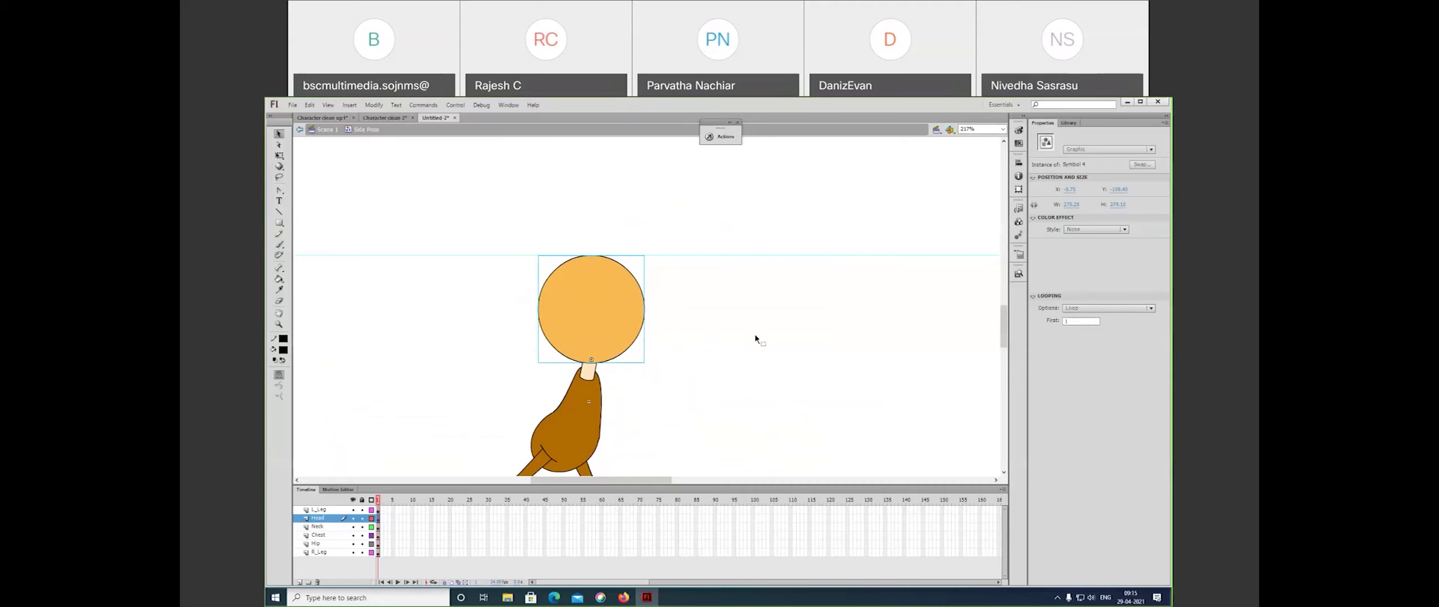
- Return to Scene 1 and reopen the side-pose character symbol for editing in place against the ground line
click(753, 340)
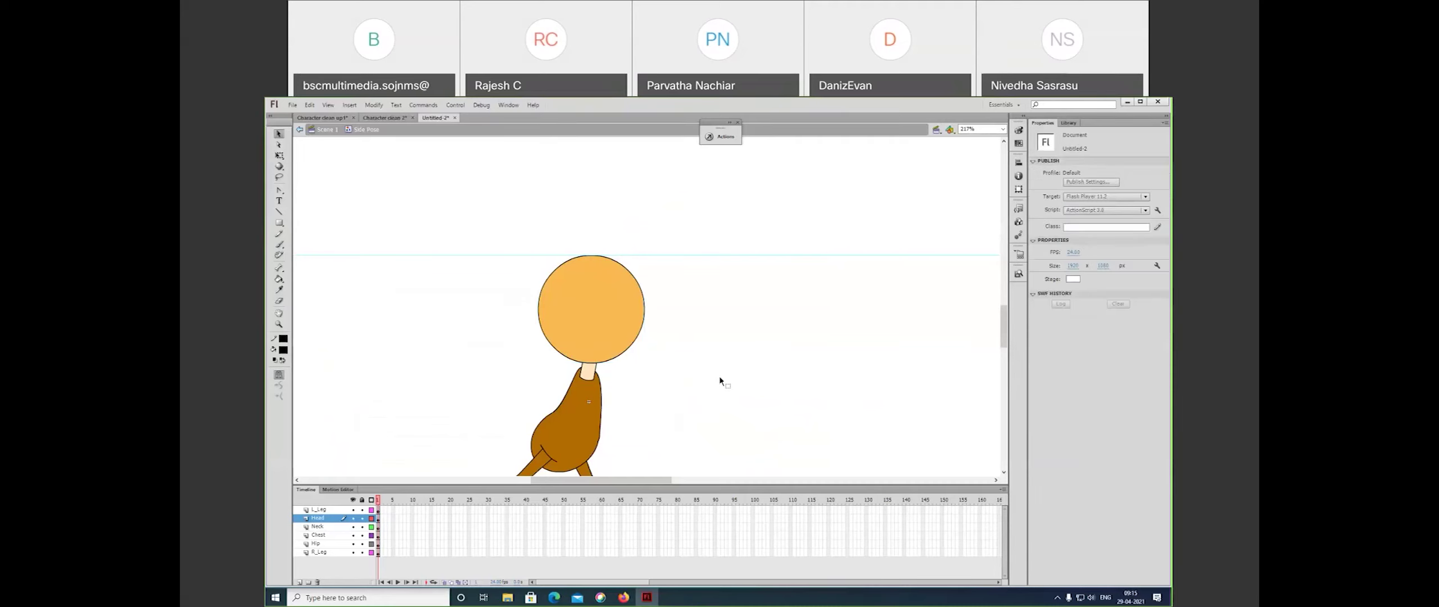
double_click(720, 376)
drag(710, 401, 681, 407)
key(ctrl+minus)
key(z)
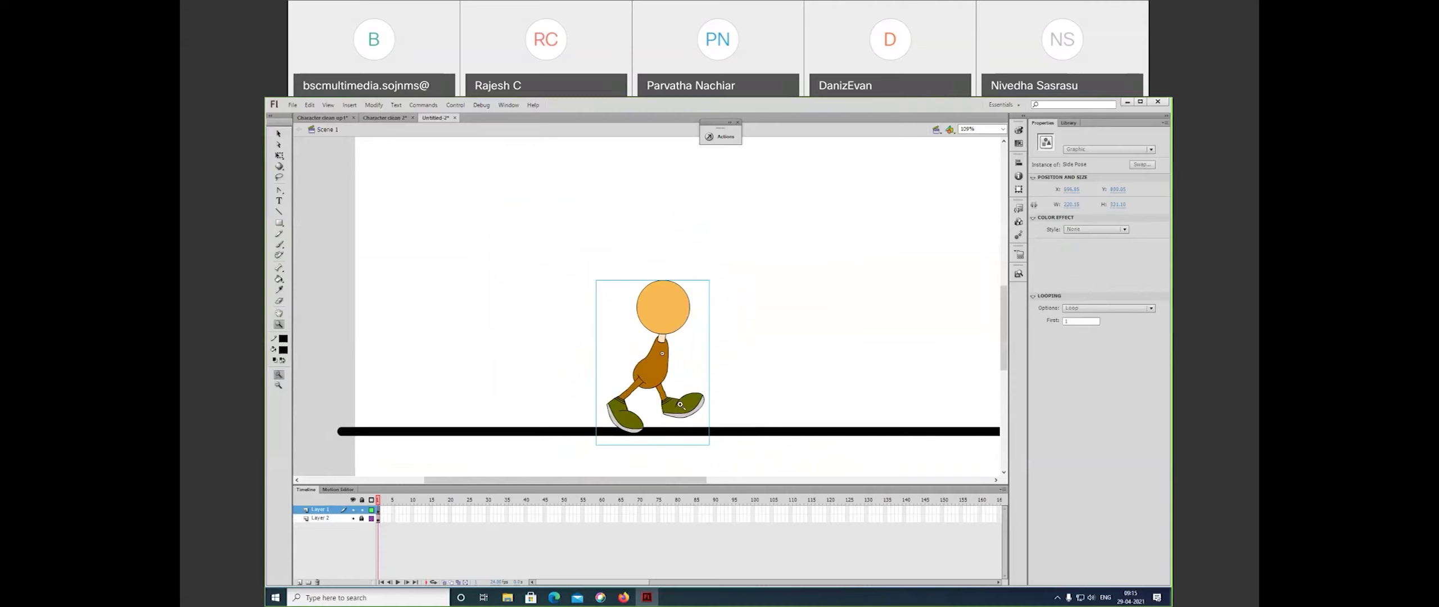
click(681, 406)
drag(706, 394, 748, 463)
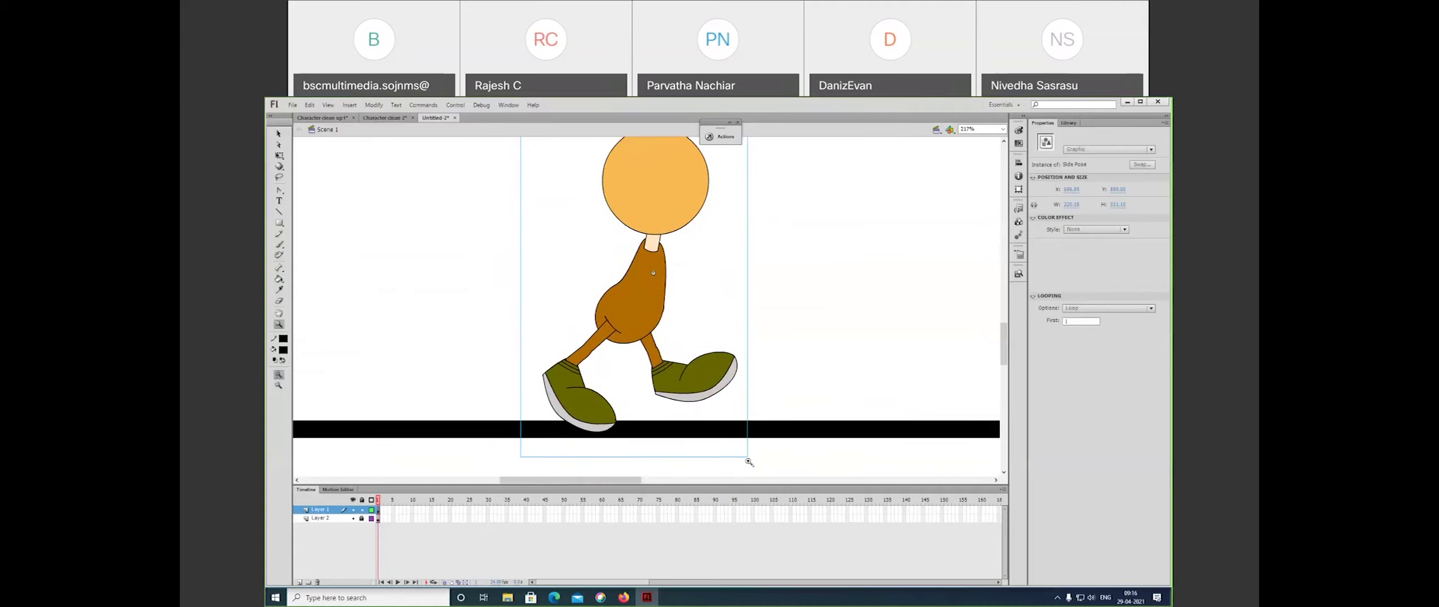
key(v)
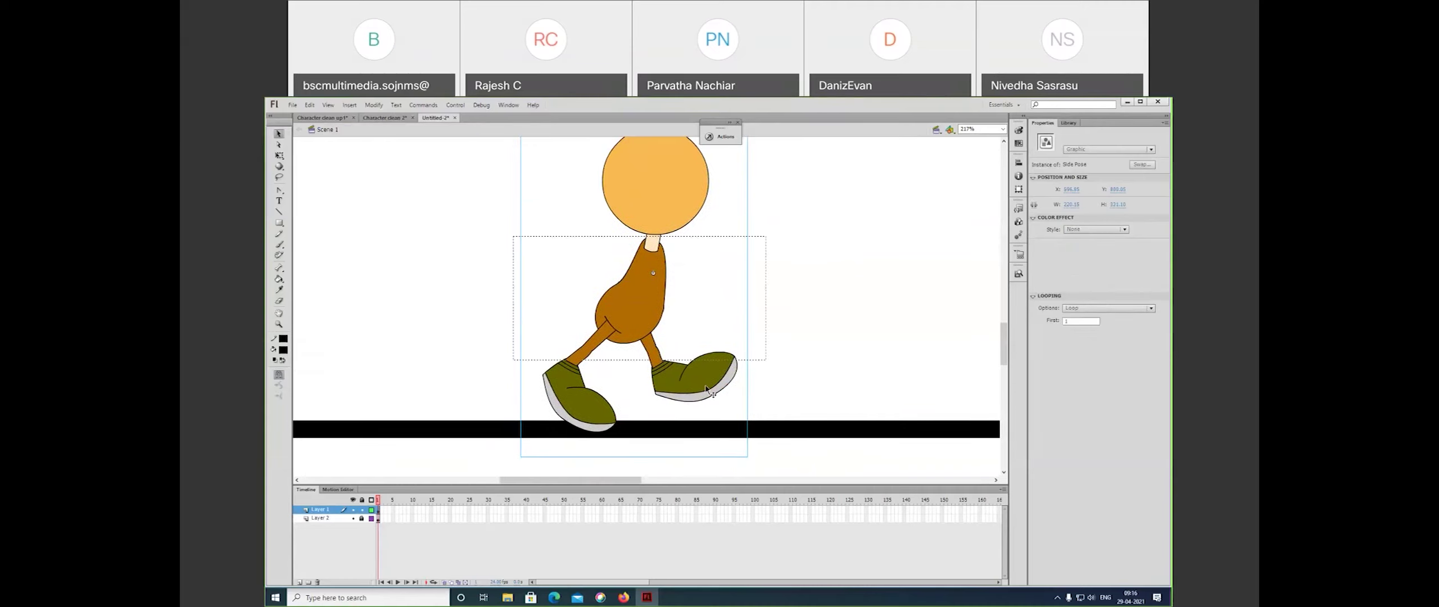
double_click(706, 388)
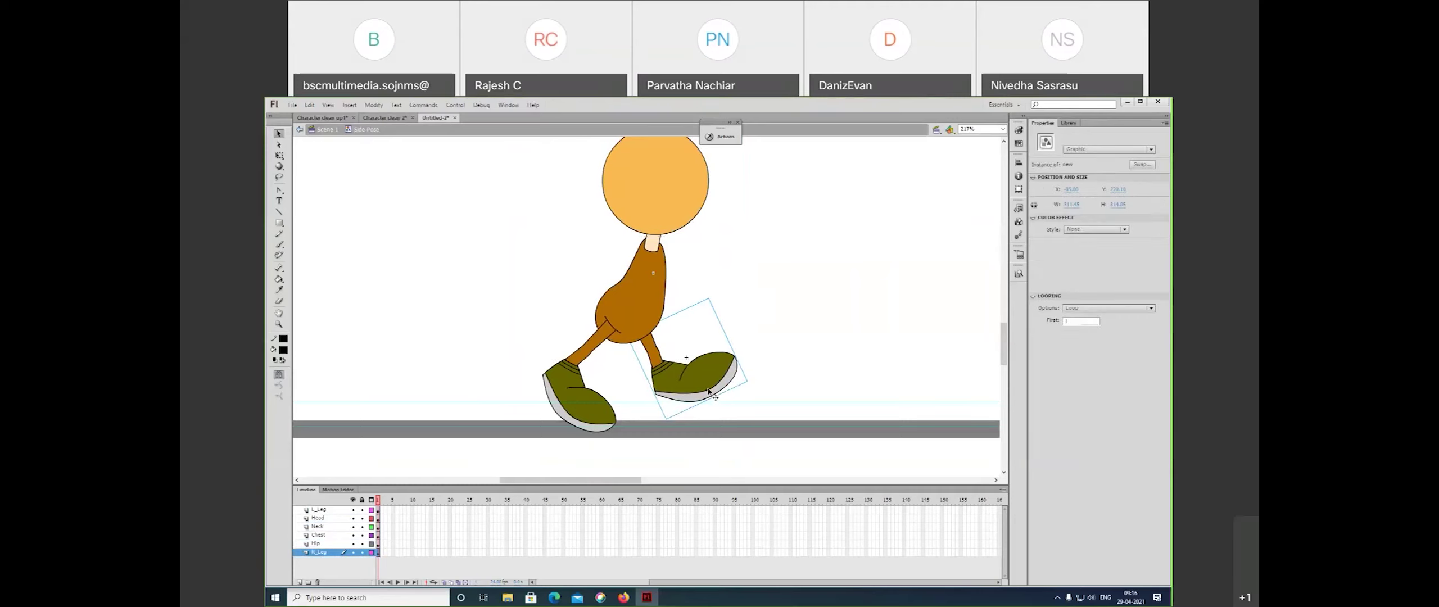
- Select the hip, chest, neck and head together and rotate the upper body backward to a more upright stance
key(w)
click(638, 334)
key(v)
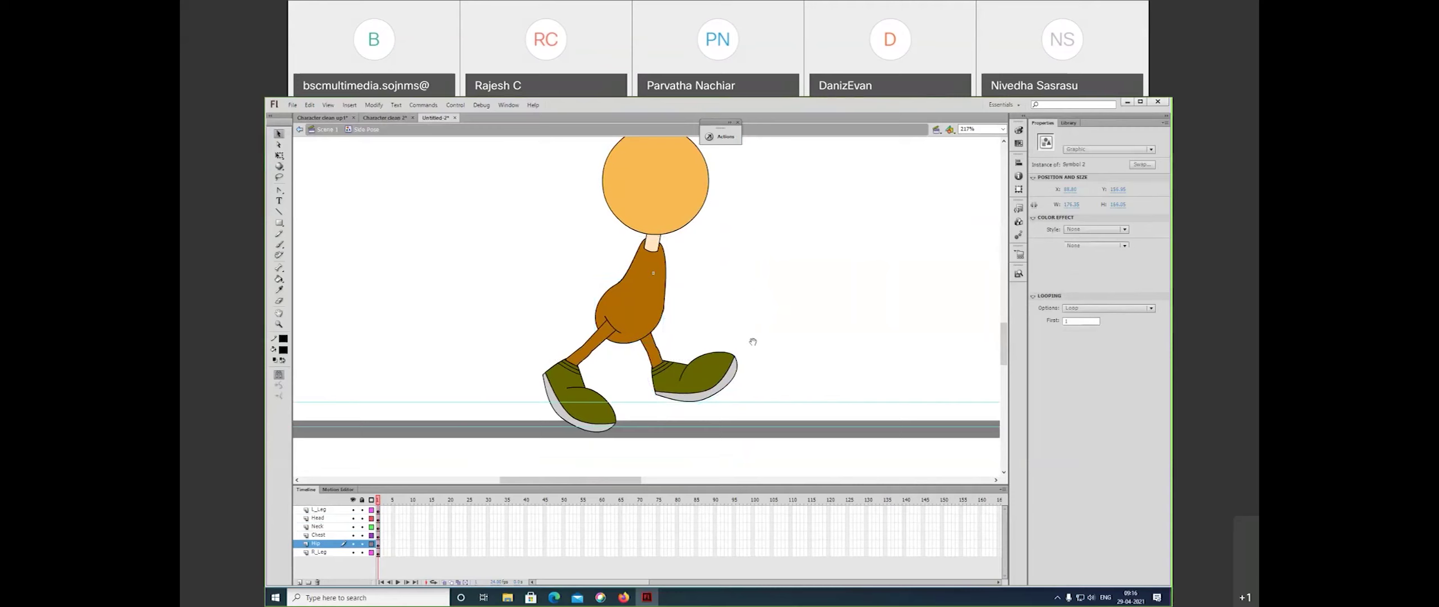
drag(752, 309, 761, 346)
shift+click(659, 298)
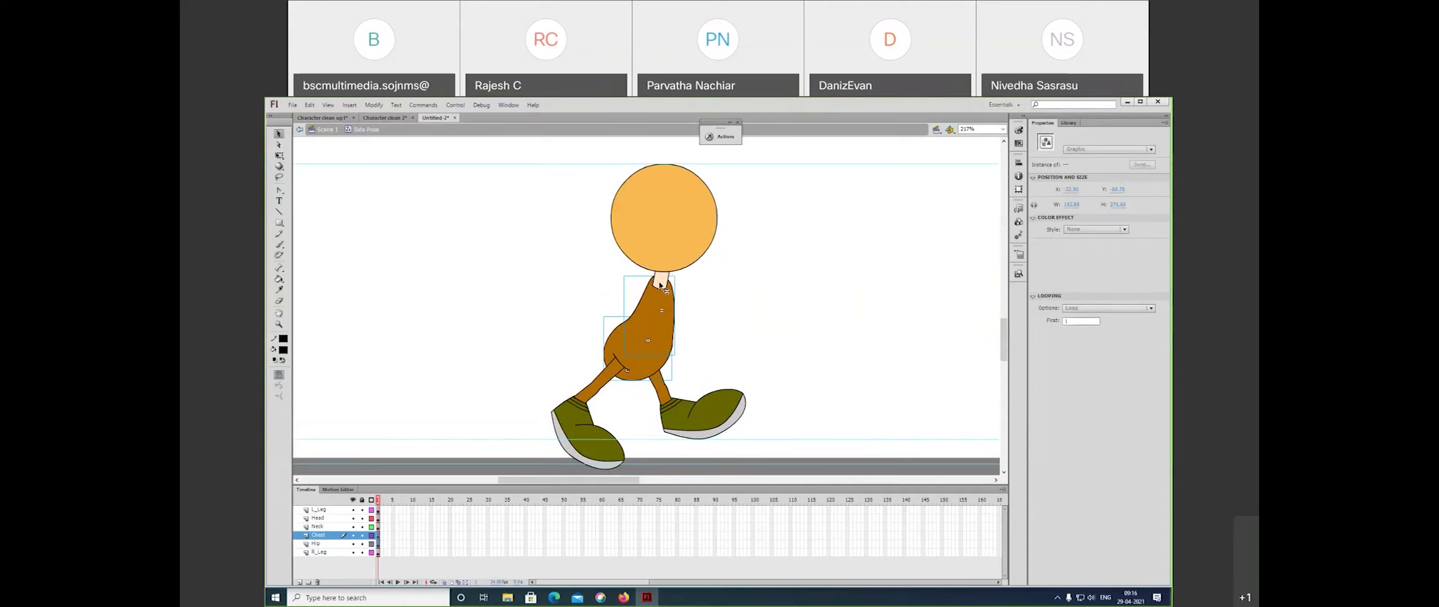
shift+click(661, 276)
key(q)
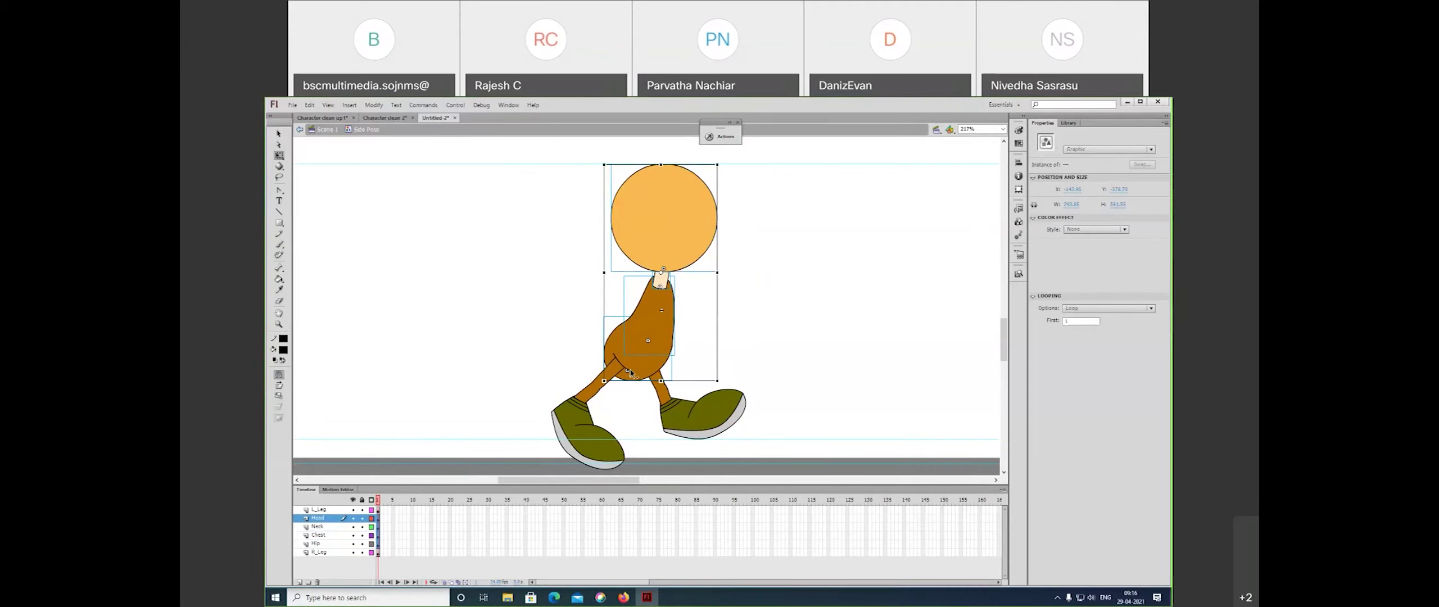
mouse_move(720, 167)
mouse_down()
mouse_move(670, 158)
mouse_move(703, 153)
mouse_up()
- Straighten the head and neck with a slight rotation and nudge them to sit on top of the chest
click(615, 275)
click(643, 261)
shift+click(639, 284)
key(ctrl+z)
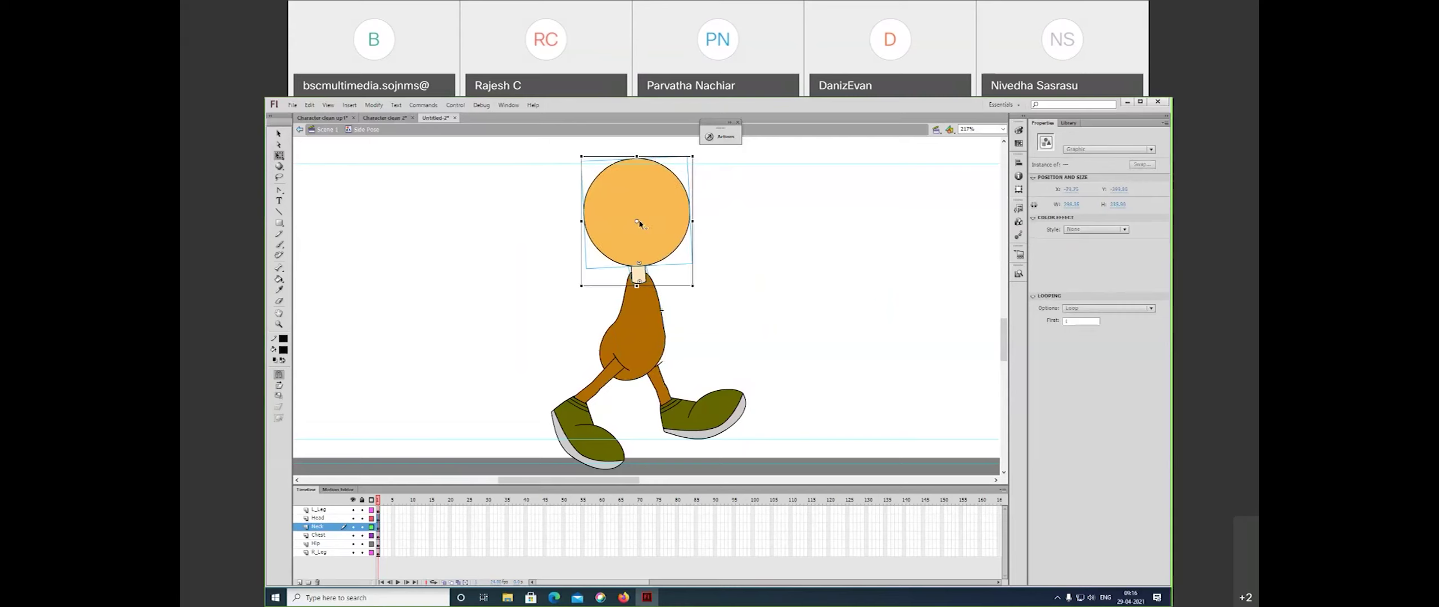
drag(639, 258, 639, 262)
drag(700, 154, 706, 159)
key(Down)
key(Down)
key(Down)
key(Down)
key(Down)
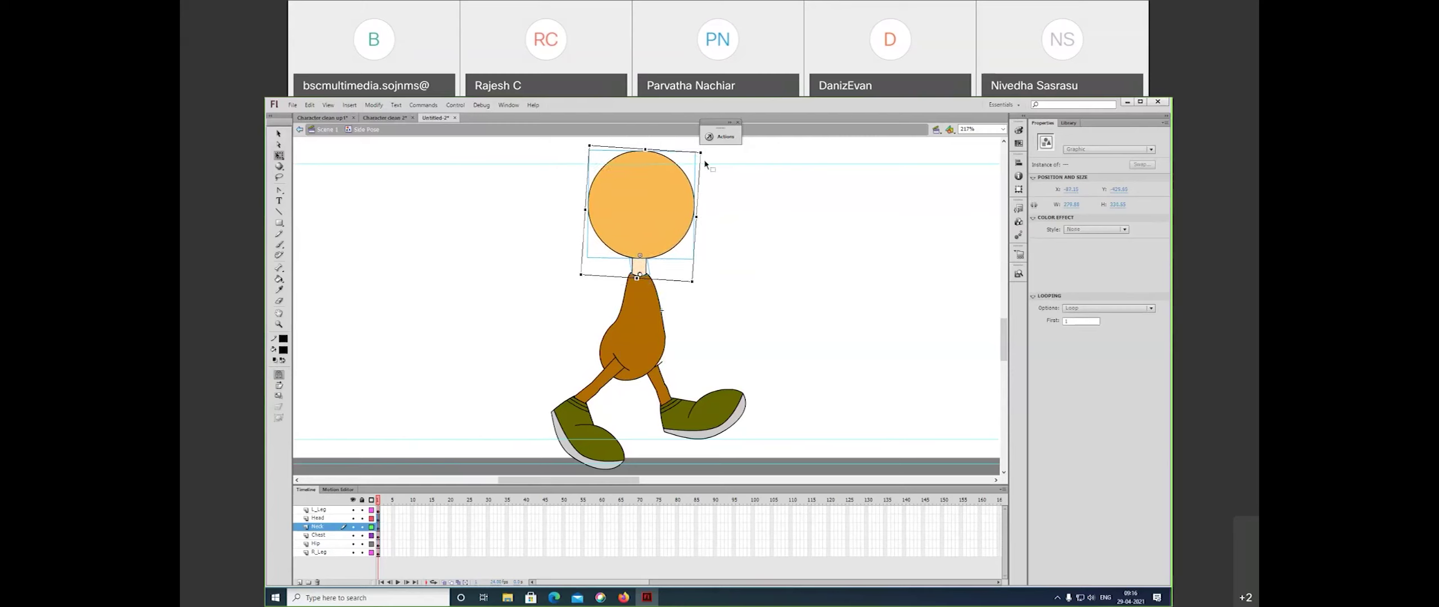
- Select the head, neck, chest and hip and nudge the whole upper body up and slightly to the right
click(714, 293)
drag(534, 188, 700, 350)
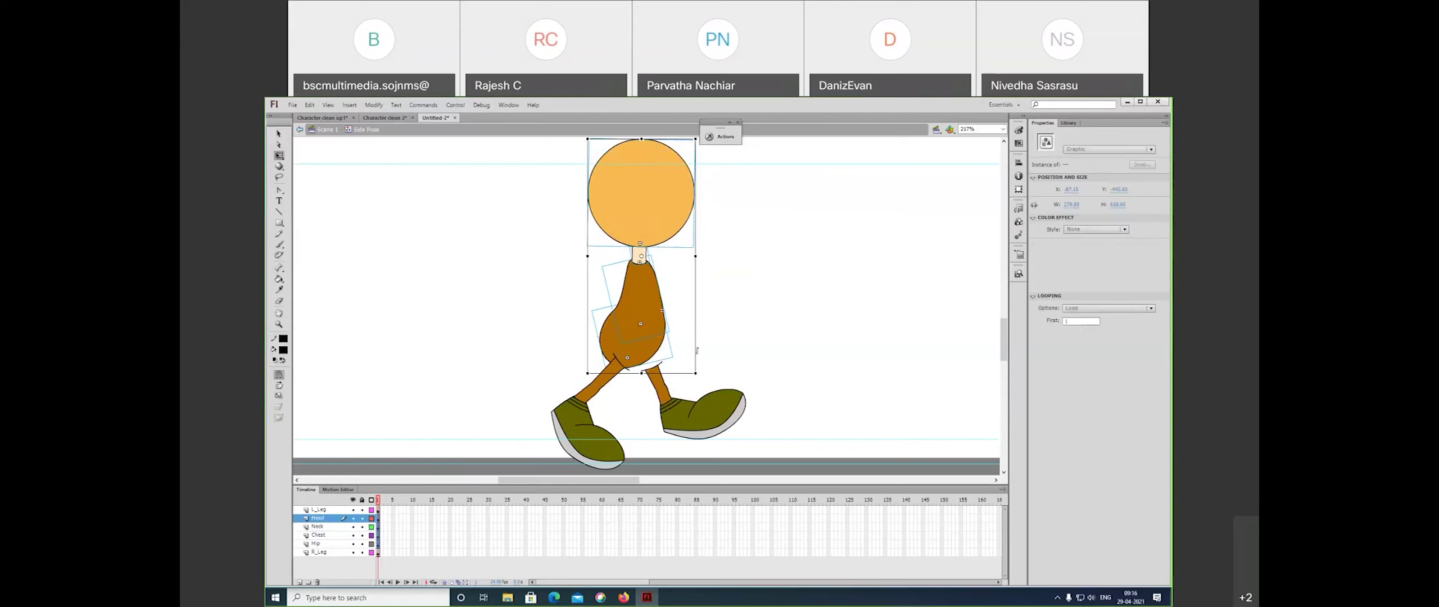
key(Right)
key(Right)
key(Right)
key(Right)
key(Right)
key(Right)
key(Right)
key(Right)
key(Up)
key(Up)
key(Up)
key(Up)
key(Up)
key(Up)
key(Up)
key(Up)
key(Up)
key(Left)
key(Left)
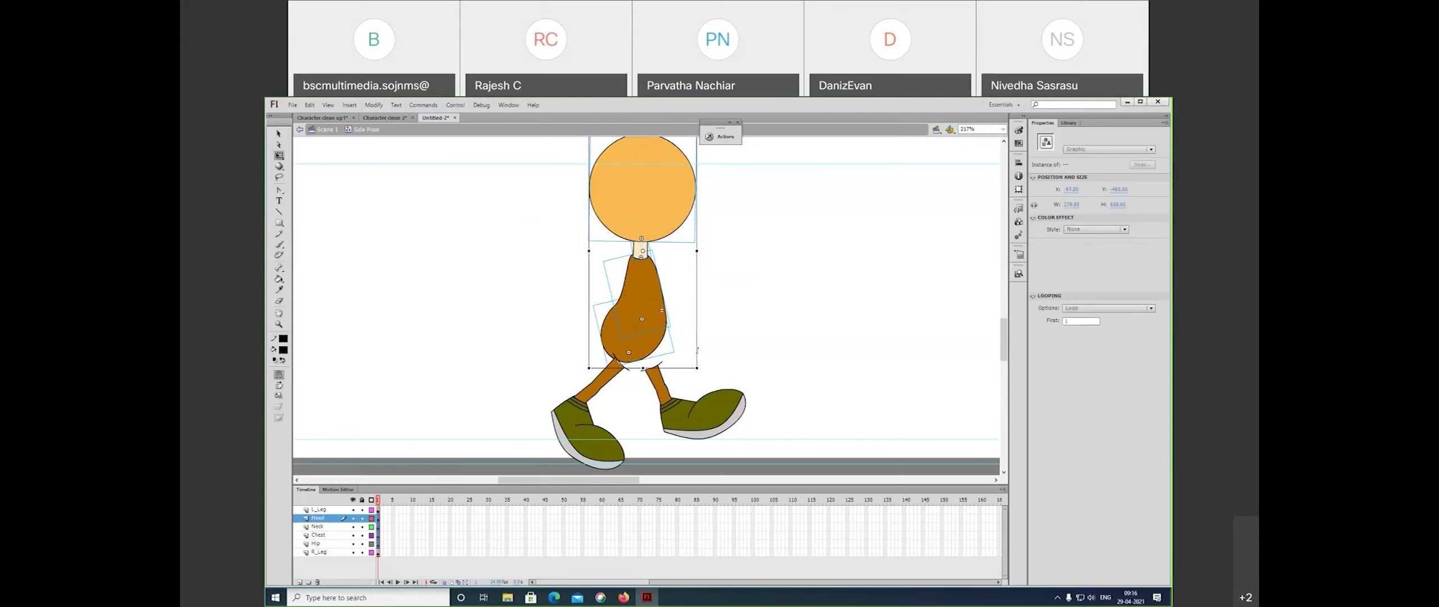
- Rotate the right leg and then the left leg inward until both stand nearly vertical under the hip
click(701, 427)
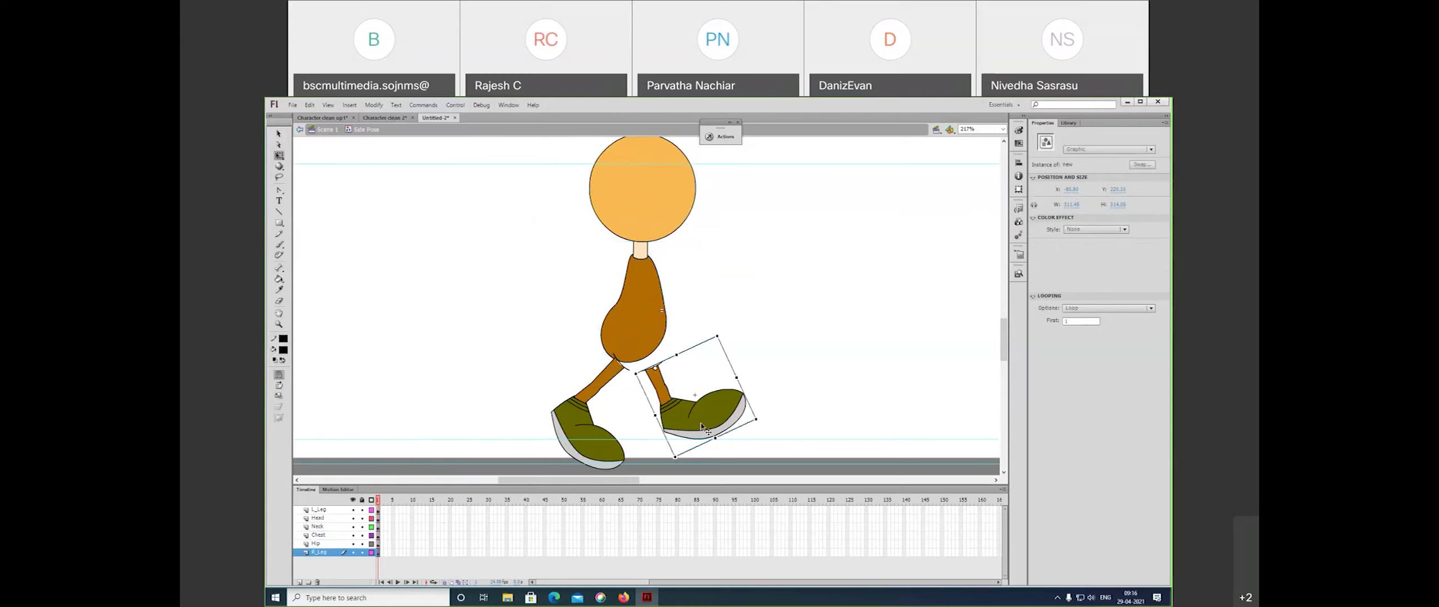
mouse_move(702, 427)
mouse_down()
mouse_move(685, 411)
mouse_move(737, 419)
mouse_move(722, 436)
mouse_move(674, 435)
mouse_up()
click(606, 456)
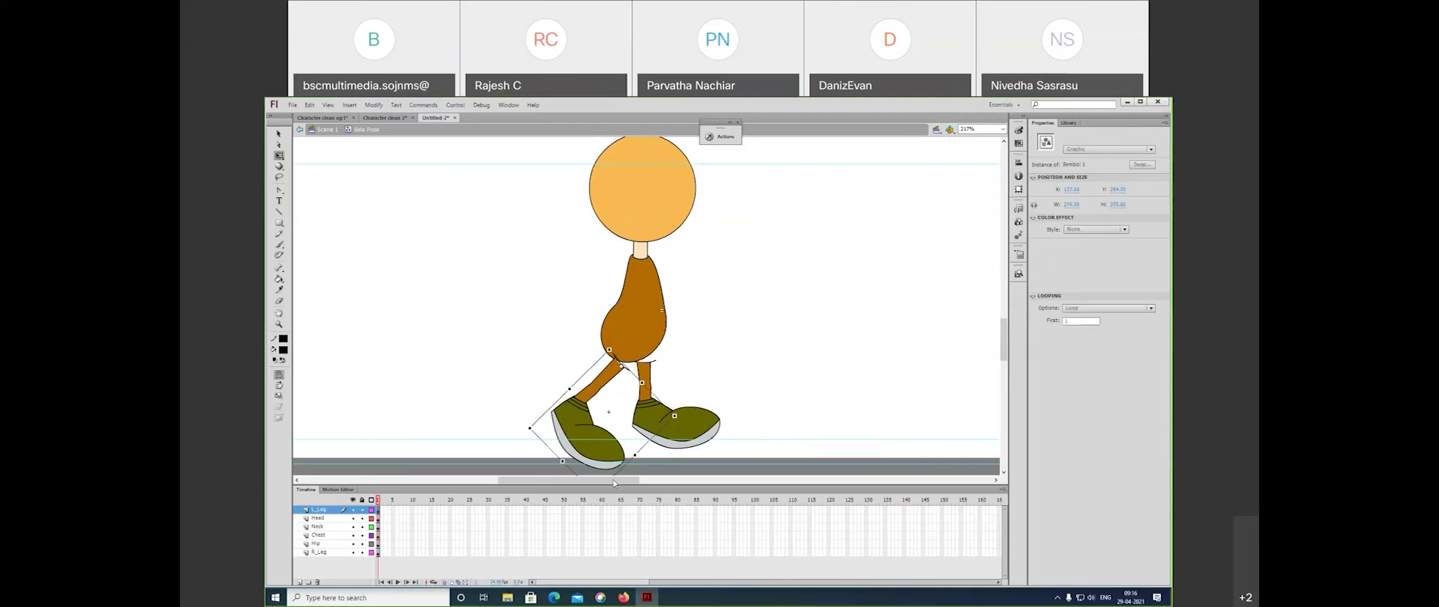
scroll(614, 482, down, 2)
drag(600, 460, 701, 453)
click(750, 370)
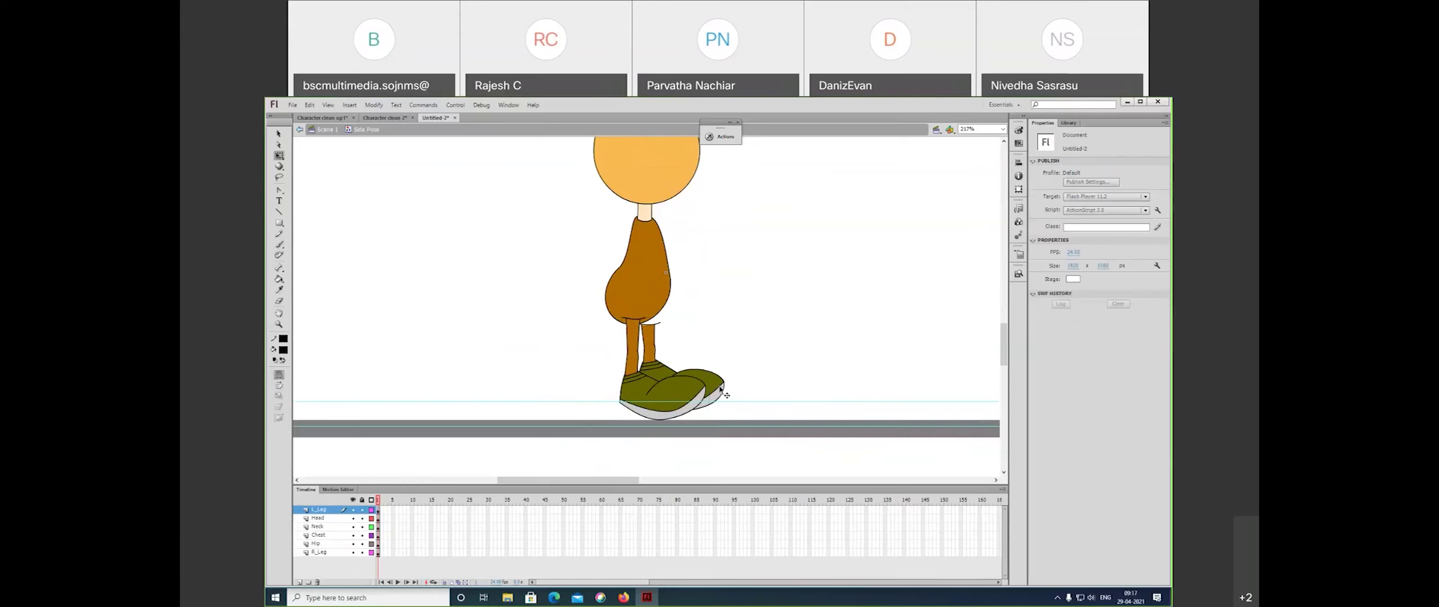
- Rotate the right leg back so that it lines up behind the left leg, undoing the stray adjustment
click(715, 389)
drag(715, 389, 702, 384)
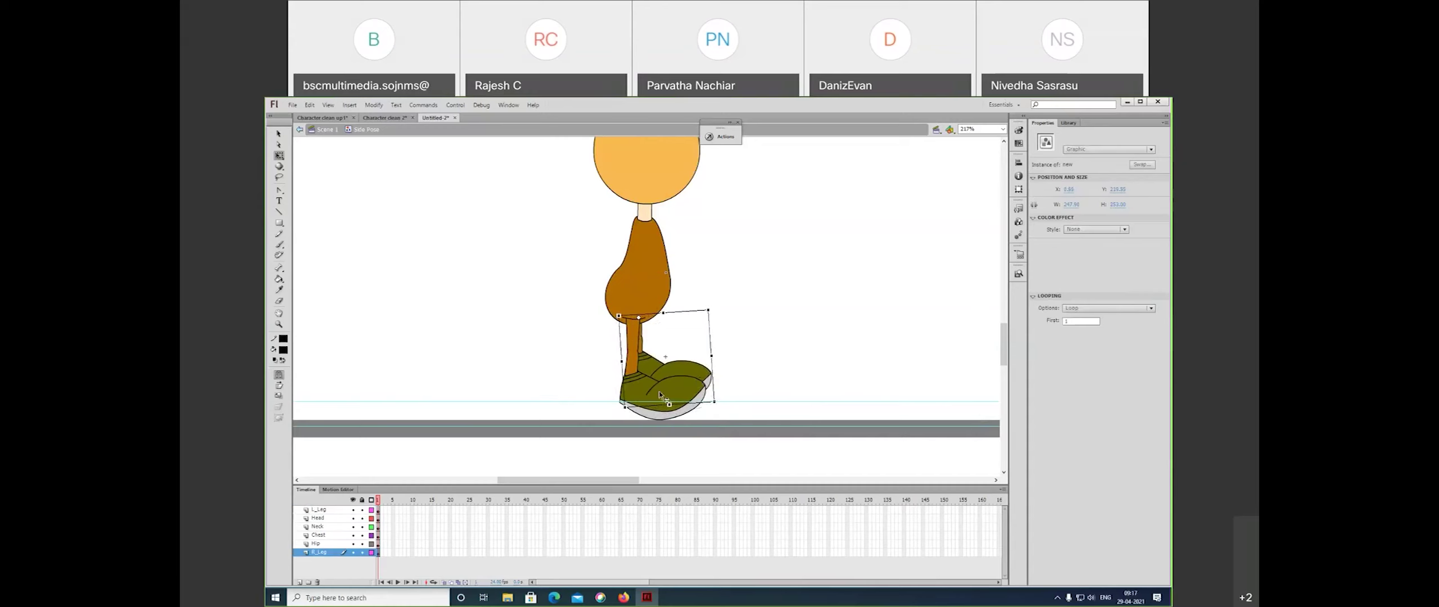
drag(742, 324, 725, 411)
drag(688, 347, 687, 340)
key(ctrl+z)
drag(698, 443, 686, 373)
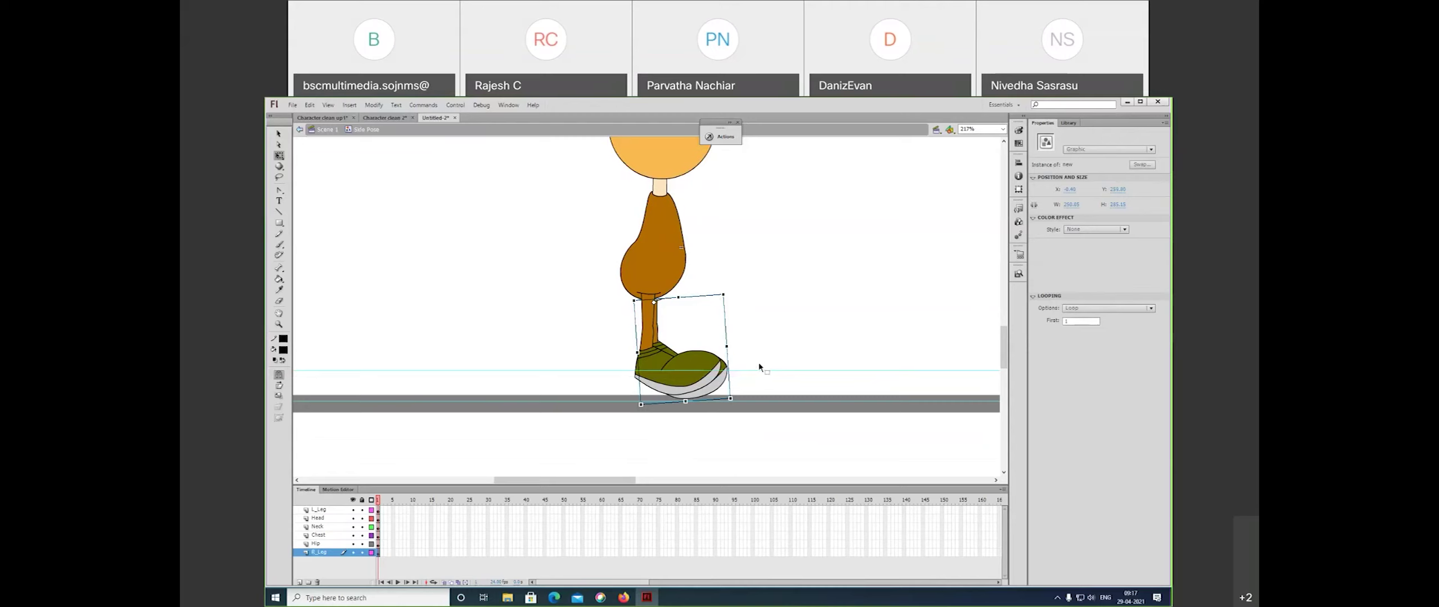
- Move the horizontal guide below the ground bar and nudge the right leg up and left to fit behind the left leg
click(762, 373)
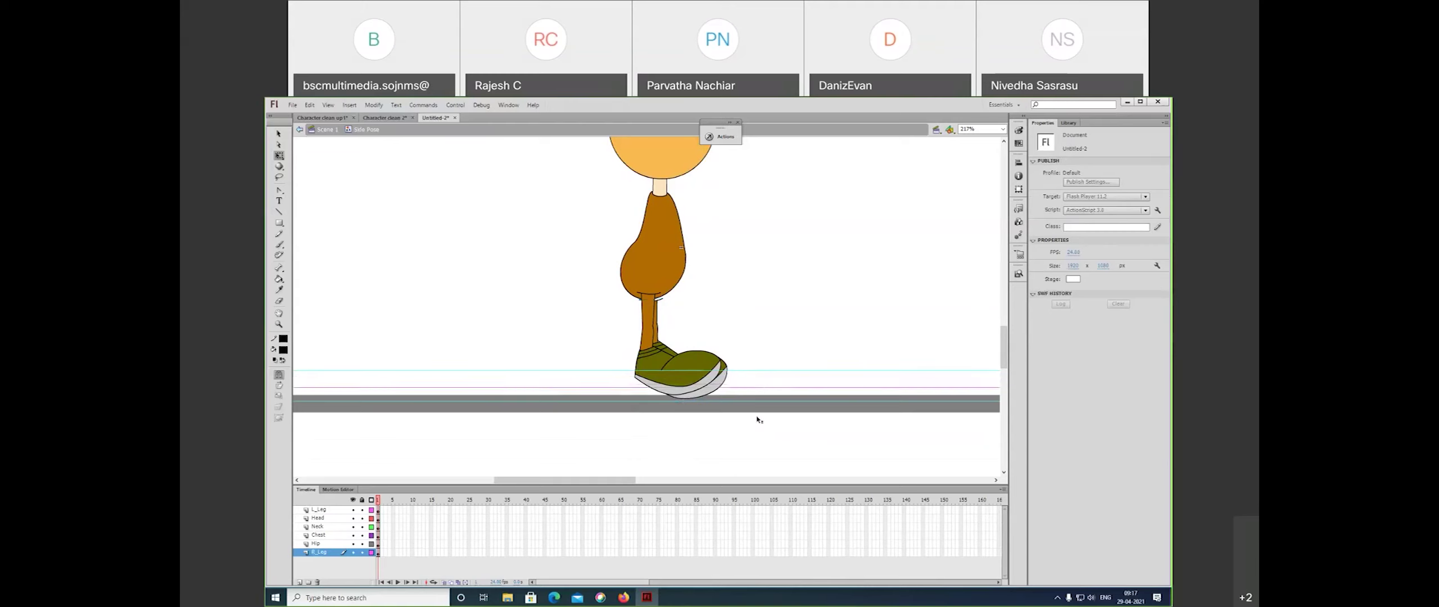
click(725, 381)
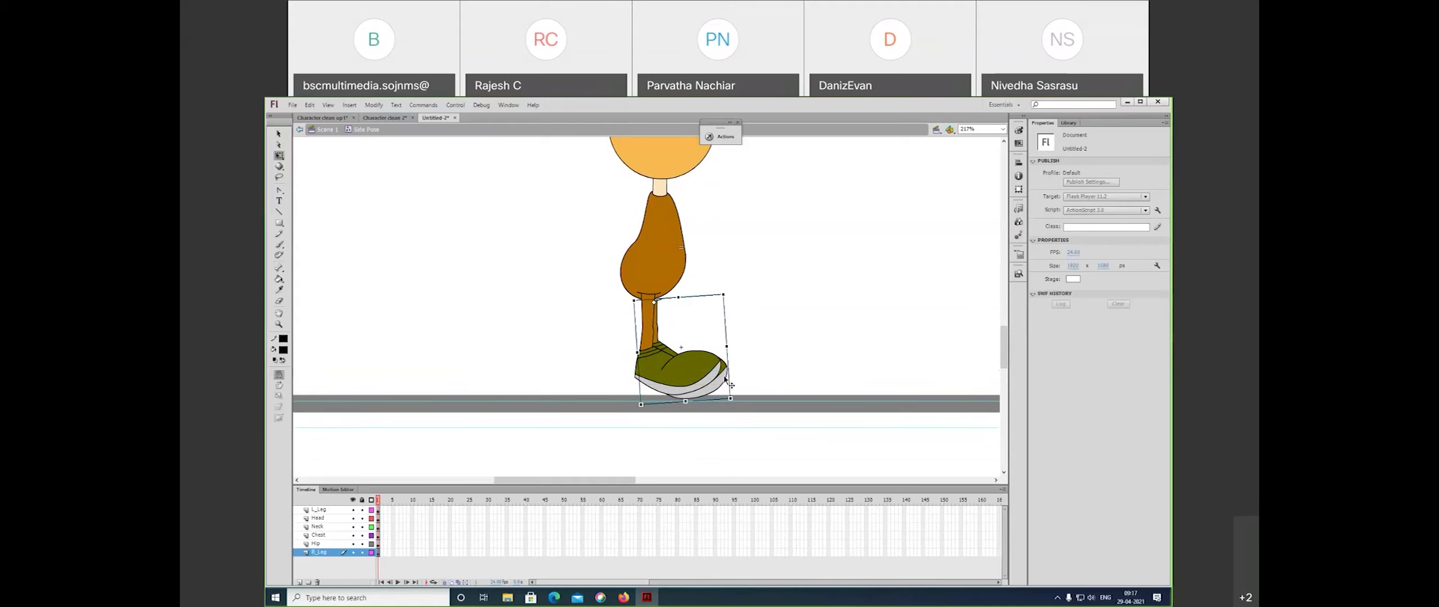
key(Up)
key(Up)
key(Up)
key(Up)
key(Up)
key(Up)
key(Up)
key(Up)
key(Up)
key(Up)
key(Up)
key(Up)
key(Up)
key(Up)
key(Up)
key(Up)
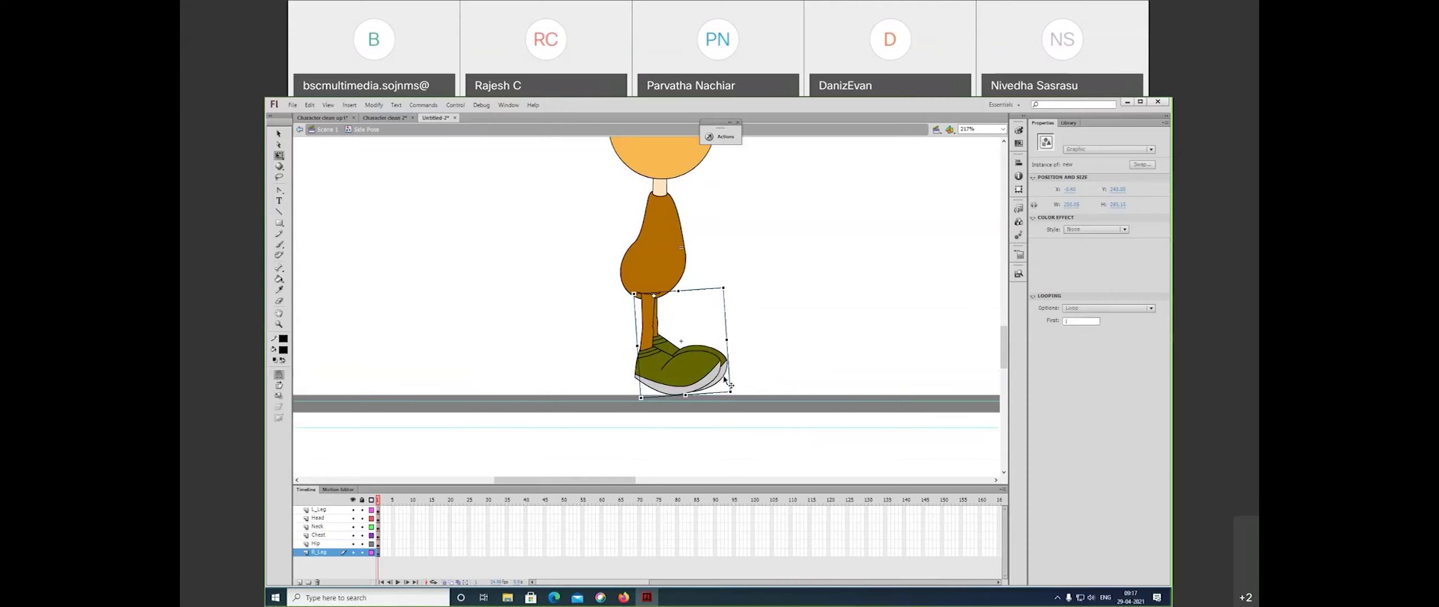
key(Left)
key(Left)
key(Left)
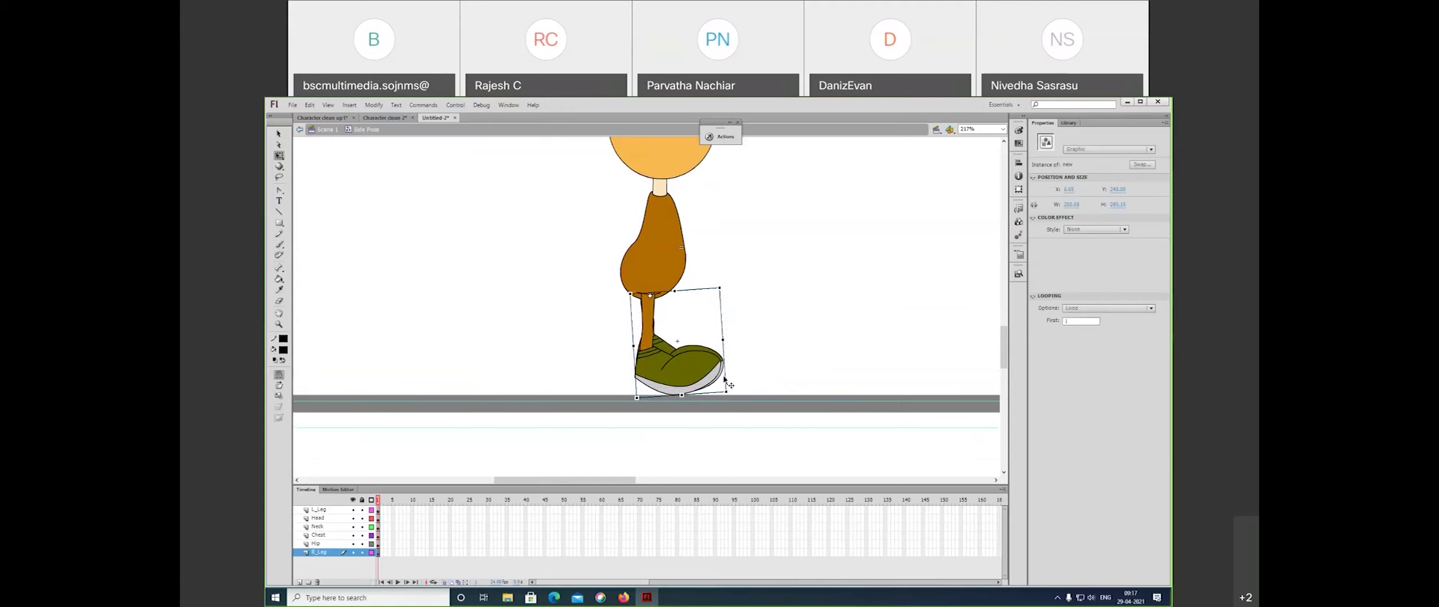
key(Left)
key(Left)
key(Down)
key(Right)
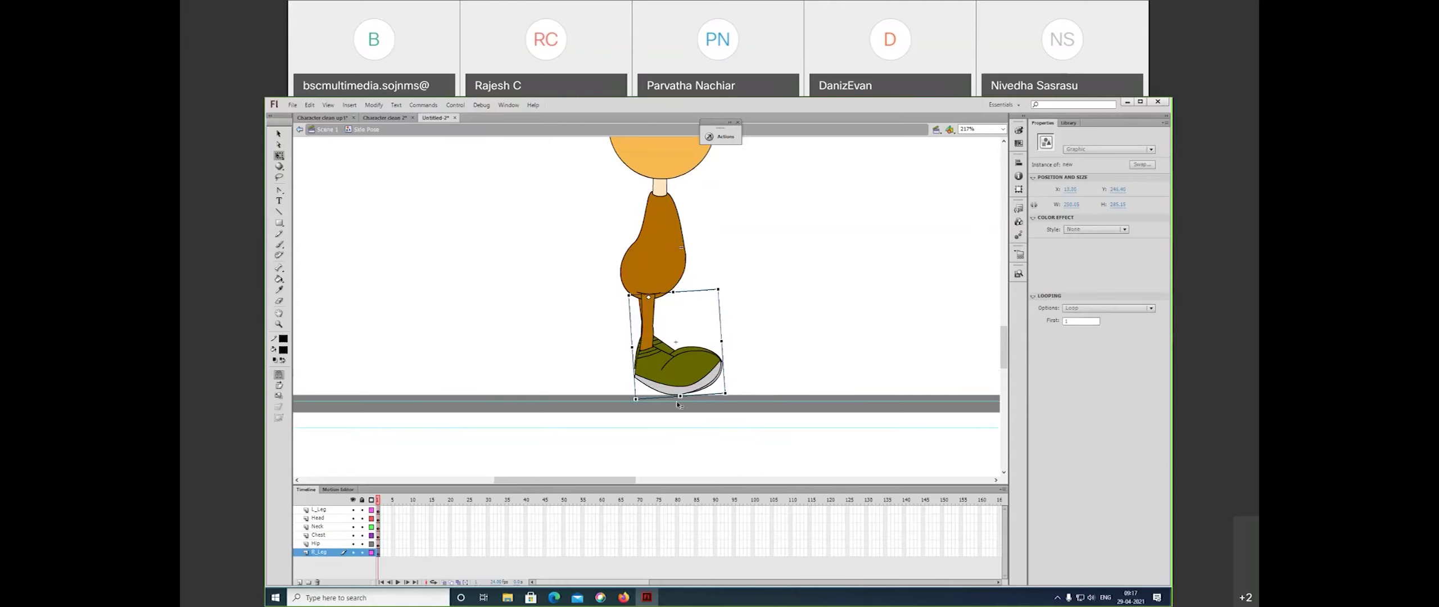
- Open the right leg symbol and nudge its foot and lower leg down slightly
double_click(687, 355)
click(656, 353)
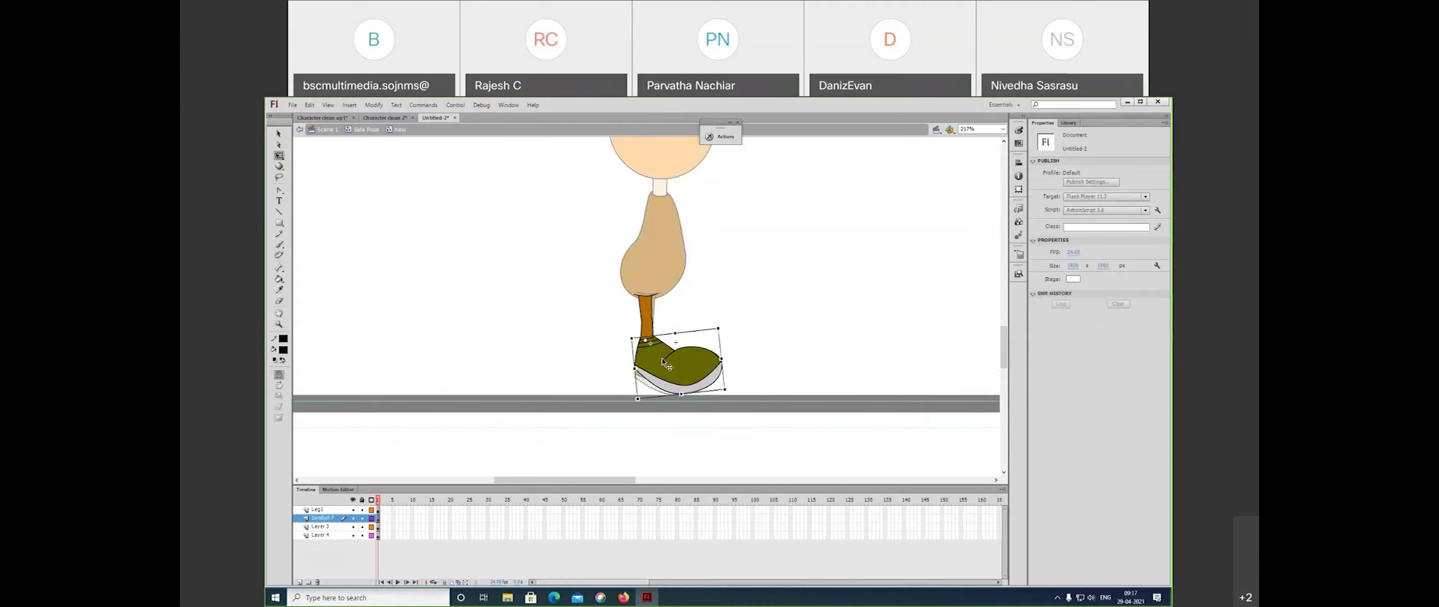
shift+click(649, 332)
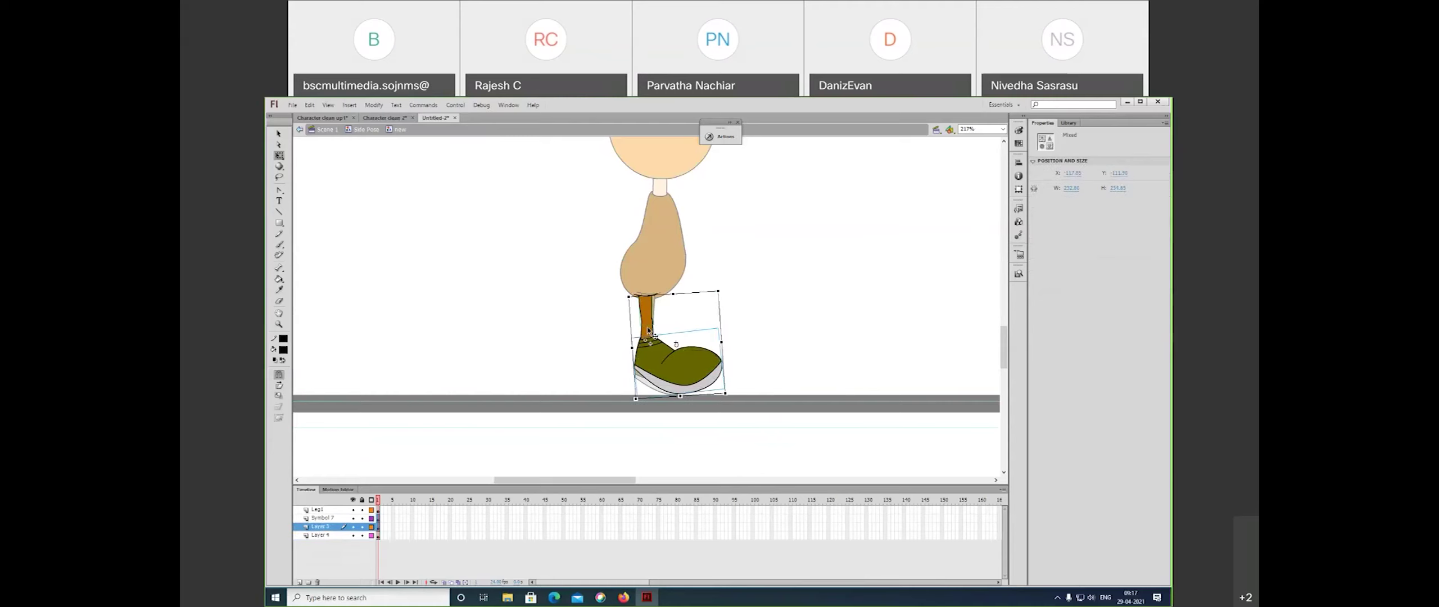
key(Down)
key(Down)
key(Down)
click(729, 307)
- Shift the upper leg piece of the right leg slightly to refine its fit between the hip and lower leg
click(649, 317)
key(z)
click(631, 291)
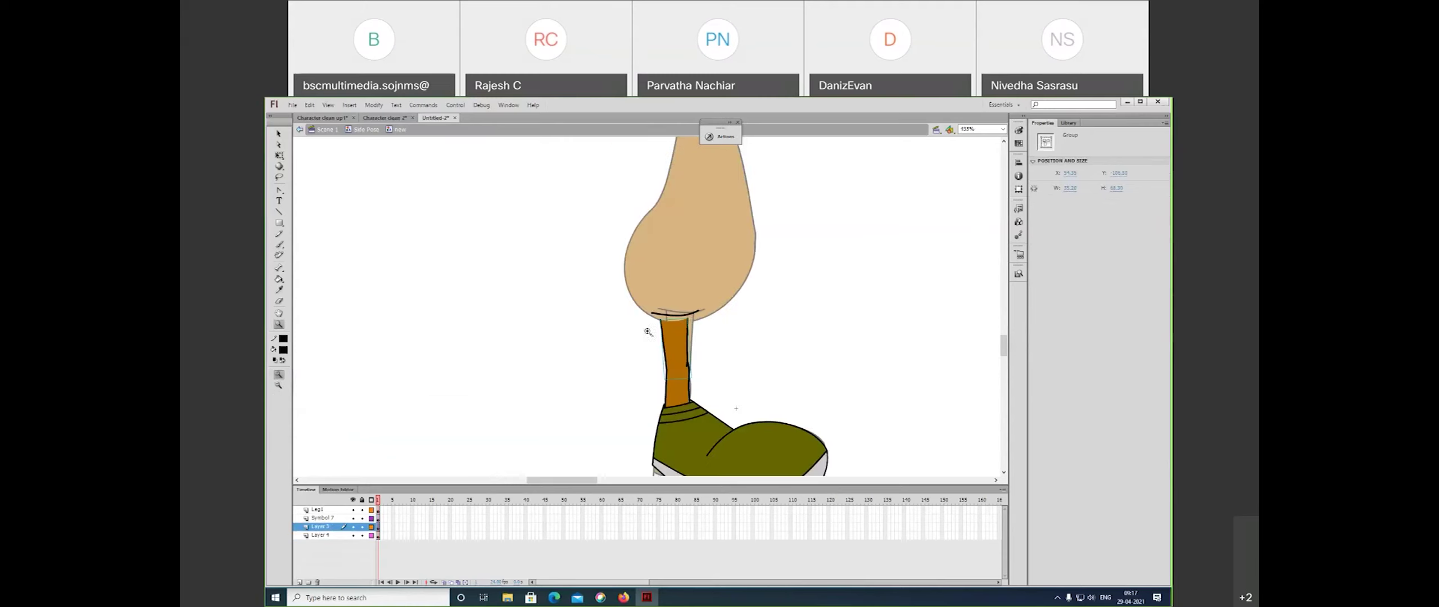
click(668, 354)
key(v)
drag(763, 336, 773, 429)
drag(672, 395, 678, 383)
click(676, 395)
scroll(734, 427, down, 3)
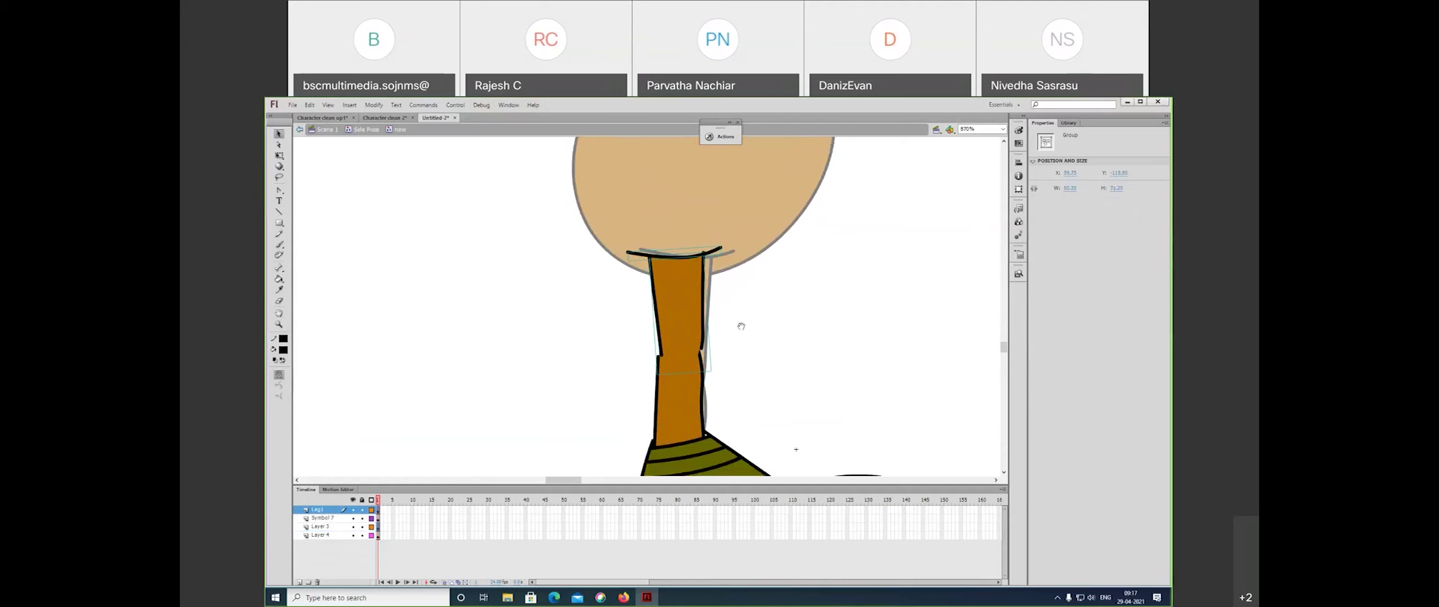
- Nudge the right leg's foot and lower leg slightly right to line them up with the upper leg
click(722, 452)
key(Right)
key(Right)
key(Right)
key(Left)
key(Right)
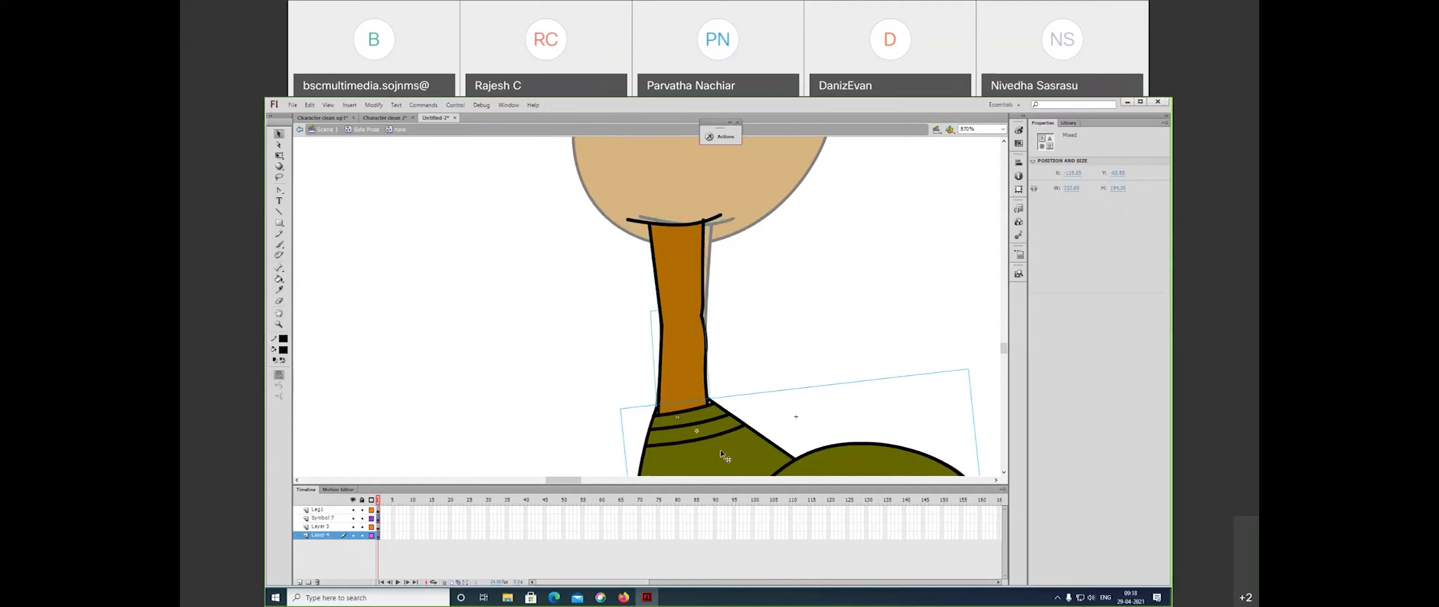
- Stretch the upper leg piece slightly downward with Free Transform so that it overlaps the lower leg
click(741, 336)
click(690, 293)
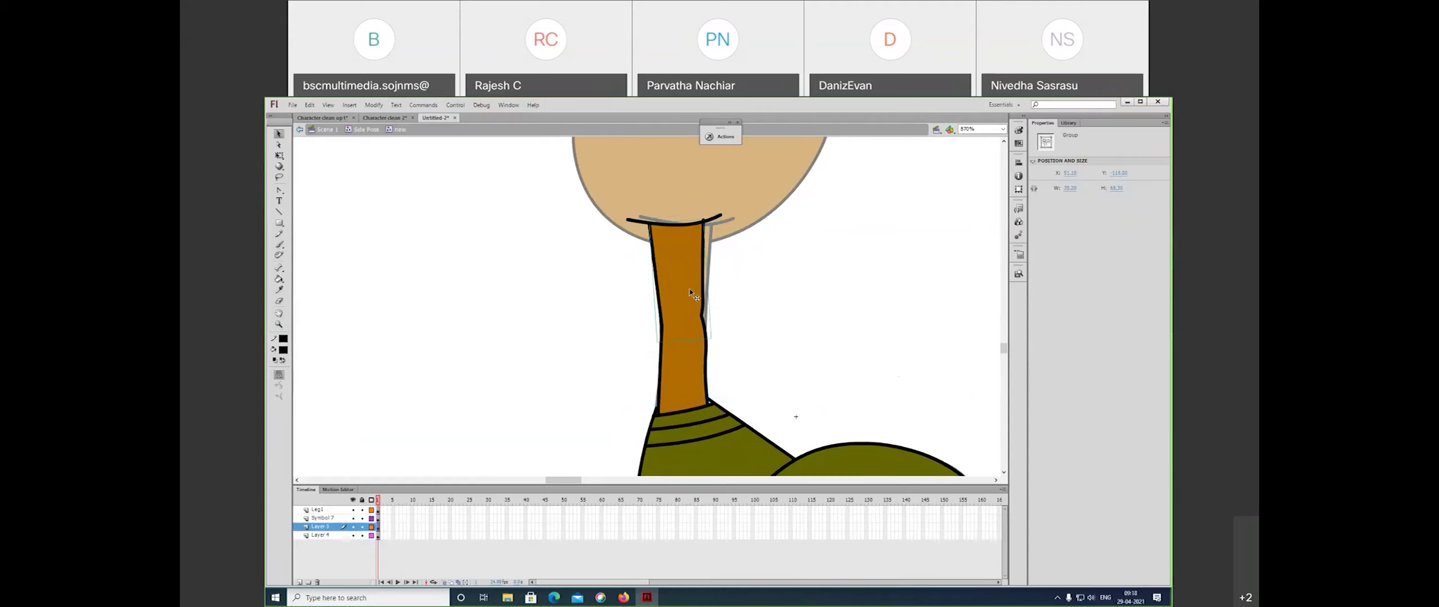
key(q)
click(816, 340)
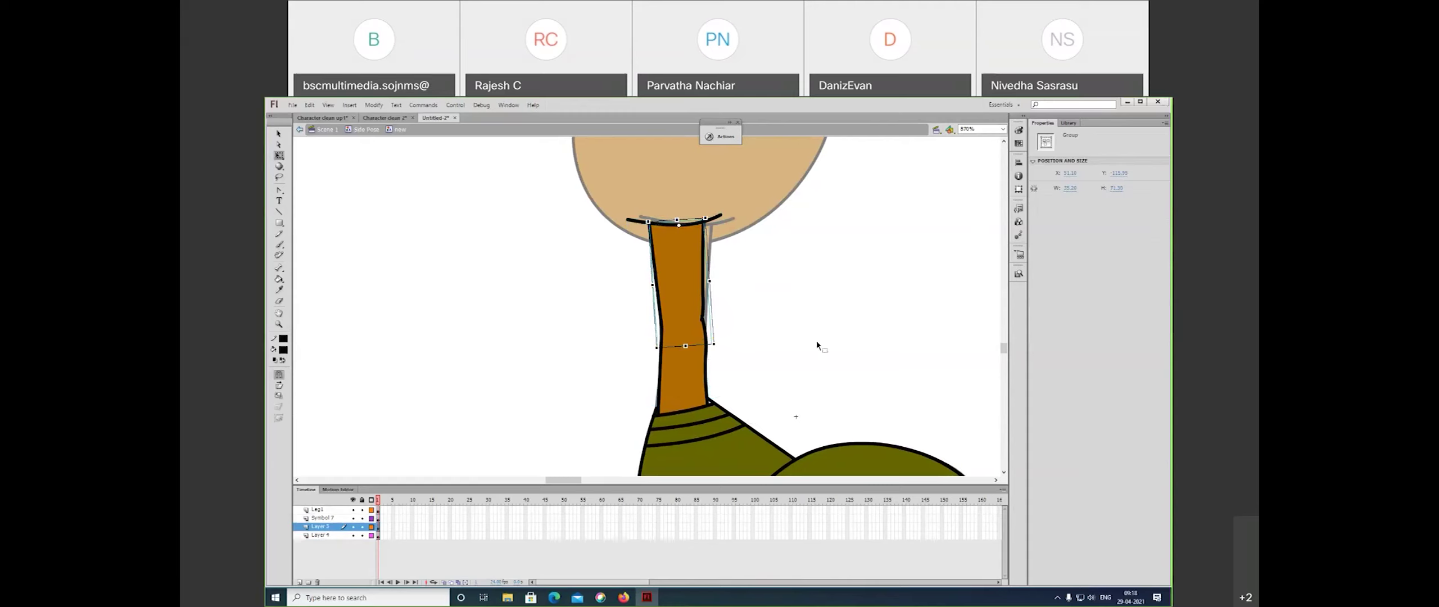
- Return to the side-pose symbol and nudge the whole right leg slightly down and to the right behind the left leg
double_click(804, 357)
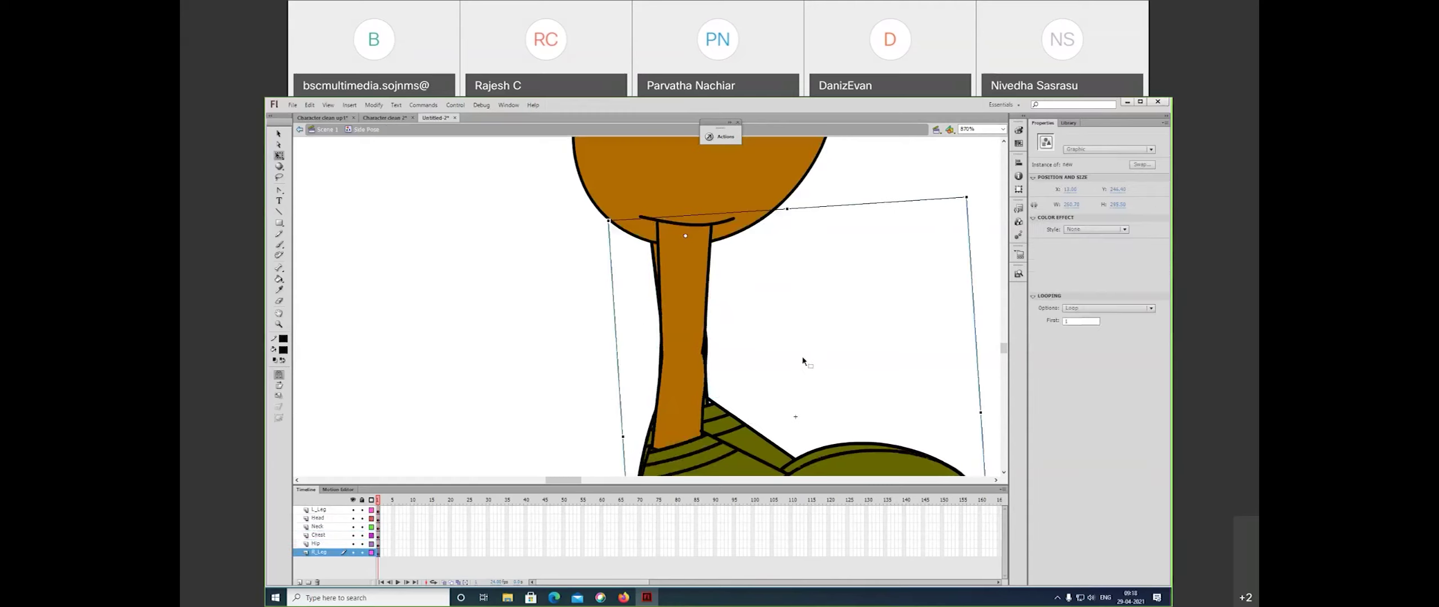
key(ctrl+minus)
click(849, 324)
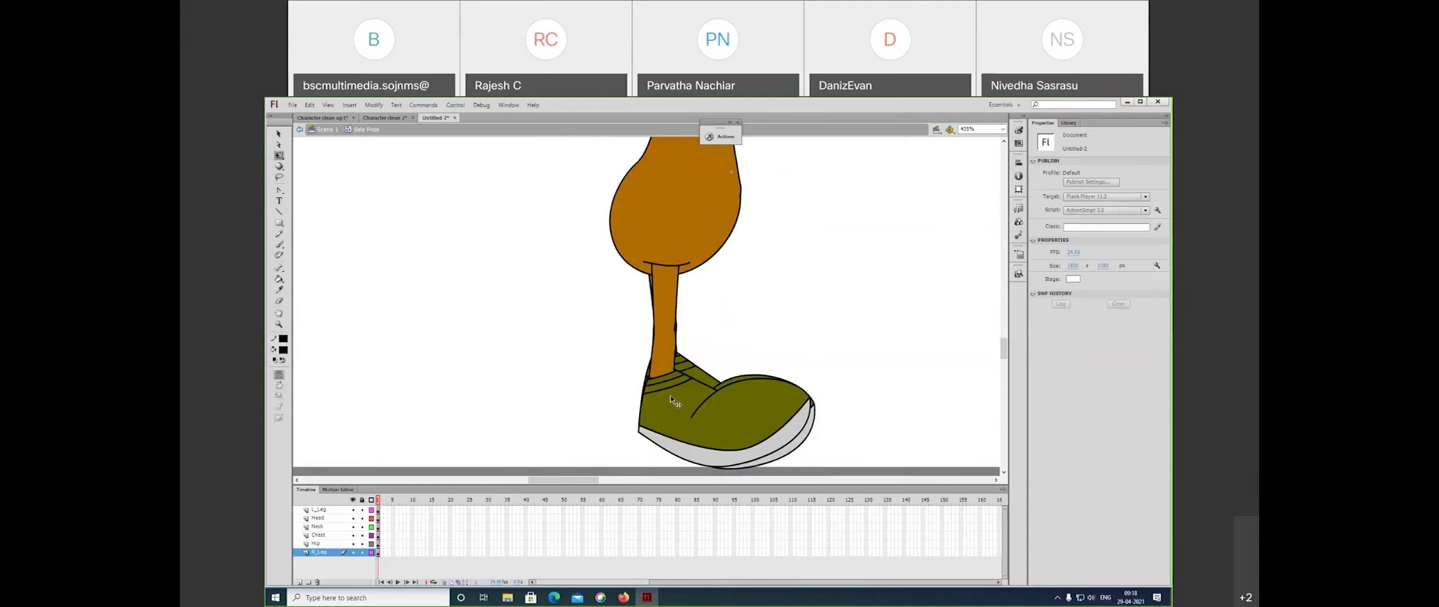
click(687, 396)
click(698, 374)
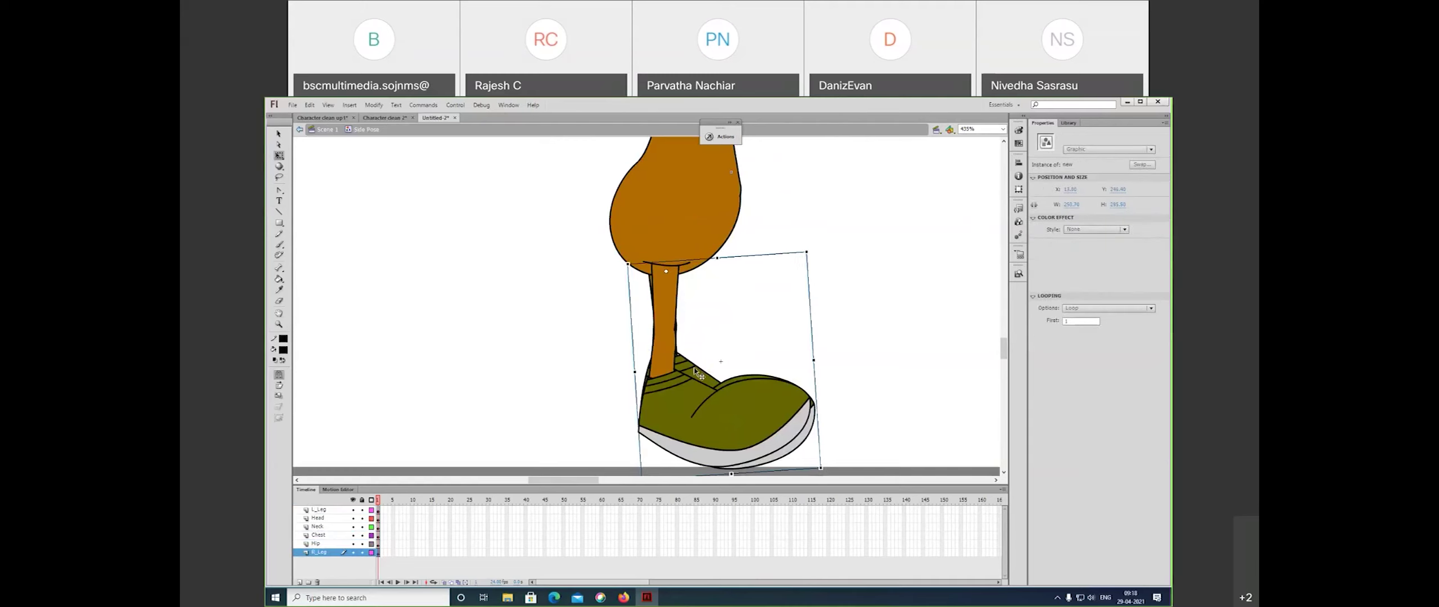
key(Down)
key(Down)
key(Down)
key(Down)
key(Down)
key(Down)
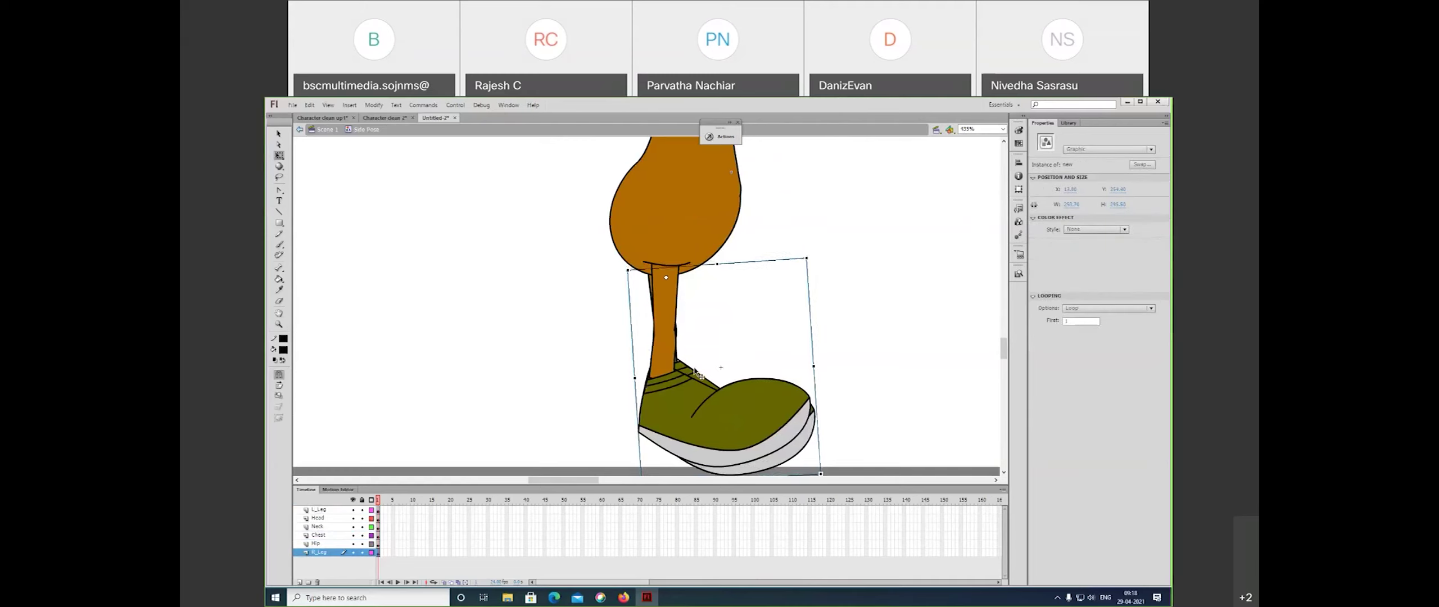
key(Right)
key(Right)
key(Up)
key(Up)
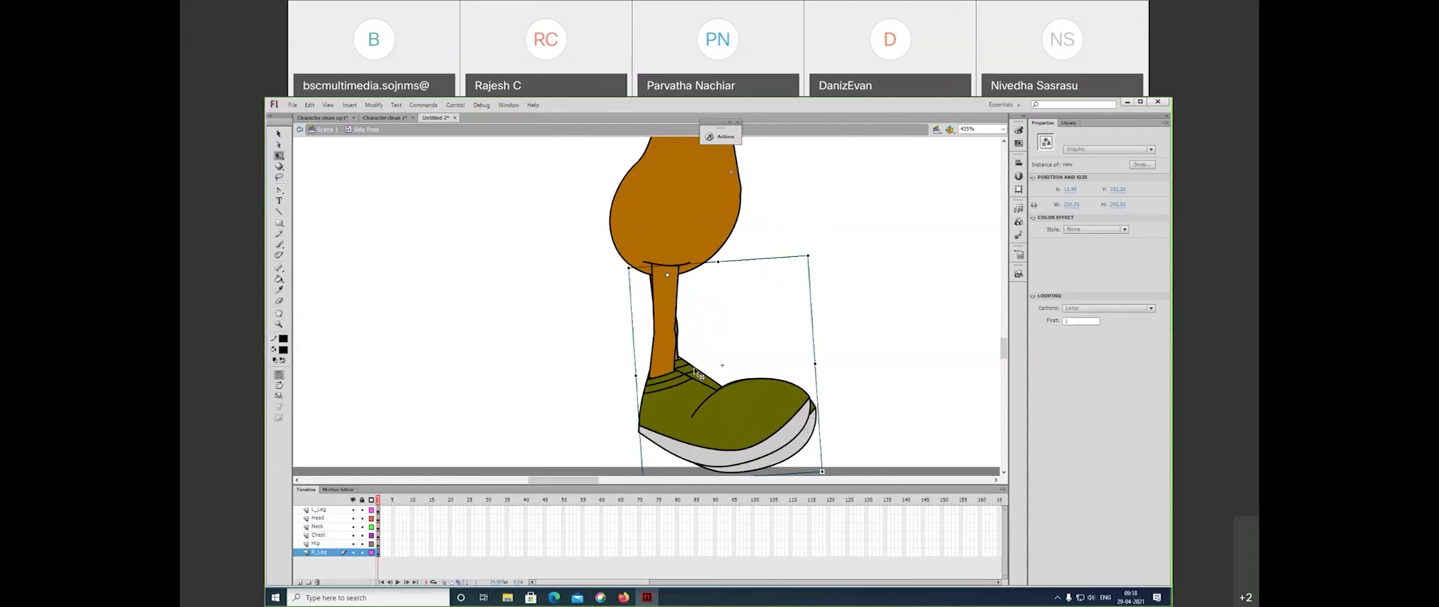
scroll(780, 415, down, 2)
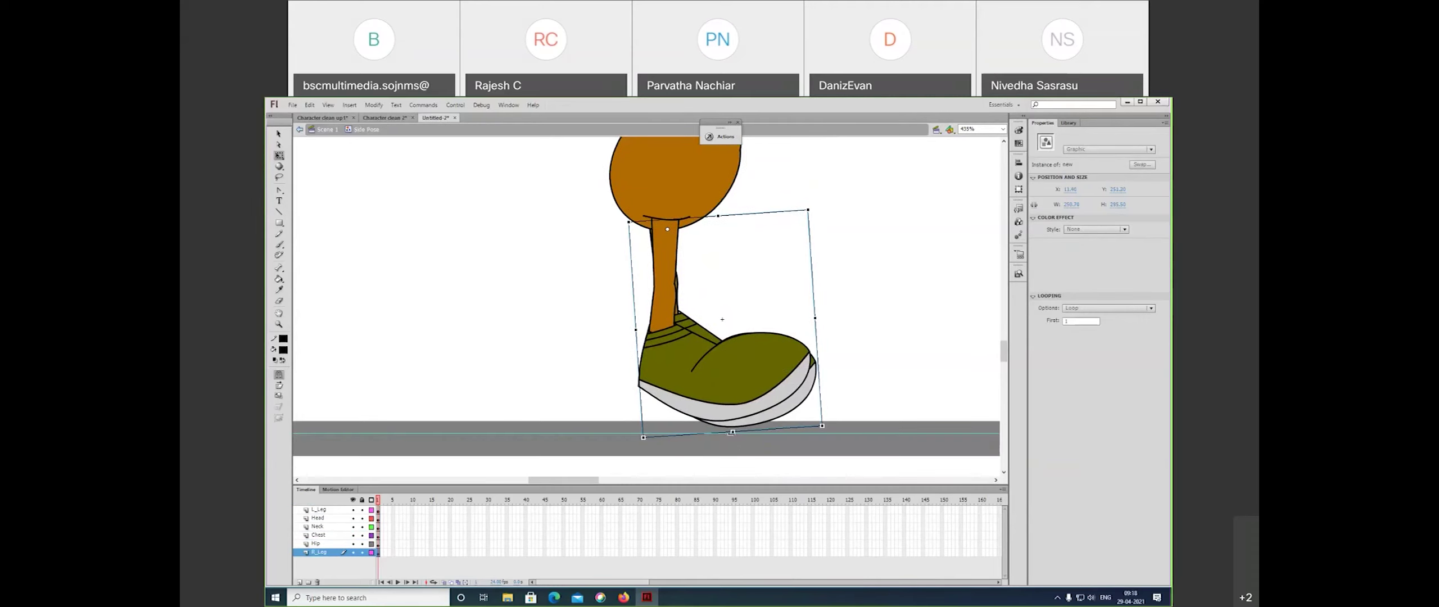
- Shrink the right leg vertically with Free Transform so its shoe sole rests on the ground line
drag(733, 432, 731, 421)
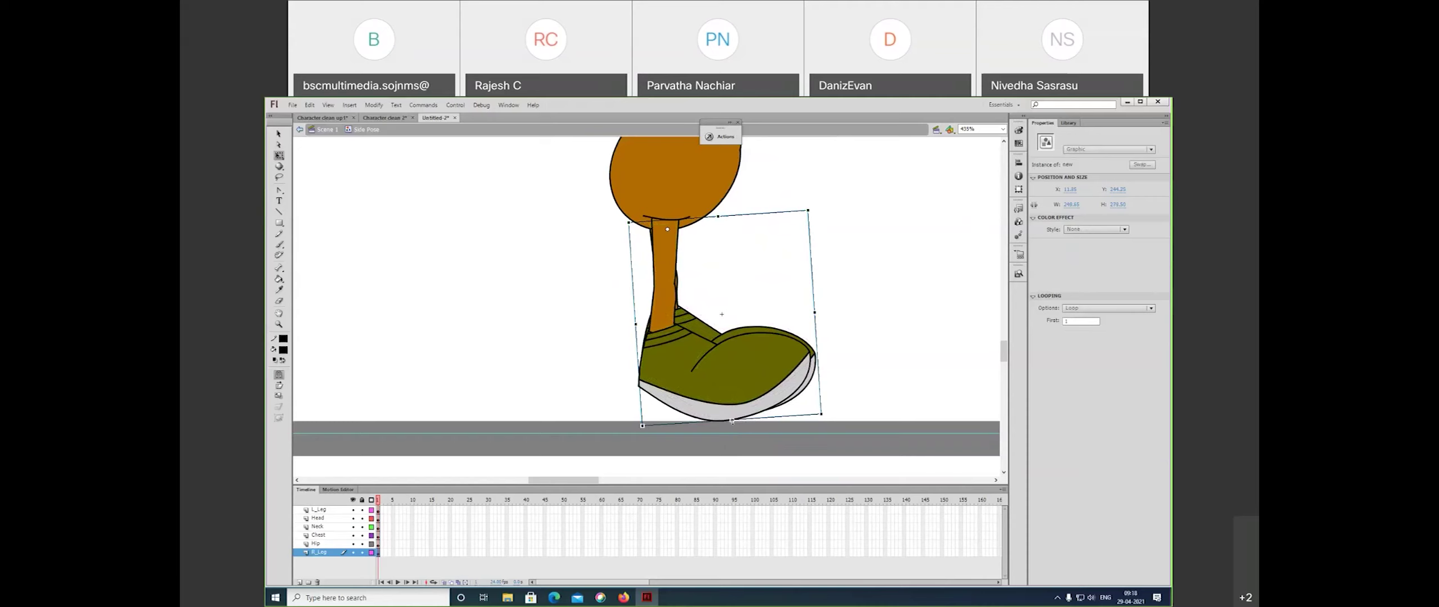
click(833, 433)
scroll(827, 430, up, 5)
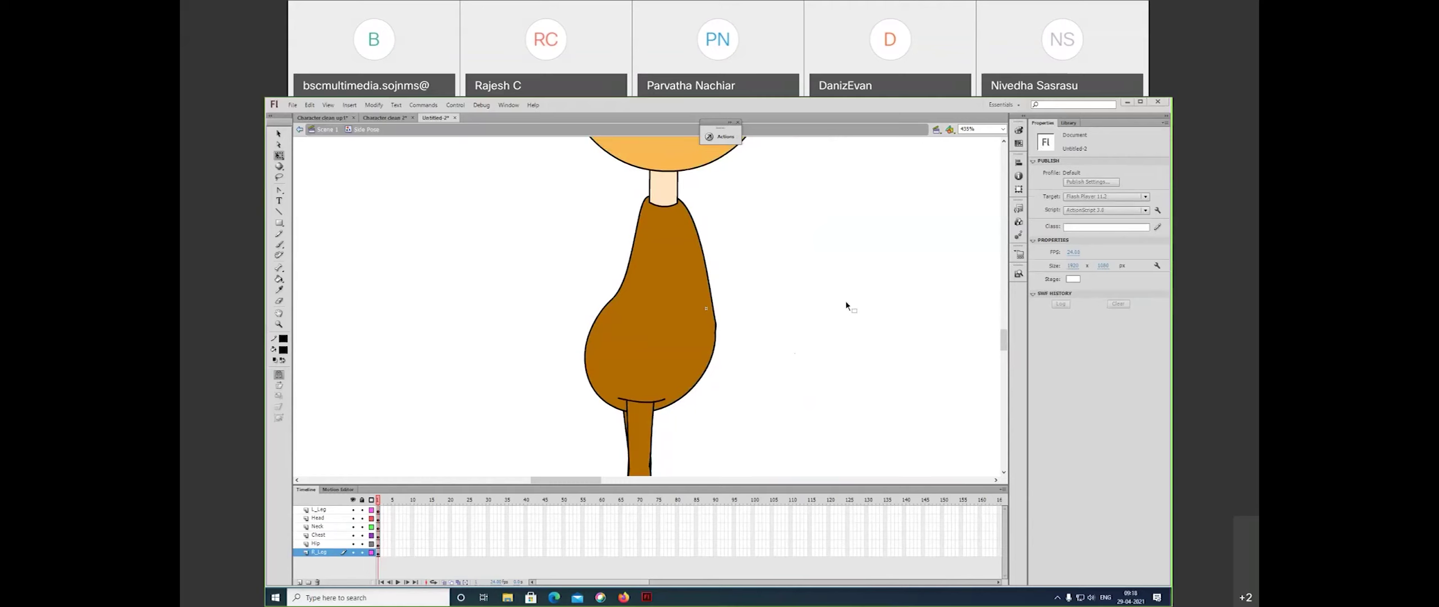
- Insert keyframes at frame 2 on all body-part layers of the side pose and compare the two frames
key(ctrl+minus)
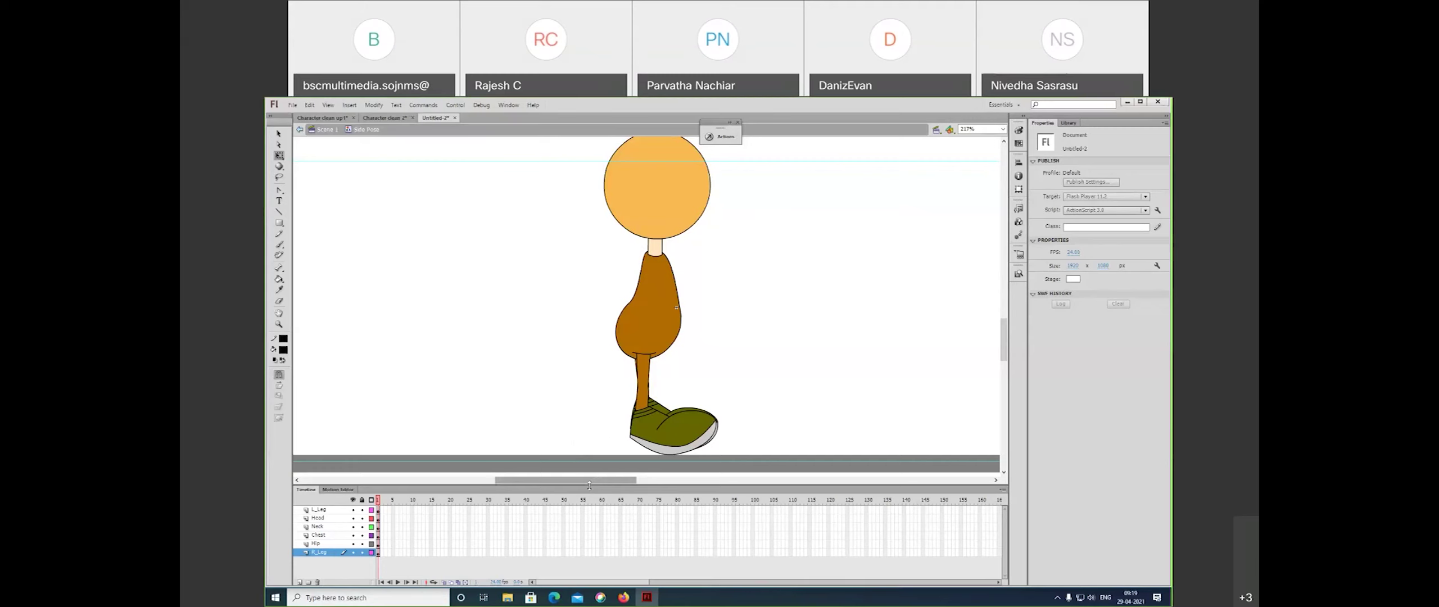
drag(589, 485, 590, 468)
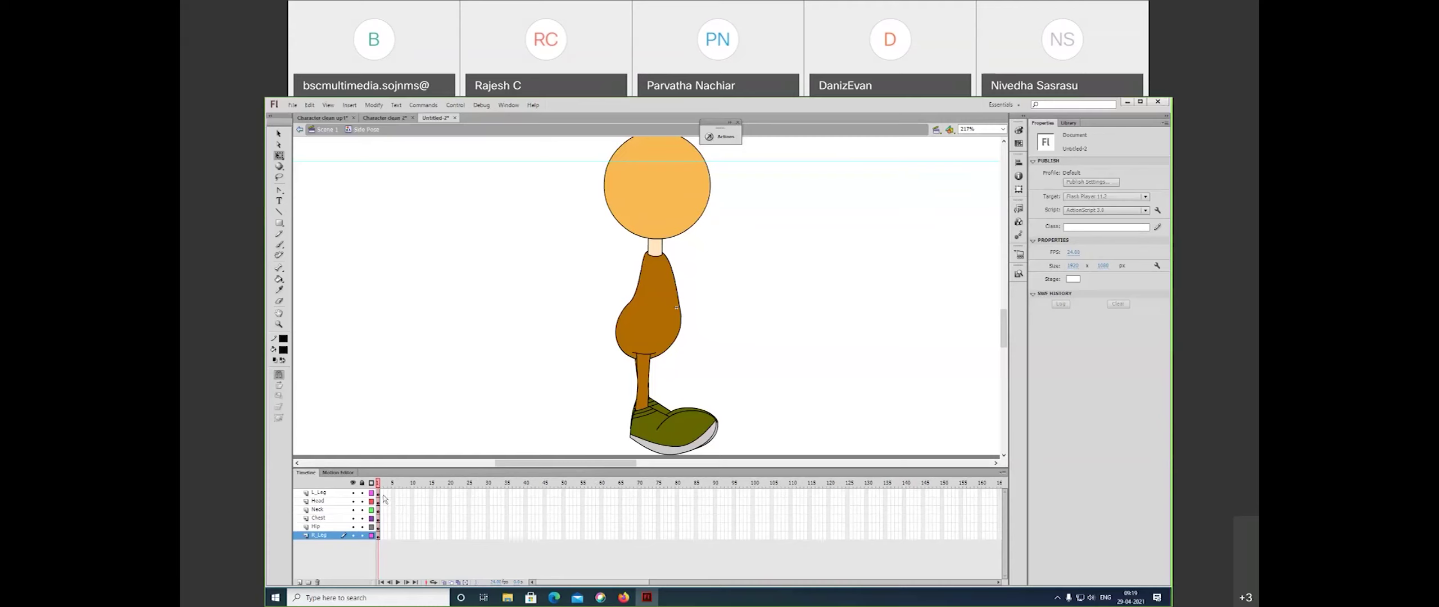
drag(383, 497, 383, 540)
key(F6)
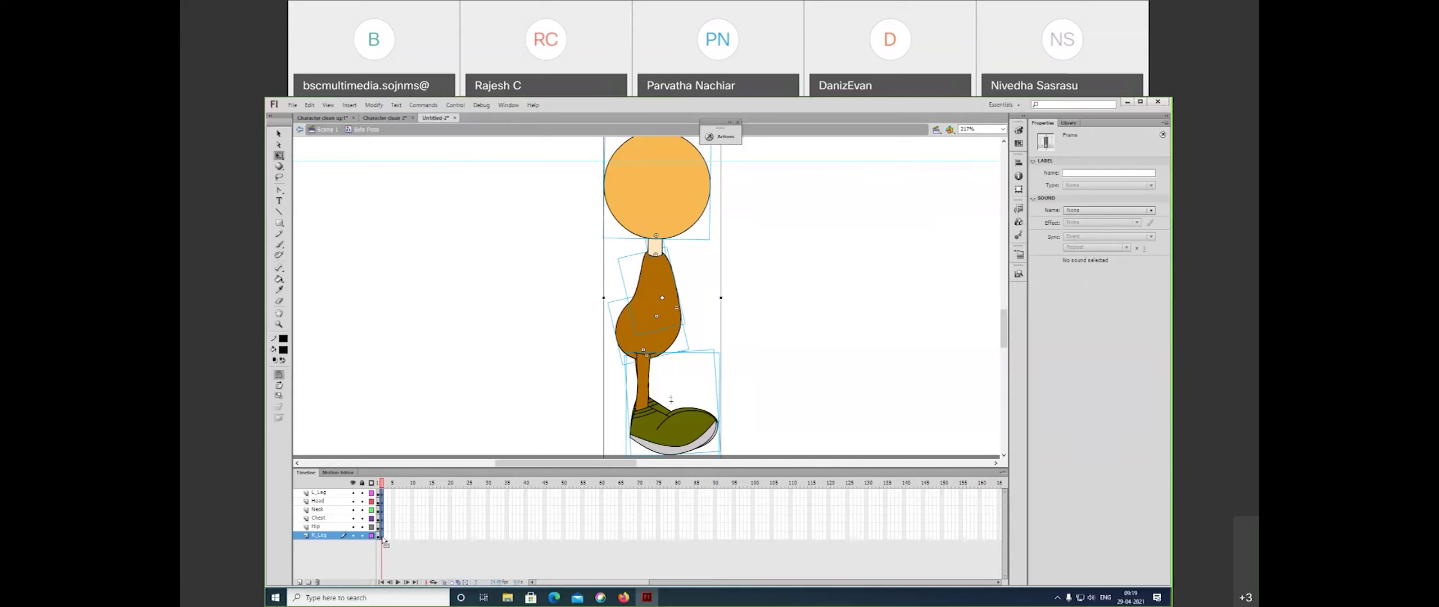
click(782, 348)
drag(745, 347, 737, 362)
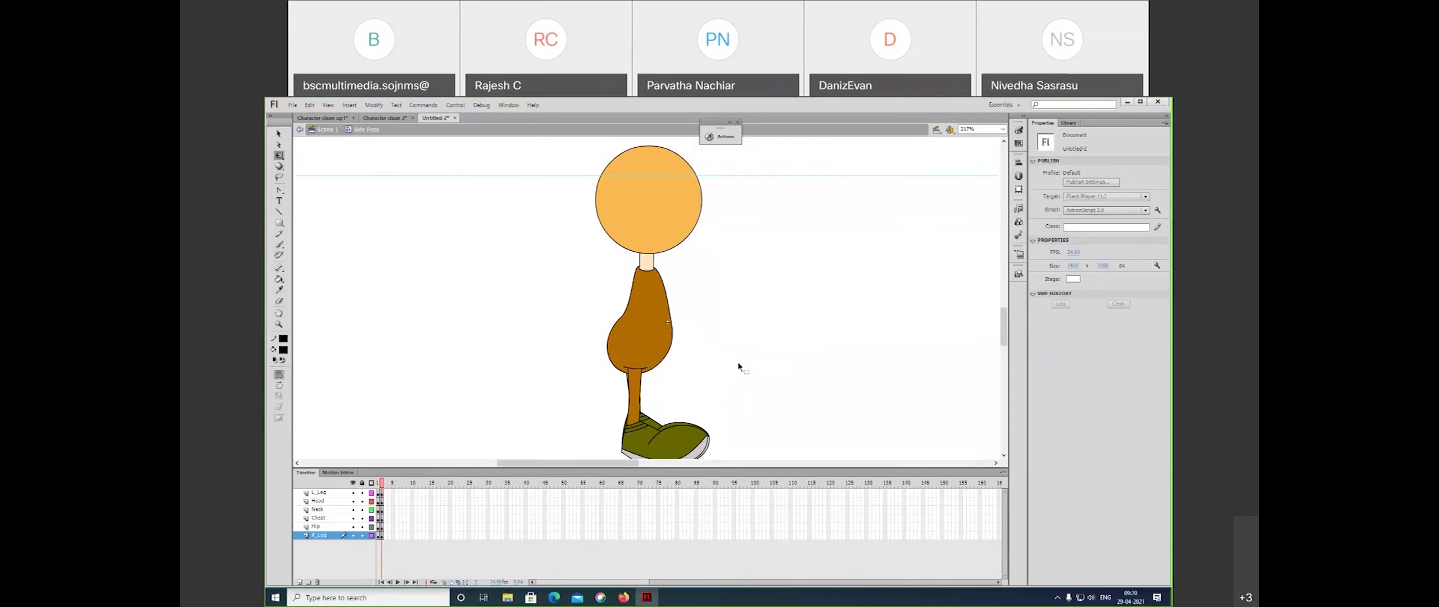
click(378, 483)
click(382, 484)
- Lower the hip slightly on frame 2 to start the bent pose
click(652, 351)
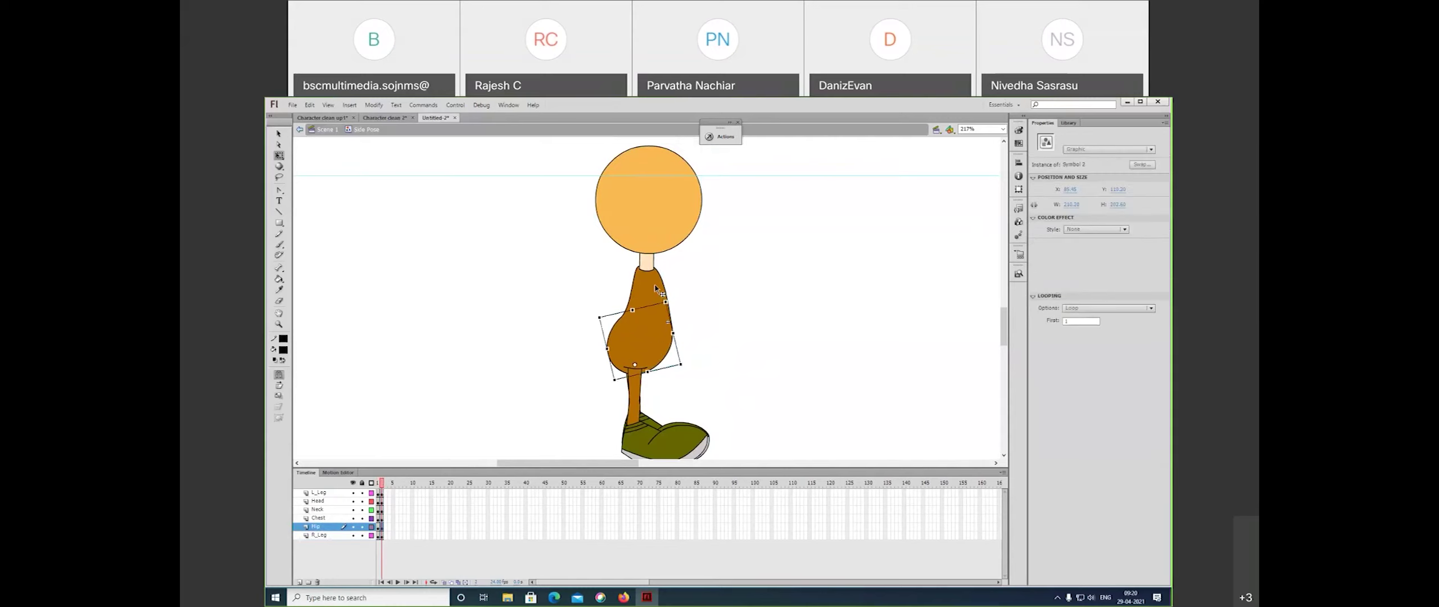
key(v)
click(648, 262)
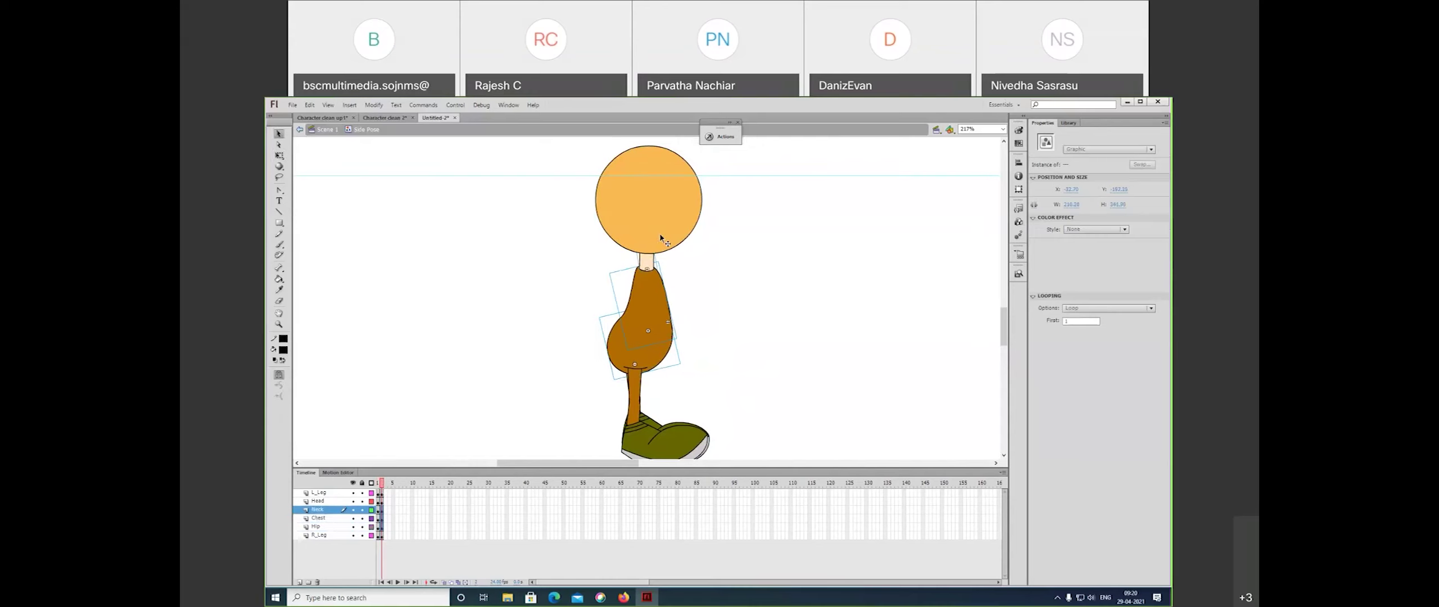
click(660, 237)
click(654, 355)
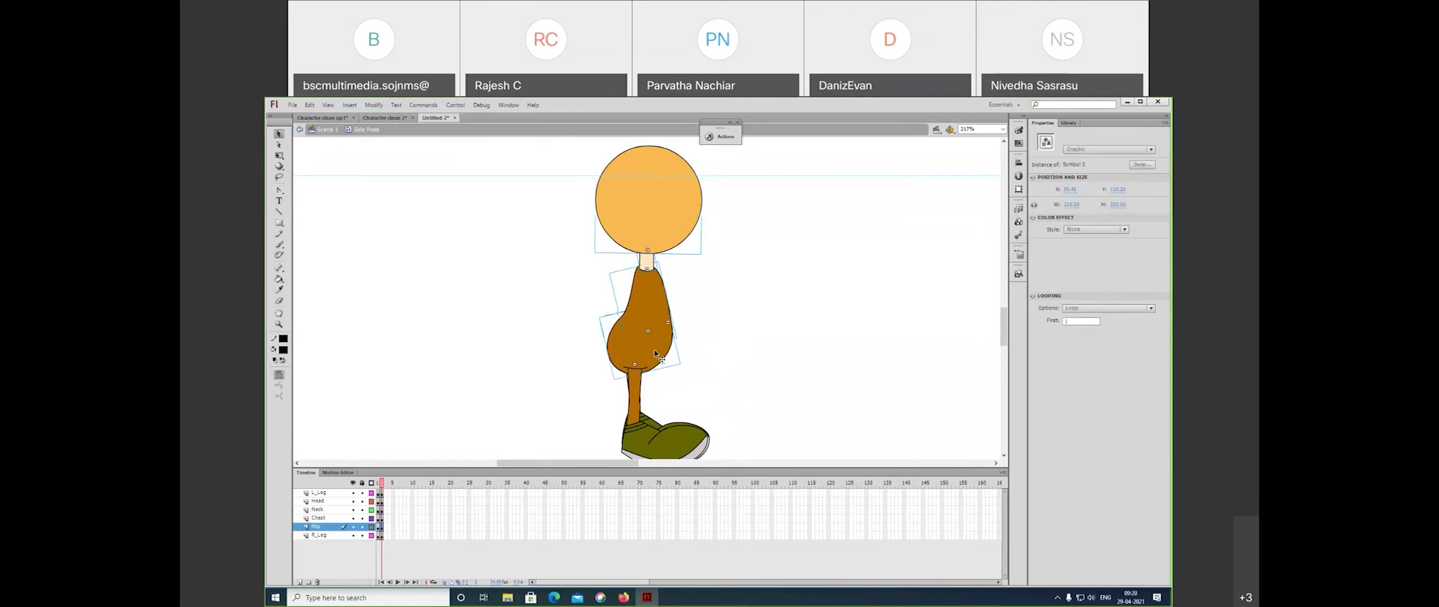
drag(655, 354, 652, 372)
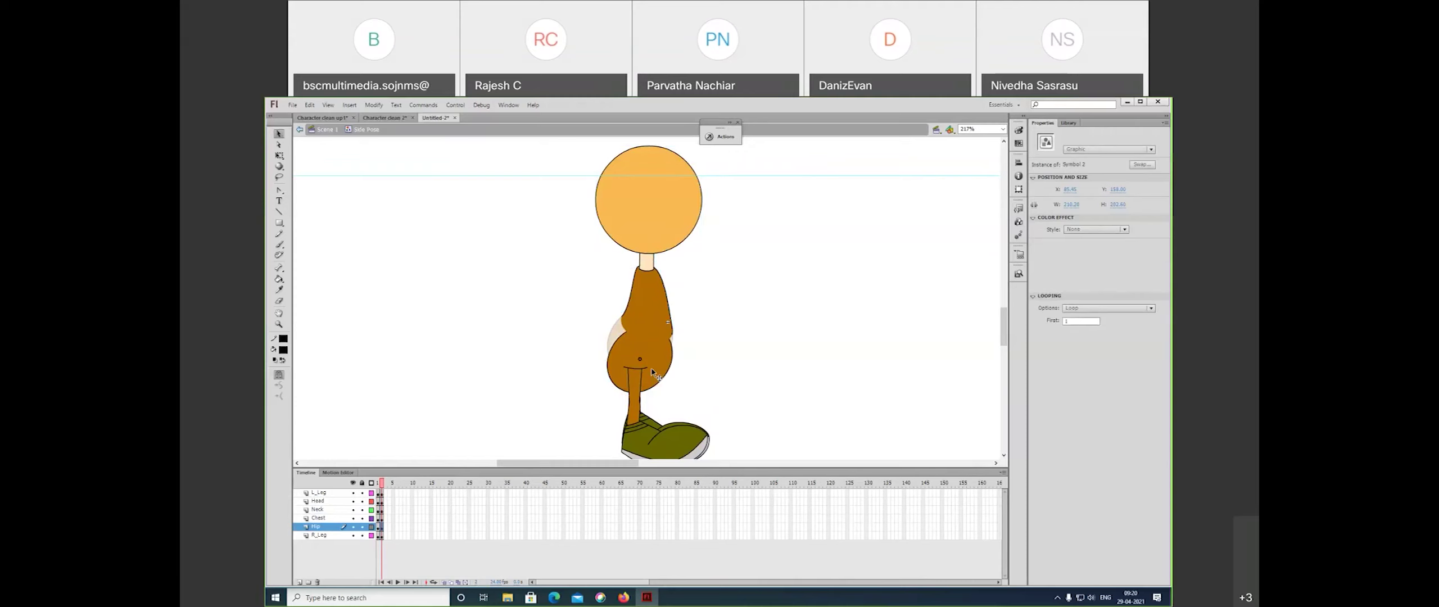
drag(652, 372, 652, 358)
drag(653, 363, 654, 342)
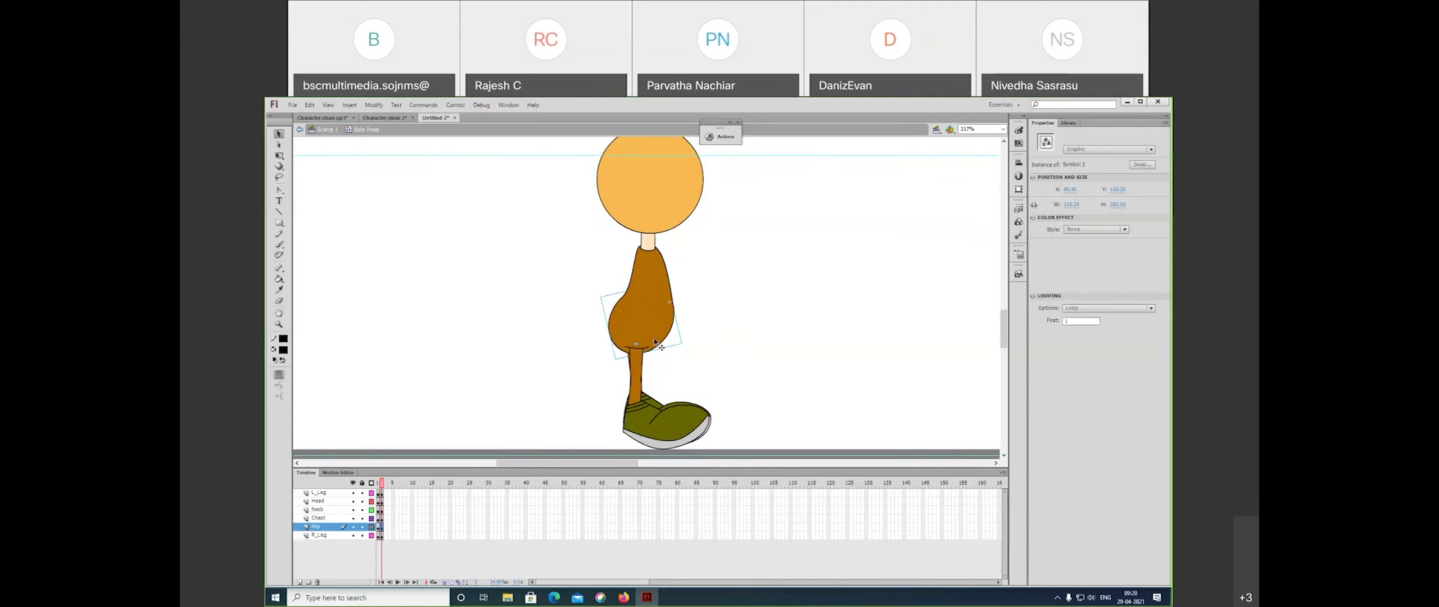
key(shift+Down)
key(shift+Down)
key(Down)
key(Down)
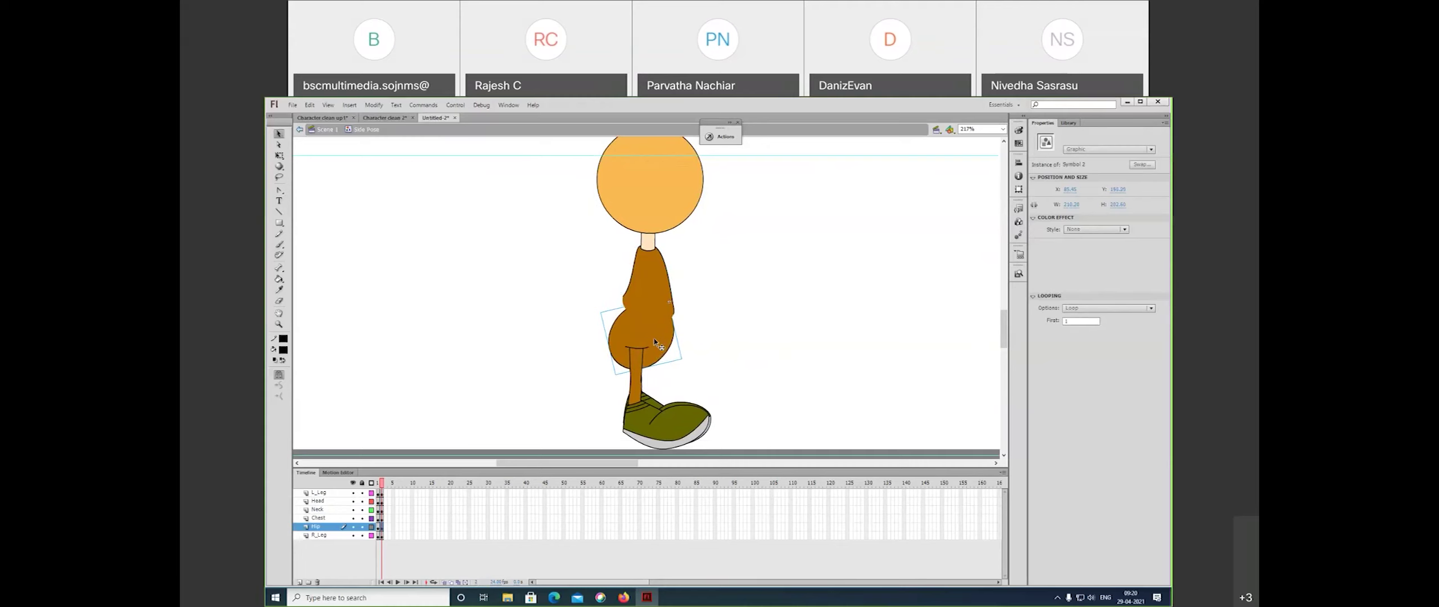
- Rotate the chest clockwise with Free Transform so the torso leans forward over the foot
drag(713, 329, 705, 366)
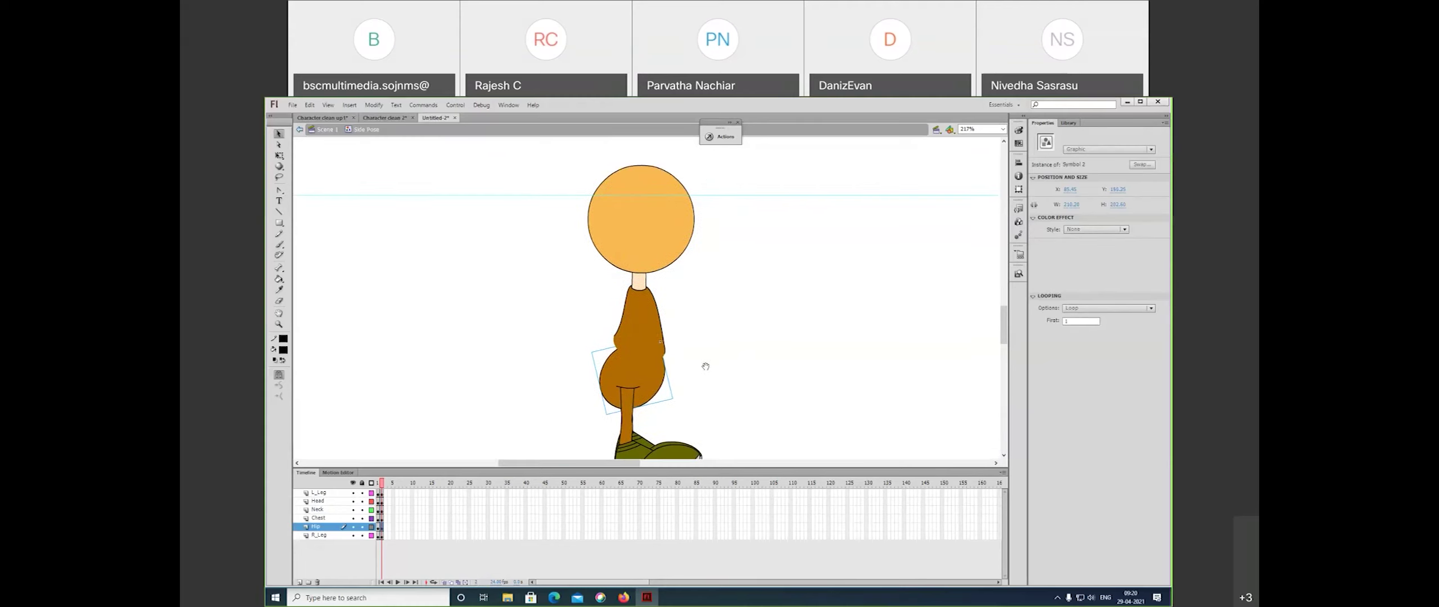
click(653, 337)
key(q)
drag(658, 278, 651, 359)
drag(694, 317, 702, 324)
- Nudge the tilted chest so its outline blends smoothly into the hip
key(z)
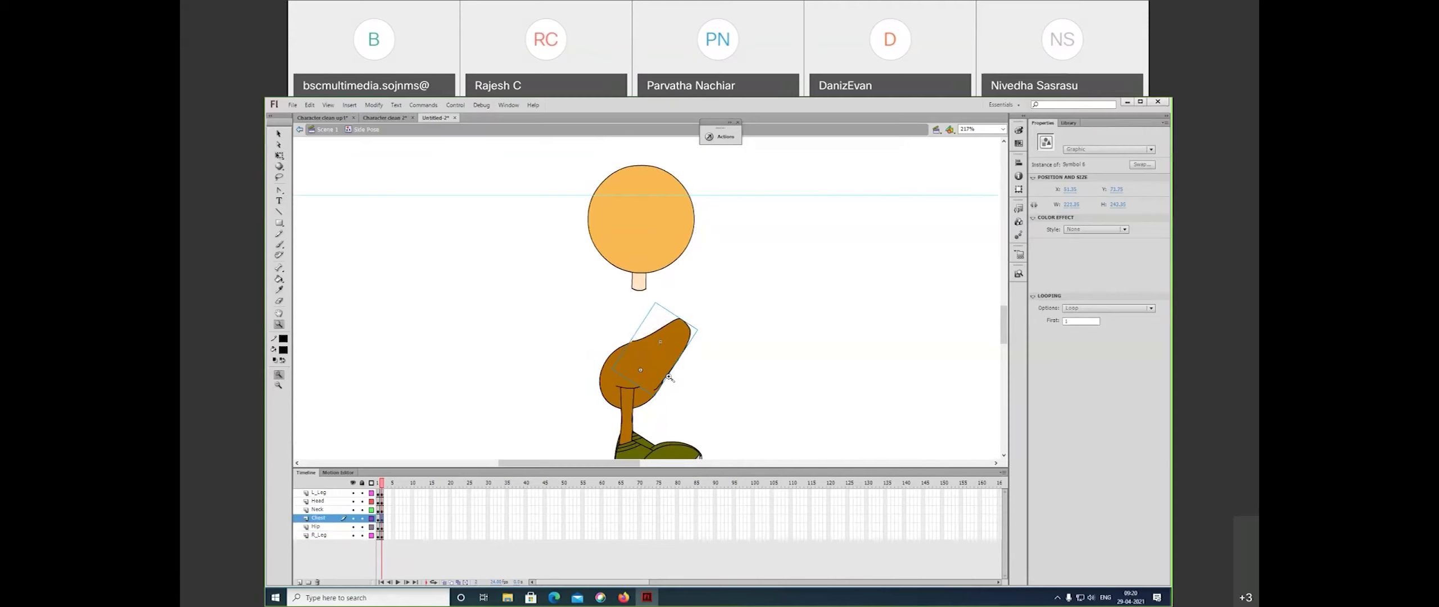
click(666, 375)
key(v)
drag(632, 295, 638, 304)
key(Up)
key(Up)
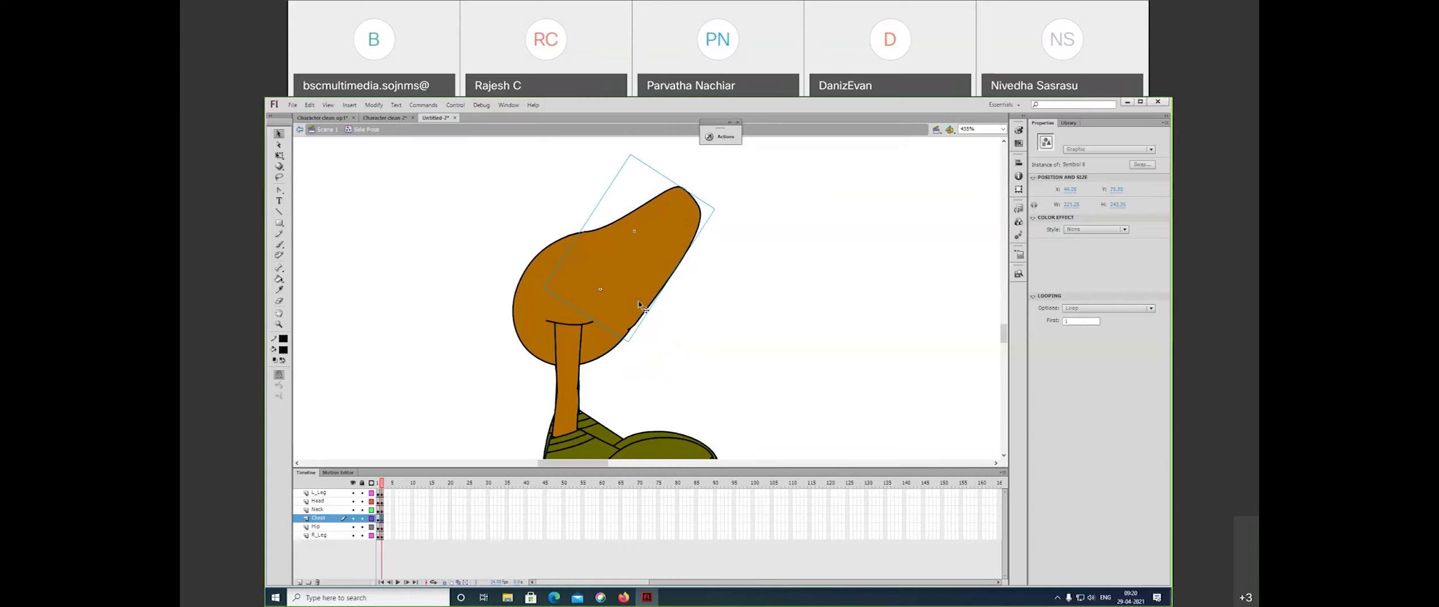
key(Left)
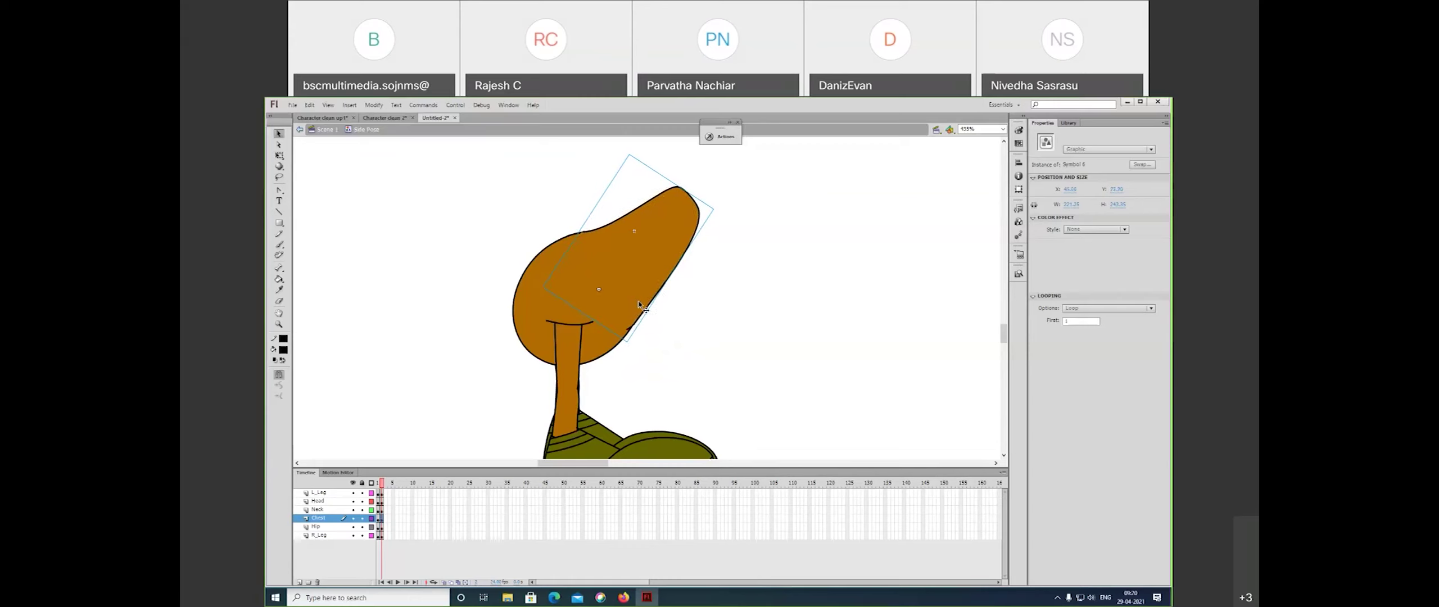
- Move the head and neck together toward the leaning chest's upper end and rotate them clockwise to tilt forward
scroll(706, 423, up, 3)
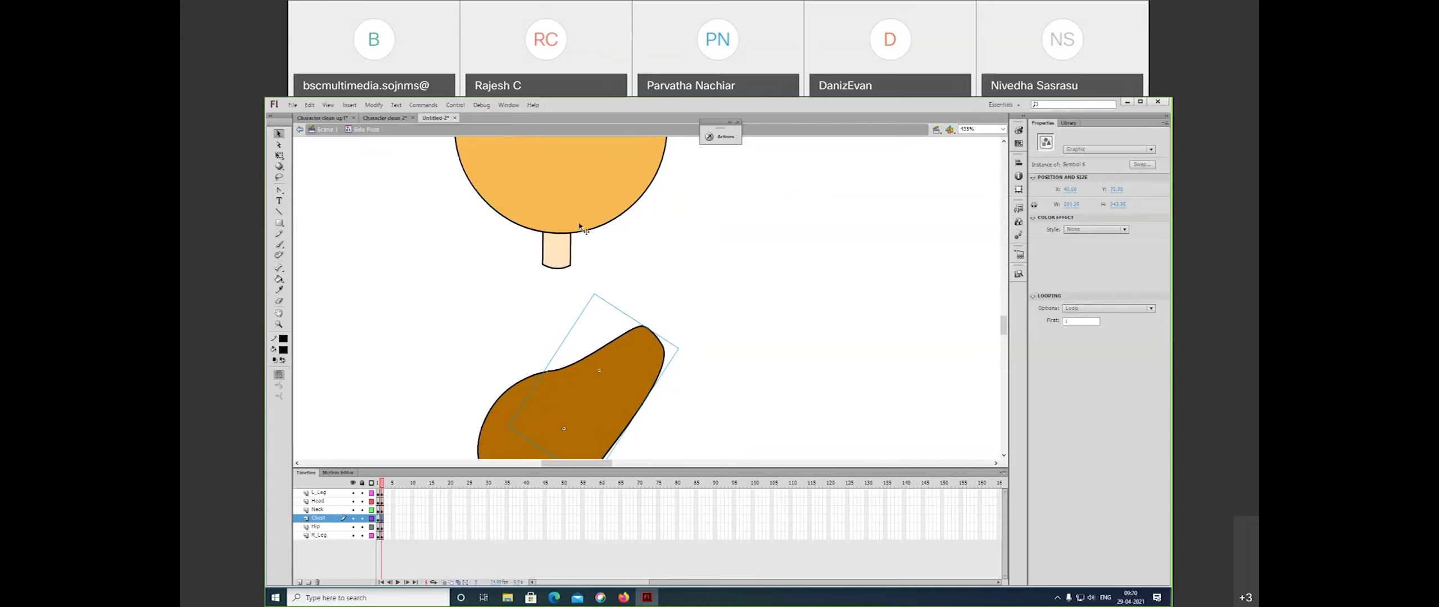
click(554, 264)
shift+click(597, 212)
drag(732, 240, 779, 309)
key(q)
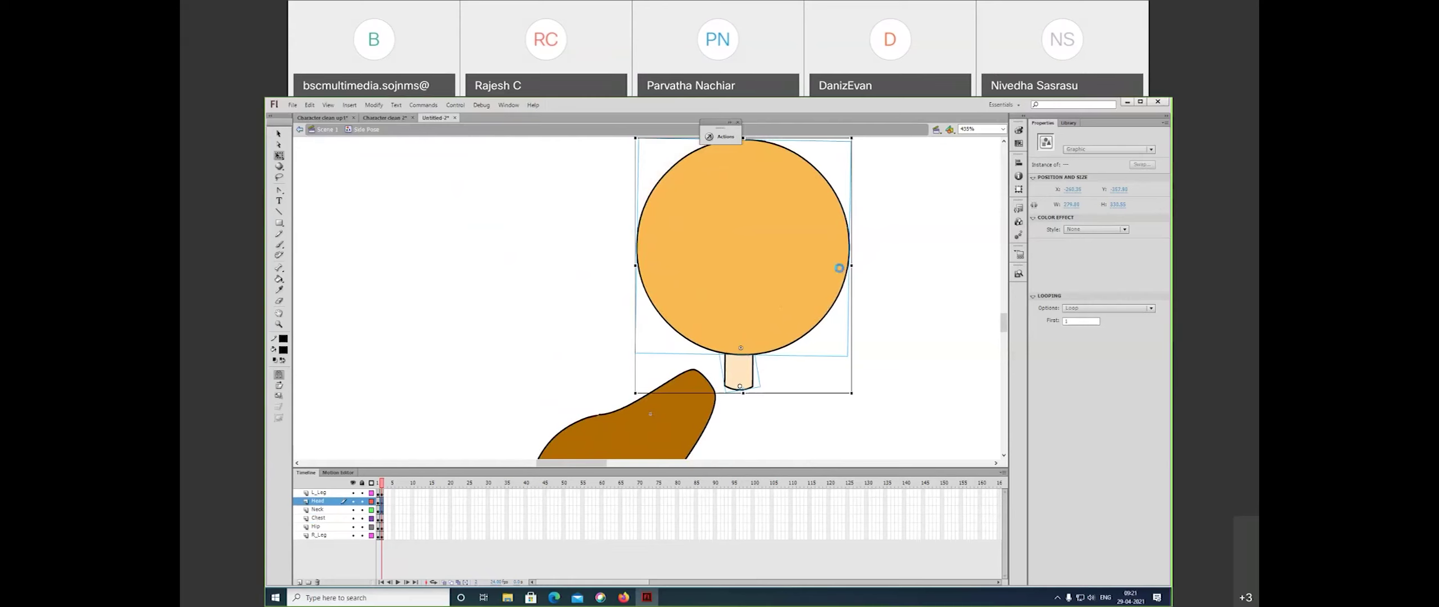
drag(874, 250, 838, 276)
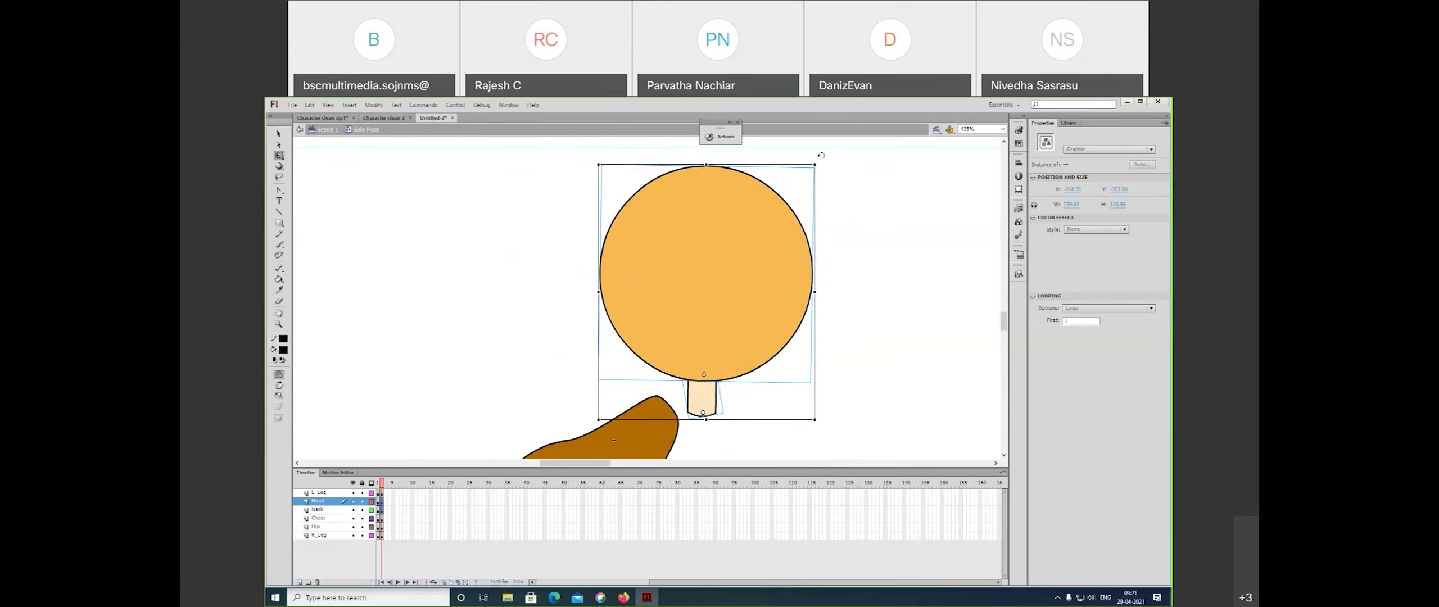
drag(840, 179, 905, 455)
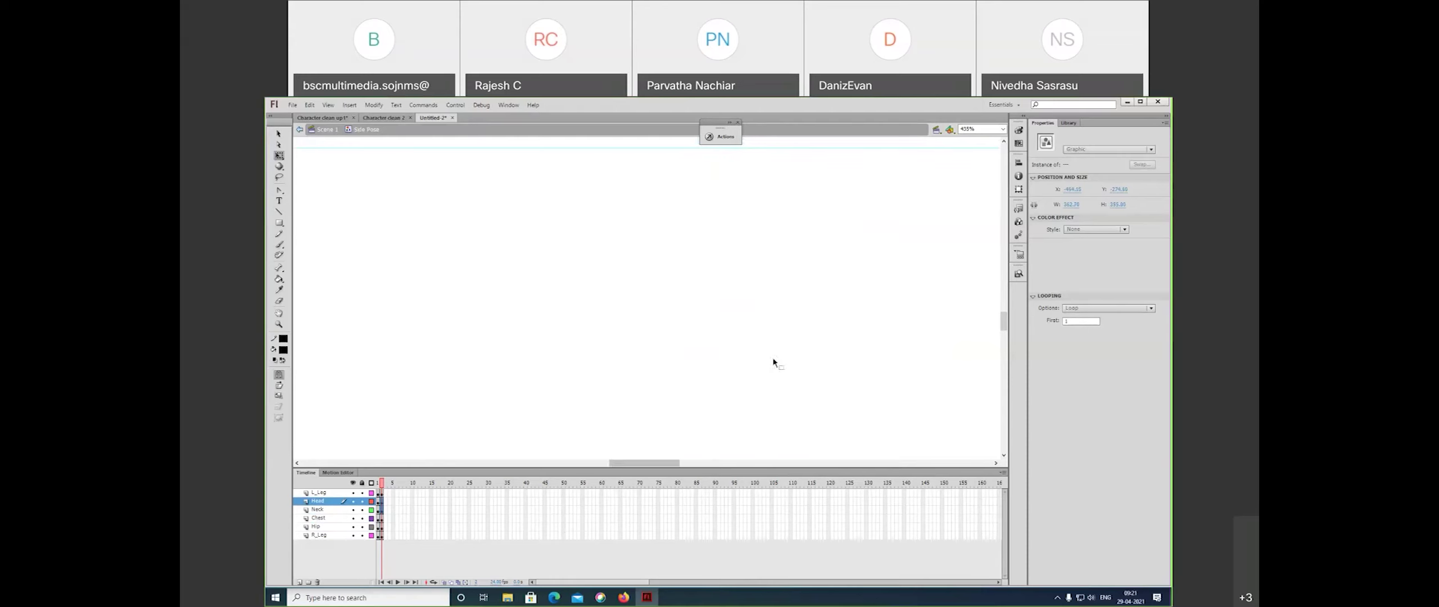
- Join the tilted head and neck to the upper end of the chest and compare frames 1 and 2
drag(733, 362, 697, 209)
scroll(720, 286, down, 2)
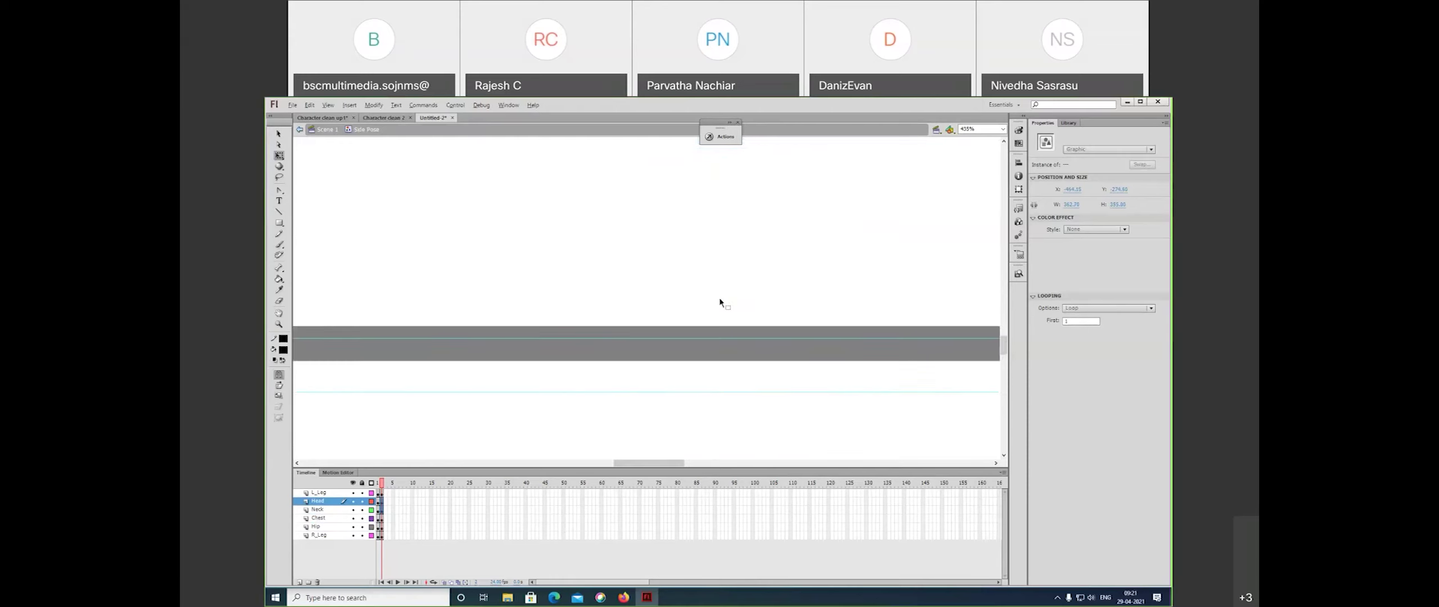
key(ctrl+minus)
key(ctrl+minus)
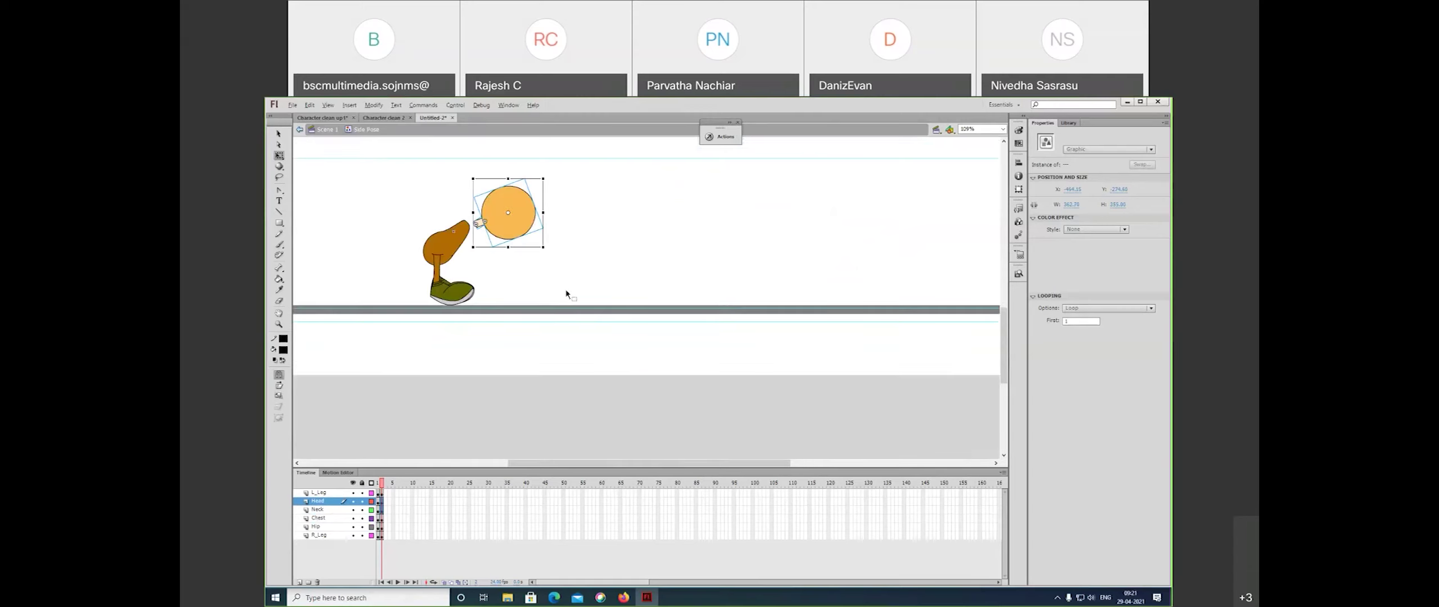
click(494, 258)
key(v)
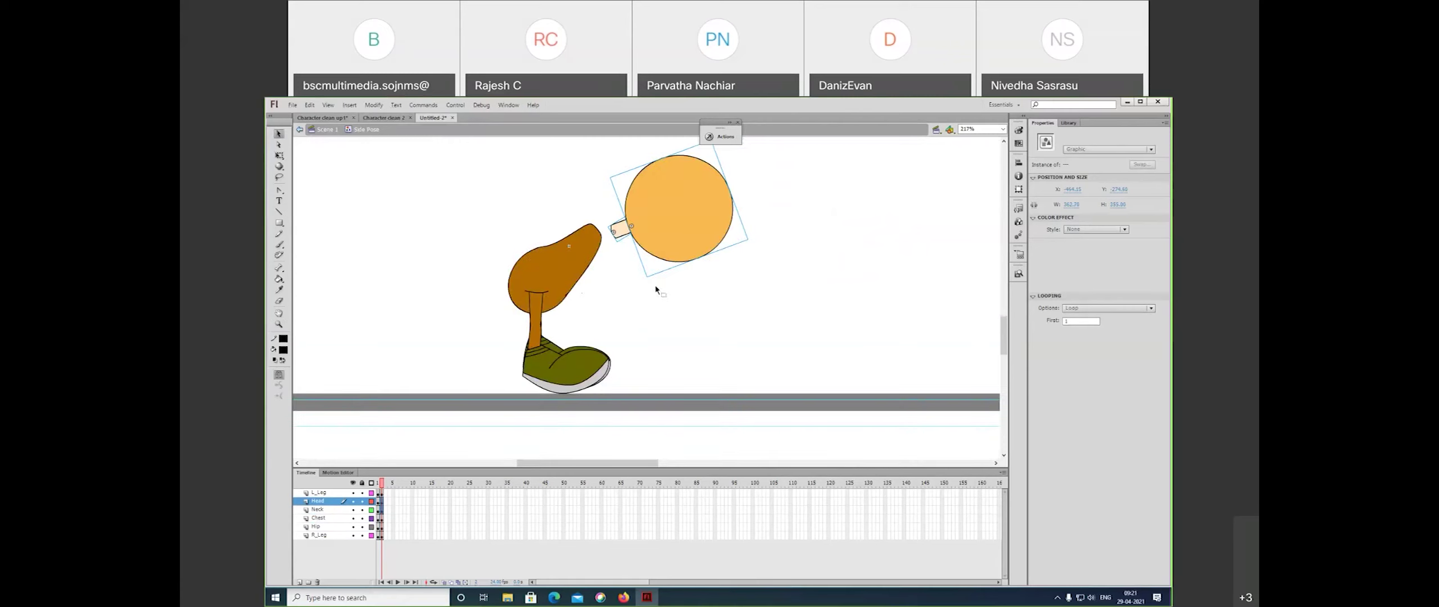
click(689, 281)
drag(671, 284, 693, 330)
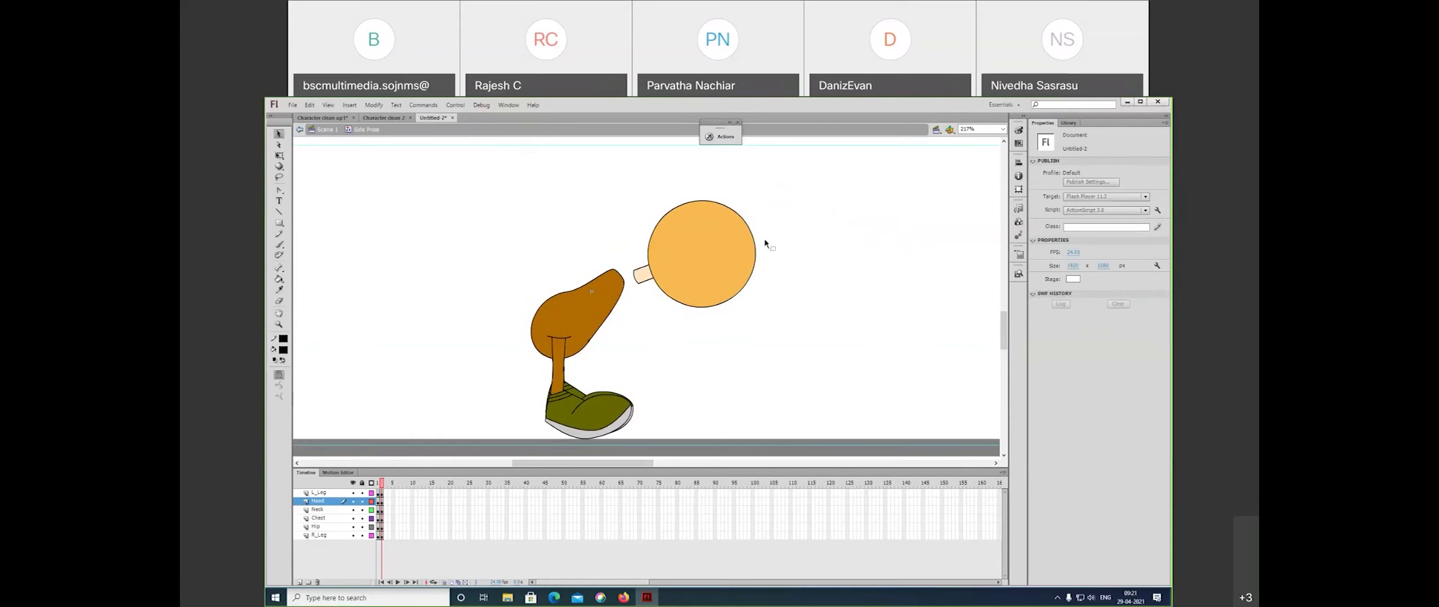
drag(694, 289, 673, 288)
drag(383, 482, 380, 486)
click(382, 484)
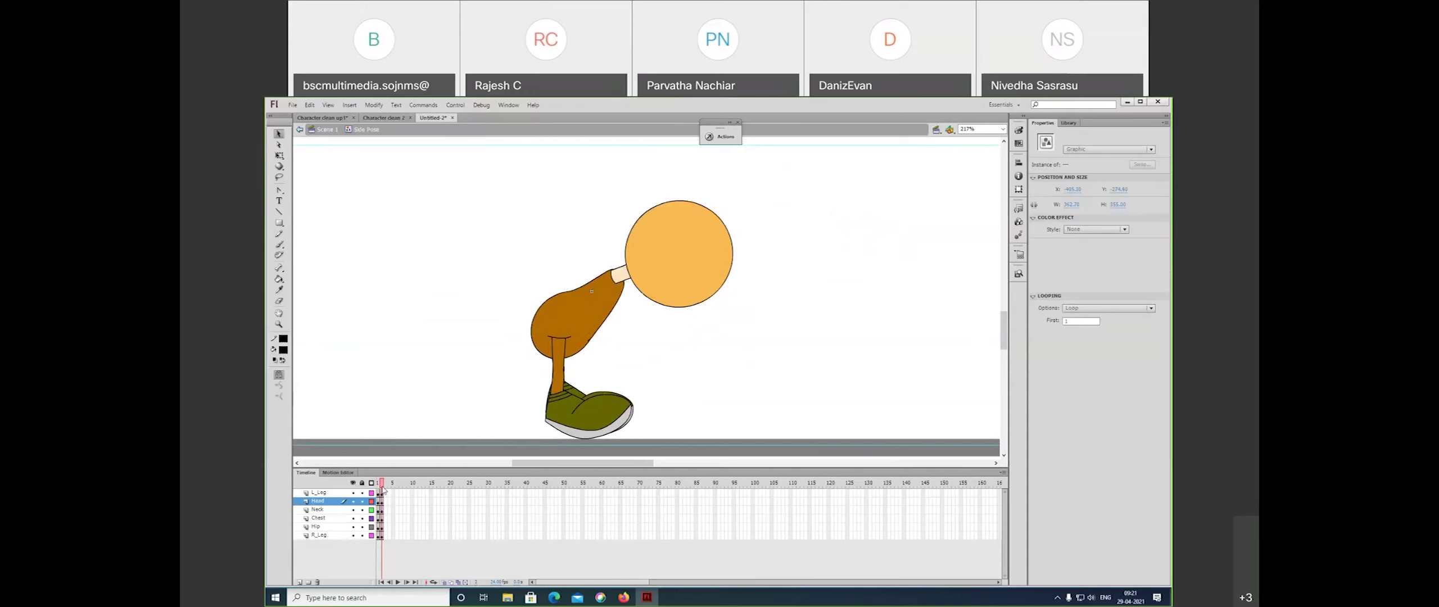
- Nudge the head and neck slightly down to center the neck on the chest's end
key(z)
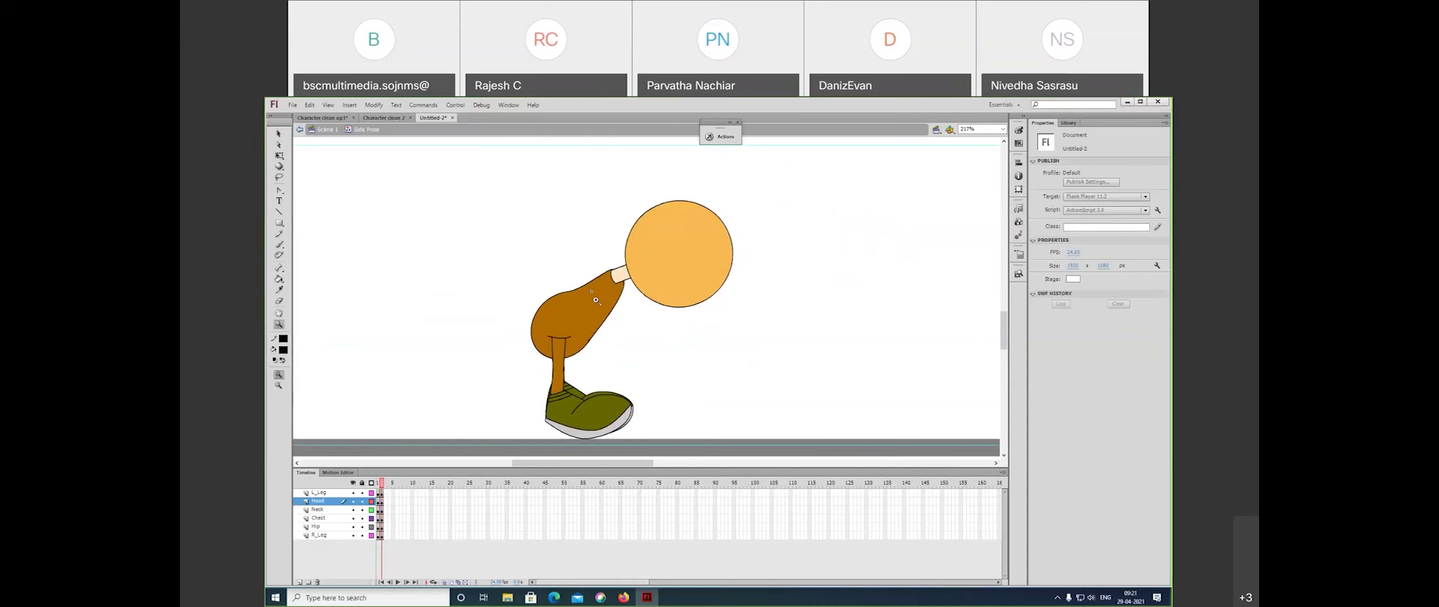
click(669, 316)
key(v)
click(786, 256)
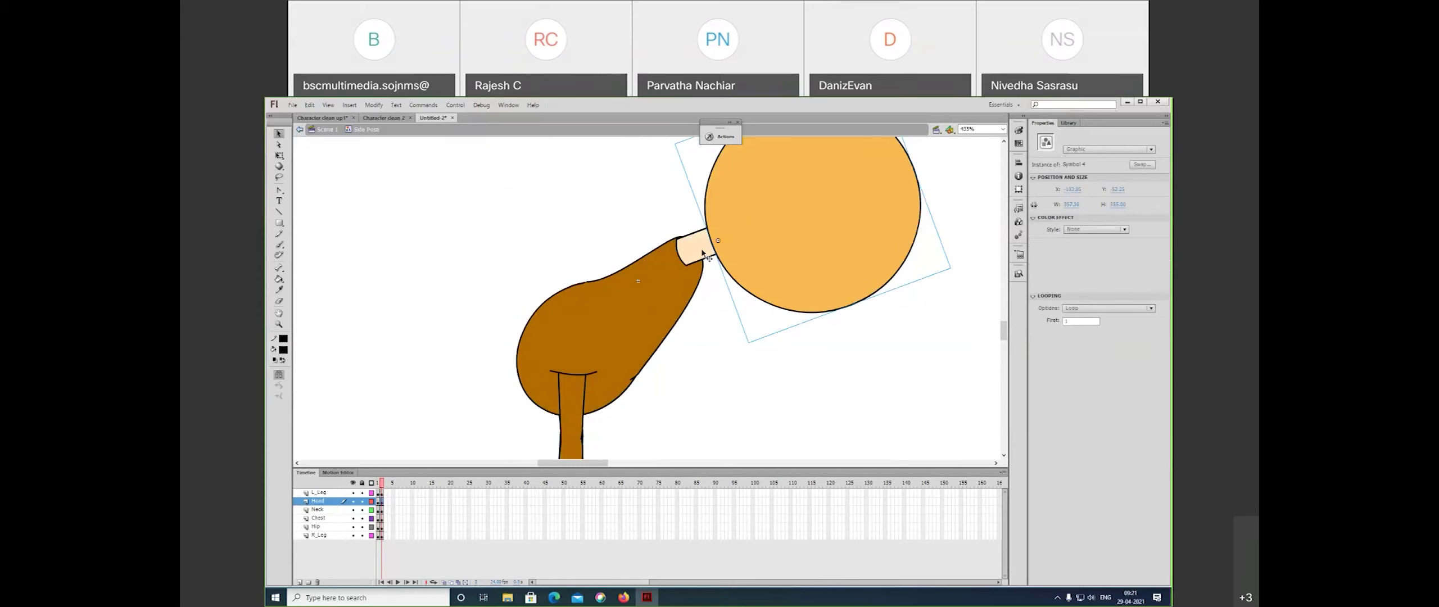
shift+click(702, 250)
key(shift+Down)
key(space)
drag(758, 265, 747, 307)
click(712, 323)
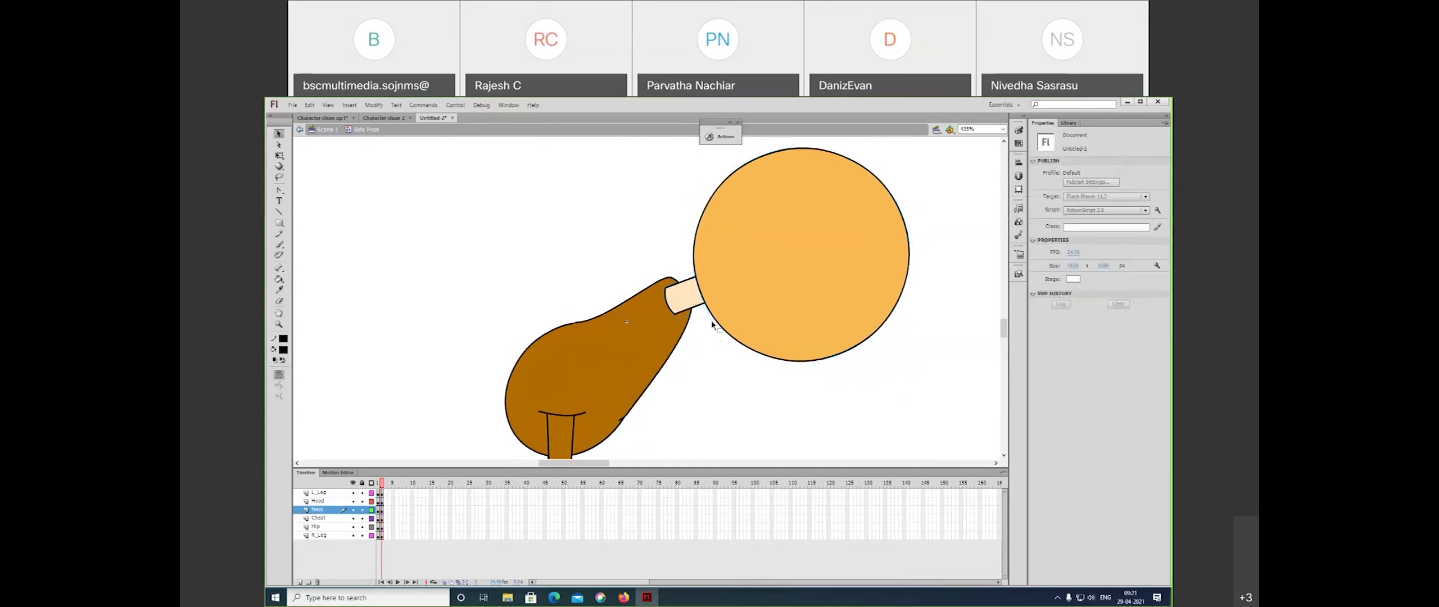
- Refine the chest's shape slightly with Free Transform so it fits between the neck and the hip
click(676, 339)
key(q)
drag(673, 280, 674, 281)
drag(697, 317, 695, 320)
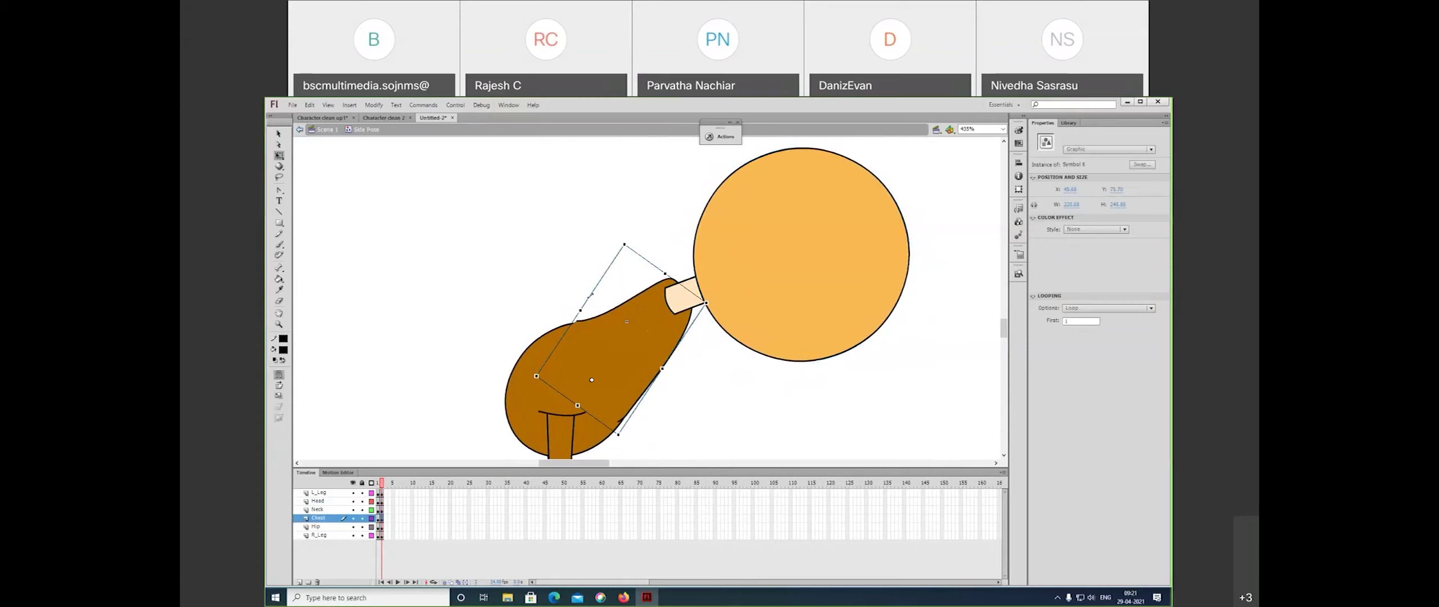
drag(591, 294, 590, 294)
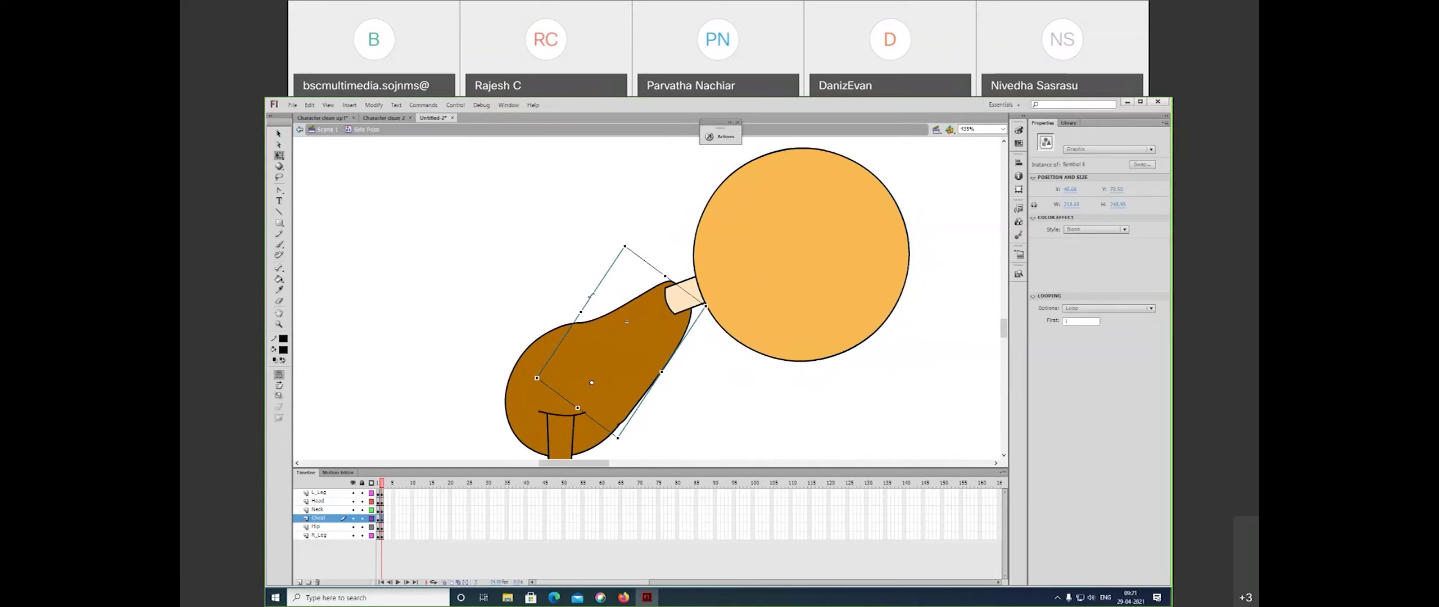
click(710, 362)
- Open the left leg symbol, insert keyframes at frame 2 on all its layers, and select the foot
drag(758, 317, 791, 234)
drag(731, 356, 760, 258)
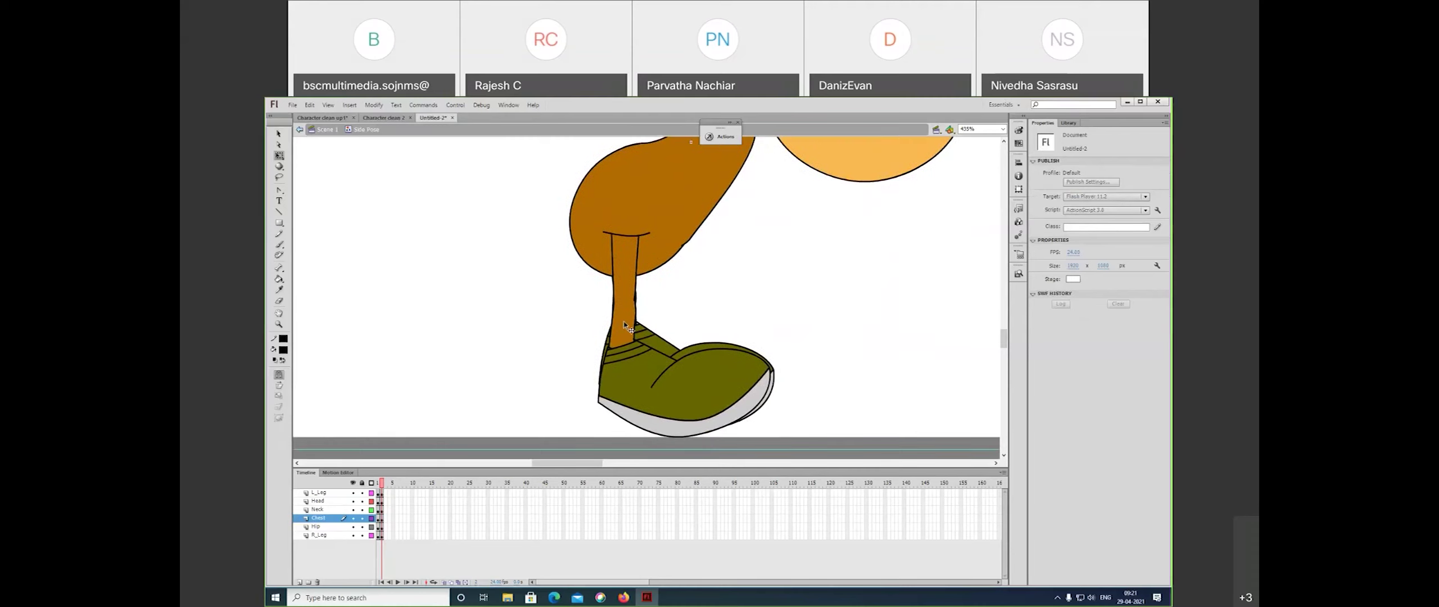
click(632, 382)
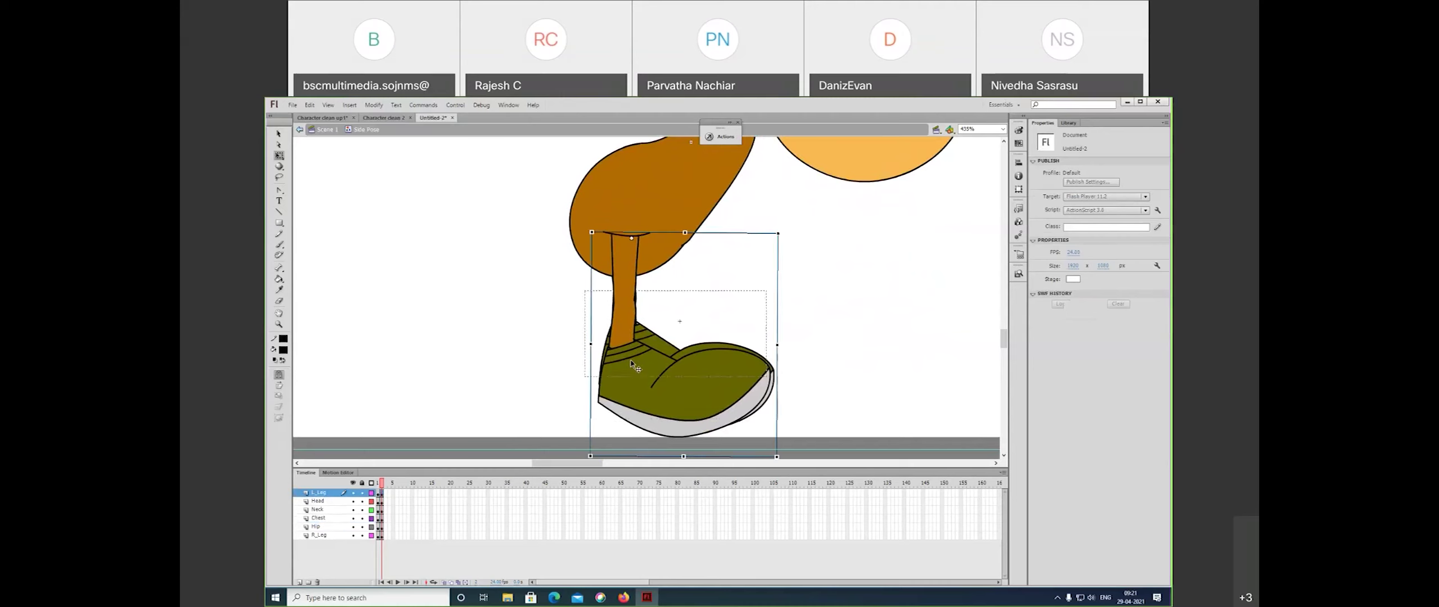
double_click(633, 382)
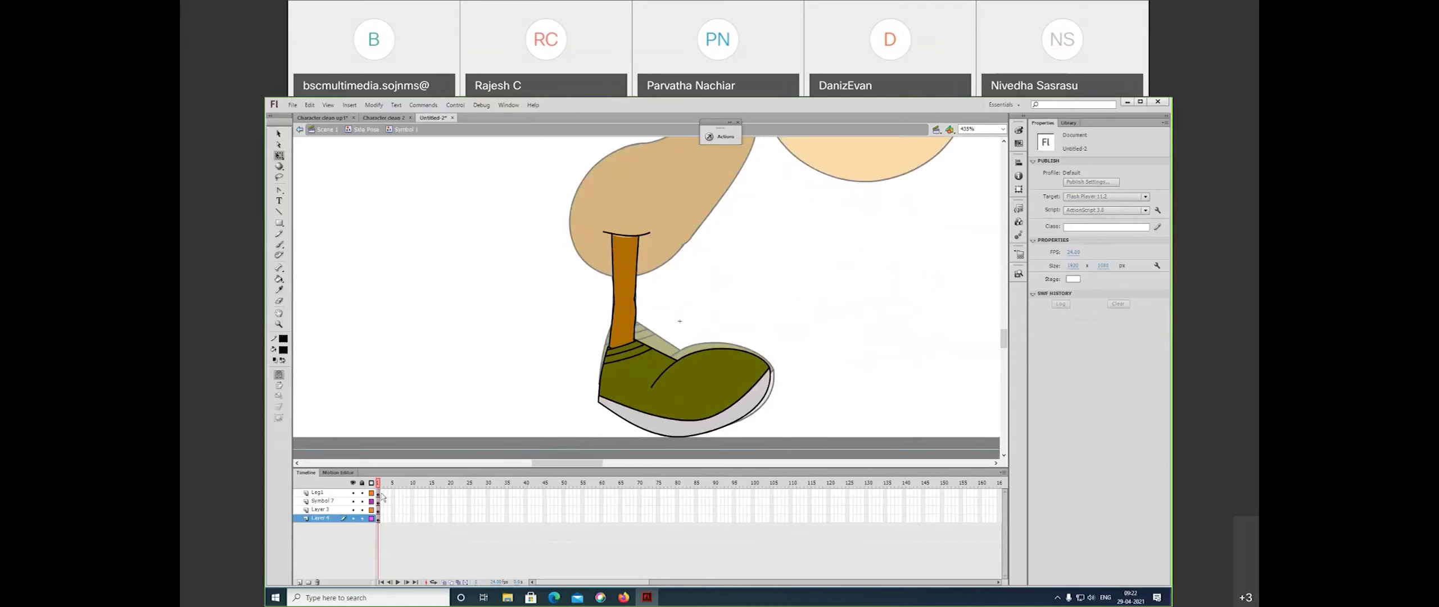
key(F6)
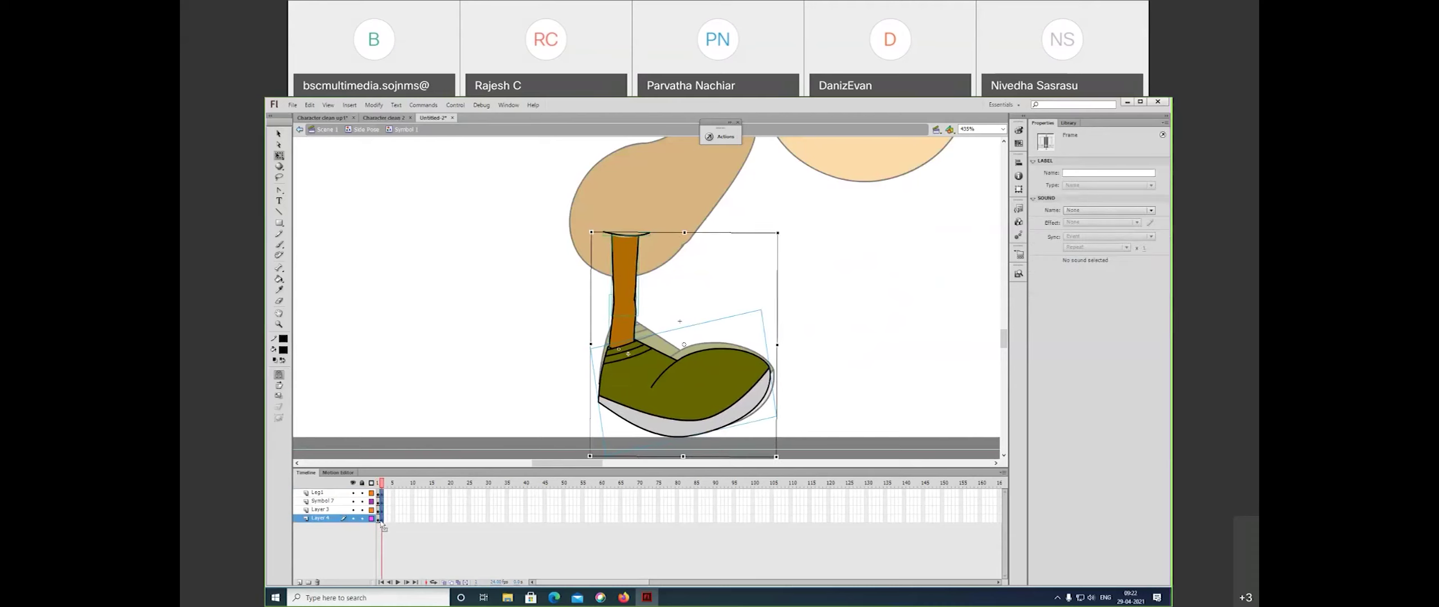
click(854, 342)
click(725, 395)
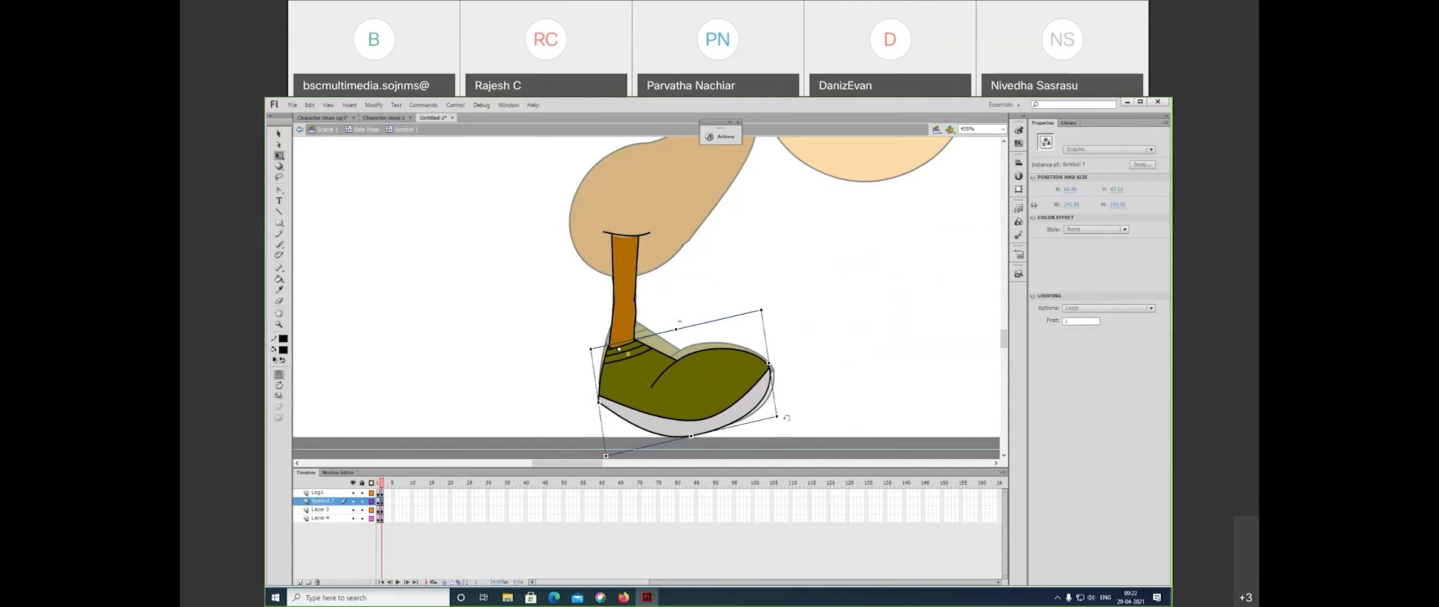
- Rotate the left foot slightly toward level, and lower the upper leg with its hem line toward the foot
drag(786, 418, 782, 428)
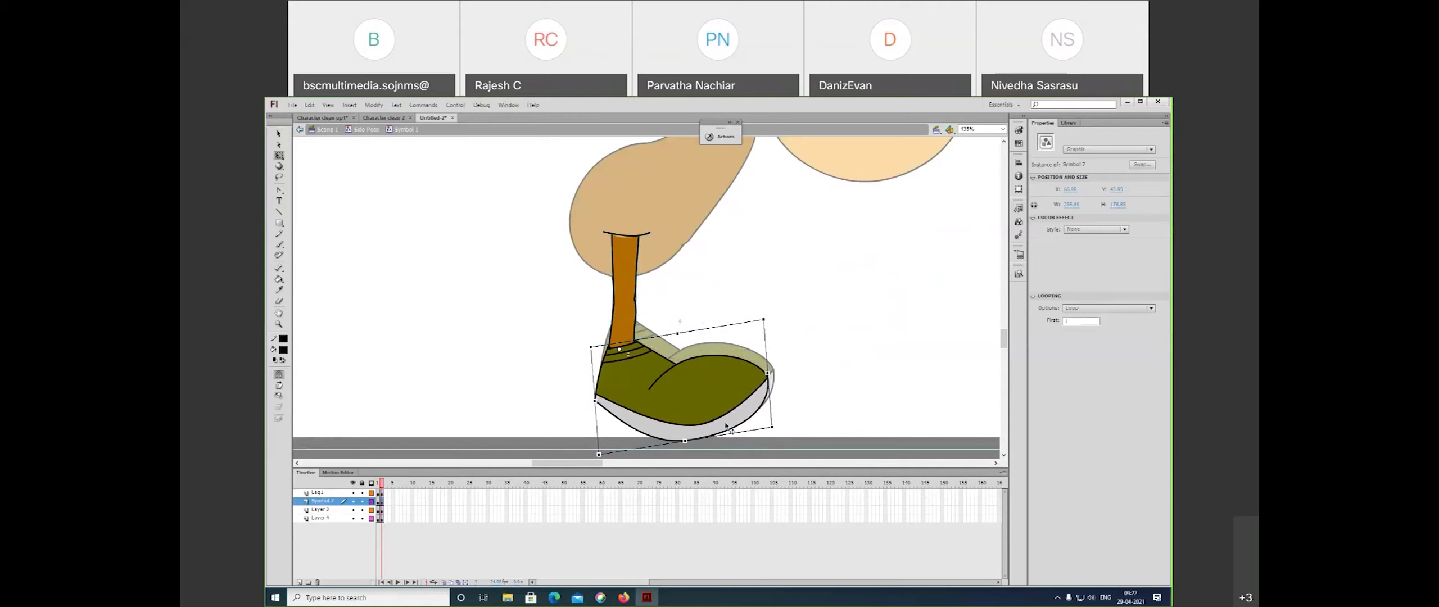
key(v)
click(644, 237)
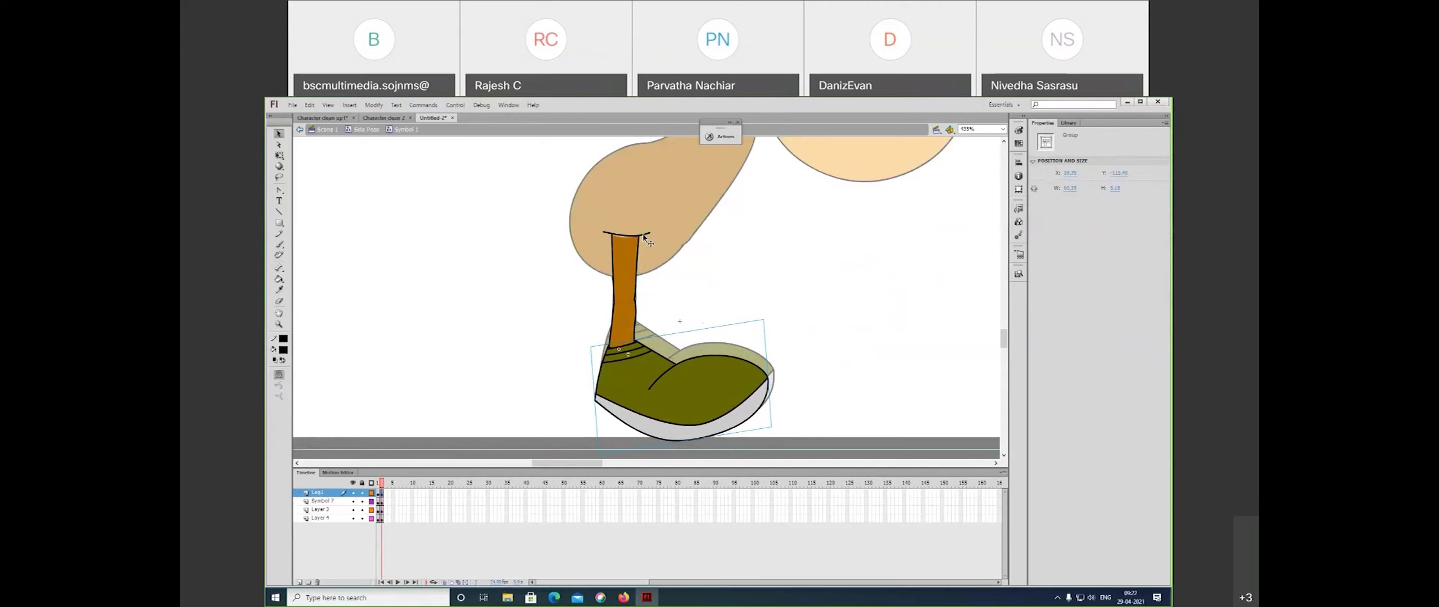
key(z)
click(629, 267)
key(v)
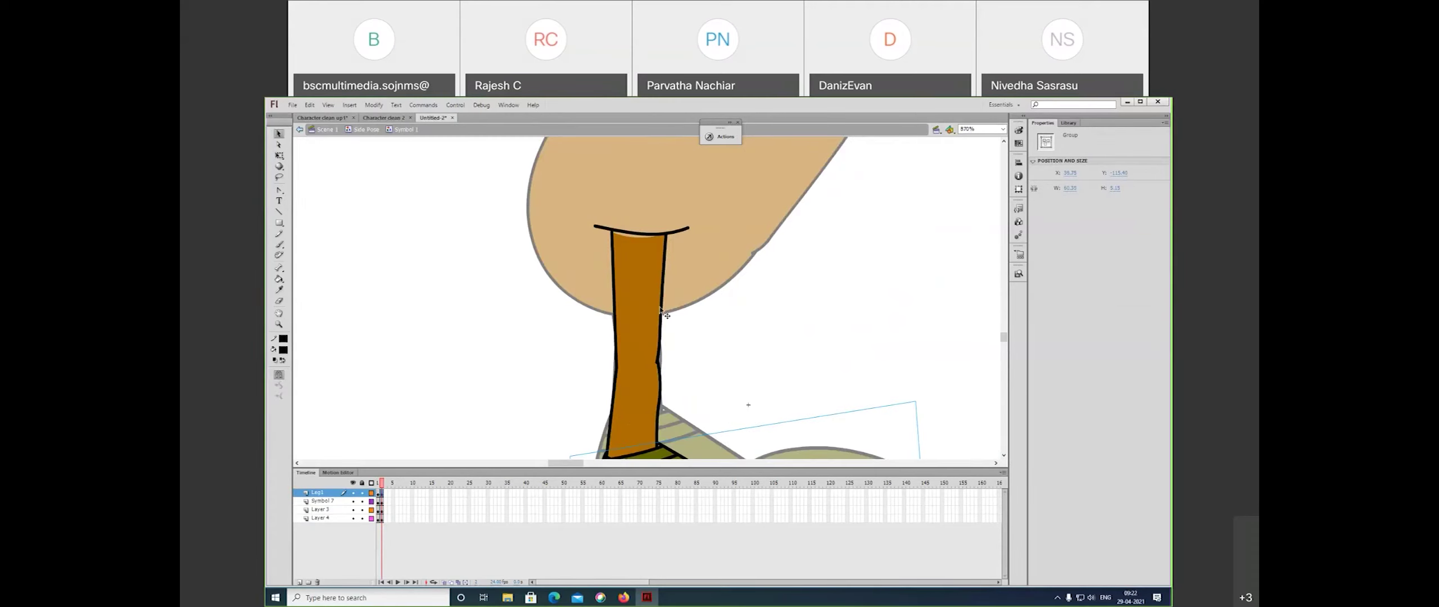
click(661, 310)
click(681, 235)
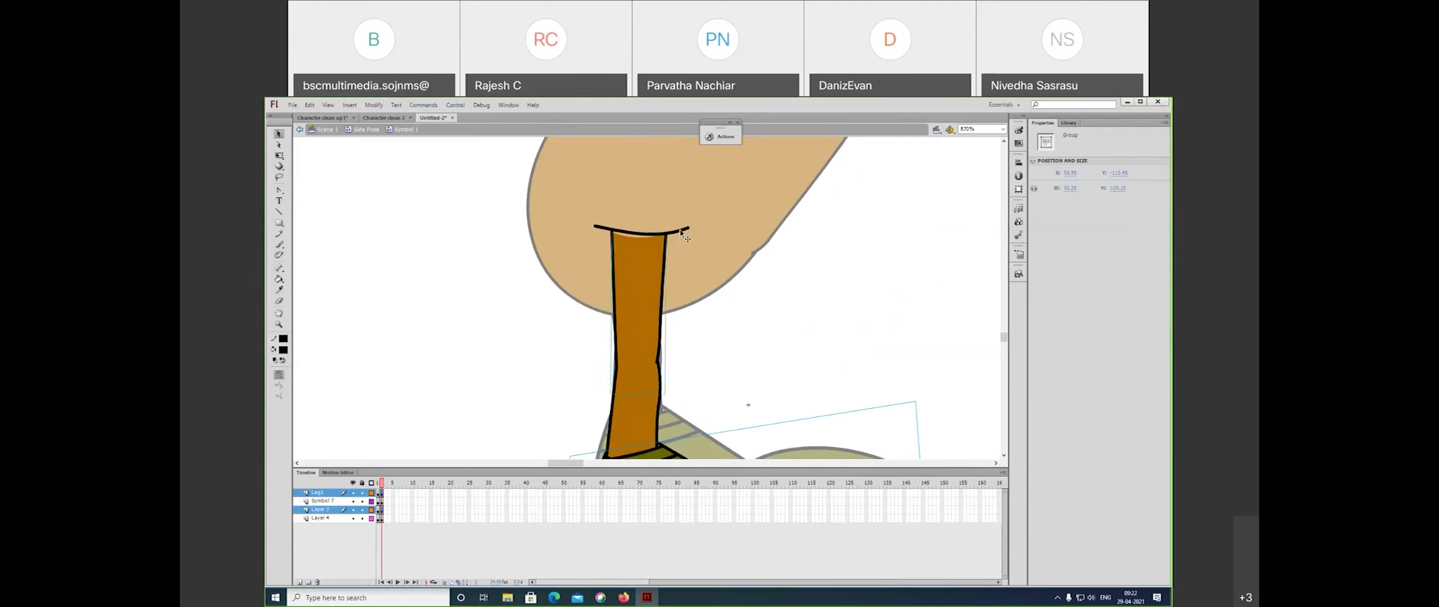
scroll(655, 289, down, 2)
drag(655, 289, 657, 338)
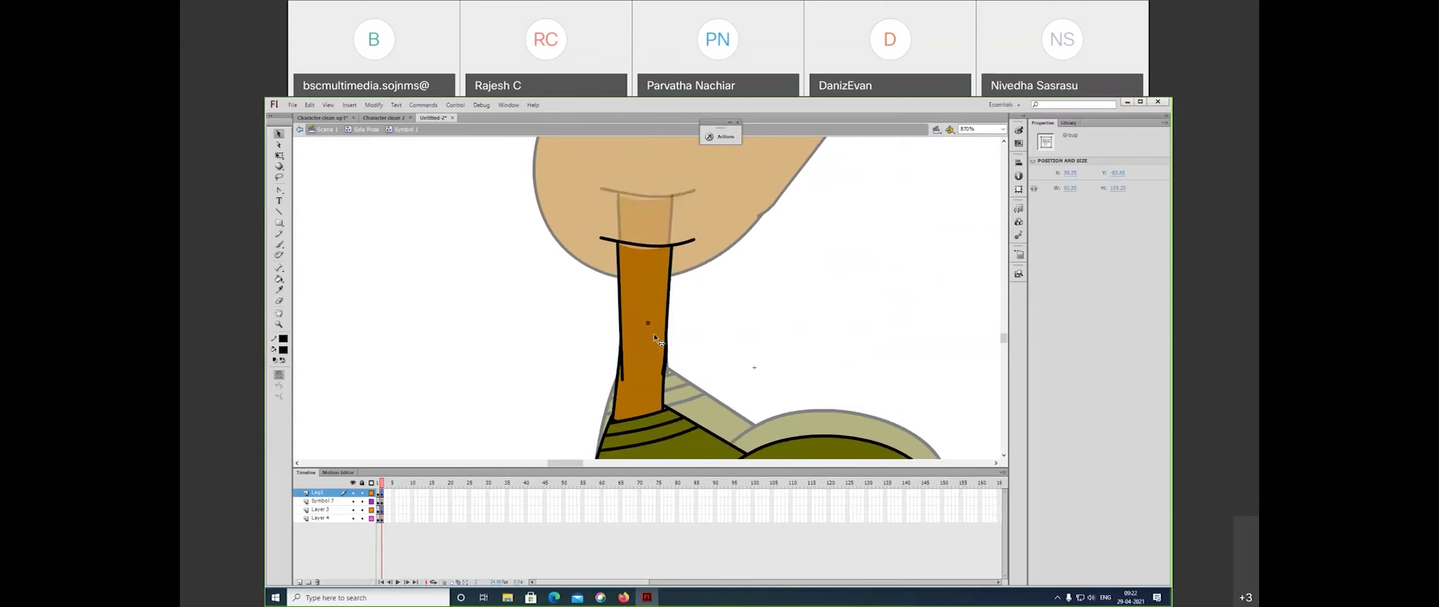
- Rotate the left upper leg with Free Transform so its knee end swings forward from the hip
key(q)
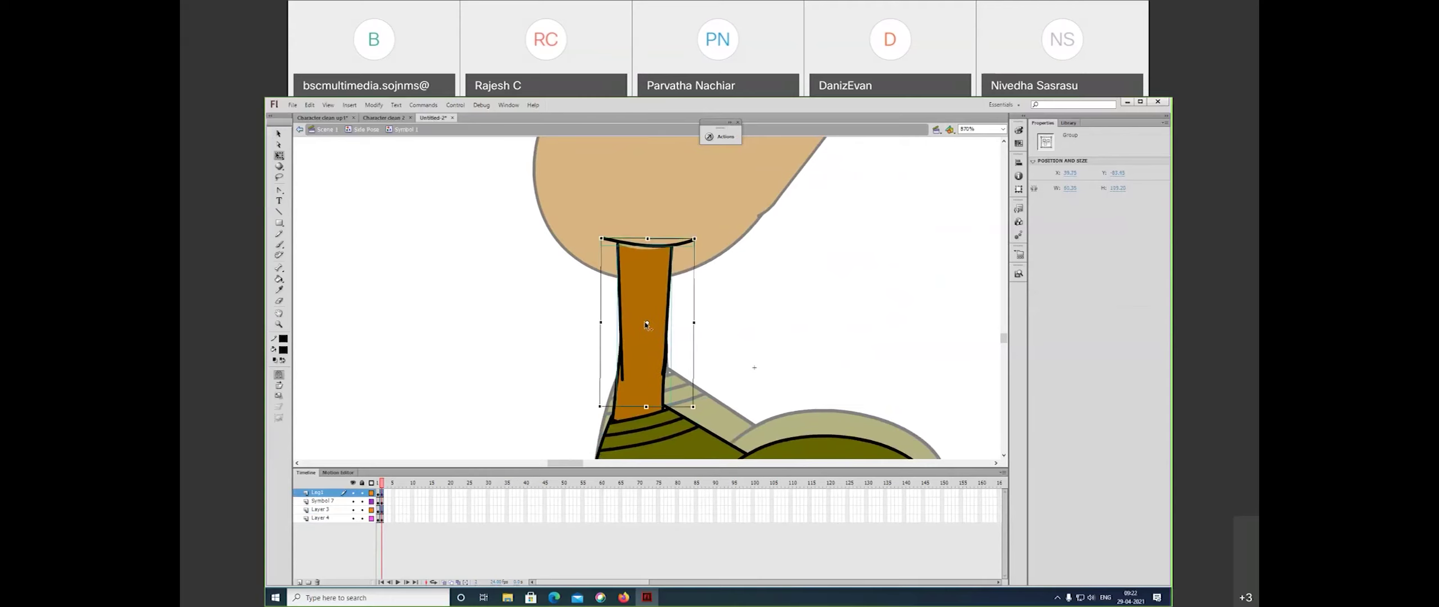
scroll(716, 353, down, 2)
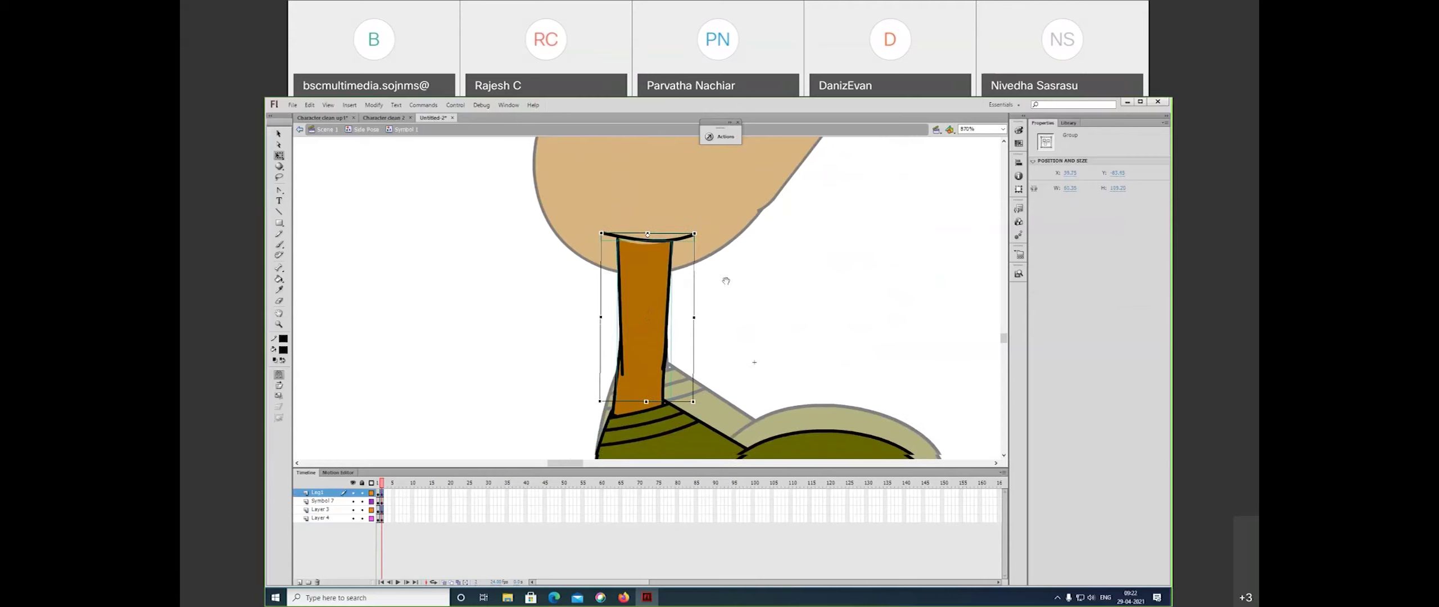
drag(695, 362, 692, 284)
click(760, 260)
- Rotate the hem line to the upper leg's tilt and align it with the leg's top edge
click(658, 196)
key(z)
click(651, 196)
key(v)
key(q)
drag(712, 234, 708, 230)
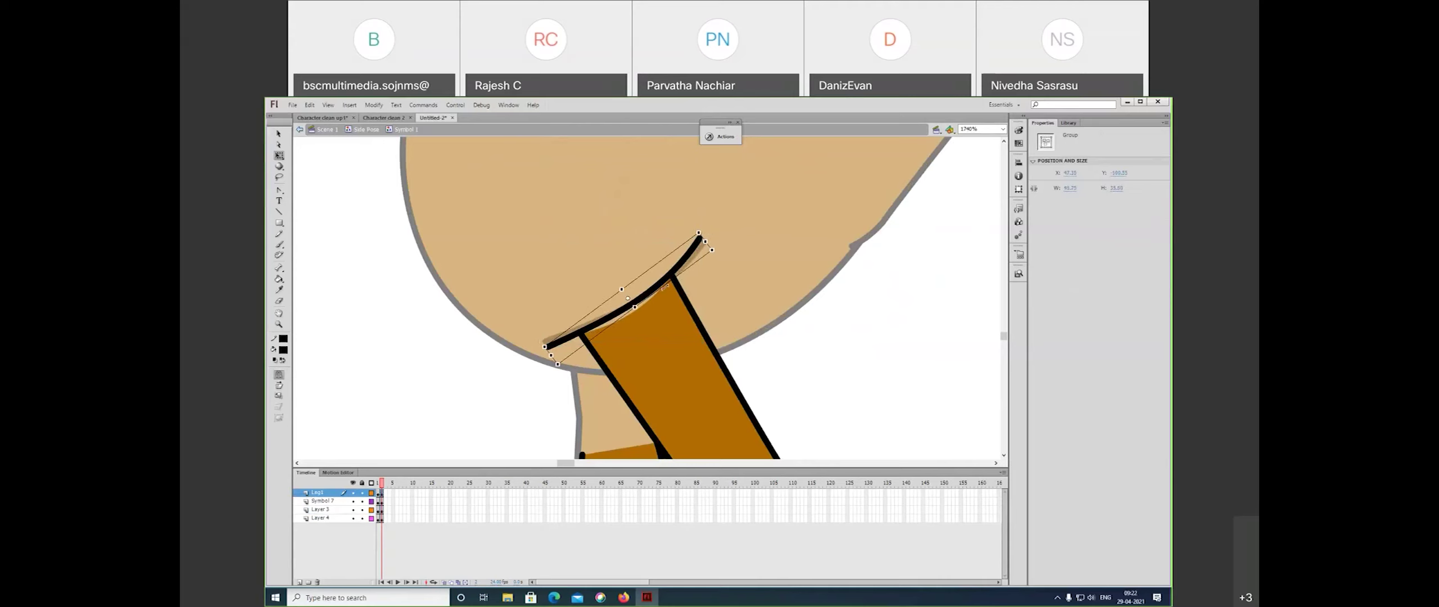
key(v)
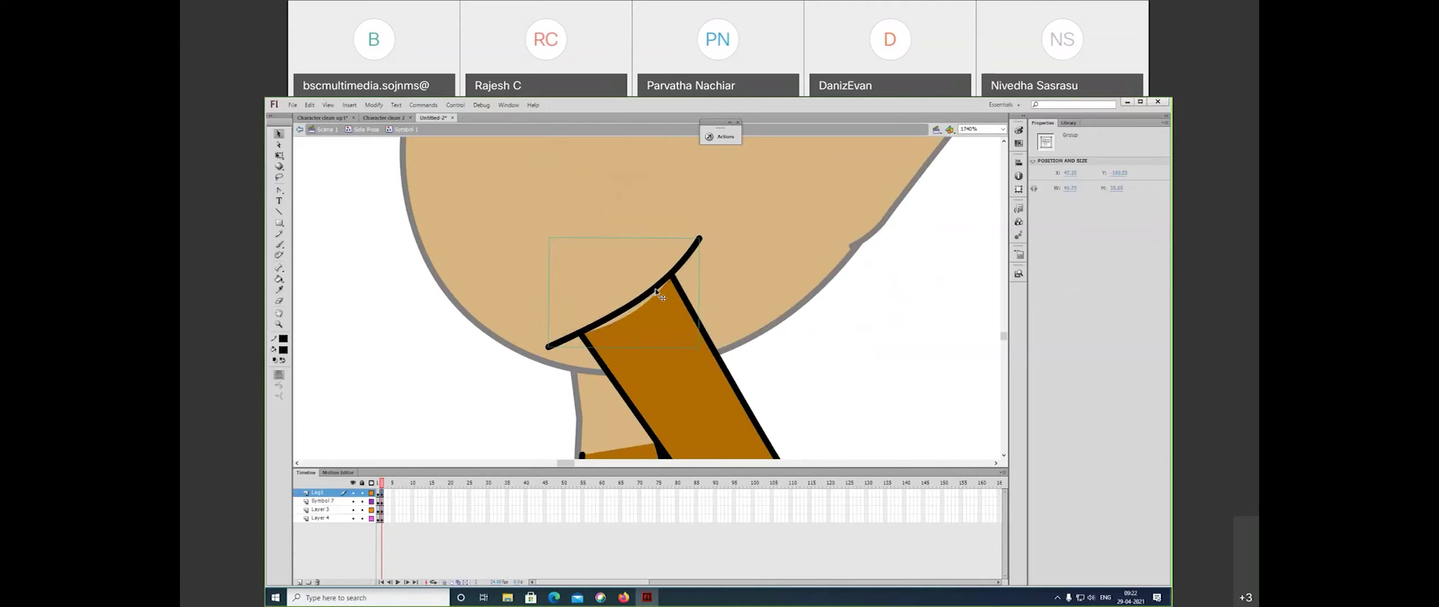
drag(655, 290, 652, 295)
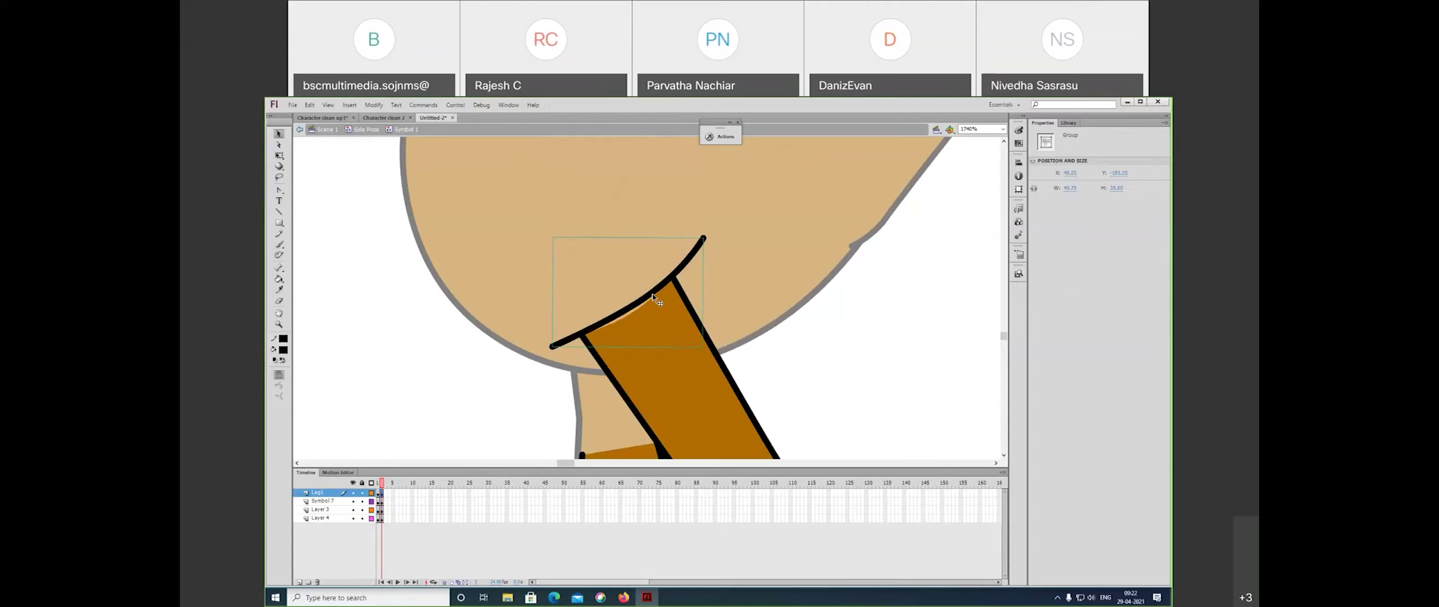
- Check the whole pose outside the leg symbol and reopen the left leg at frame 2
double_click(798, 335)
drag(809, 344, 805, 292)
drag(400, 494, 379, 538)
right_click(379, 538)
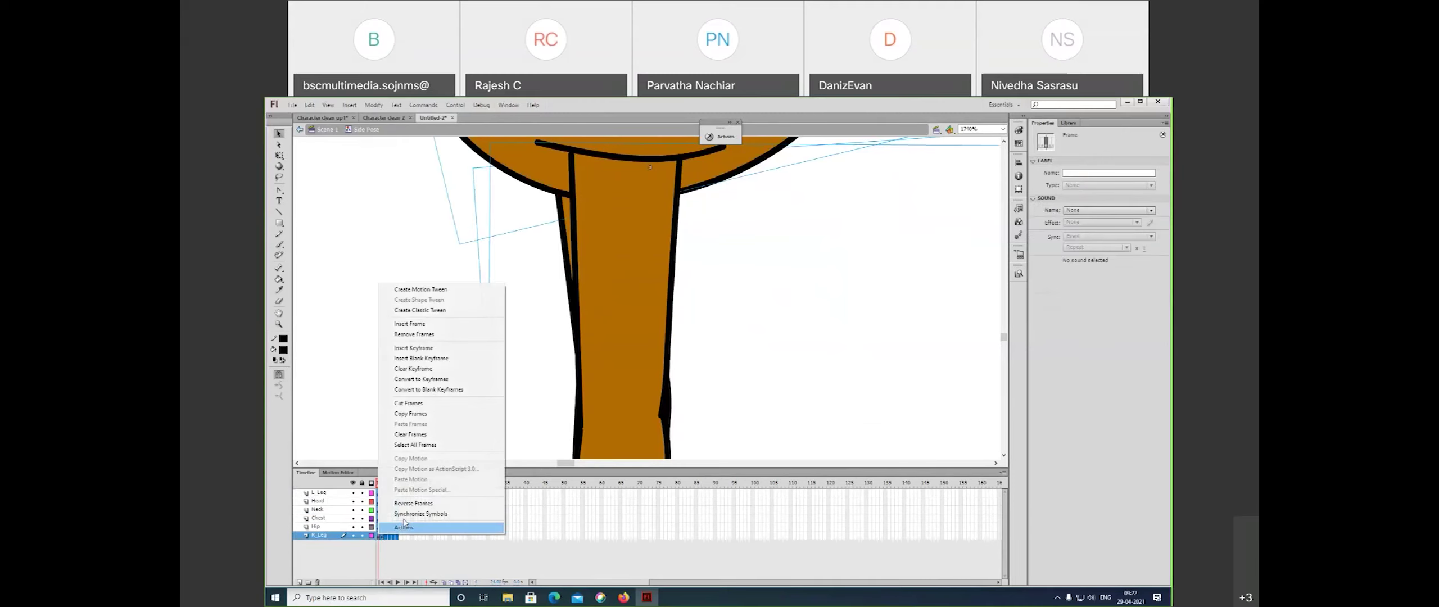
click(765, 372)
key(ctrl+minus)
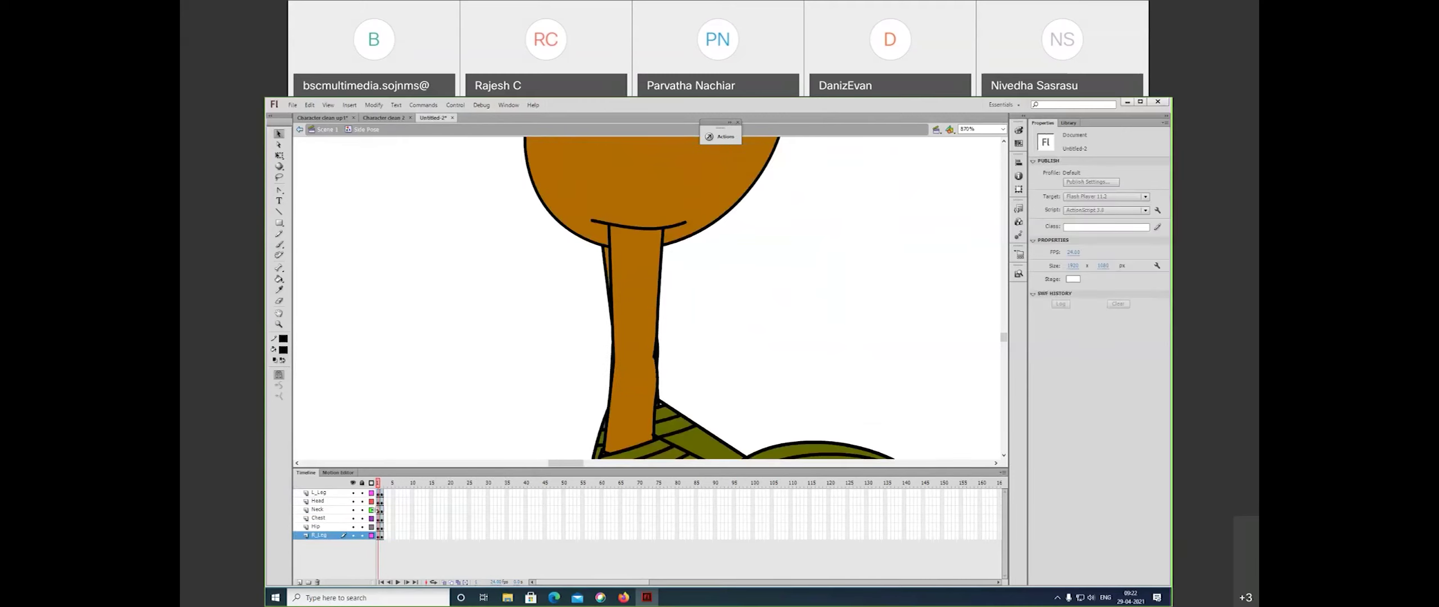
click(382, 484)
drag(790, 363, 777, 263)
double_click(664, 399)
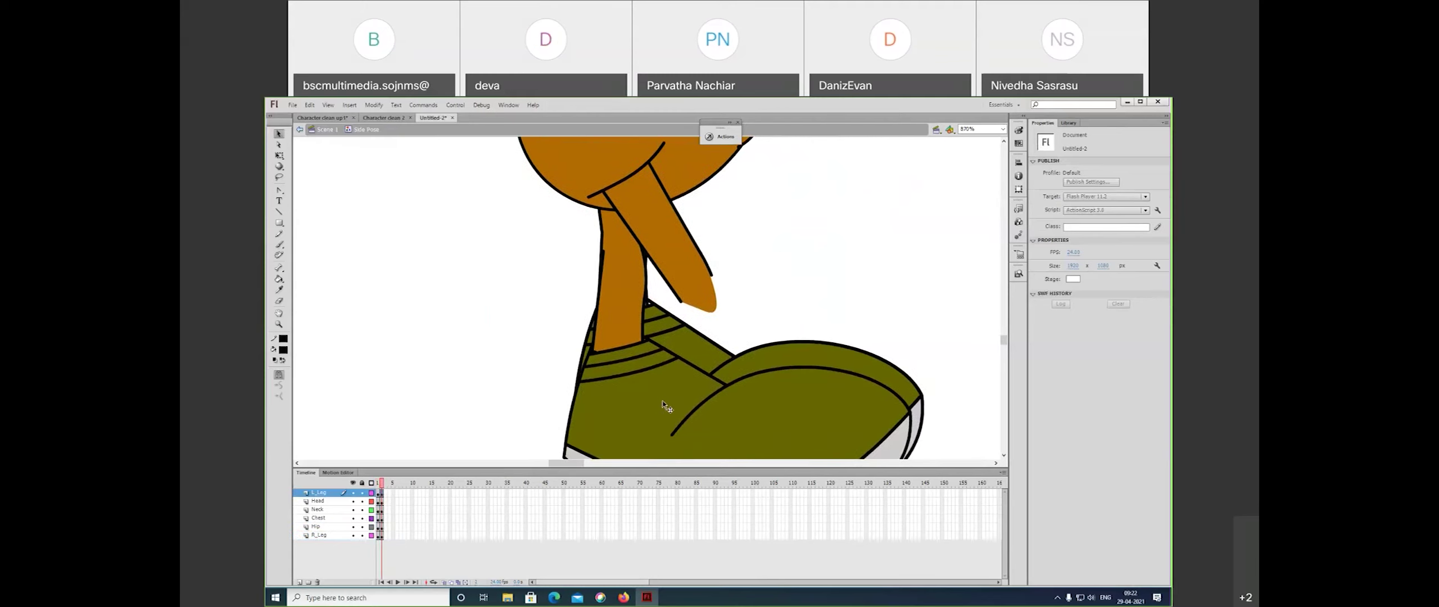
- Rotate the left foot and lower leg together so the heel lifts, and place the sole on the ground line
drag(755, 328, 725, 250)
click(785, 365)
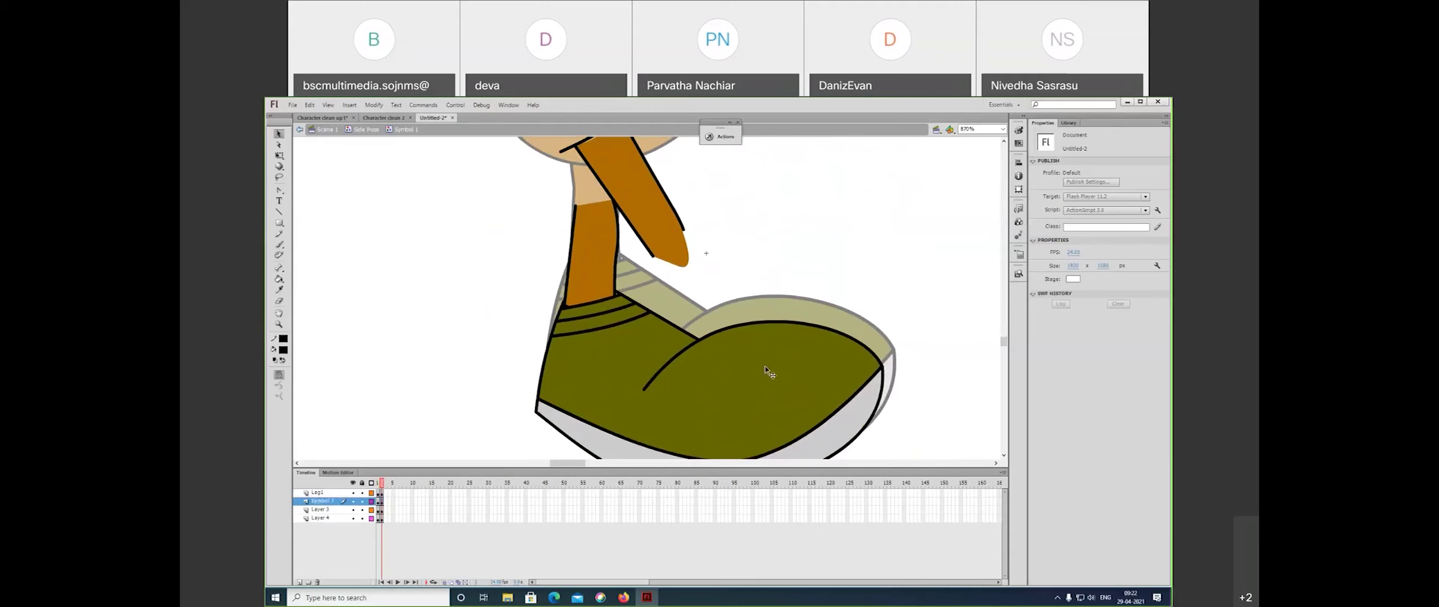
shift+click(599, 275)
key(q)
drag(903, 198, 927, 254)
drag(727, 361, 756, 276)
key(ctrl+minus)
drag(706, 310, 701, 363)
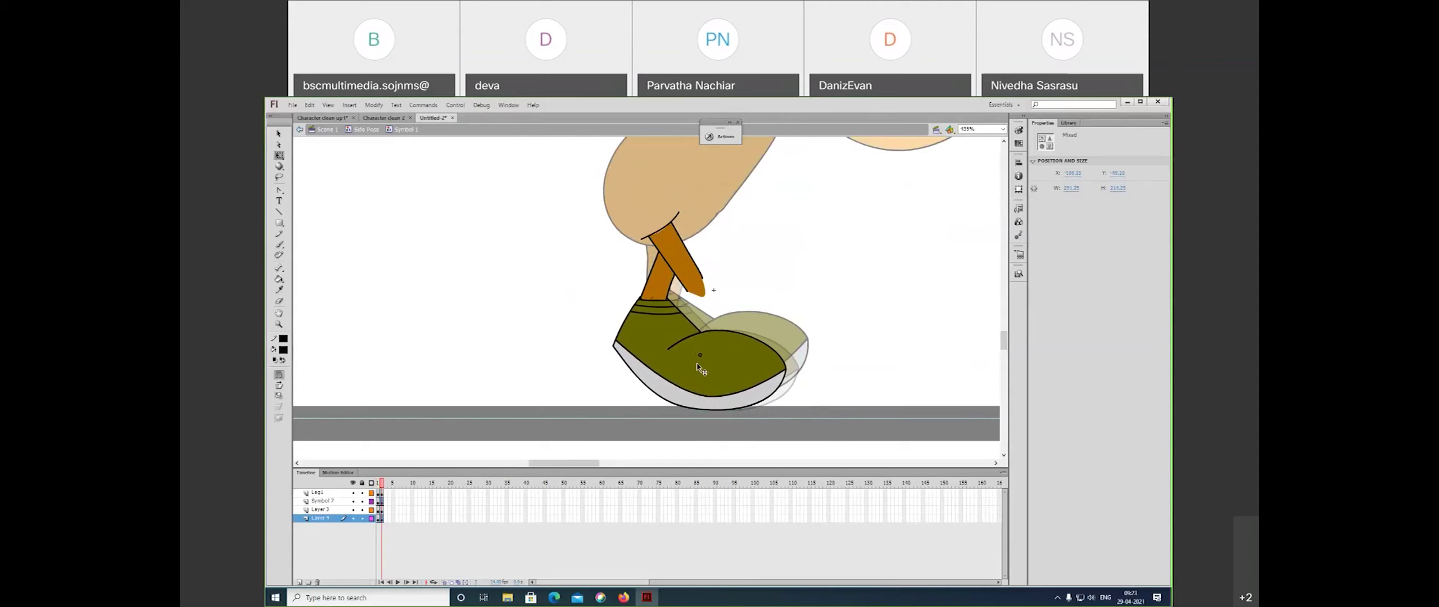
- Move the left lower leg forward so its upper end meets the knee end of the upper leg
click(838, 256)
click(671, 298)
drag(678, 297, 683, 306)
- Adjust the upper leg's length and shape with Free Transform so its end overlaps the lower leg at the knee
key(z)
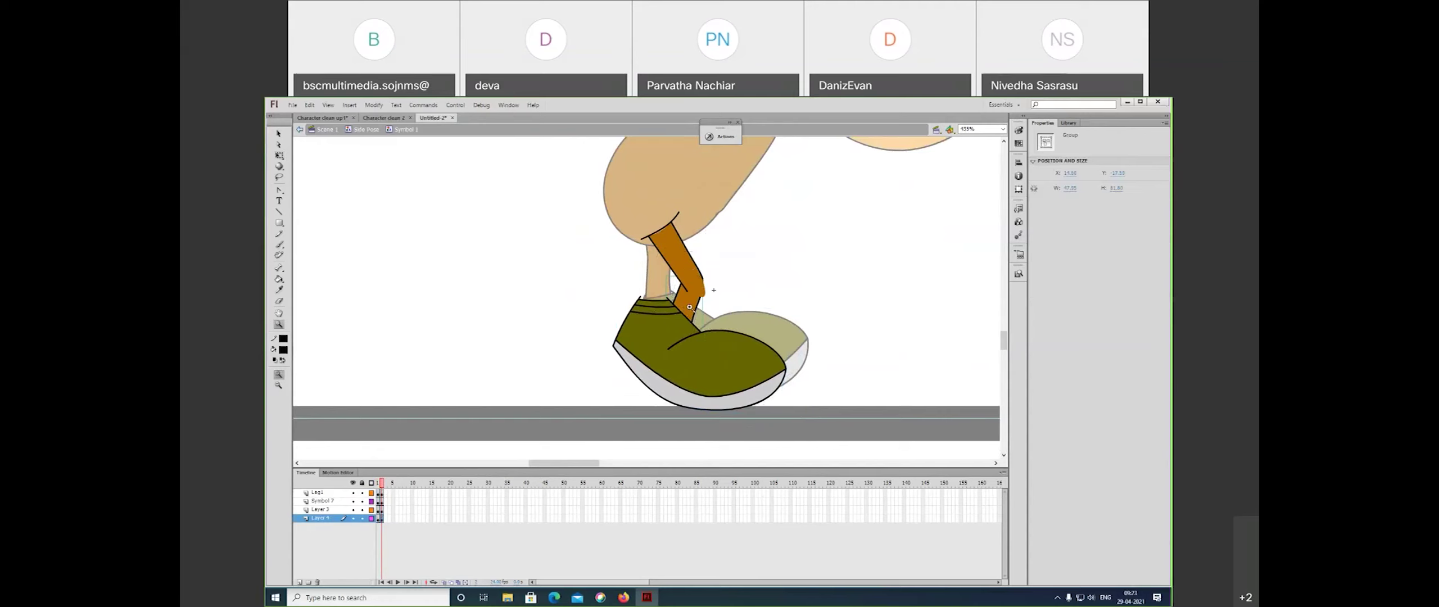
click(689, 307)
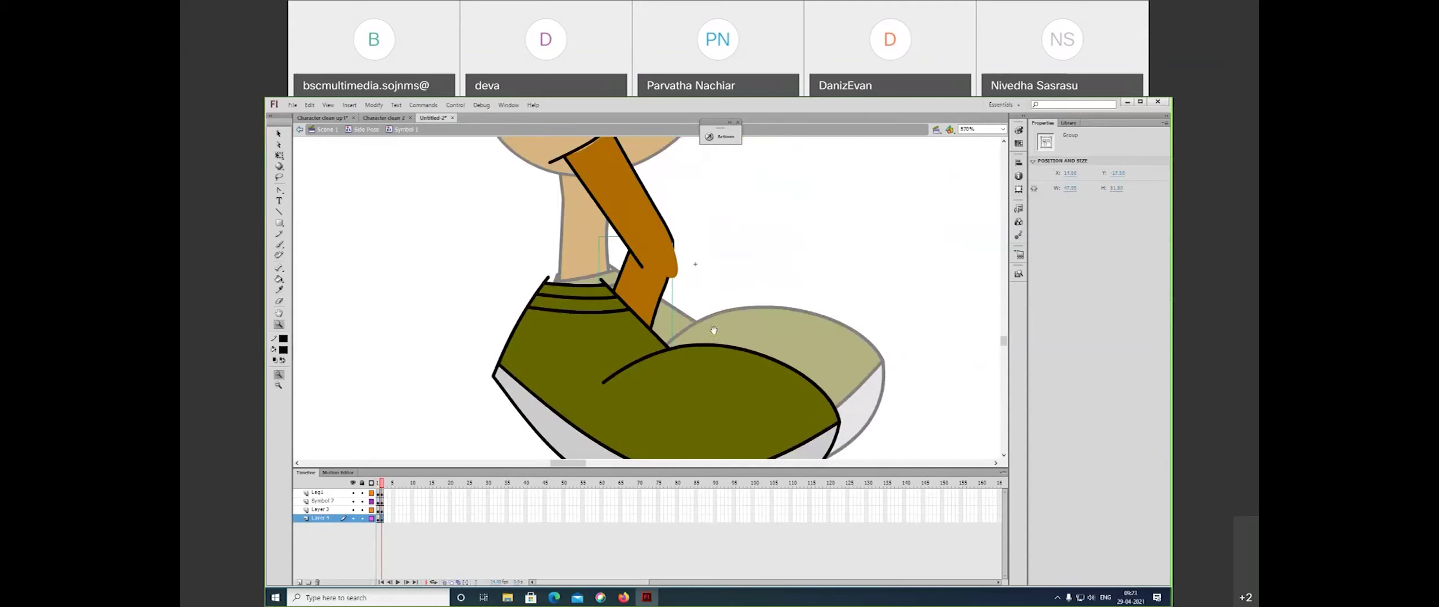
key(v)
click(660, 262)
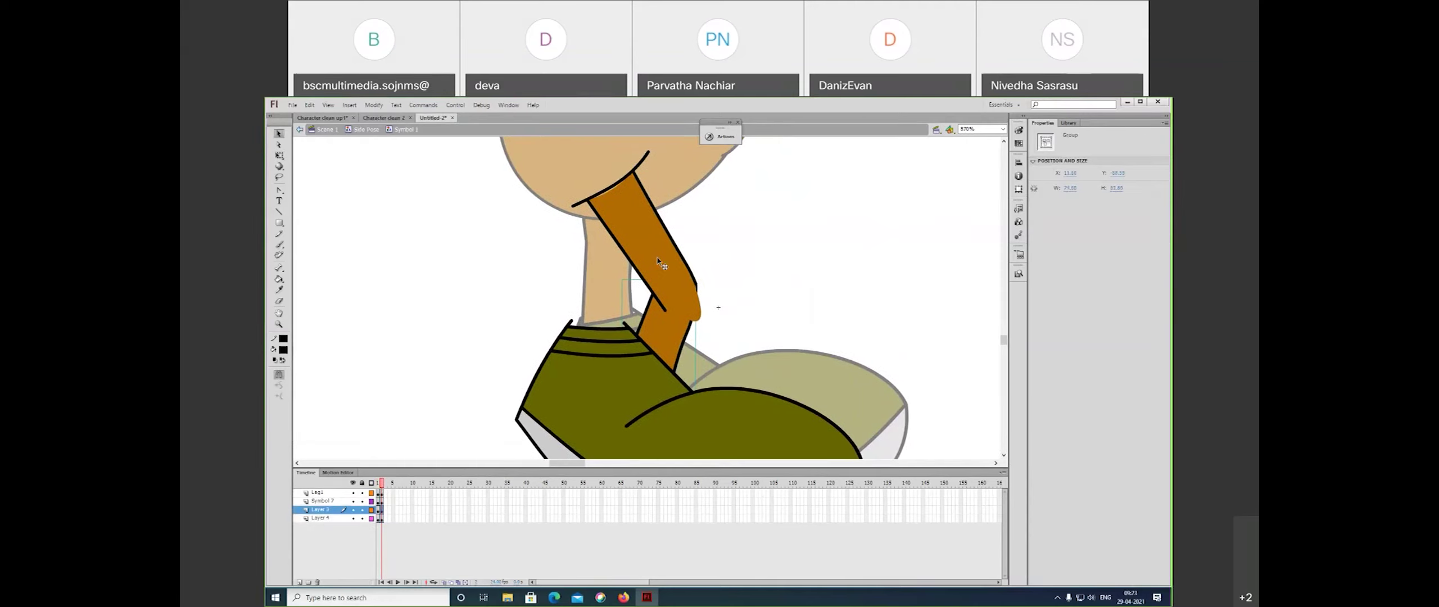
key(q)
drag(678, 303, 719, 307)
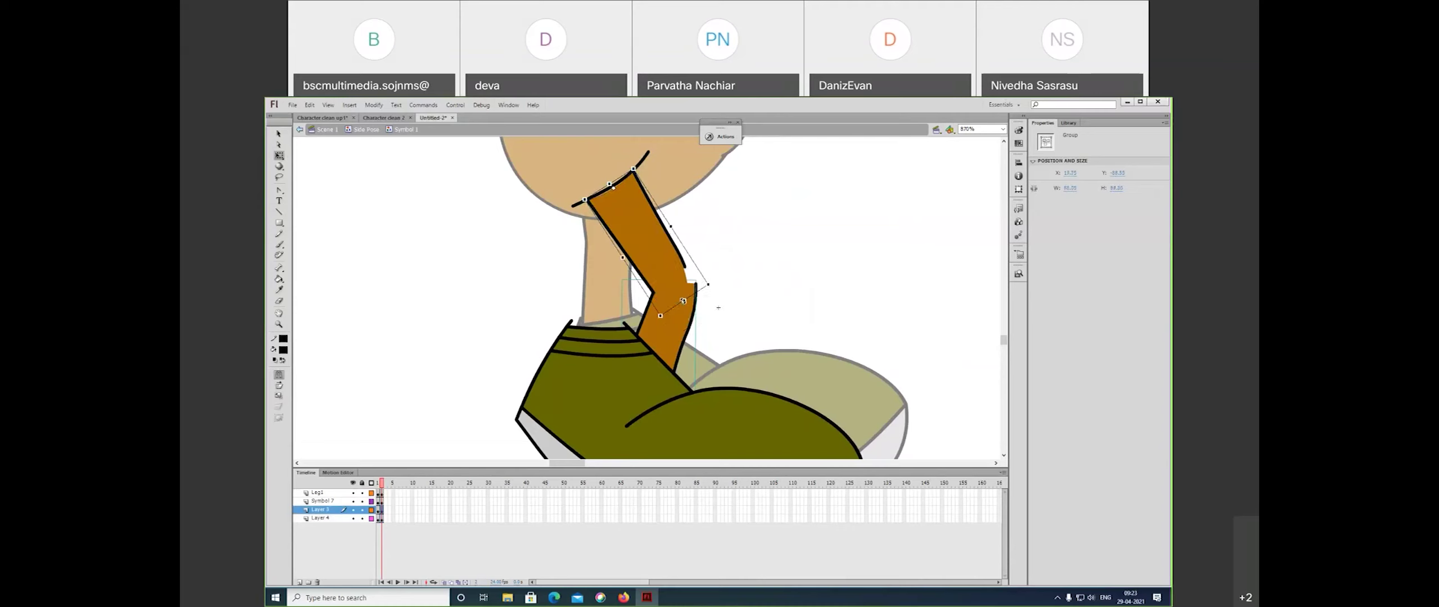
drag(718, 308, 694, 315)
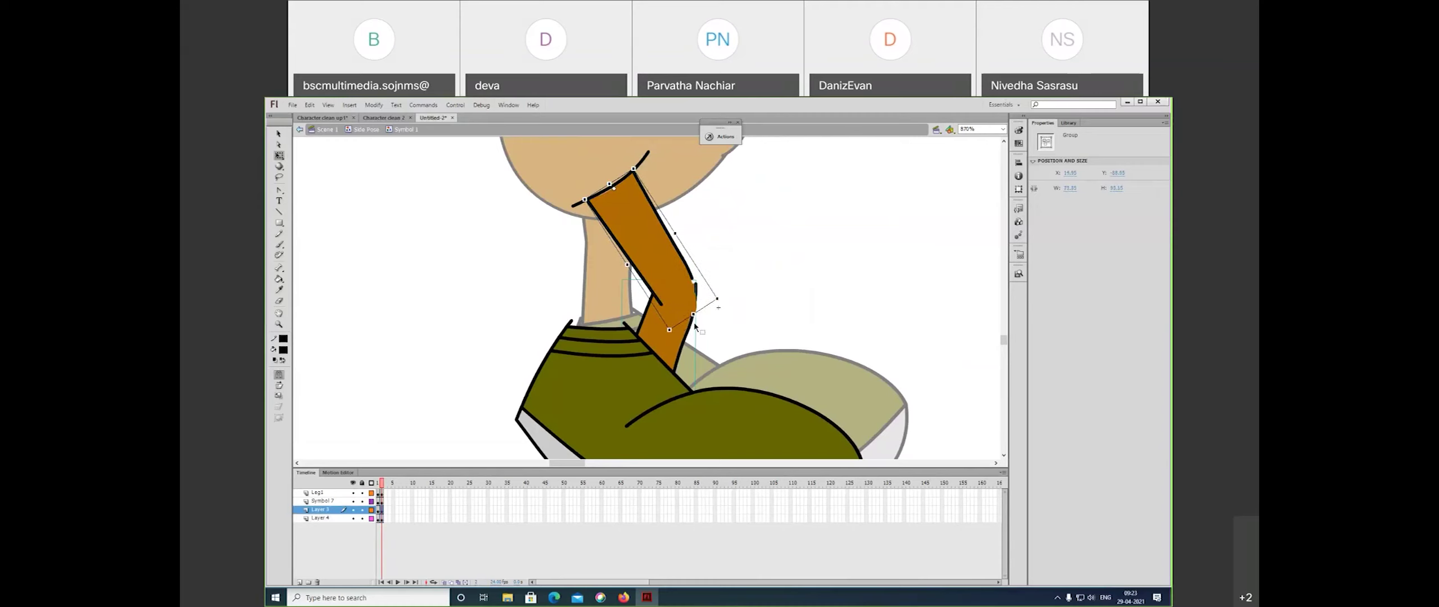
- Rotate the lower leg slightly and nudge it left to line up the knee and the ankle
click(673, 367)
drag(674, 414, 658, 410)
drag(662, 337, 655, 332)
key(Left)
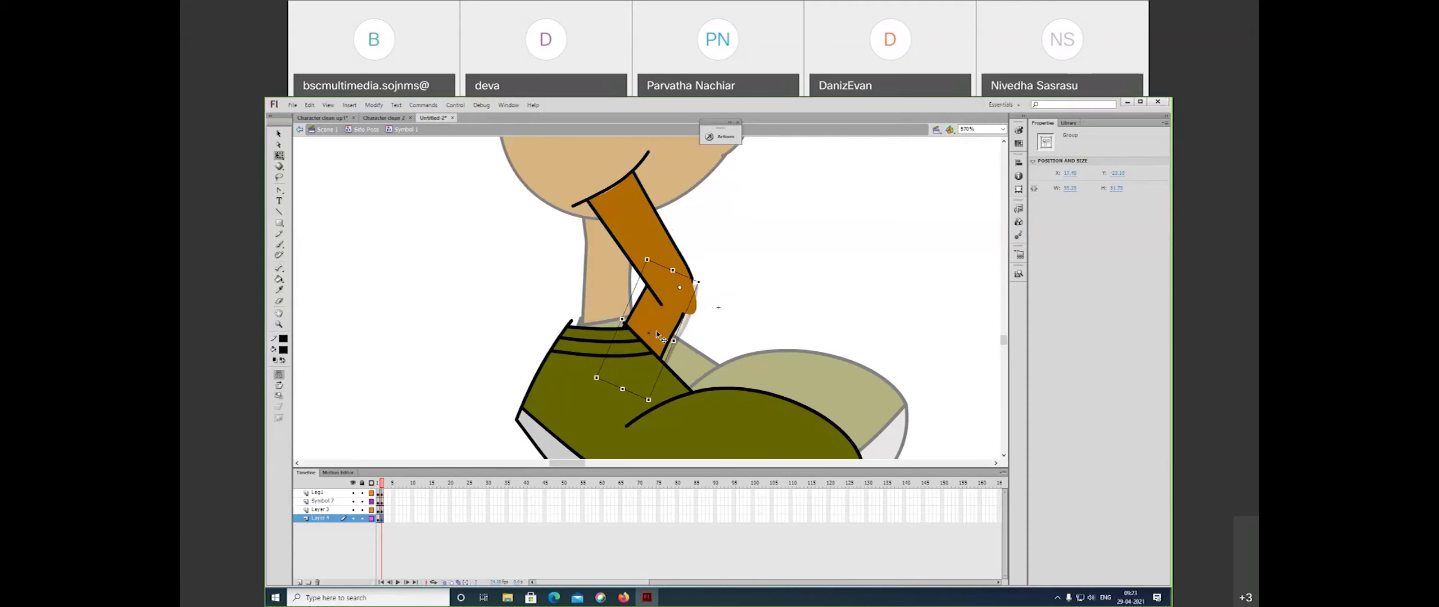
- Open the upper leg group and trim the fill that sticks out past the knee
key(z)
click(672, 301)
key(v)
double_click(680, 323)
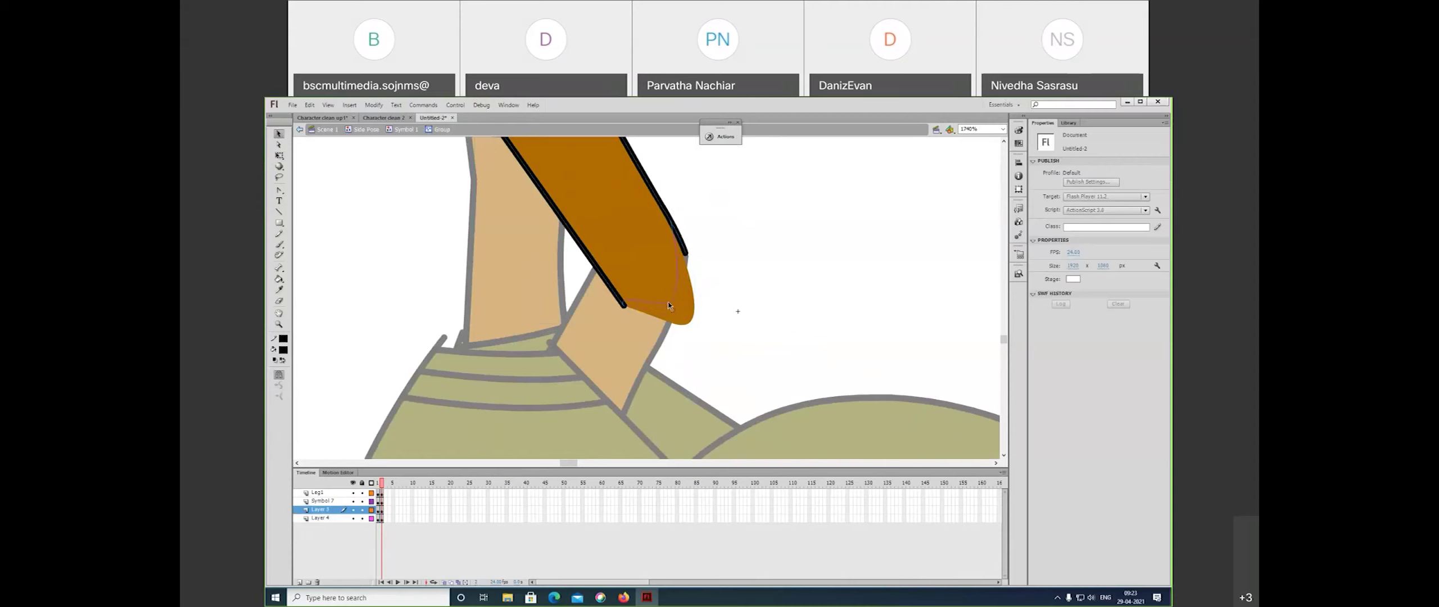
click(668, 306)
key(Delete)
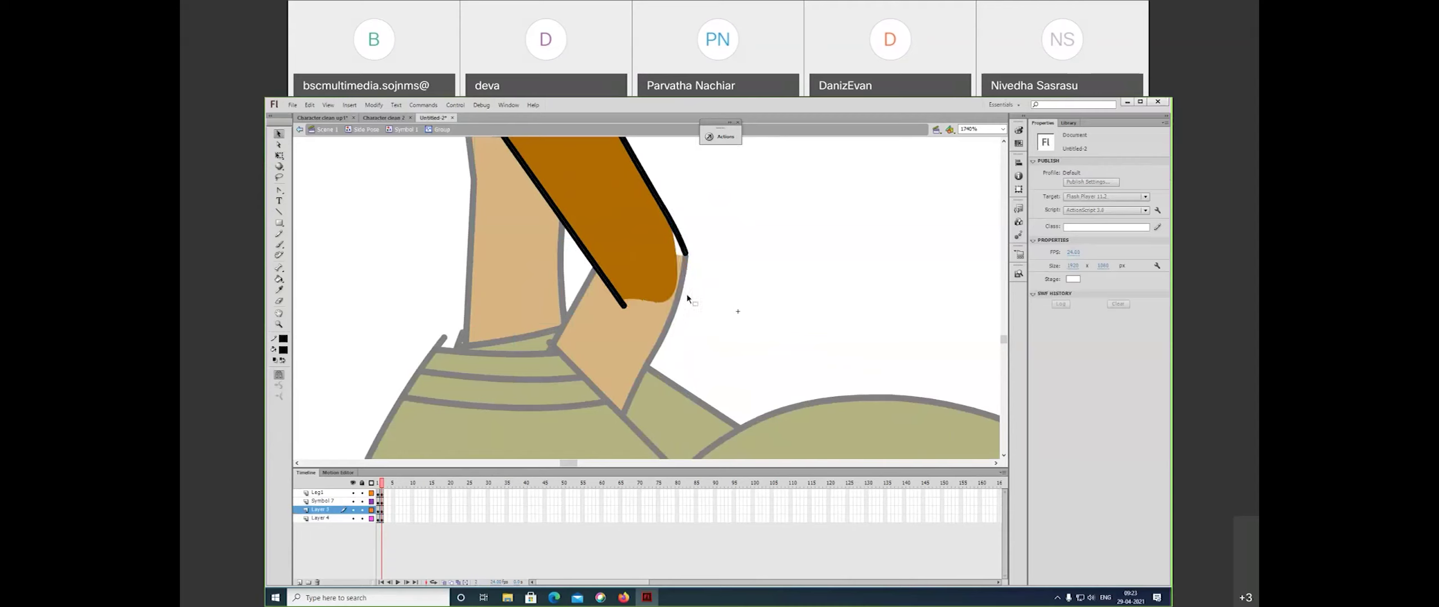
- Open the lower leg group and extend its fill upward to close the gap at the knee
double_click(650, 332)
double_click(651, 341)
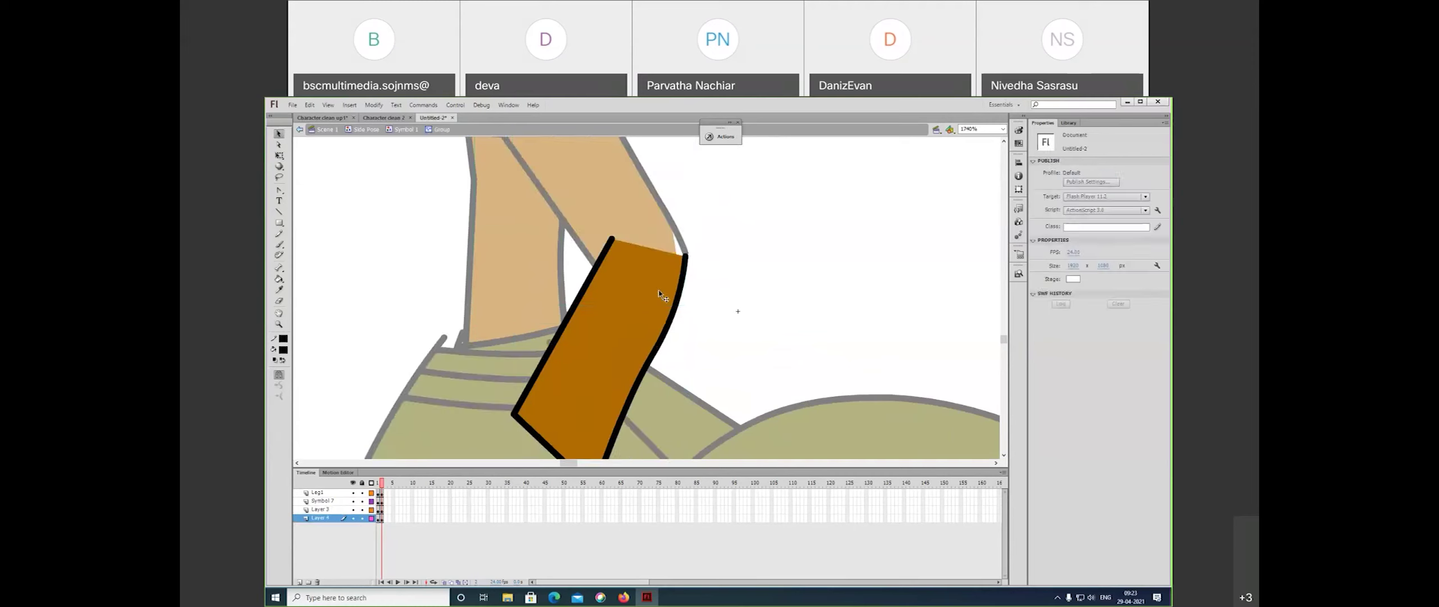
drag(654, 254, 662, 227)
double_click(721, 302)
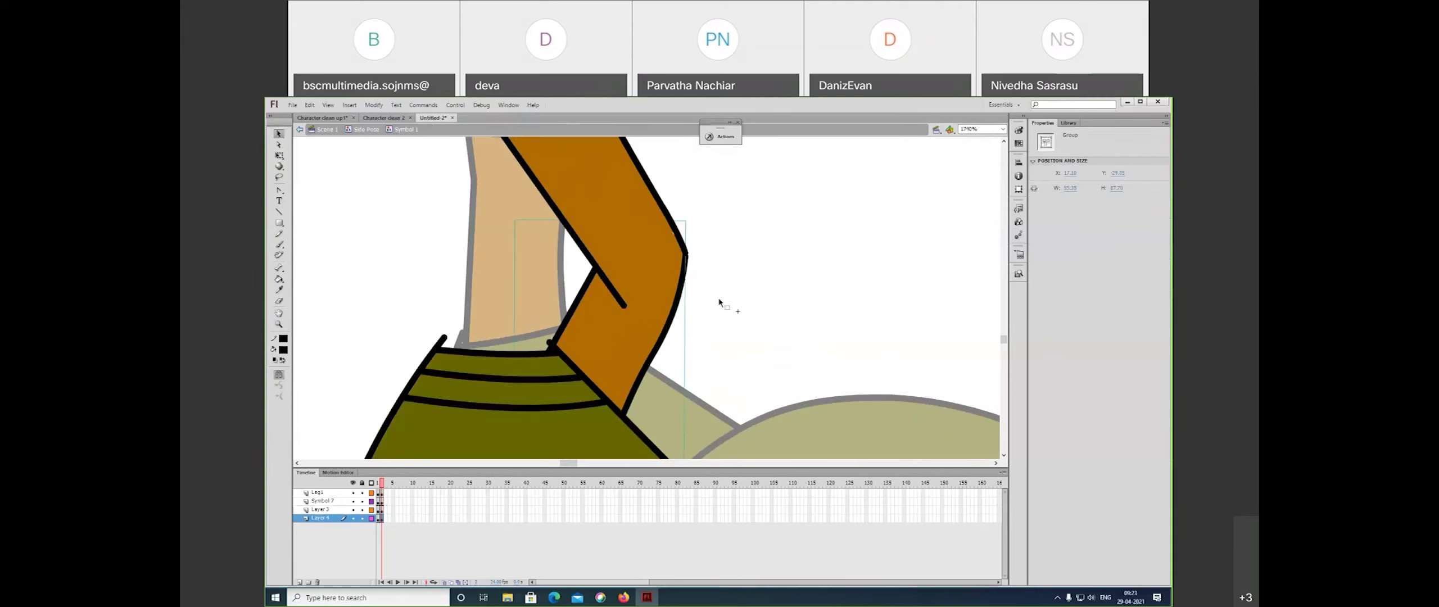
- Move the left foot under the end of the lower leg and rotate it slightly to raise the toe
drag(758, 342, 789, 304)
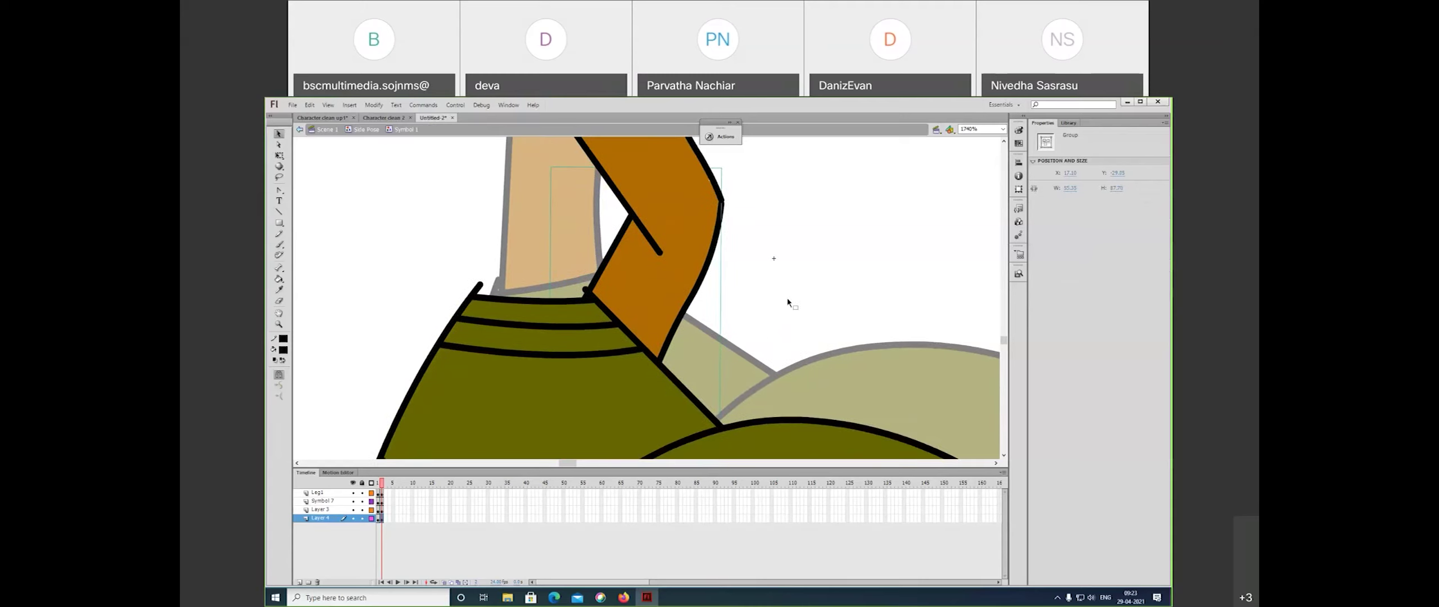
key(ctrl+minus)
drag(629, 371, 683, 307)
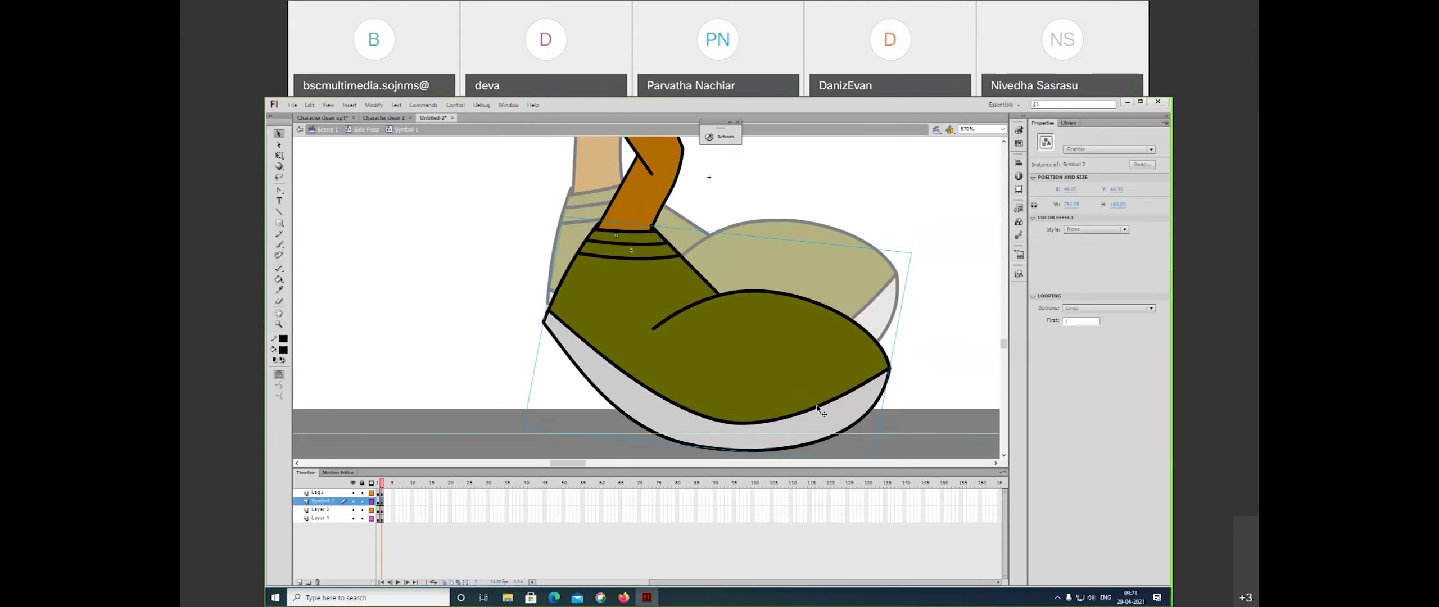
scroll(894, 370, down, 1)
key(q)
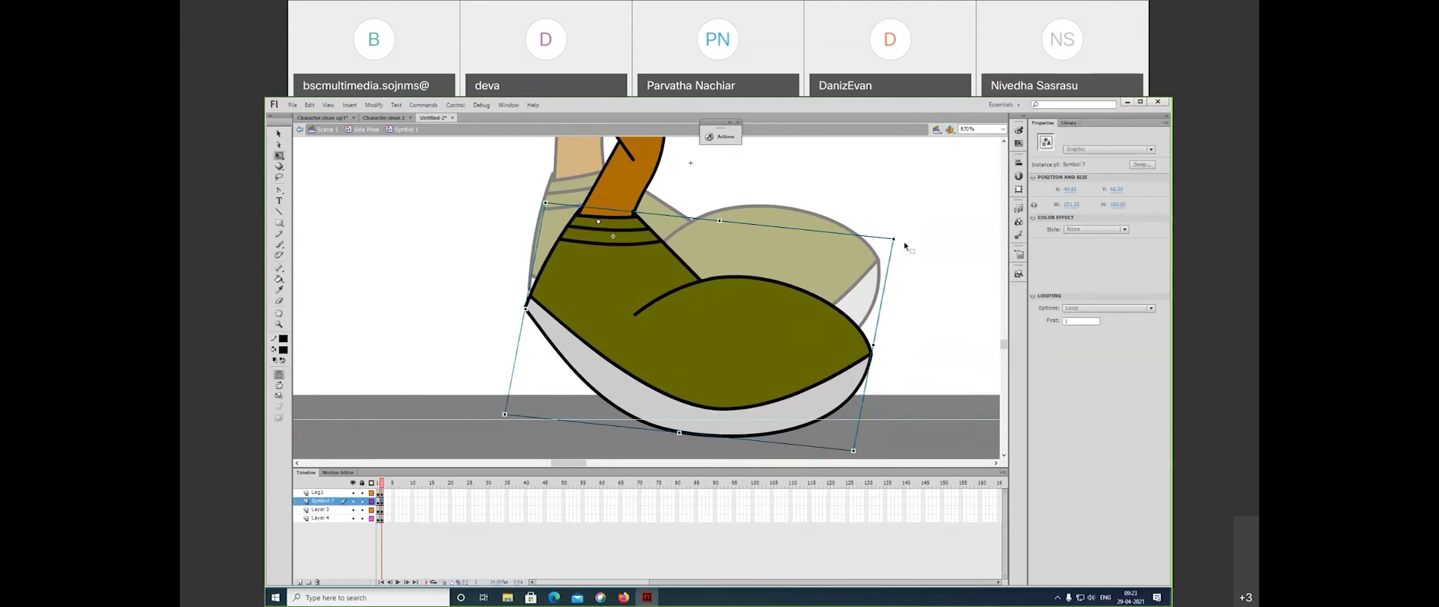
mouse_move(871, 237)
mouse_down()
mouse_move(888, 288)
mouse_move(889, 233)
mouse_up()
drag(380, 485, 386, 492)
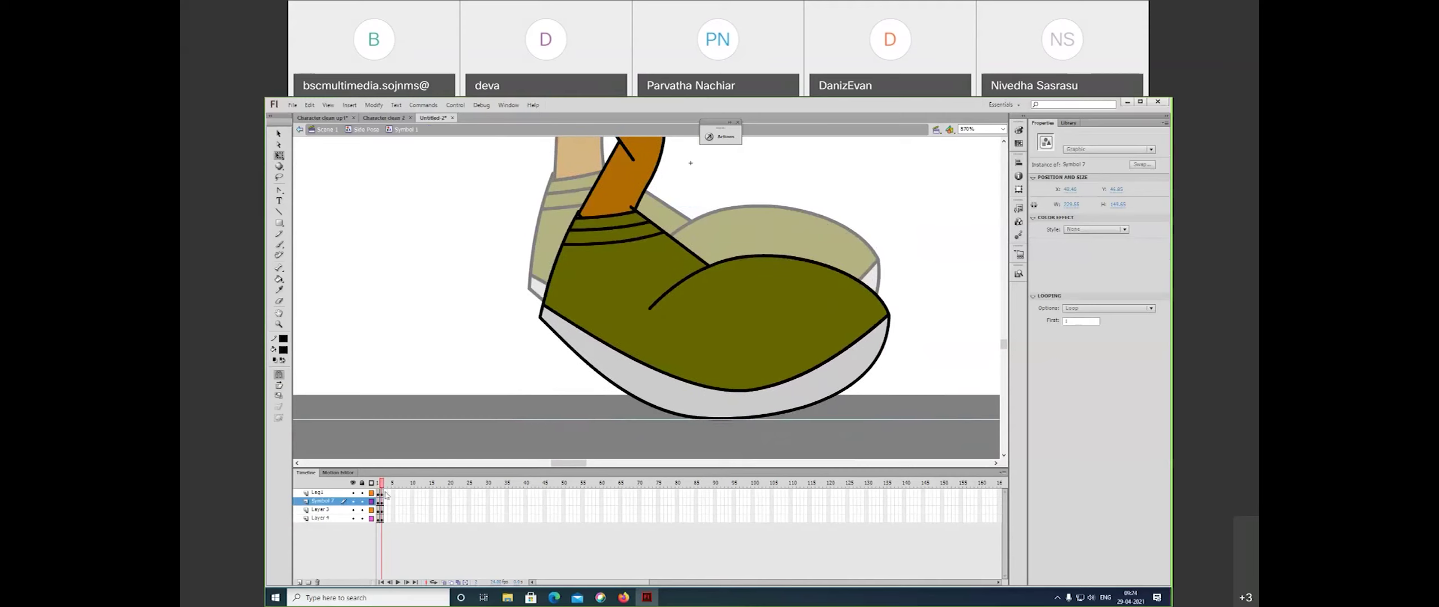
- Nudge the lower leg in small steps to fit neatly between the knee and the foot's cuff
key(ctrl+minus)
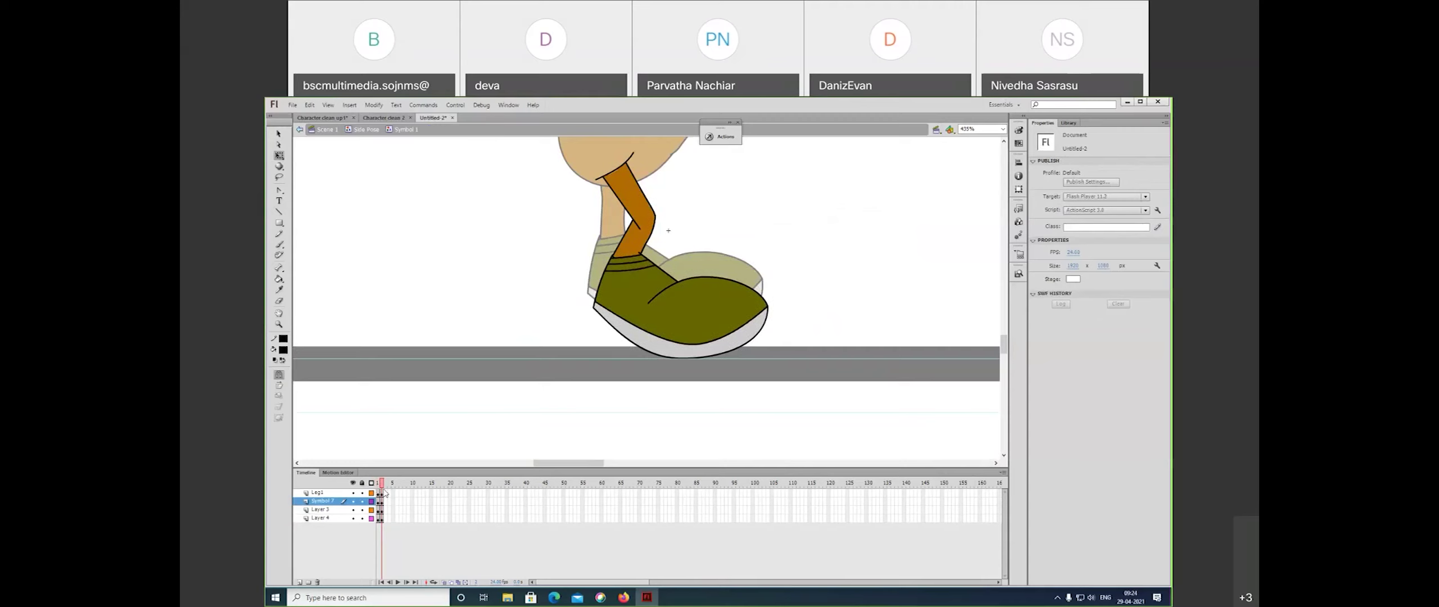
key(z)
click(640, 277)
key(v)
click(642, 243)
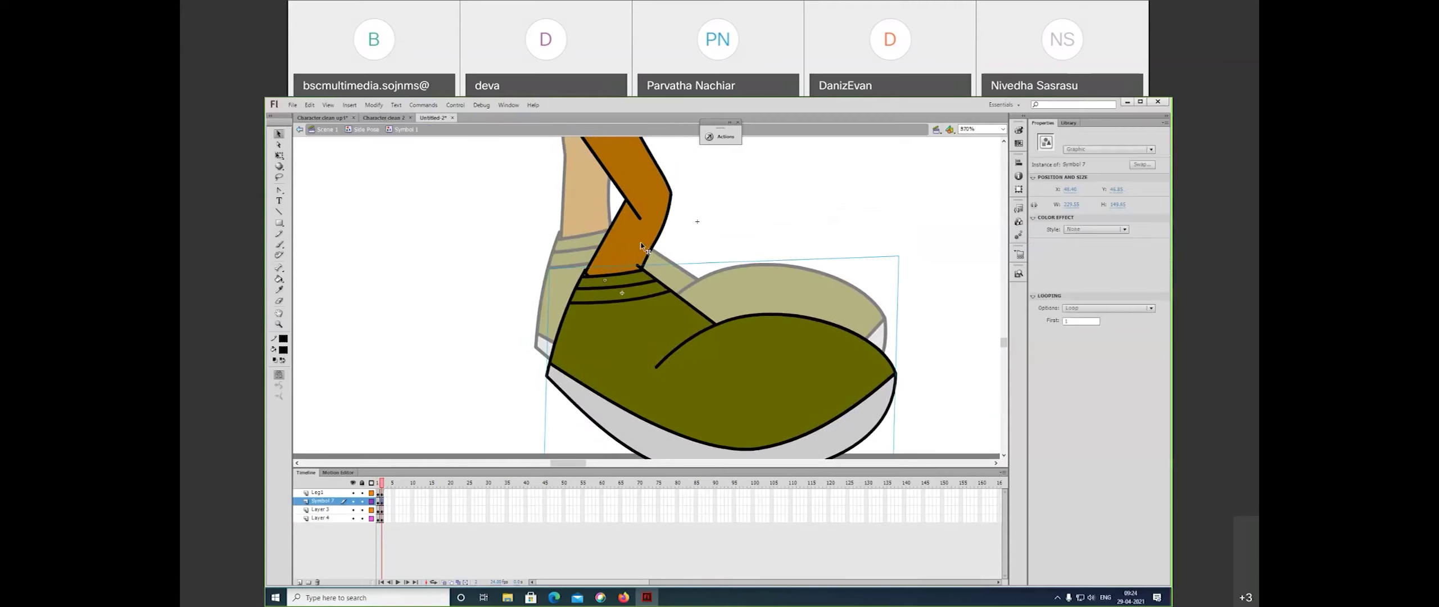
key(Right)
key(Down)
key(Right)
key(Down)
key(Down)
key(Left)
key(Up)
key(Up)
key(Up)
key(Down)
key(Left)
click(746, 222)
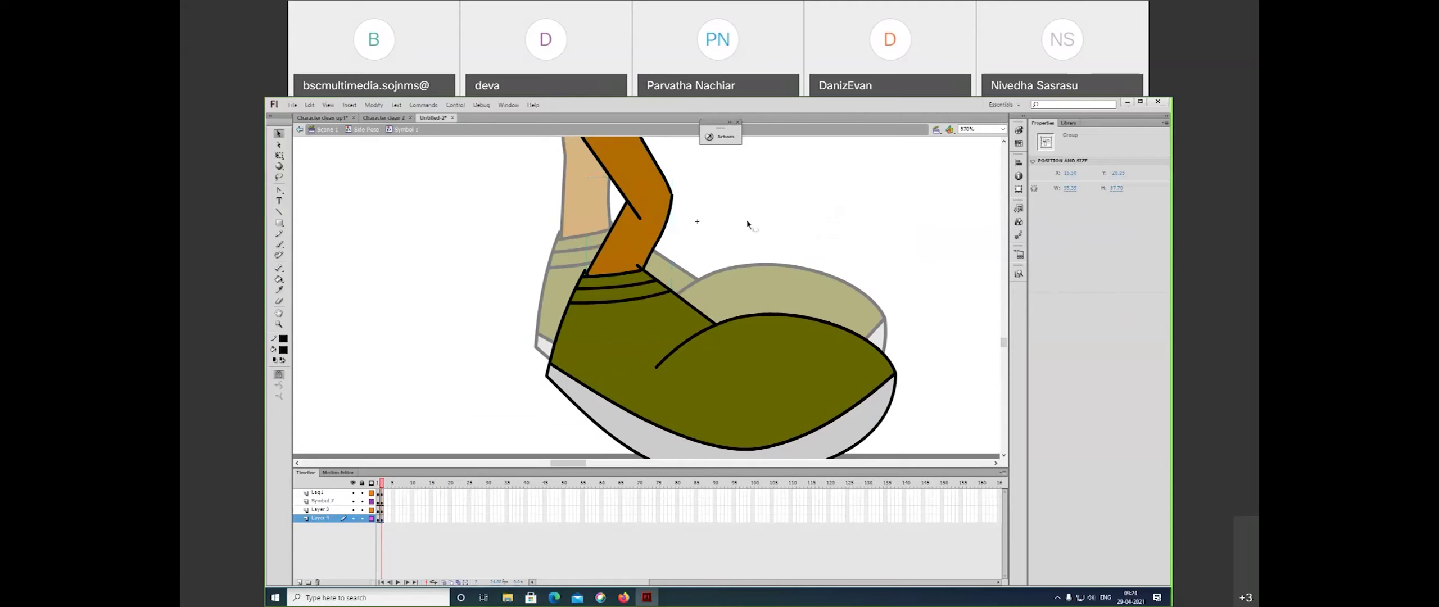
- Leave the left leg symbol and compare the whole character on frames 1 and 2
double_click(746, 222)
key(ctrl+minus)
key(ctrl+minus)
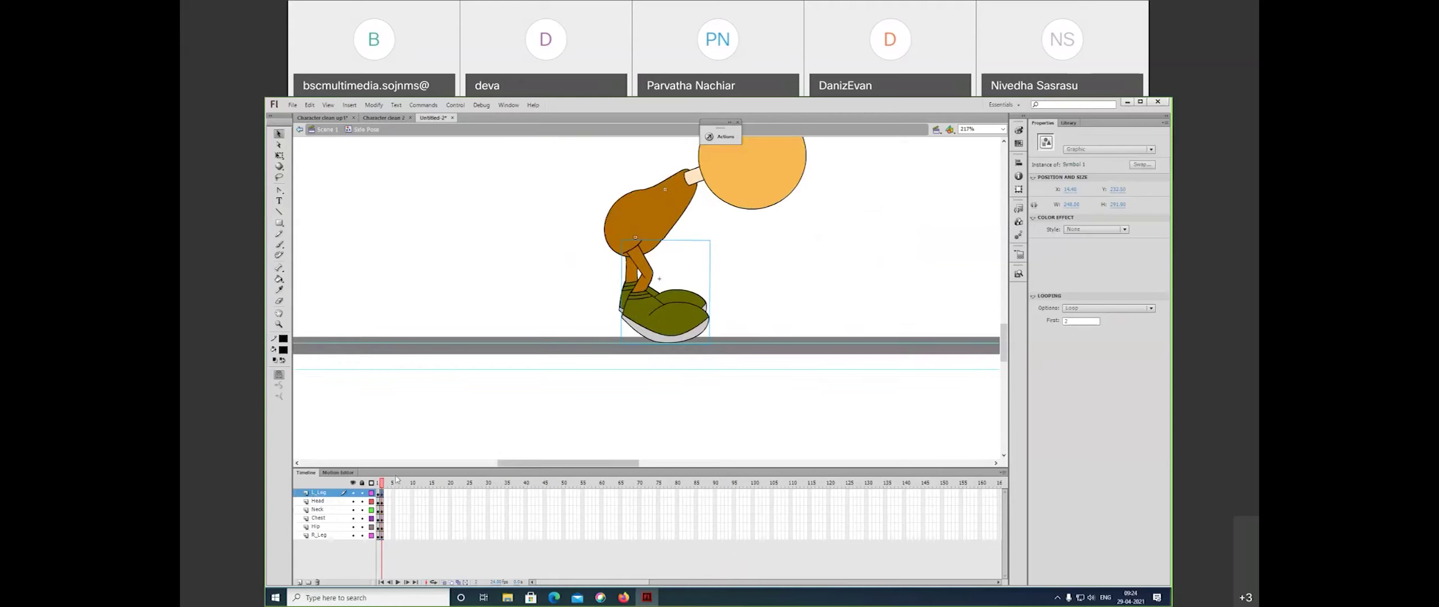
click(377, 490)
click(382, 493)
click(376, 493)
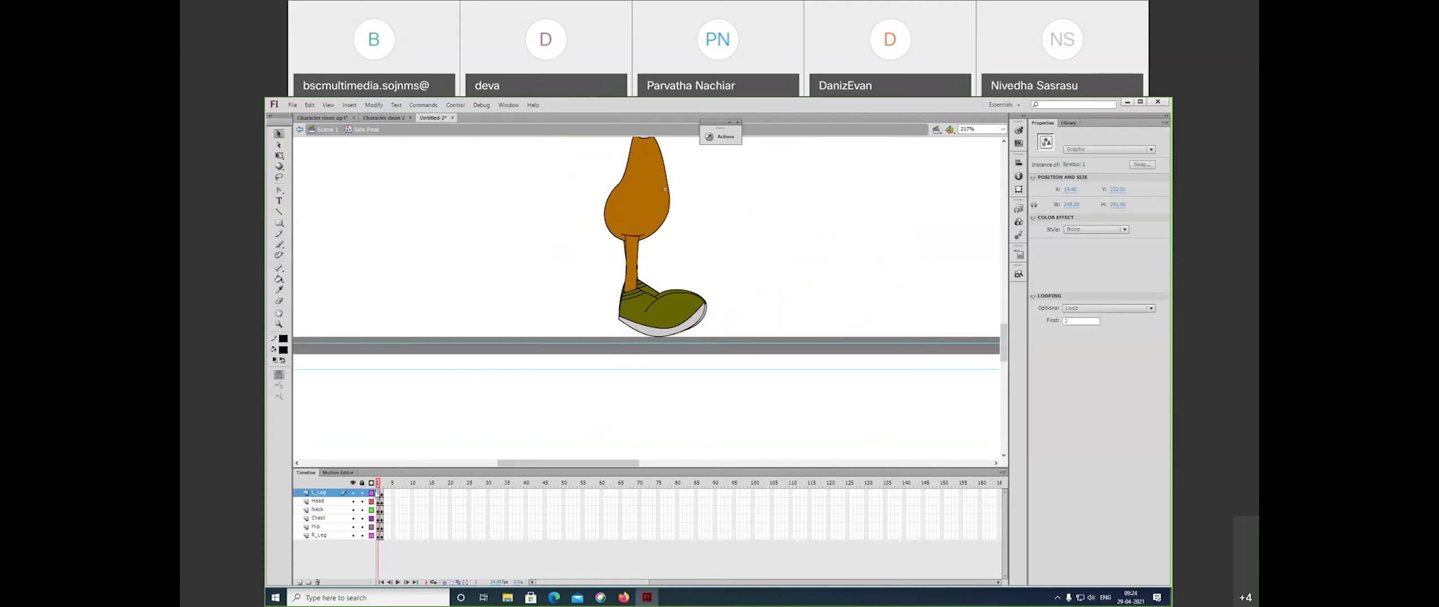
click(382, 494)
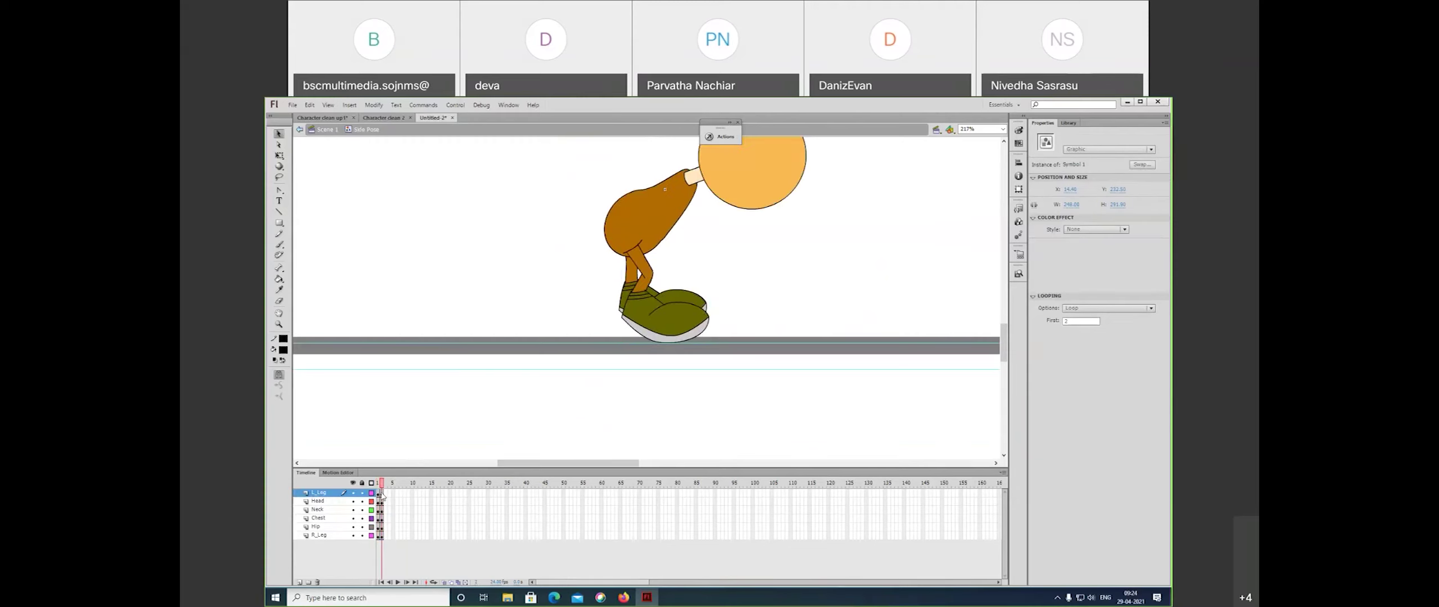
- Open the right leg symbol from frame 1 and add a second keyframe on all its layers
click(377, 494)
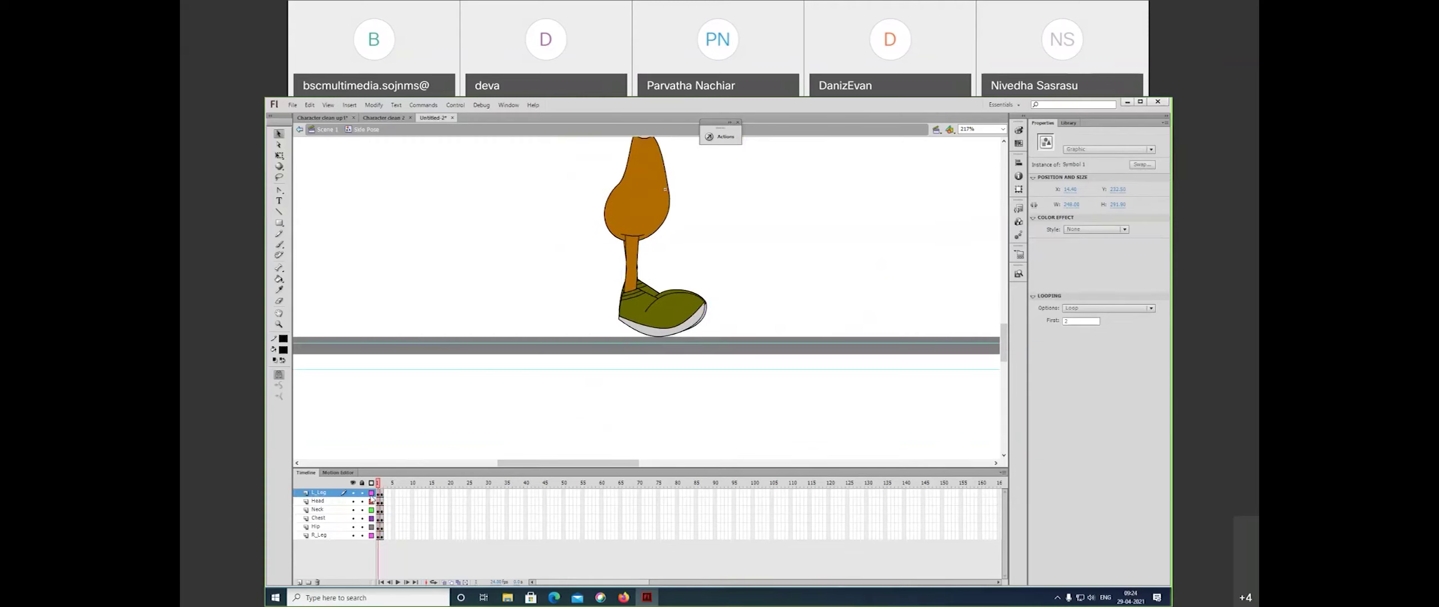
click(571, 319)
double_click(652, 295)
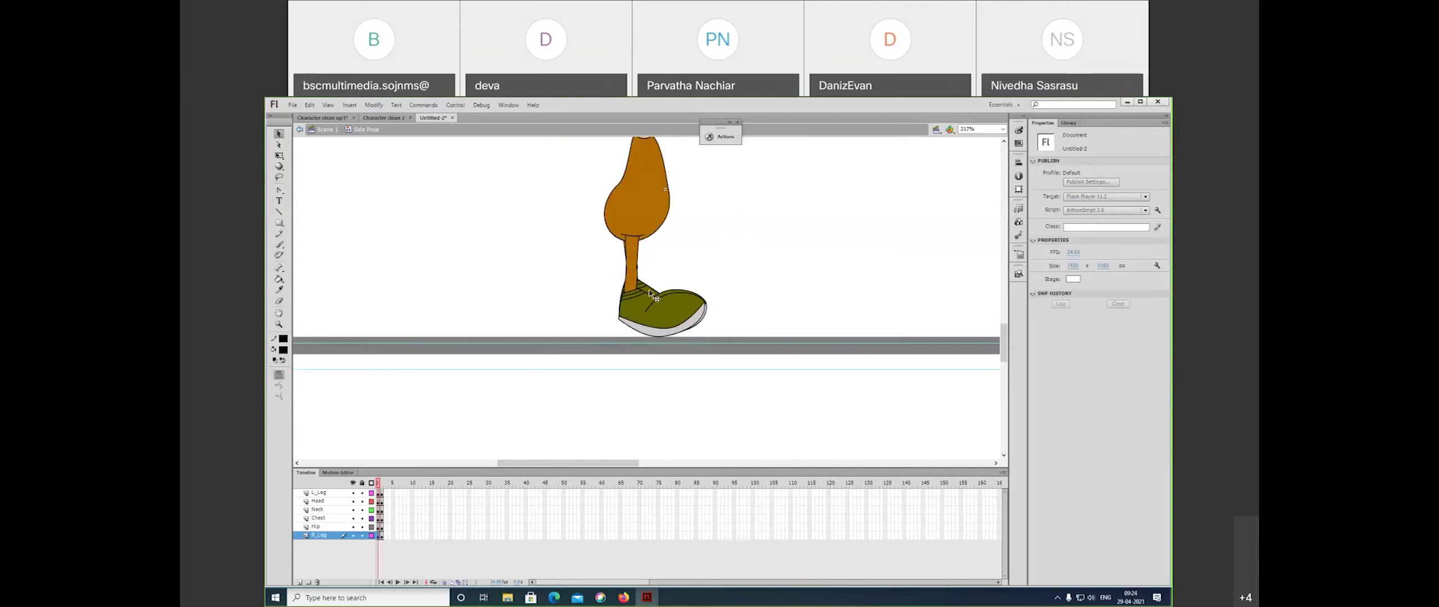
double_click(652, 295)
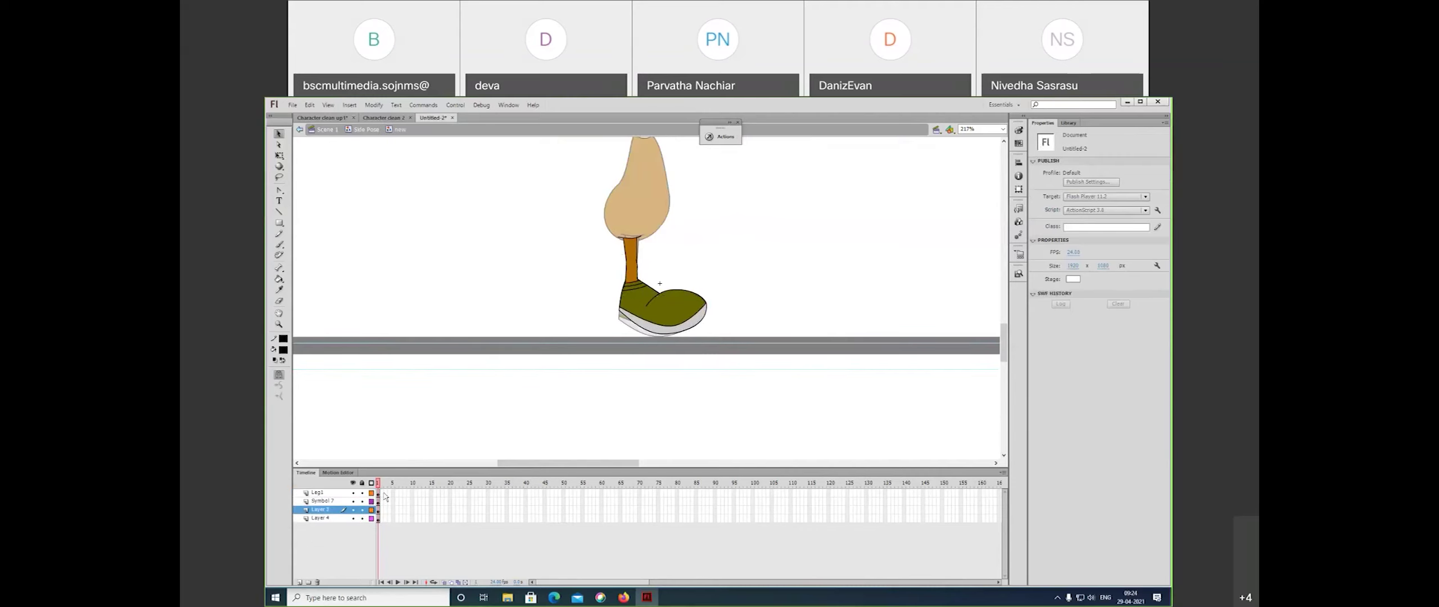
click(381, 518)
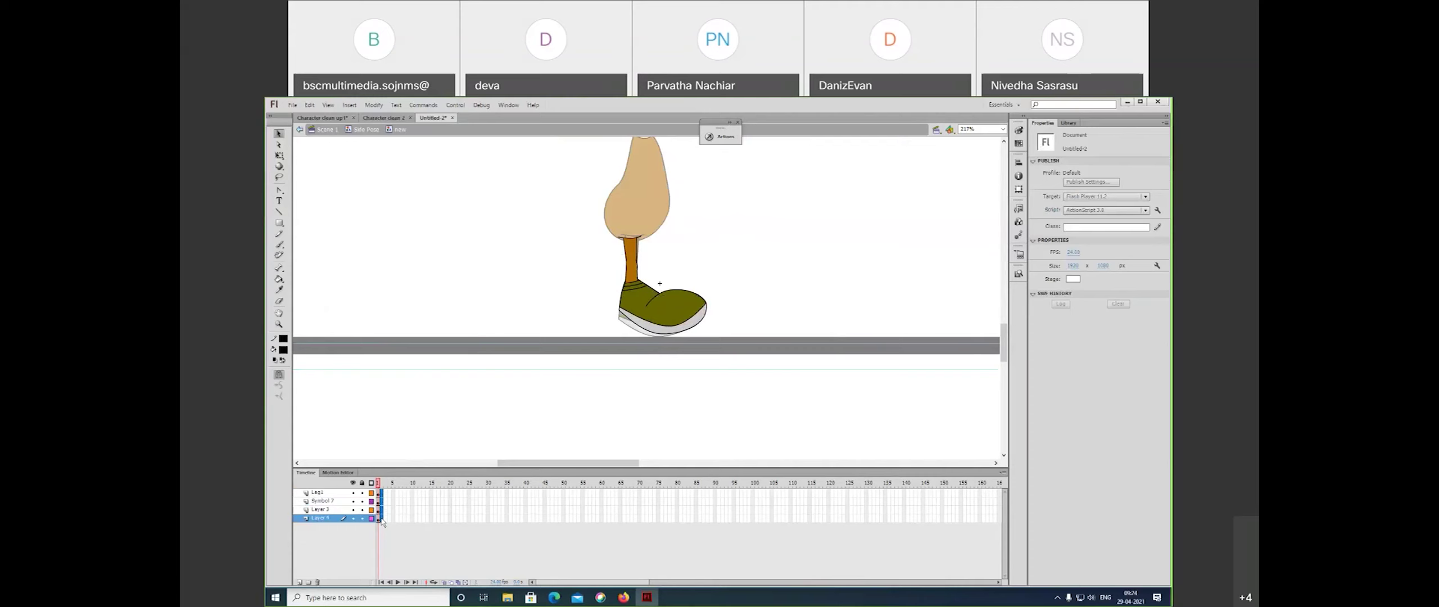
click(382, 518)
click(678, 378)
drag(745, 257, 752, 279)
key(z)
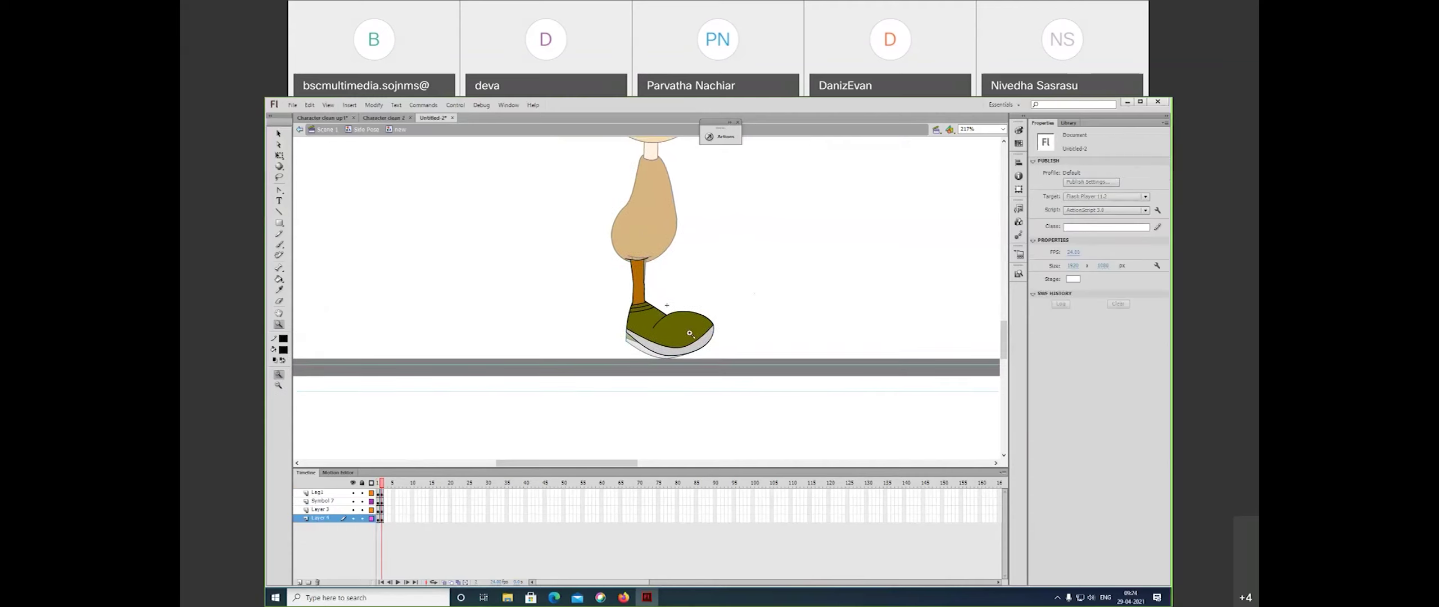
click(689, 333)
key(v)
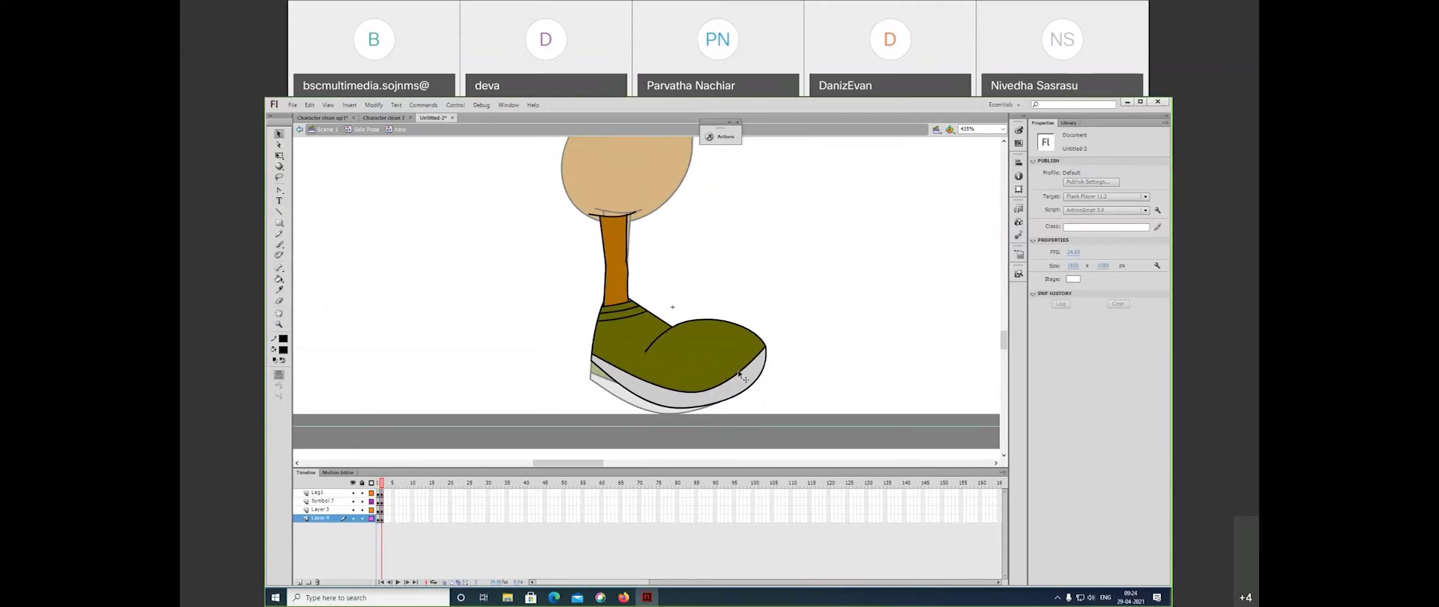
- Reopen the right leg symbol from the crouch pose and move its foot and leg pieces down so the shoe reaches the ground
double_click(469, 411)
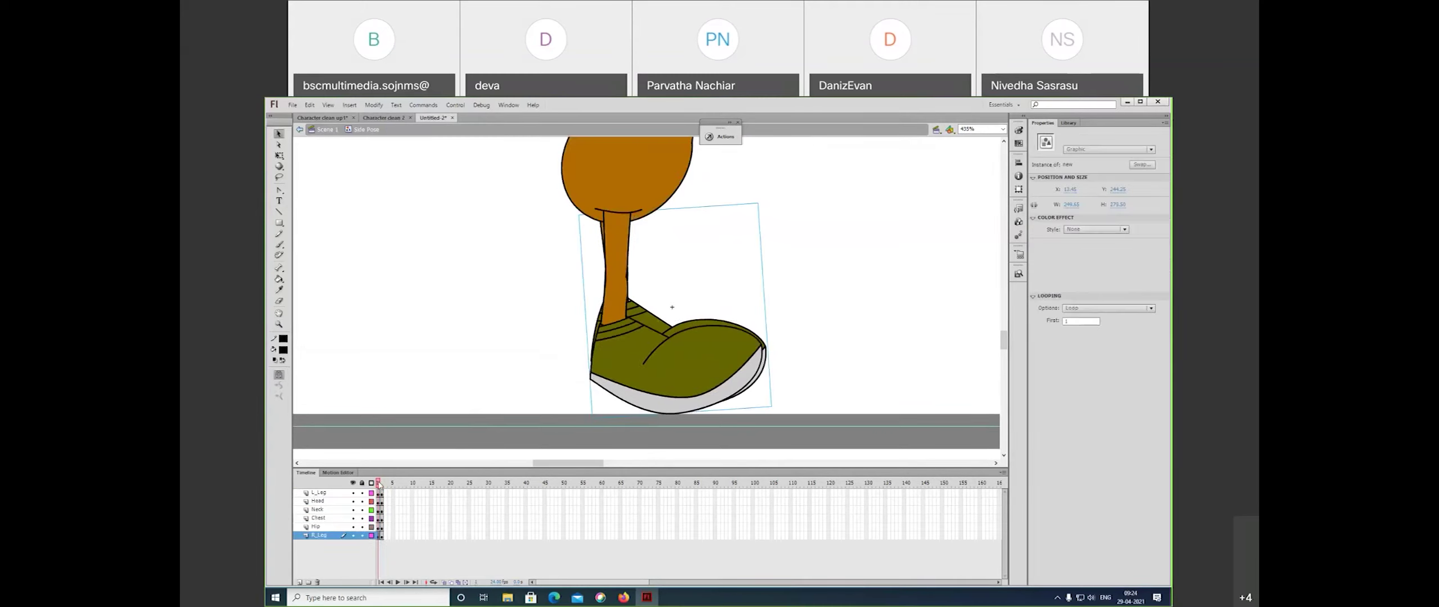
click(382, 485)
double_click(688, 336)
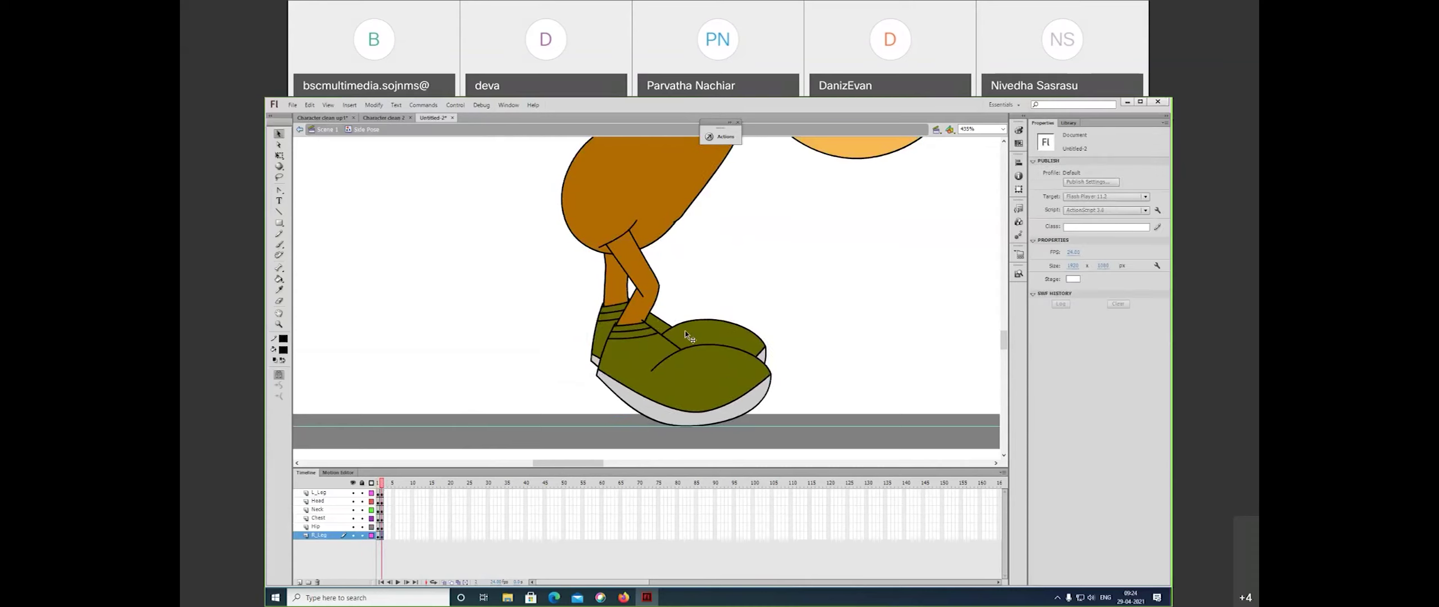
drag(679, 291, 689, 256)
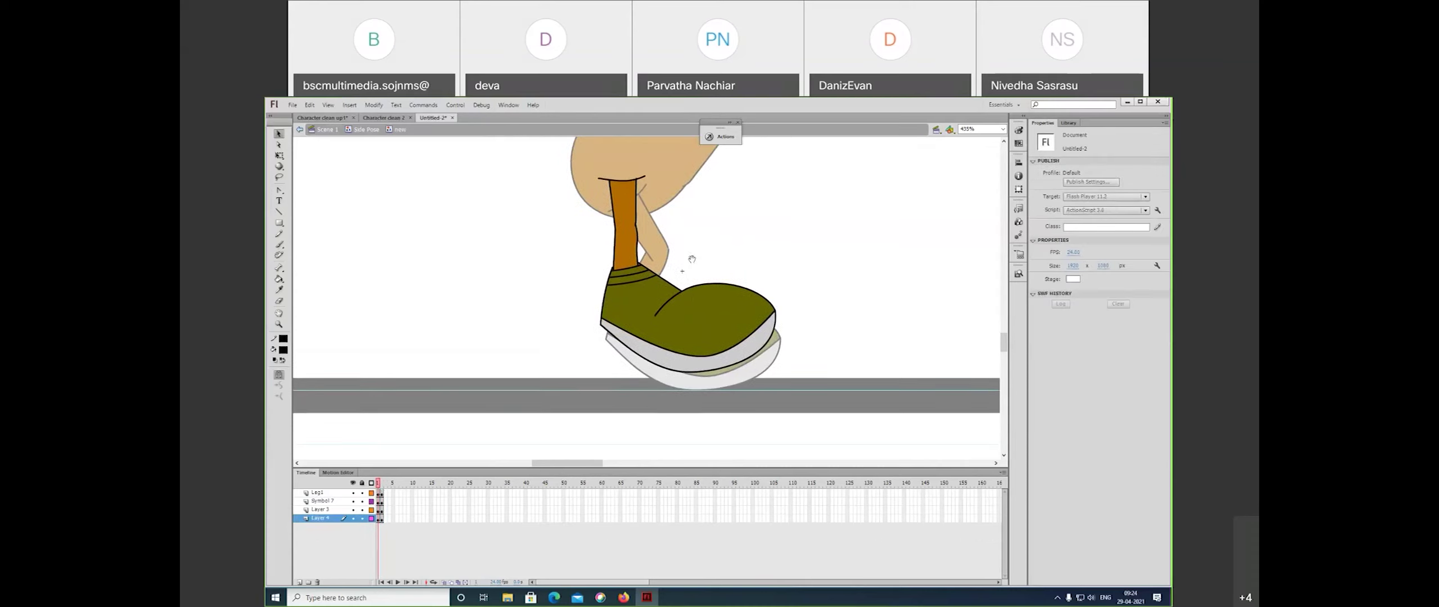
click(670, 330)
shift+click(625, 243)
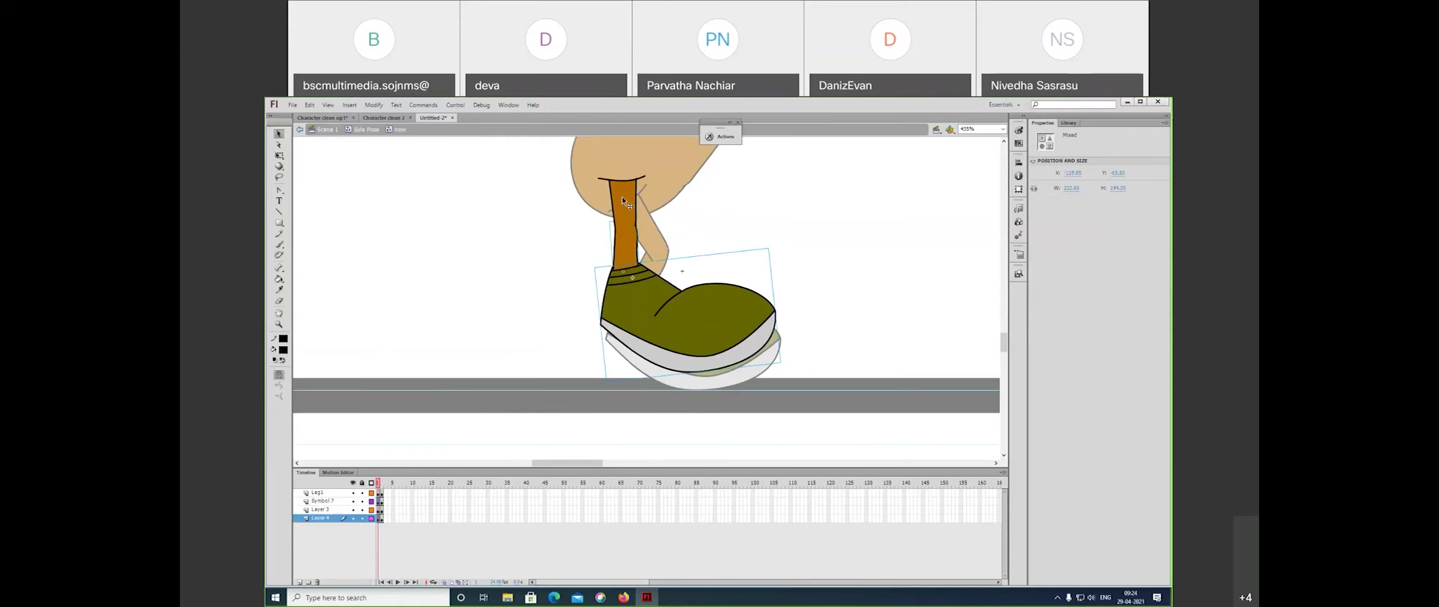
shift+click(639, 179)
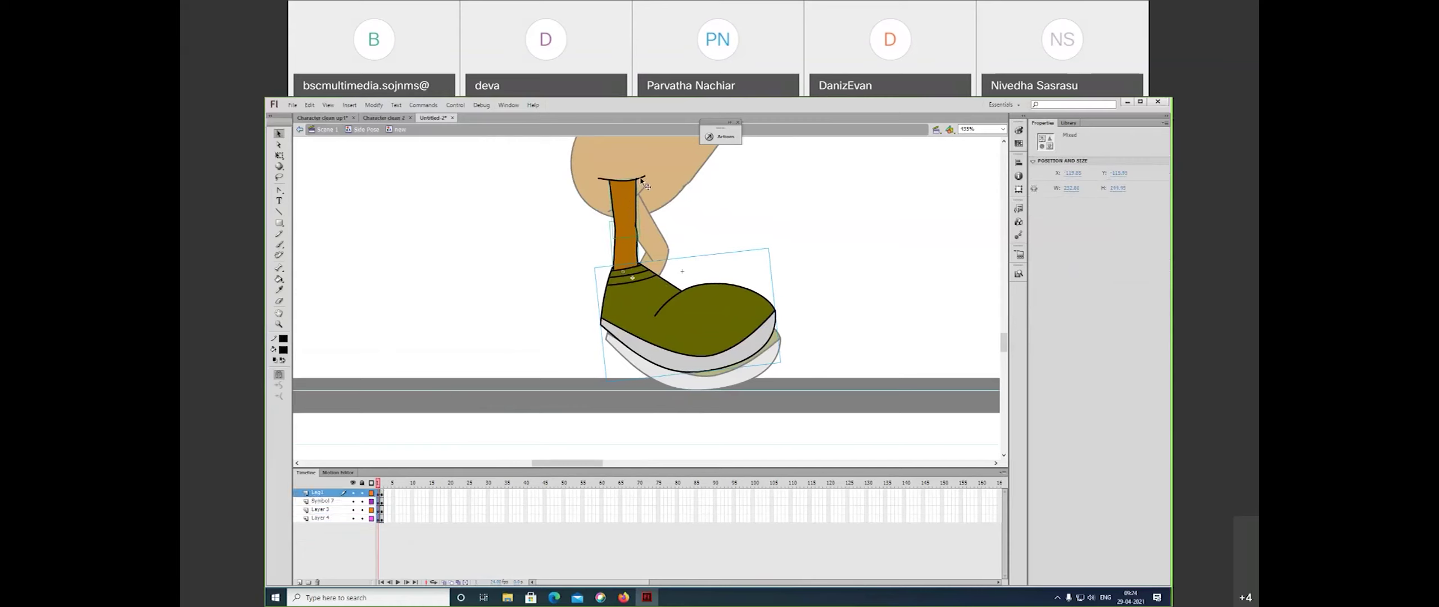
mouse_move(659, 316)
mouse_down()
mouse_move(636, 331)
mouse_move(662, 332)
mouse_up()
click(700, 260)
- Rotate the right leg's upper segment forward and its lower segment backward to form a knee bend
click(631, 233)
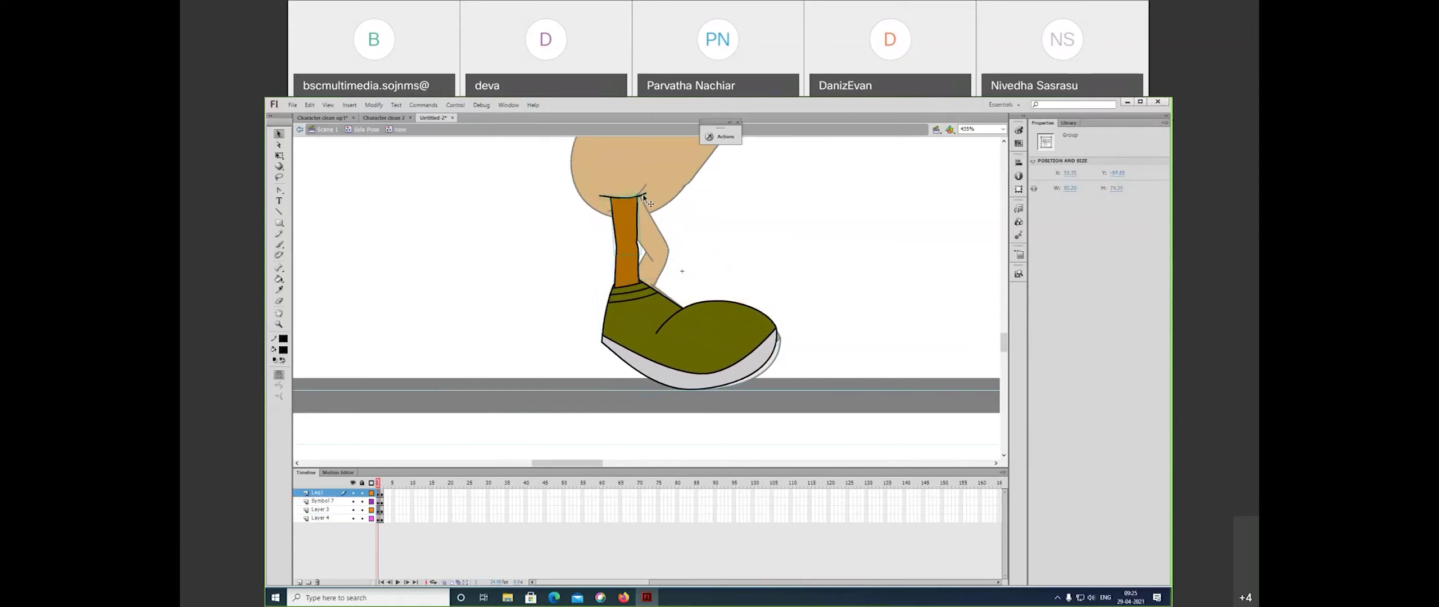
key(q)
drag(673, 256, 692, 246)
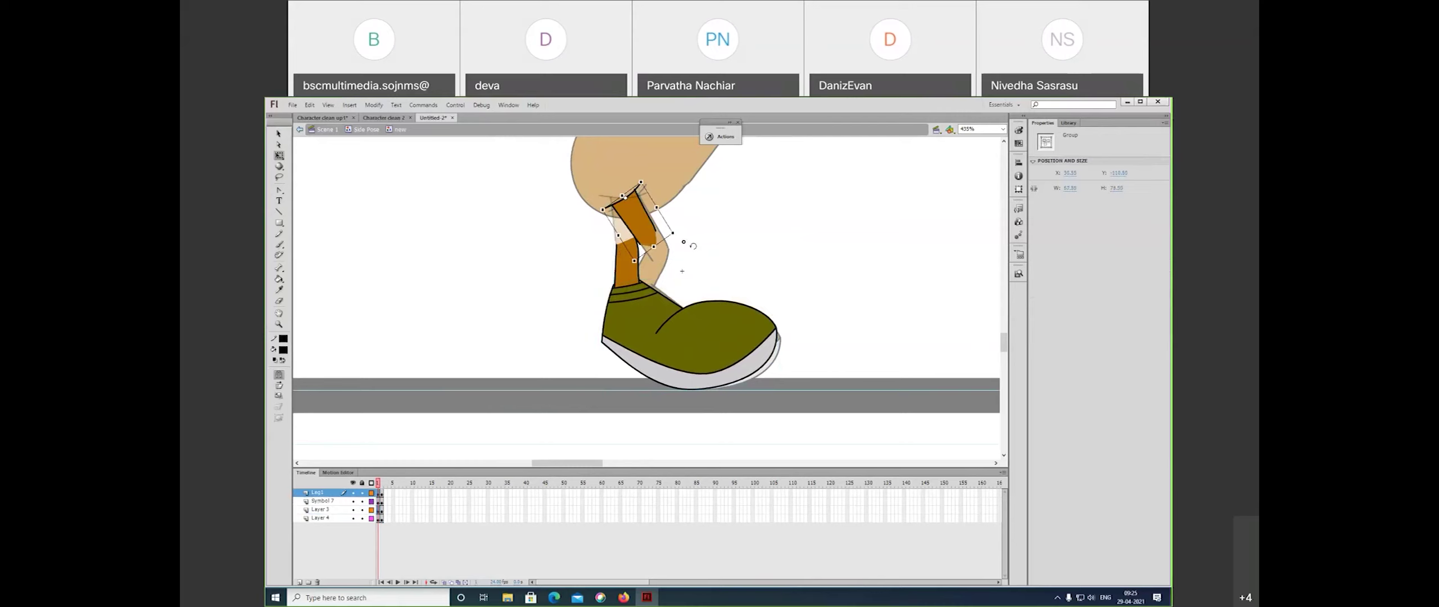
click(637, 274)
mouse_move(637, 274)
mouse_down()
mouse_move(648, 266)
mouse_move(654, 284)
mouse_move(634, 273)
mouse_up()
- Nudge the right lower leg in small steps so its outline lines up with the upper segment at the knee
key(z)
click(642, 282)
key(v)
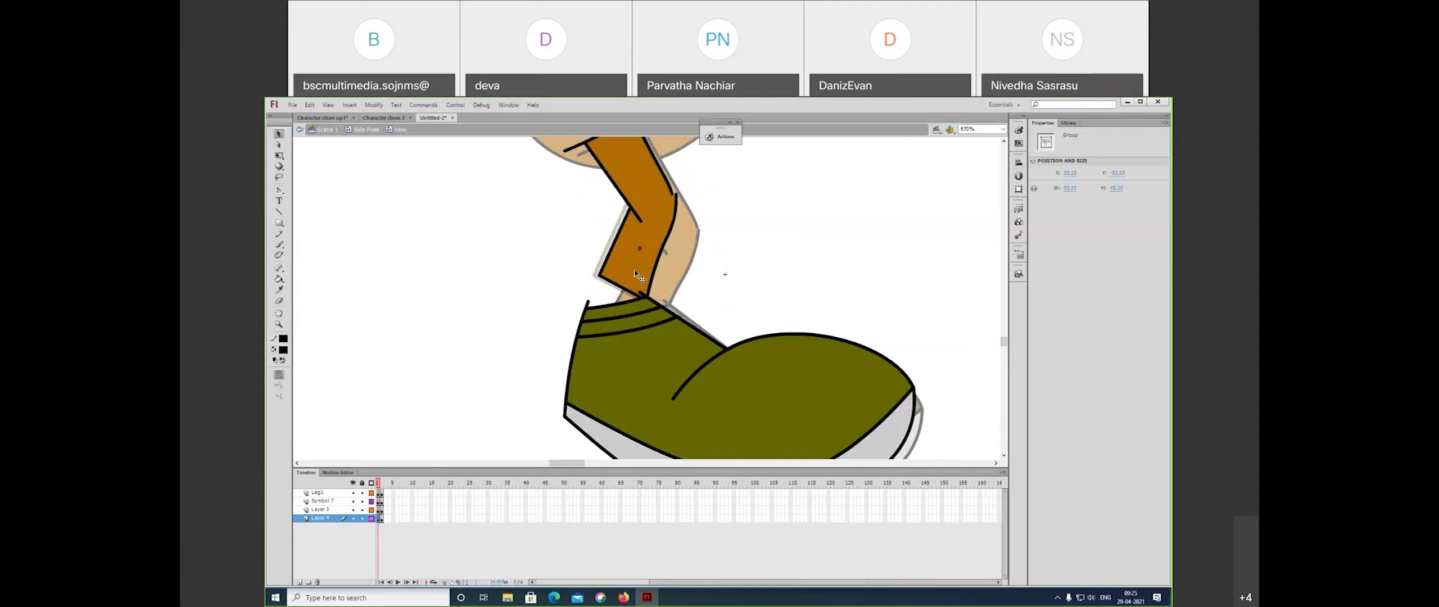
key(Left)
key(Down)
key(Down)
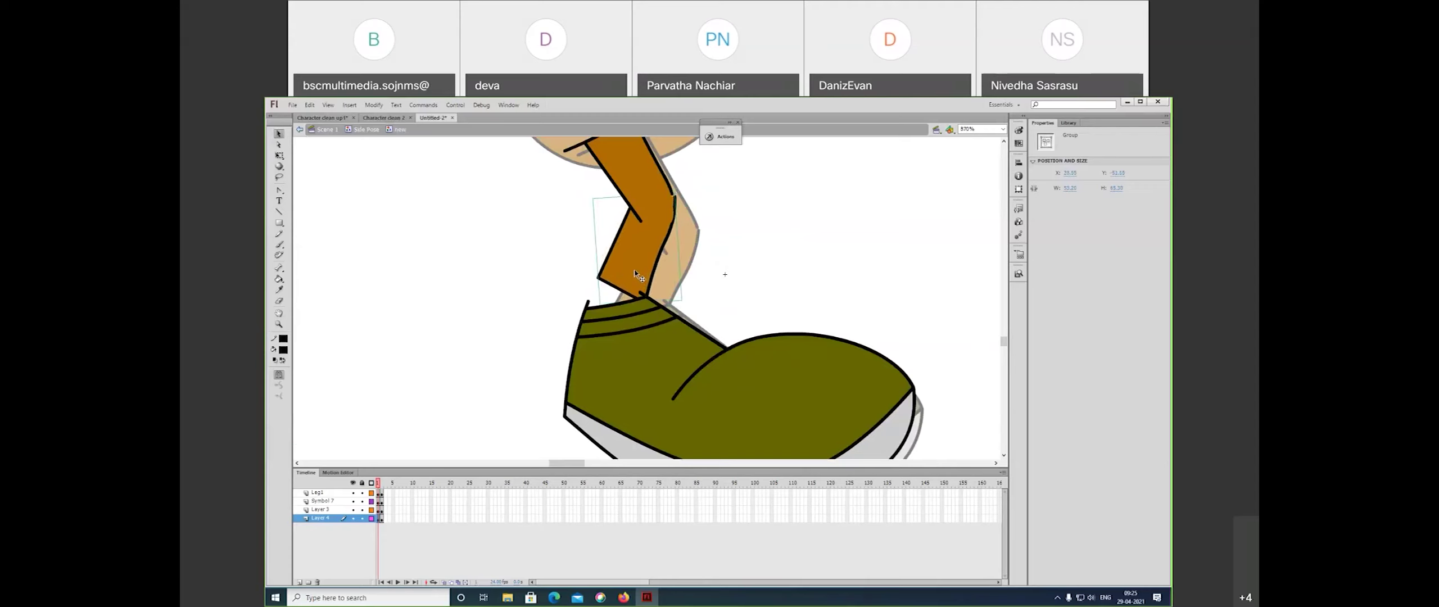
key(Left)
key(Right)
key(Right)
key(Up)
key(Up)
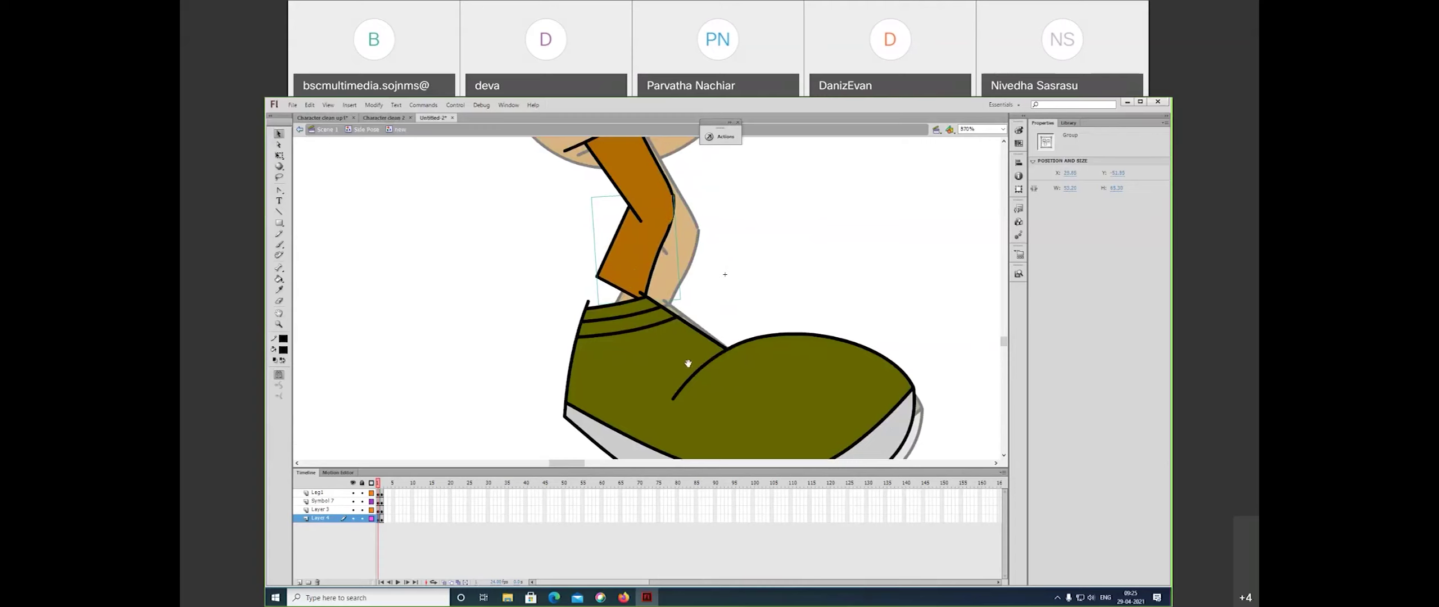
- Stretch and skew the right lower leg with Free Transform so its end fits the shoe's cuff
scroll(683, 337, down, 1)
key(q)
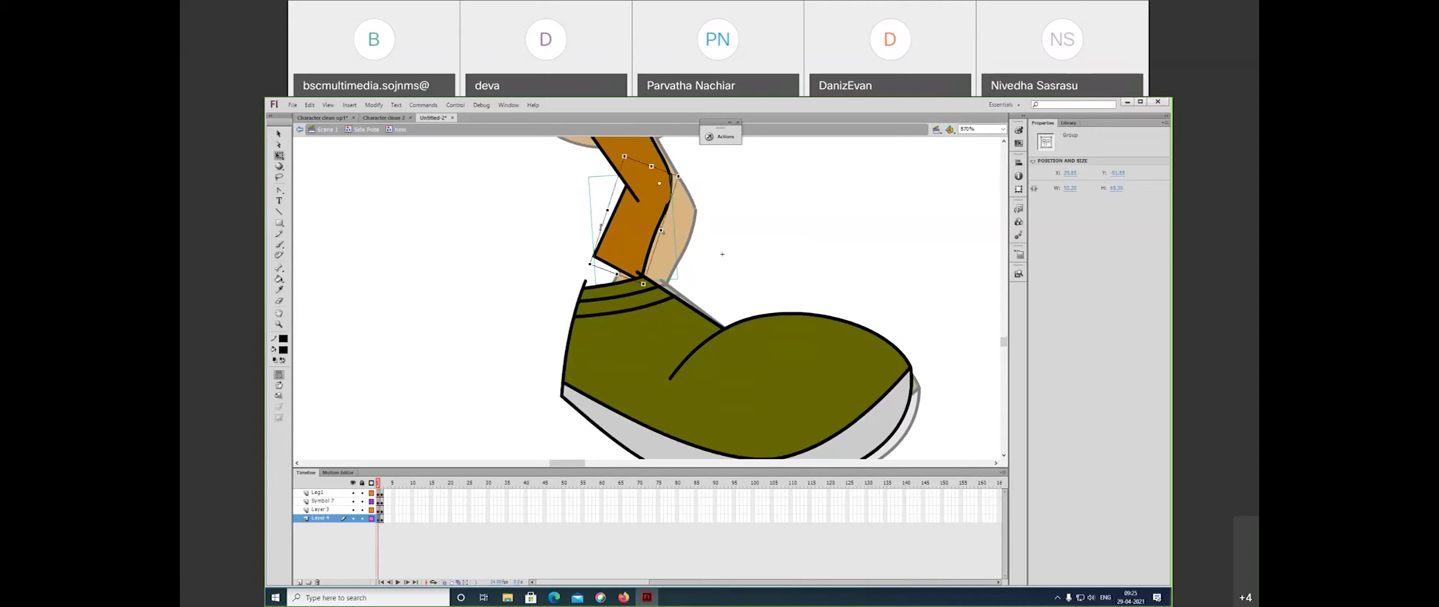
drag(600, 226, 594, 240)
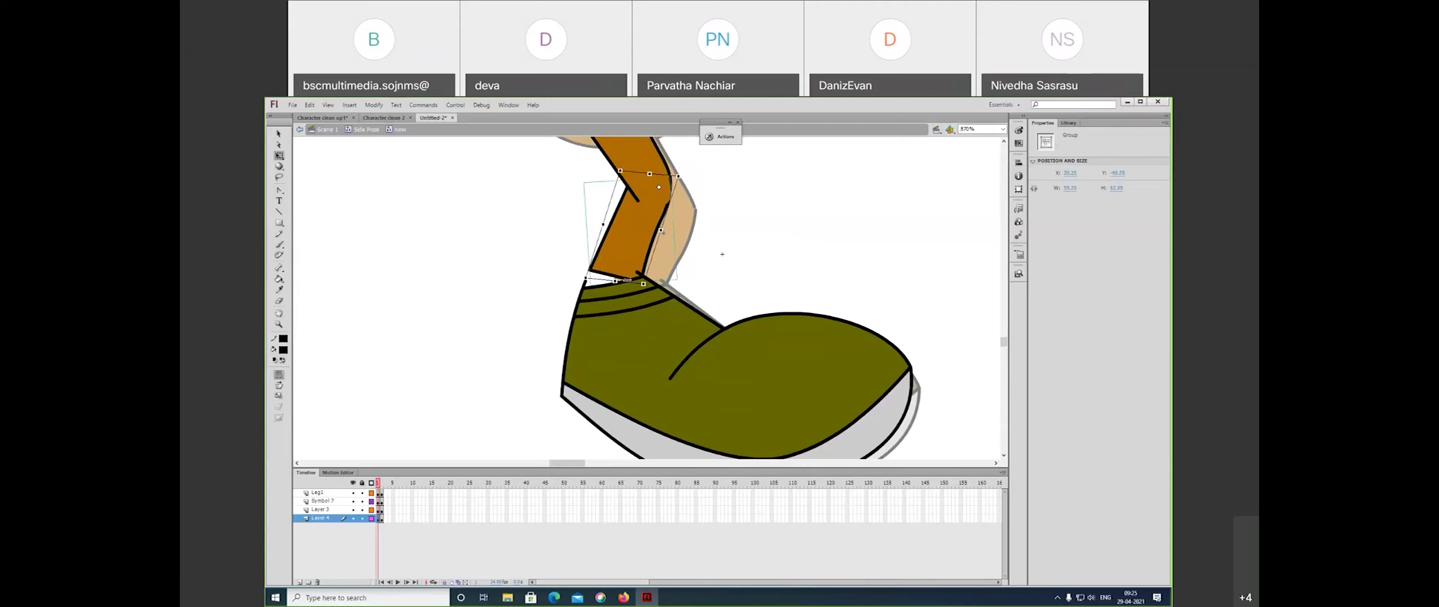
drag(627, 281, 636, 282)
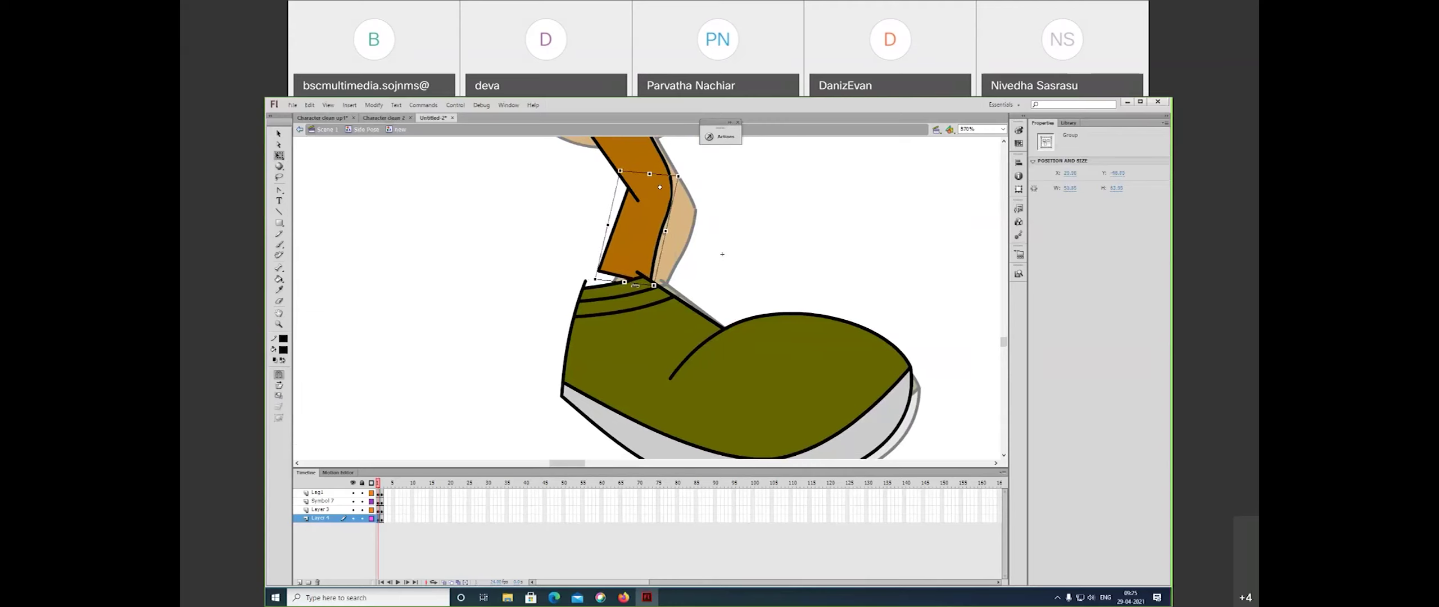
- Fit the right foot against the end of the lower leg and adjust its height, tilt and slant
drag(751, 376, 770, 356)
scroll(940, 379, down, 1)
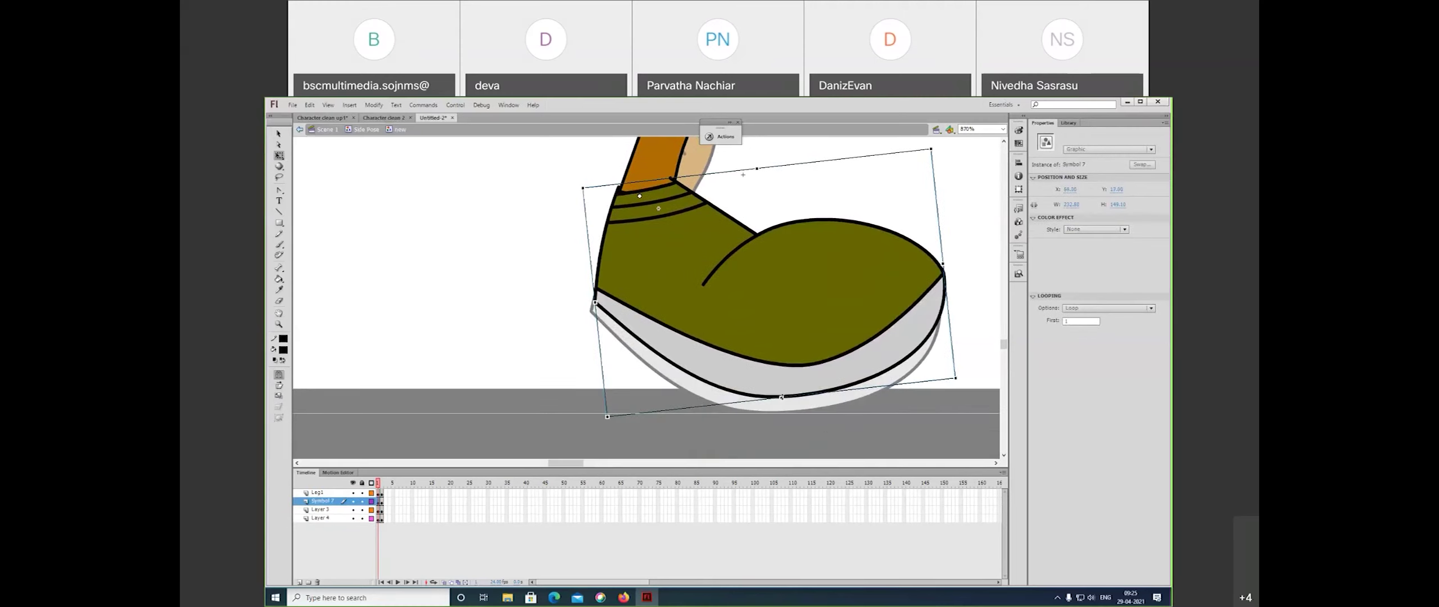
drag(782, 393, 782, 389)
drag(781, 387, 781, 386)
drag(865, 431, 787, 430)
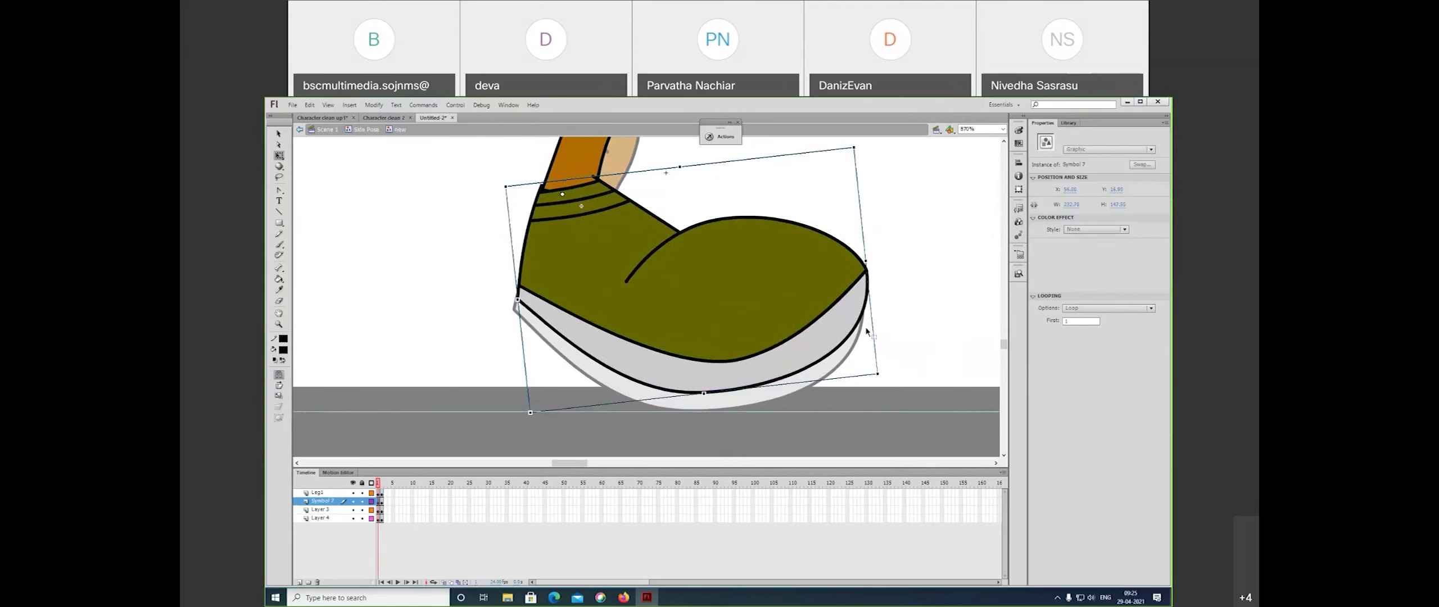
drag(873, 311, 872, 315)
drag(830, 383, 808, 385)
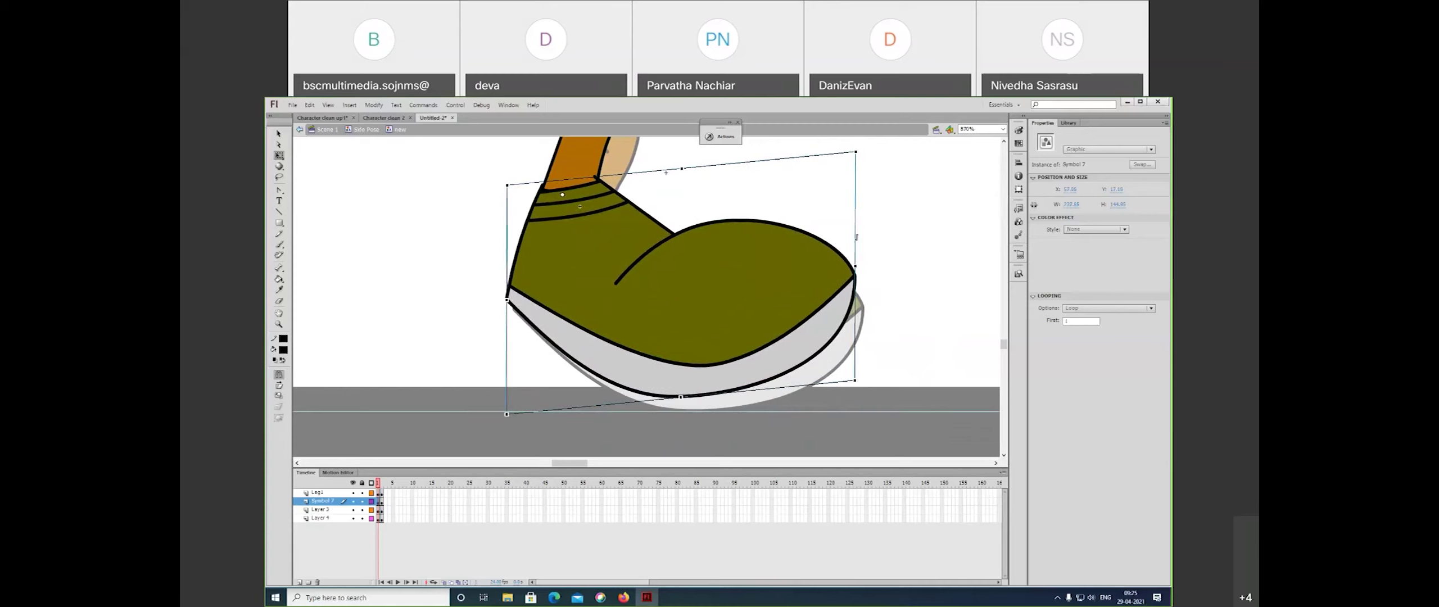
drag(854, 249, 853, 249)
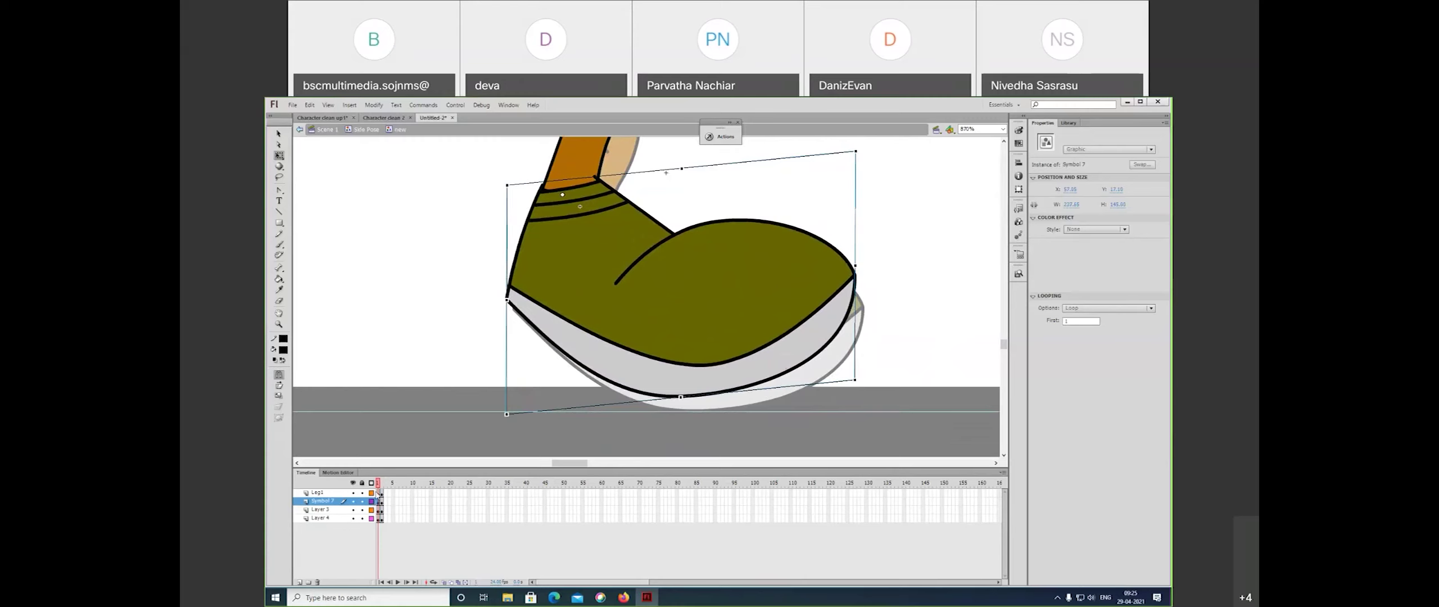
- Swap the right leg's keyframes so the straight pose is on frame 1 and the bent pose on frame 2, and remove the extra frames
key(ctrl+minus)
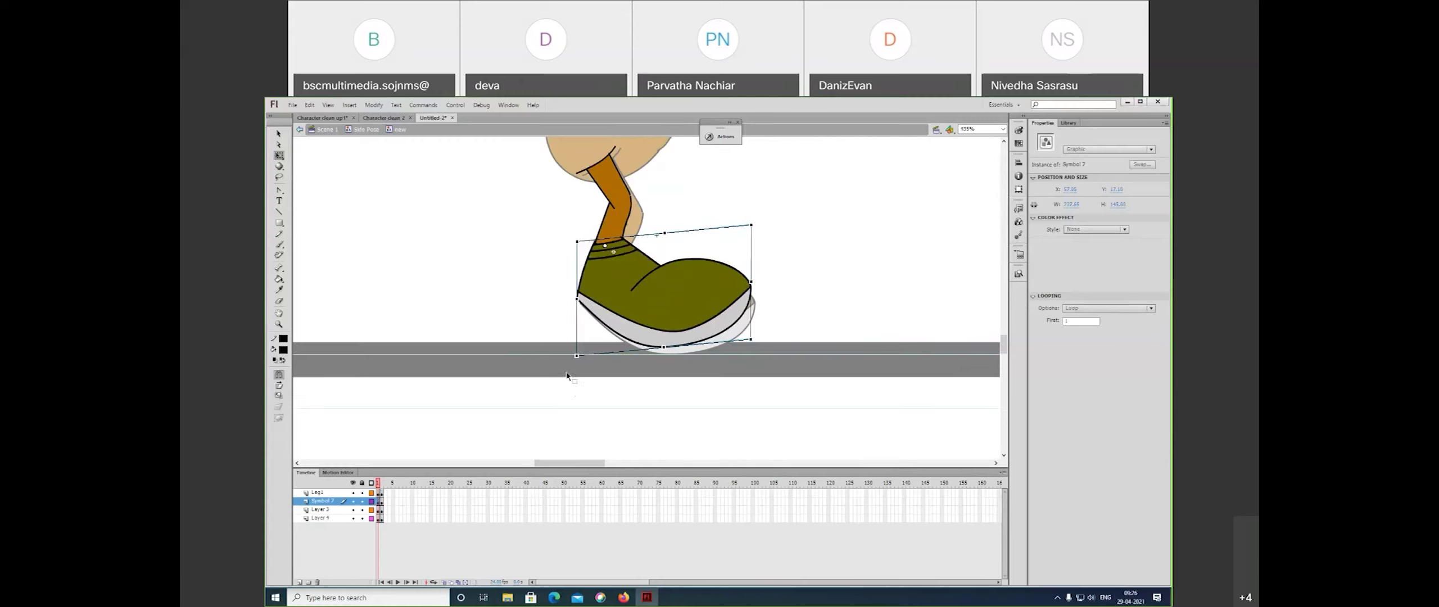
click(383, 486)
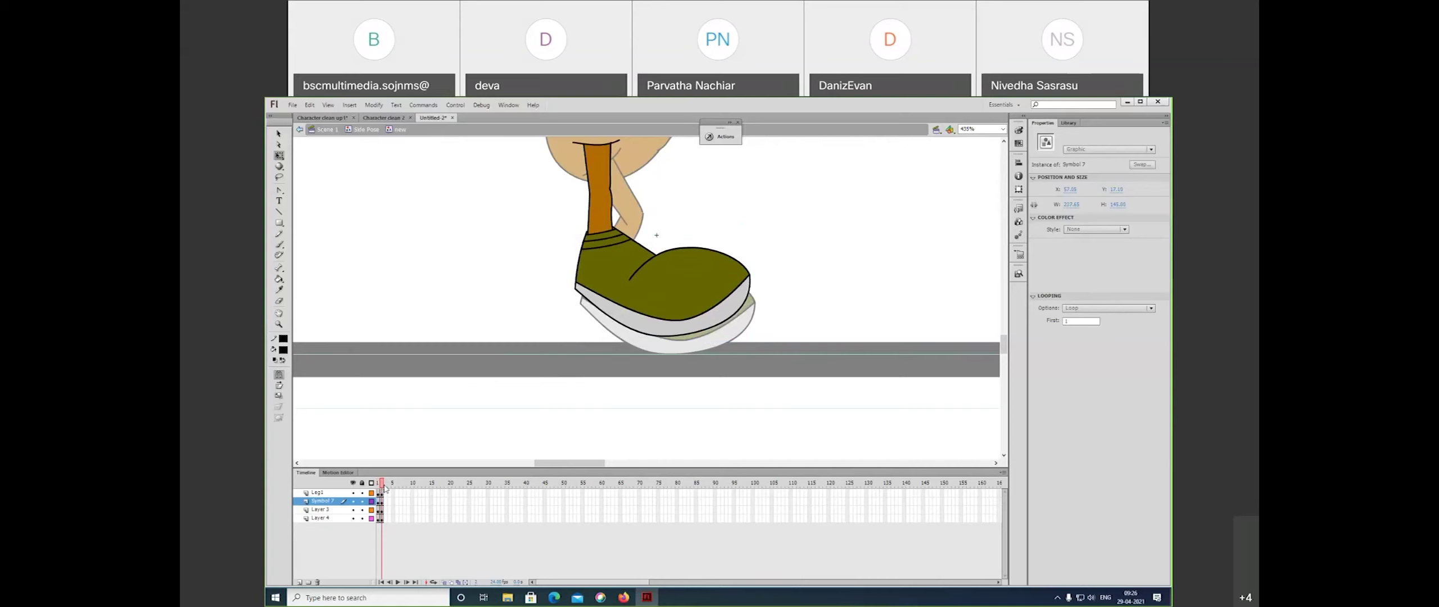
click(379, 486)
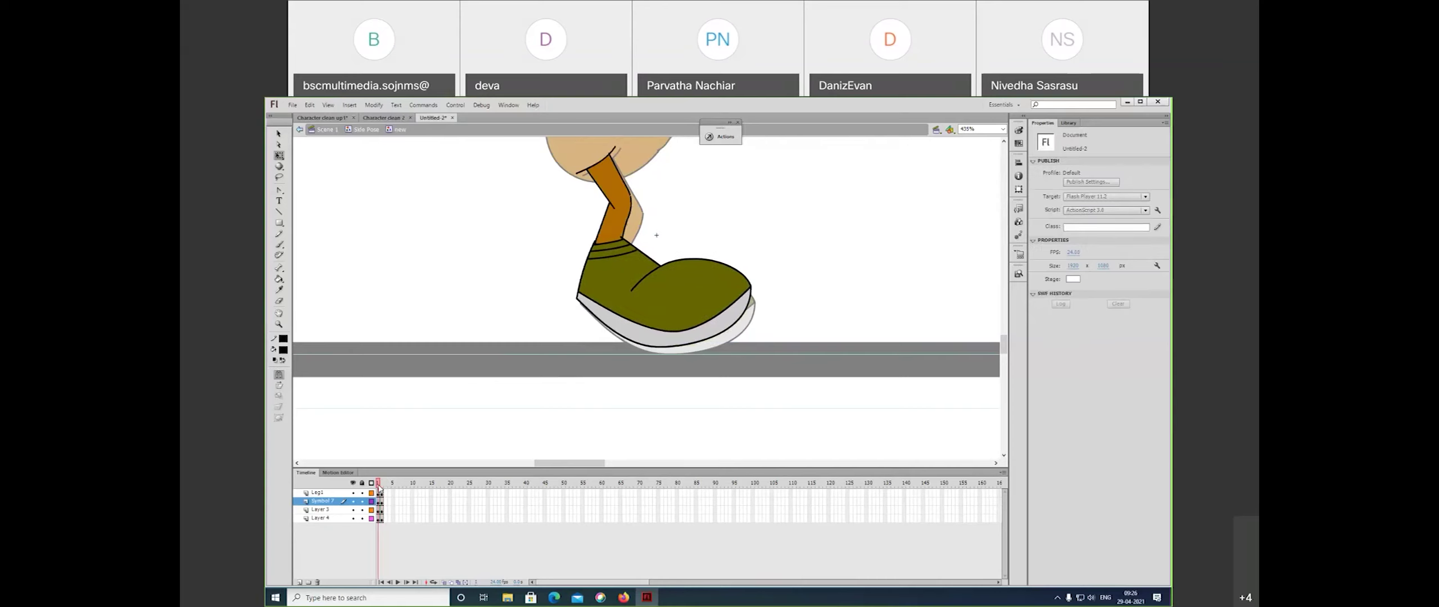
click(382, 519)
drag(384, 520, 393, 521)
click(378, 520)
mouse_move(392, 518)
mouse_down()
mouse_move(394, 502)
mouse_move(385, 521)
mouse_up()
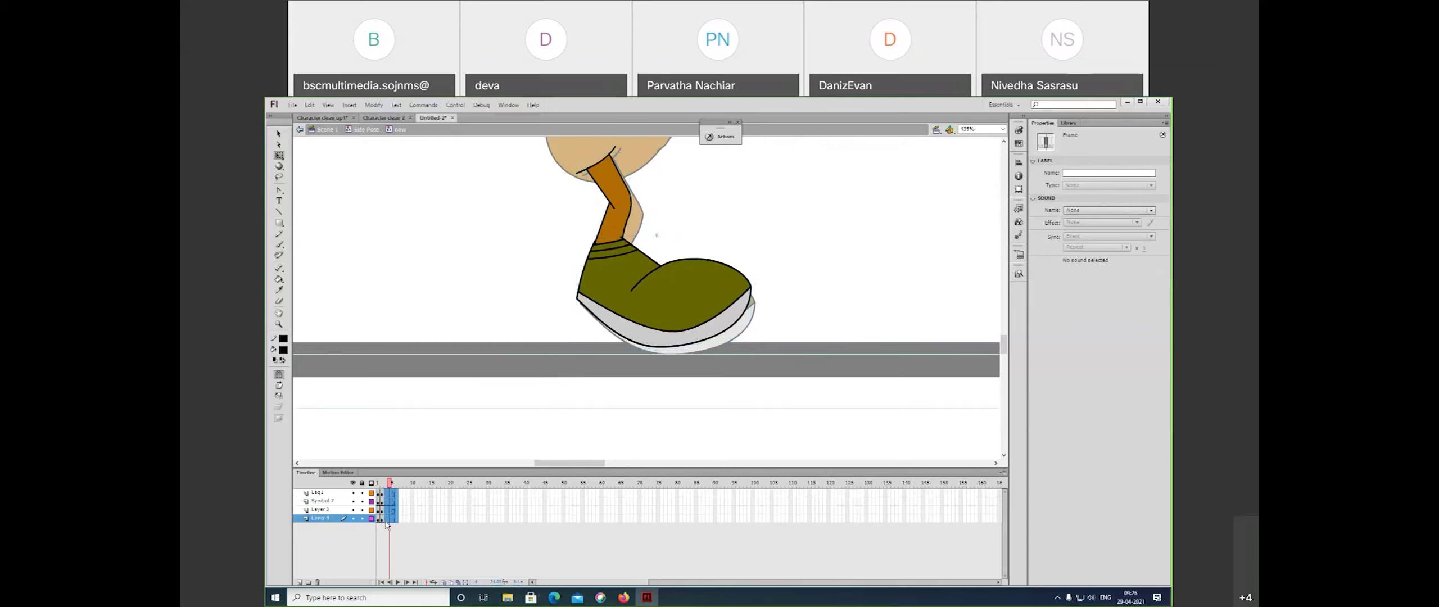
key(shift+F5)
click(440, 526)
drag(376, 485, 384, 495)
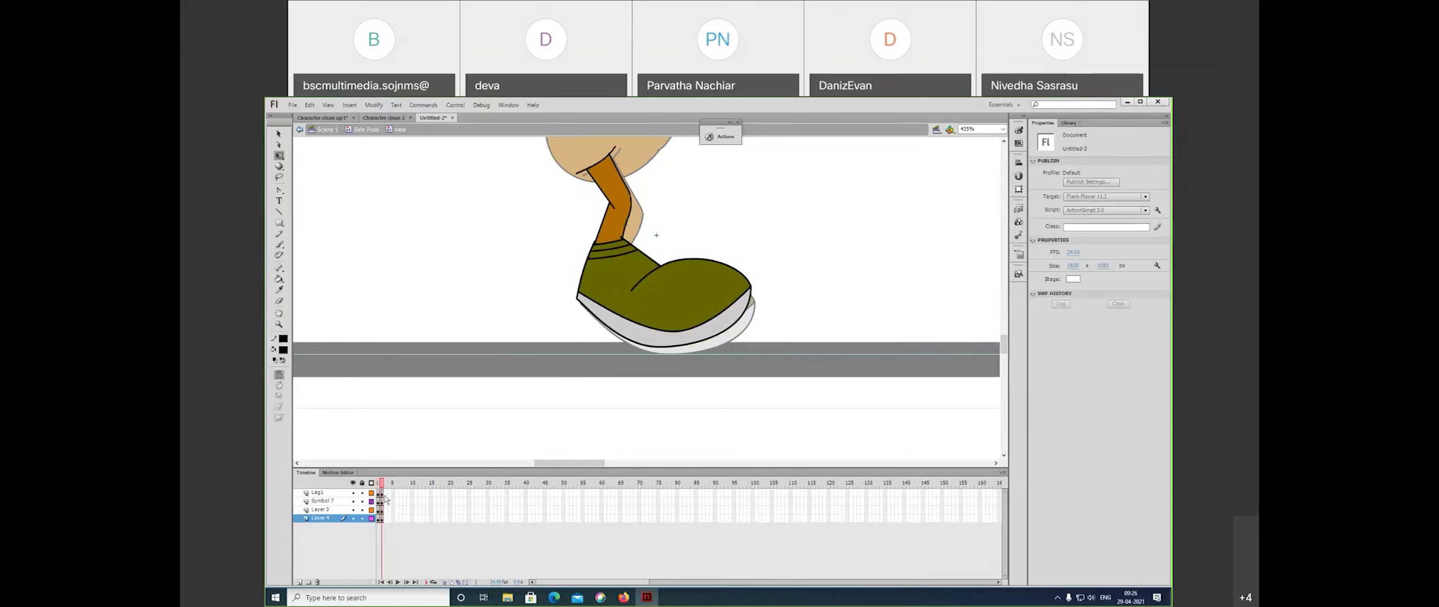
- Leave the right leg symbol, remove the surplus frames after frame 2 on all body layers, and compare both poses
double_click(421, 297)
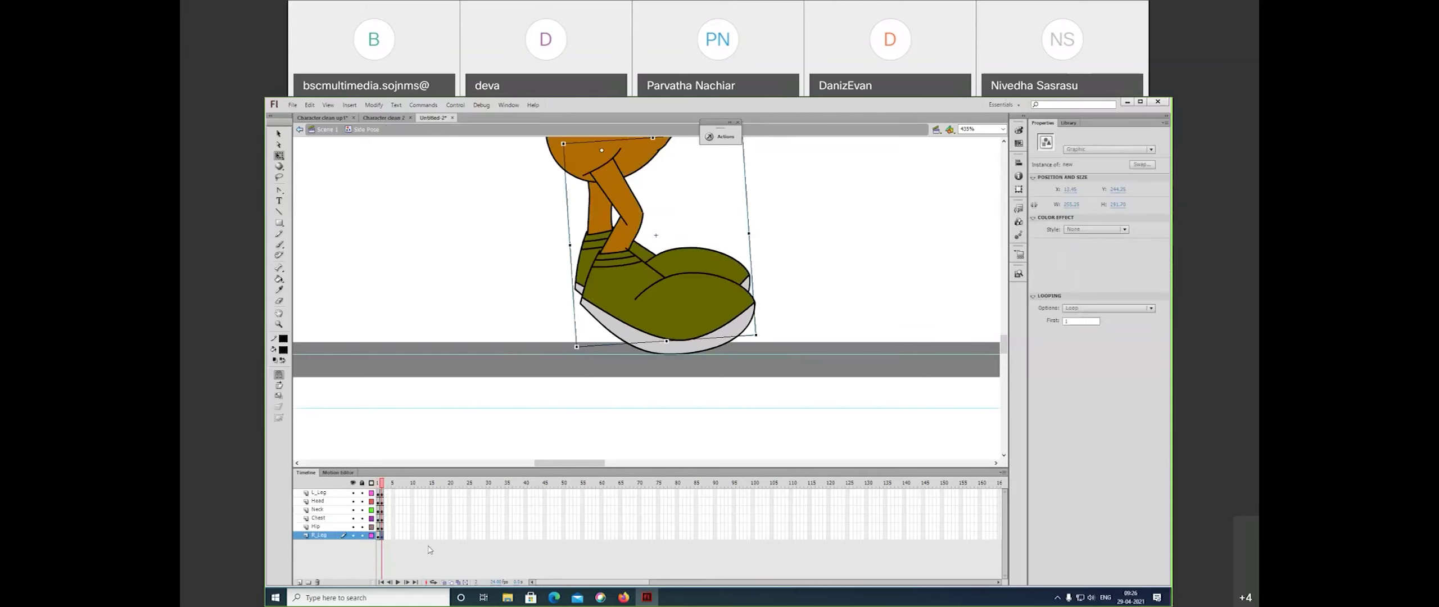
drag(374, 533, 380, 536)
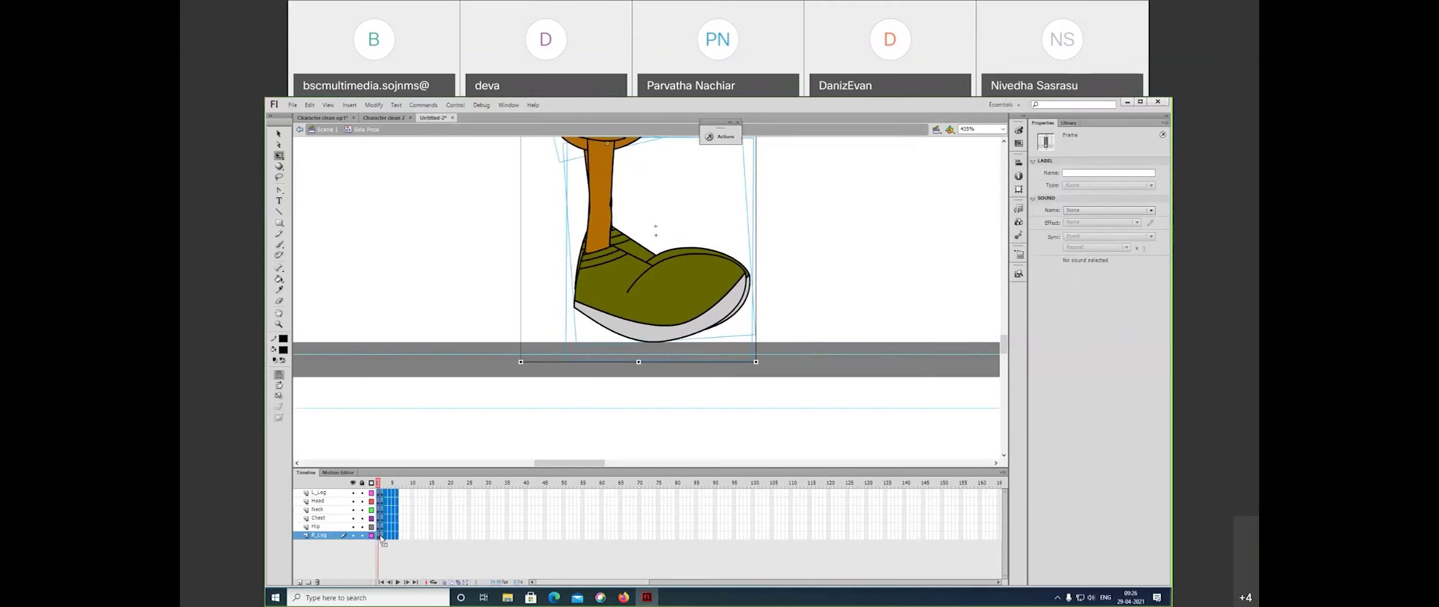
right_click(380, 536)
click(416, 516)
click(567, 438)
key(ctrl+minus)
key(ctrl+minus)
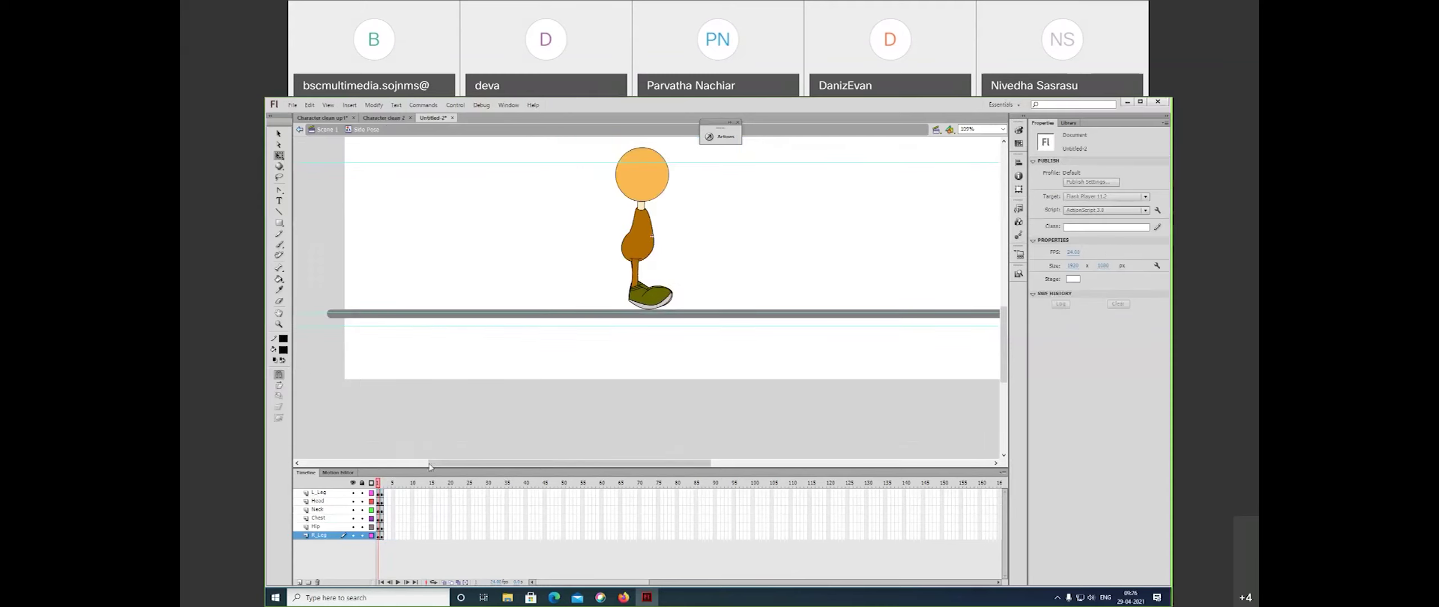
click(382, 484)
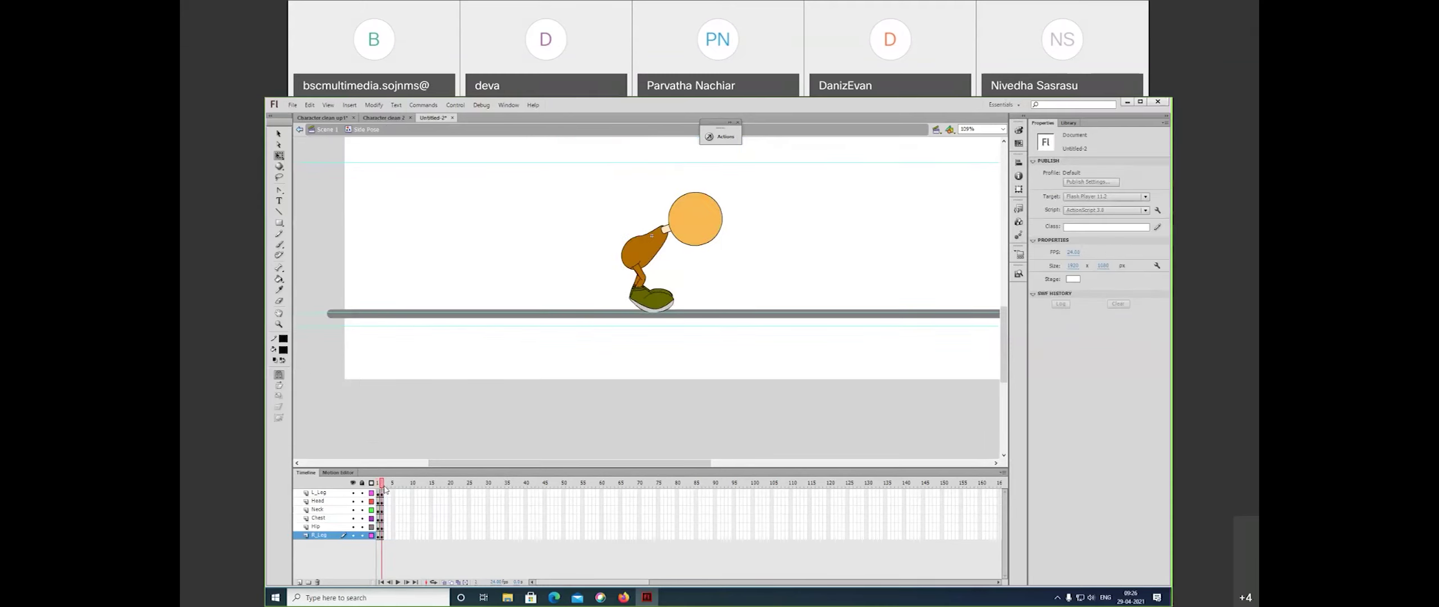
- Rotate the head upward around the neck in the crouch pose on frame 2
click(701, 241)
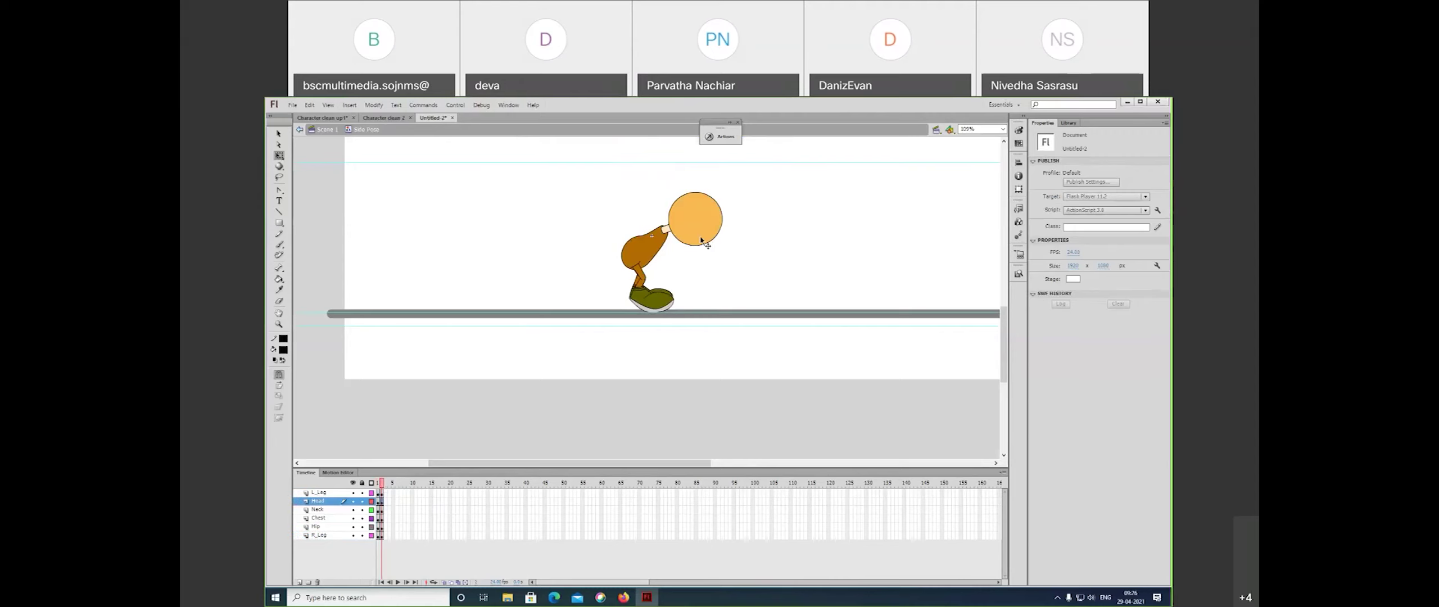
key(ctrl+equal)
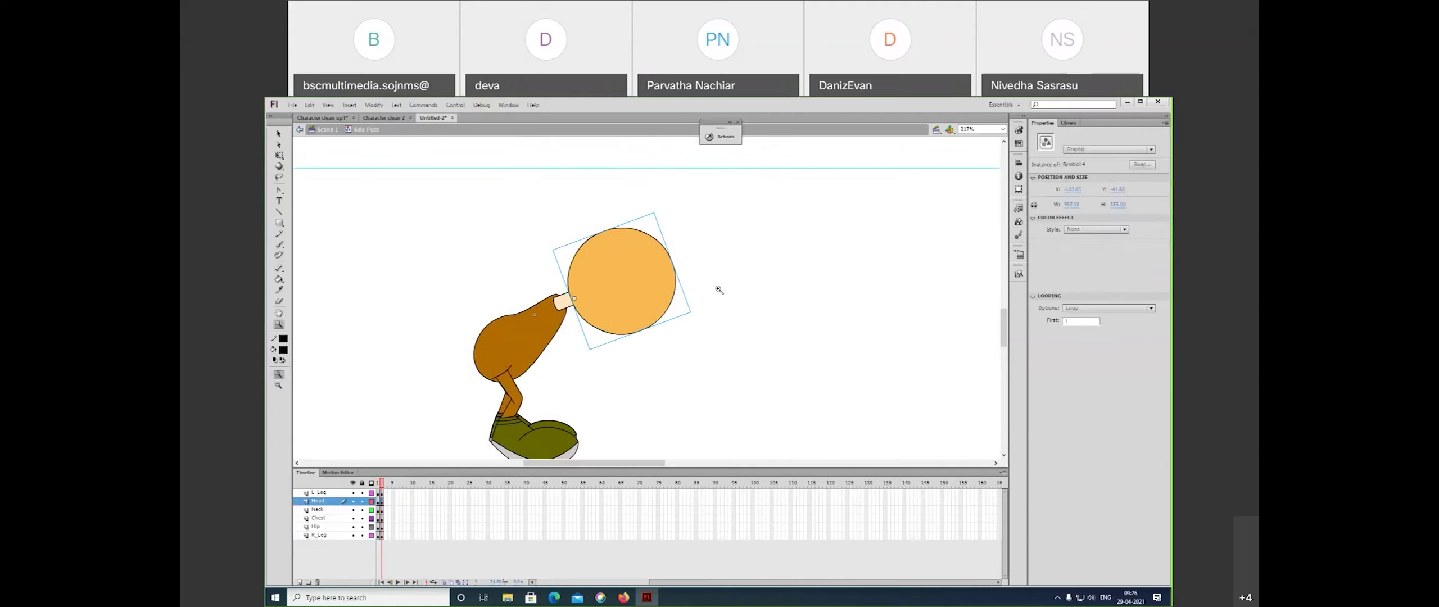
drag(719, 312, 720, 251)
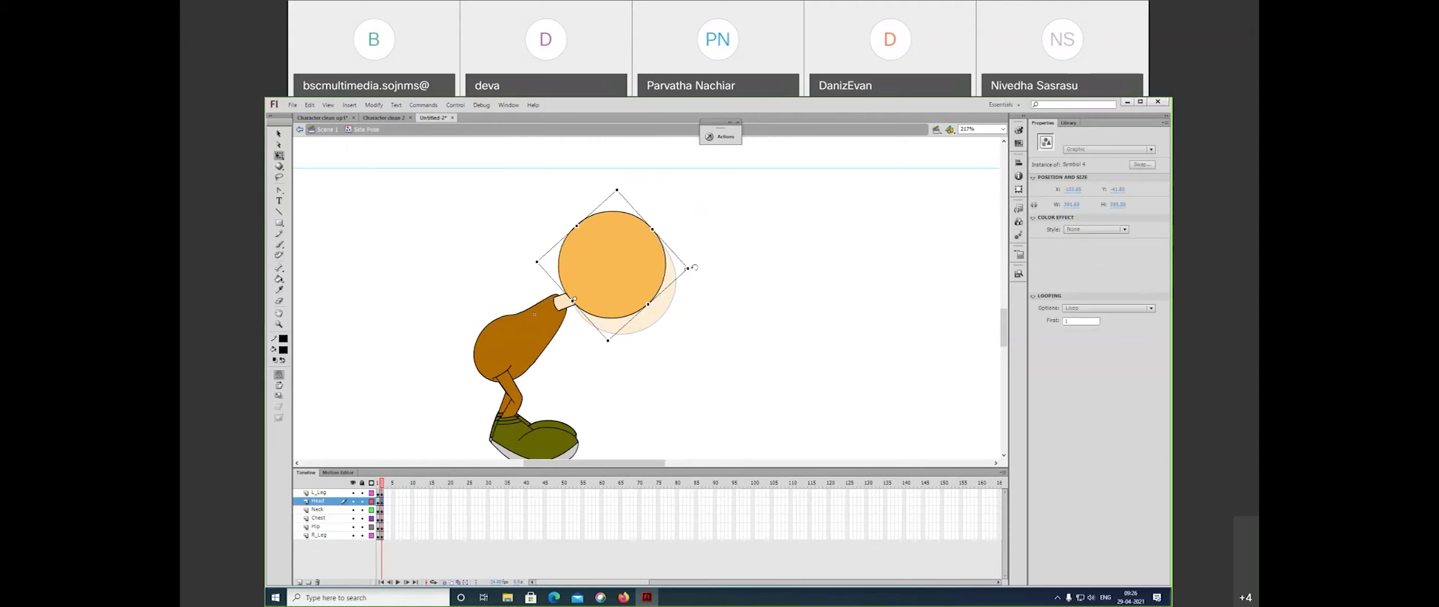
- Compare the upright pose on frame 1 with the forward-bent crouch on frame 2 and clear the selection
click(378, 484)
drag(381, 491, 378, 492)
key(period)
click(546, 380)
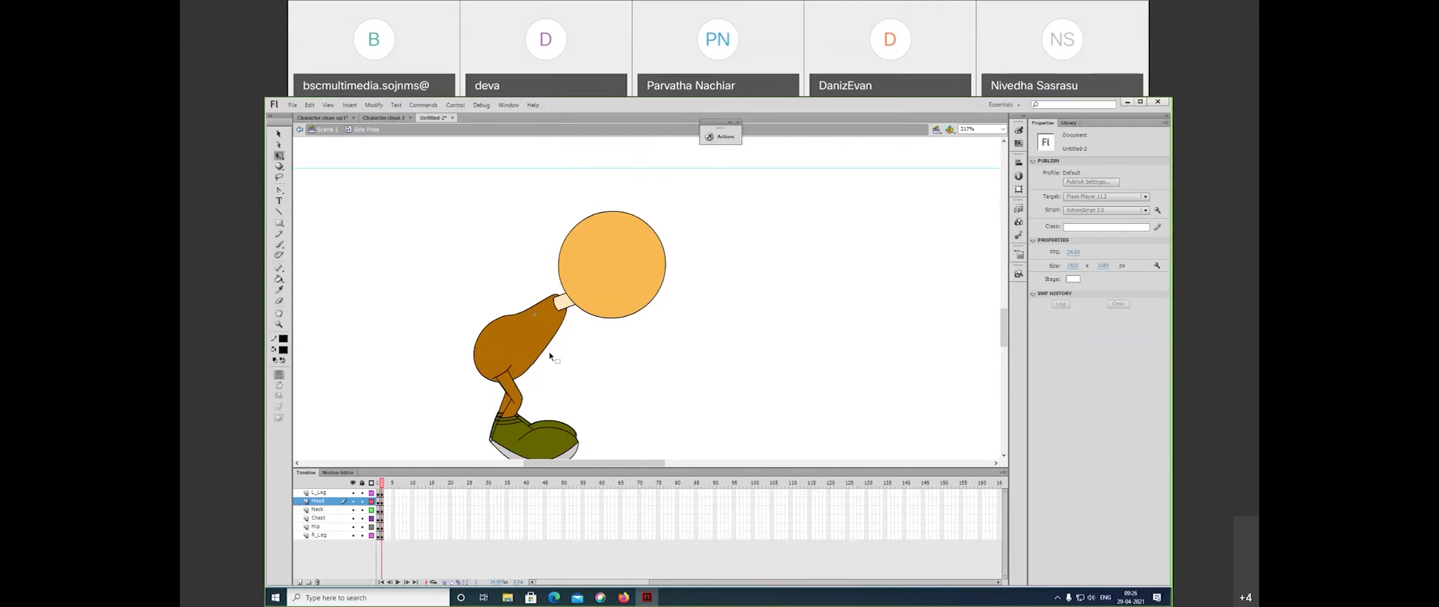
key(v)
drag(386, 494, 385, 536)
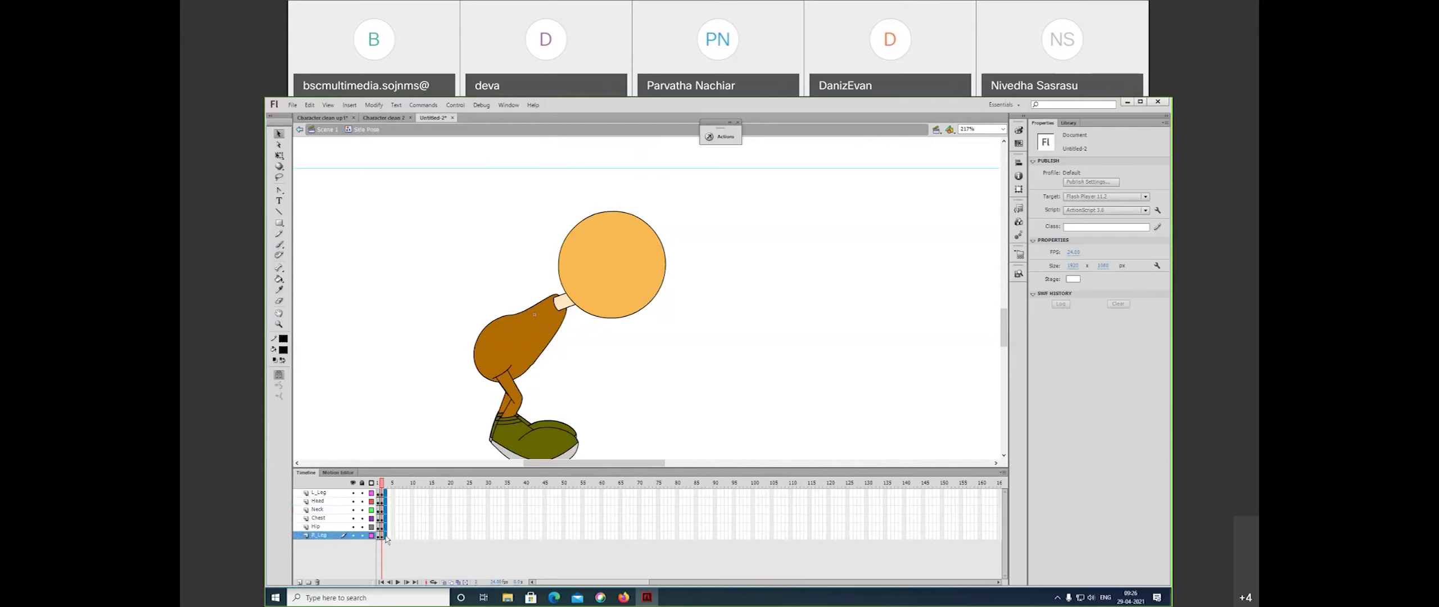
key(F6)
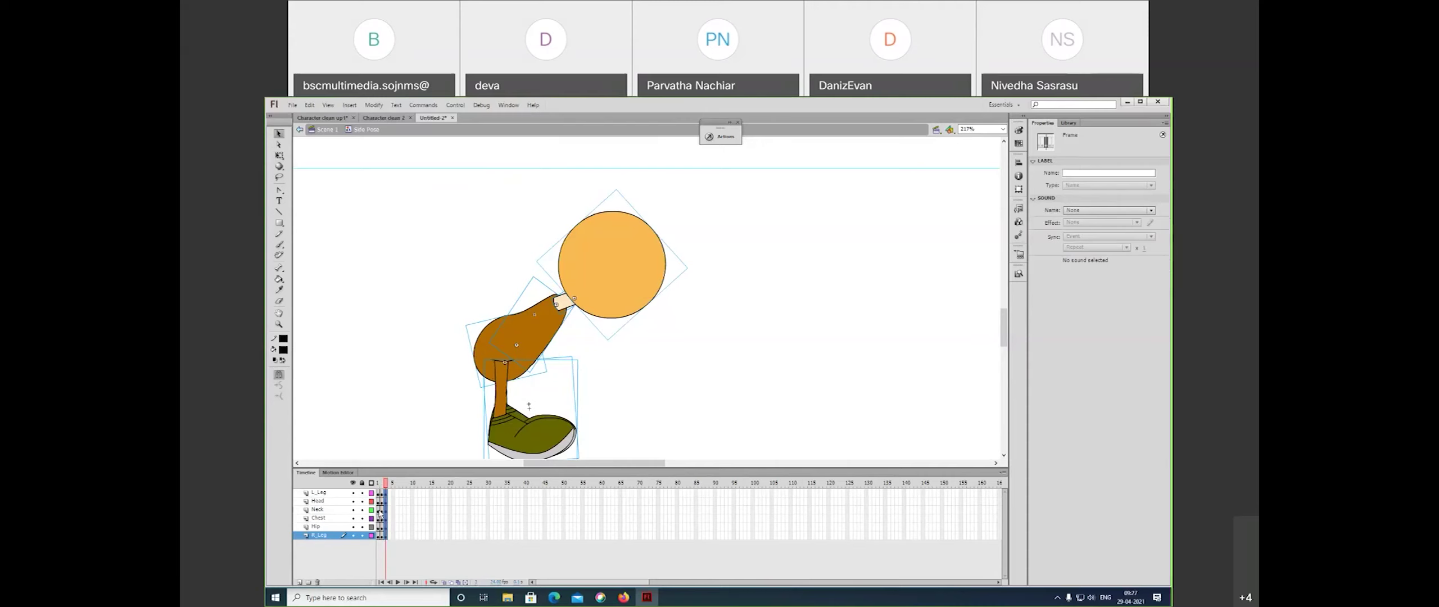
click(384, 483)
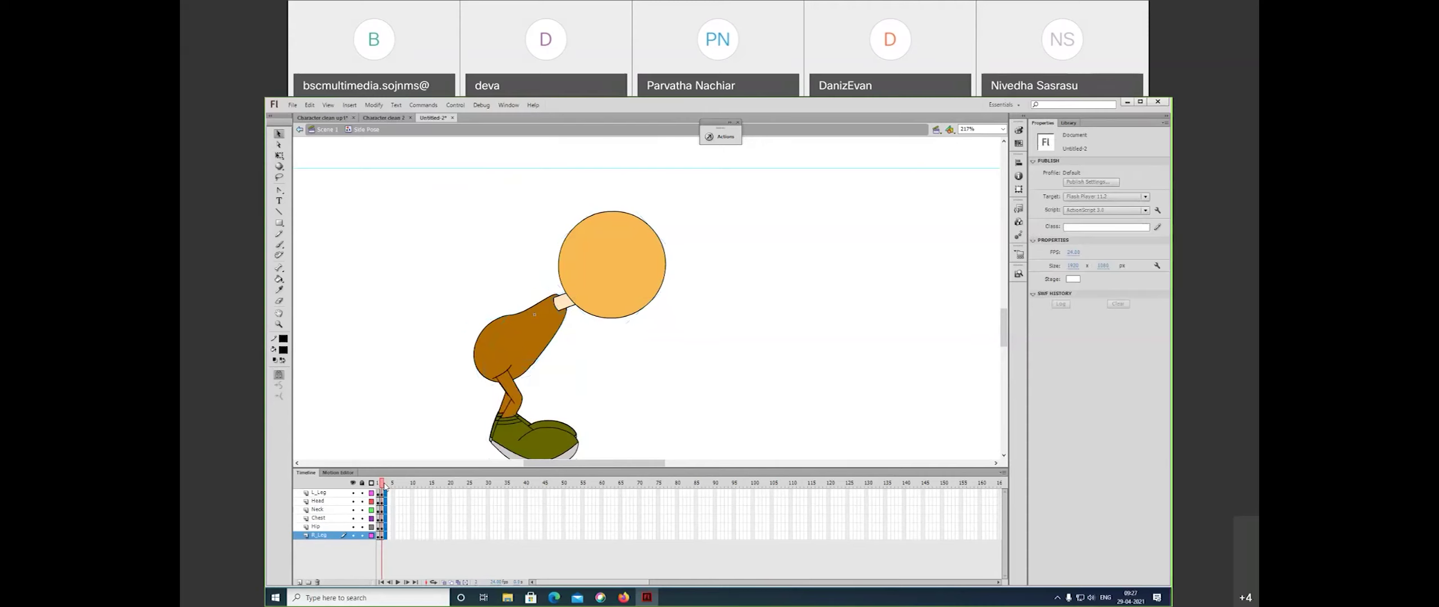
drag(384, 497, 383, 538)
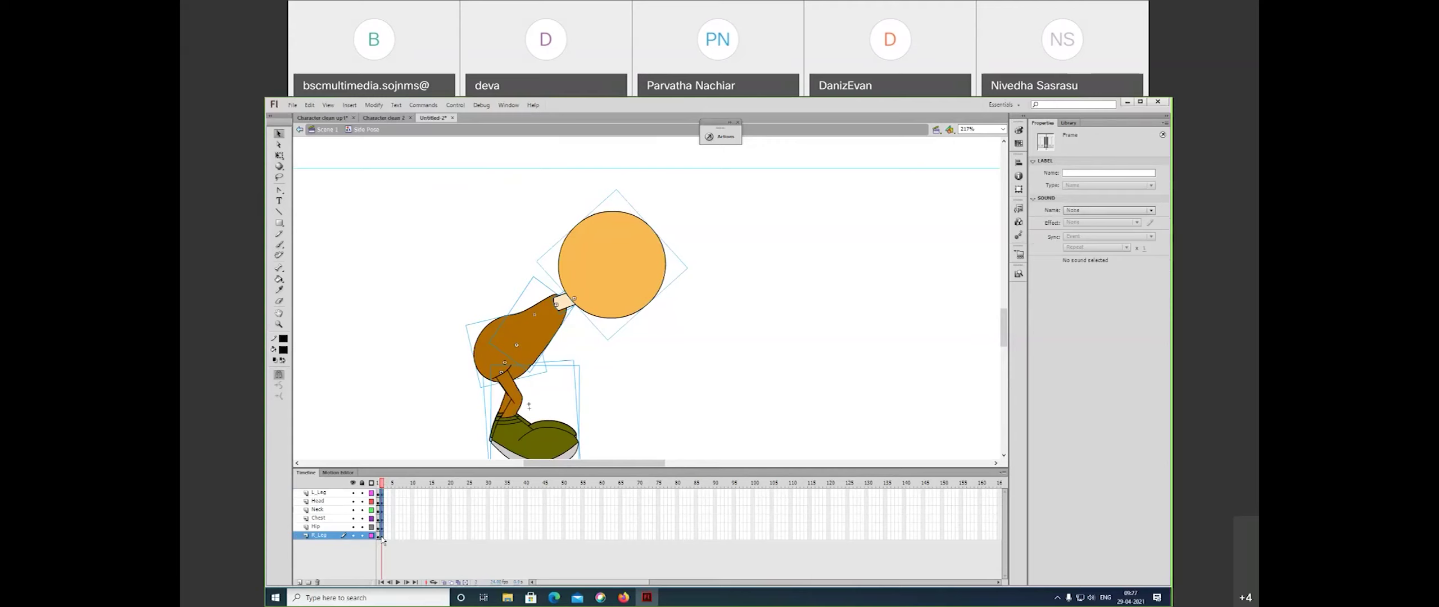
click(394, 551)
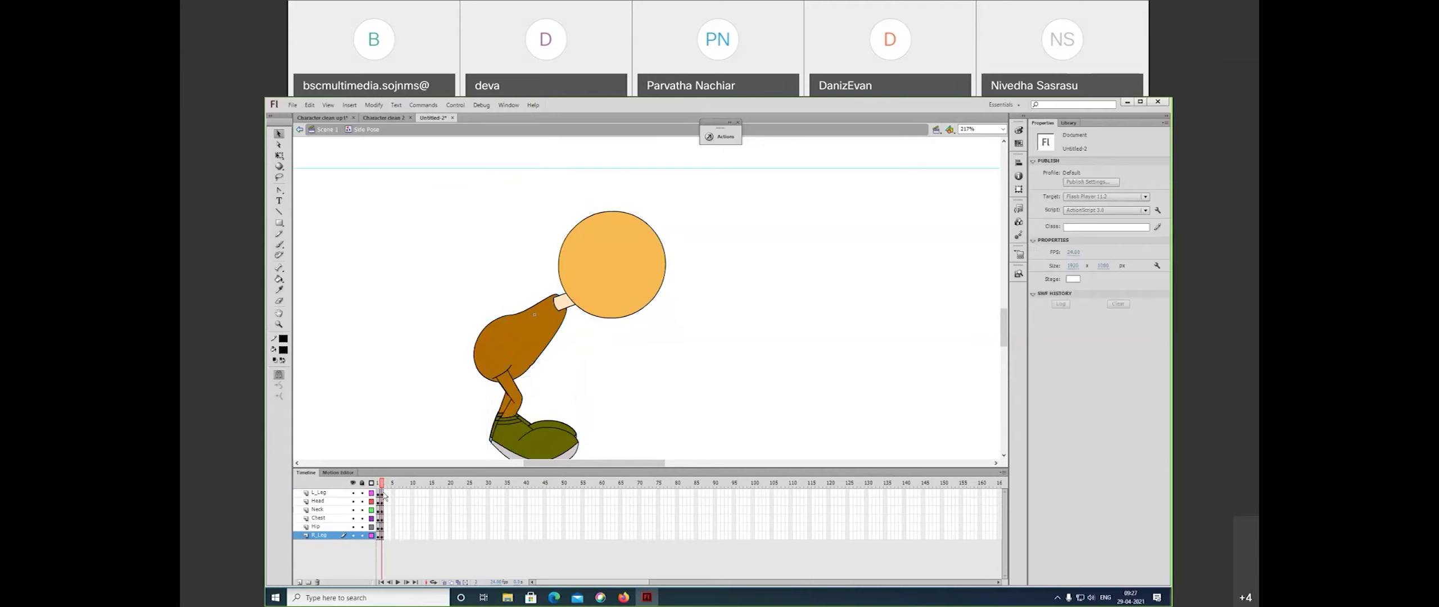
drag(380, 536, 381, 538)
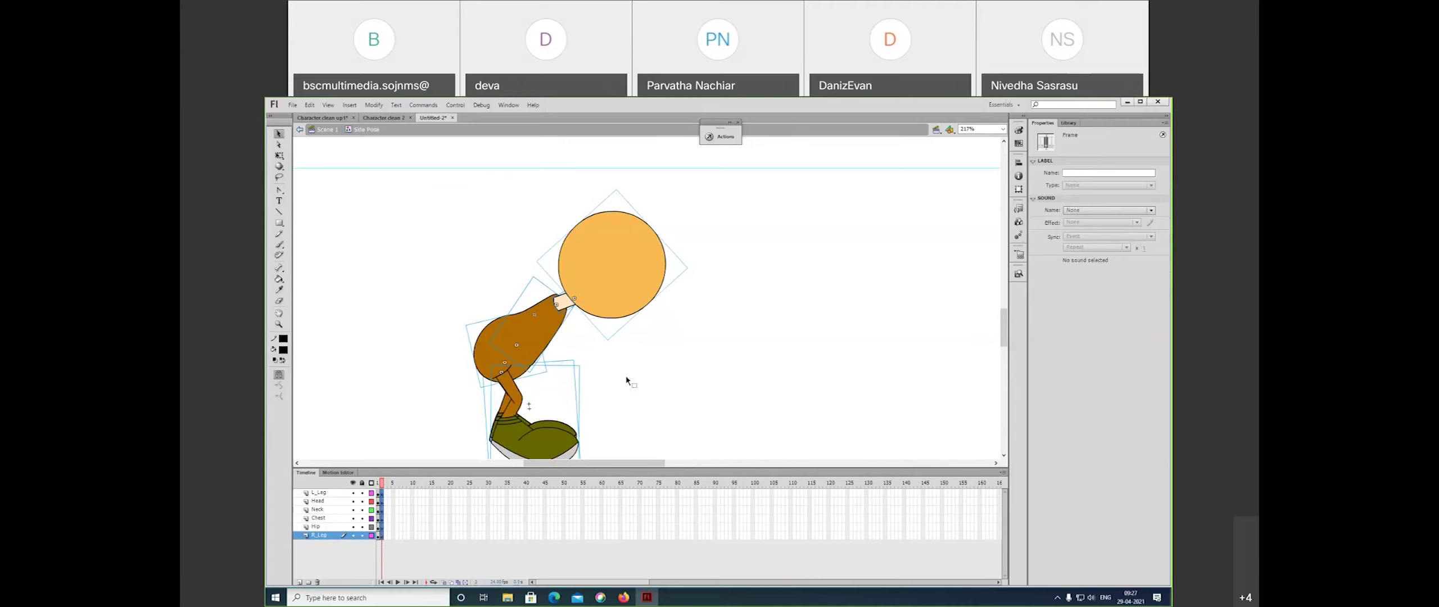
double_click(626, 381)
click(530, 363)
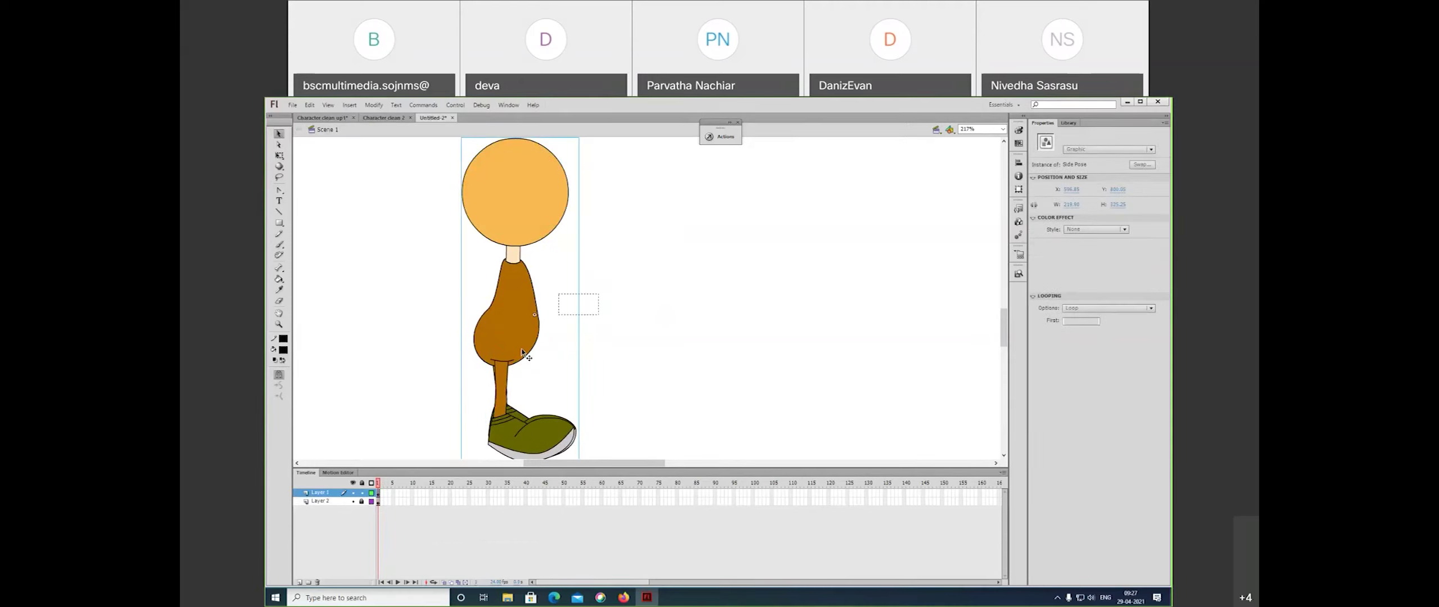
double_click(523, 353)
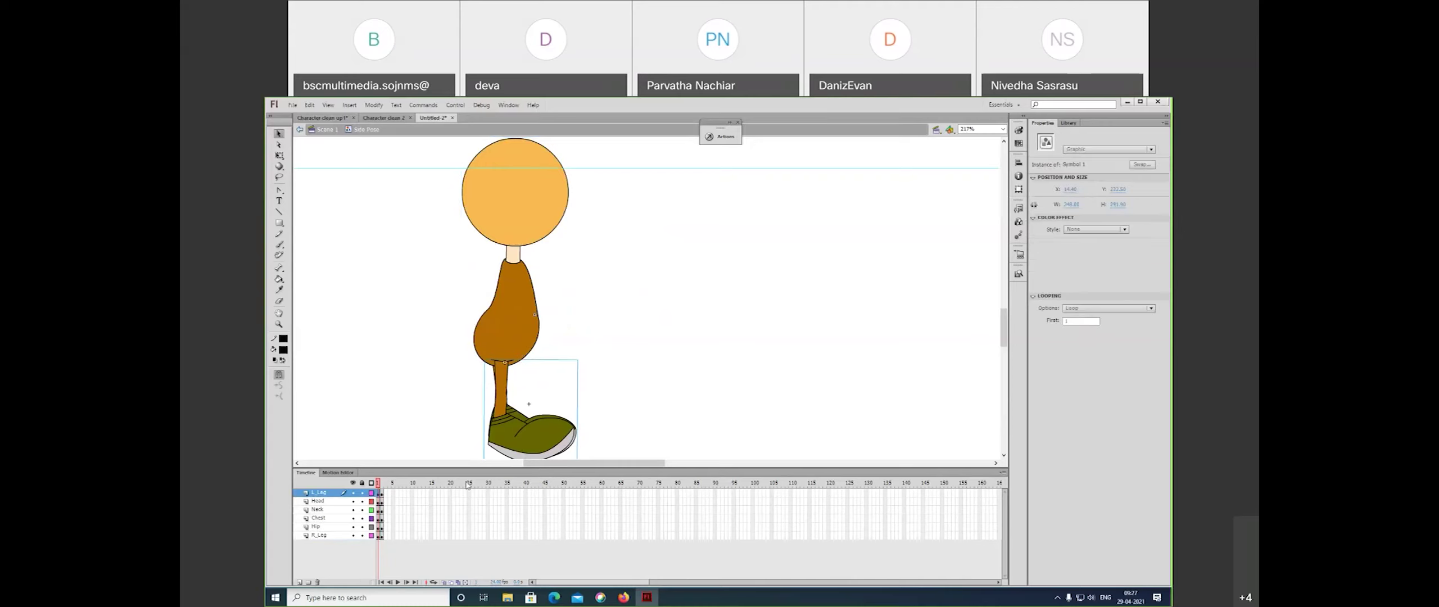
- Insert keyframes on frame 3 for all body layers of the side pose, starting from the crouch on frame 2
click(382, 483)
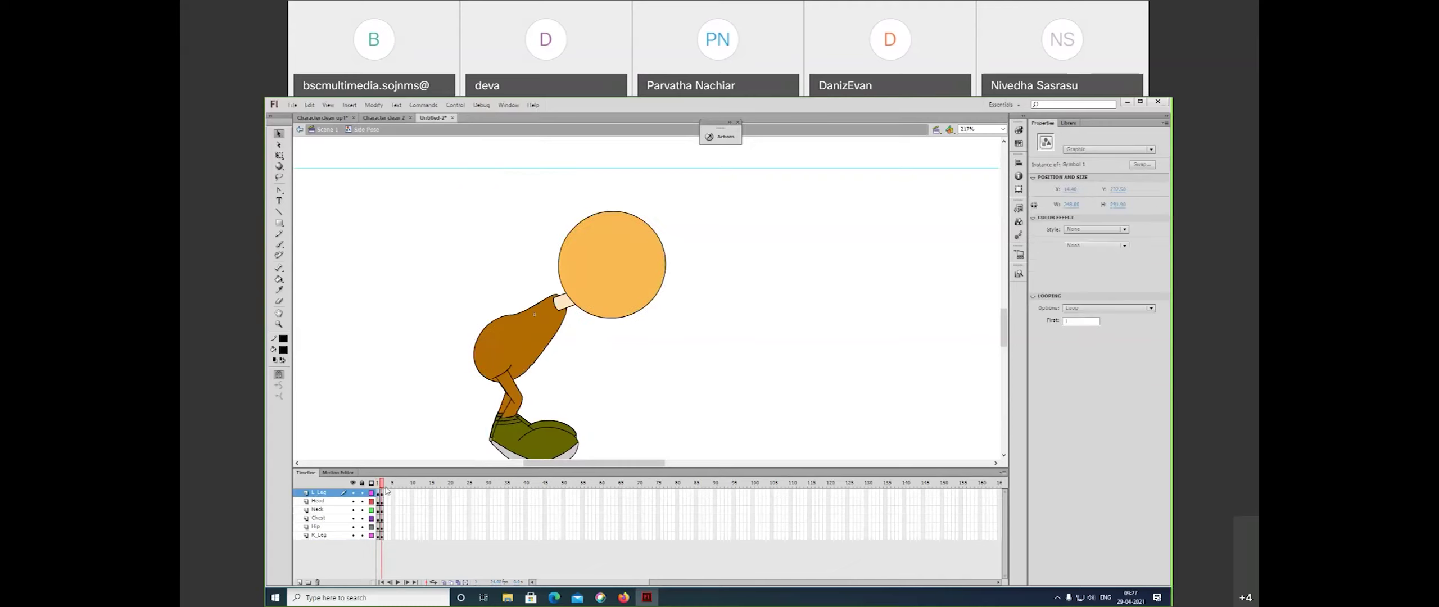
drag(382, 493, 383, 542)
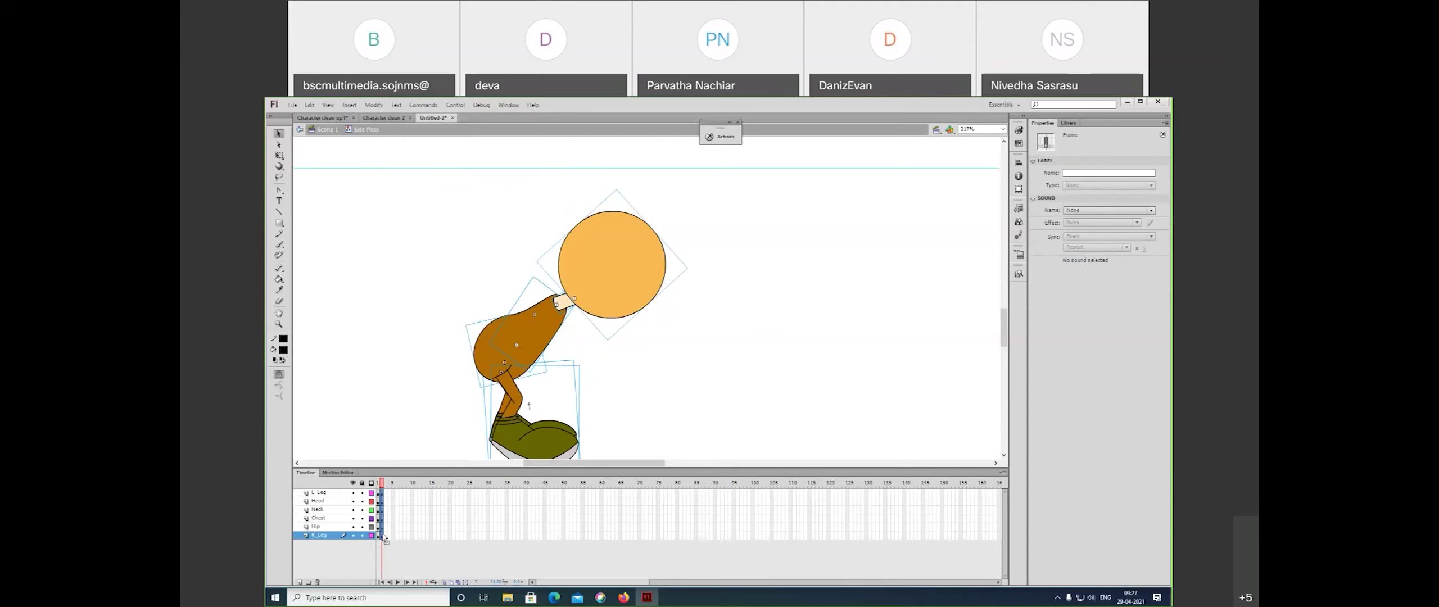
key(F5)
drag(385, 494, 385, 536)
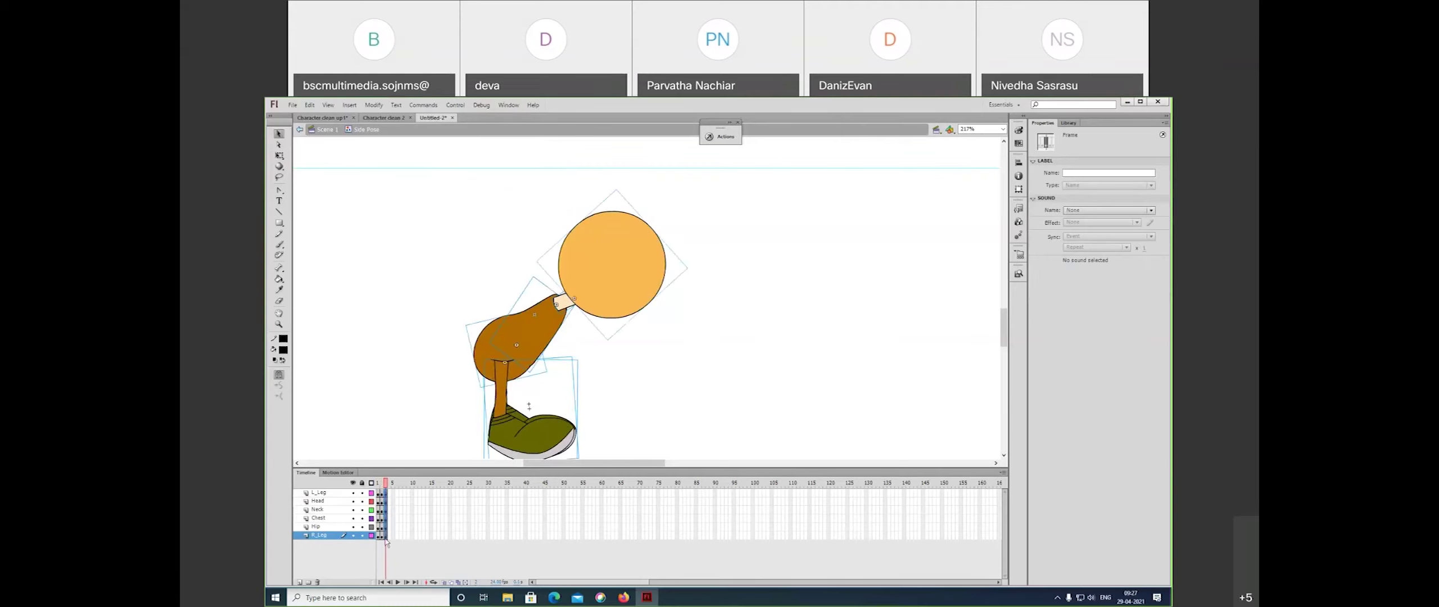
click(614, 407)
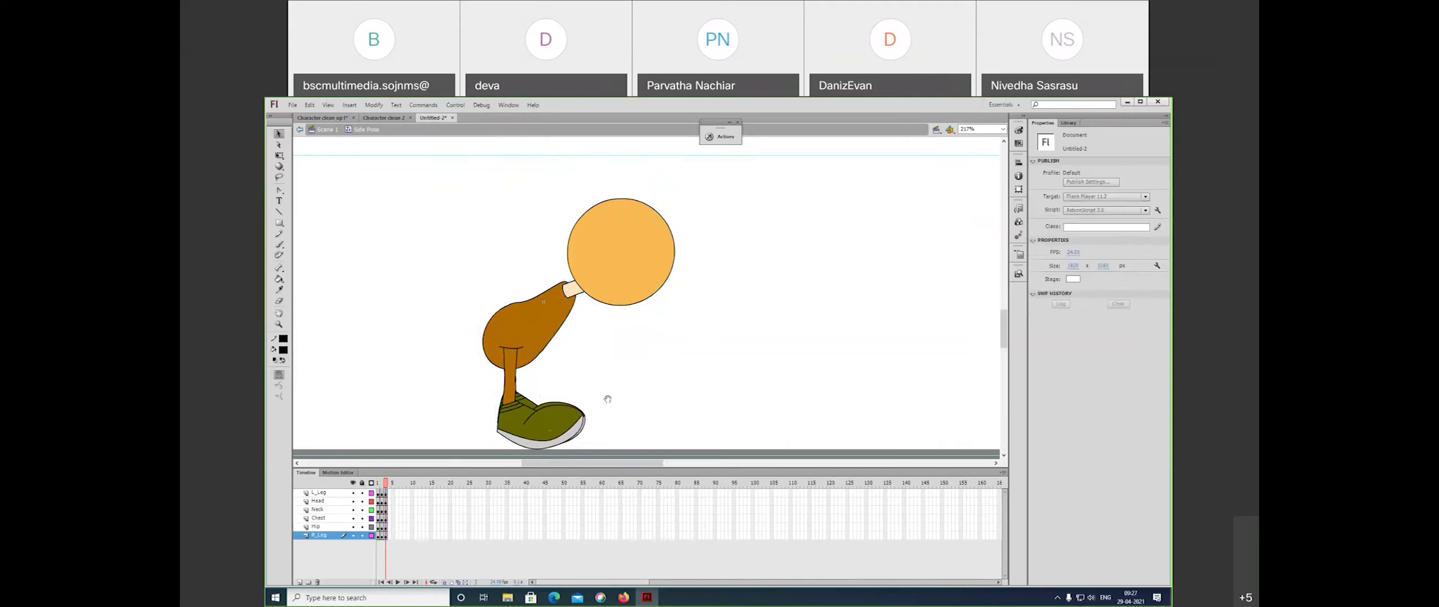
- Insert keyframes on frame 3 for all layers inside both leg symbols, and return to the side pose symbol
double_click(550, 433)
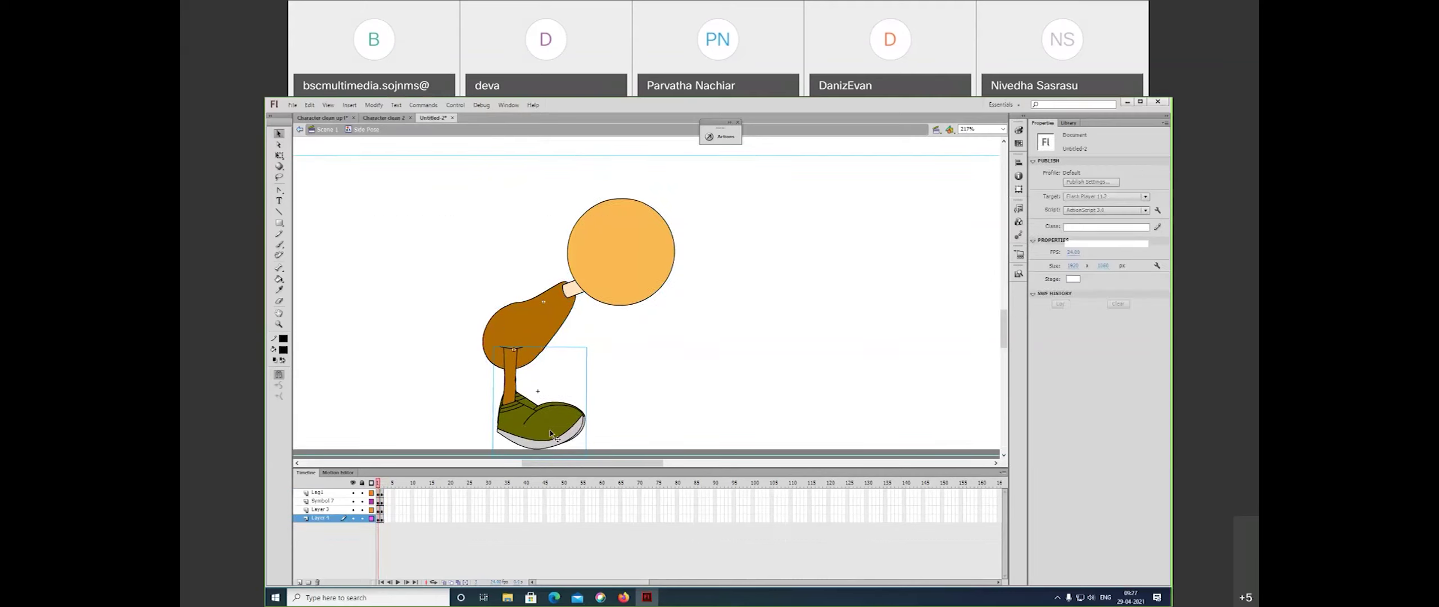
drag(386, 493, 386, 521)
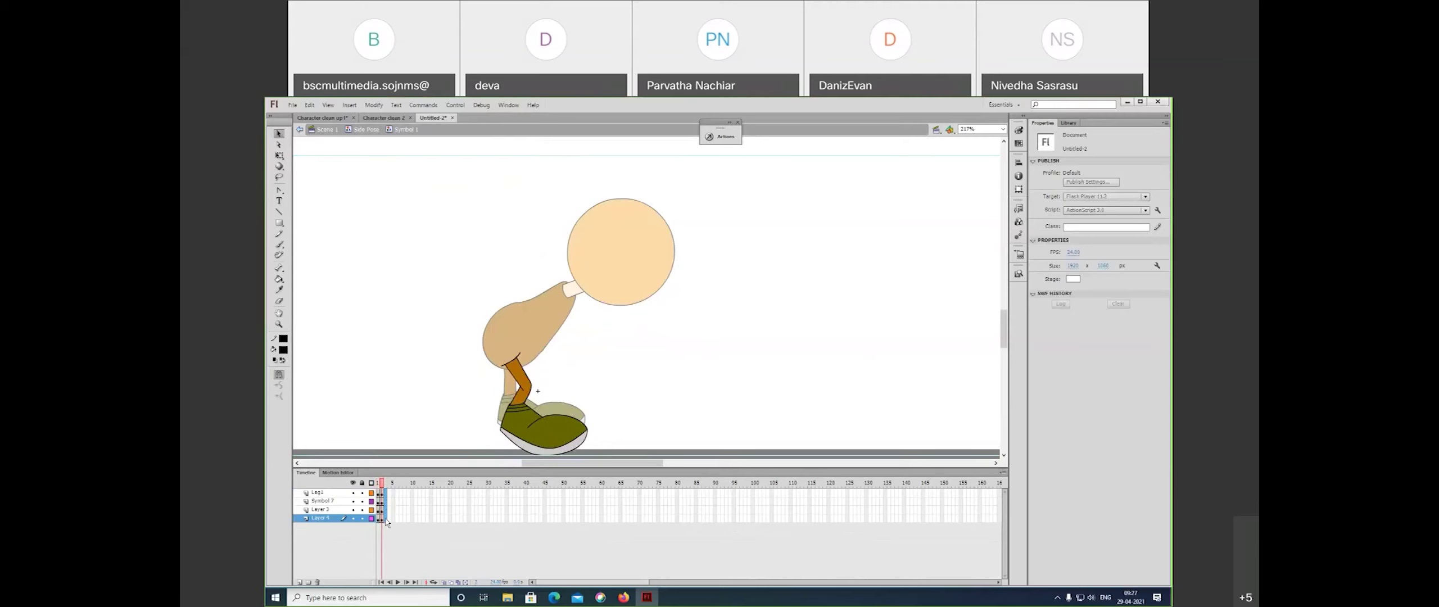
key(F6)
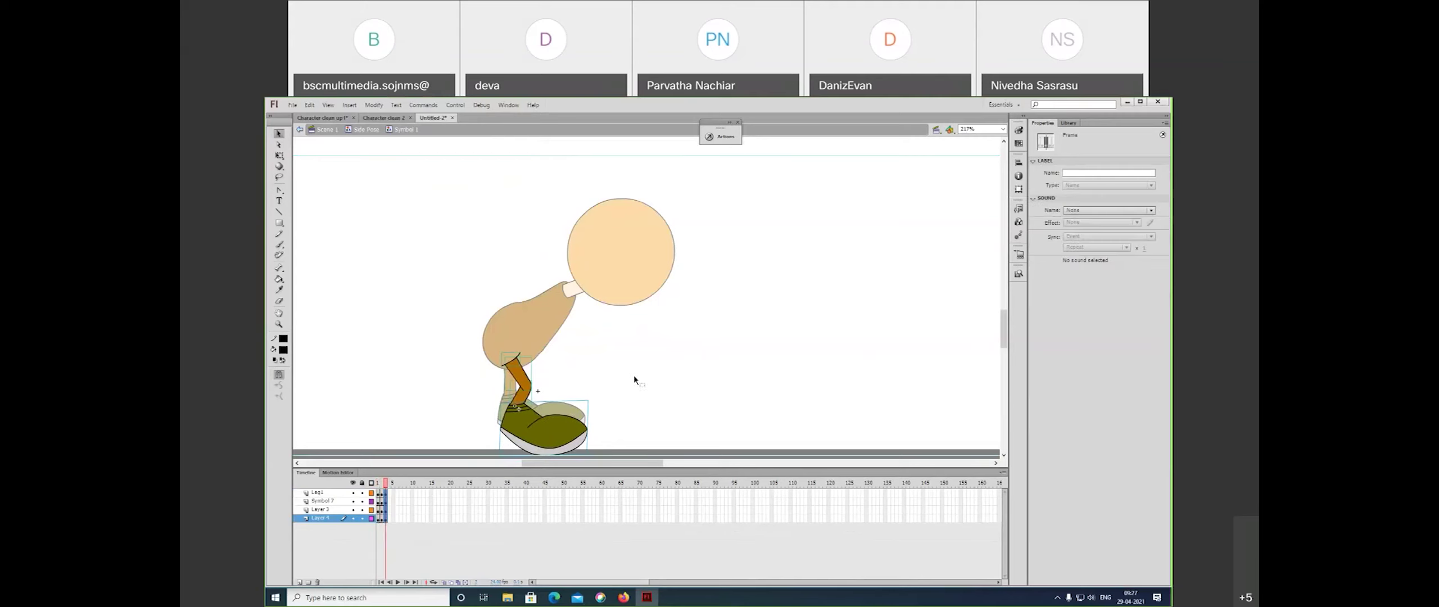
double_click(634, 376)
click(528, 401)
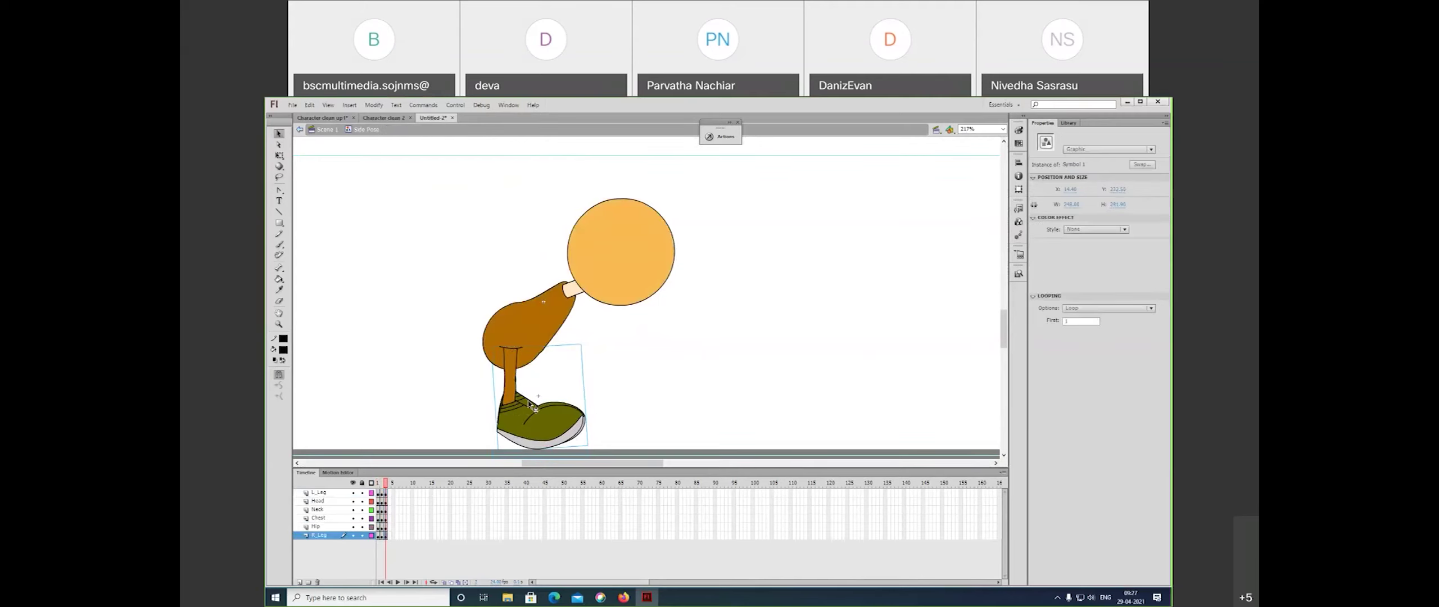
double_click(528, 402)
click(385, 518)
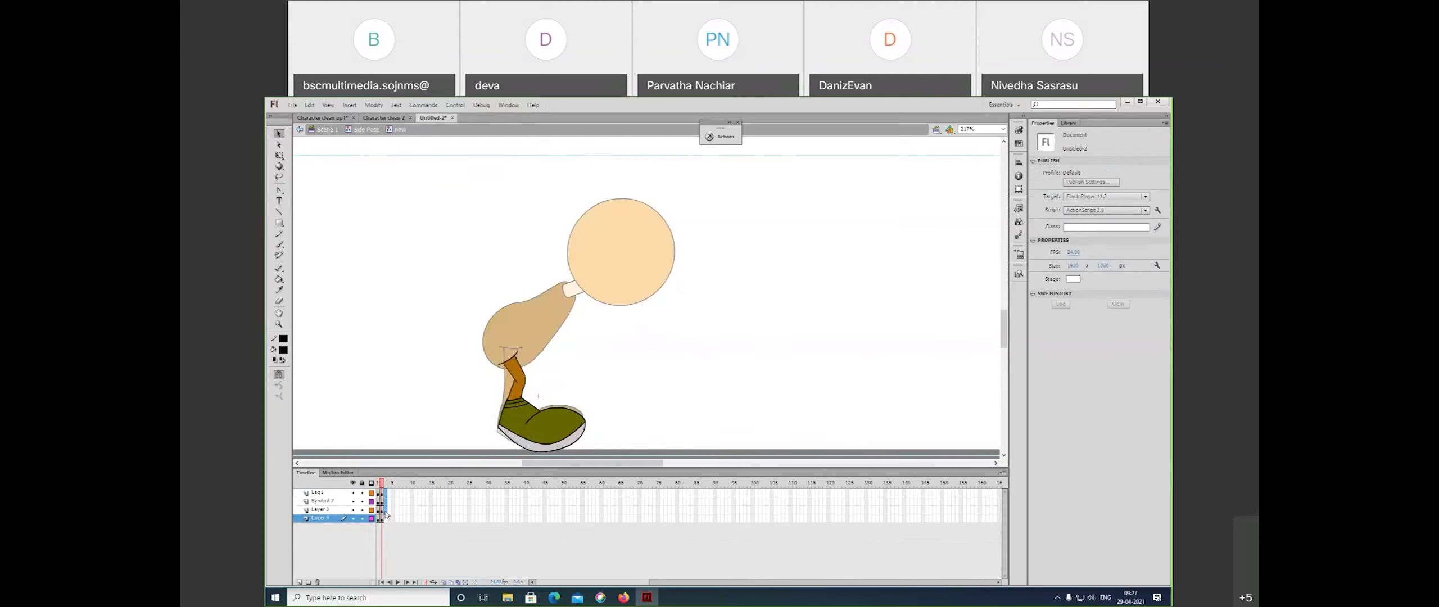
double_click(616, 394)
- Synchronize the symbols across frames 1 to 3 on all body layers and compare the three poses
drag(386, 482, 378, 533)
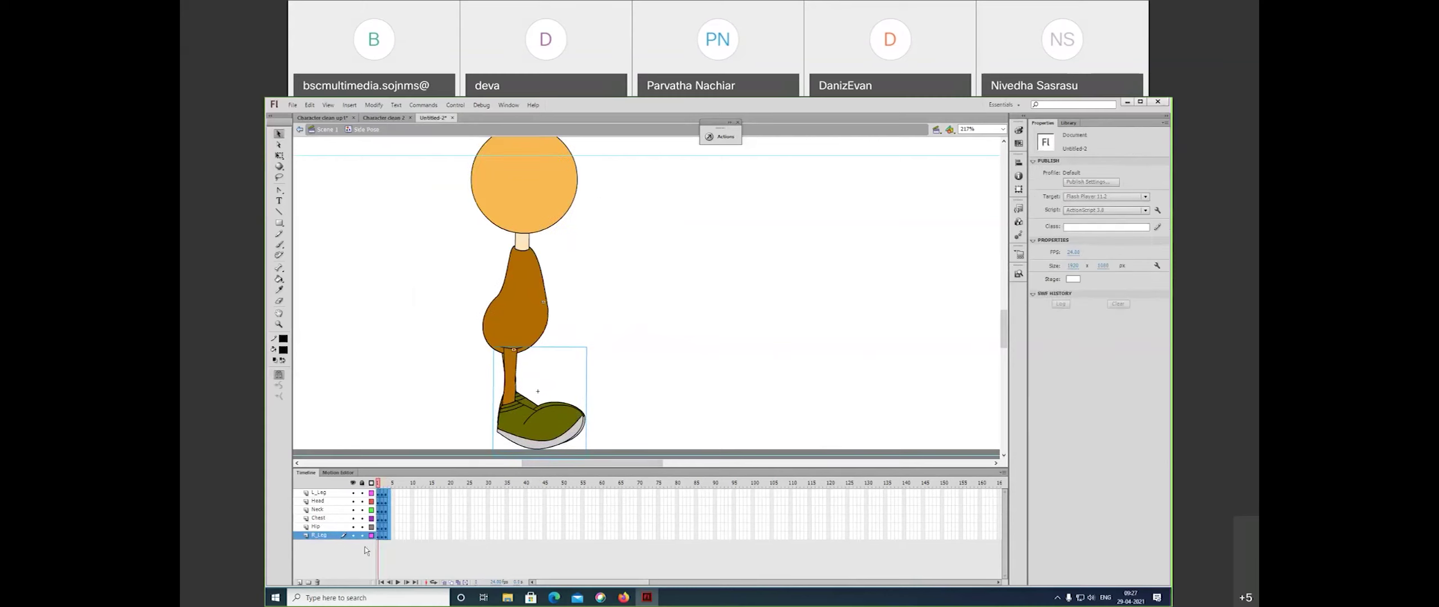
right_click(378, 533)
click(427, 509)
click(379, 484)
drag(386, 486, 383, 488)
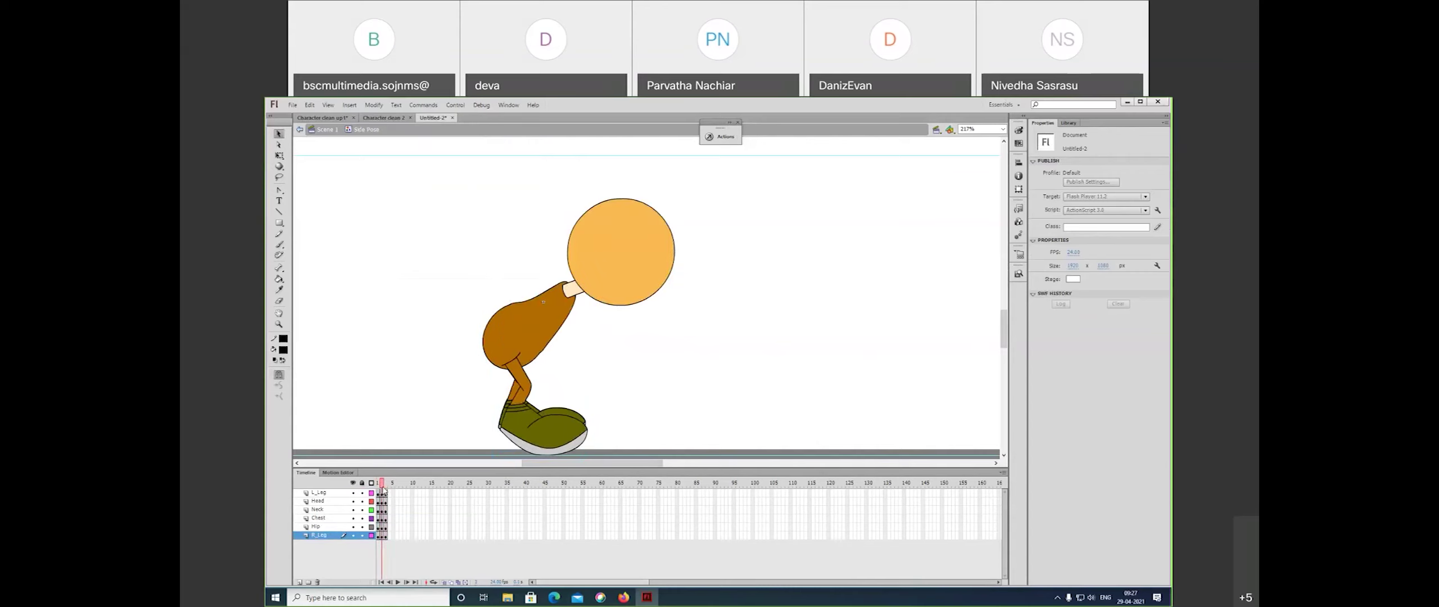
click(386, 488)
drag(387, 488, 385, 486)
- Select the whole character on frame 3 and move it high above the ground line and slightly forward
key(ctrl+minus)
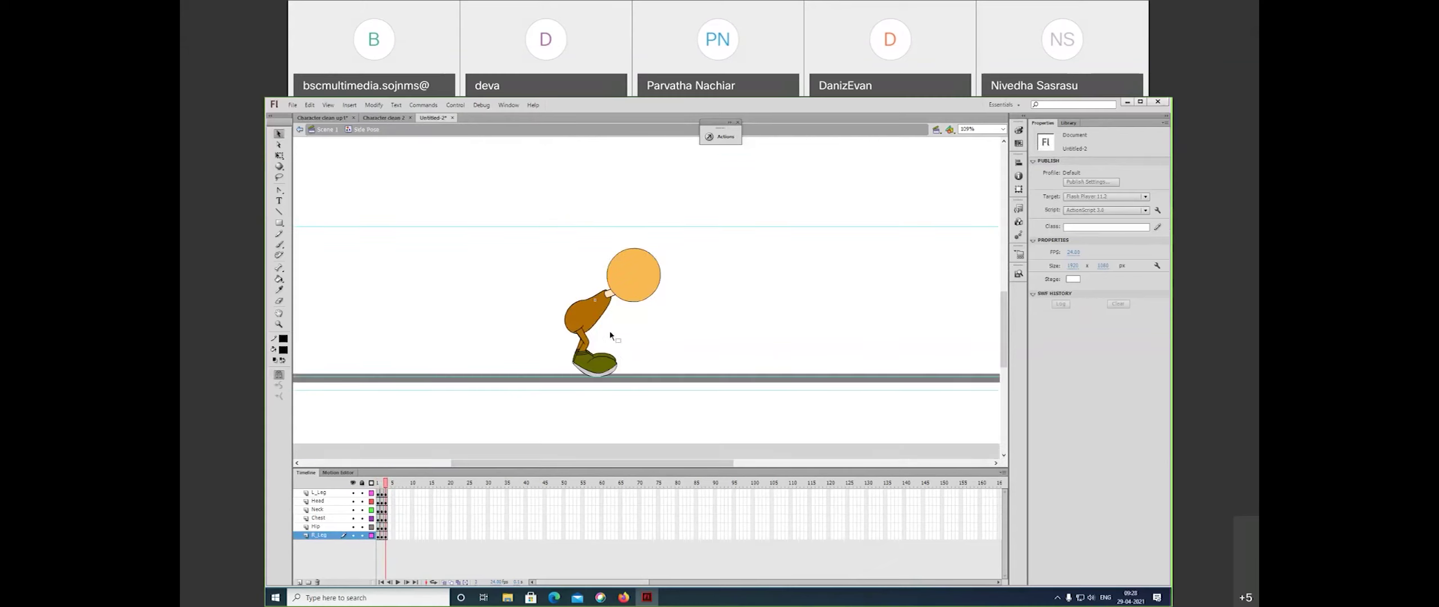
drag(675, 305, 684, 356)
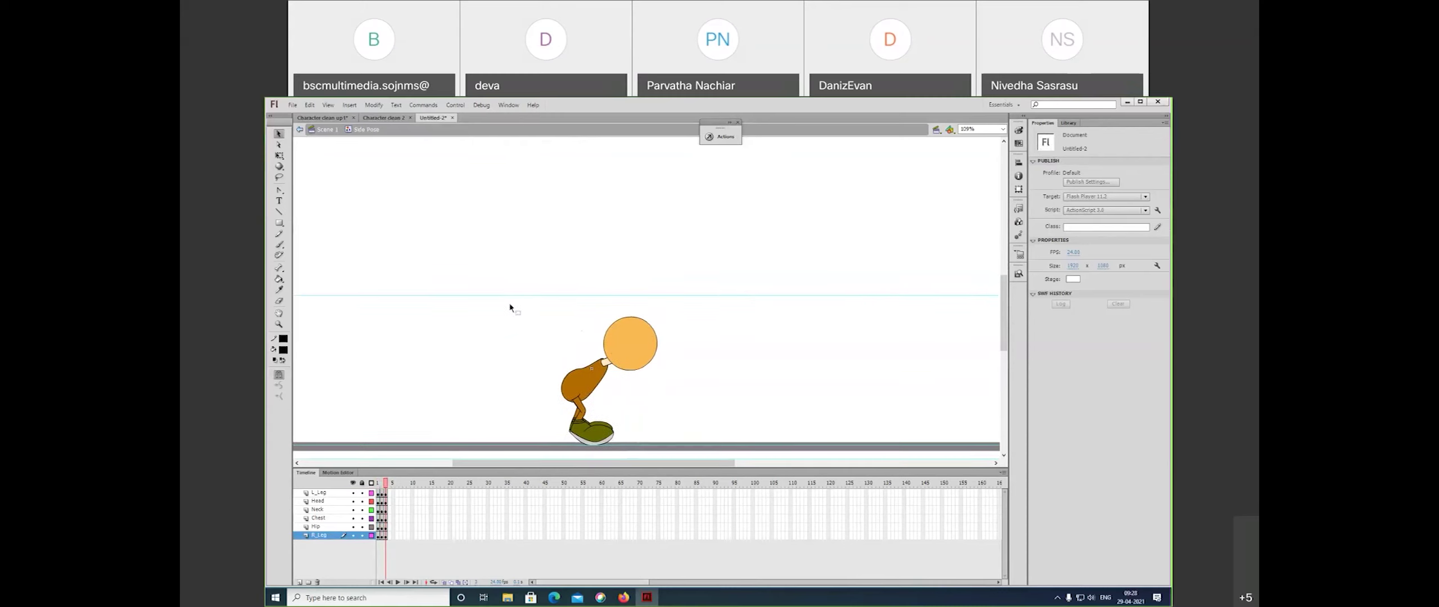
drag(532, 307, 674, 427)
key(shift+Up)
key(shift+Up)
key(shift+Up)
key(shift+Up)
key(shift+Up)
key(shift+Up)
key(shift+Up)
key(shift+Up)
key(shift+Up)
key(shift+Up)
key(shift+Up)
key(shift+Up)
key(shift+Up)
key(shift+Up)
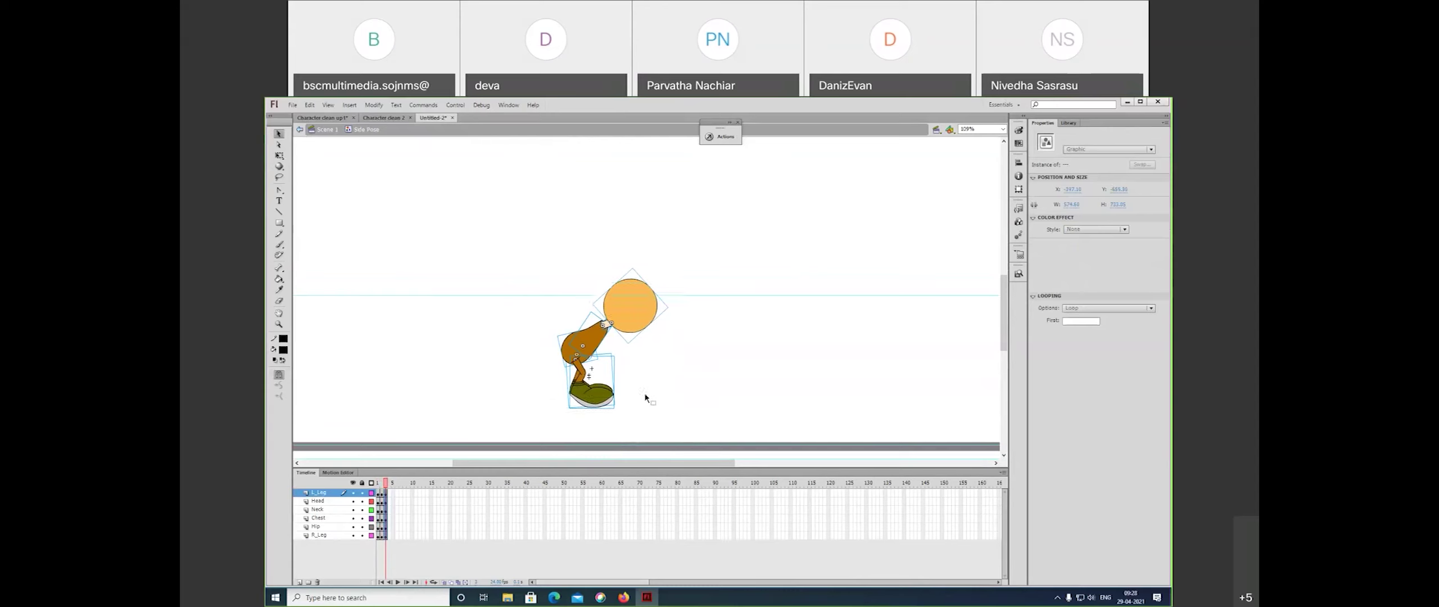
key(shift+Right)
key(shift+Right)
key(shift+Up)
key(shift+Up)
key(shift+Up)
key(shift+Up)
key(shift+Up)
key(shift+Up)
key(shift+Up)
key(shift+Up)
key(shift+Up)
key(shift+Up)
key(shift+Up)
key(shift+Up)
key(shift+Up)
key(shift+Up)
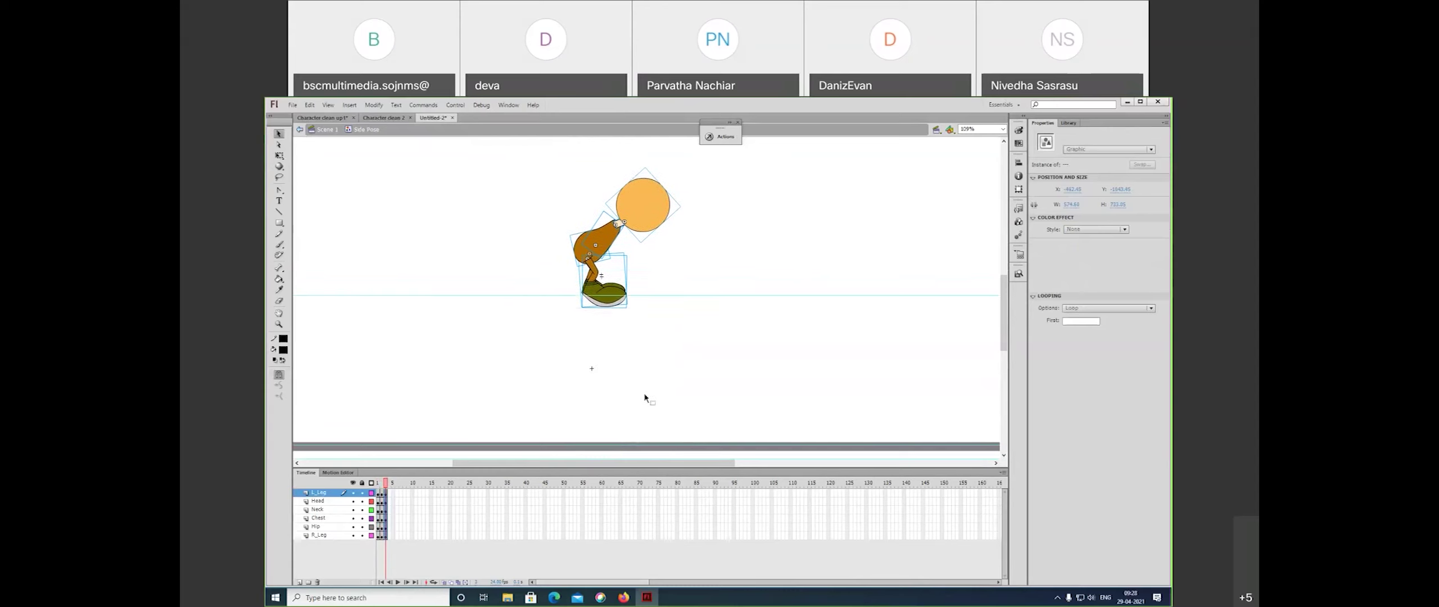
key(ctrl+minus)
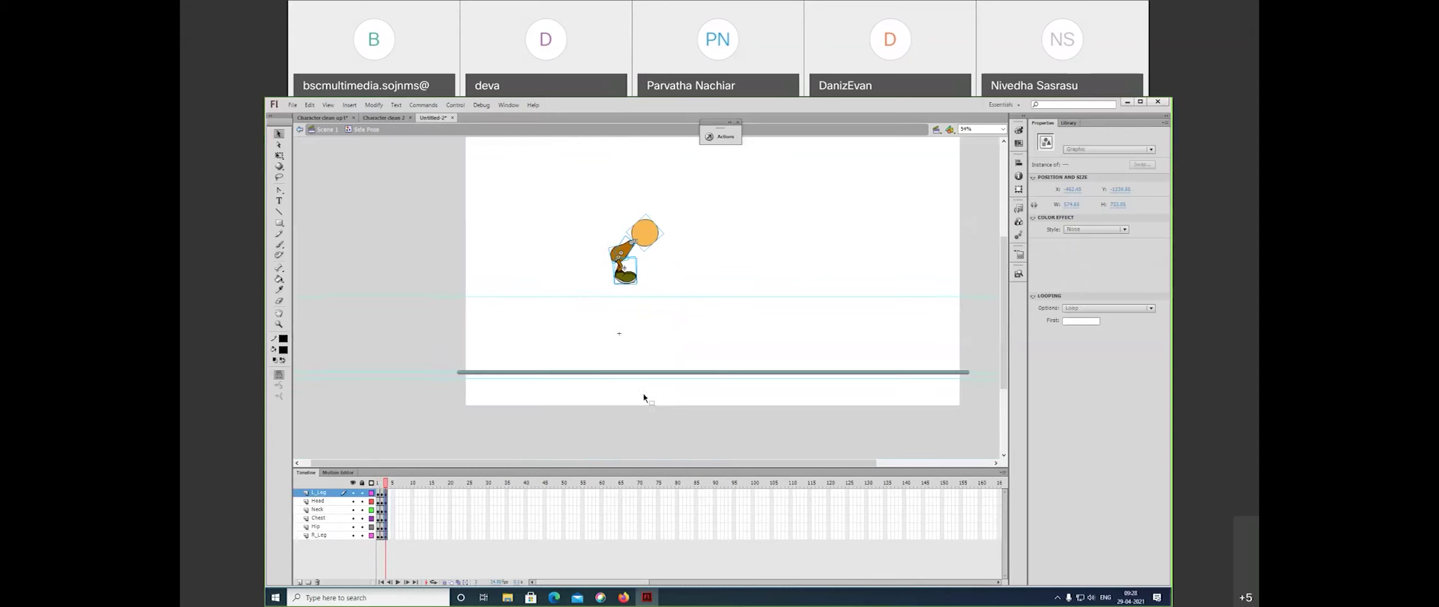
key(shift+Up)
key(shift+Up)
key(shift+Up)
key(shift+Up)
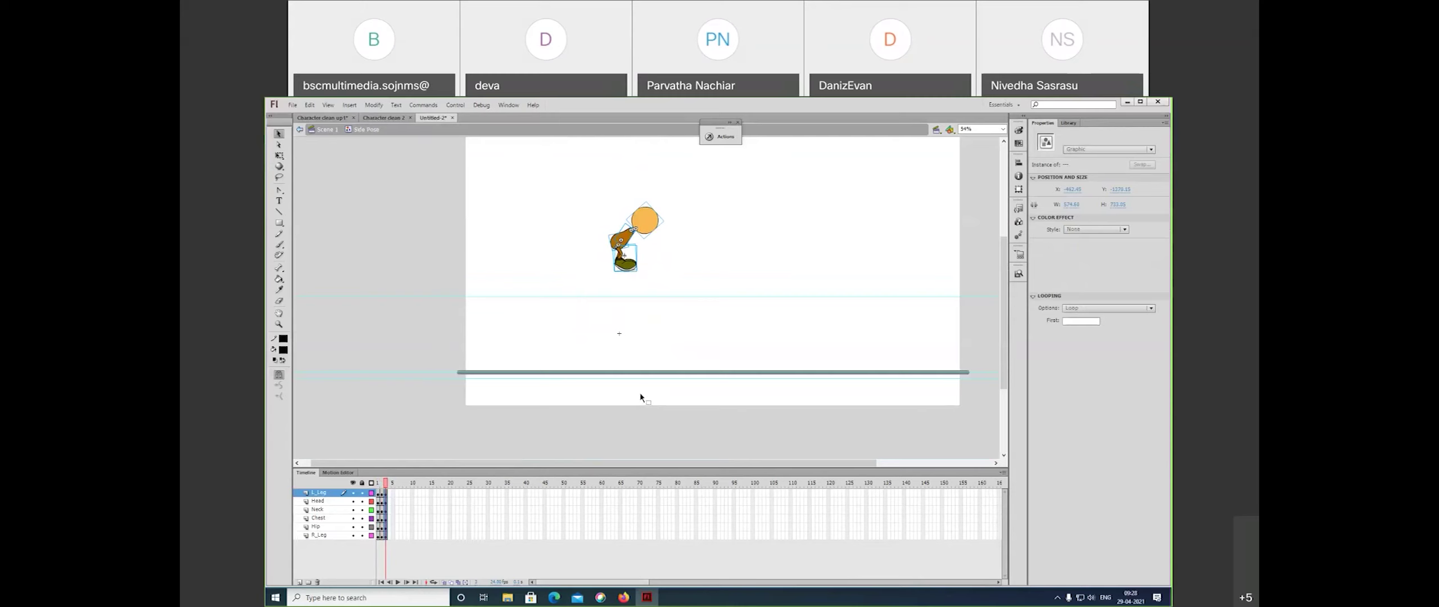
key(shift+Up)
key(shift+Up)
key(shift+Up)
key(shift+Up)
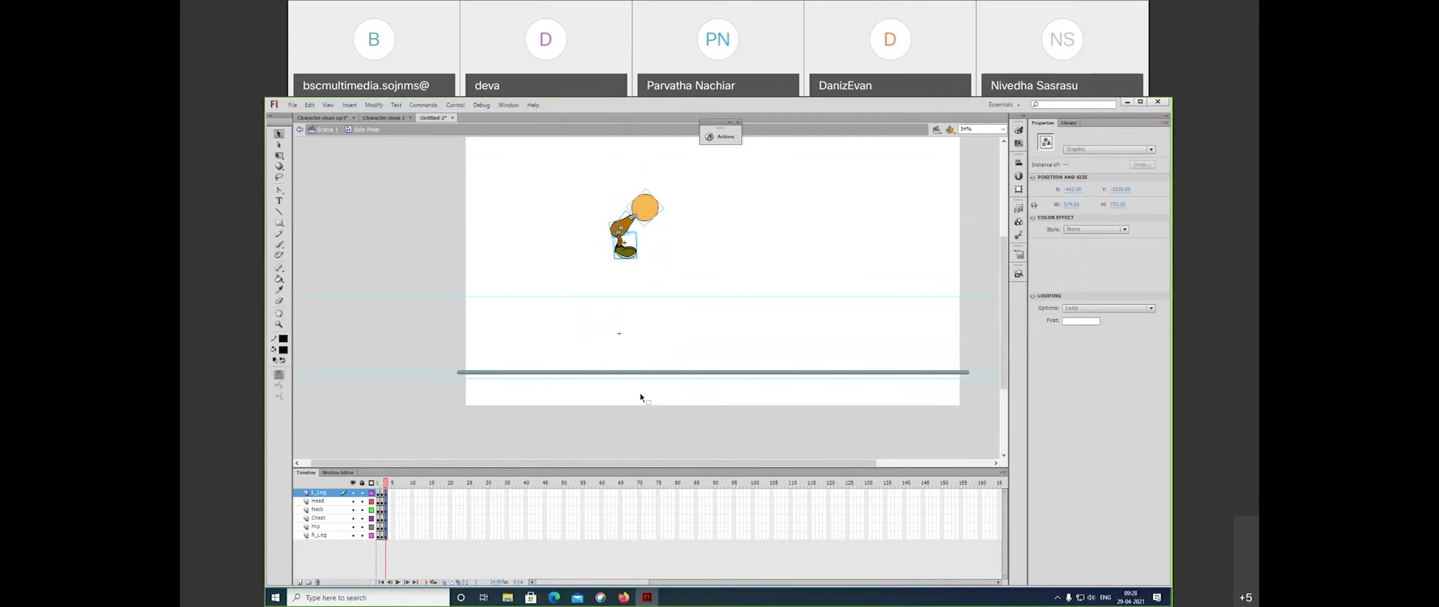
- Select the torso, neck and head together on frame 3 and place their rotation pivot at the hip
key(z)
click(621, 260)
key(space)
drag(676, 312, 661, 360)
key(v)
click(688, 324)
click(643, 289)
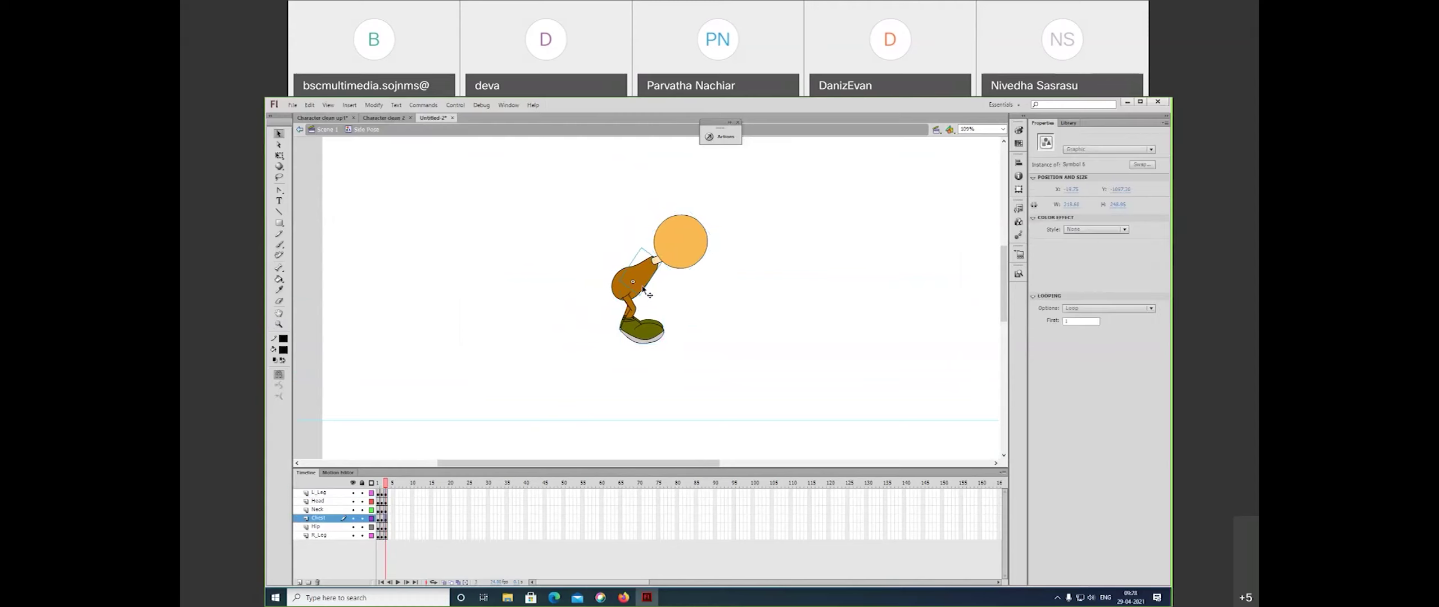
click(659, 290)
key(ctrl+equal)
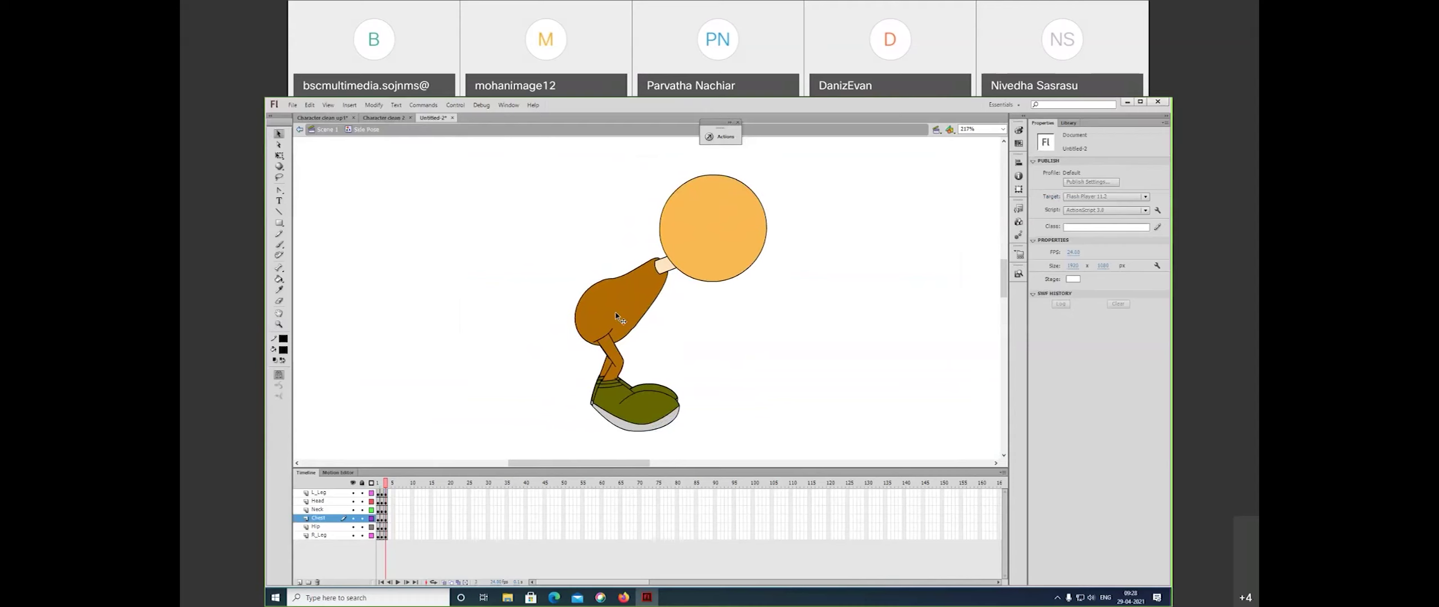
click(654, 282)
shift+click(664, 264)
shift+click(689, 252)
key(q)
drag(678, 252, 601, 325)
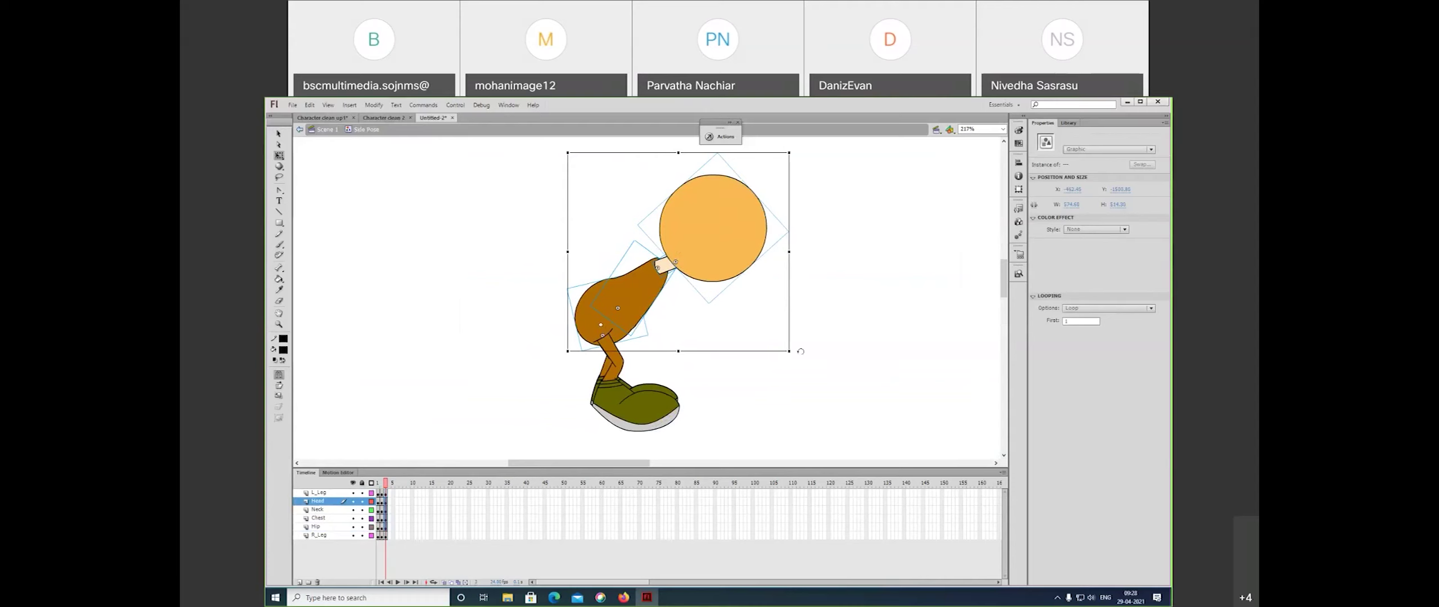
- Rotate the selected upper body upright about the hip and nudge it slightly forward over the legs
drag(800, 351, 724, 165)
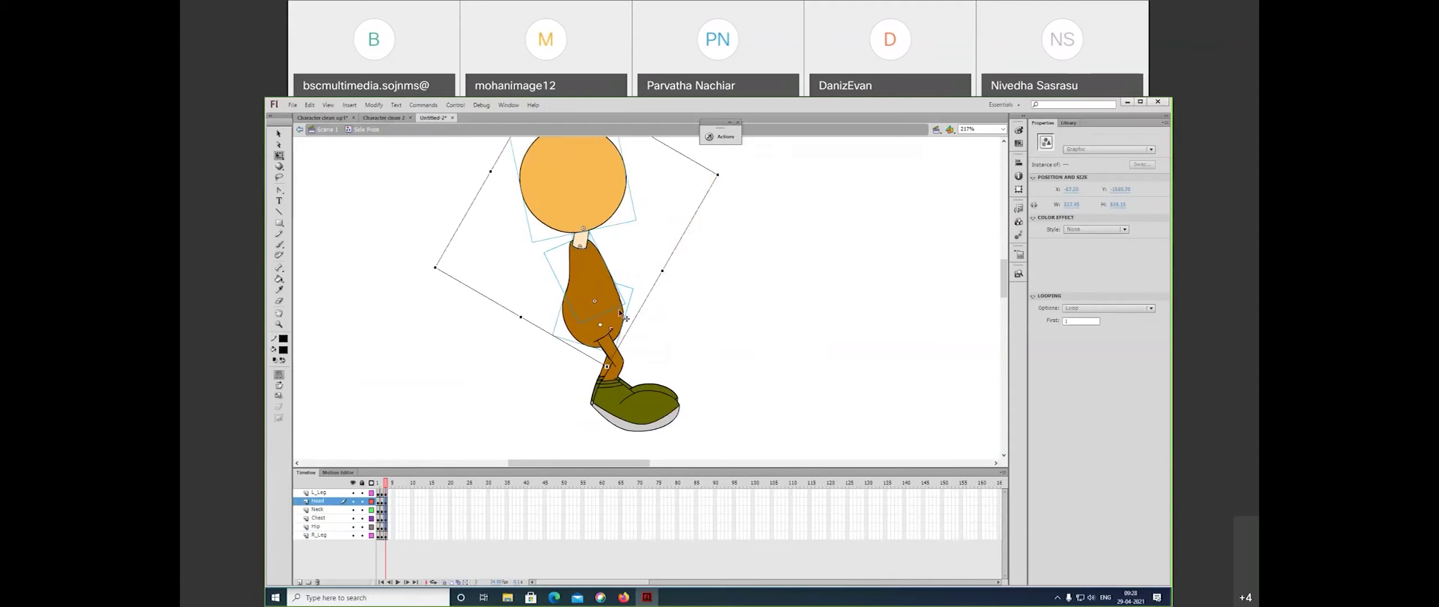
key(Right)
key(Right)
key(Right)
key(Right)
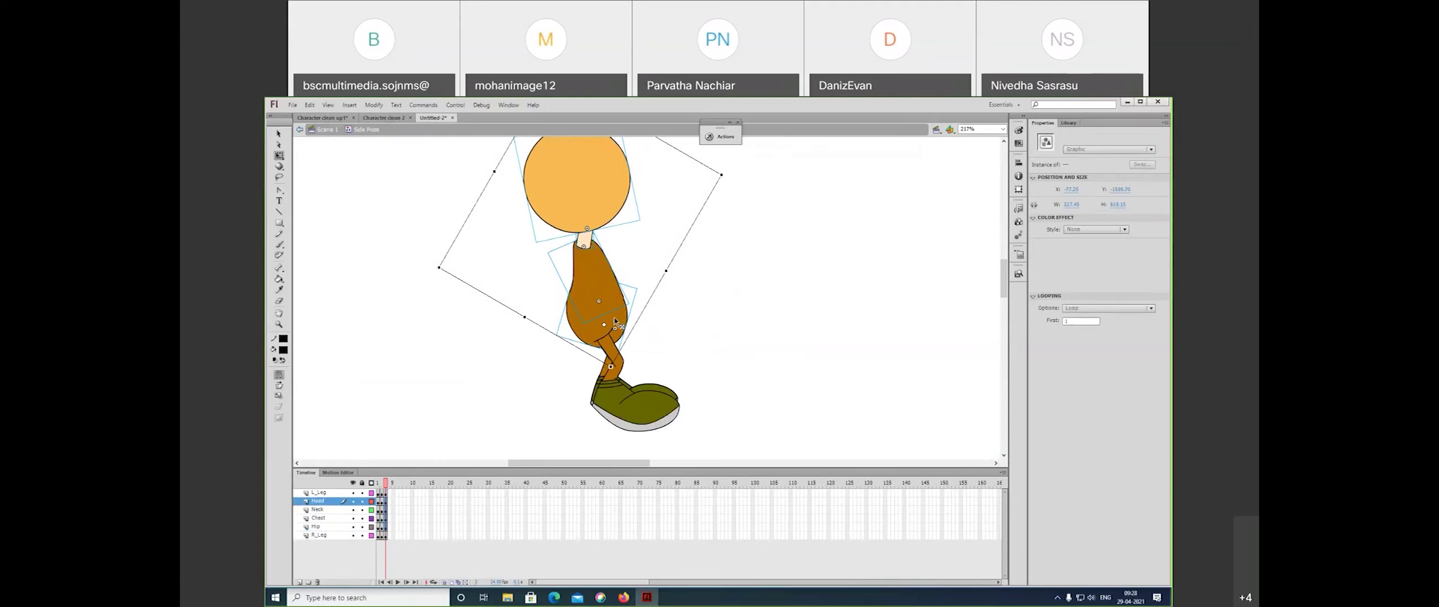
- Rotate the left leg backward and the right leg slightly forward around the hip on frame 3
click(831, 355)
click(644, 417)
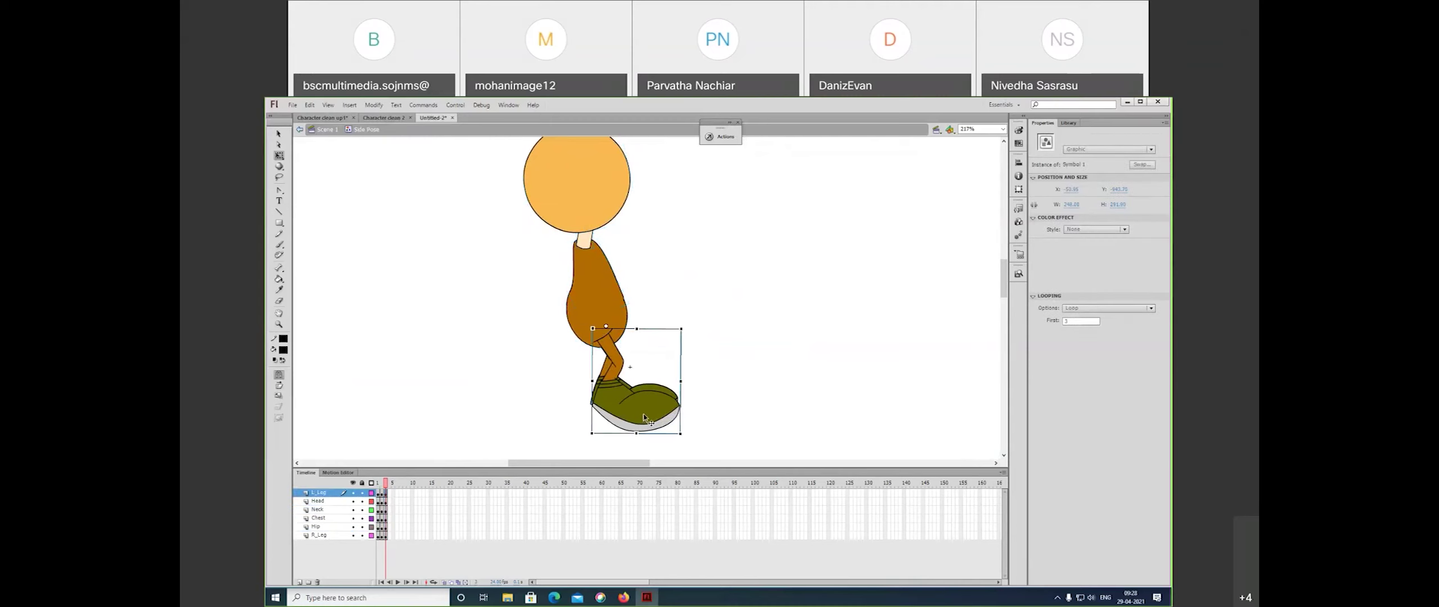
drag(682, 435, 614, 456)
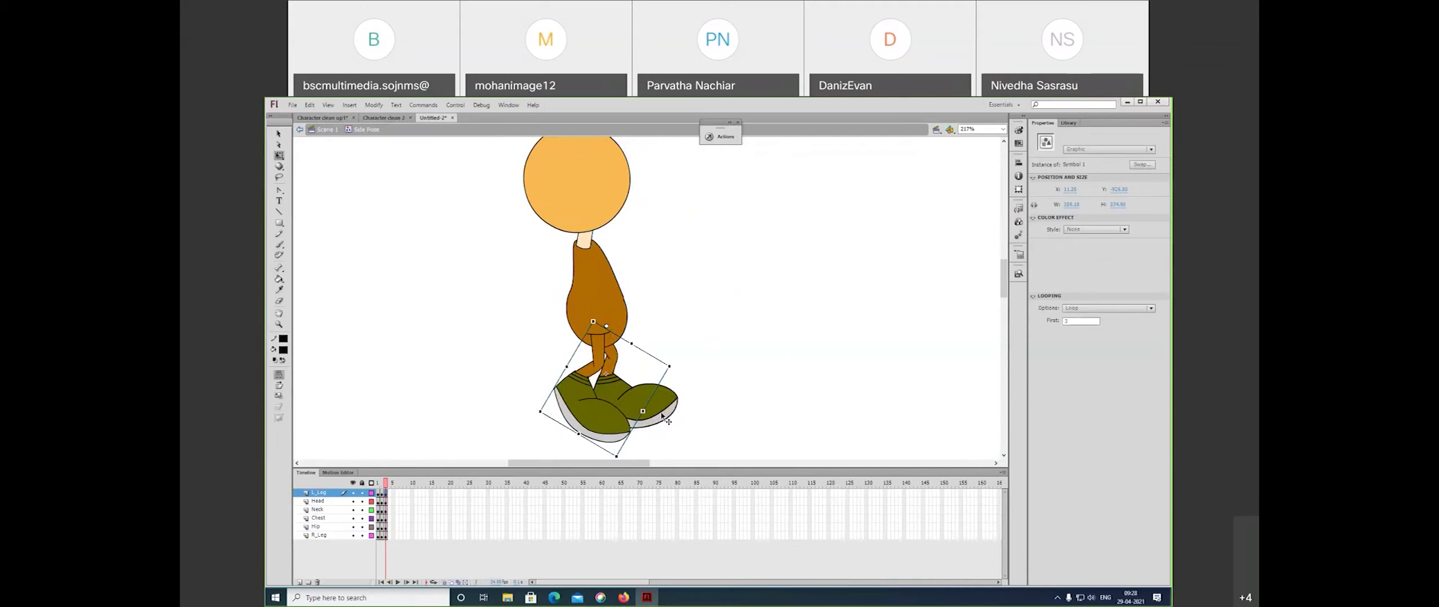
click(664, 418)
drag(690, 426, 701, 412)
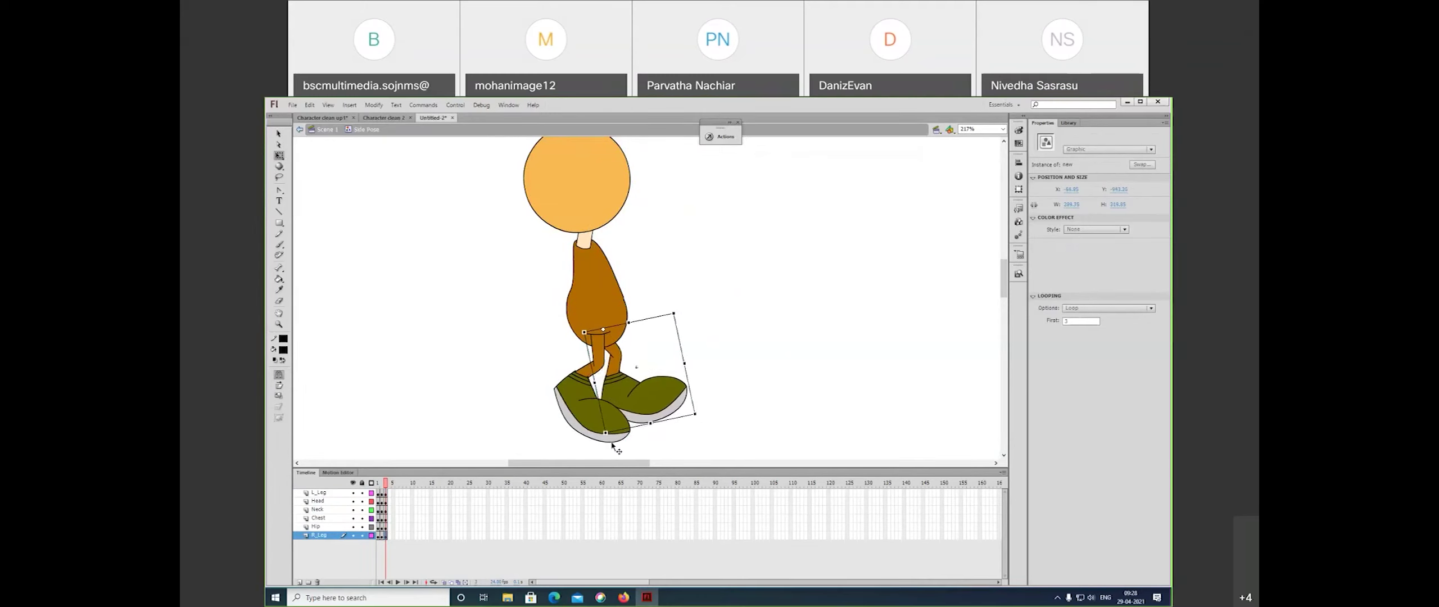
- Save the document as Jump and review the character's poses across the first three frames
key(ctrl+s)
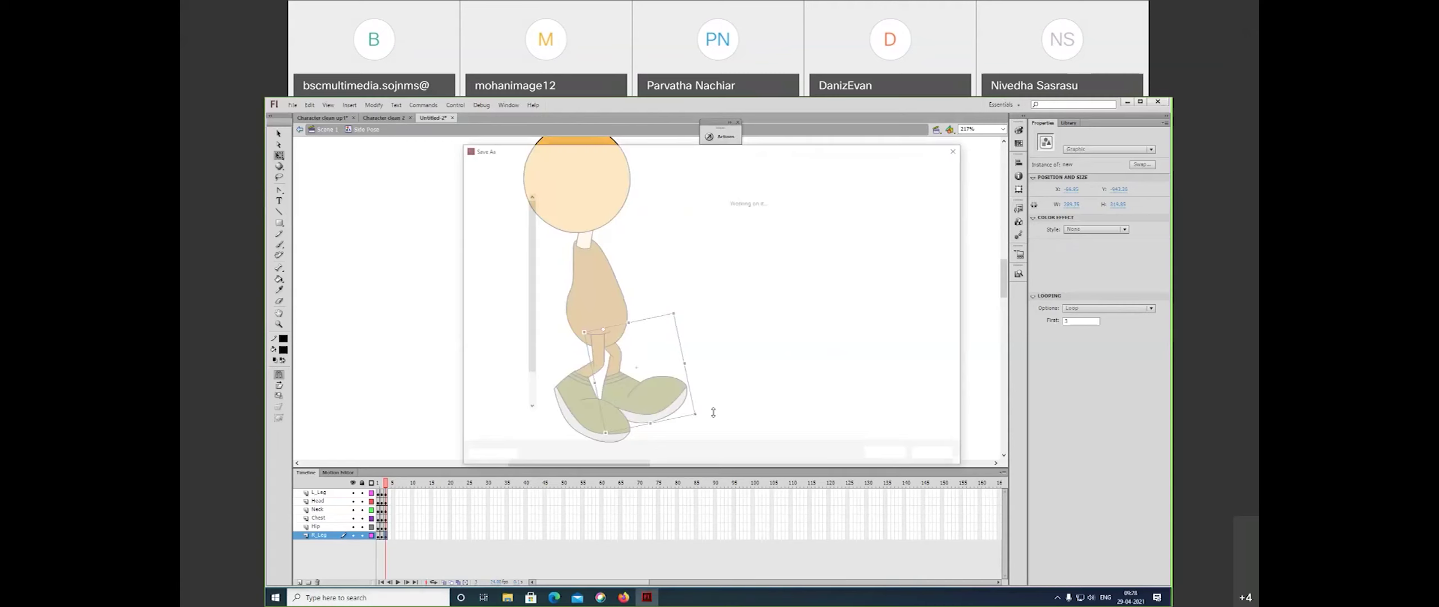
text(Jump)
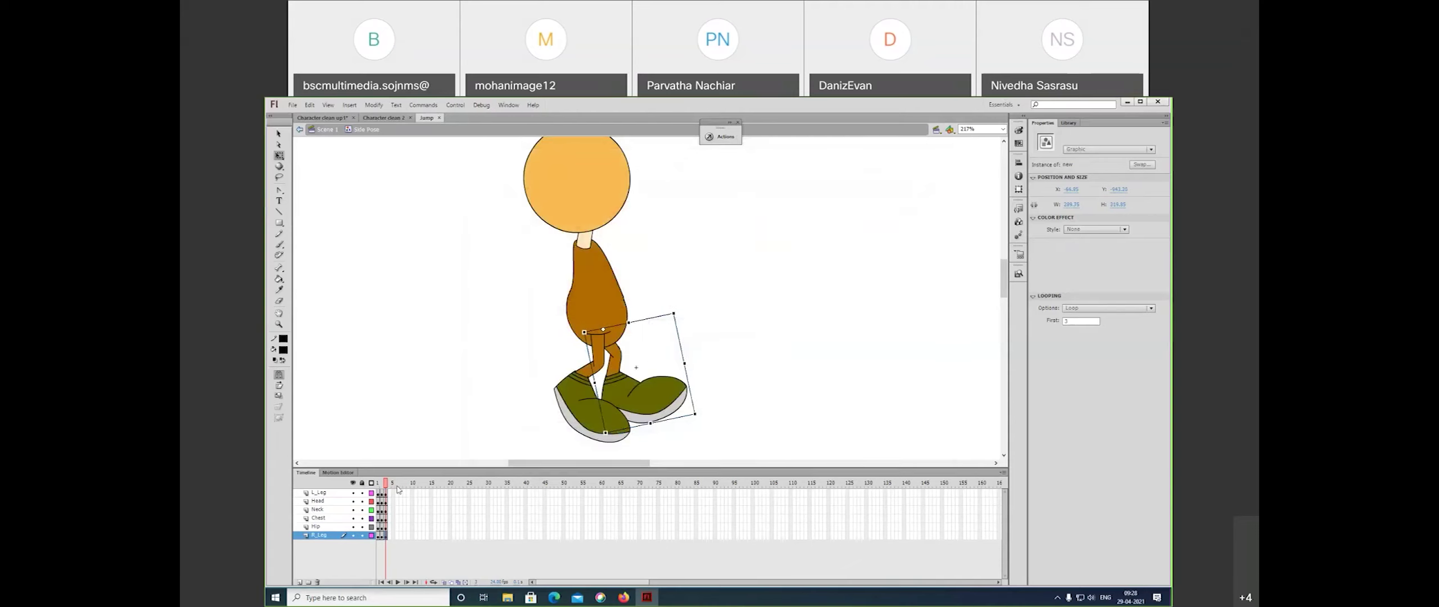
key(ctrl+minus)
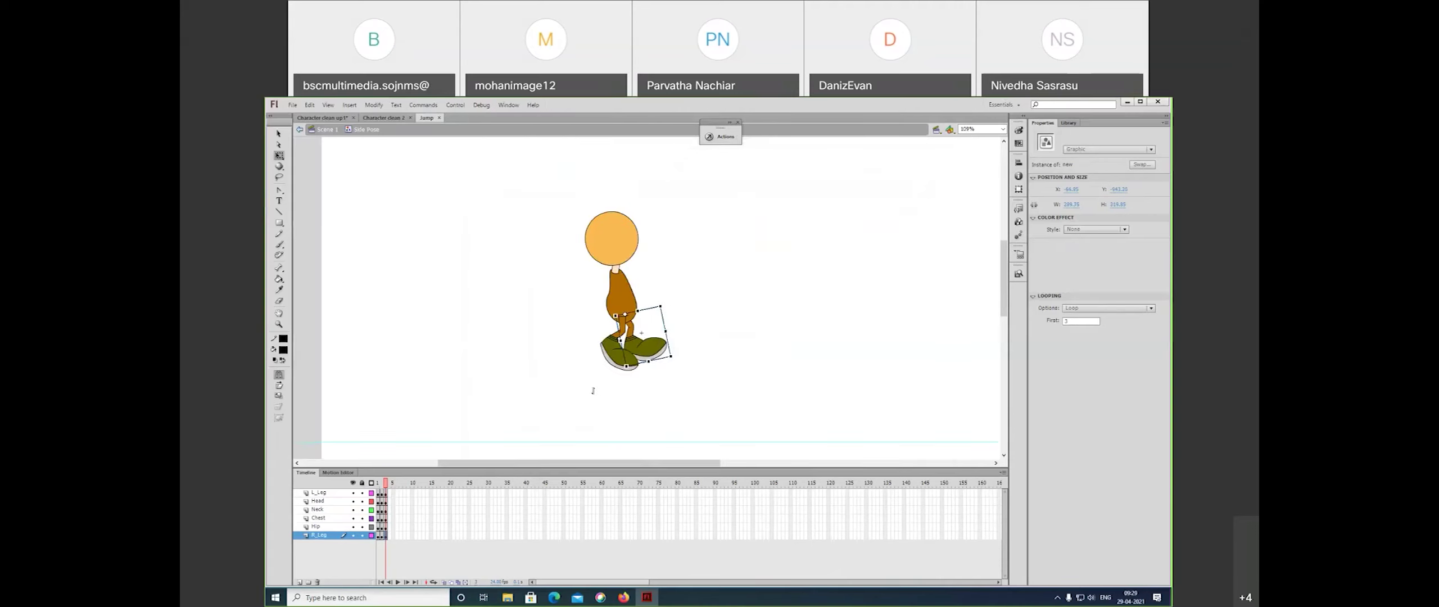
key(ctrl+minus)
click(378, 491)
drag(378, 488, 387, 499)
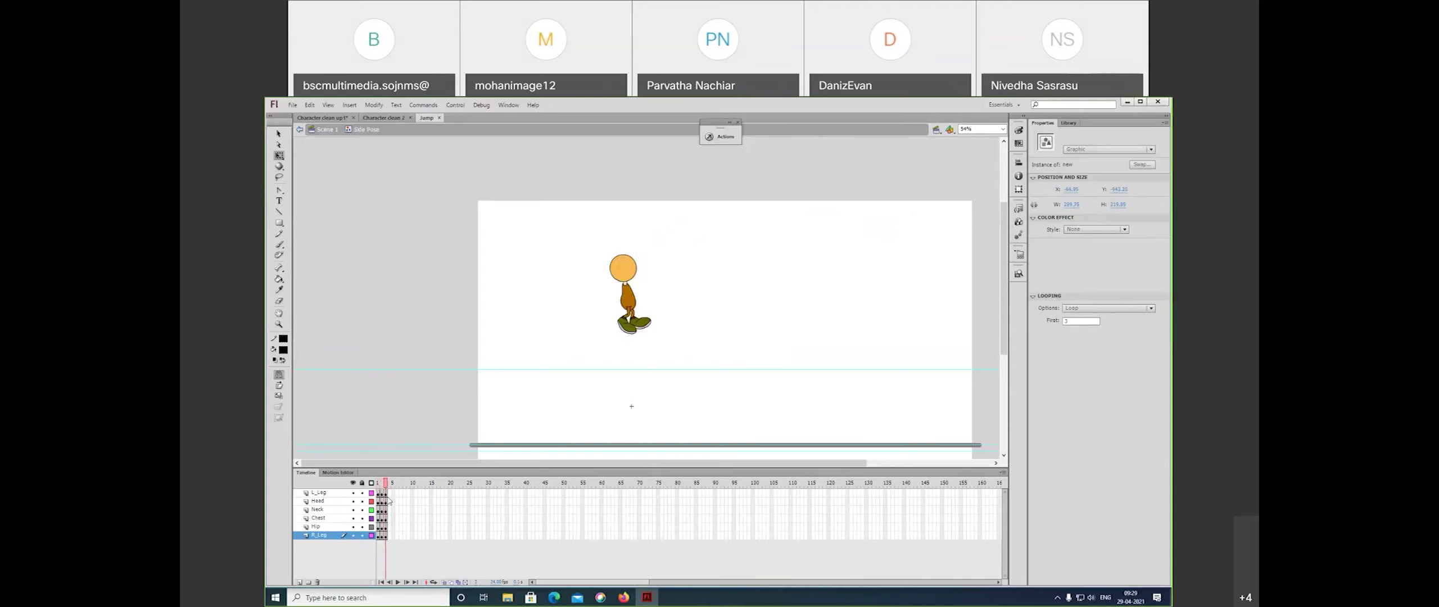
- Open the left leg symbol on frame 3 for editing, close up on the thigh and knee
click(624, 336)
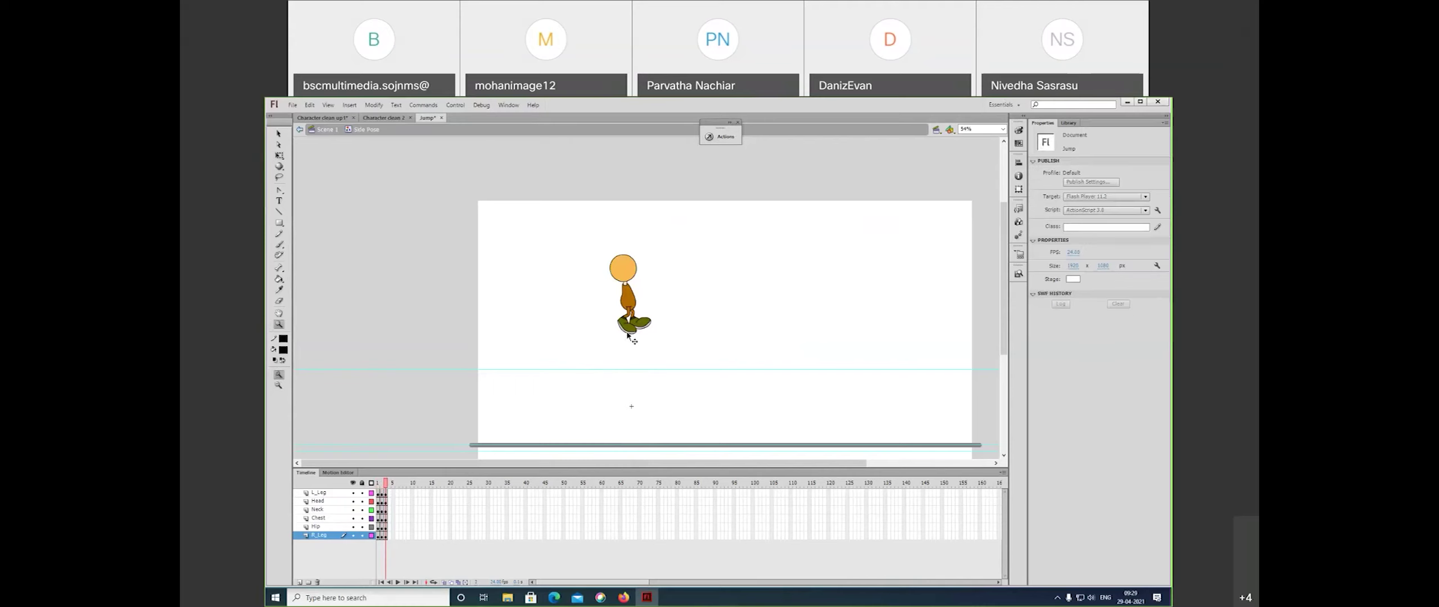
click(628, 332)
key(v)
click(652, 298)
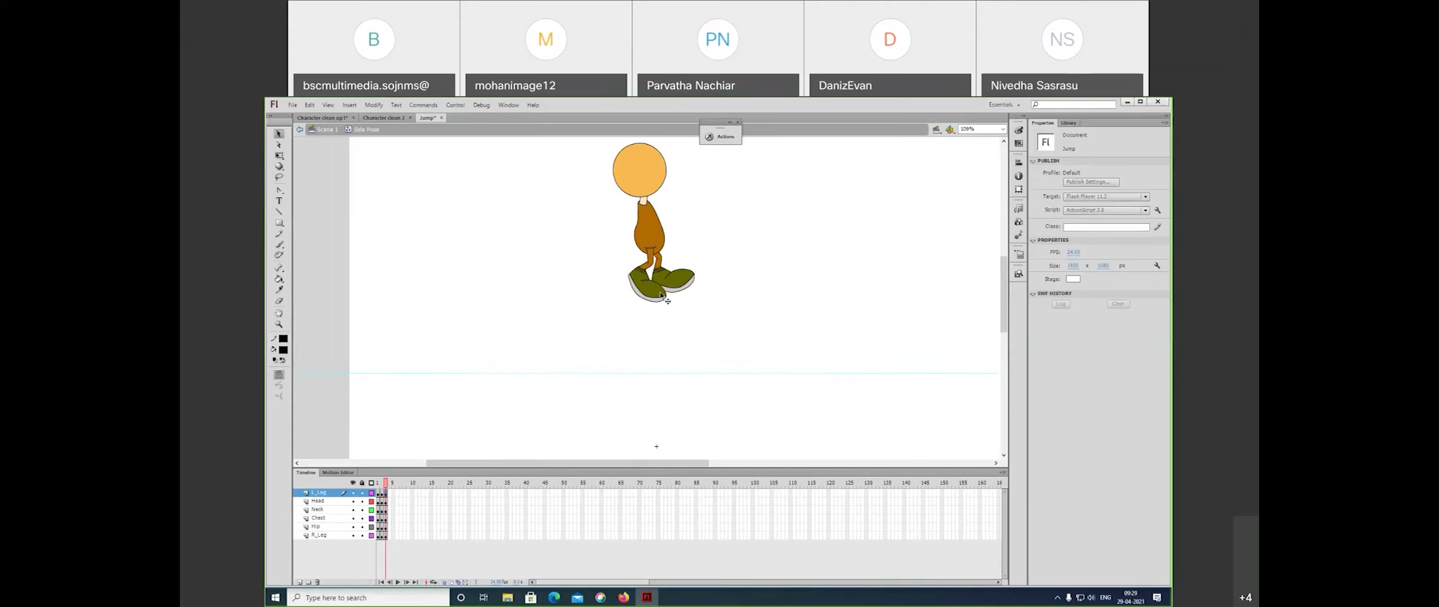
double_click(654, 291)
click(654, 290)
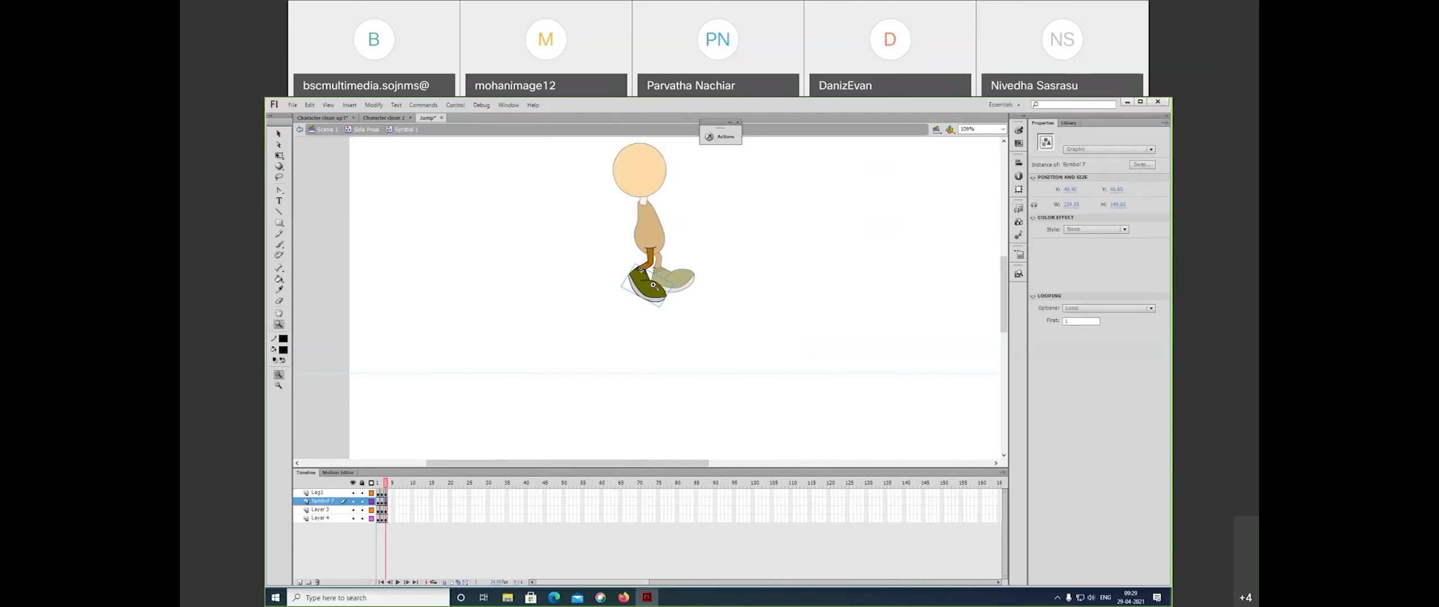
key(z)
click(647, 248)
click(647, 247)
key(v)
key(ctrl+shift+a)
- Nudge the left leg's hip line and thigh down to the torso's lower edge and rotate the thigh more upright
click(653, 260)
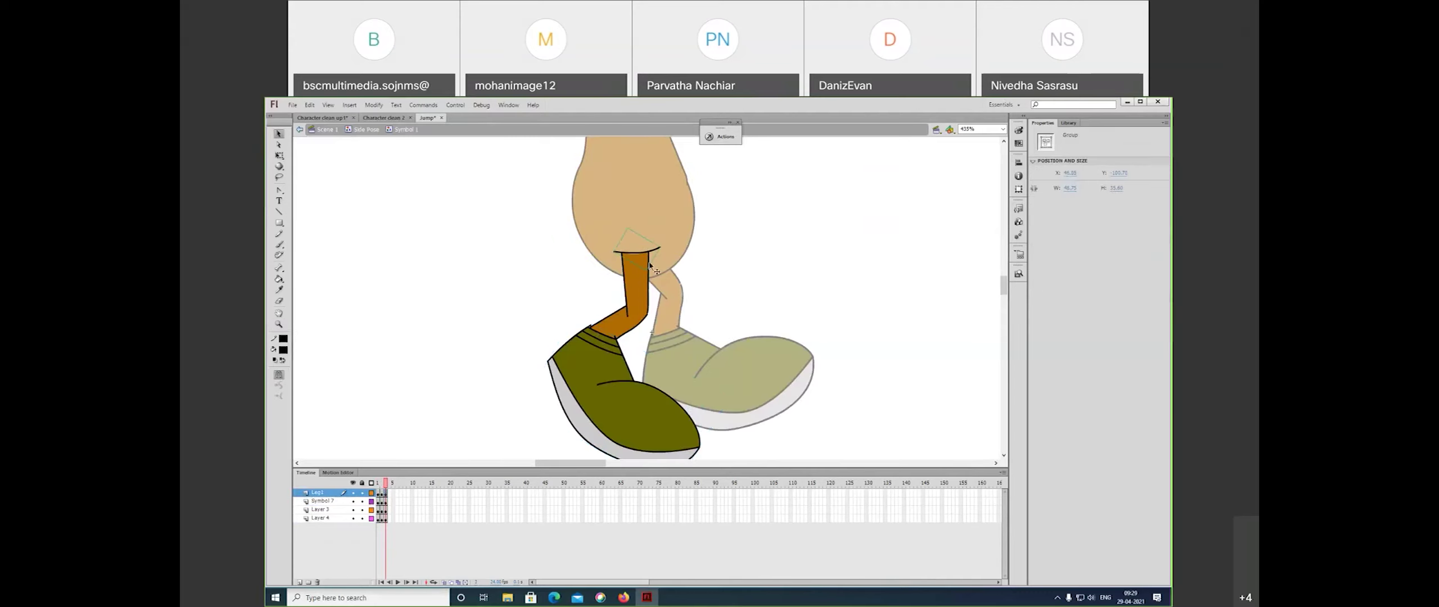
key(Down)
key(Down)
key(Down)
key(Down)
key(Down)
key(Down)
key(Down)
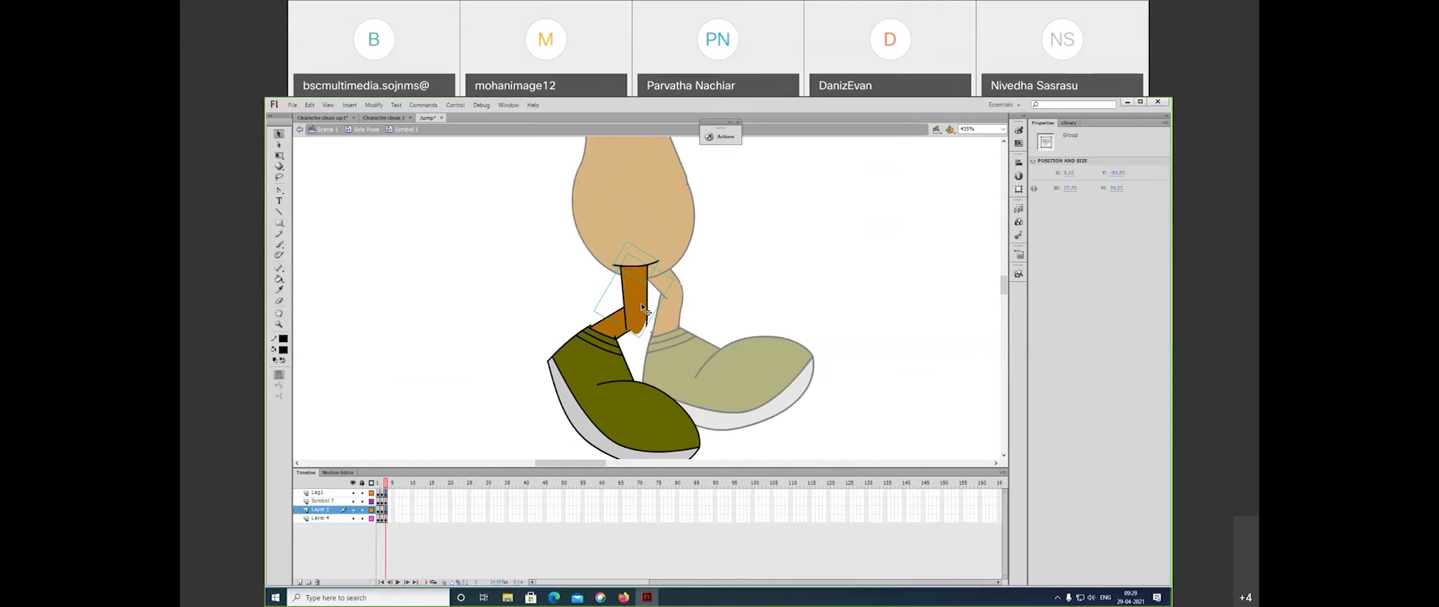
key(q)
drag(643, 341, 634, 343)
scroll(691, 320, down, 1)
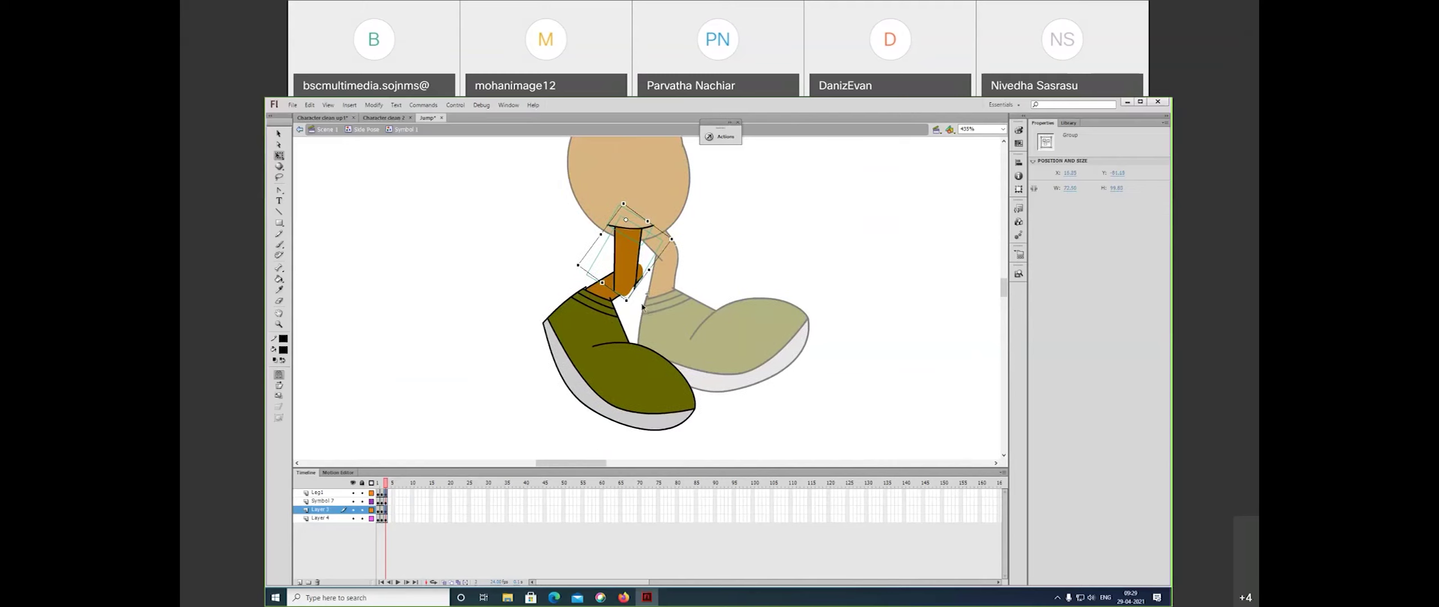
- Select the left shoe and shin together, rotate them to straighten the knee, and place them beneath the thigh
click(776, 243)
click(632, 276)
click(609, 293)
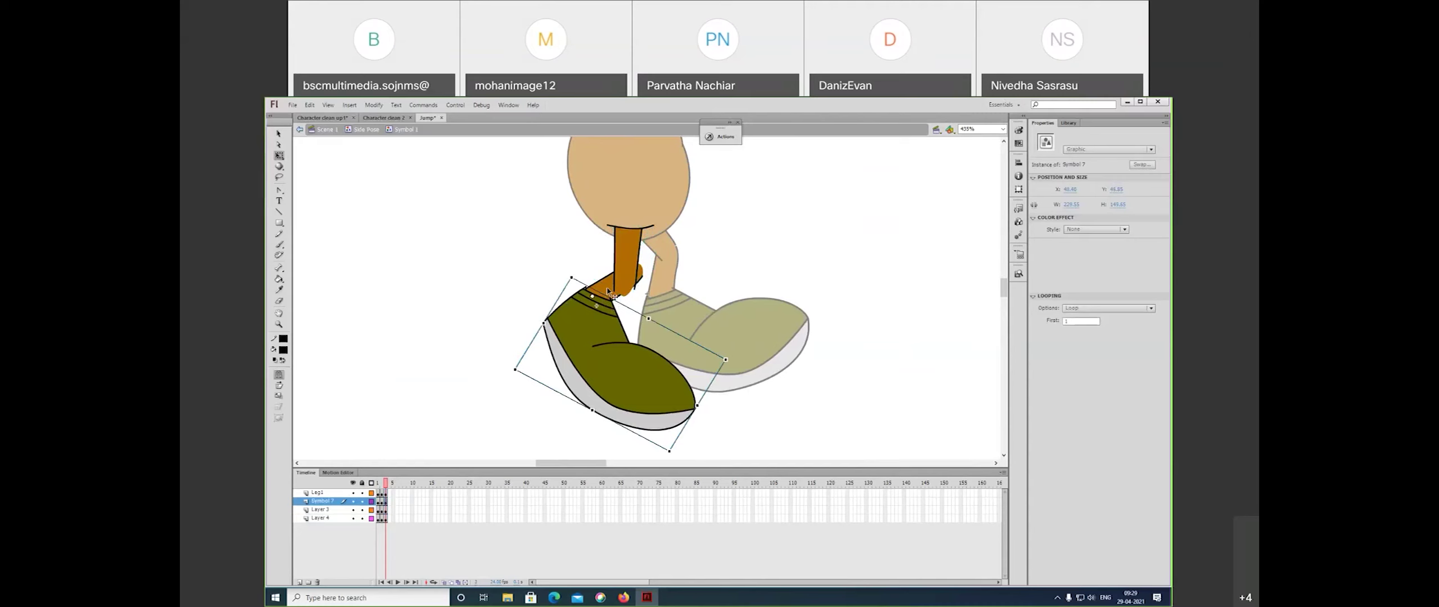
shift+click(607, 290)
drag(604, 293, 598, 332)
drag(749, 355, 691, 278)
mouse_move(672, 382)
mouse_down()
mouse_move(683, 396)
mouse_move(695, 373)
mouse_up()
click(860, 346)
- Adjust the left shin's angle and position to line it up vertically between the thigh and the shoe
click(613, 328)
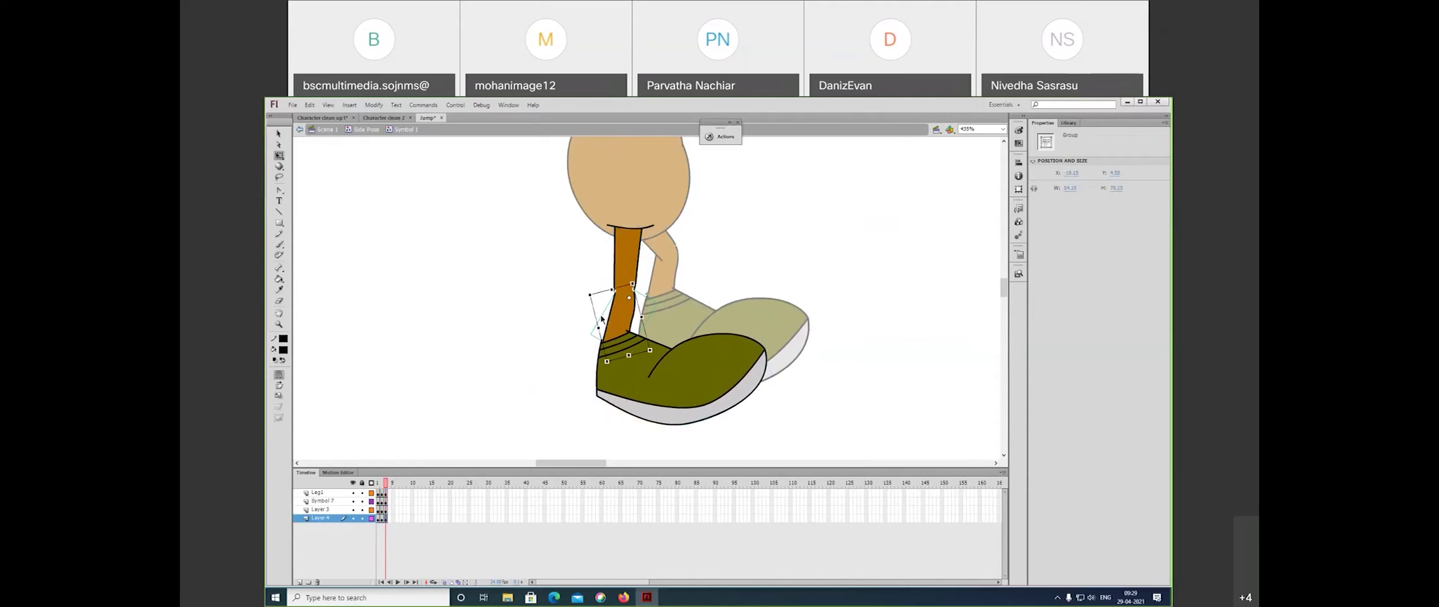
drag(592, 314, 591, 311)
drag(639, 350, 630, 317)
- Stretch the left thigh longer over the knee and tilt it slightly backward from the hip
click(632, 272)
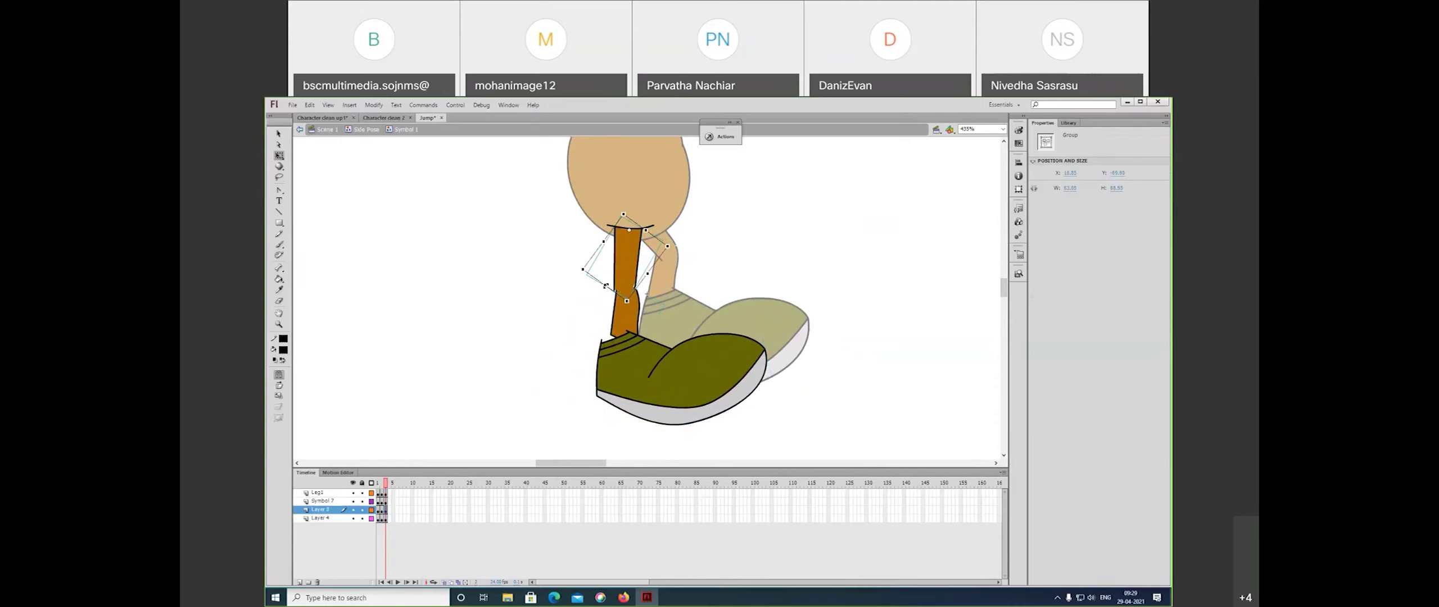
drag(603, 295, 583, 313)
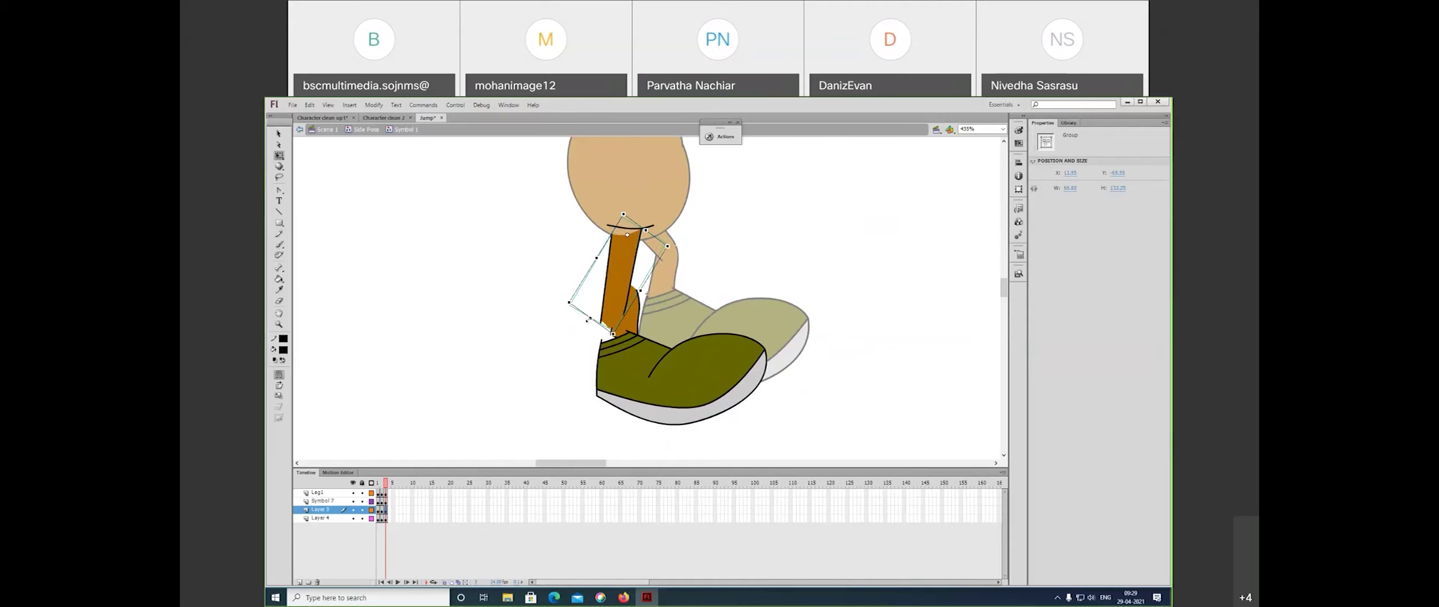
drag(603, 248, 657, 235)
drag(652, 271, 656, 266)
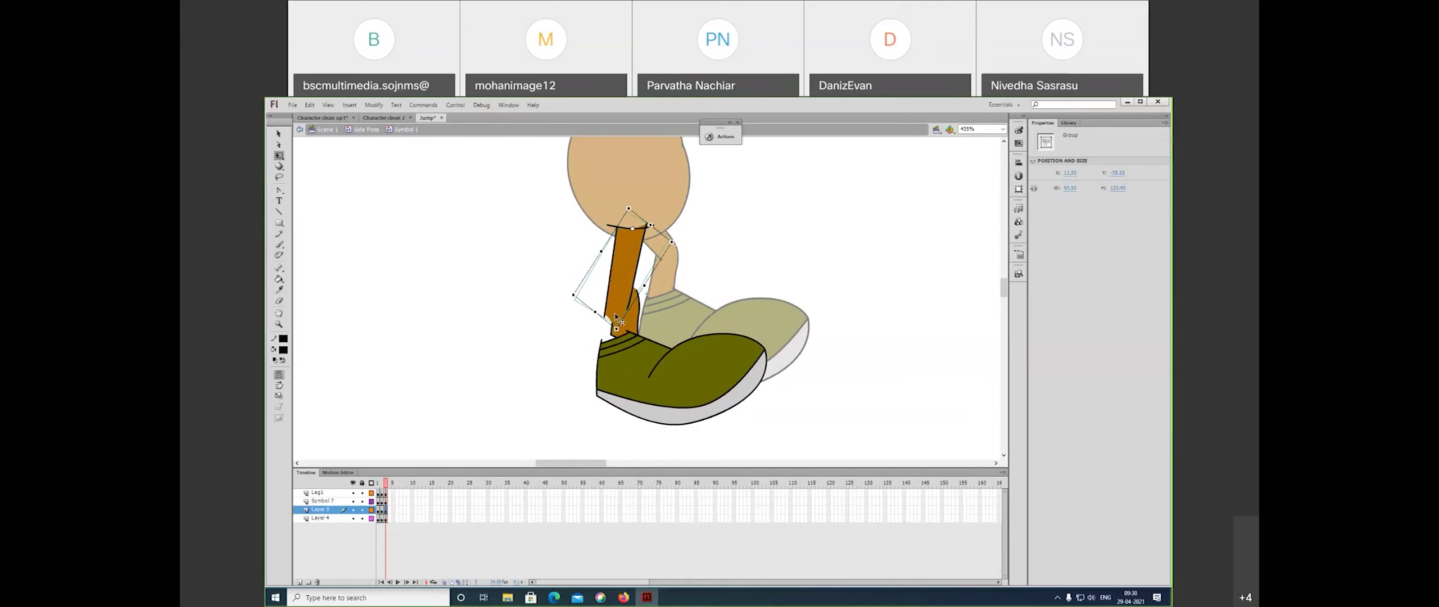
drag(604, 318, 605, 319)
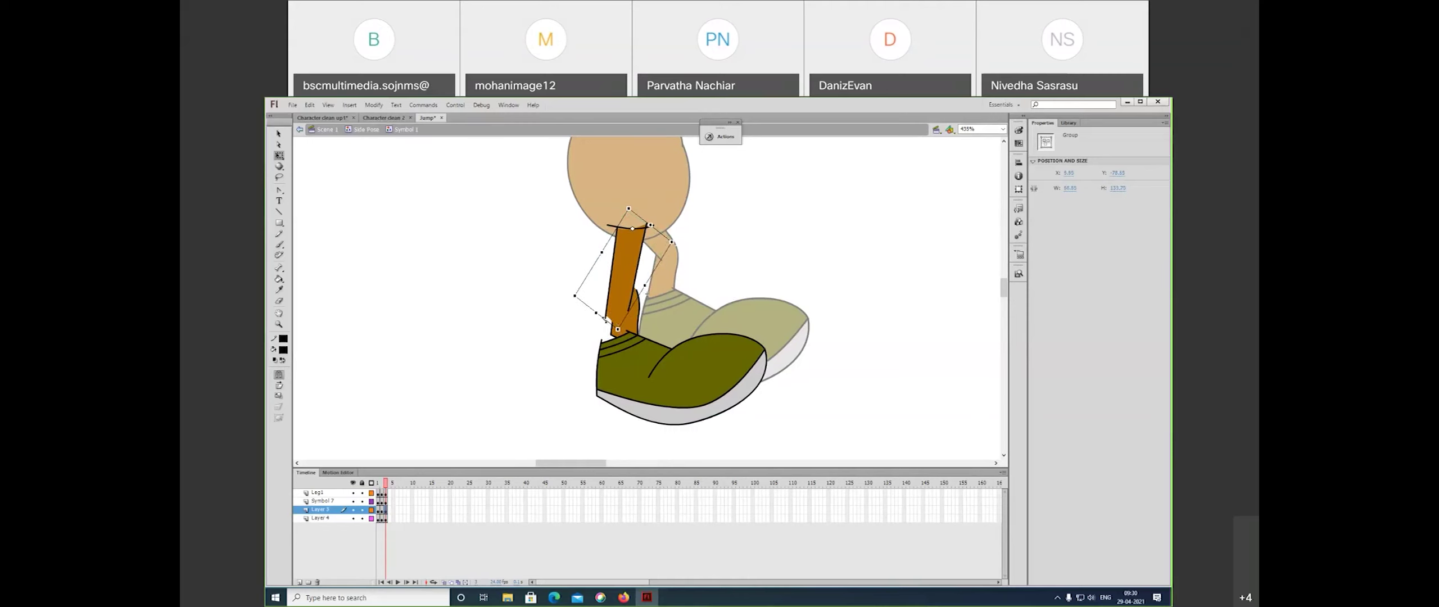
- Rotate the hip line to match the tilted thigh and nudge it into place on the torso's lower edge
key(z)
click(642, 237)
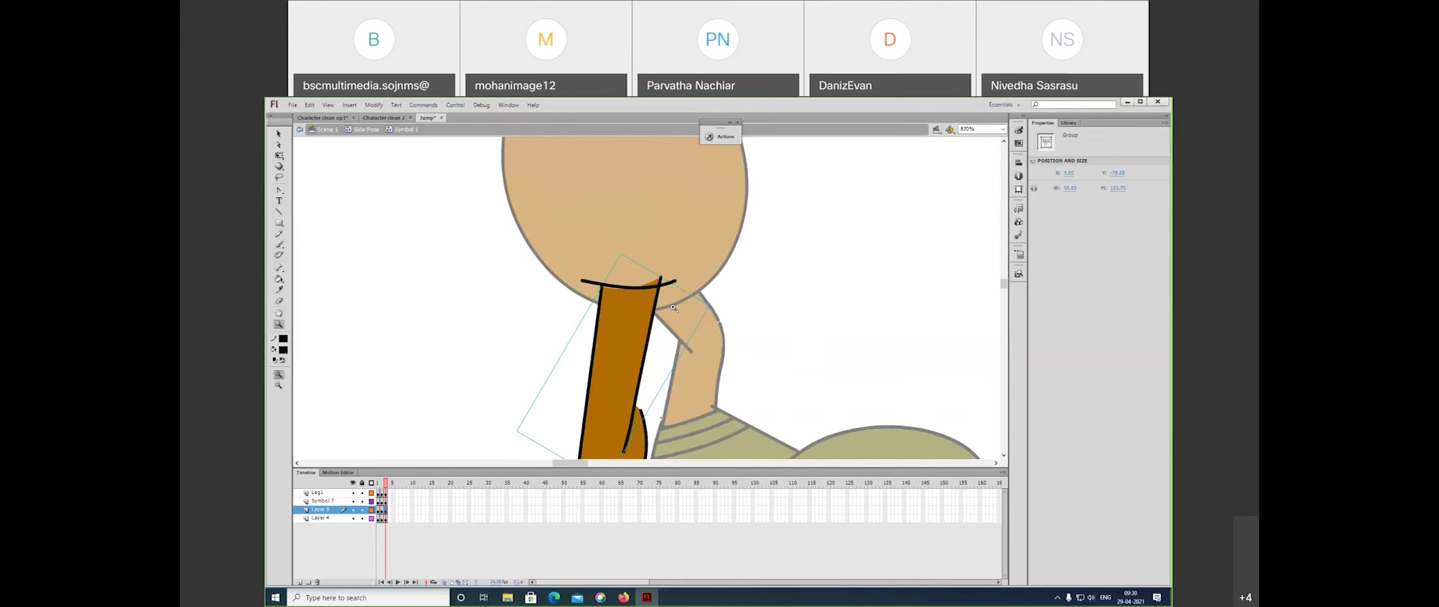
key(q)
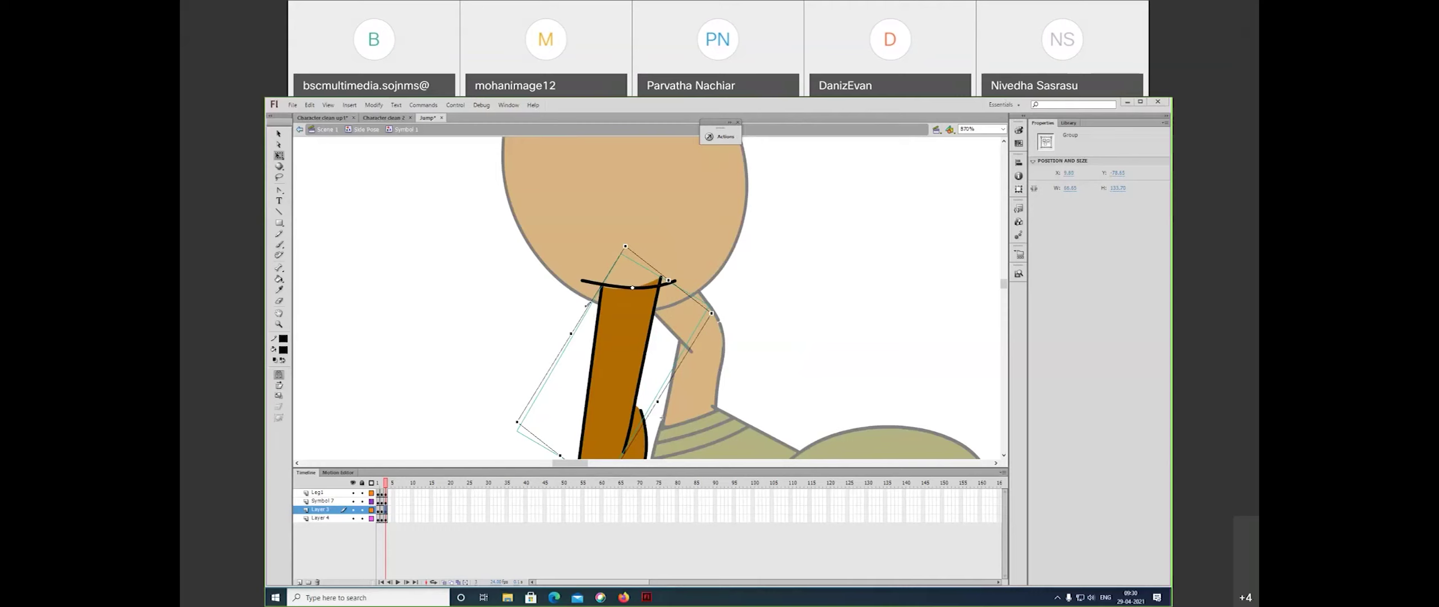
click(710, 296)
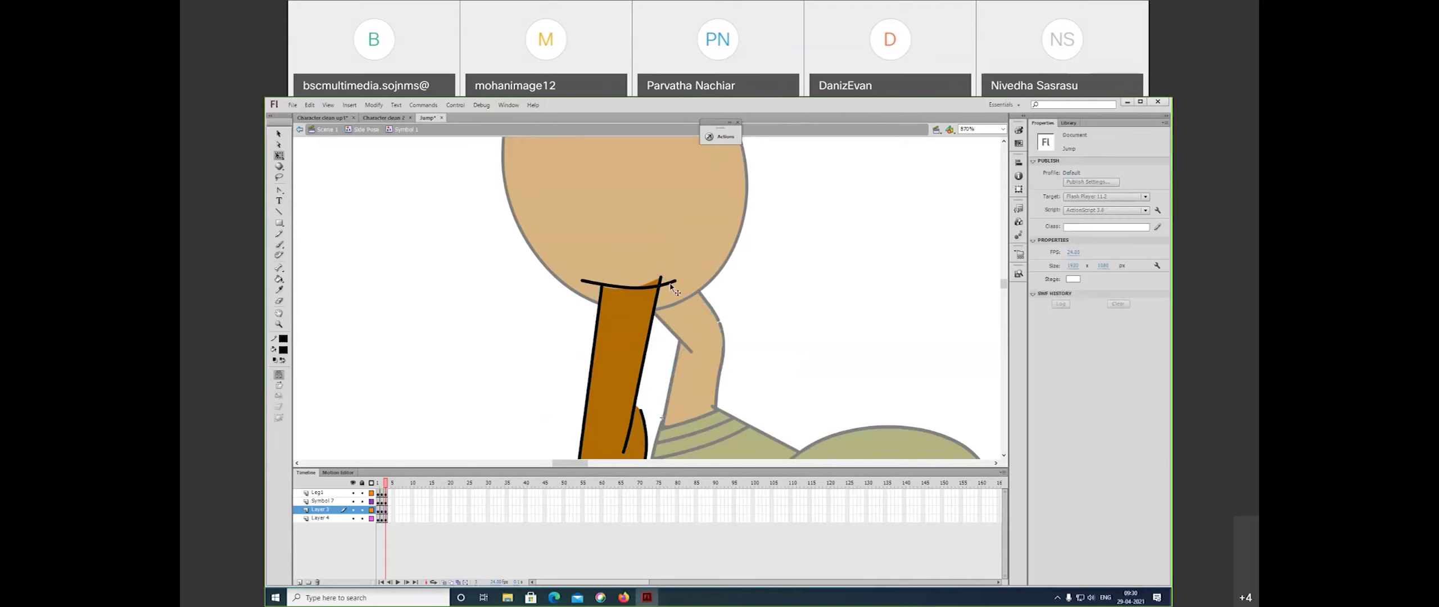
click(670, 284)
drag(687, 280, 689, 270)
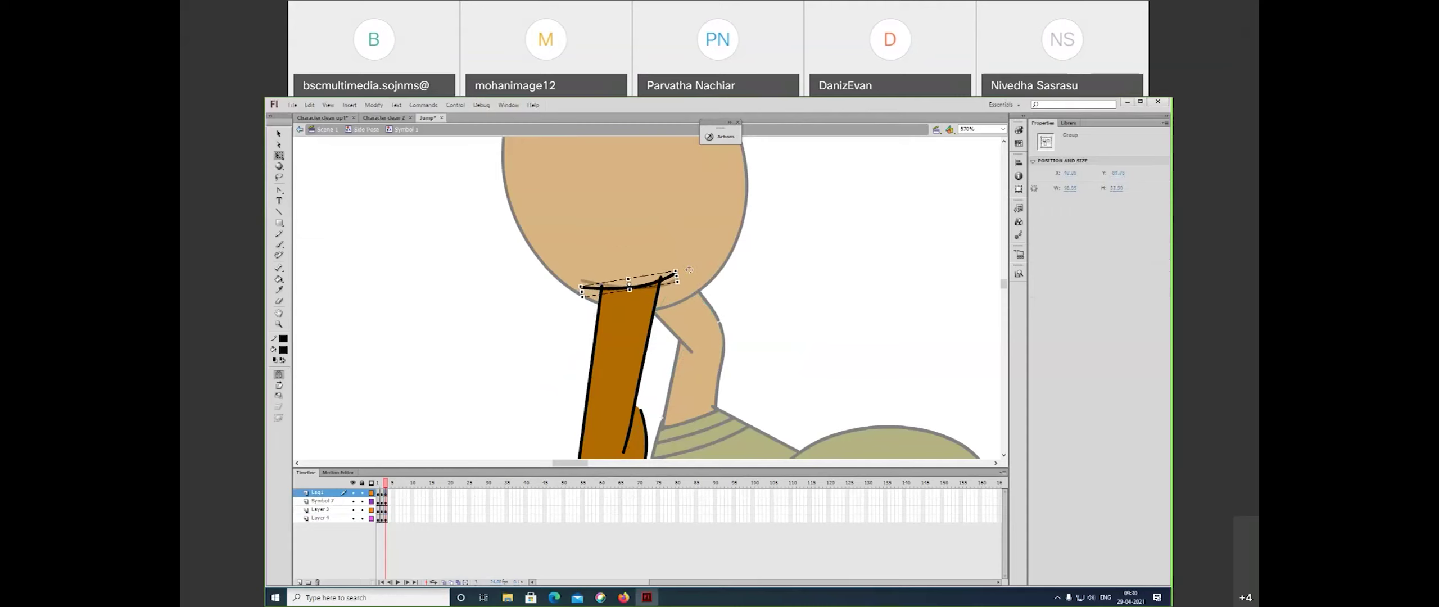
key(Up)
key(Up)
key(Right)
key(Right)
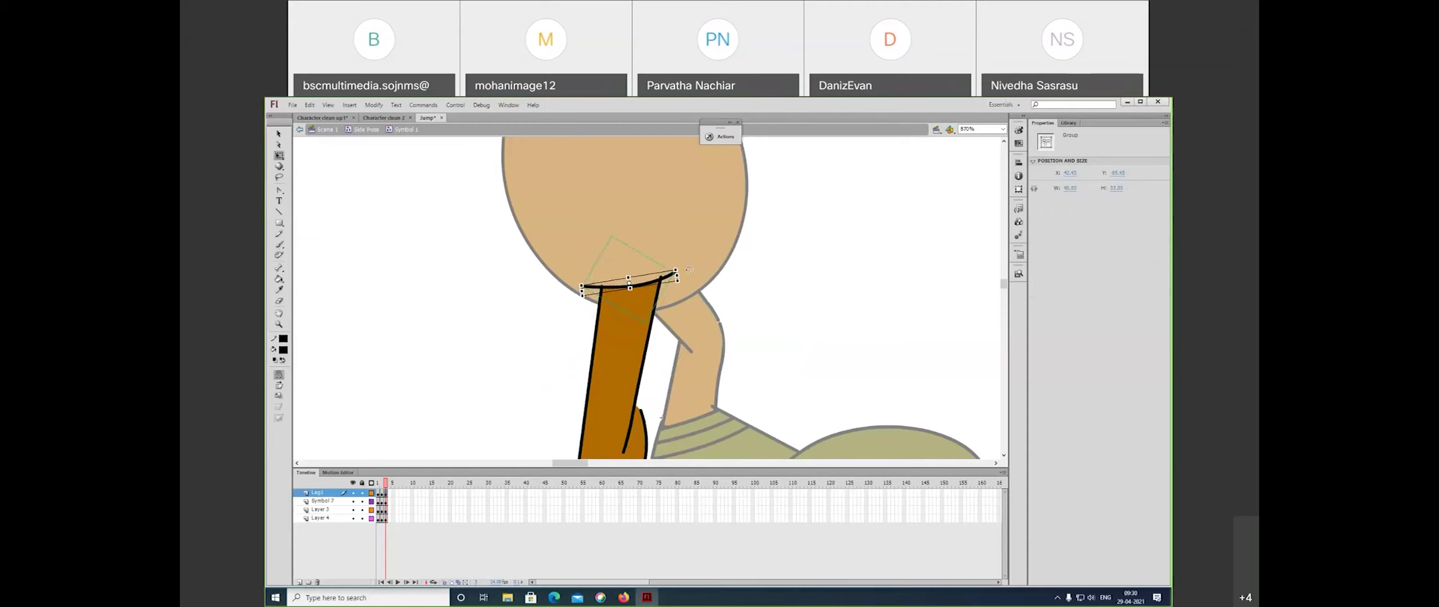
click(781, 341)
- Rotate the left shoe toe-down and move it lower and backward, away from the shin
drag(769, 398, 793, 254)
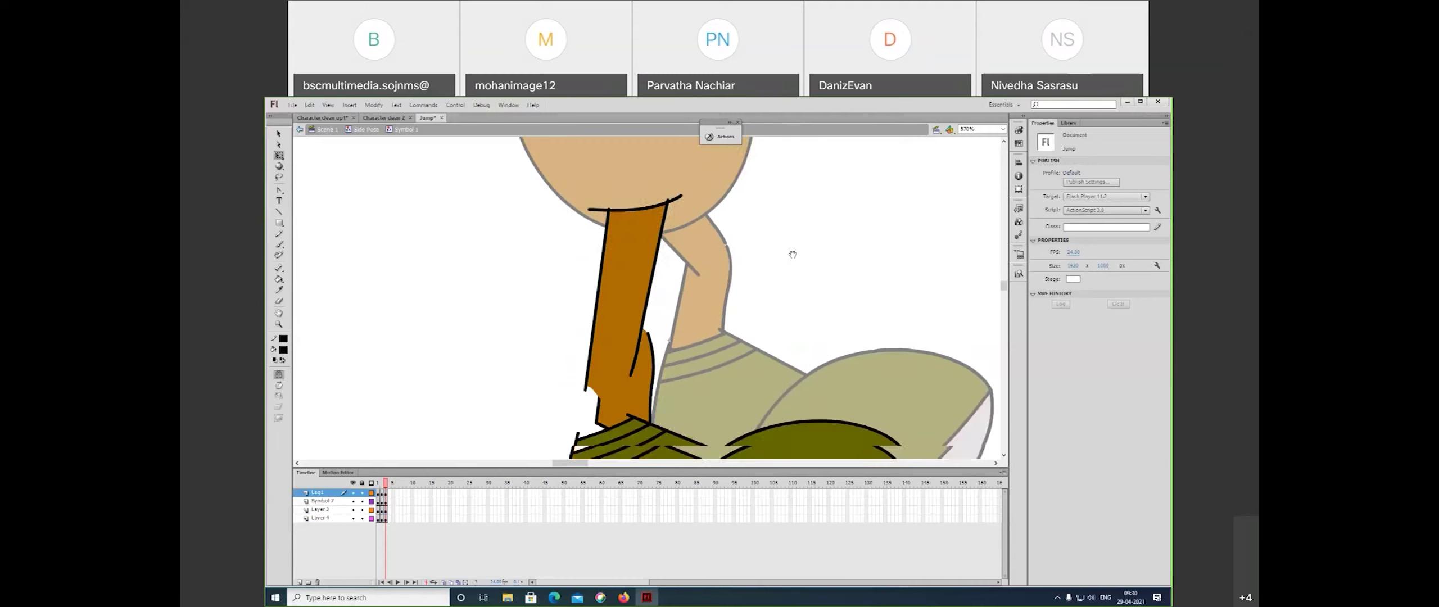
key(ctrl+minus)
click(680, 388)
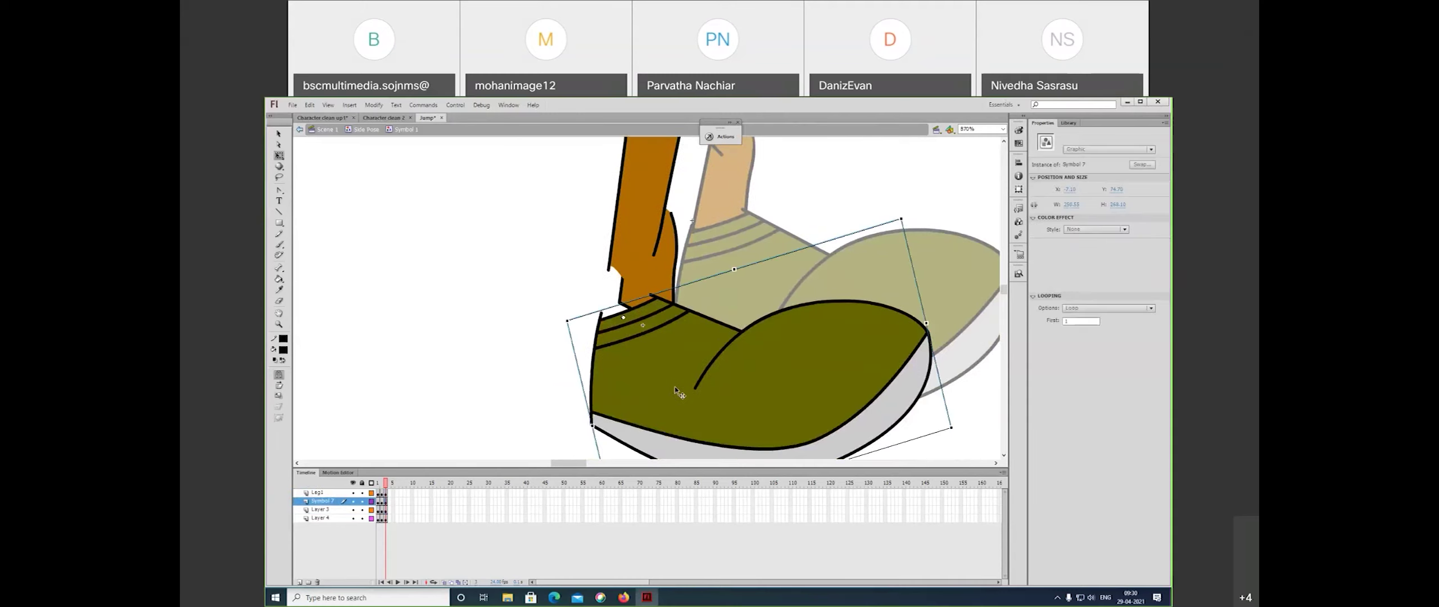
drag(793, 400, 652, 463)
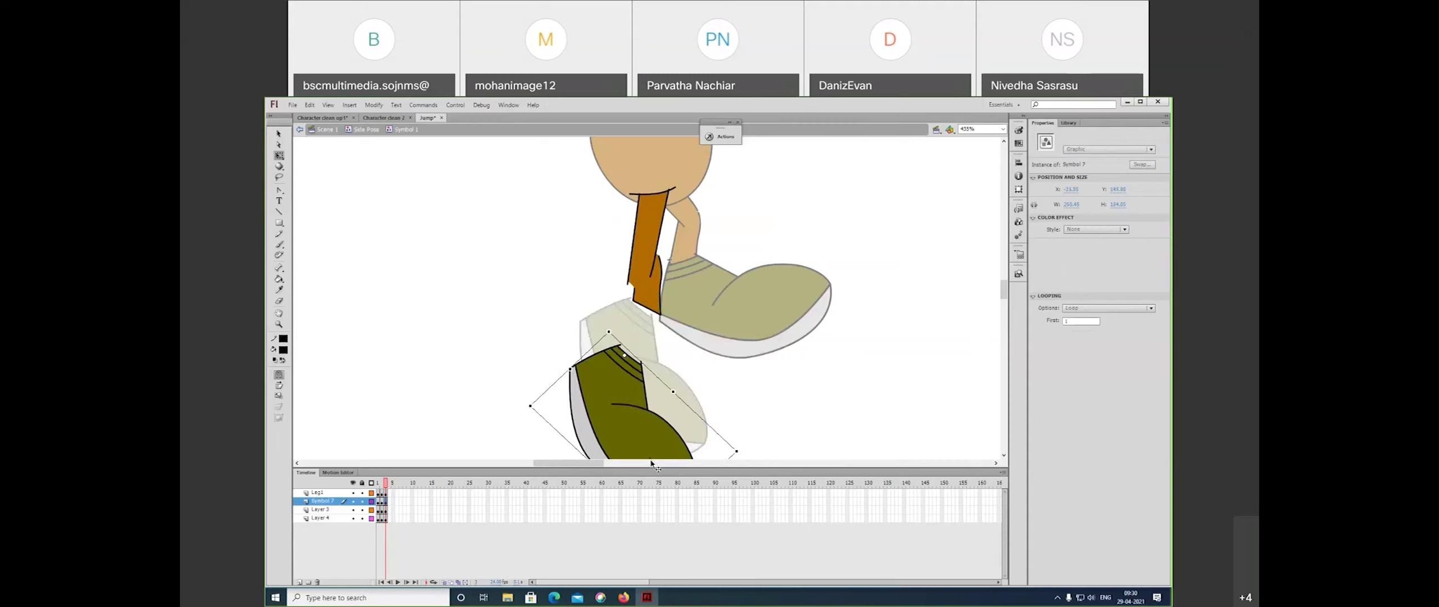
scroll(758, 384, down, 3)
drag(754, 380, 736, 404)
key(ctrl+z)
drag(651, 398, 644, 406)
- Rotate and stretch the left shin so it spans from the knee to the lowered shoe
click(668, 252)
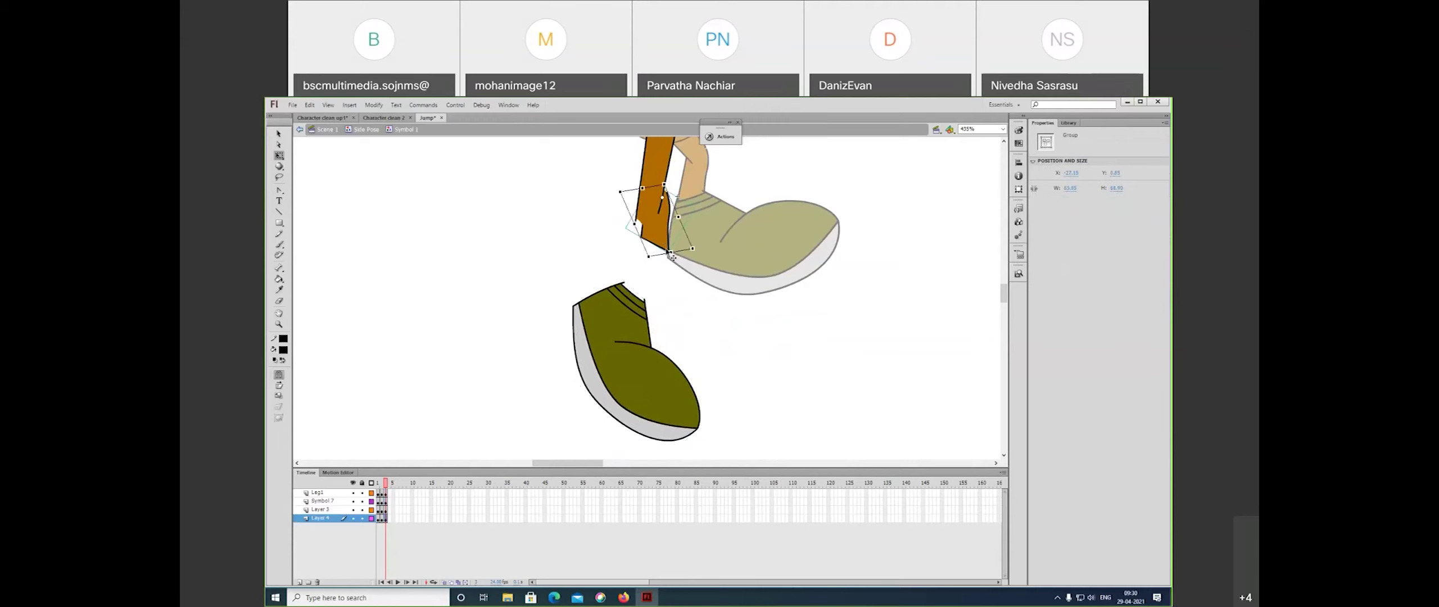
drag(680, 249, 620, 283)
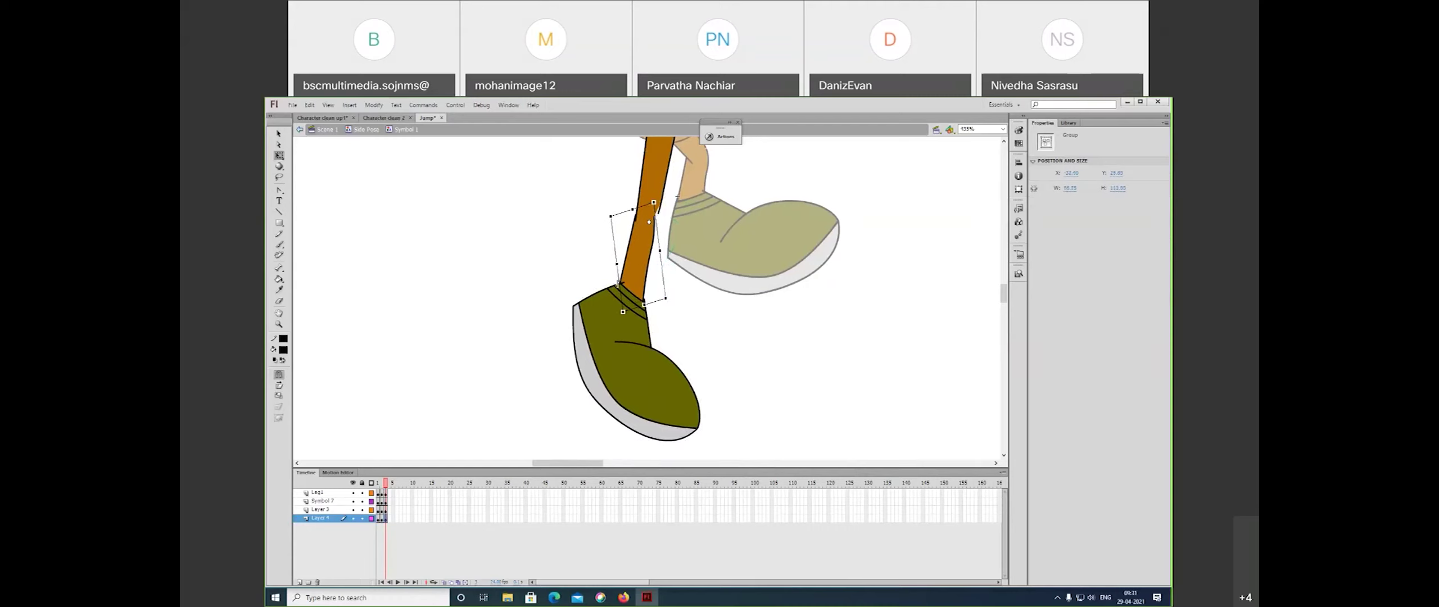
click(667, 369)
drag(709, 358, 714, 419)
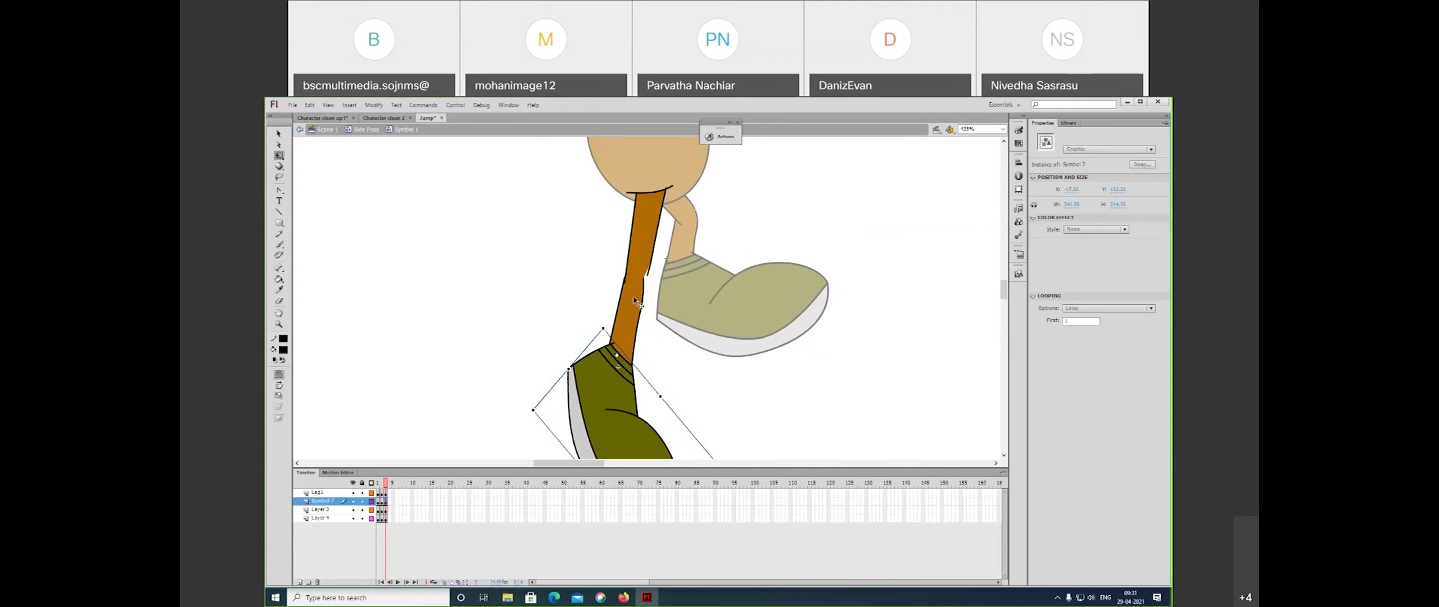
click(639, 285)
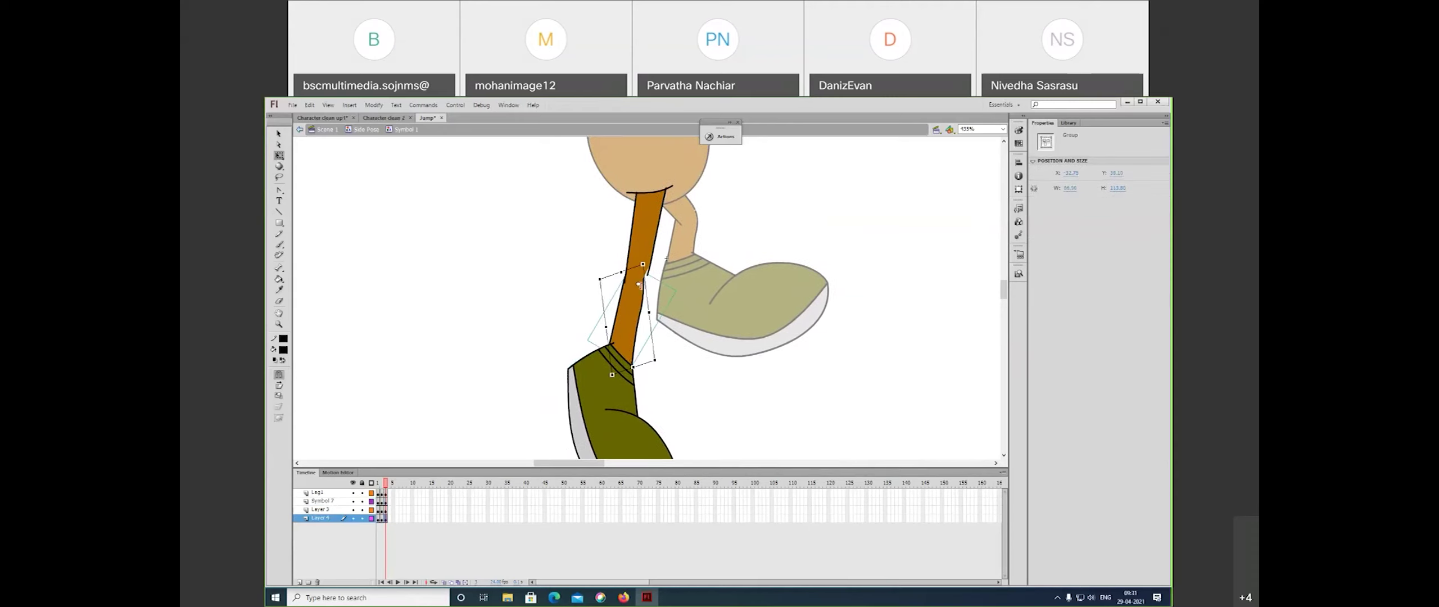
drag(648, 312, 646, 310)
- Fine-tune the left thigh's width and length so its lower end meets the shin at the knee
key(z)
click(646, 311)
key(v)
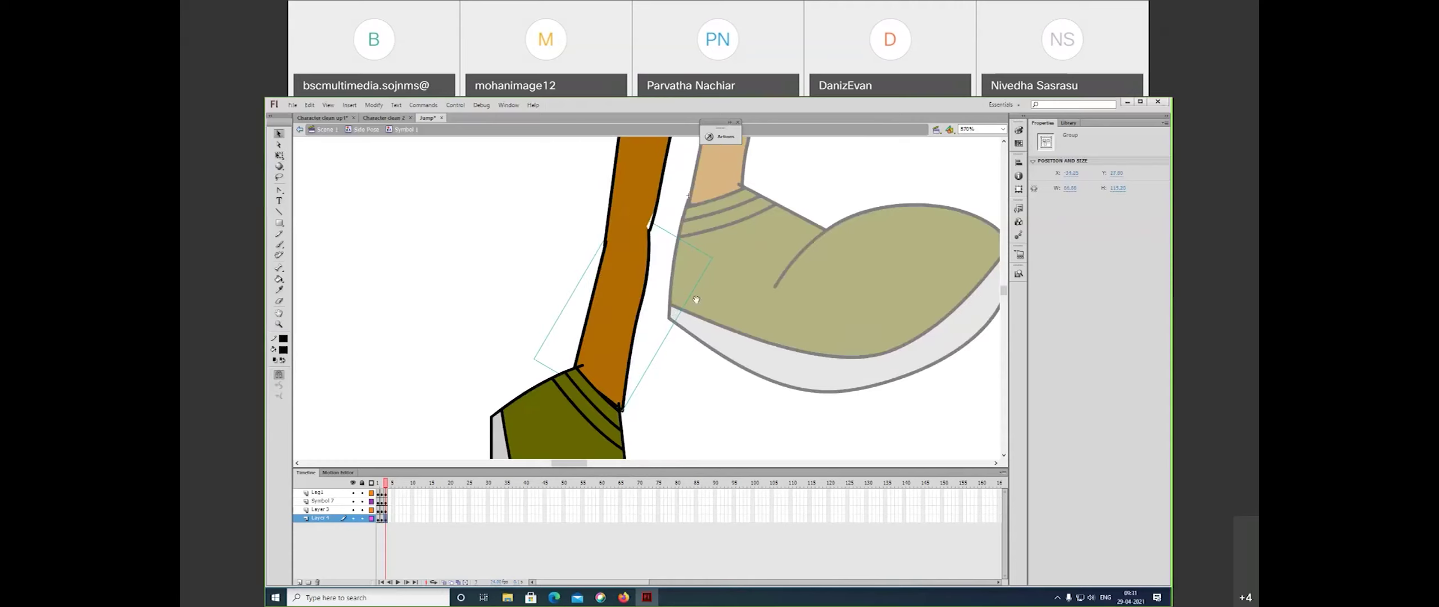
scroll(646, 311, up, 3)
click(646, 316)
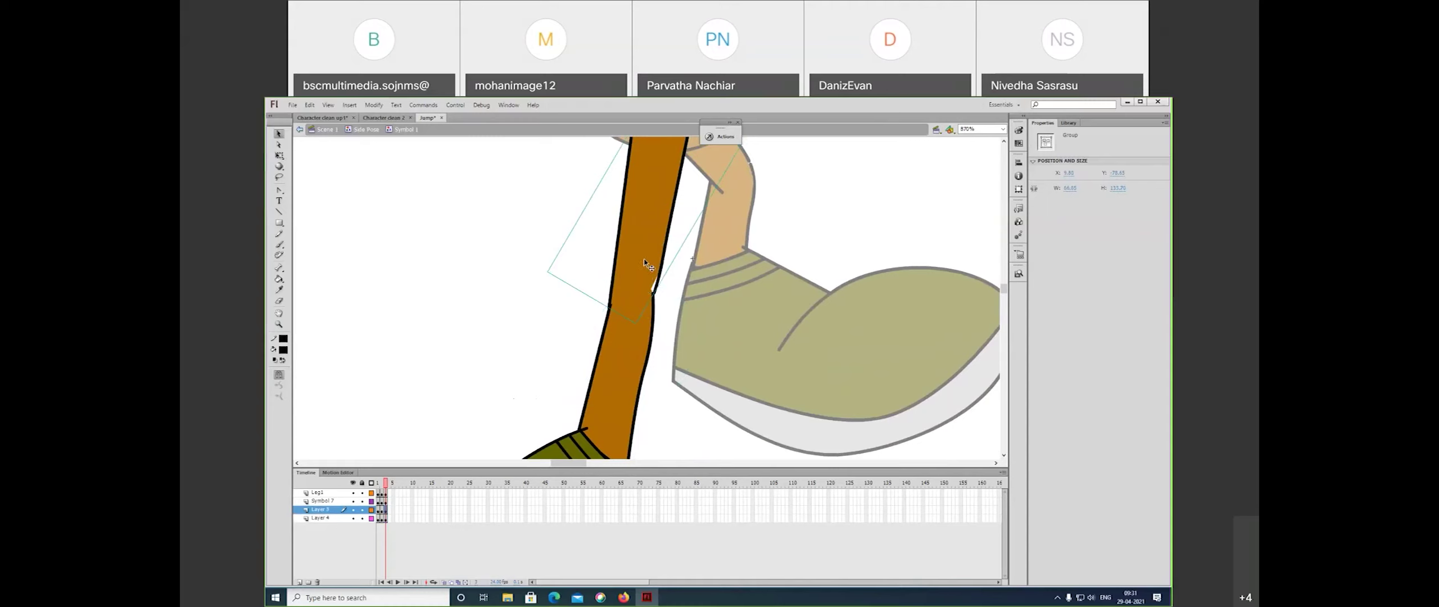
key(q)
drag(687, 246, 690, 249)
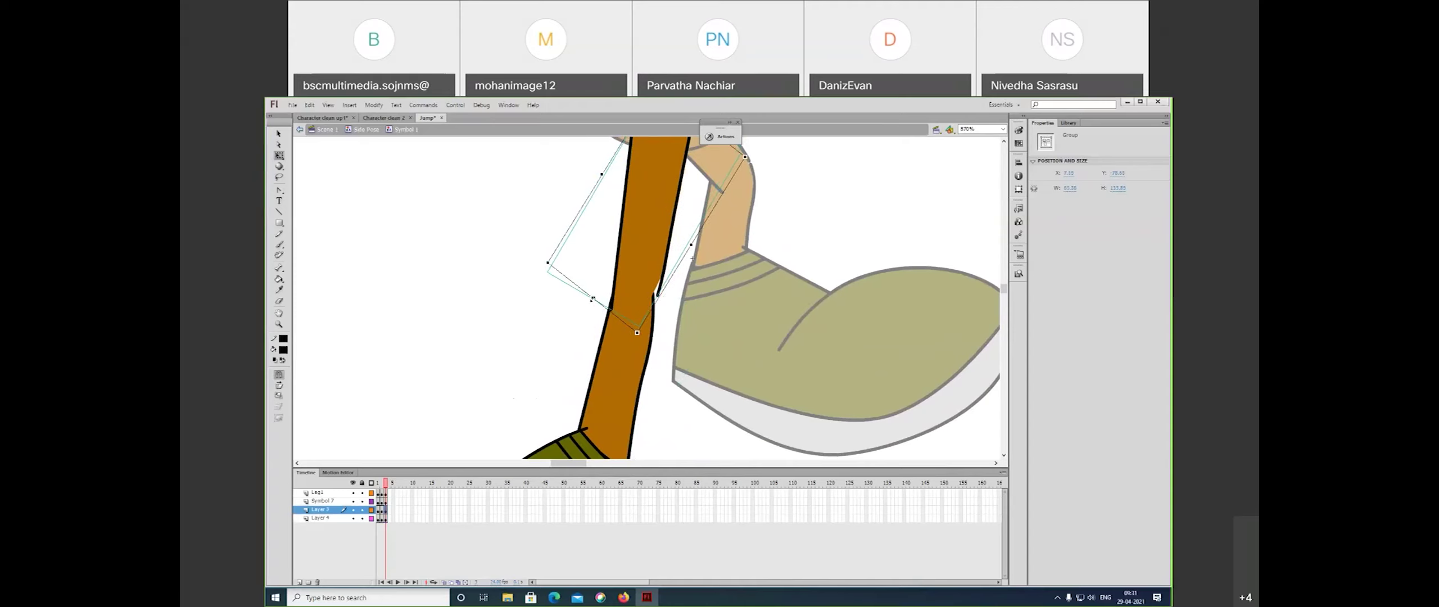
drag(591, 299, 595, 298)
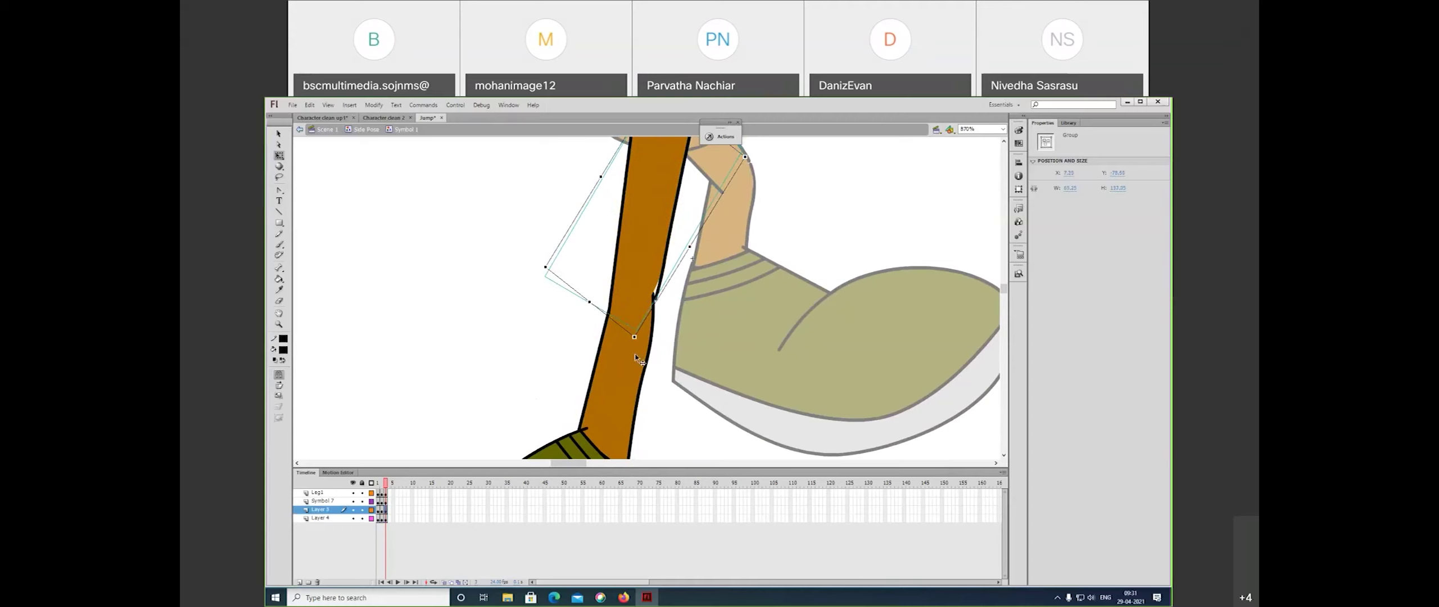
- Nudge the left shin up and slightly forward so its outline joins the thigh at the knee
click(633, 356)
key(Up)
key(Up)
key(Up)
key(Up)
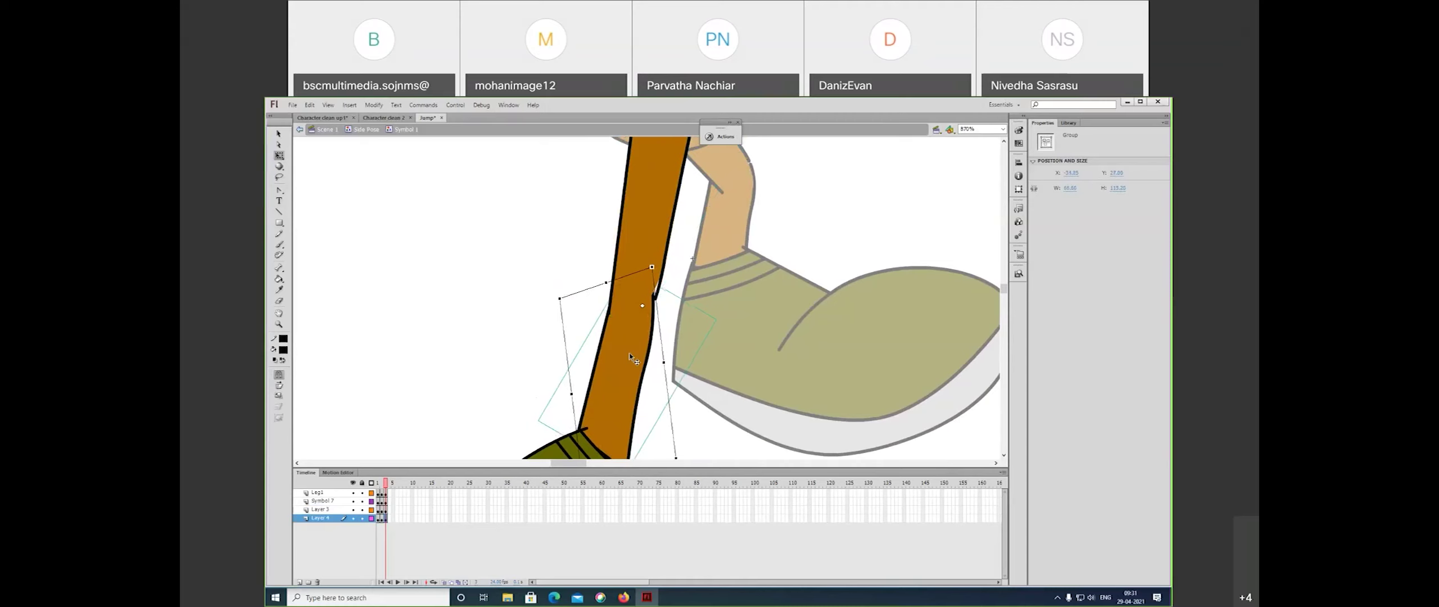
key(Up)
key(Up)
key(Right)
key(Right)
key(Right)
key(Right)
key(Up)
key(Up)
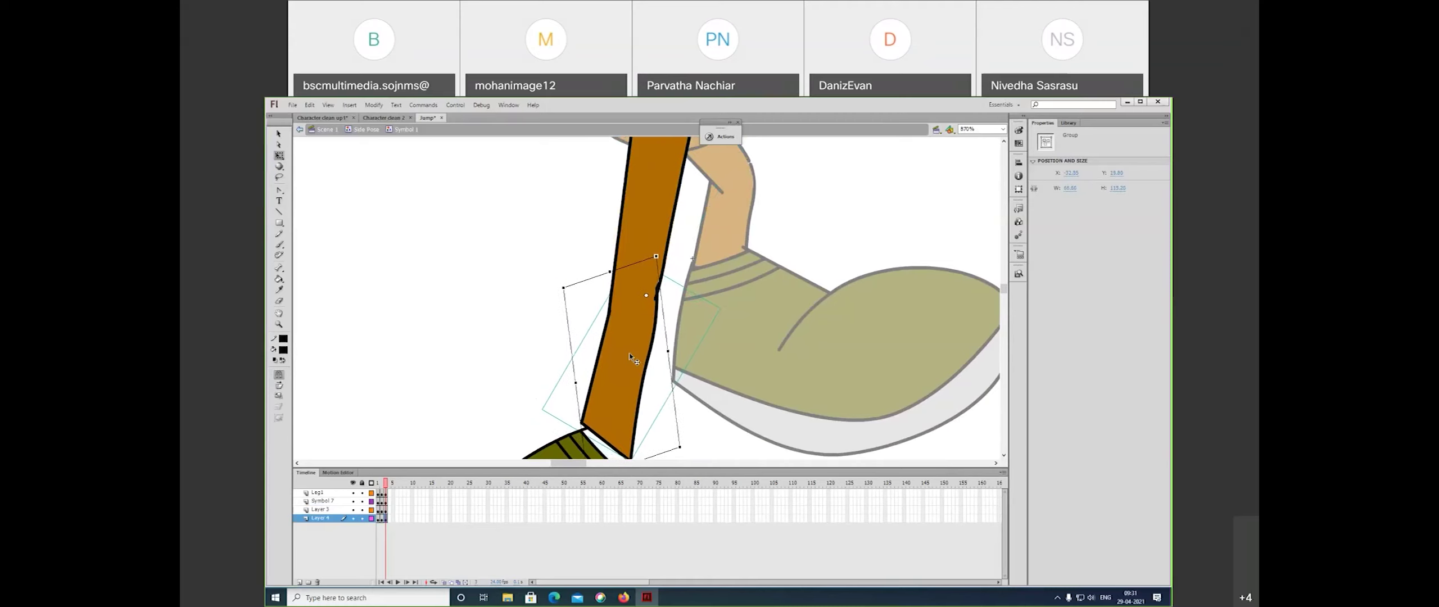
drag(652, 375, 679, 278)
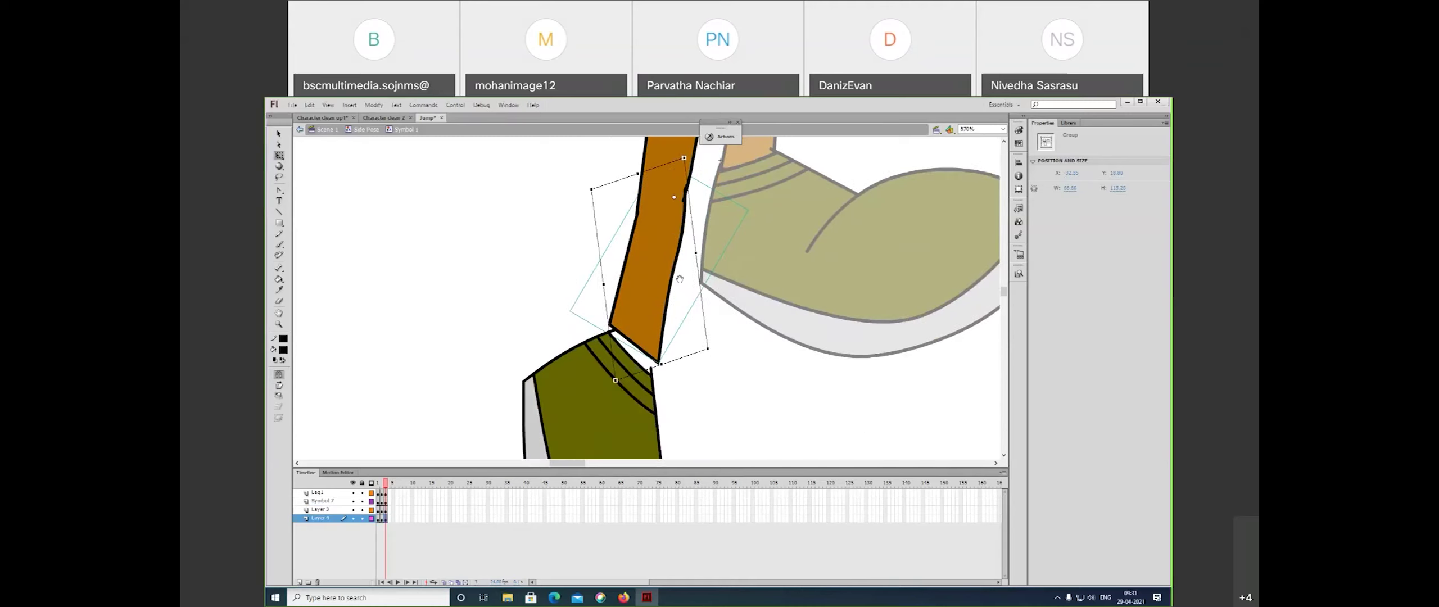
- Extend the left shin's lower end down so it meets the shoe's ankle
drag(661, 365, 637, 389)
click(708, 388)
key(ctrl+minus)
key(ctrl+minus)
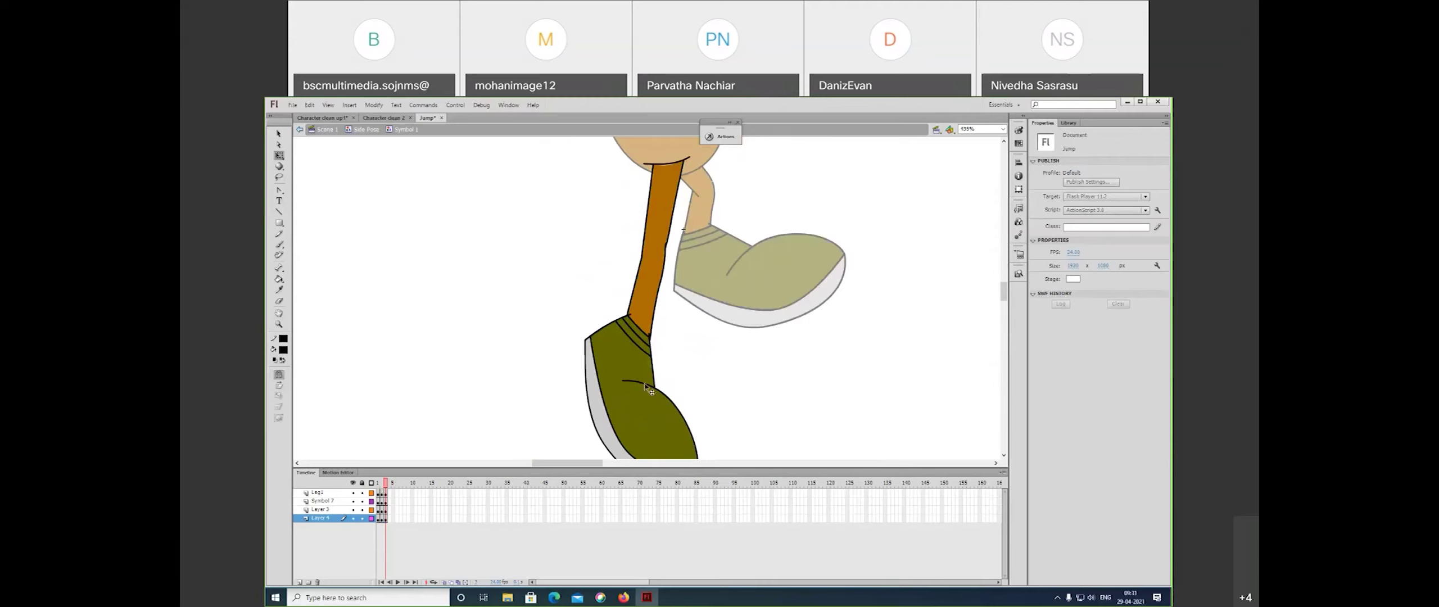
- Return to the whole character and compare frame 3's airborne pose with the preceding frames
drag(386, 484, 392, 493)
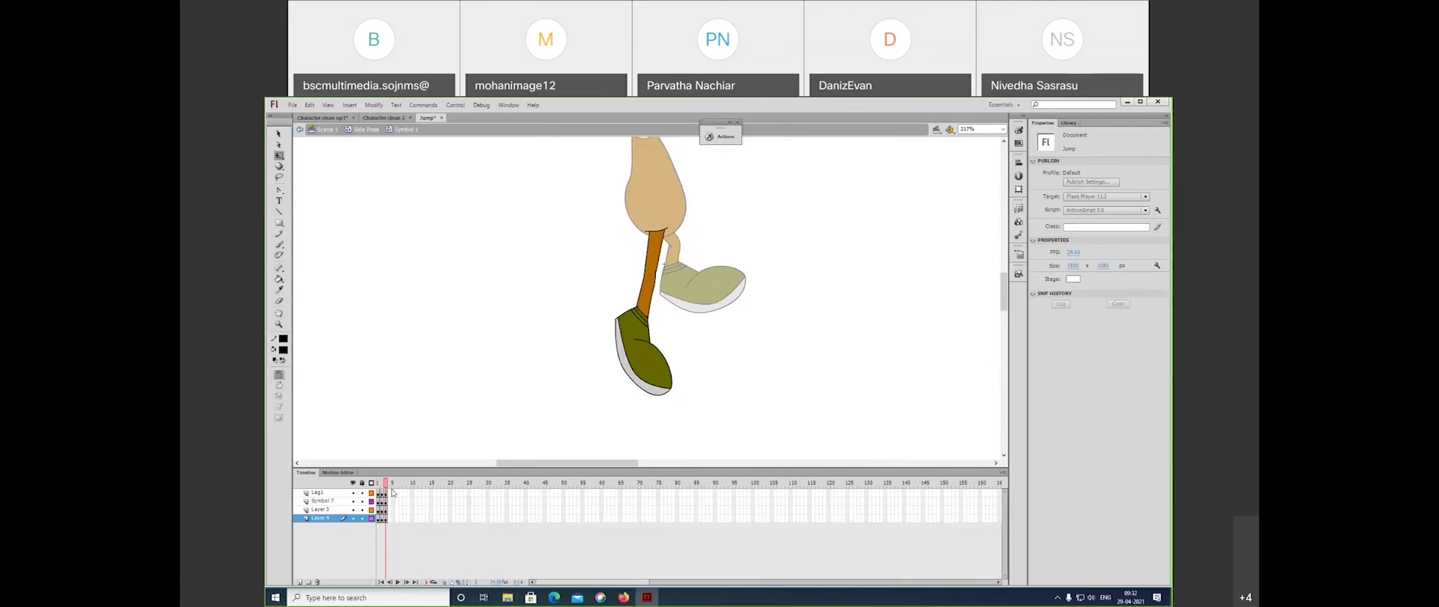
double_click(479, 417)
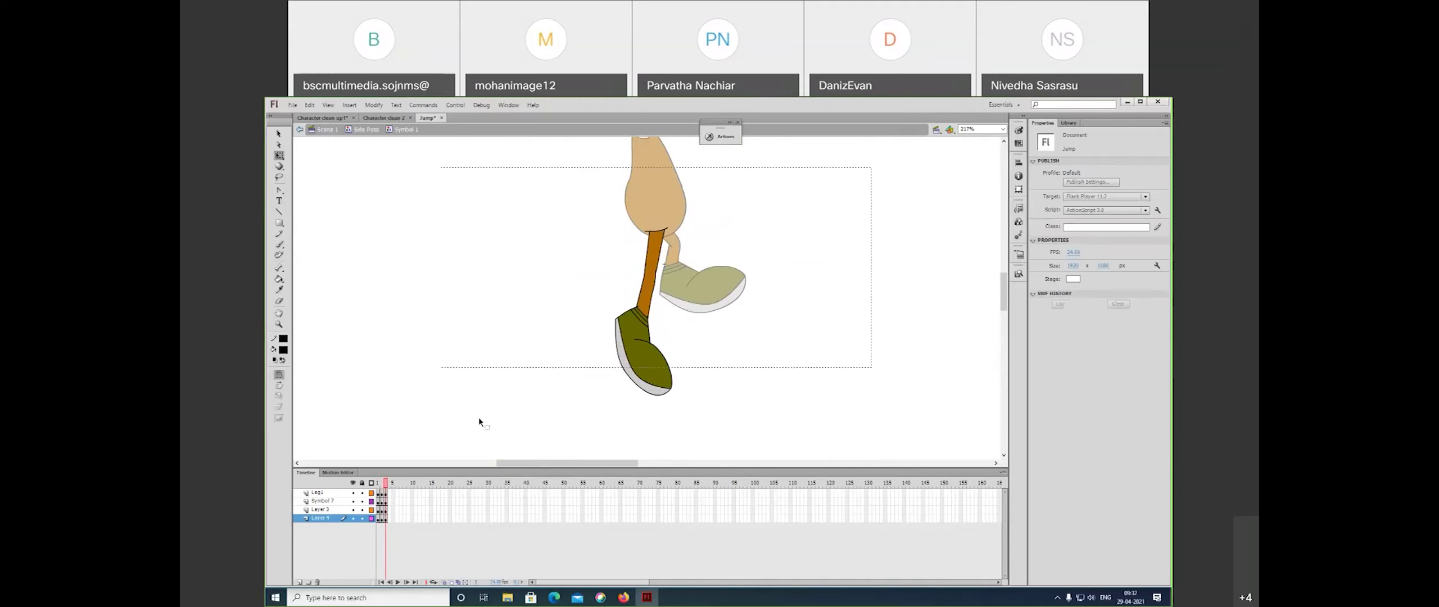
drag(386, 485, 389, 492)
key(ctrl+minus)
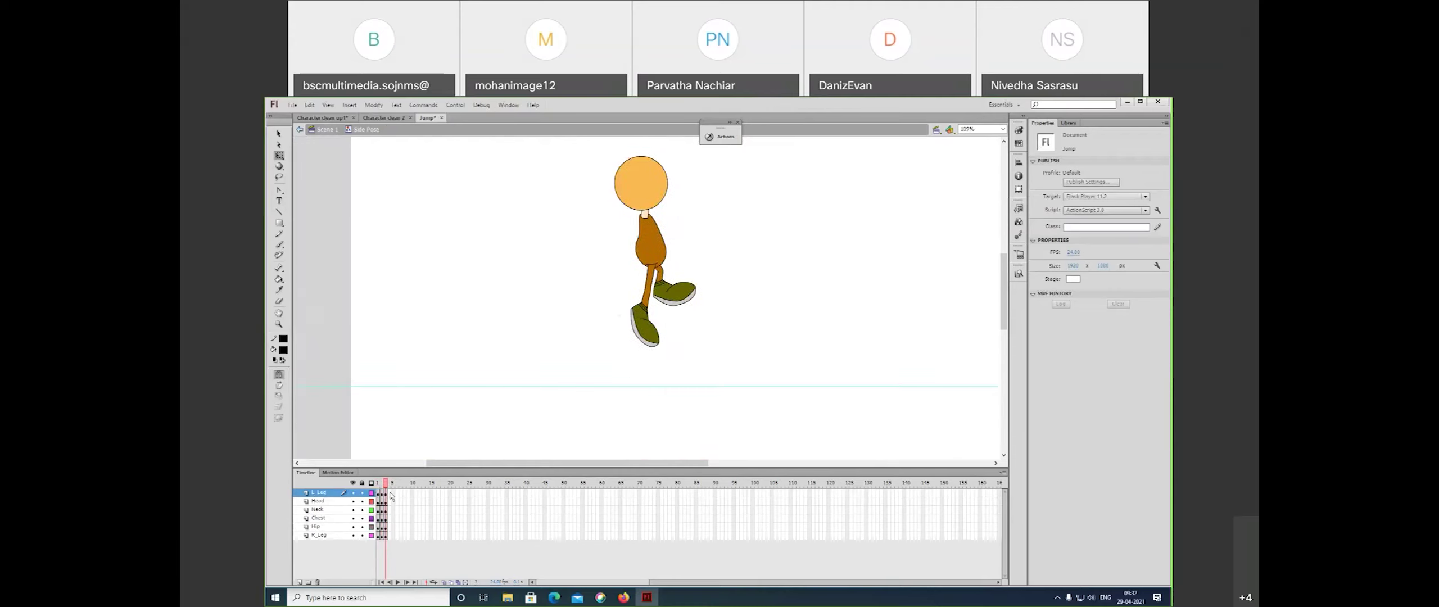
drag(385, 484, 388, 489)
key(ctrl+minus)
click(381, 492)
click(385, 492)
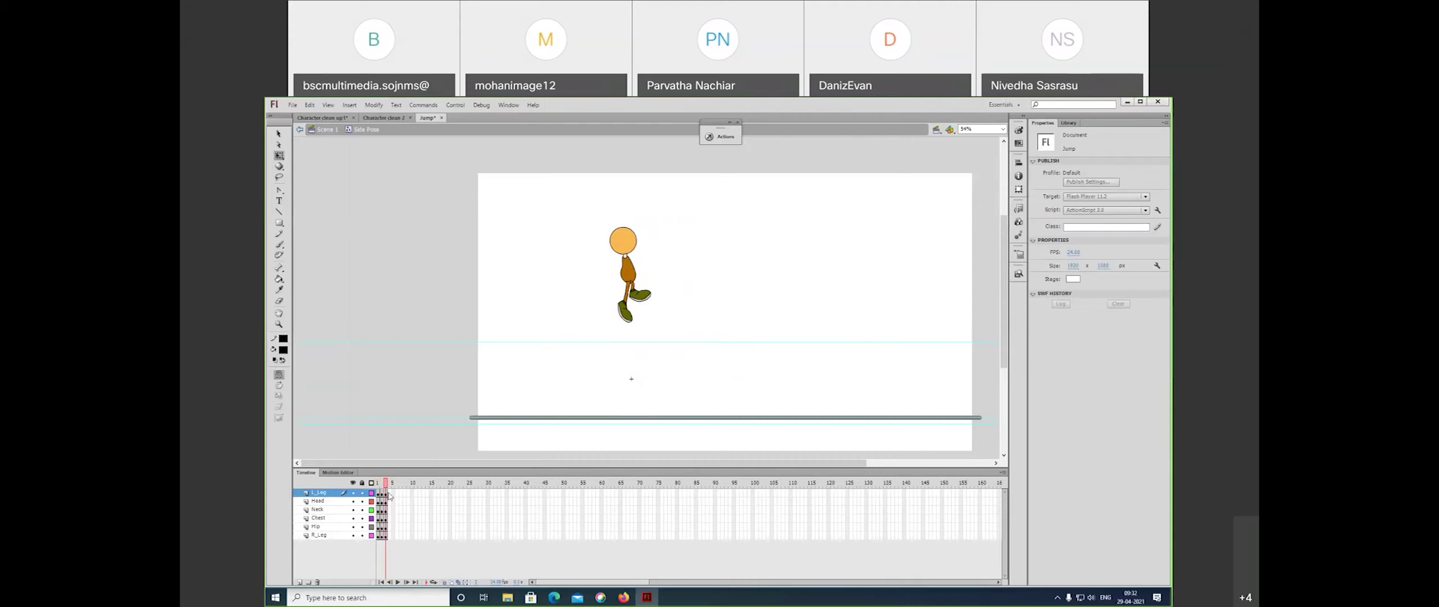
- Try rotating the hip slightly clockwise beneath the chest
key(z)
click(648, 288)
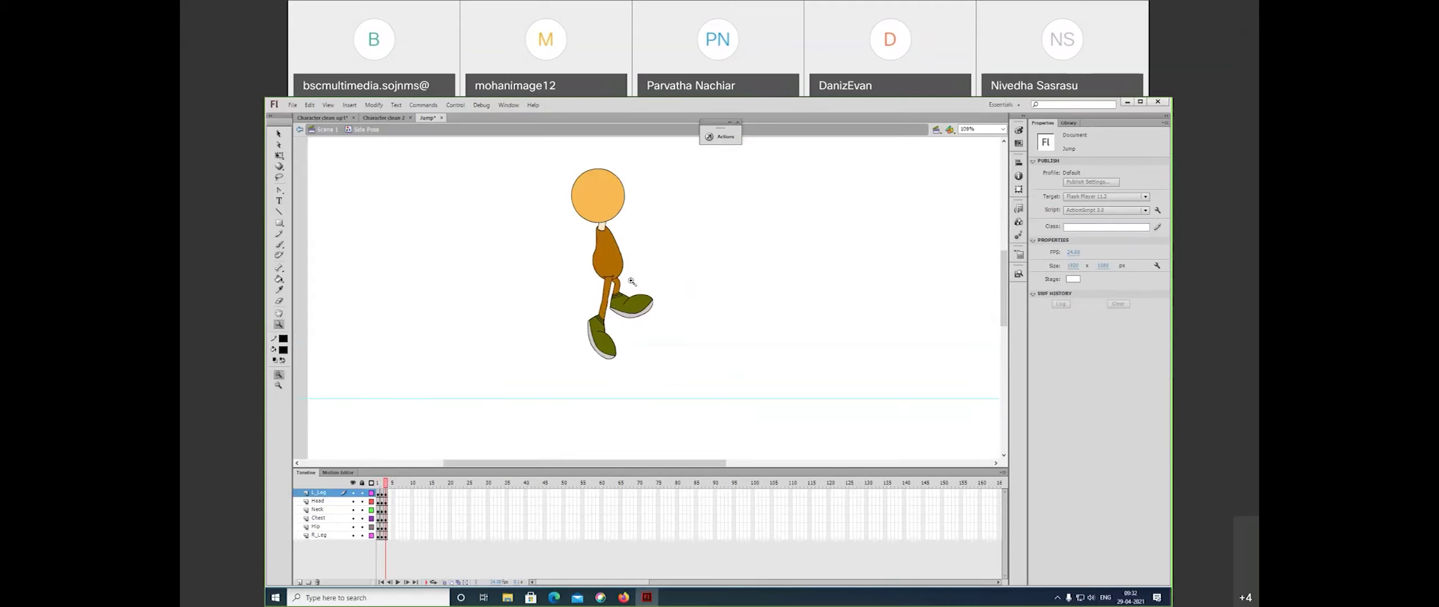
ctrl+click(619, 250)
click(656, 286)
key(q)
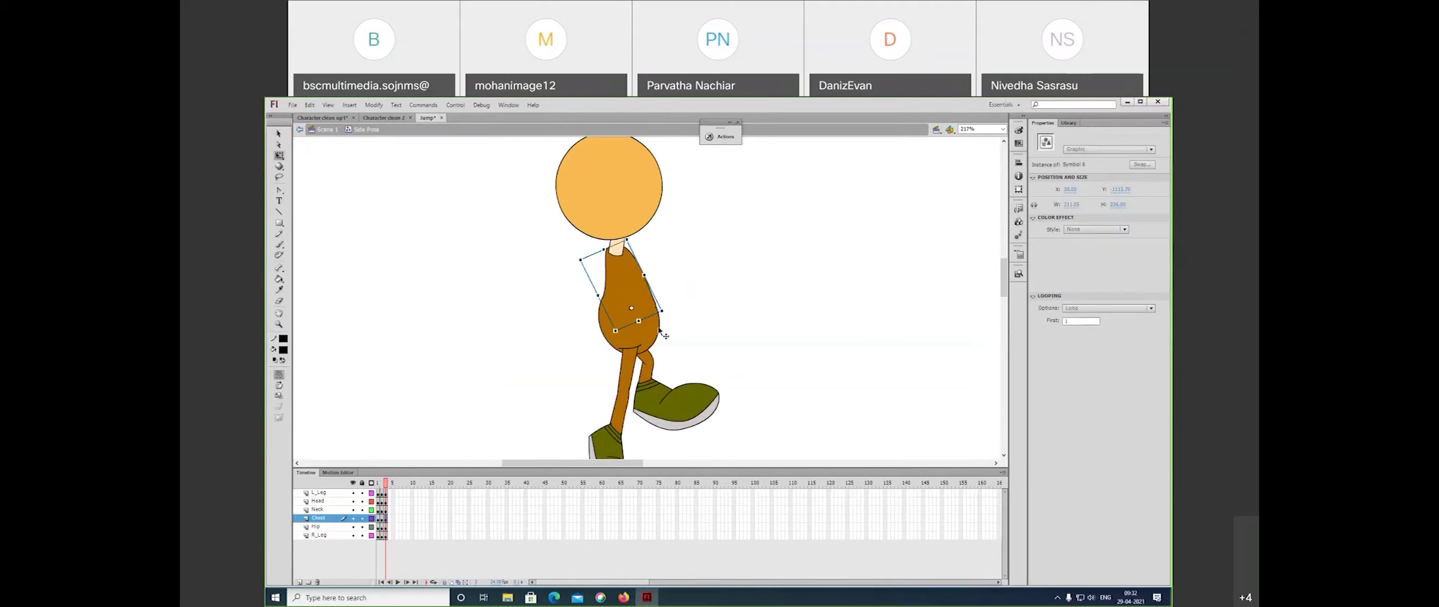
click(656, 338)
drag(681, 295, 681, 298)
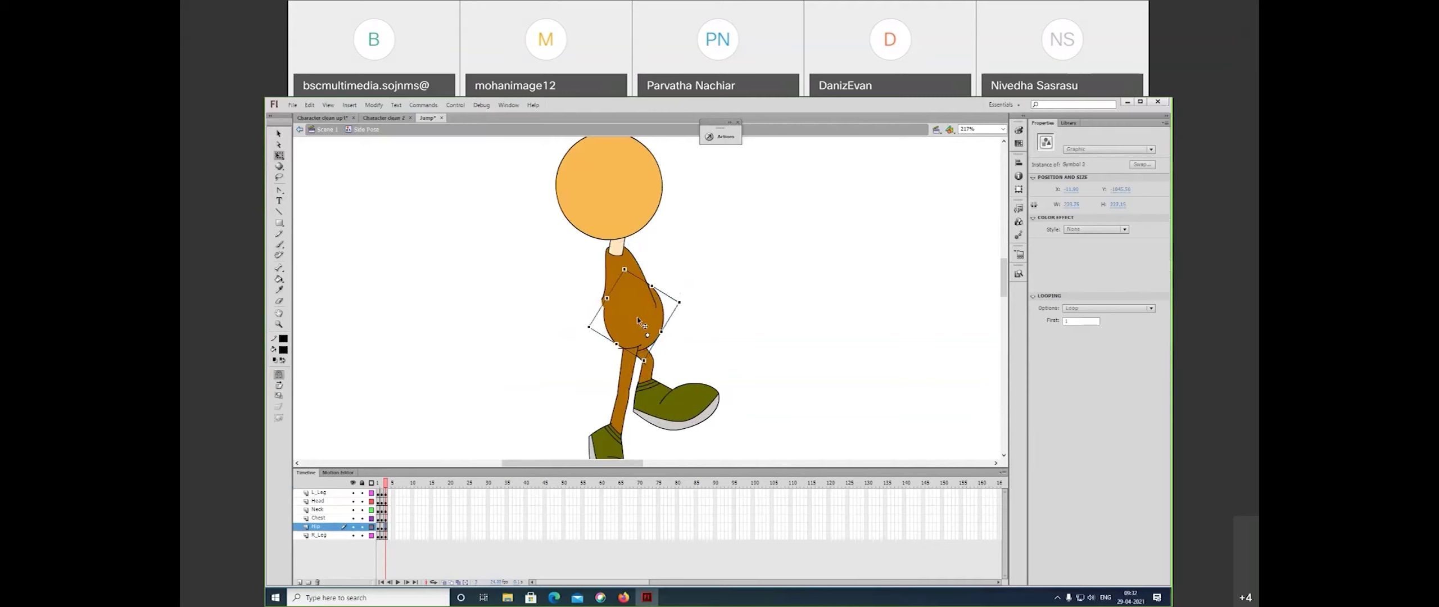
key(ctrl+z)
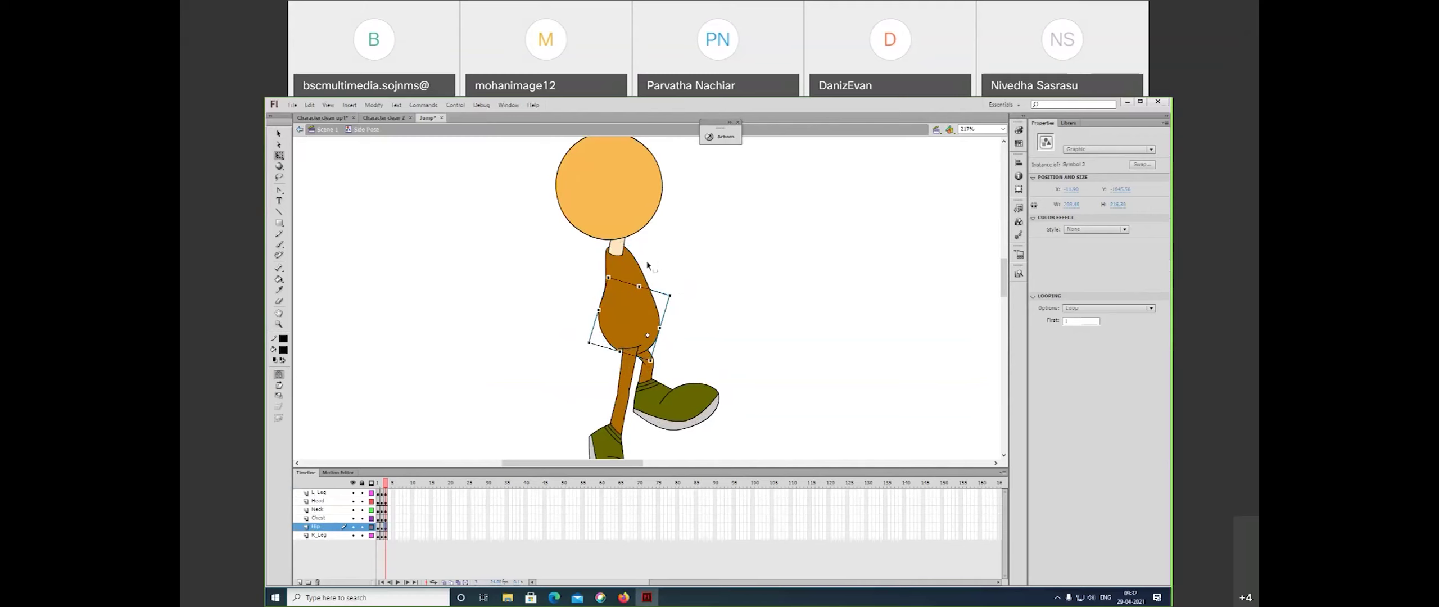
- Rotate the chest to a slightly more upright tilt above the hip
click(635, 269)
drag(646, 241, 646, 217)
key(Escape)
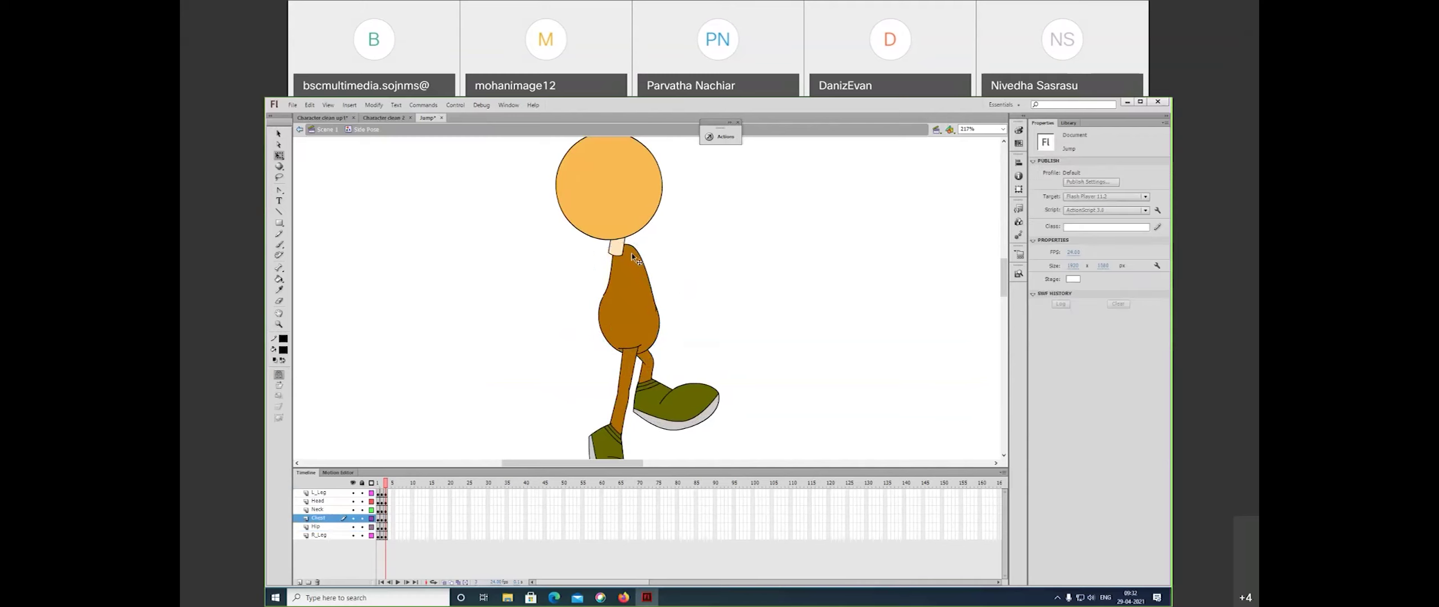
click(642, 254)
drag(644, 232, 625, 256)
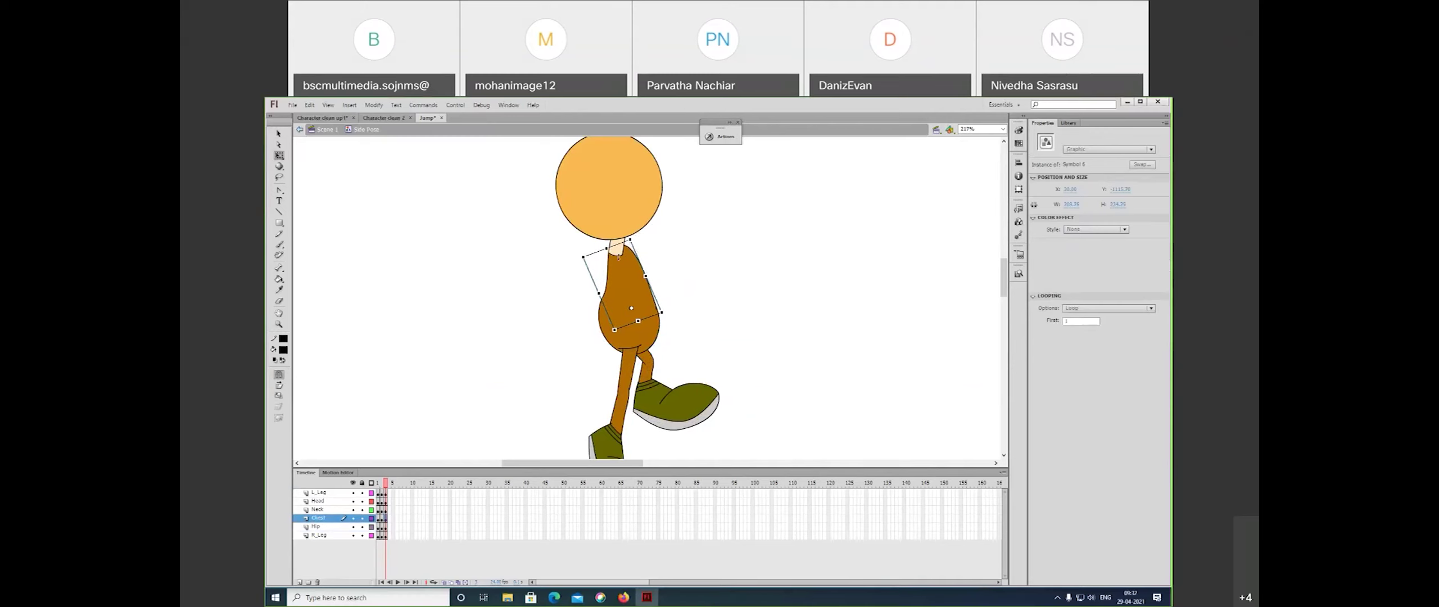
- Rotate the neck to follow the chest's tilt and shift it up and forward onto the chest's top
key(v)
click(617, 251)
key(ctrl+equal)
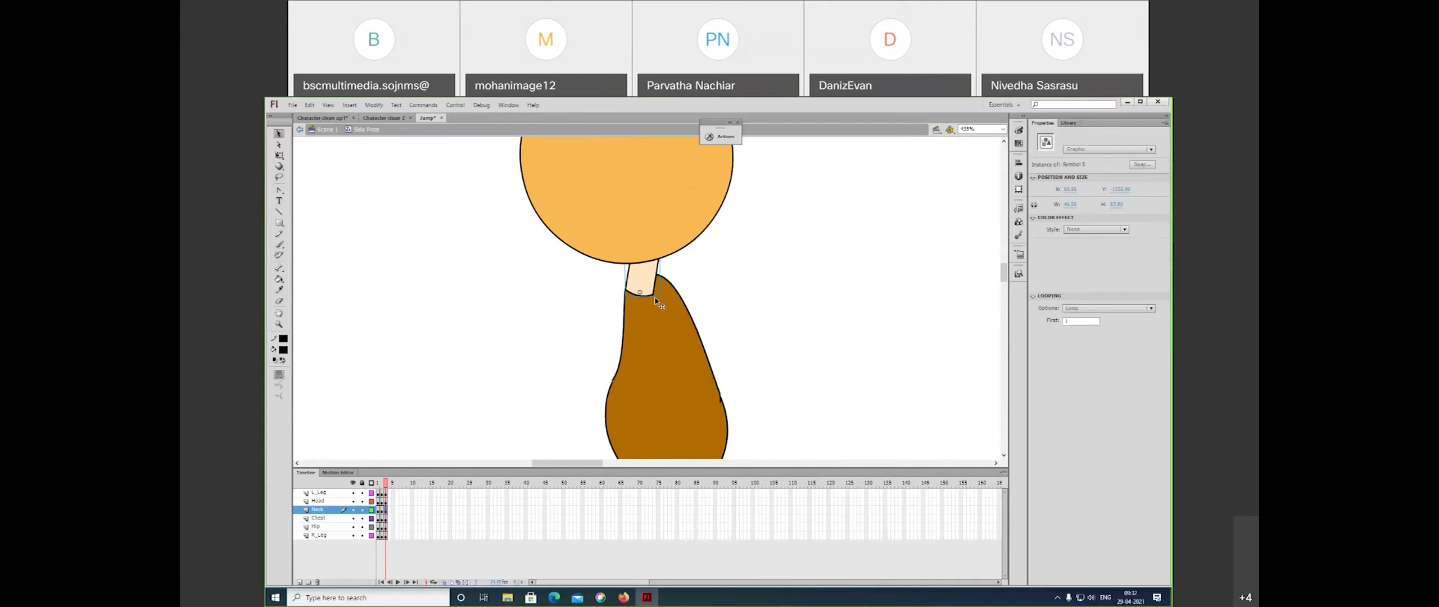
key(q)
drag(661, 244, 639, 239)
drag(643, 280, 652, 280)
key(Up)
key(Up)
key(Up)
key(Left)
- Tilt the head slightly back and nudge it backward and down onto the neck
click(684, 218)
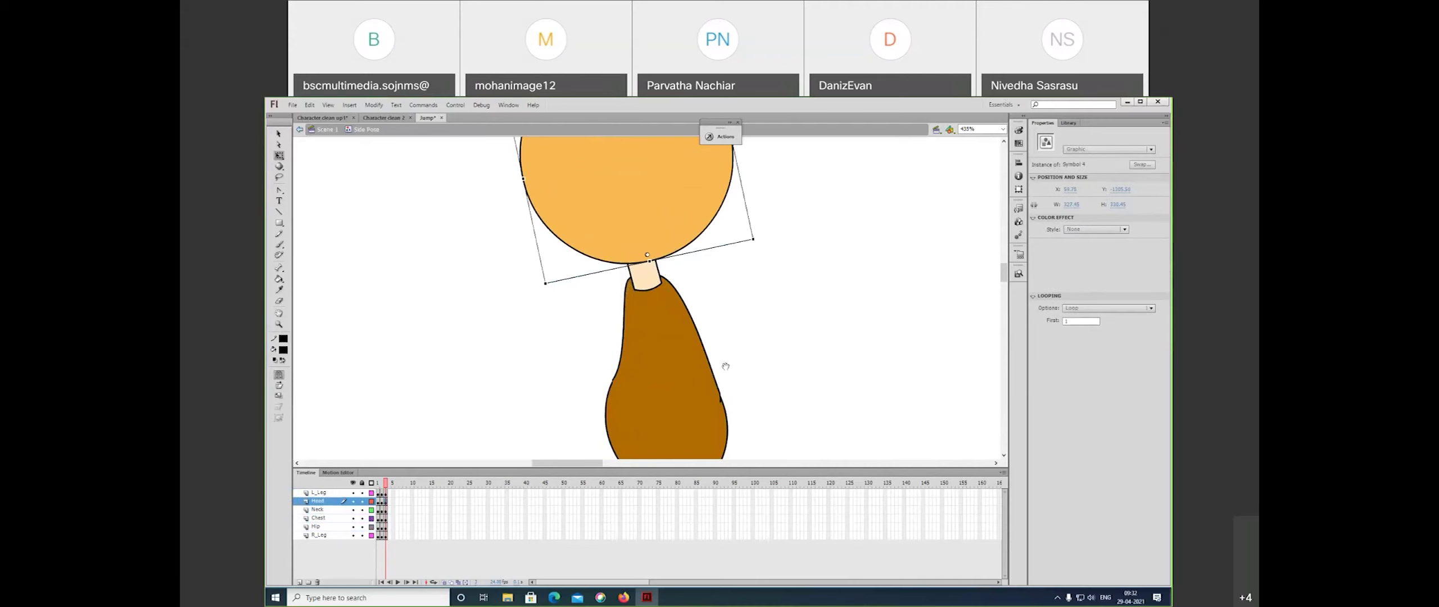
scroll(711, 153, up, 3)
scroll(739, 239, up, 3)
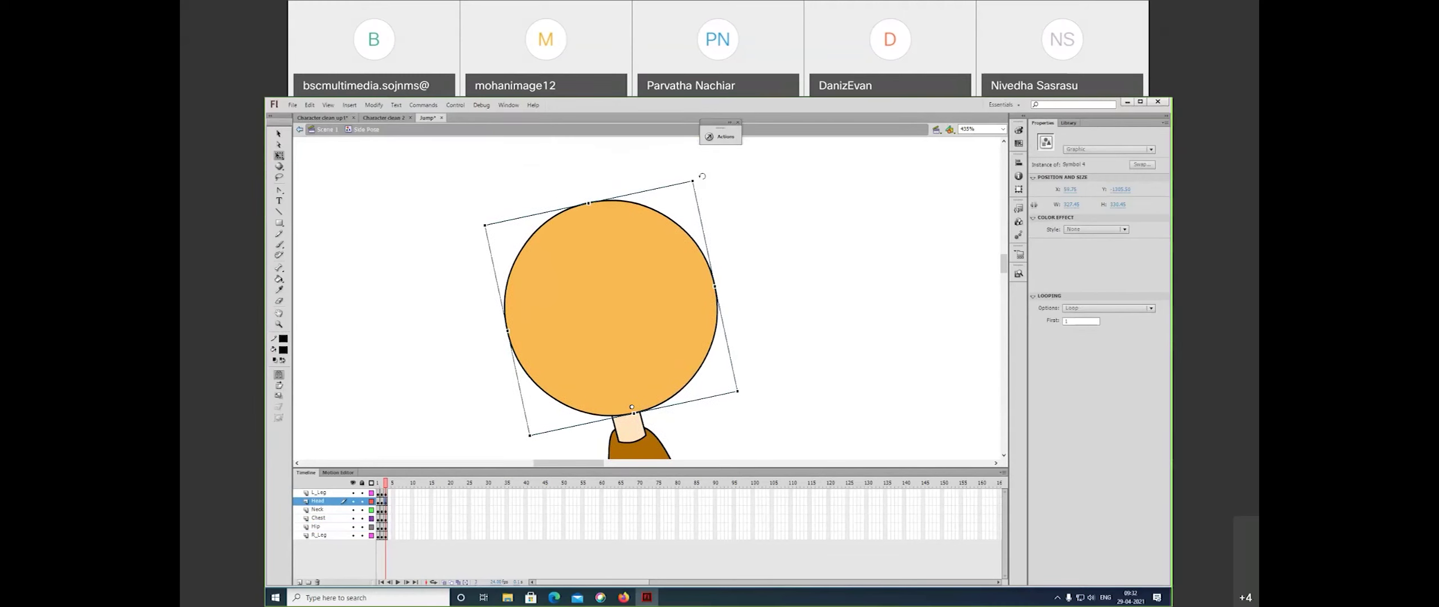
drag(694, 176, 688, 176)
key(Left)
key(Left)
key(Down)
click(754, 319)
- Open the right leg for editing and move its shin and shoe together away from the thigh
scroll(706, 288, down, 9)
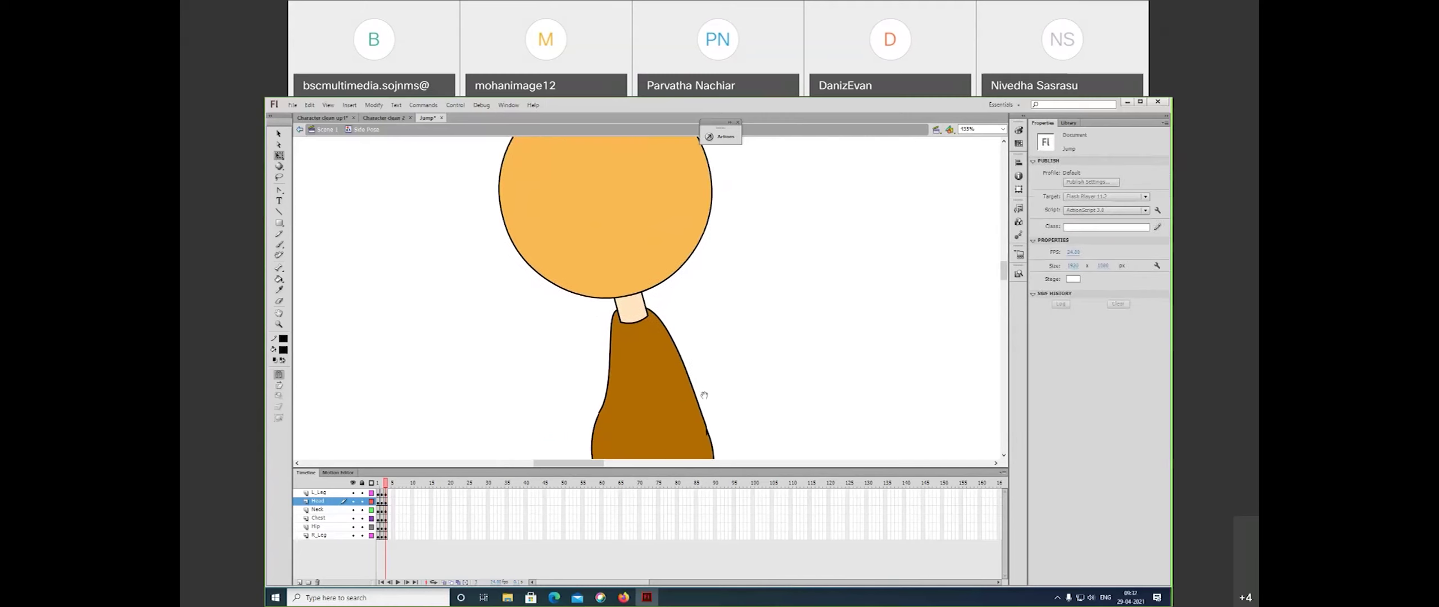
scroll(704, 395, down, 20)
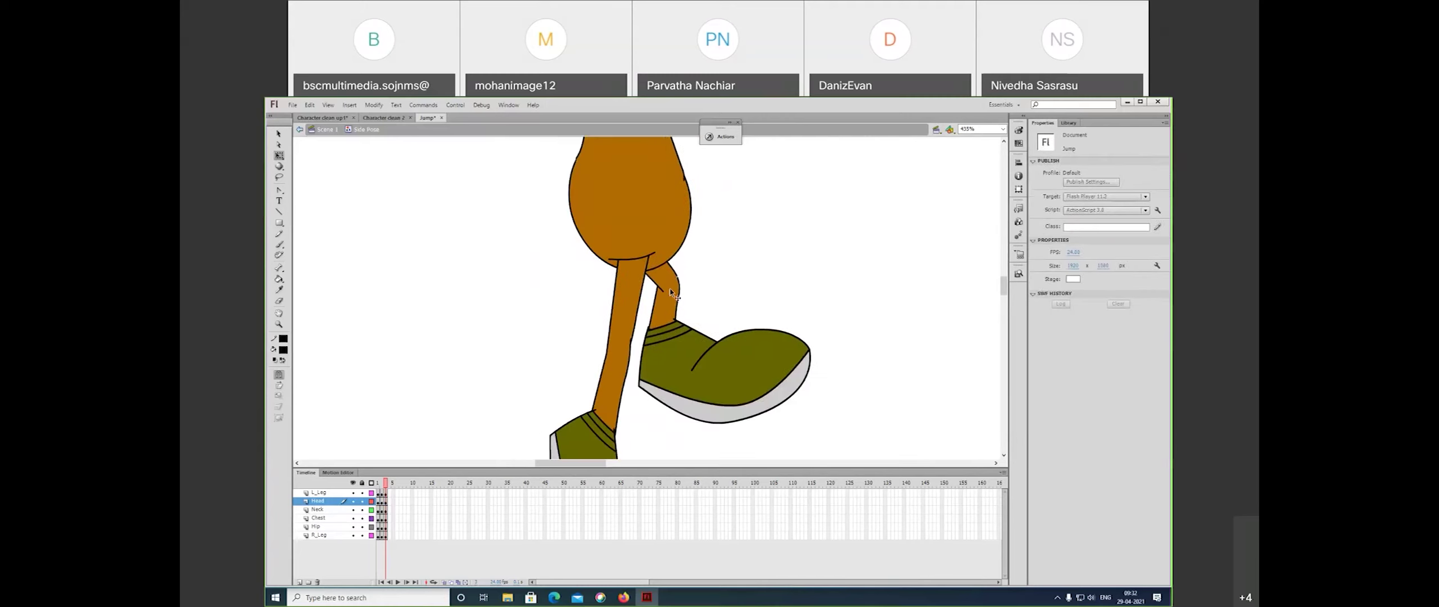
double_click(671, 292)
click(679, 274)
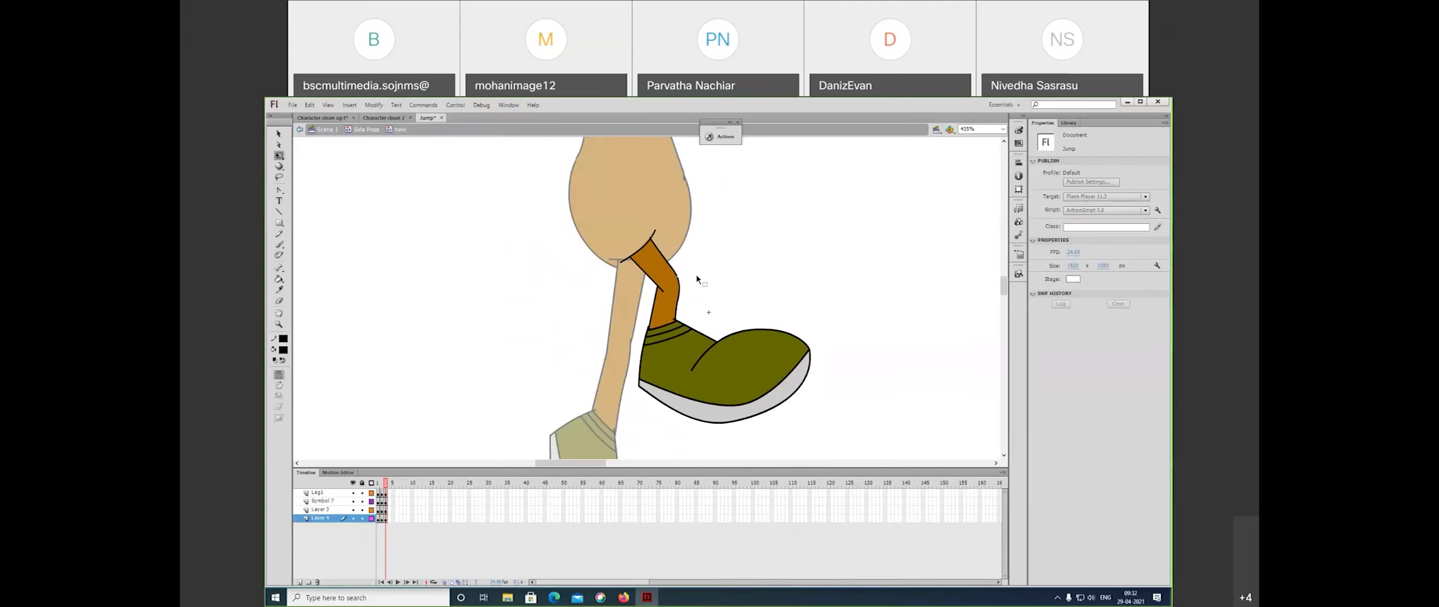
drag(707, 354, 675, 290)
drag(731, 382, 820, 265)
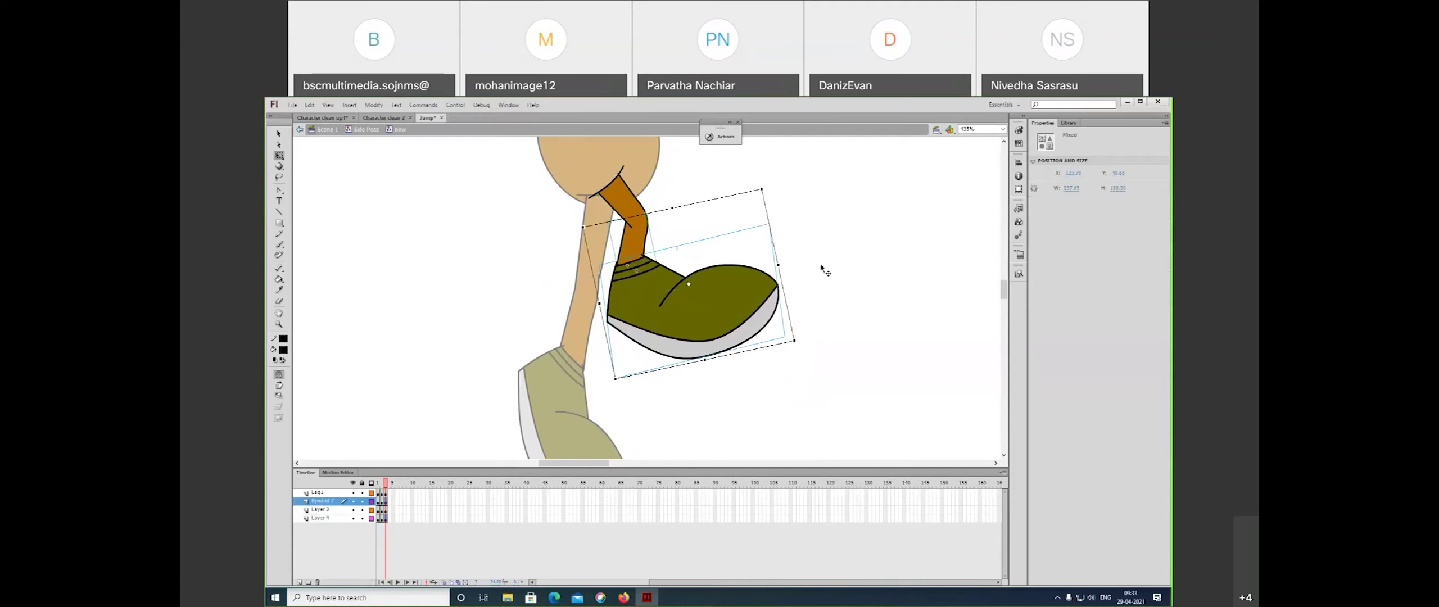
- Rotate the right thigh and its hip line so the thigh hangs downward, and reposition them under the hip
click(639, 218)
key(z)
click(634, 221)
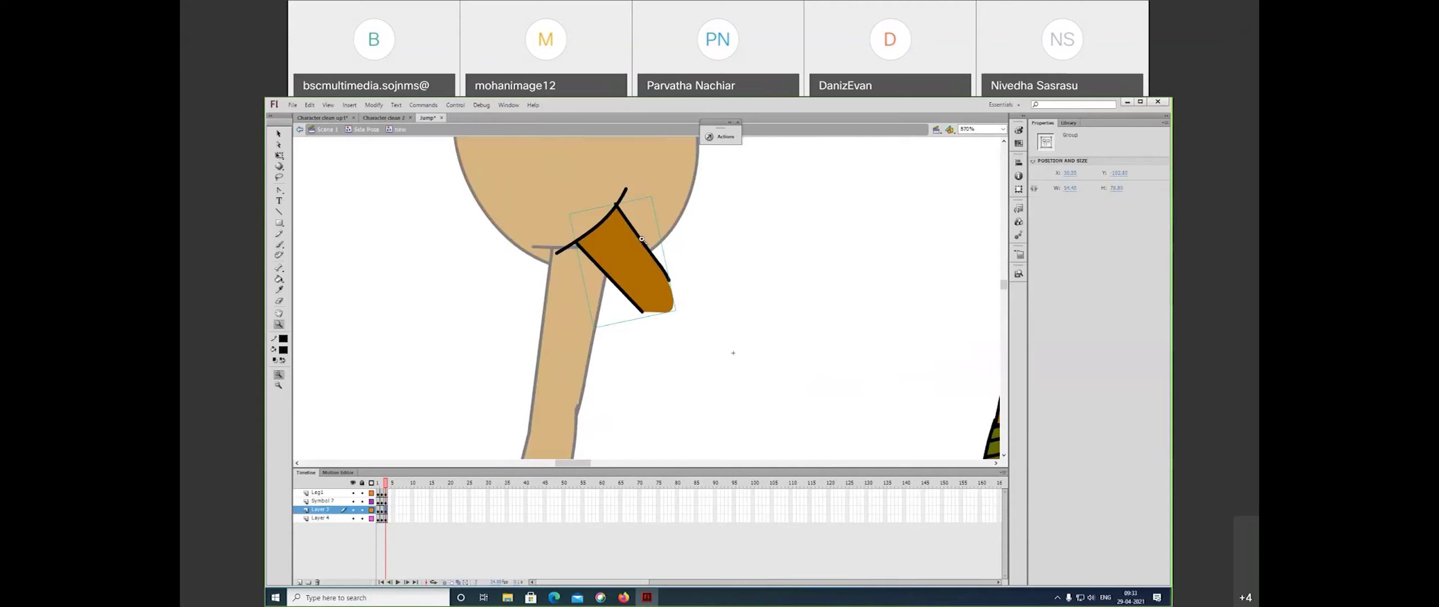
key(v)
click(632, 205)
key(q)
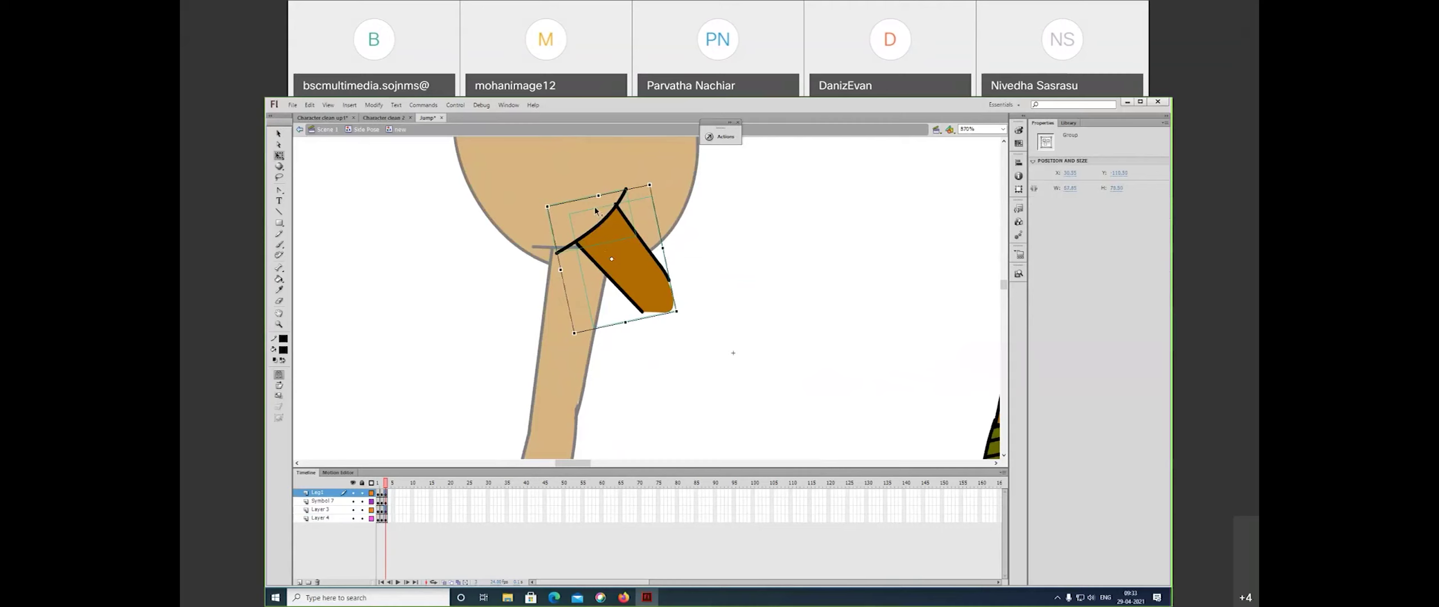
drag(645, 342, 579, 348)
drag(587, 278, 612, 304)
key(Up)
drag(695, 363, 679, 312)
click(679, 316)
- Lengthen and widen the right thigh, keeping its upper edge fitted to the hip line
click(611, 290)
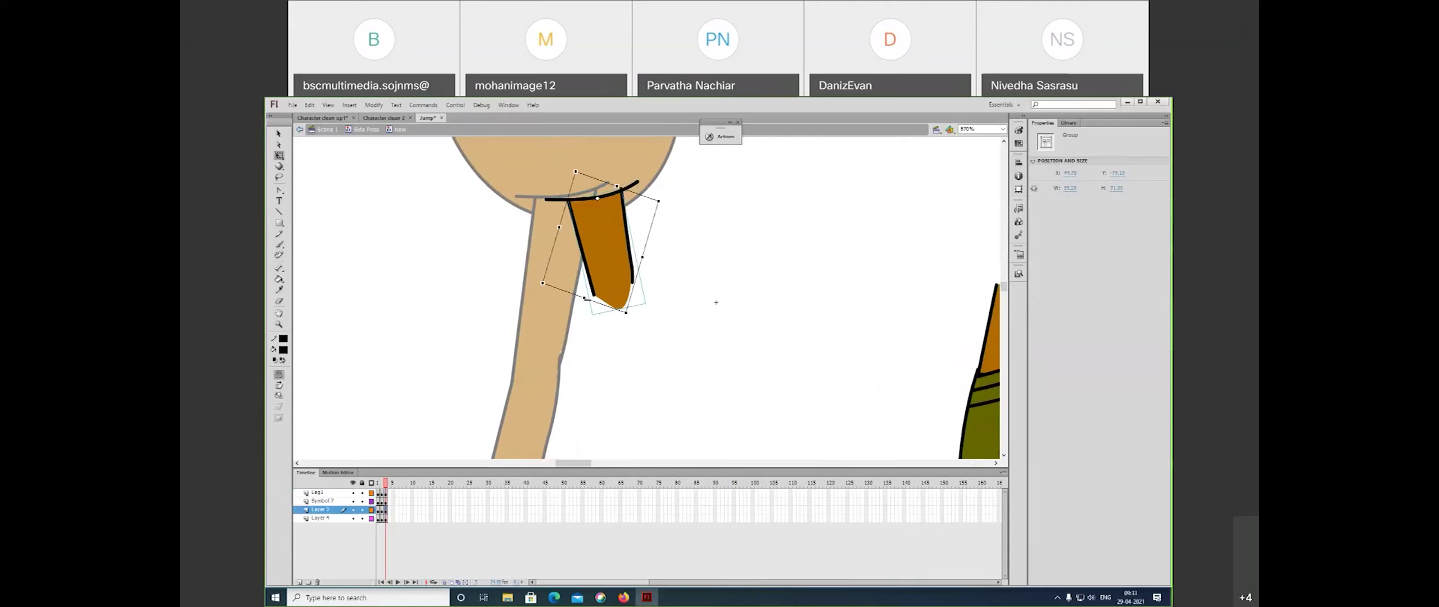
drag(585, 327, 617, 327)
drag(627, 323, 634, 356)
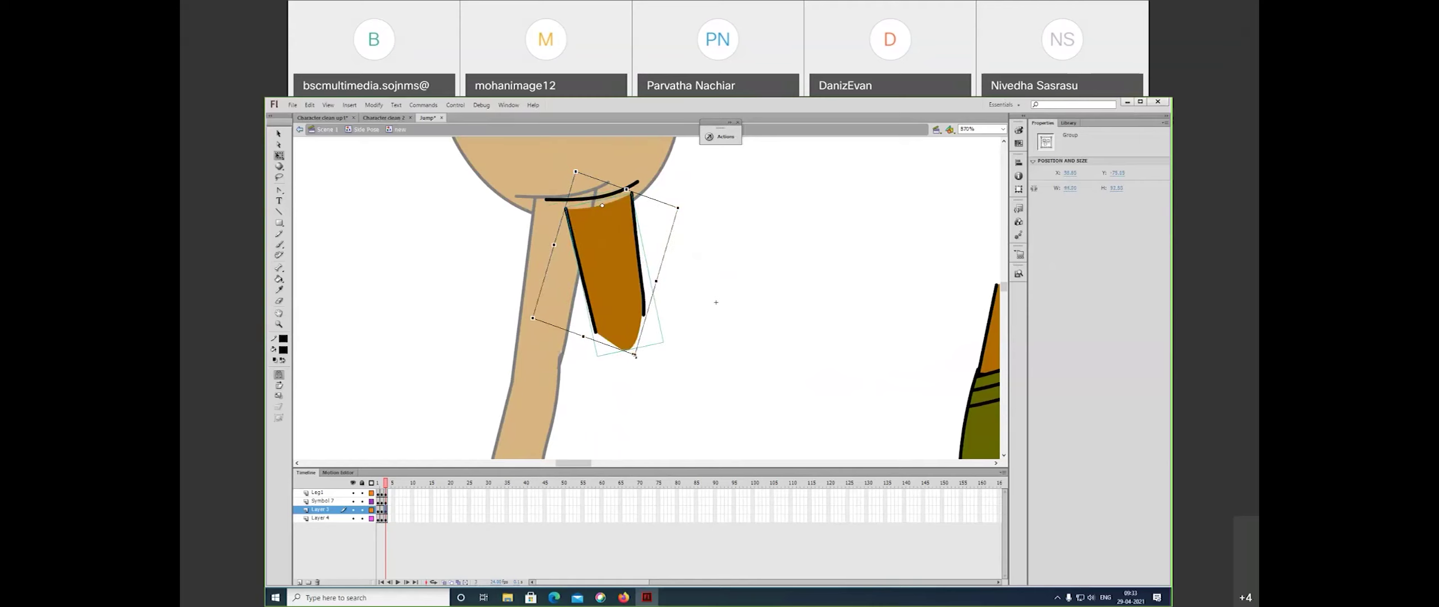
drag(658, 281, 651, 278)
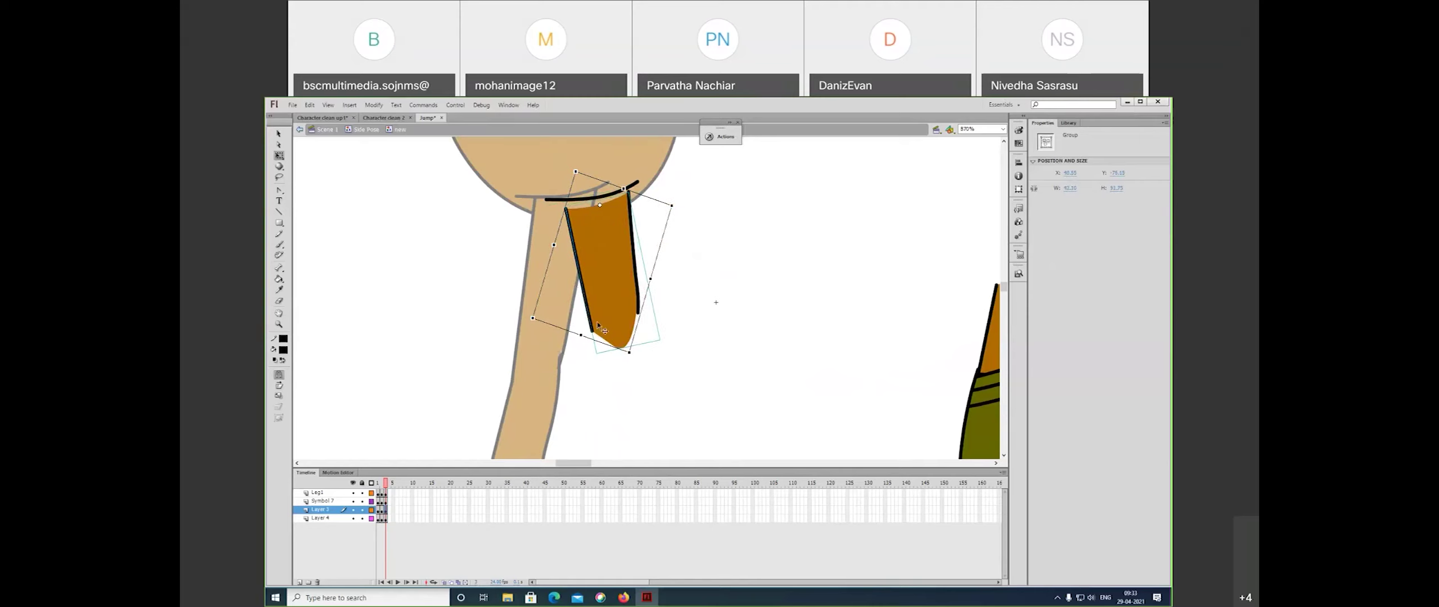
drag(555, 245, 556, 244)
key(ctrl+z)
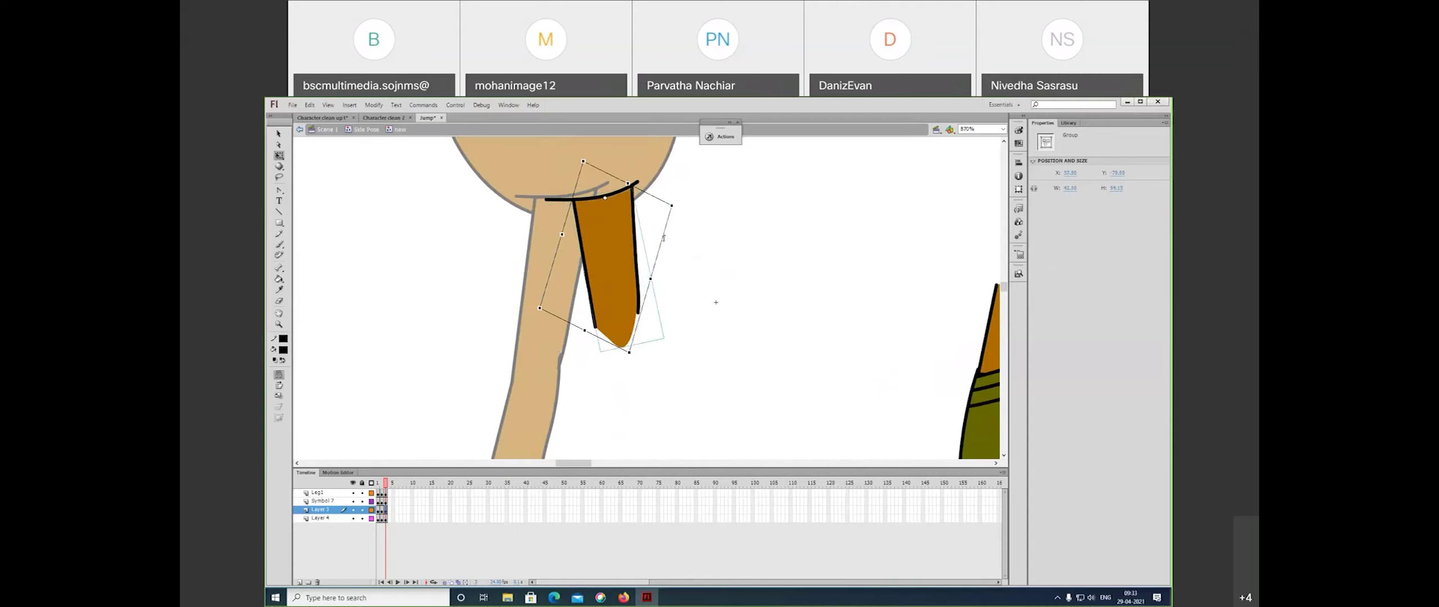
drag(659, 262, 599, 168)
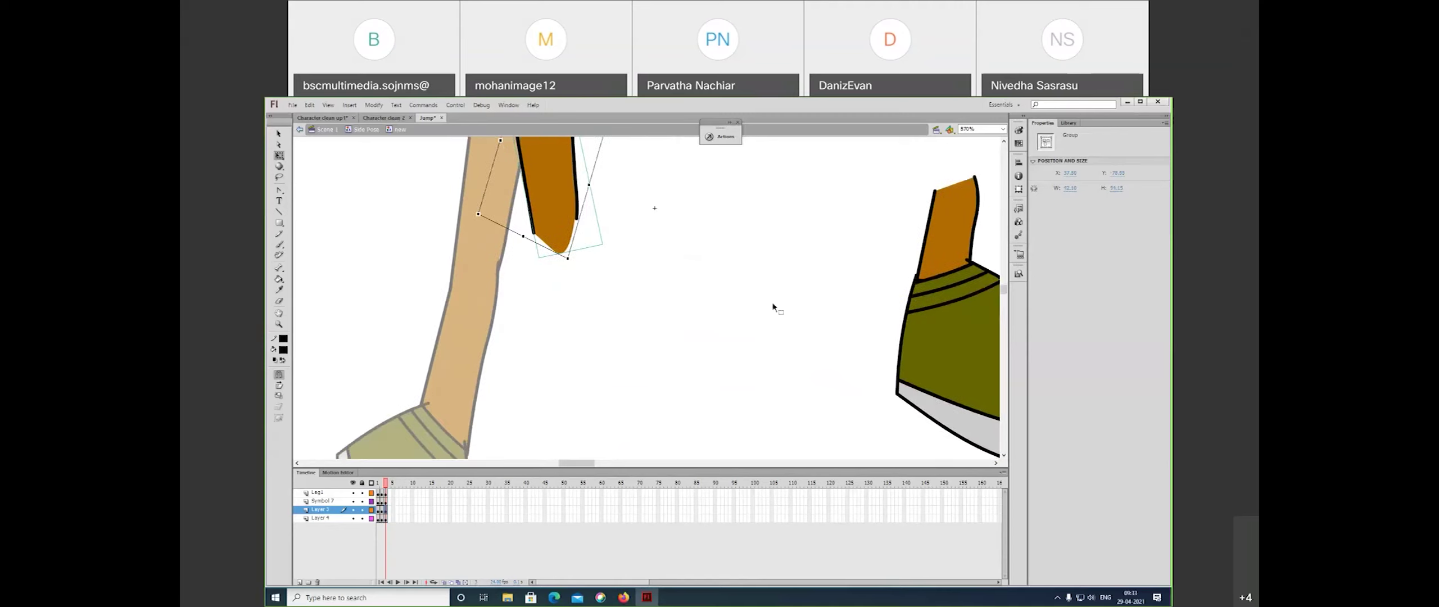
- Bring the right shin under the thigh, separate it from the shoe, and rotate it to continue down from the knee
drag(774, 305, 639, 302)
drag(861, 210, 440, 349)
click(788, 251)
drag(604, 398, 781, 347)
drag(417, 337, 608, 409)
click(579, 283)
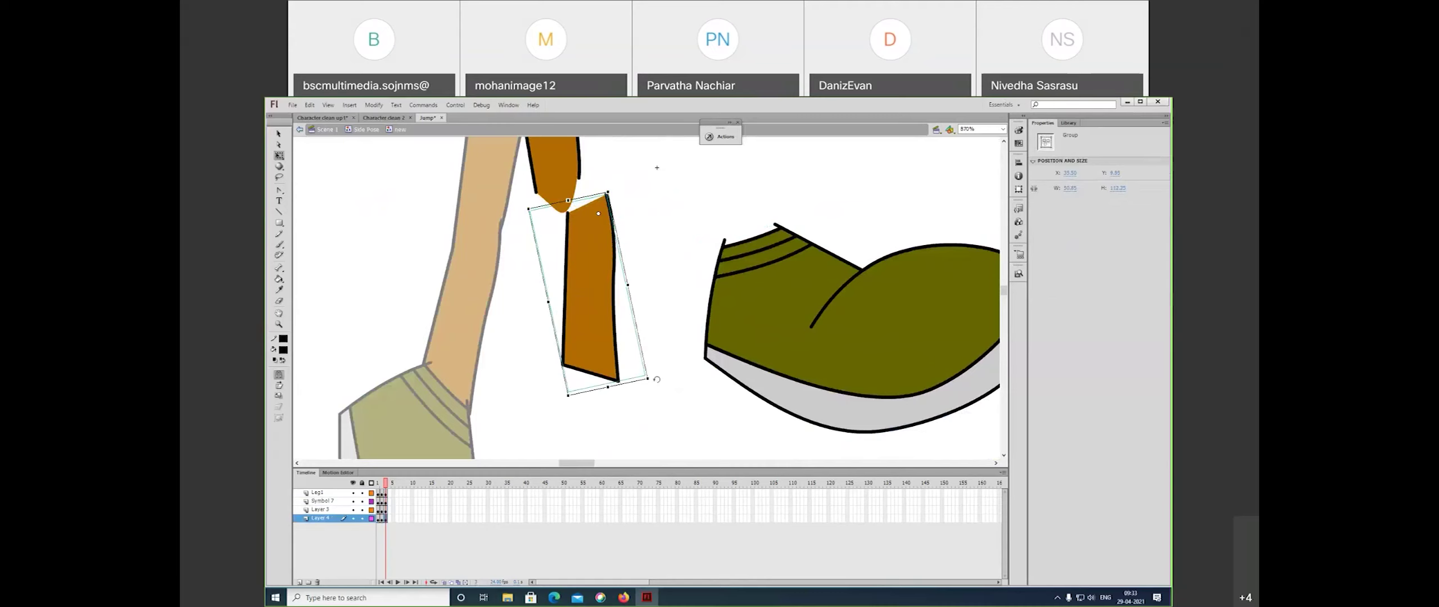
drag(673, 354, 580, 309)
drag(647, 334, 597, 260)
- Rotate the right shoe toe-down and attach its ankle to the shin's lower end
click(760, 297)
scroll(787, 303, right, 3)
drag(765, 401, 590, 444)
drag(700, 356, 803, 308)
drag(713, 328, 518, 424)
drag(674, 381, 663, 413)
mouse_move(594, 379)
mouse_down()
mouse_move(672, 358)
mouse_move(599, 361)
mouse_up()
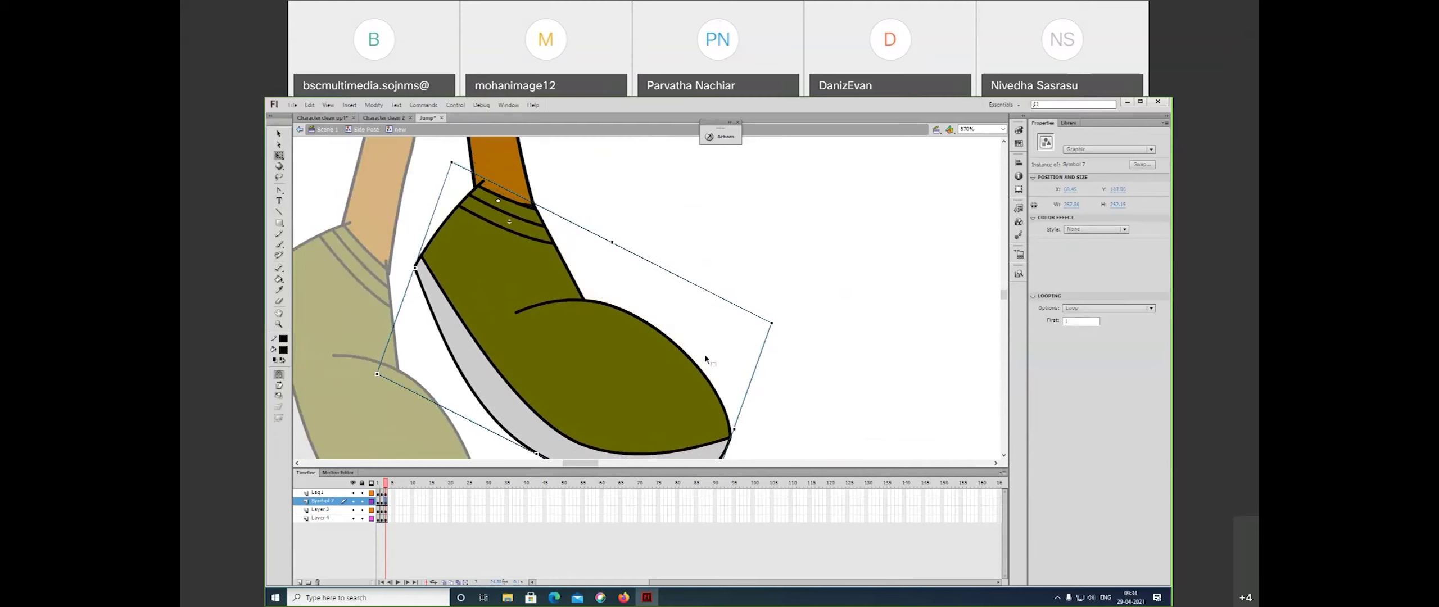
key(ctrl+minus)
key(ctrl+minus)
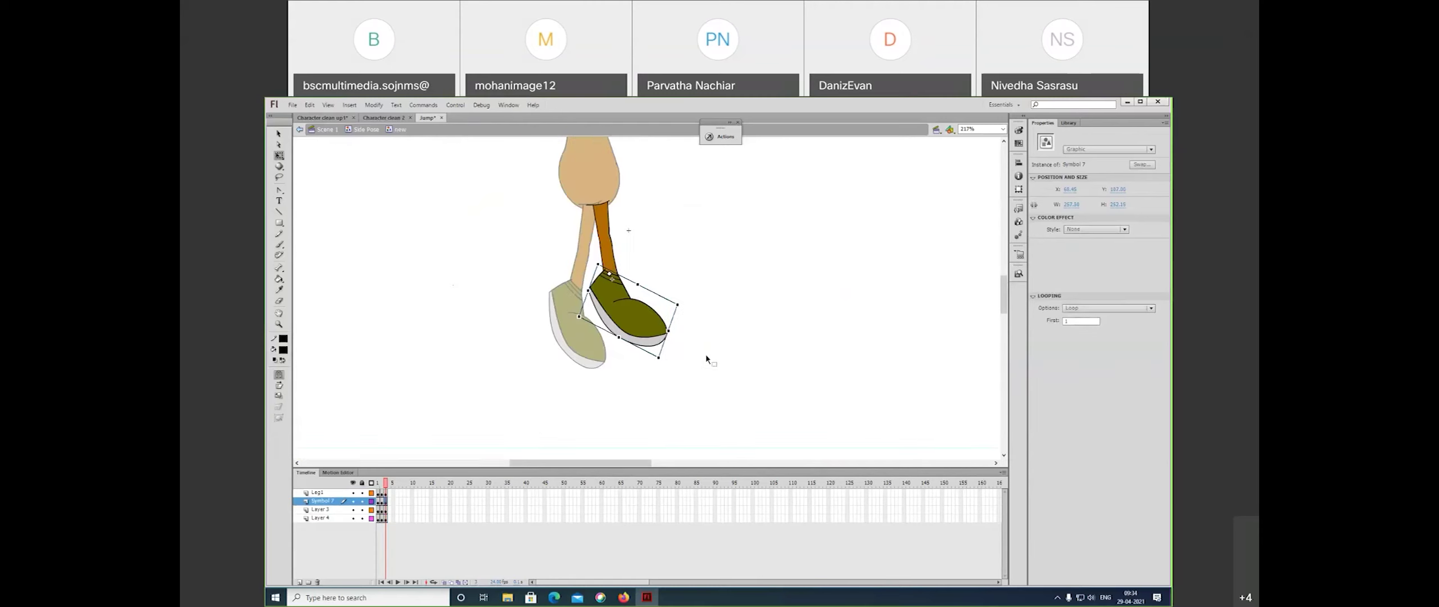
- Move the right shin and shoe upward to shorten the leg at the knee
key(ctrl+equal)
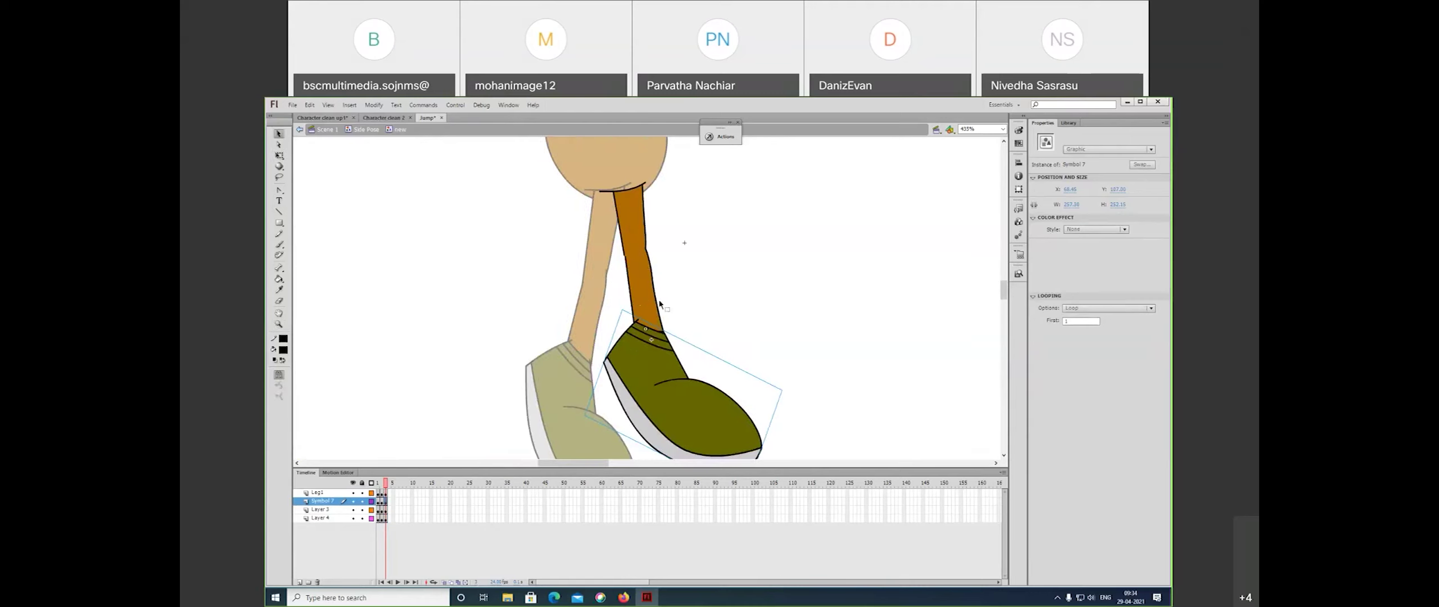
drag(650, 303, 648, 287)
drag(652, 373, 651, 352)
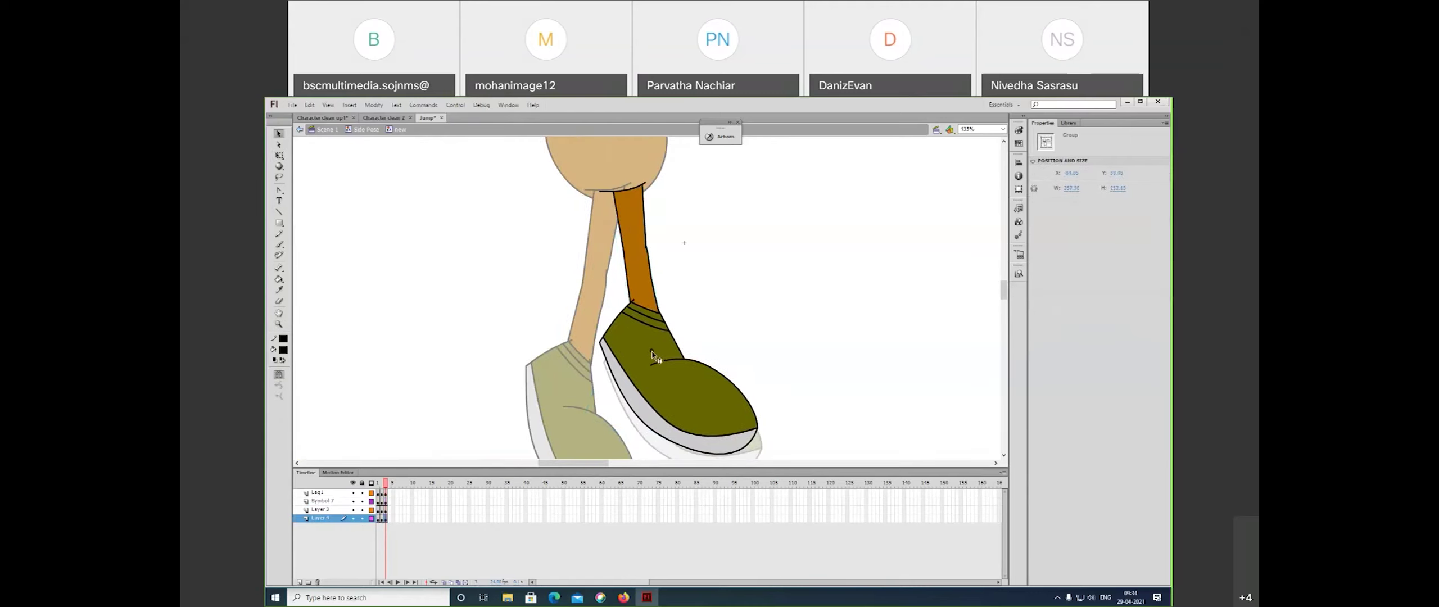
- Nudge the right thigh, shin and shoe together up and slightly forward toward the hip
click(678, 343)
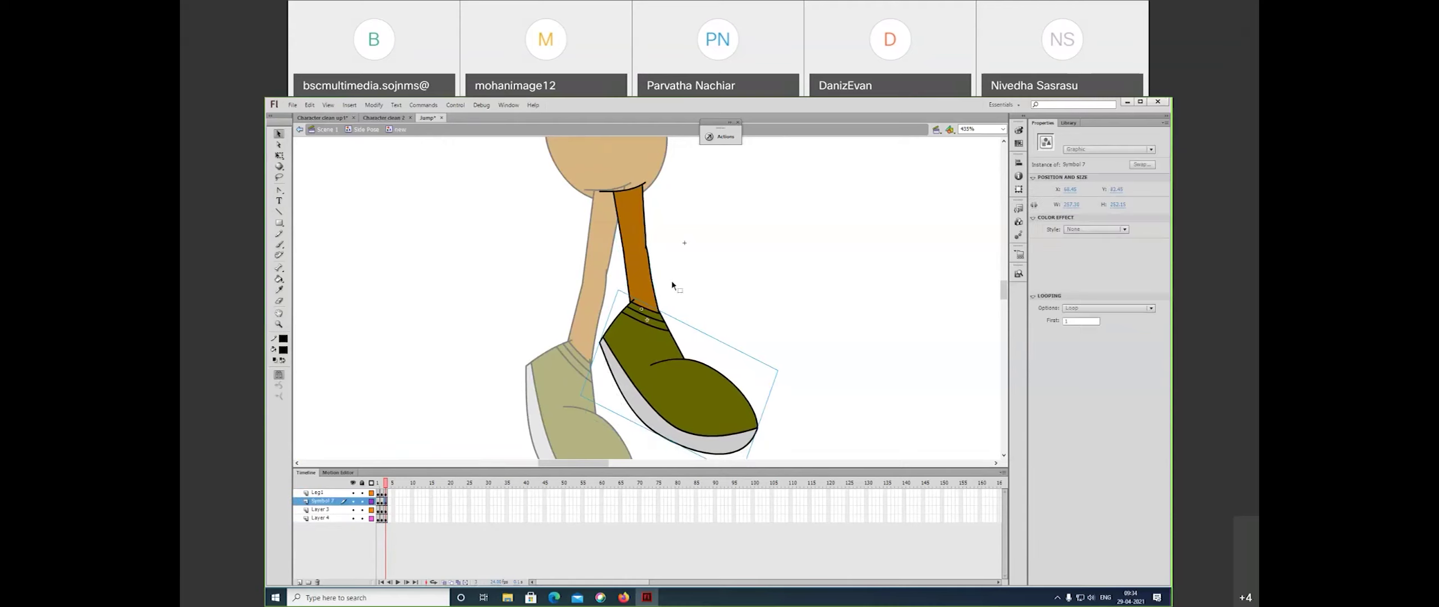
shift+click(640, 285)
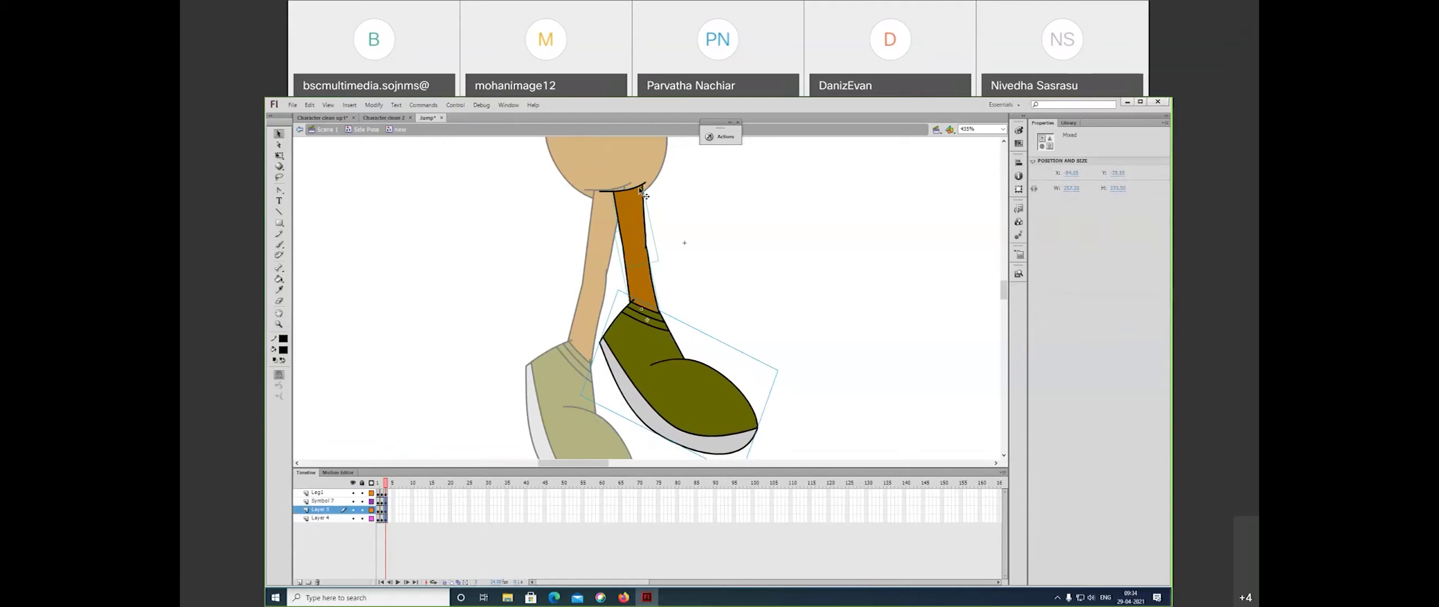
key(Up)
key(Up)
key(Right)
key(Up)
key(Up)
key(Up)
key(Up)
- Nudge the right leg's hip line down and forward over the thigh's top edge, and return to the whole character
key(z)
drag(575, 164, 633, 191)
key(v)
mouse_move(848, 308)
mouse_down()
mouse_move(570, 315)
mouse_move(554, 295)
mouse_up()
key(Down)
key(Right)
key(Right)
key(Right)
key(Right)
key(Right)
key(Right)
key(Right)
key(Right)
key(Right)
key(Right)
key(Right)
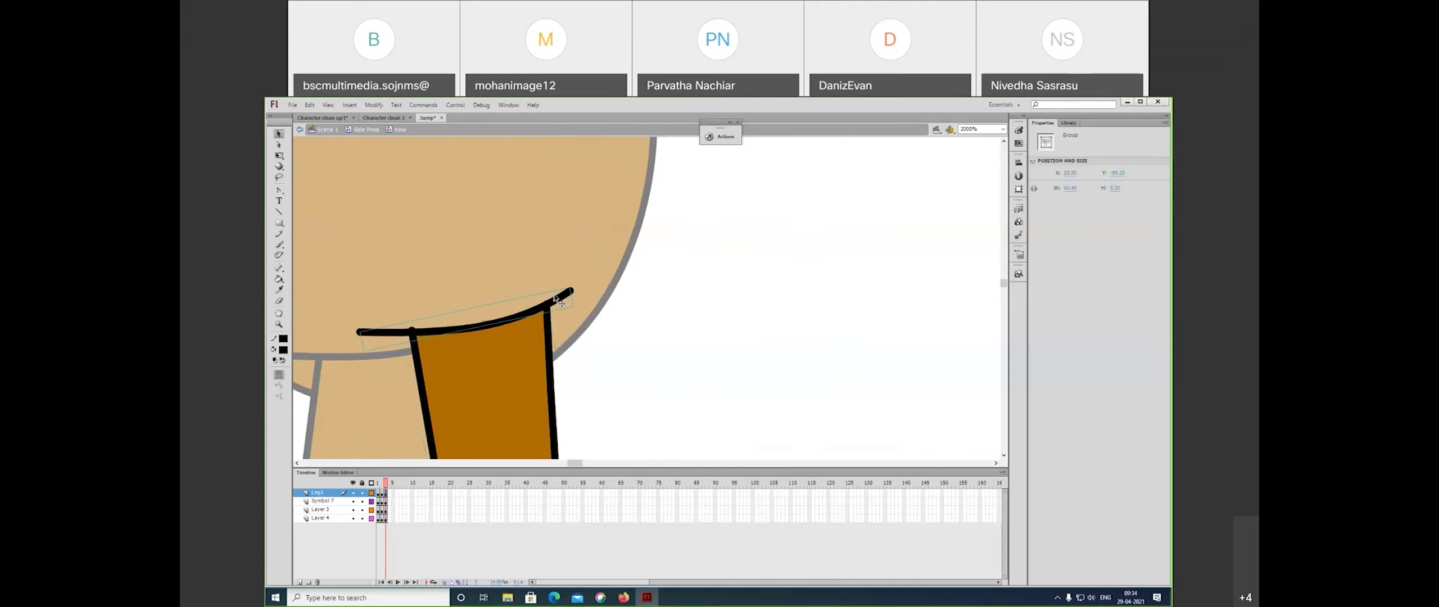
key(ctrl+minus)
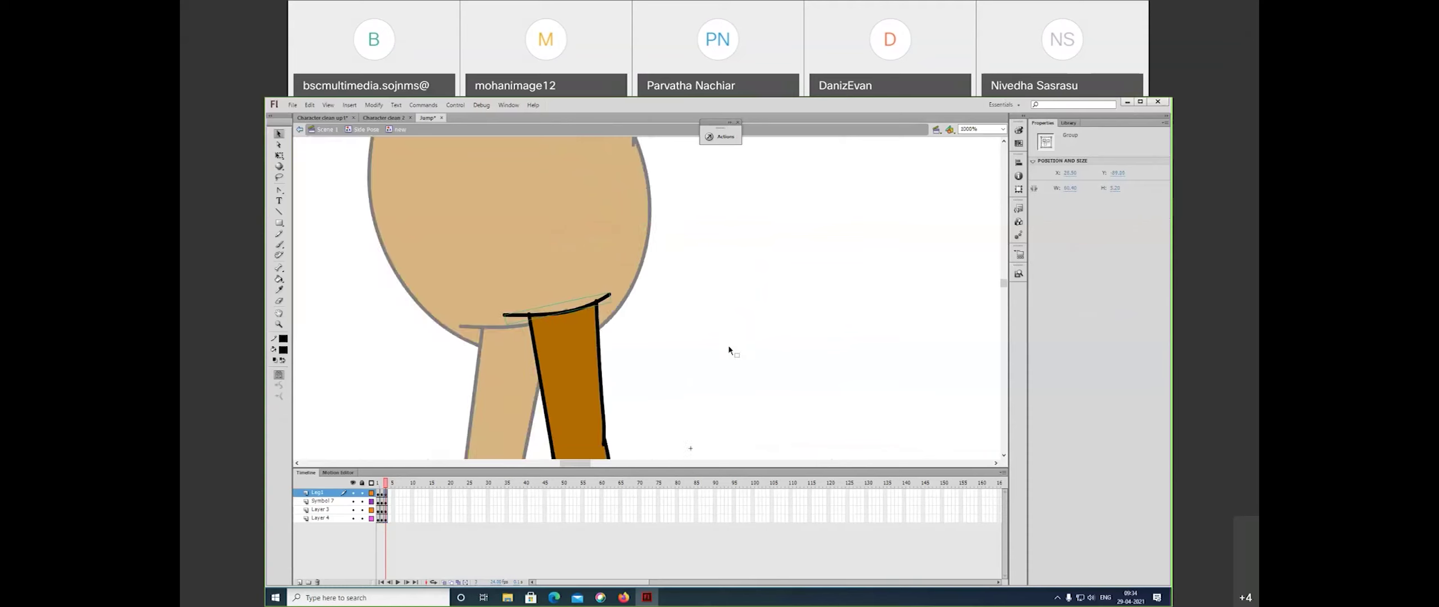
key(ctrl+minus)
click(728, 345)
double_click(732, 371)
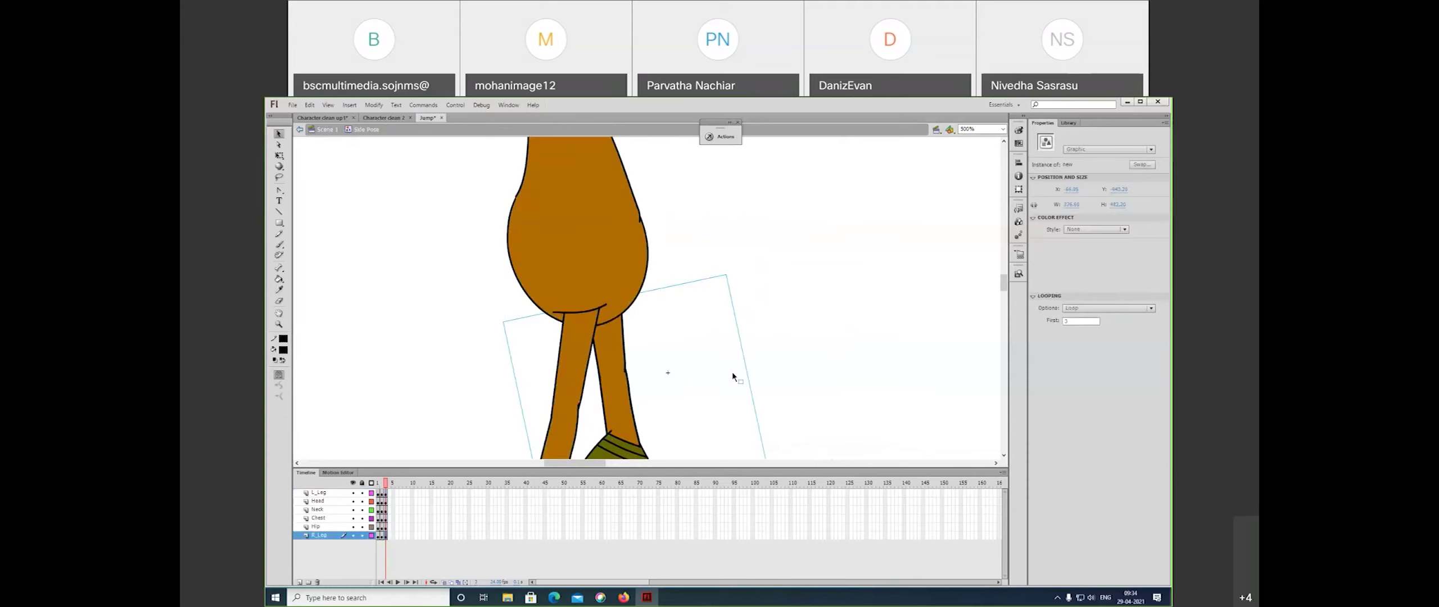
- Rotate the right shoe slightly toe-up about its ankle inside the right leg, and return to the whole character
key(ctrl+minus)
scroll(735, 395, down, 2)
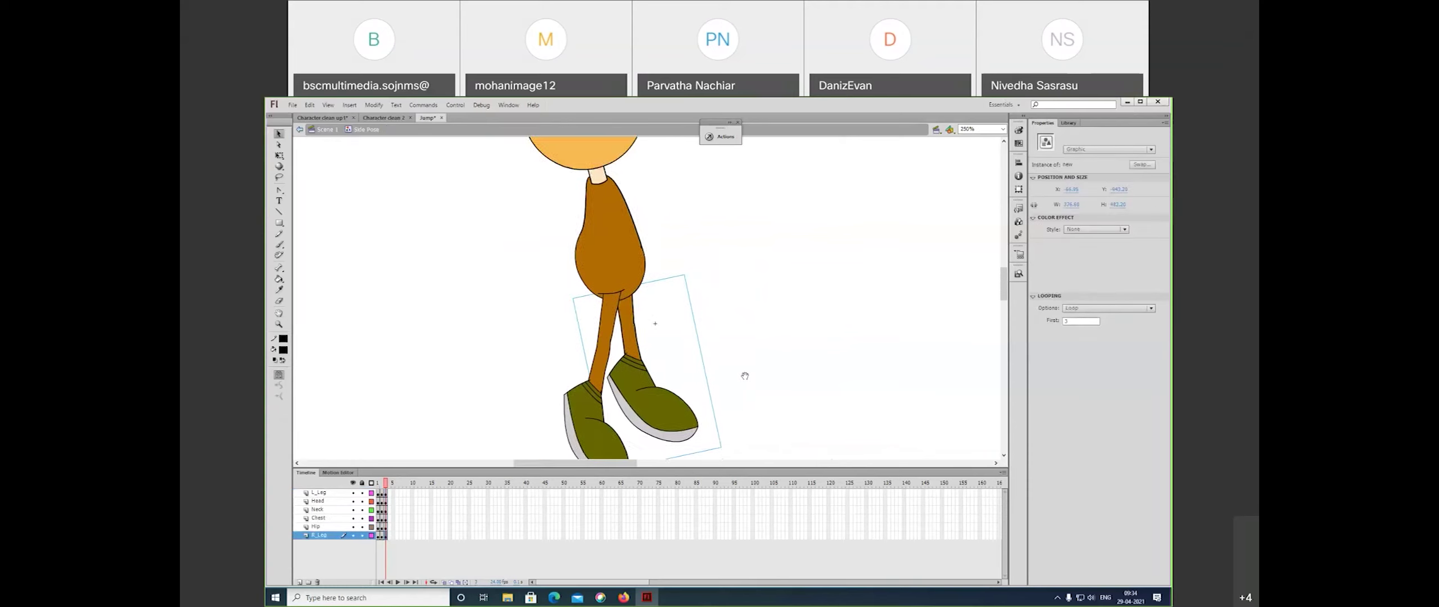
double_click(690, 402)
key(q)
drag(706, 371, 708, 356)
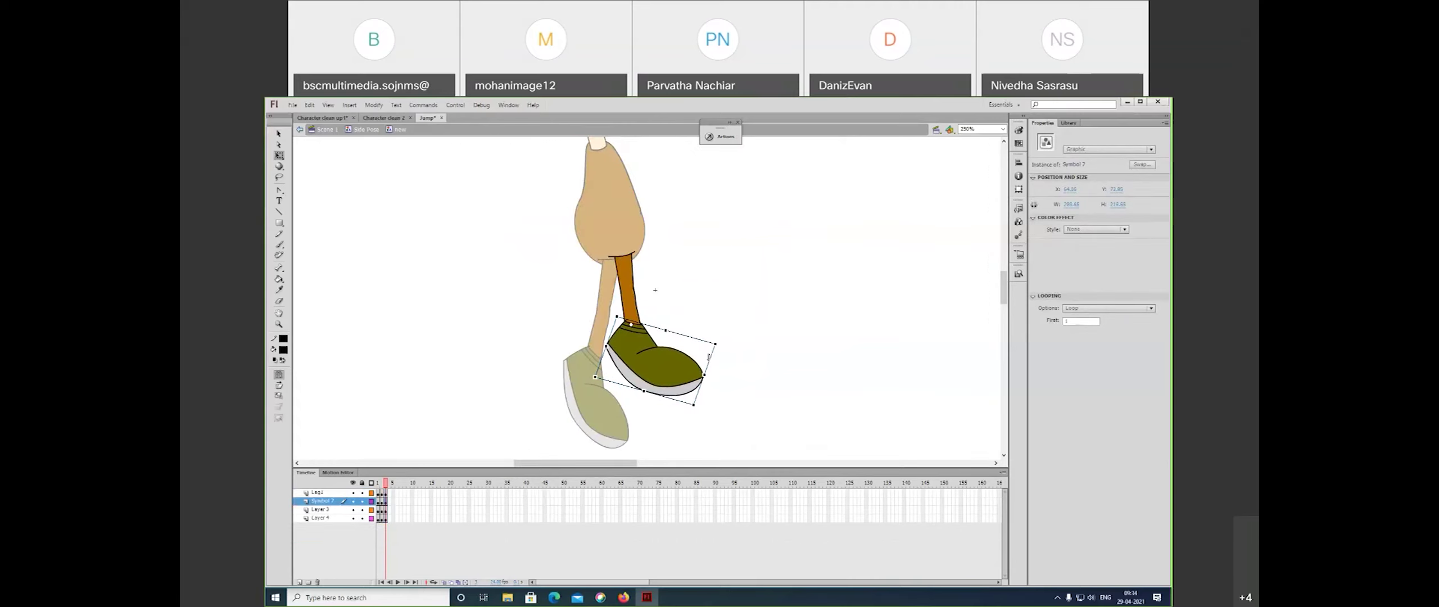
key(v)
double_click(768, 365)
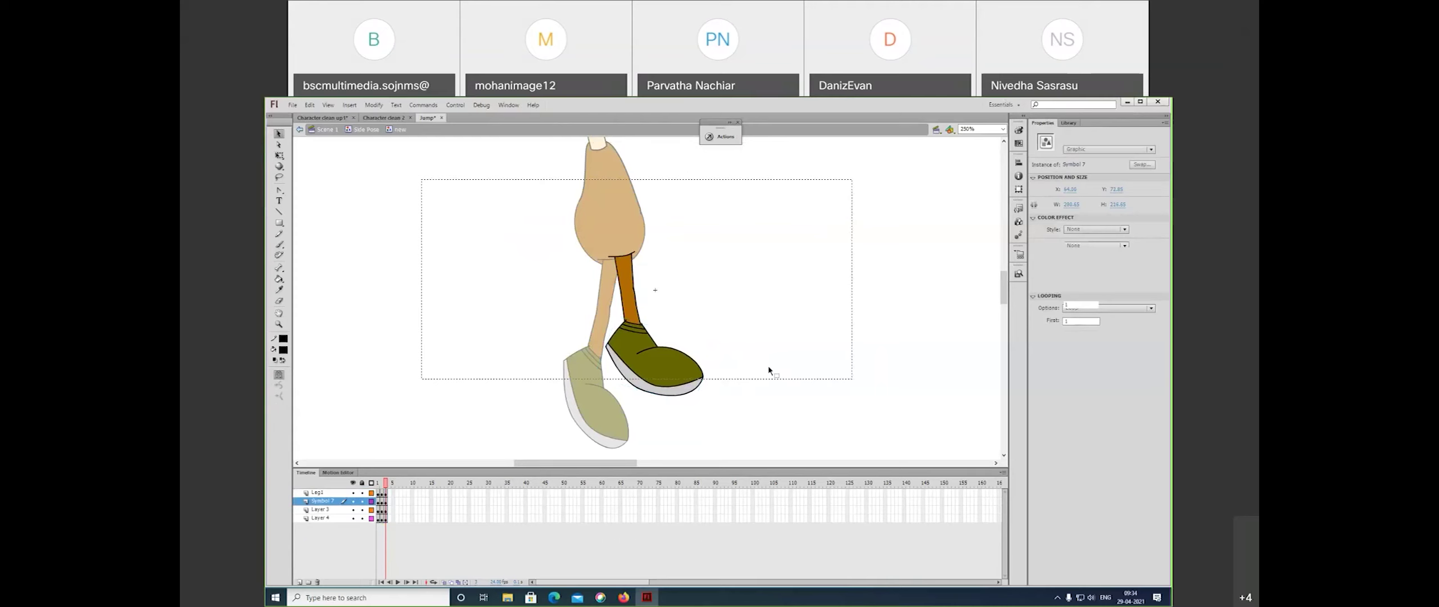
scroll(764, 399, up, 3)
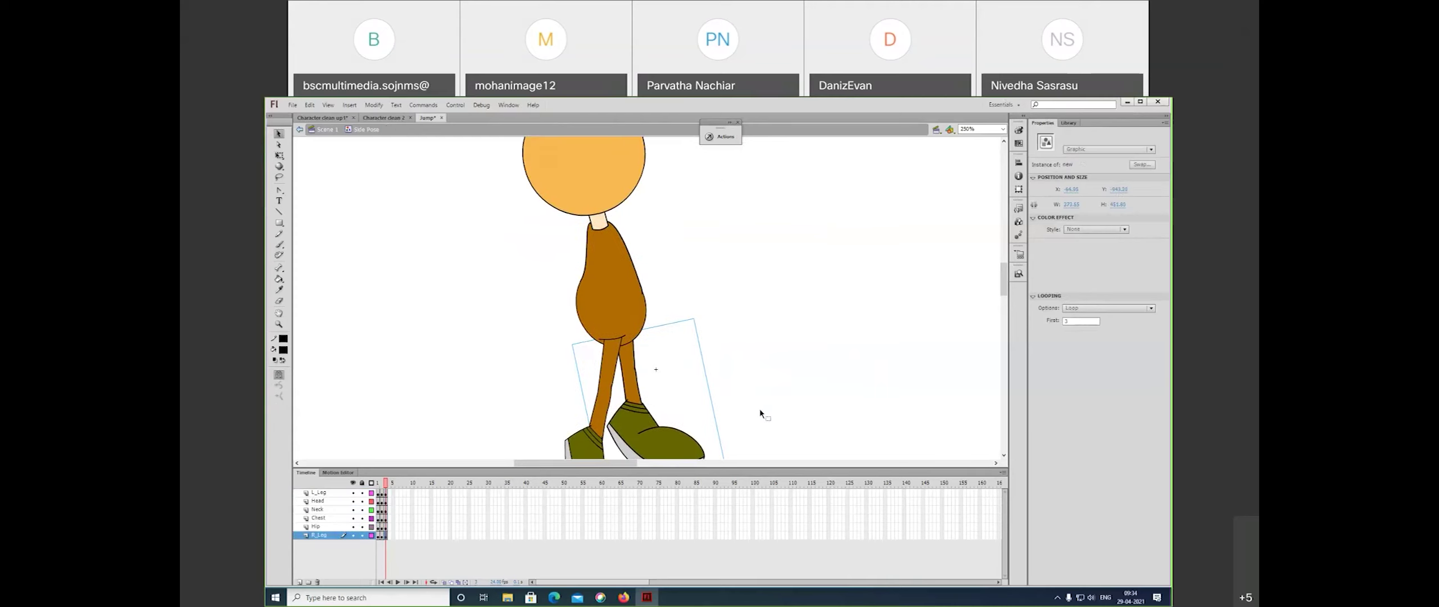
- Step through frames 1 to 3 to compare the standing, crouching and airborne poses
key(ctrl+minus)
click(378, 483)
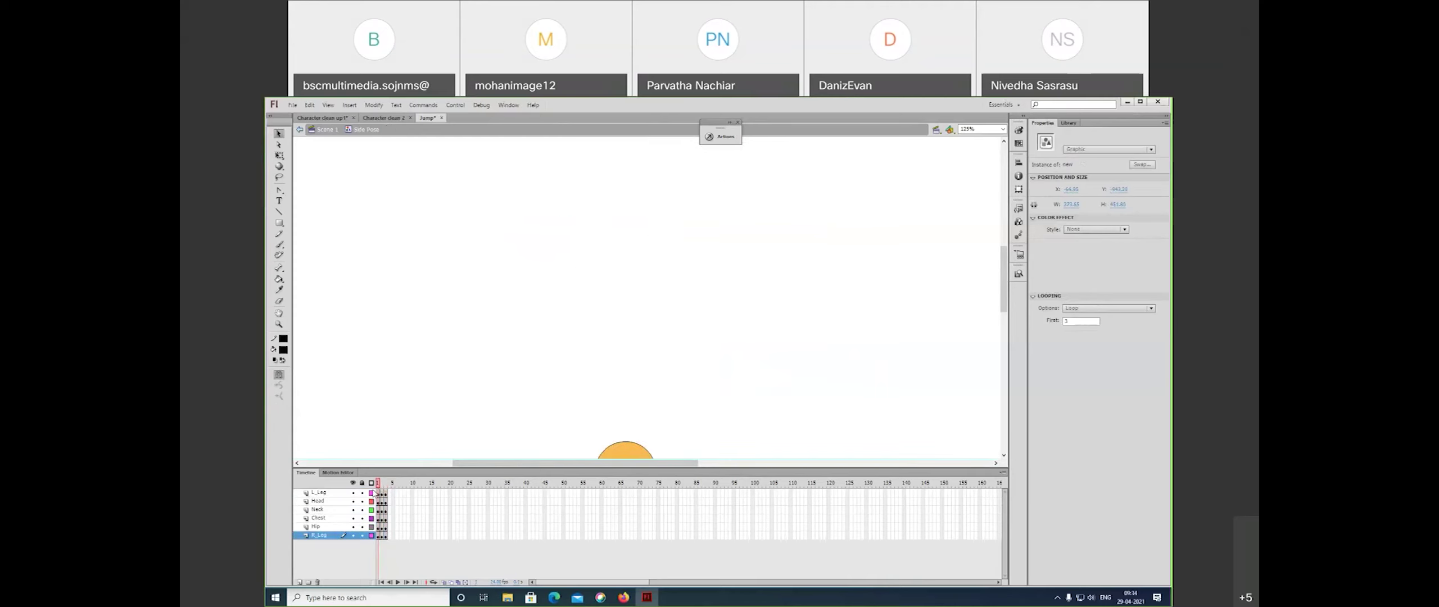
click(560, 430)
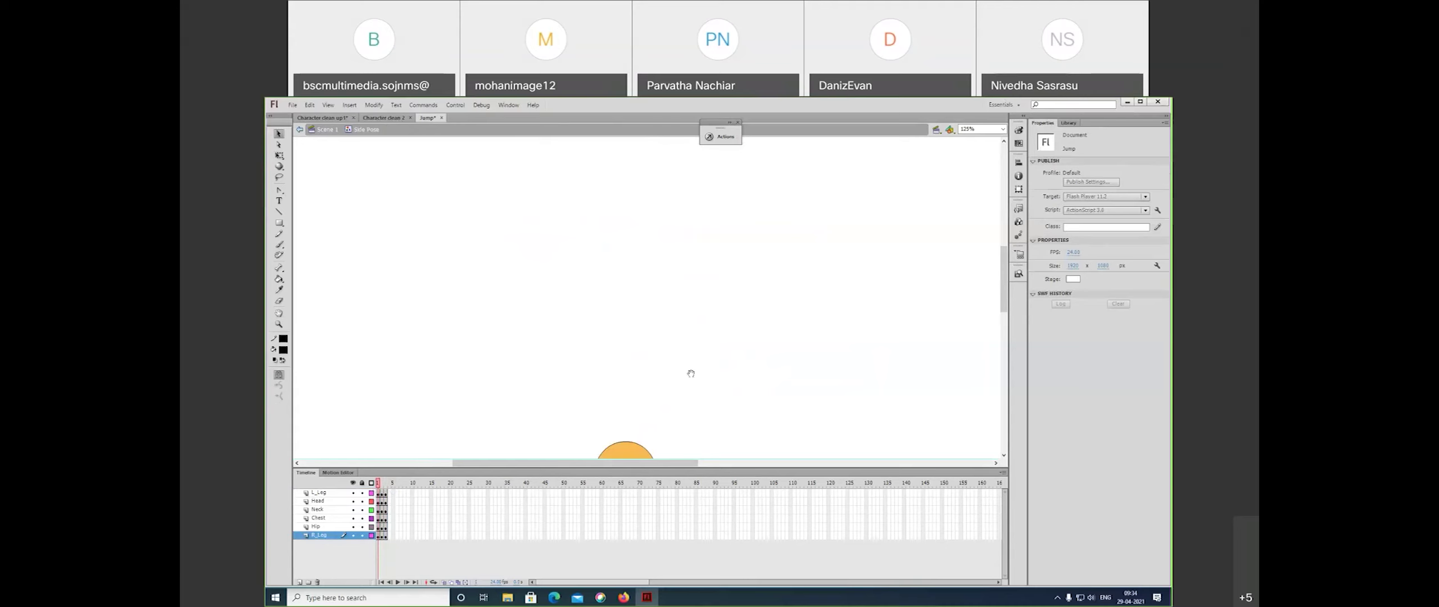
key(ctrl+minus)
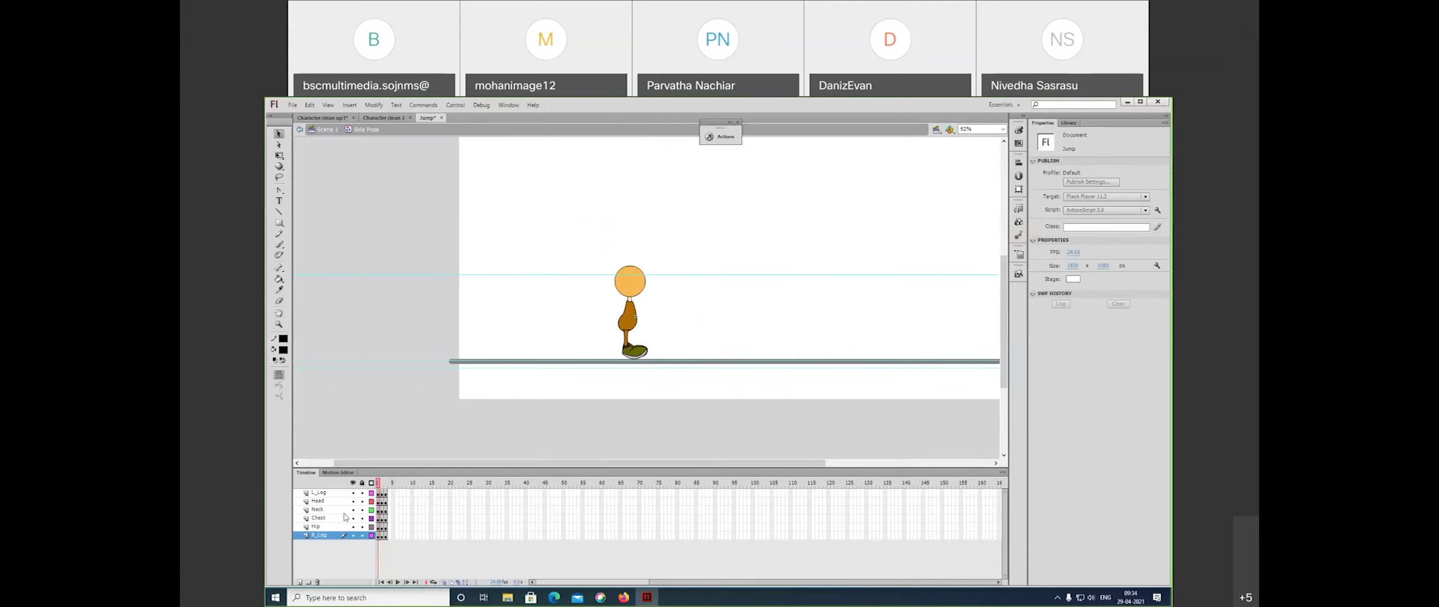
click(382, 493)
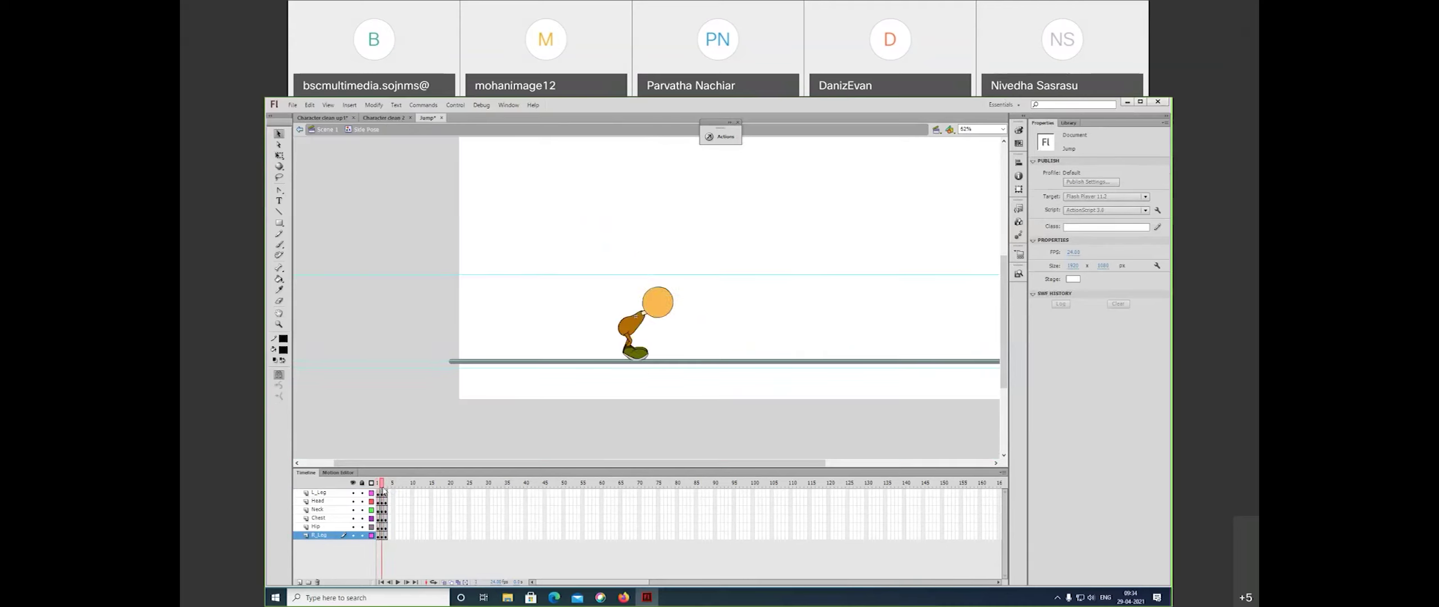
drag(384, 490, 385, 497)
click(386, 499)
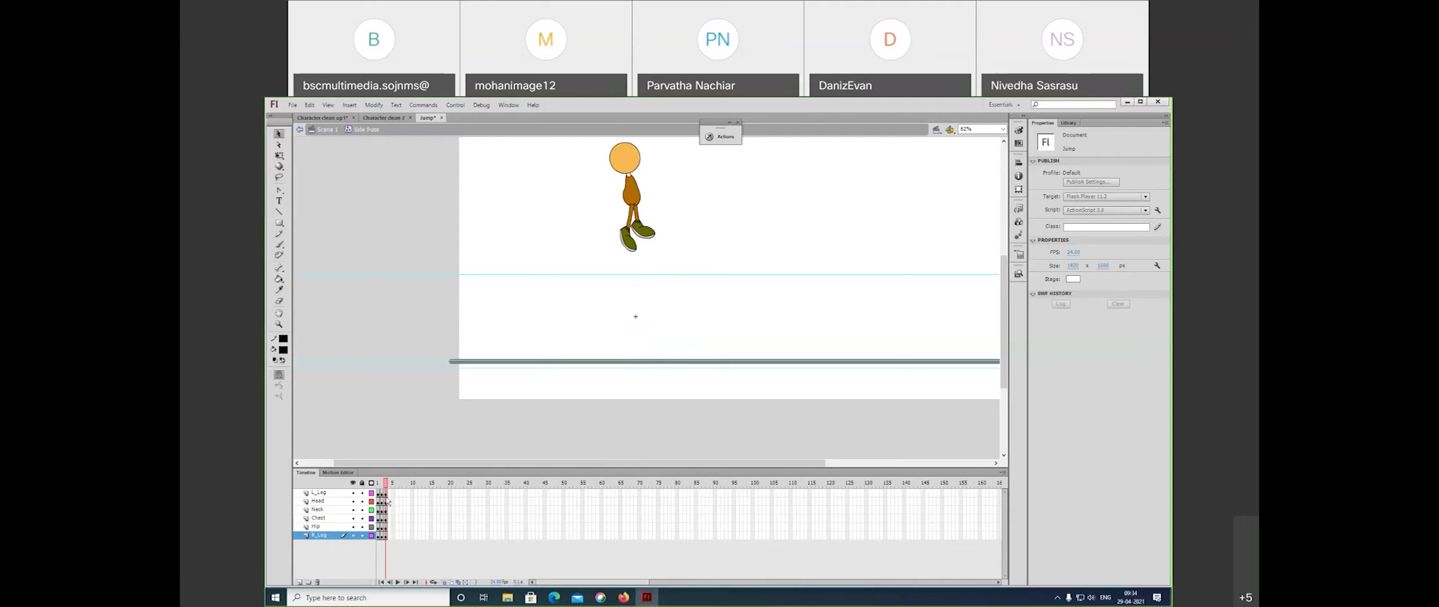
click(379, 487)
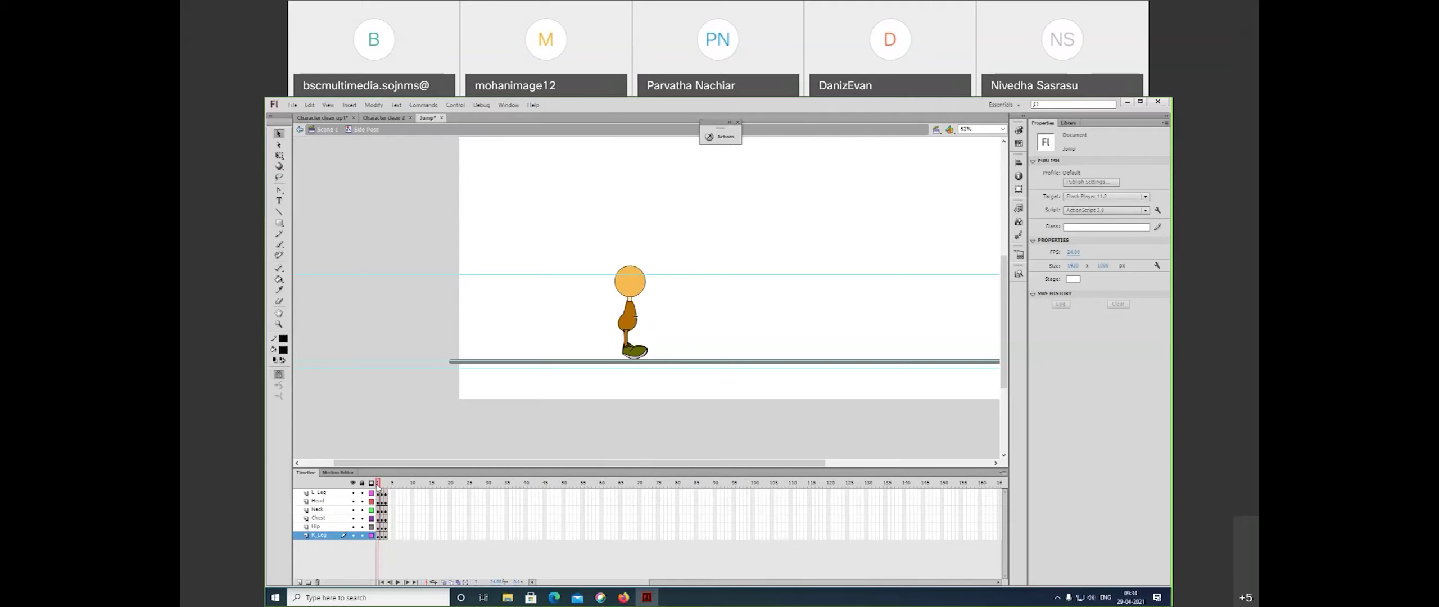
click(382, 489)
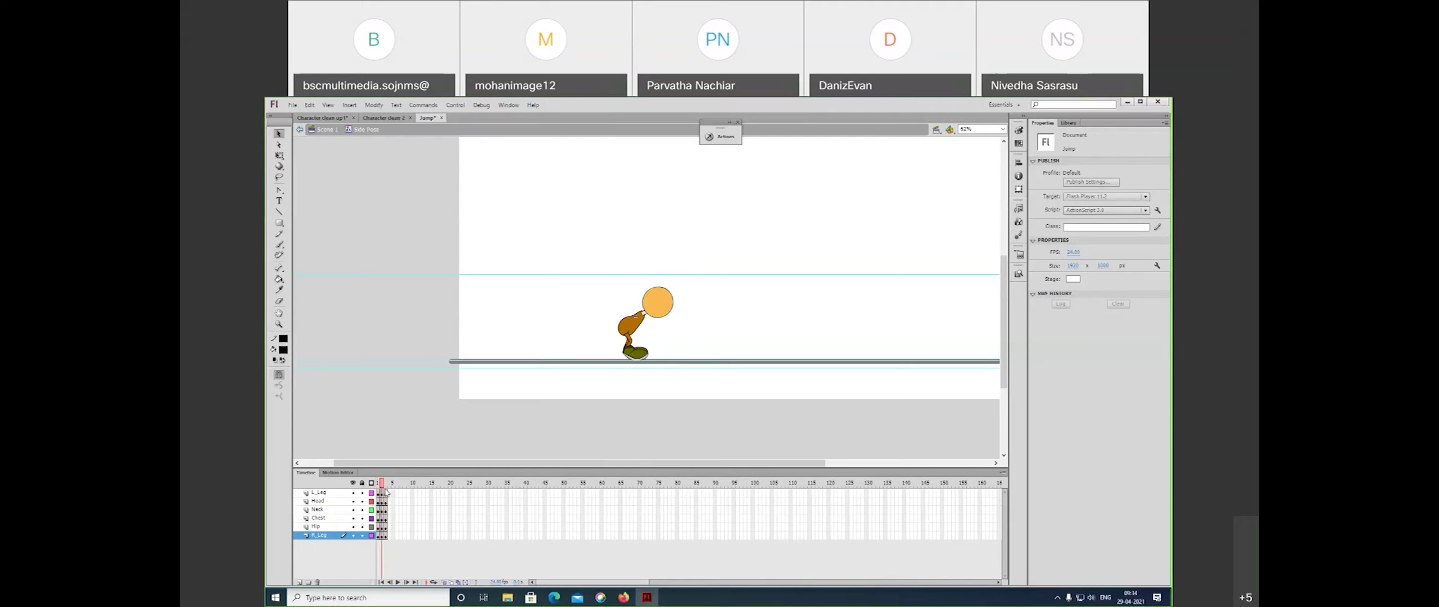
click(386, 493)
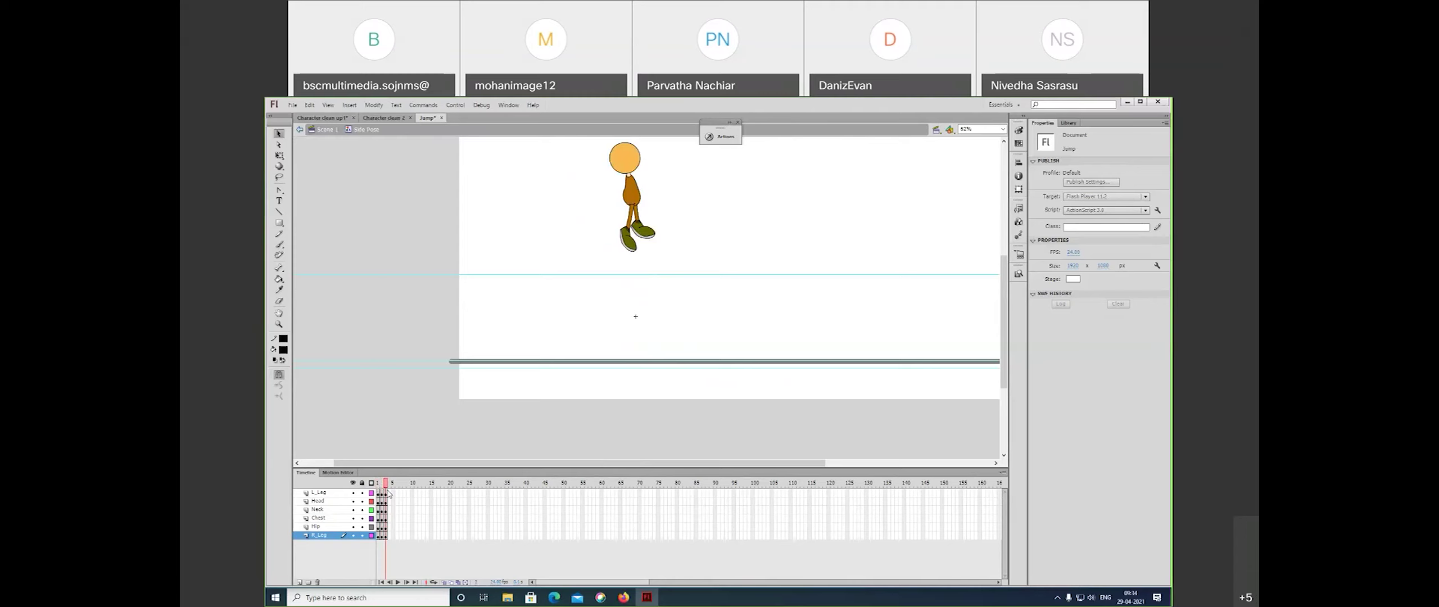
- Swing the left leg backward about the hip in frame 3
key(z)
click(608, 247)
key(v)
click(692, 281)
key(q)
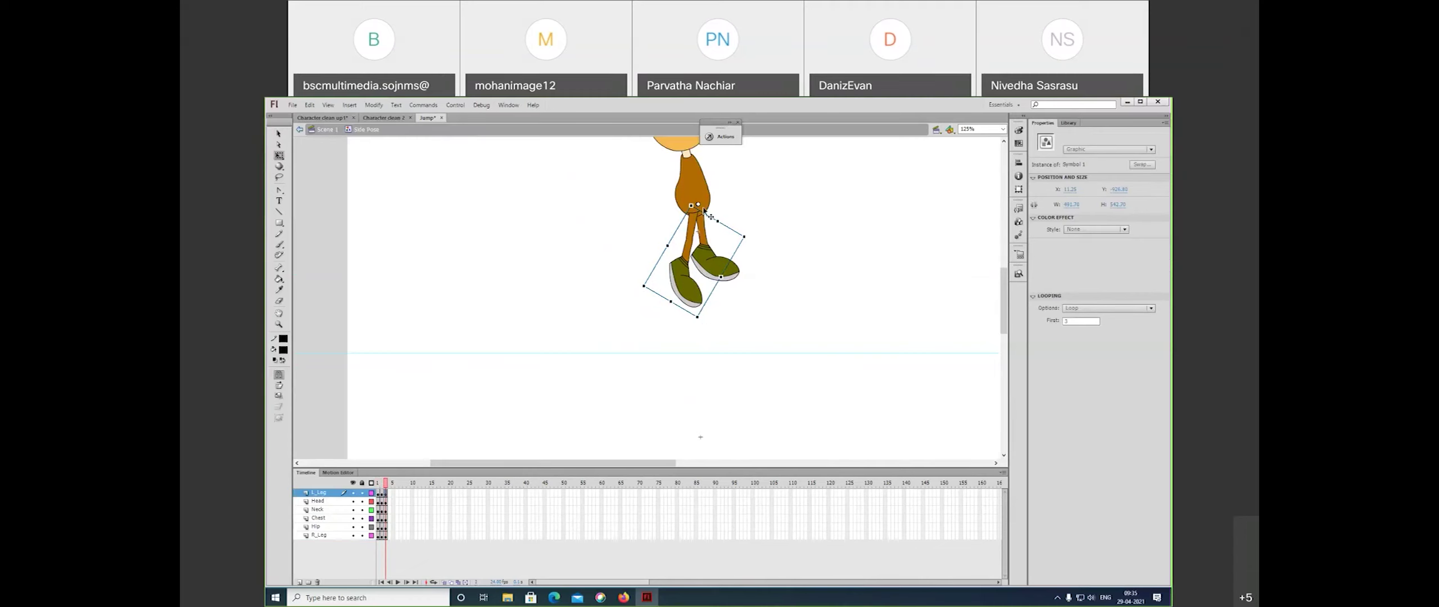
key(z)
drag(647, 180, 722, 245)
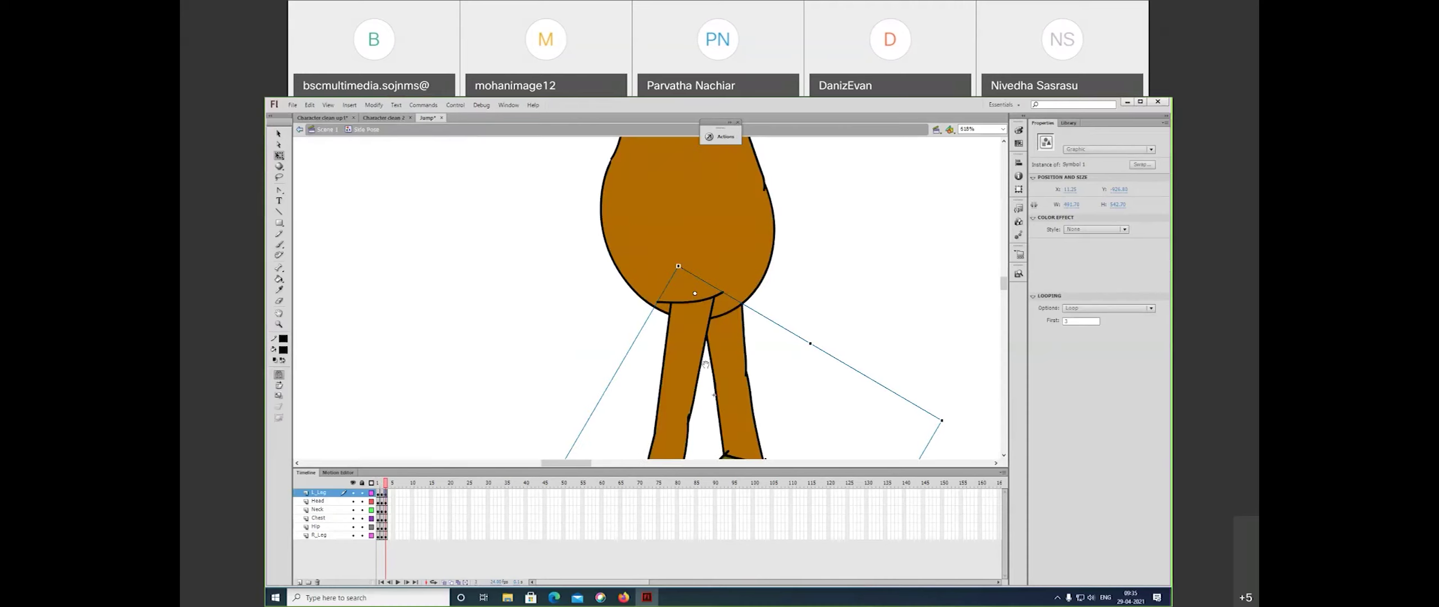
scroll(695, 295, down, 5)
key(ctrl+minus)
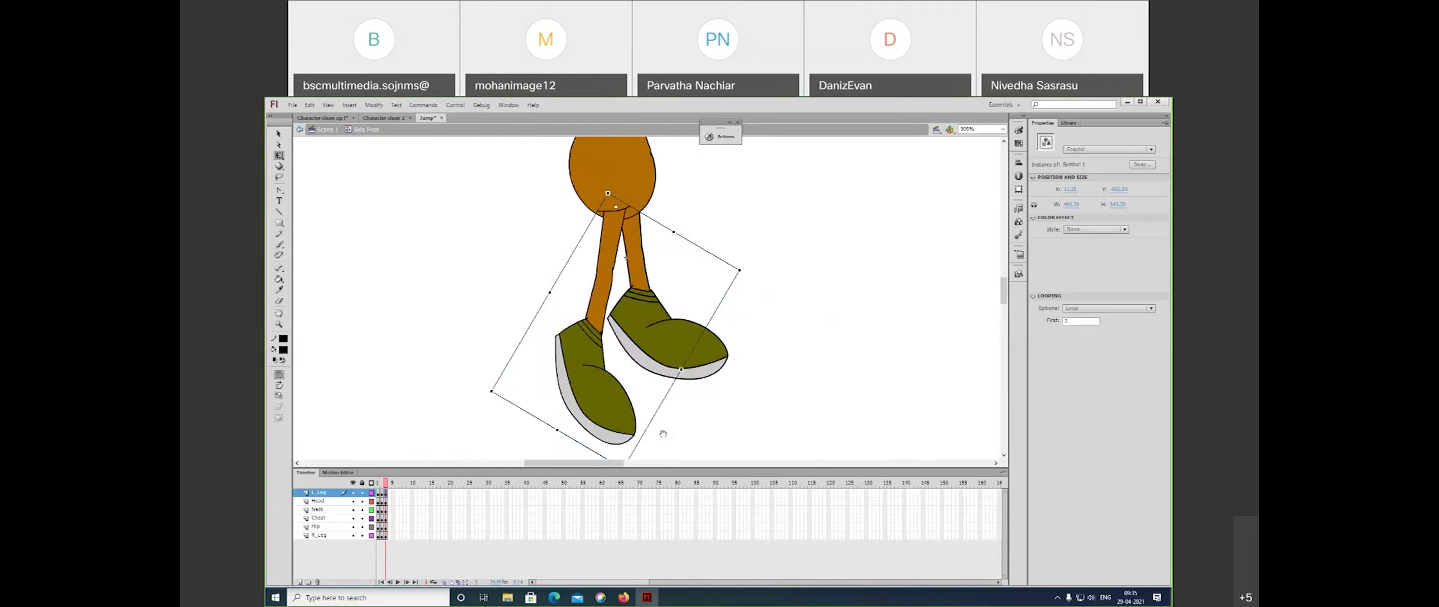
scroll(629, 402, down, 2)
drag(623, 402, 578, 399)
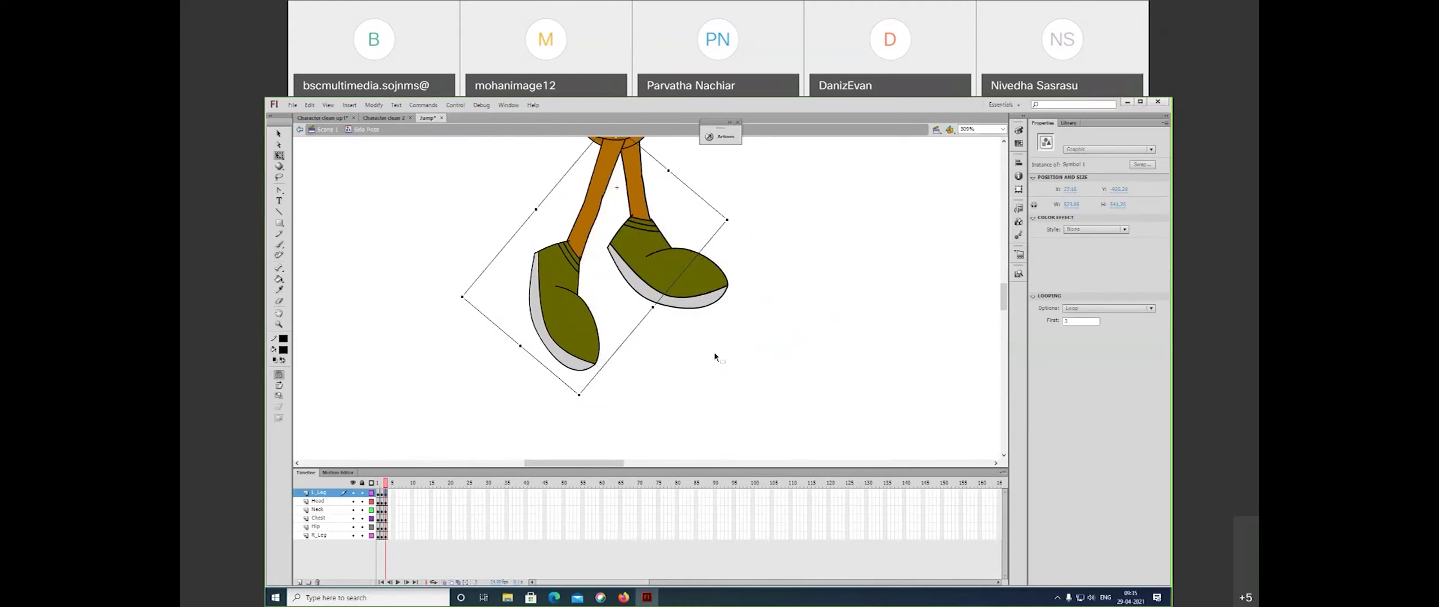
- Ease the left leg slightly forward and swing the right leg a little forward about the hip
key(ctrl+minus)
scroll(716, 355, up, 2)
drag(719, 359, 722, 346)
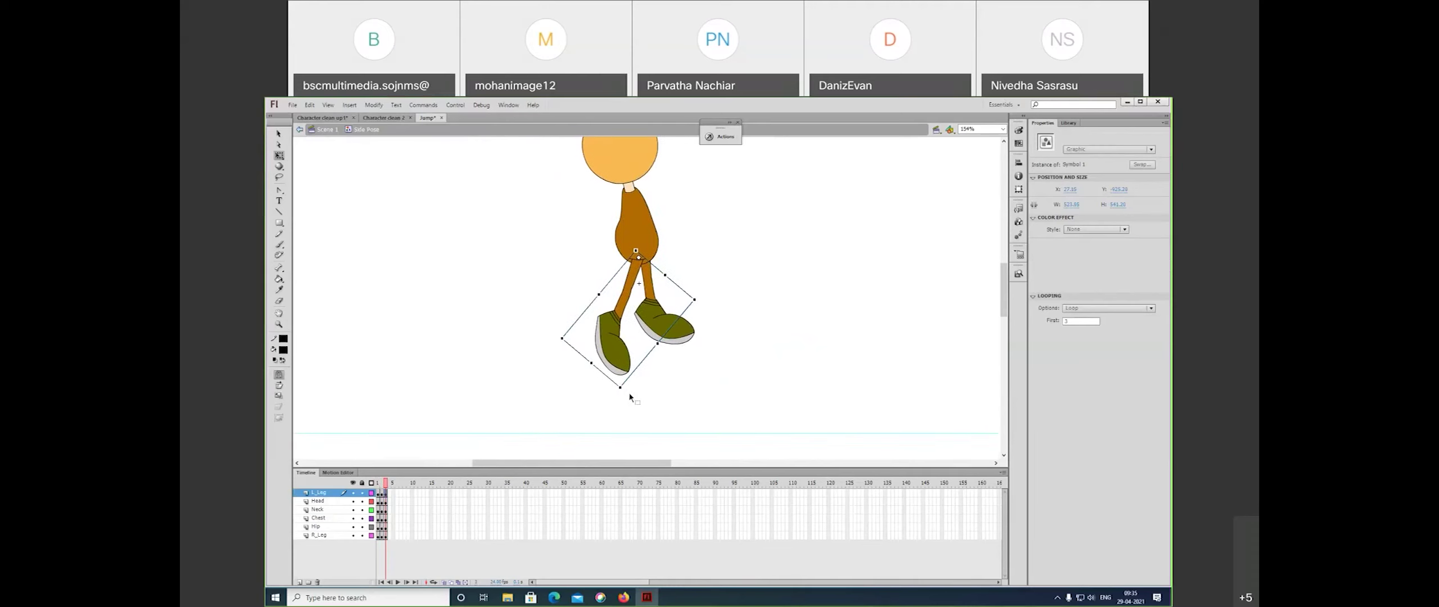
drag(625, 390, 631, 388)
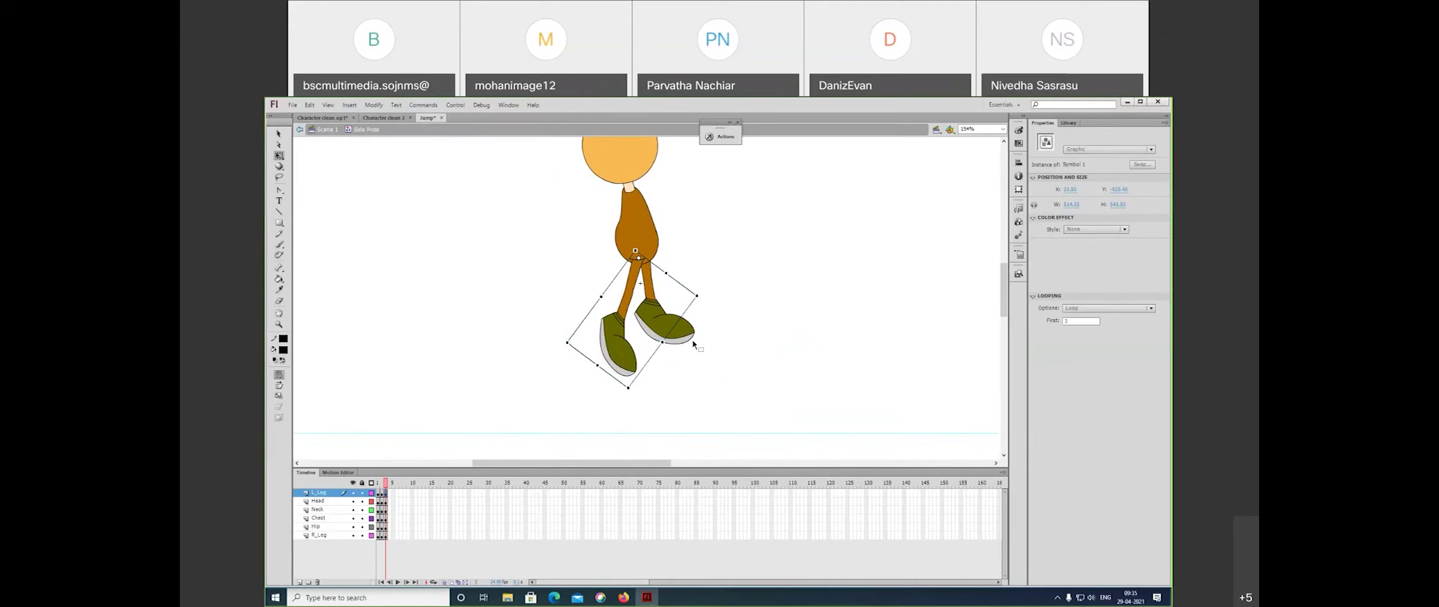
click(689, 336)
drag(716, 348, 725, 342)
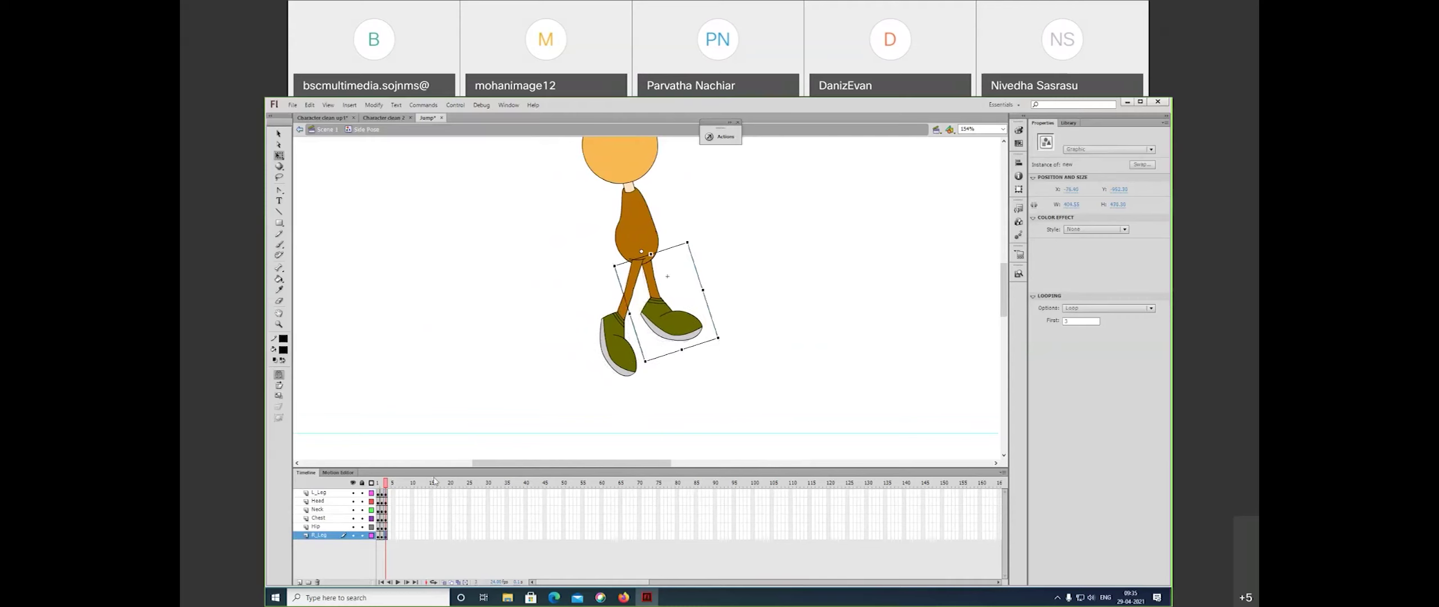
- Select all parts of the frame 3 character and move them higher above the ground
drag(382, 484, 389, 490)
key(ctrl+minus)
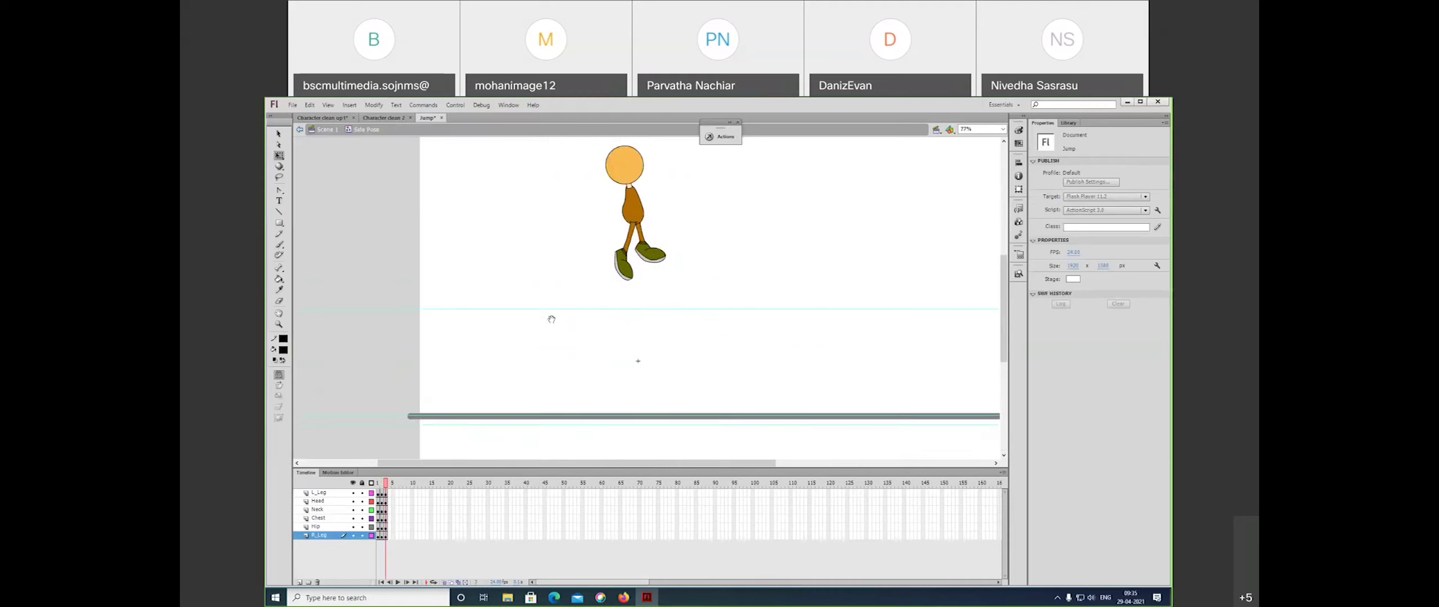
drag(386, 483, 387, 489)
drag(597, 158, 702, 325)
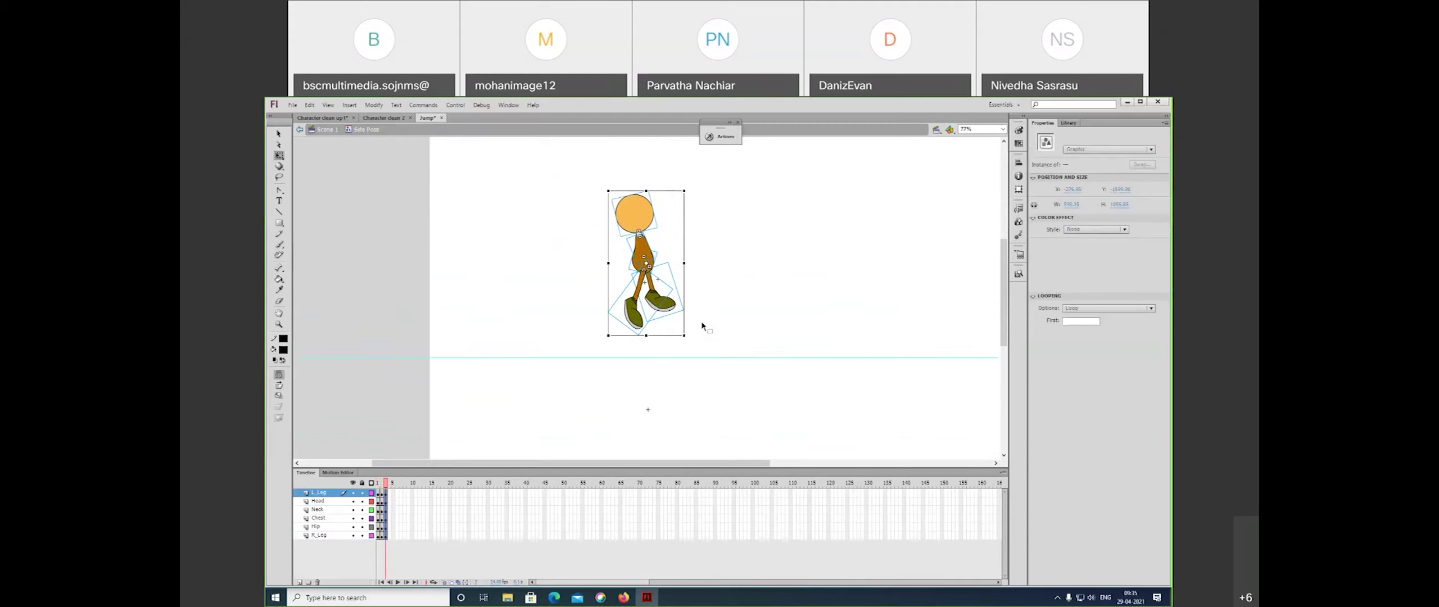
key(ctrl+z)
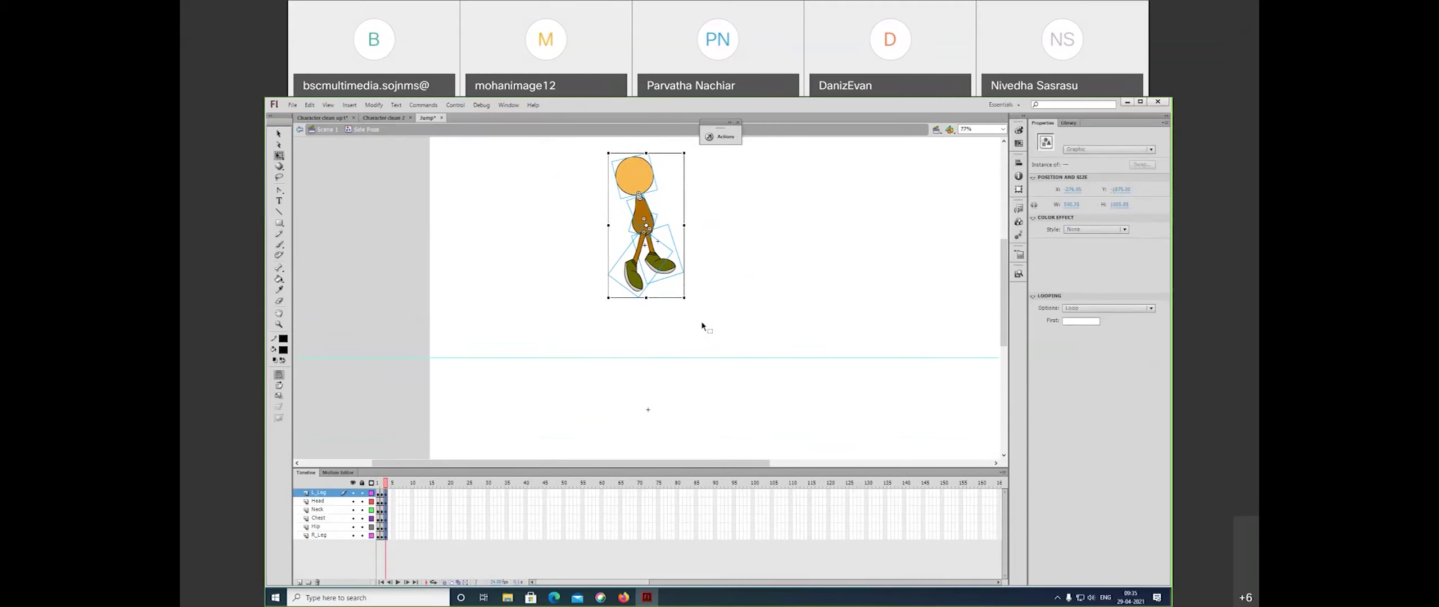
key(ctrl+minus)
click(614, 340)
drag(385, 484, 390, 485)
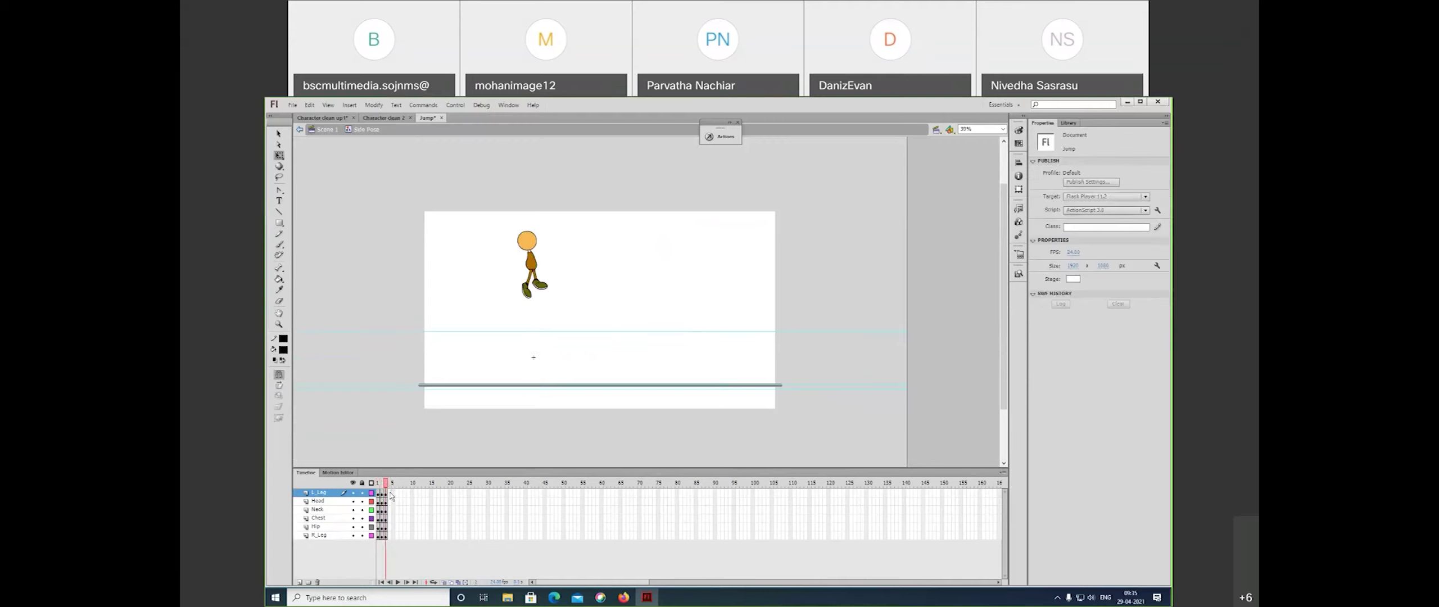
- Open the left leg symbol and extend all its layers with keyframes at frame 4
key(z)
click(546, 294)
key(v)
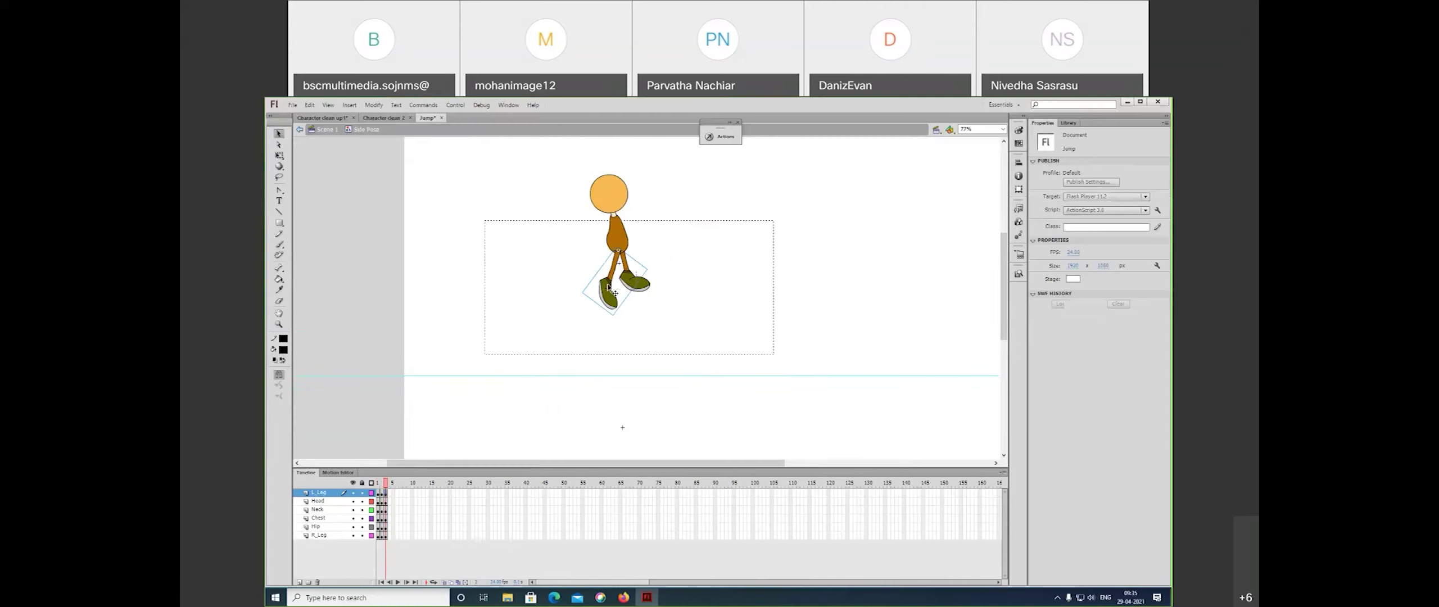
double_click(608, 288)
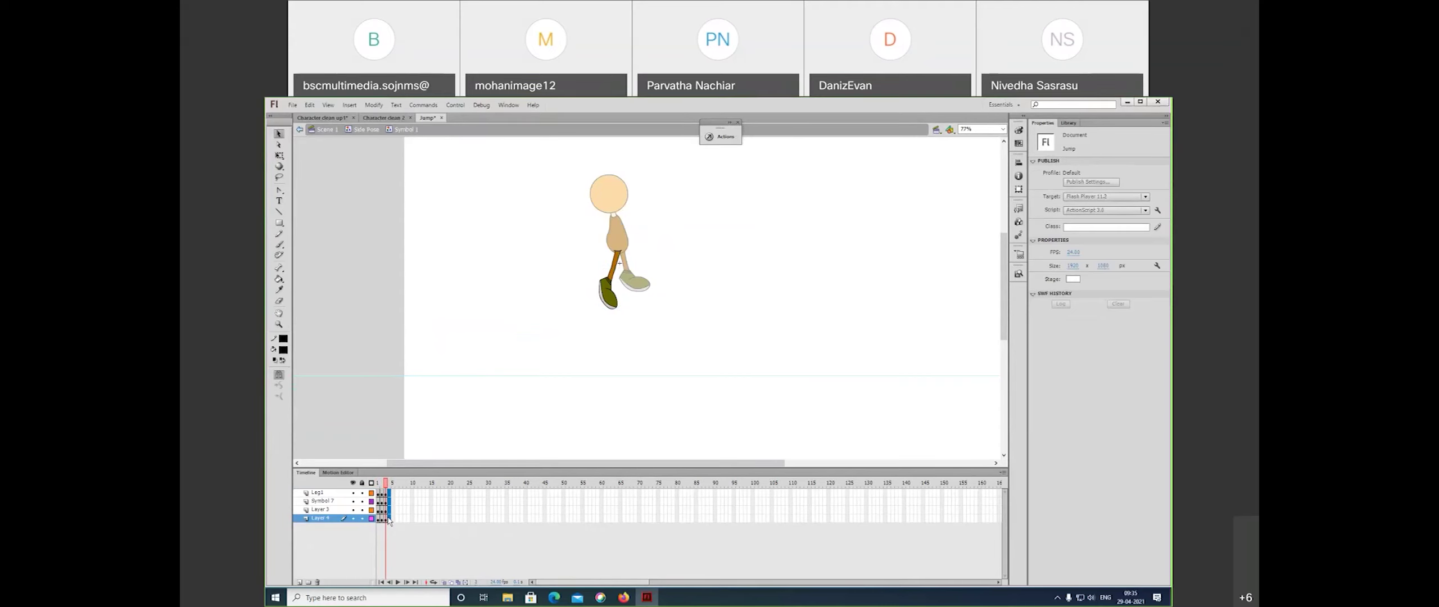
double_click(653, 312)
- Open the right leg symbol, extend all its layers with keyframes at frame 4, and return to the whole character
click(640, 290)
double_click(640, 290)
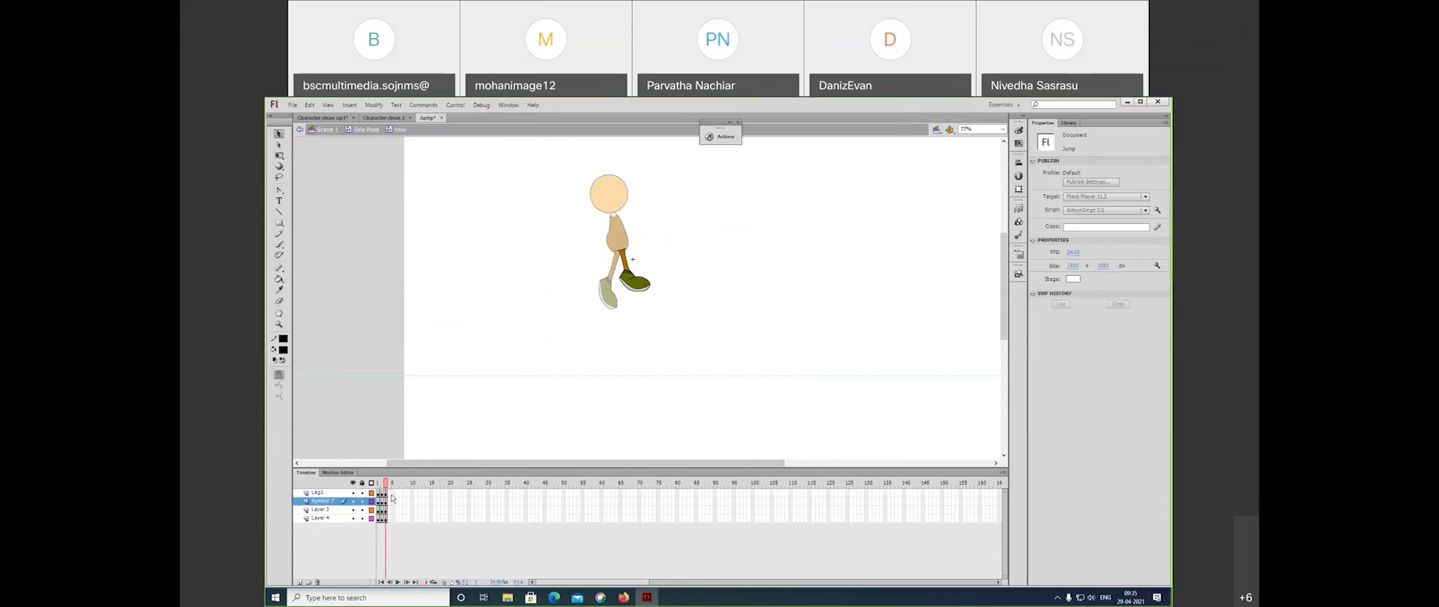
drag(391, 497, 392, 520)
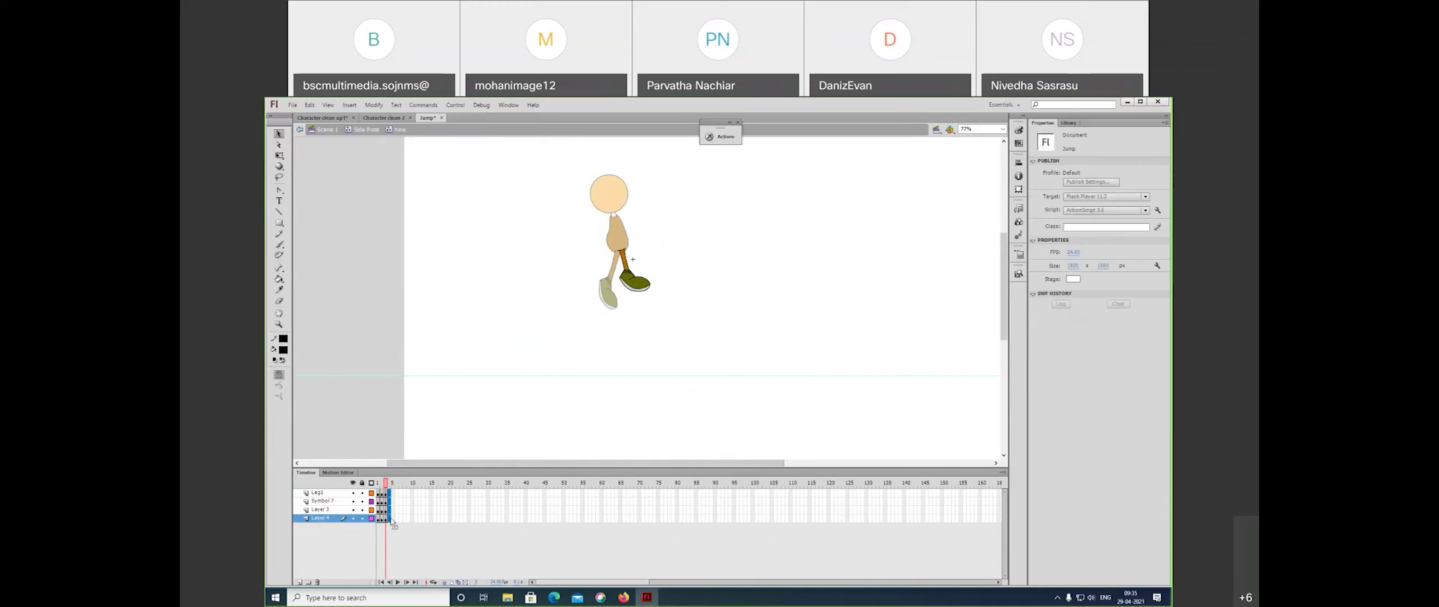
double_click(584, 390)
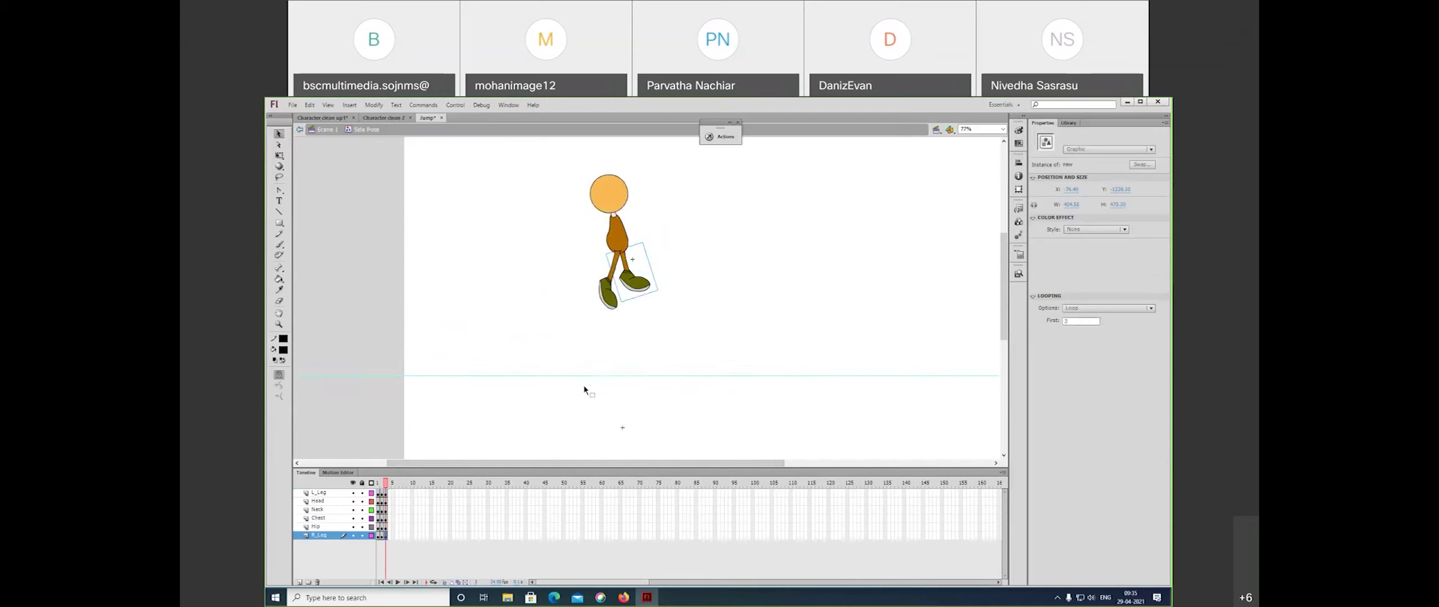
- Insert keyframes at frame 4 on all body-part layers from L_Leg to R_Leg
drag(390, 492, 391, 537)
key(F6)
click(645, 369)
- Try to stretch the hip alone upward in frame 3
key(z)
click(648, 280)
drag(666, 253, 697, 387)
key(v)
click(631, 325)
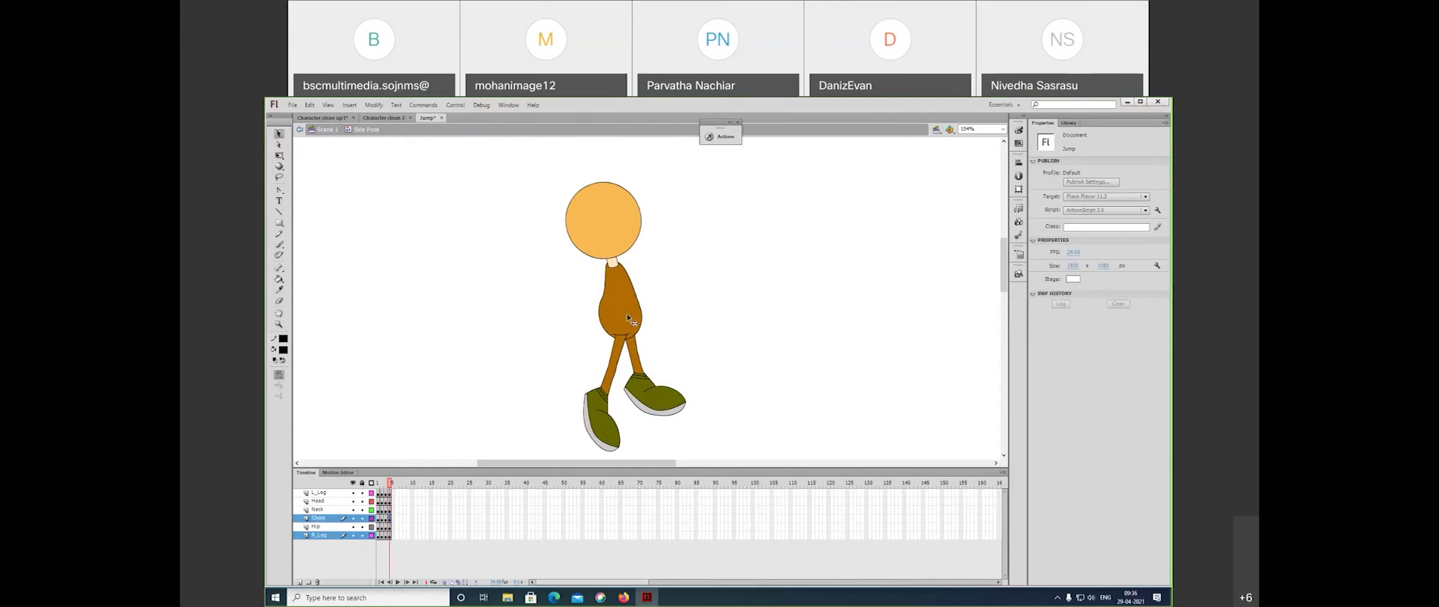
click(634, 327)
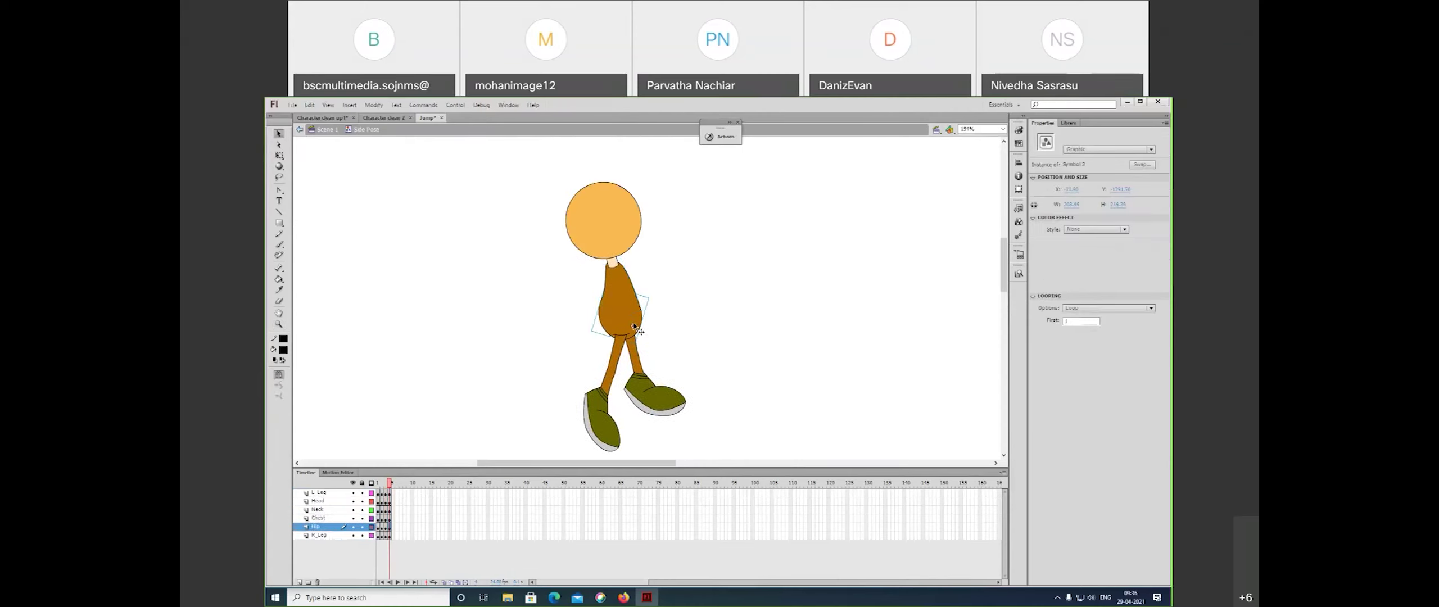
drag(388, 482, 385, 483)
click(635, 325)
key(q)
drag(628, 291, 672, 278)
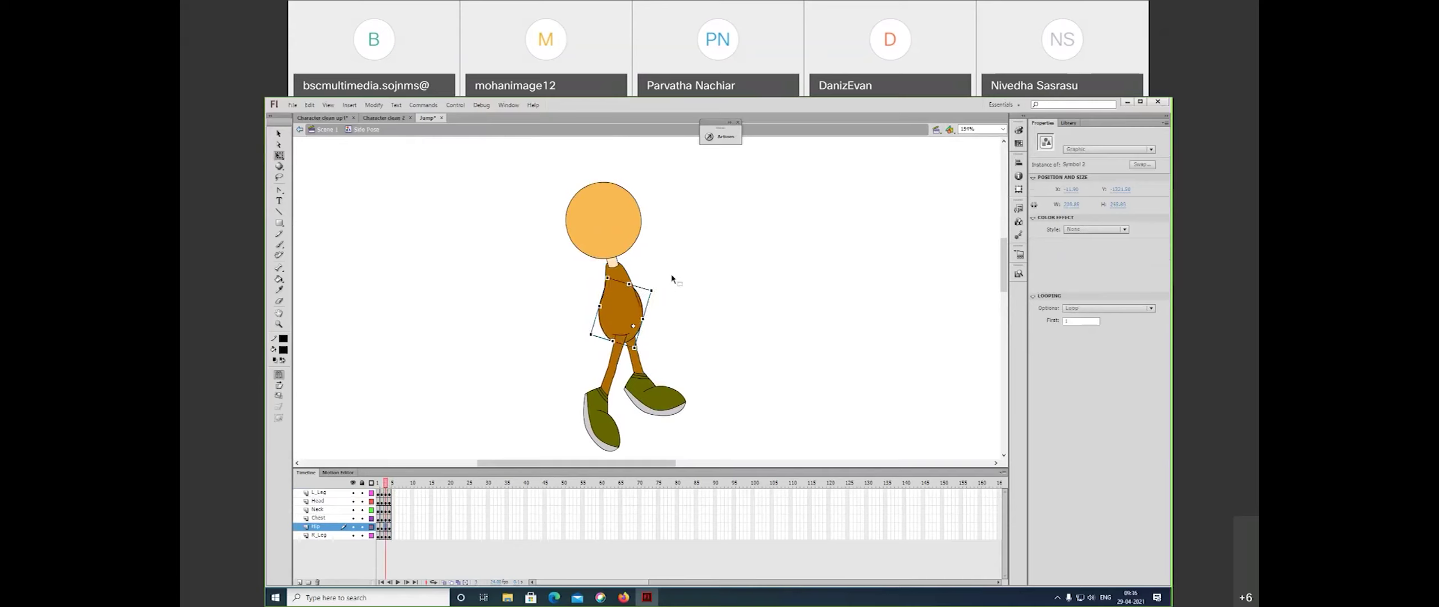
click(657, 298)
click(624, 281)
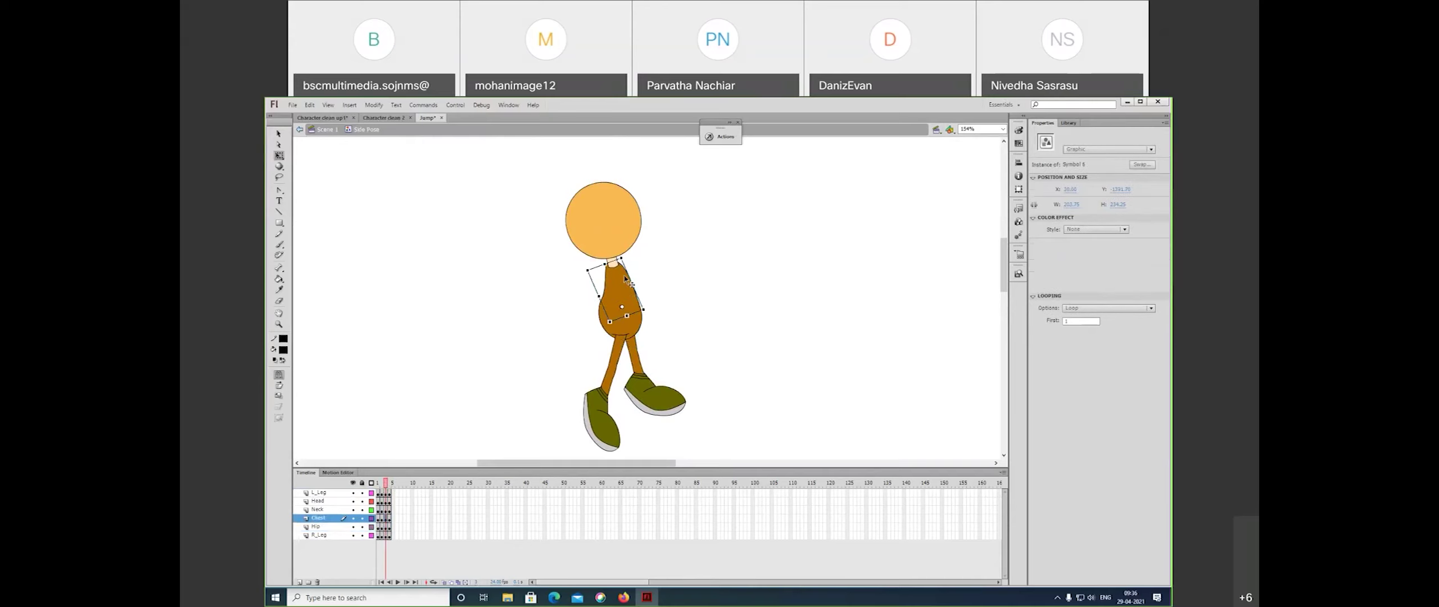
- Select the hip, chest and neck together in frame 3 and stretch them upward to elongate the torso
key(z)
click(635, 329)
key(v)
scroll(720, 337, up, 2)
click(719, 337)
click(646, 338)
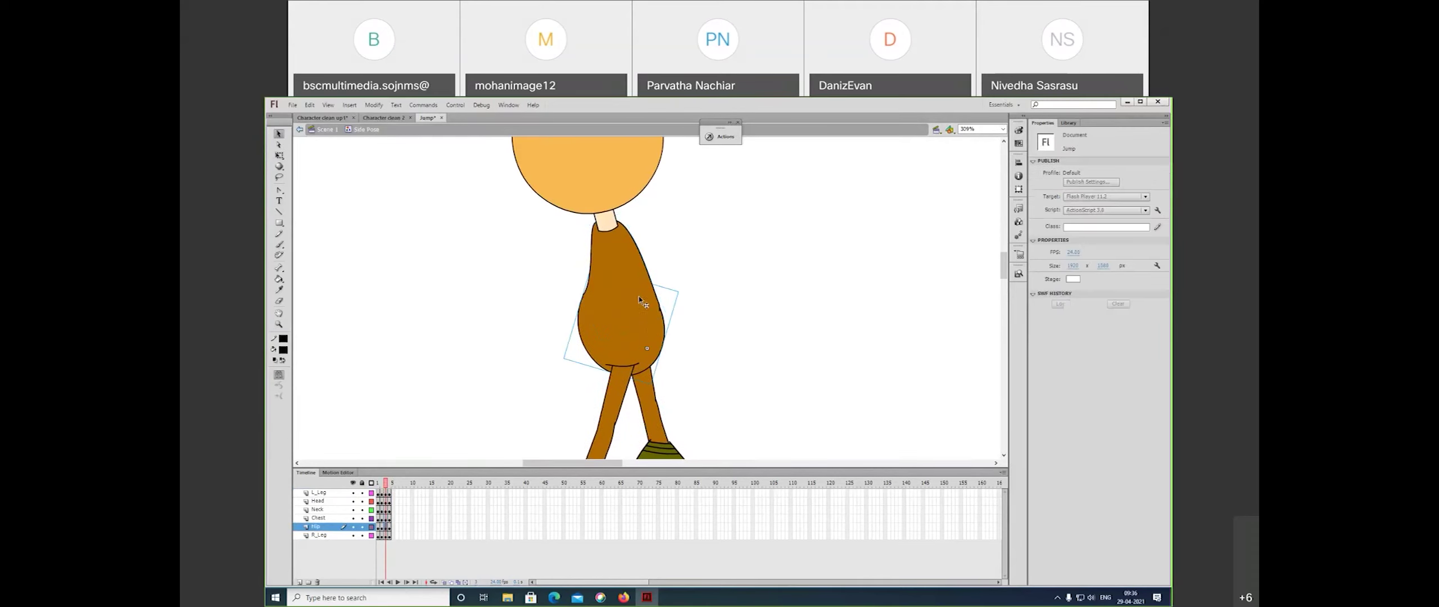
shift+click(623, 254)
shift+click(608, 223)
key(q)
scroll(627, 231, up, 2)
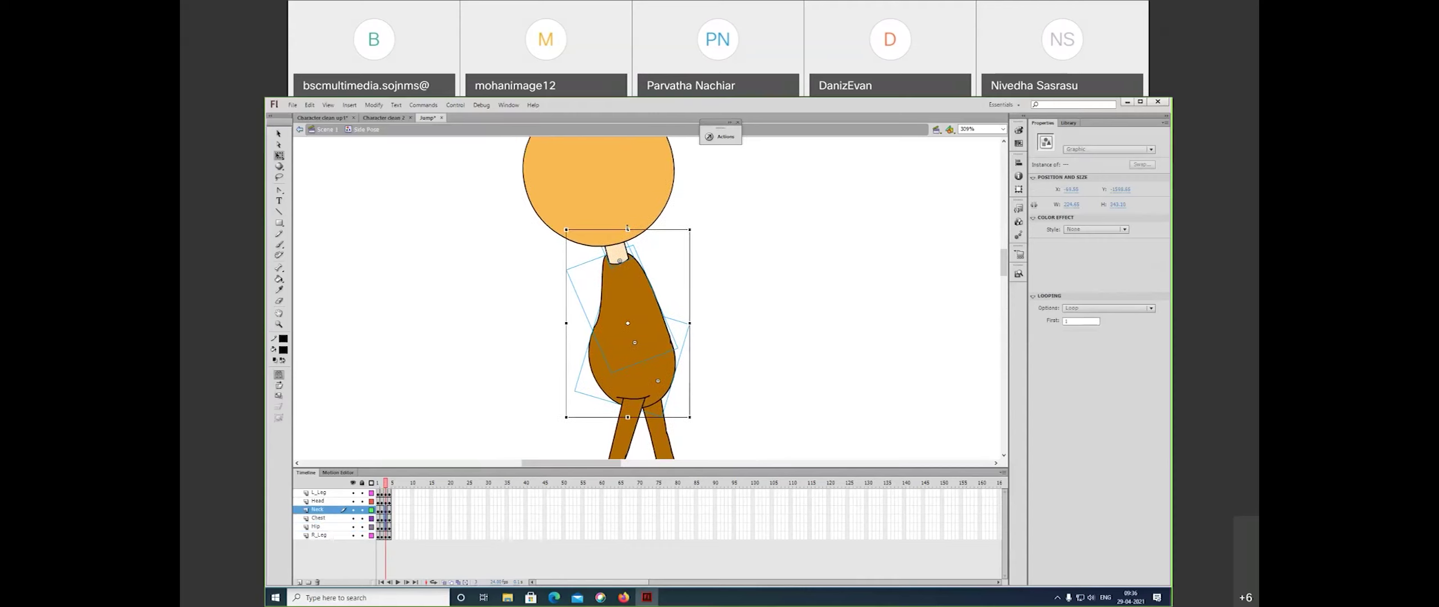
drag(627, 228, 627, 201)
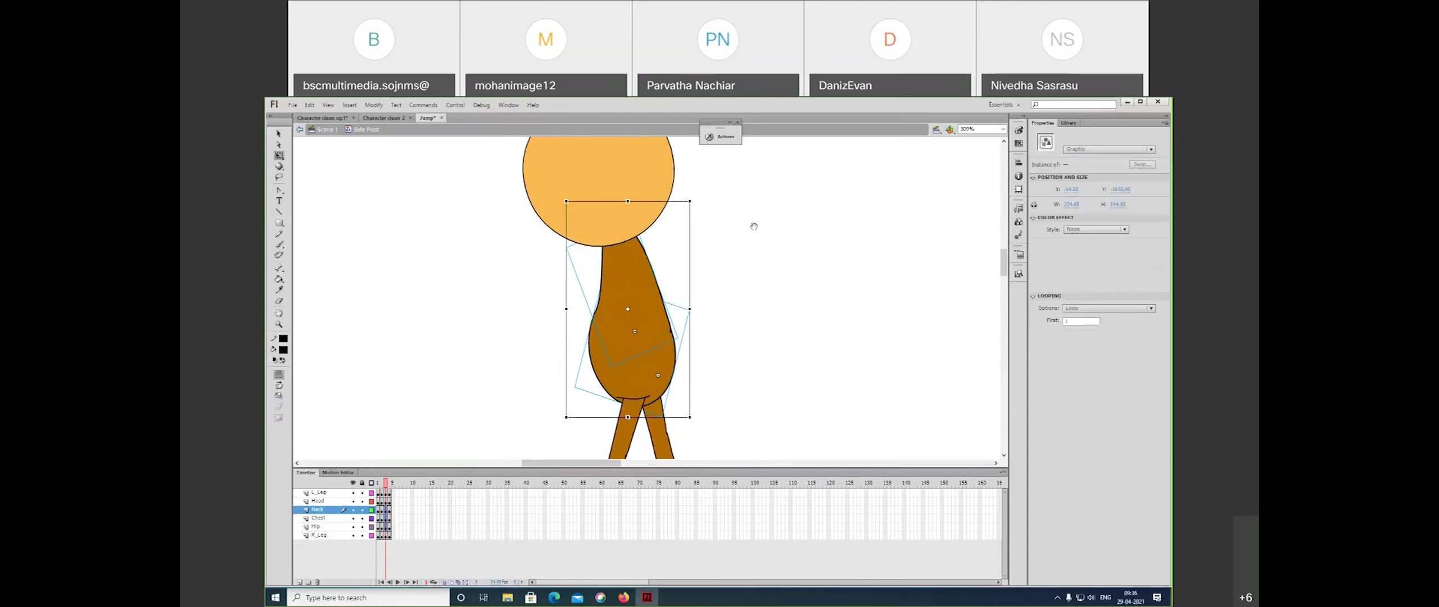
- Stretch the head slightly upward in frame 3 and reposition it at the top of the neck
scroll(753, 226, up, 3)
click(683, 252)
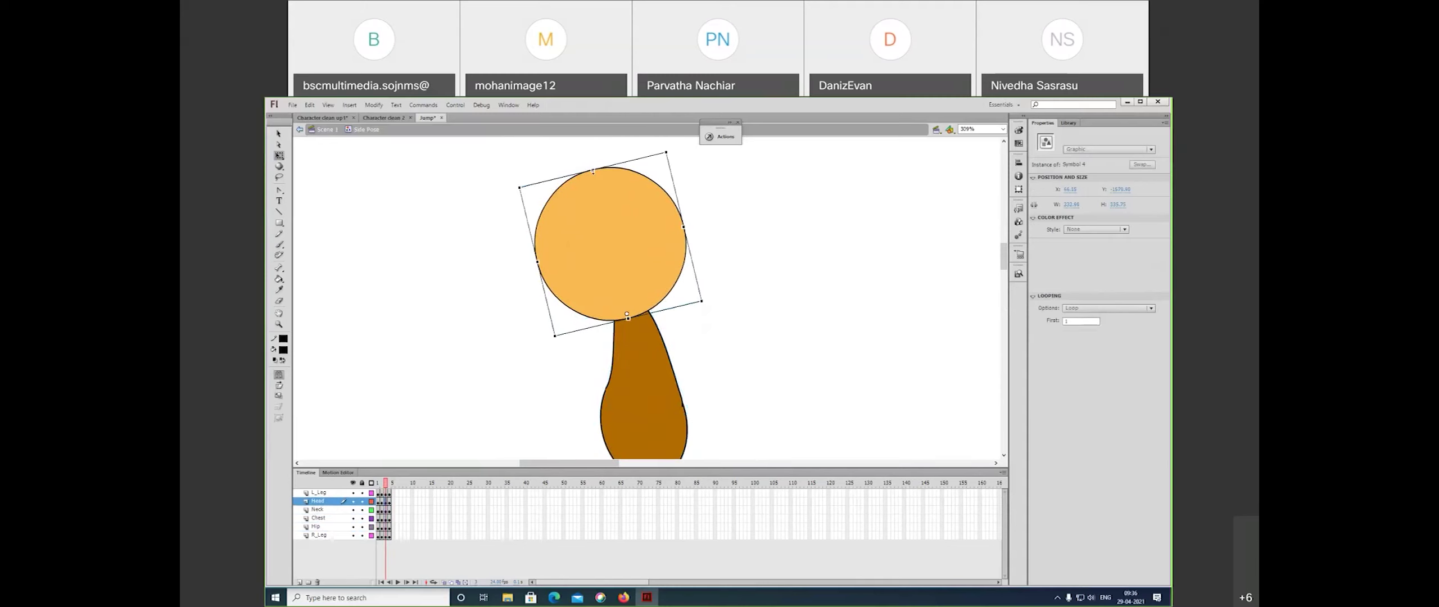
drag(593, 169, 587, 152)
mouse_move(637, 276)
mouse_down()
mouse_move(652, 309)
mouse_move(647, 287)
mouse_up()
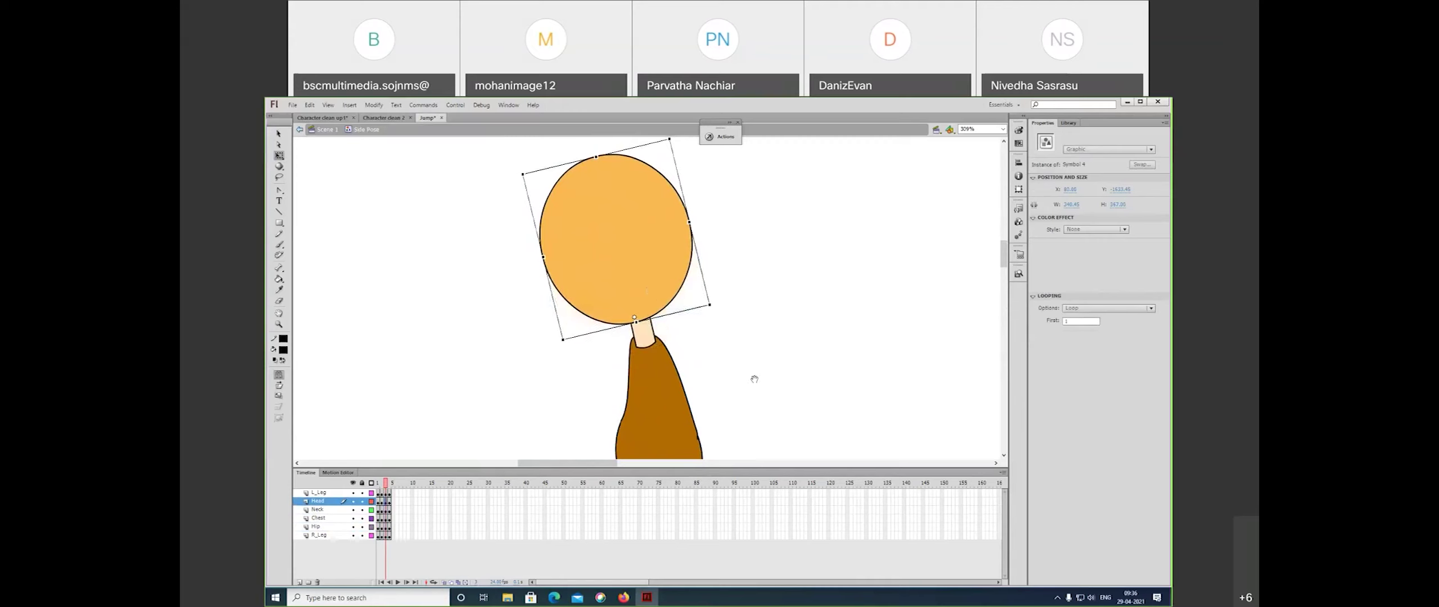
drag(755, 376, 753, 358)
key(ctrl+minus)
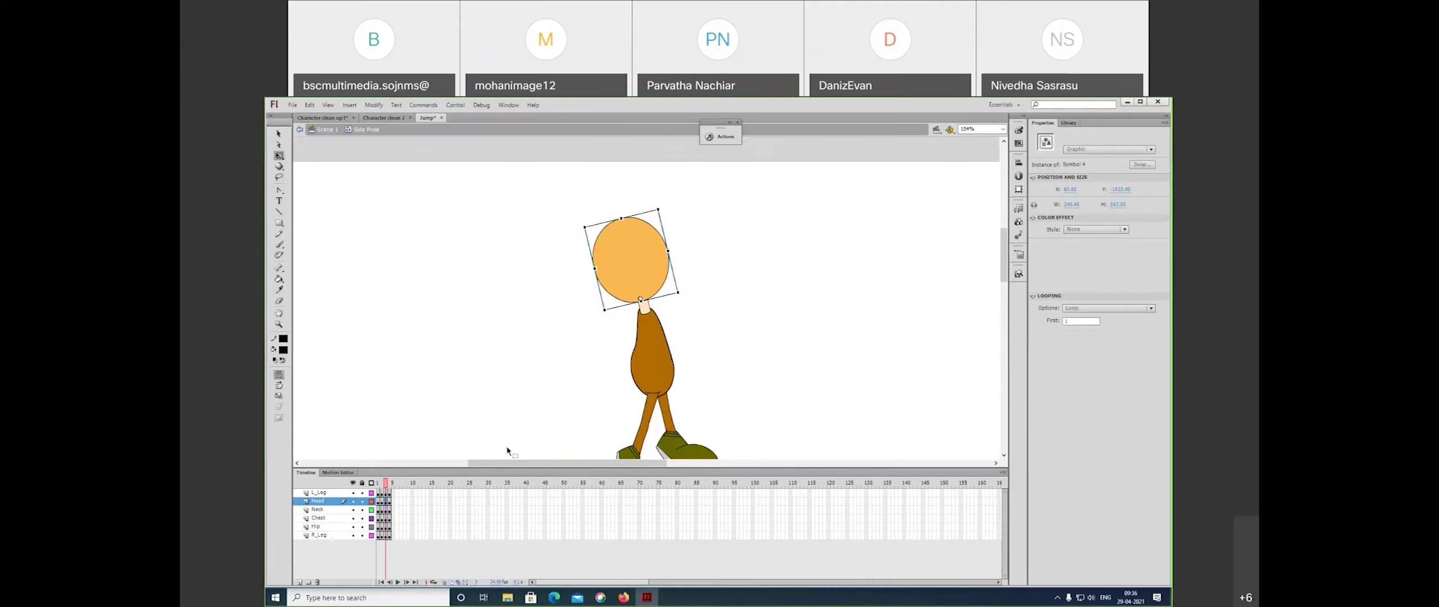
- Check the poses from frame 1 onward, select the whole character in frame 4 and lower it until the rear foot meets the ground line
click(378, 484)
drag(380, 490, 391, 494)
key(space)
drag(706, 374, 686, 313)
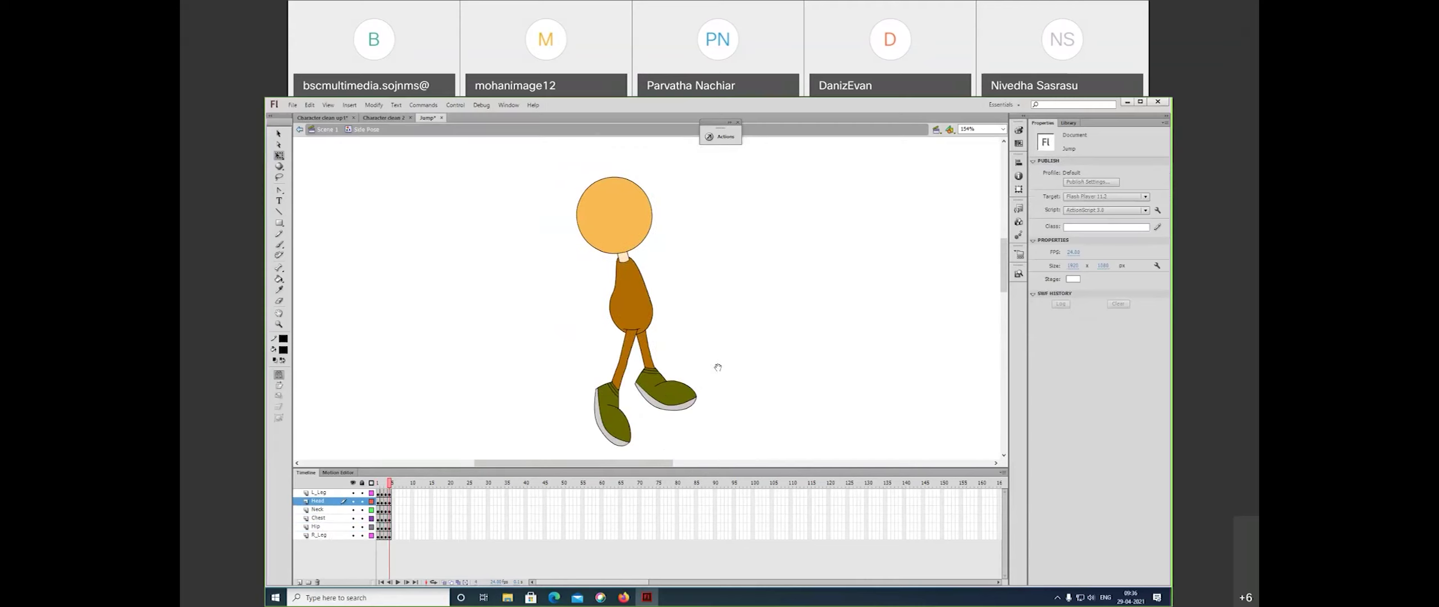
drag(718, 367, 700, 283)
key(ctrl+minus)
drag(684, 197, 607, 328)
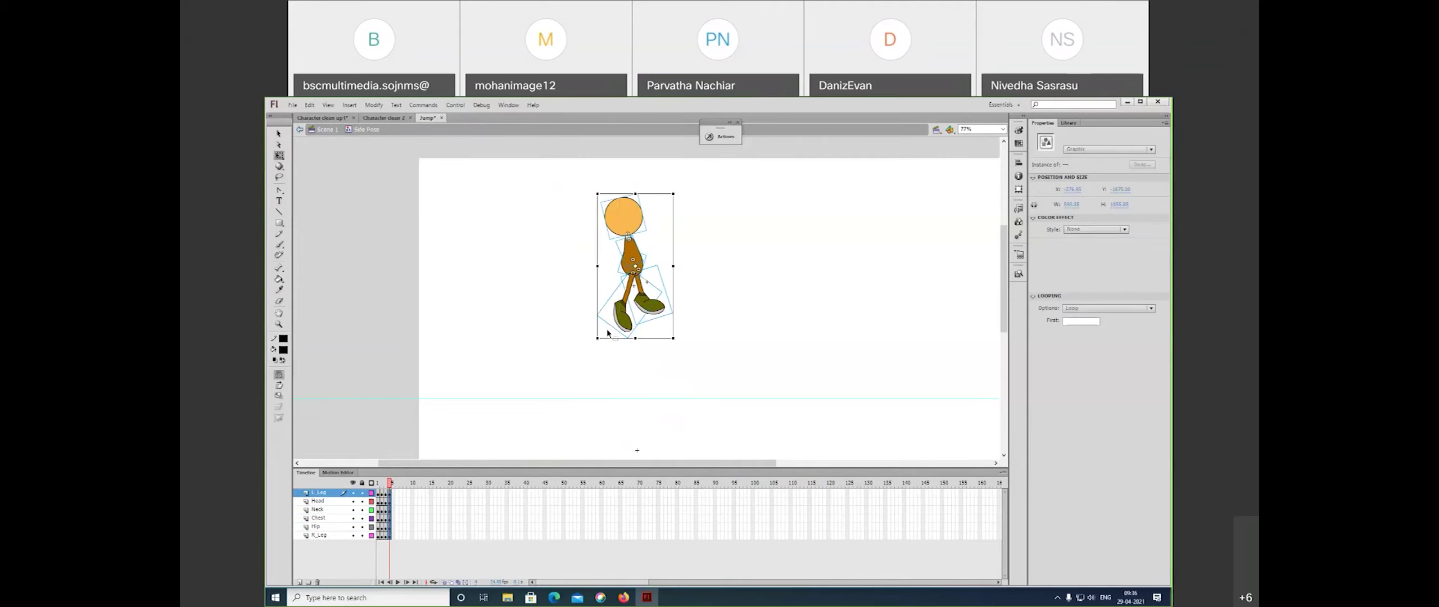
key(shift+Down)
key(shift+Down)
key(shift+Down)
key(shift+Down)
key(shift+Down)
key(shift+Down)
key(shift+Down)
key(shift+Down)
key(shift+Down)
key(shift+Down)
key(shift+Down)
key(shift+Down)
key(shift+Down)
key(shift+Down)
key(shift+Down)
key(shift+Down)
key(shift+Down)
key(shift+Down)
key(shift+Down)
key(shift+Down)
drag(722, 376, 712, 260)
key(shift+Down)
key(shift+Down)
key(shift+Down)
key(shift+Down)
key(shift+Down)
key(shift+Down)
key(shift+Down)
key(shift+Down)
key(shift+Down)
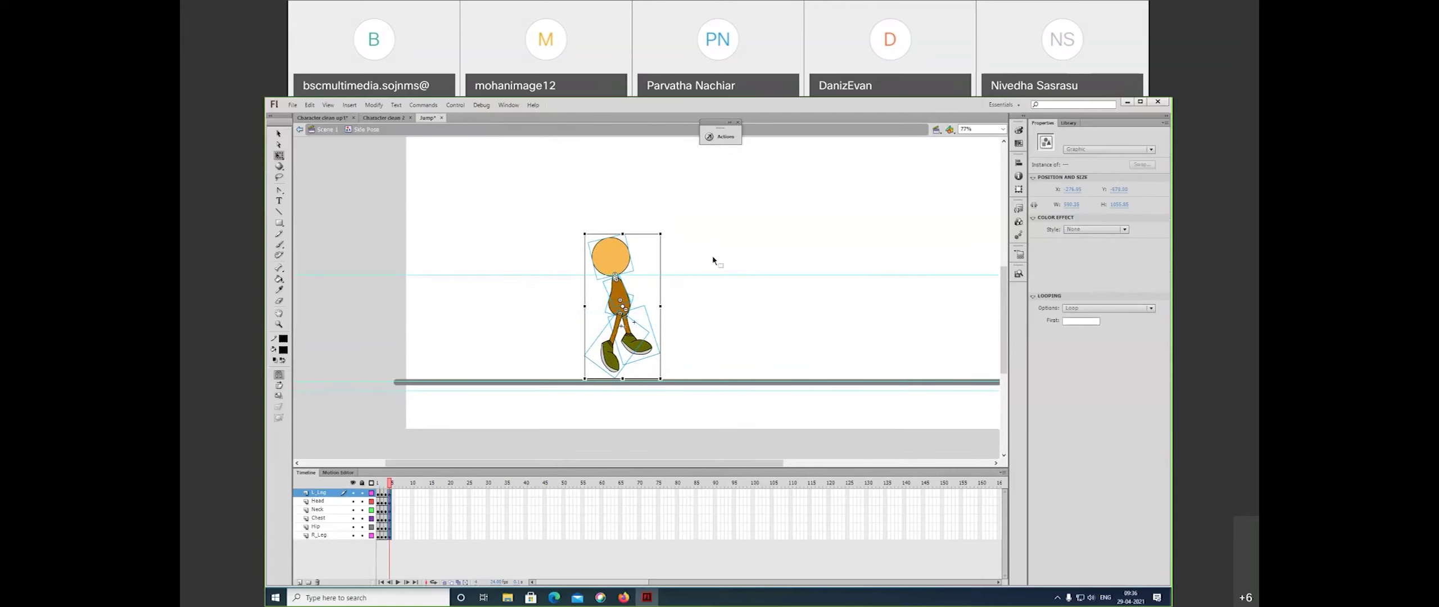
key(shift+Down)
key(shift+Down)
key(shift+Up)
key(shift+Up)
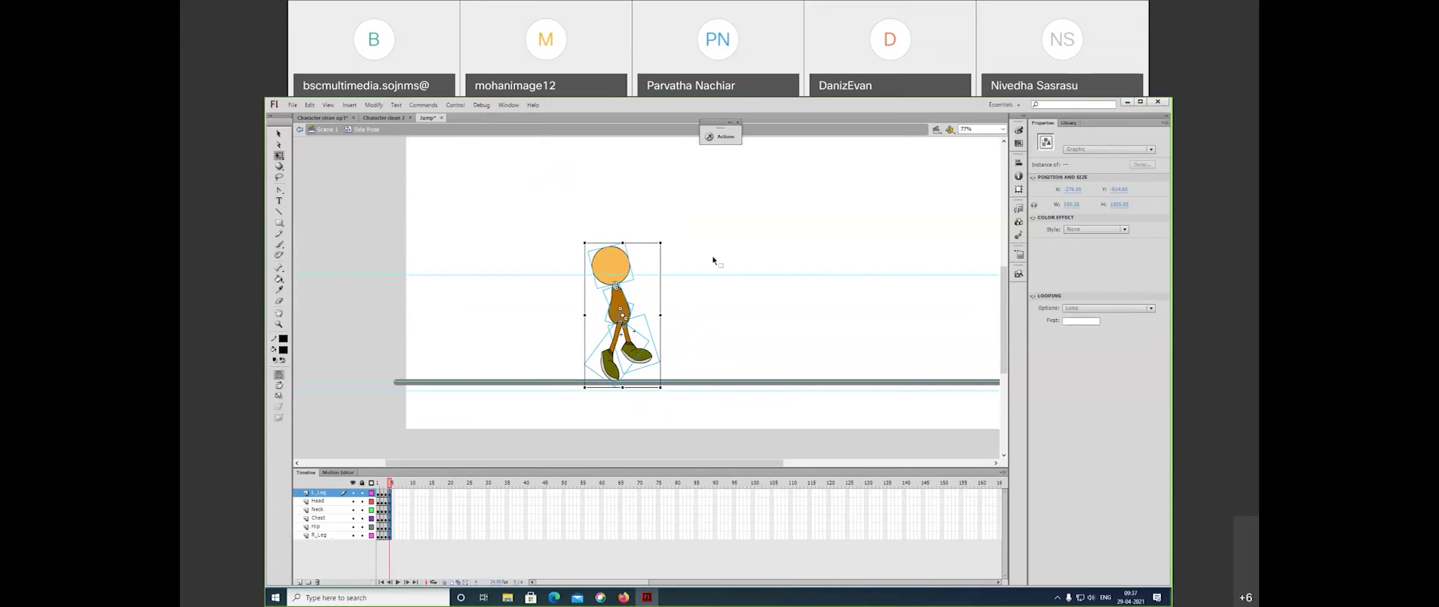
click(707, 336)
click(632, 355)
key(z)
click(632, 355)
scroll(686, 408, up, 3)
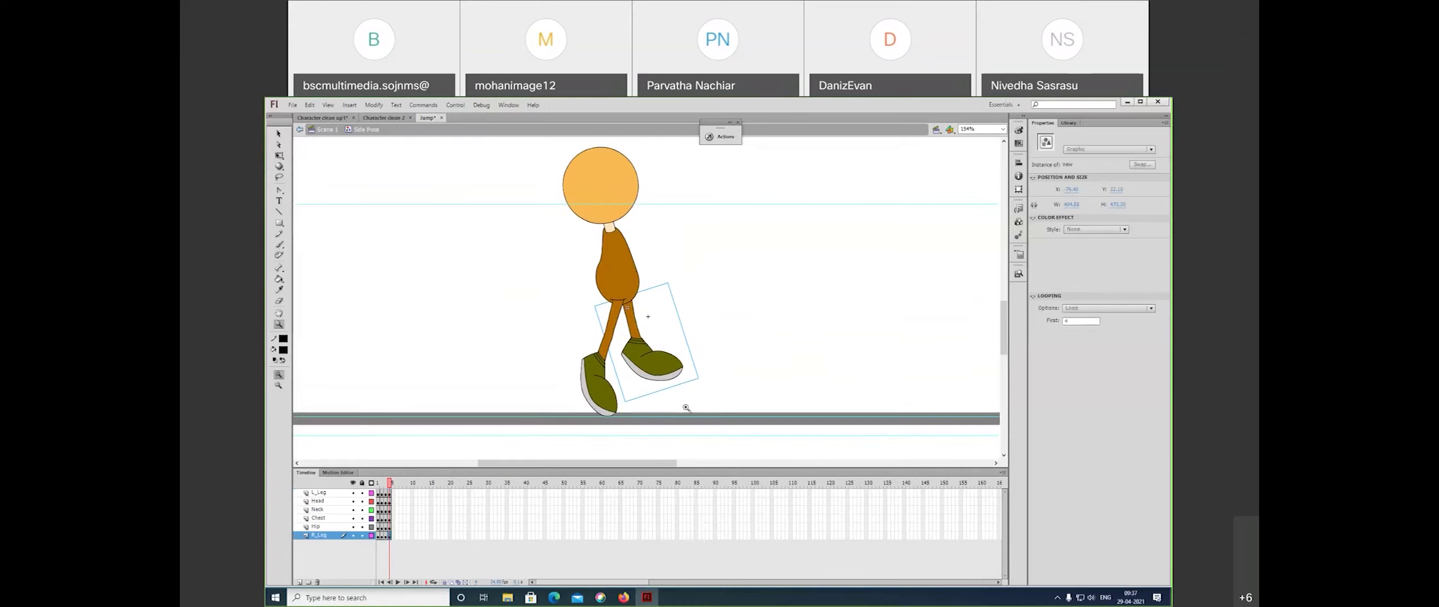
key(v)
double_click(652, 366)
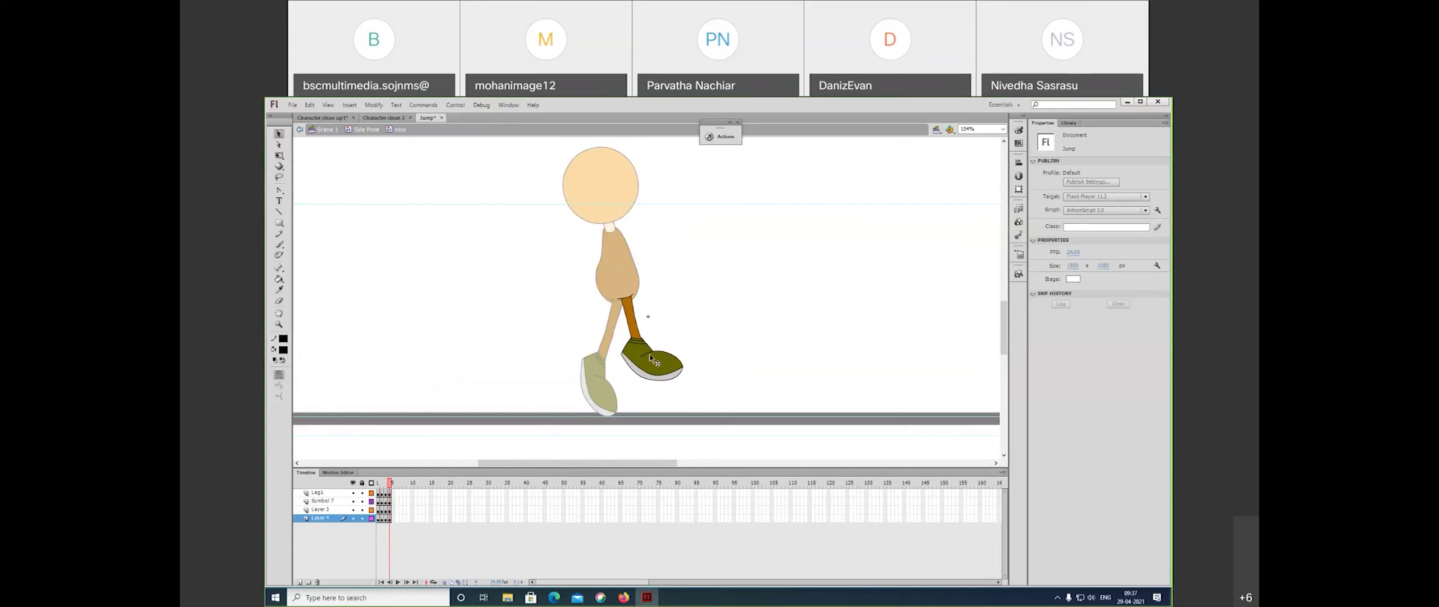
double_click(706, 310)
- Select the torso, neck and head together in frame 4 and lower them toward the feet for the landing pose
click(624, 281)
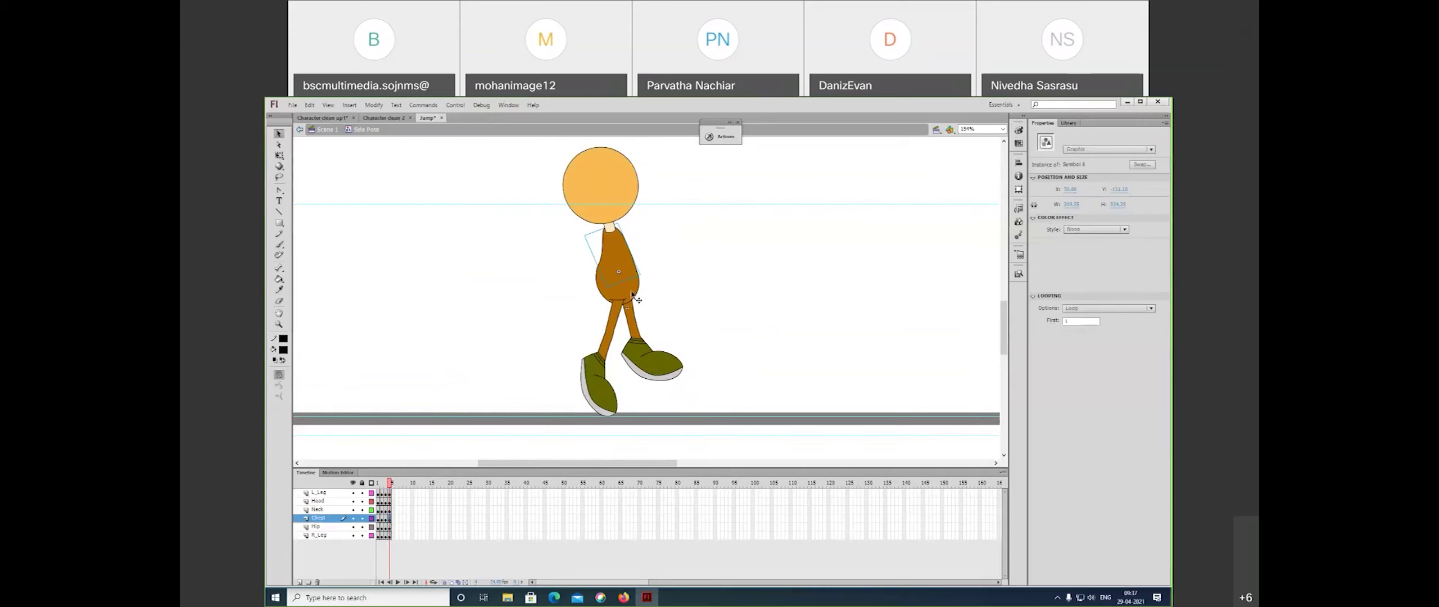
shift+click(612, 230)
shift+click(618, 187)
key(Down)
key(Down)
key(Down)
key(Down)
key(Down)
key(Down)
key(Down)
key(Down)
key(Down)
key(Down)
key(Down)
key(Down)
key(Down)
key(Down)
key(Down)
key(Down)
key(Down)
key(Down)
key(Down)
key(Down)
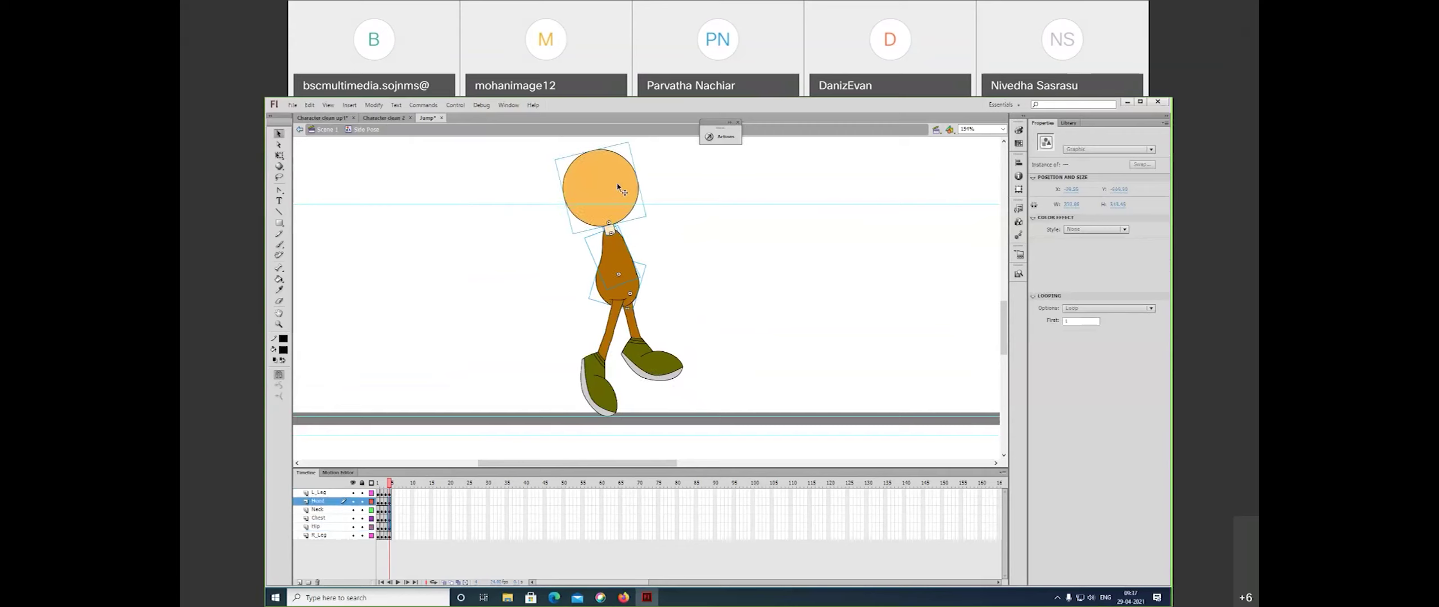
key(Up)
key(Up)
key(Up)
key(Up)
key(Up)
key(Up)
key(Up)
key(Up)
key(Up)
key(Up)
key(Up)
key(Up)
key(Up)
key(Up)
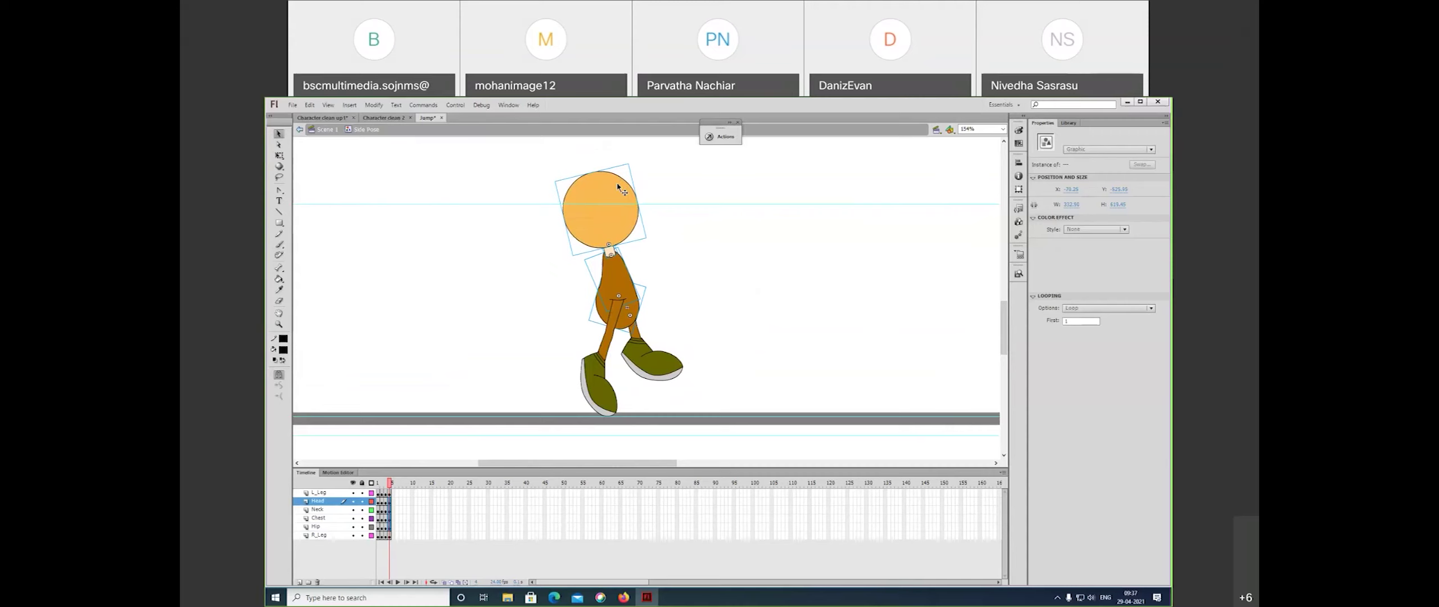
- Set the upper body's pivot near the hip, rotate the upper body forward in frame 4, and save the document with auto-recovery enabled
key(q)
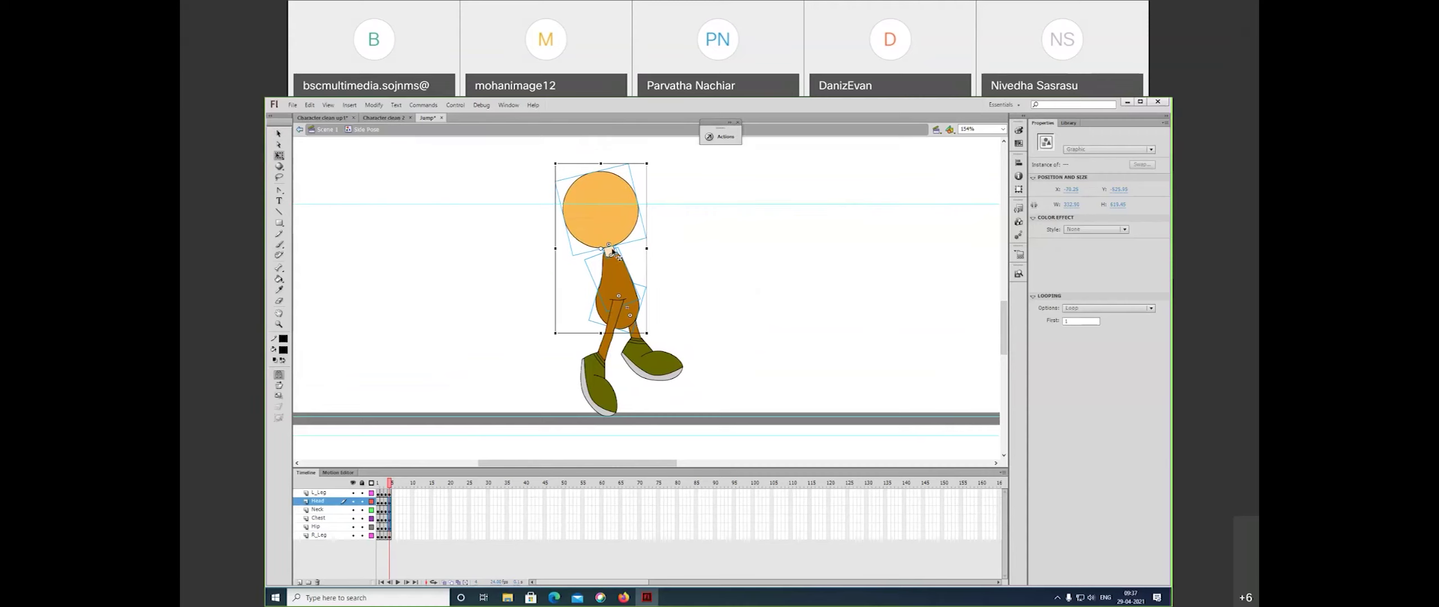
drag(602, 248, 620, 325)
drag(654, 159, 705, 218)
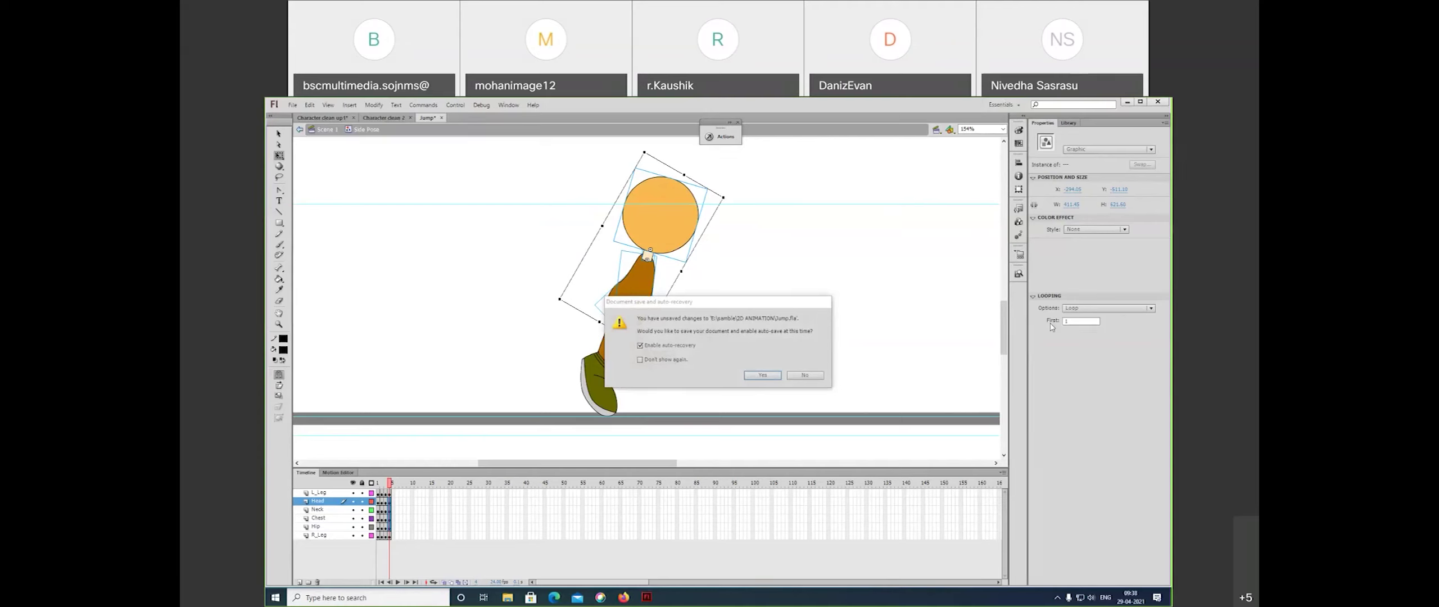
click(761, 376)
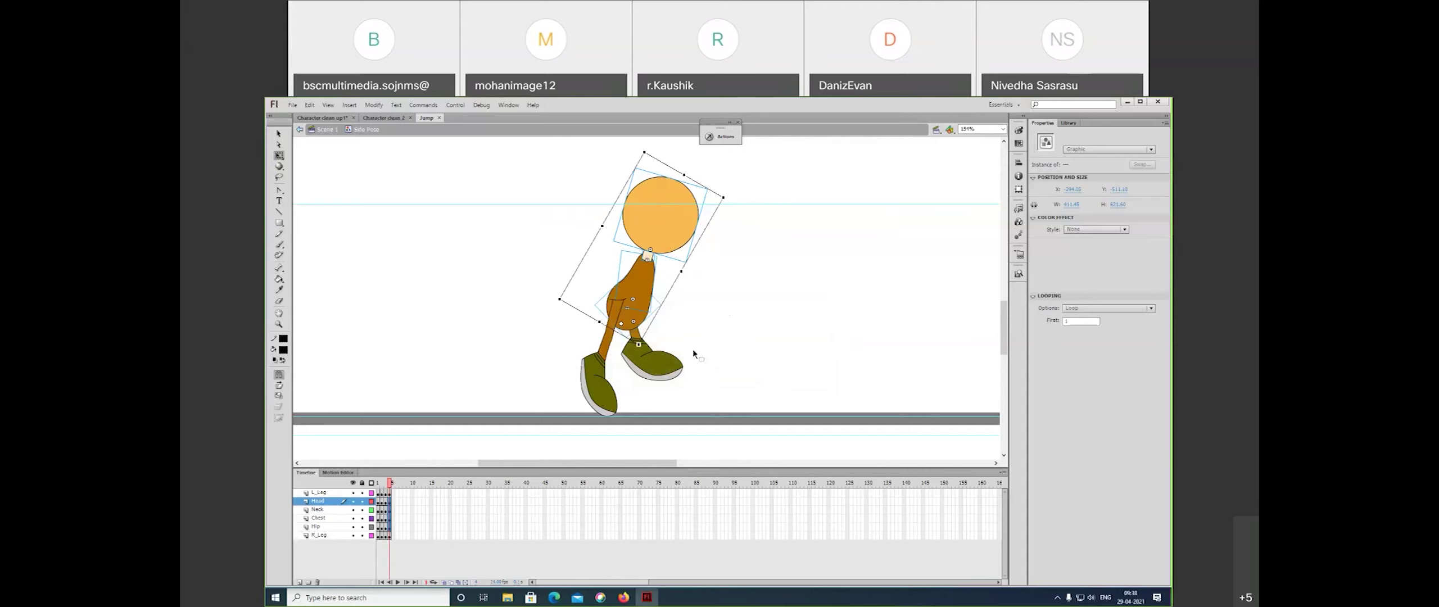
- Open the right leg symbol in frame 4 and select its foot
click(665, 370)
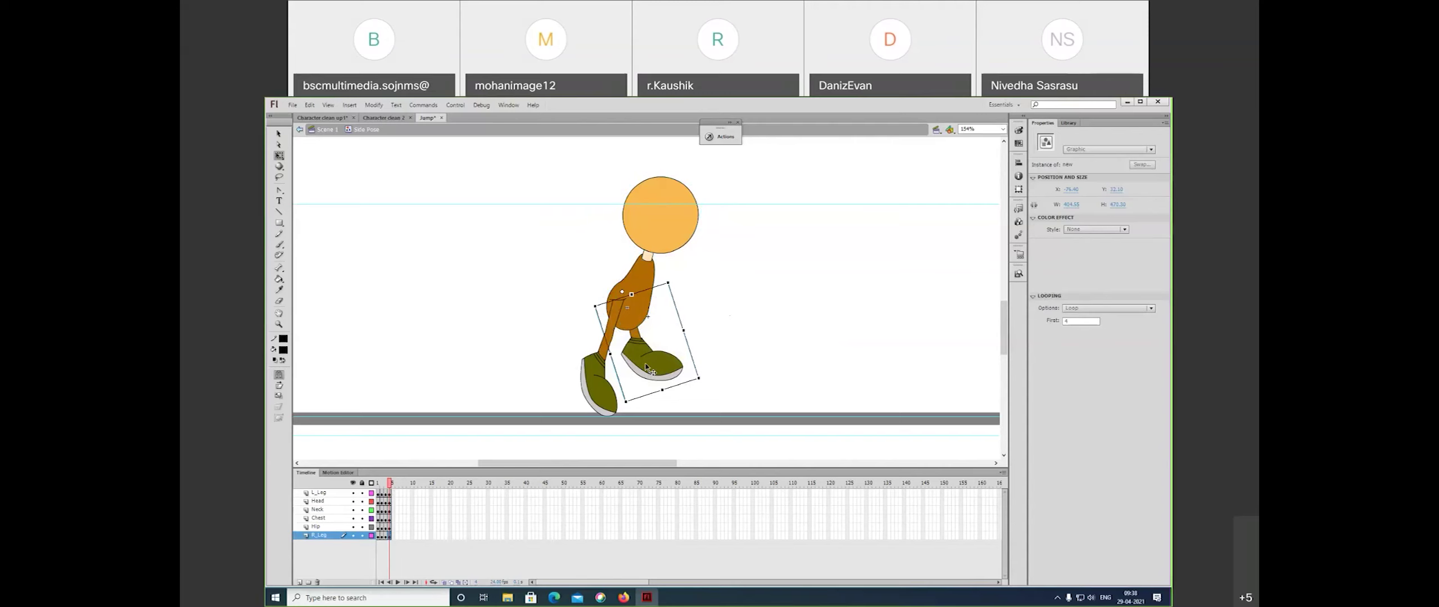
double_click(646, 367)
click(646, 363)
double_click(739, 335)
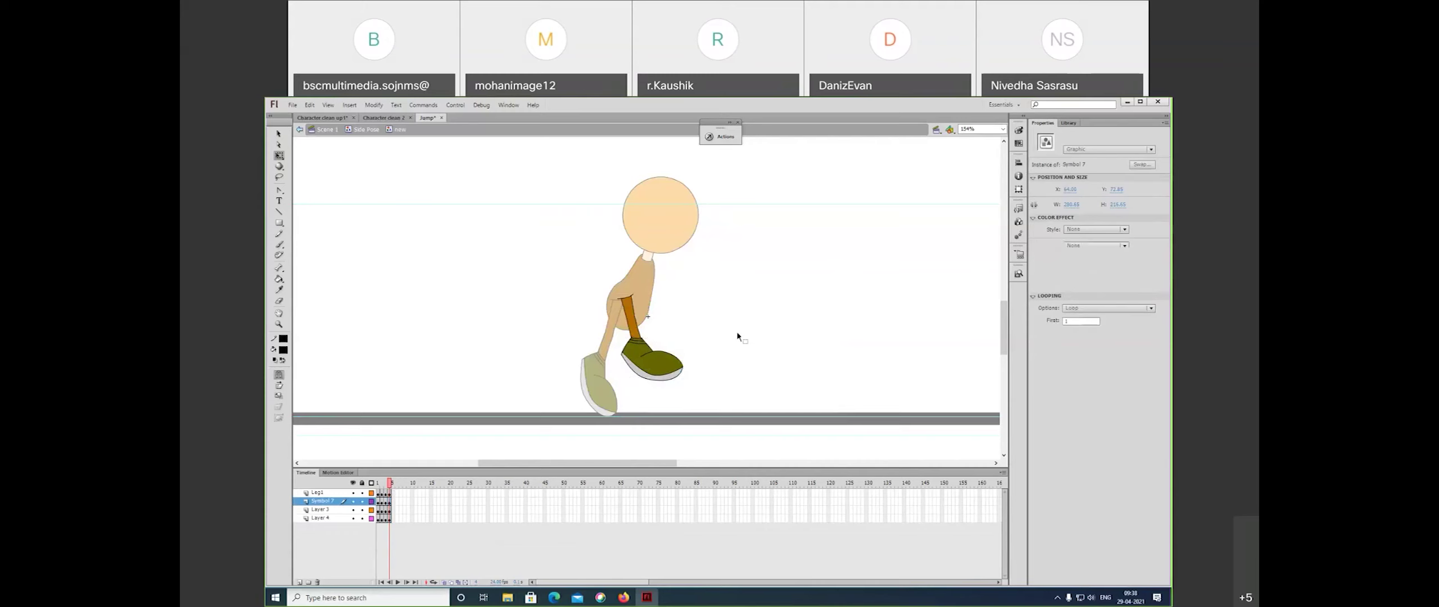
- Lower the R_Leg instance until its shoe meets the ground line and nudge the L_Leg instance slightly down
drag(657, 371, 659, 402)
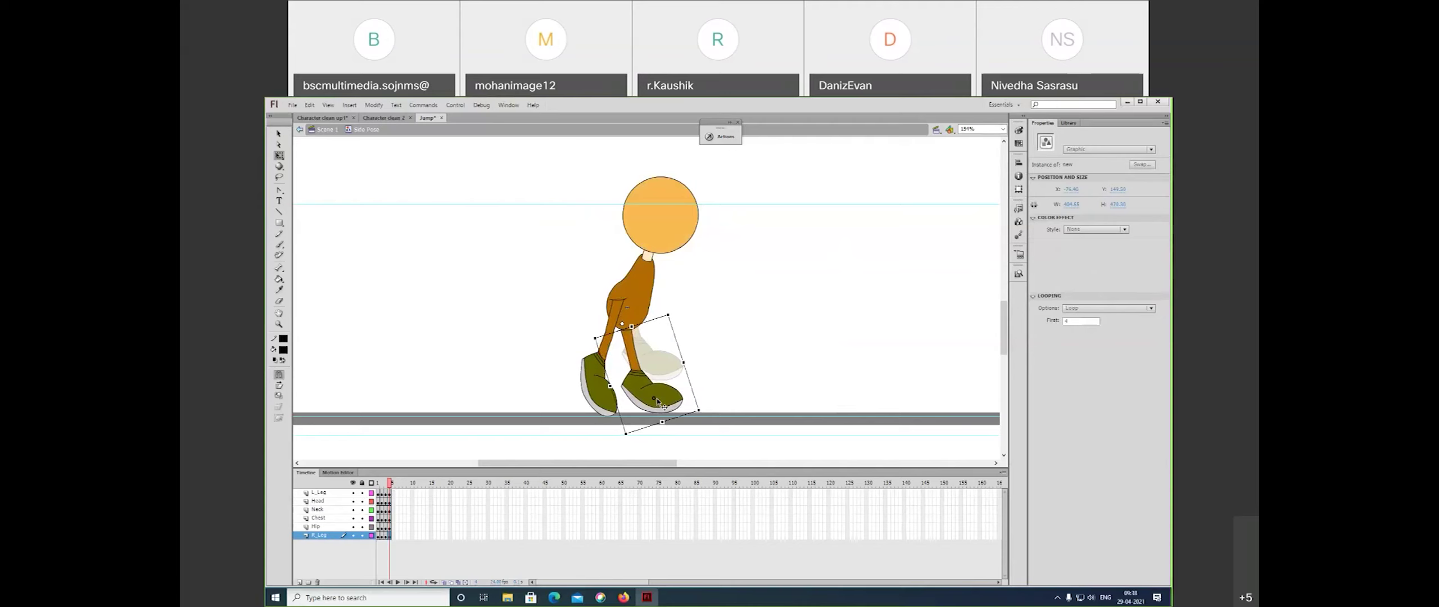
click(608, 396)
drag(607, 393, 611, 401)
- Inside the L_Leg symbol, shorten and tilt the thigh into a more upright position beneath the hip
double_click(611, 402)
key(z)
click(622, 366)
key(v)
key(z)
click(699, 279)
drag(677, 323, 753, 352)
key(v)
key(v)
click(618, 267)
key(q)
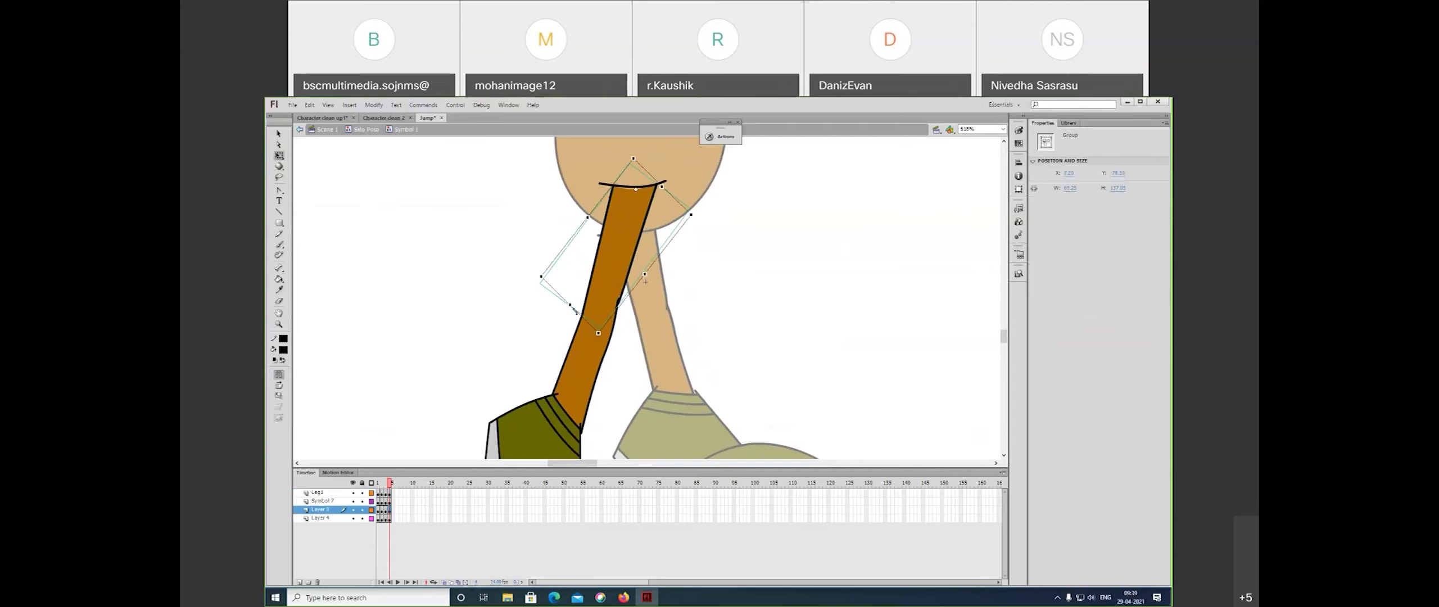
drag(571, 306, 609, 300)
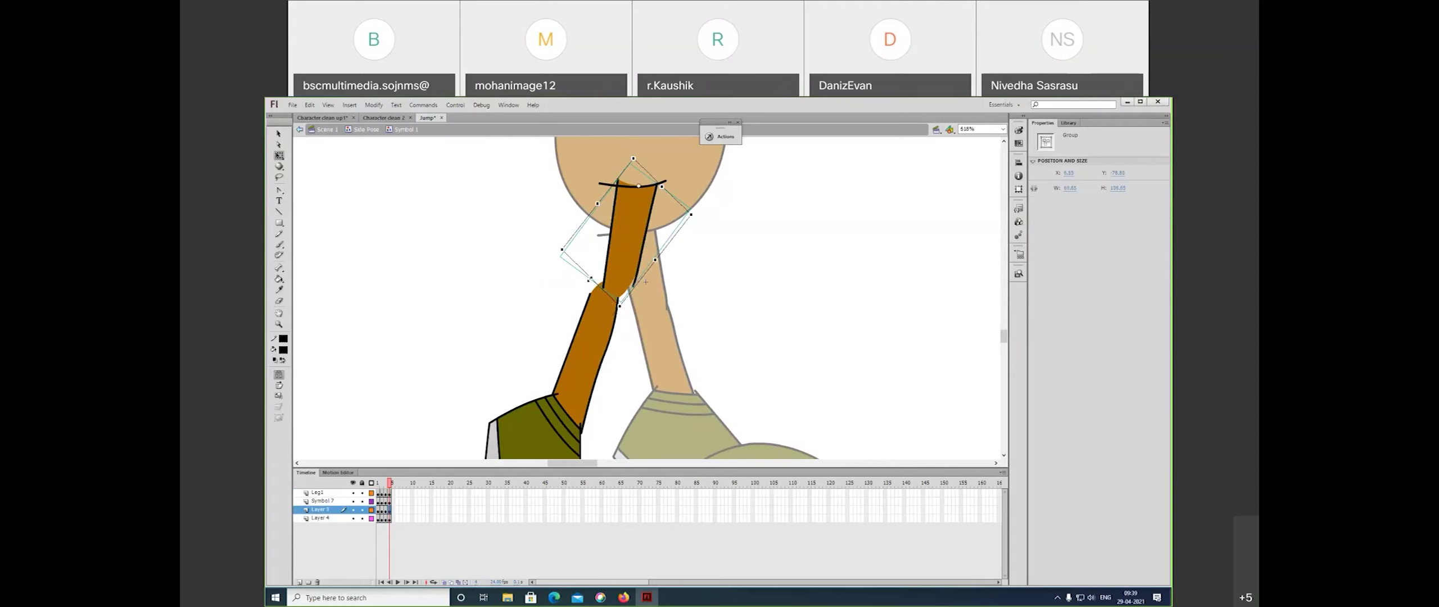
drag(590, 281, 584, 279)
drag(585, 280, 588, 281)
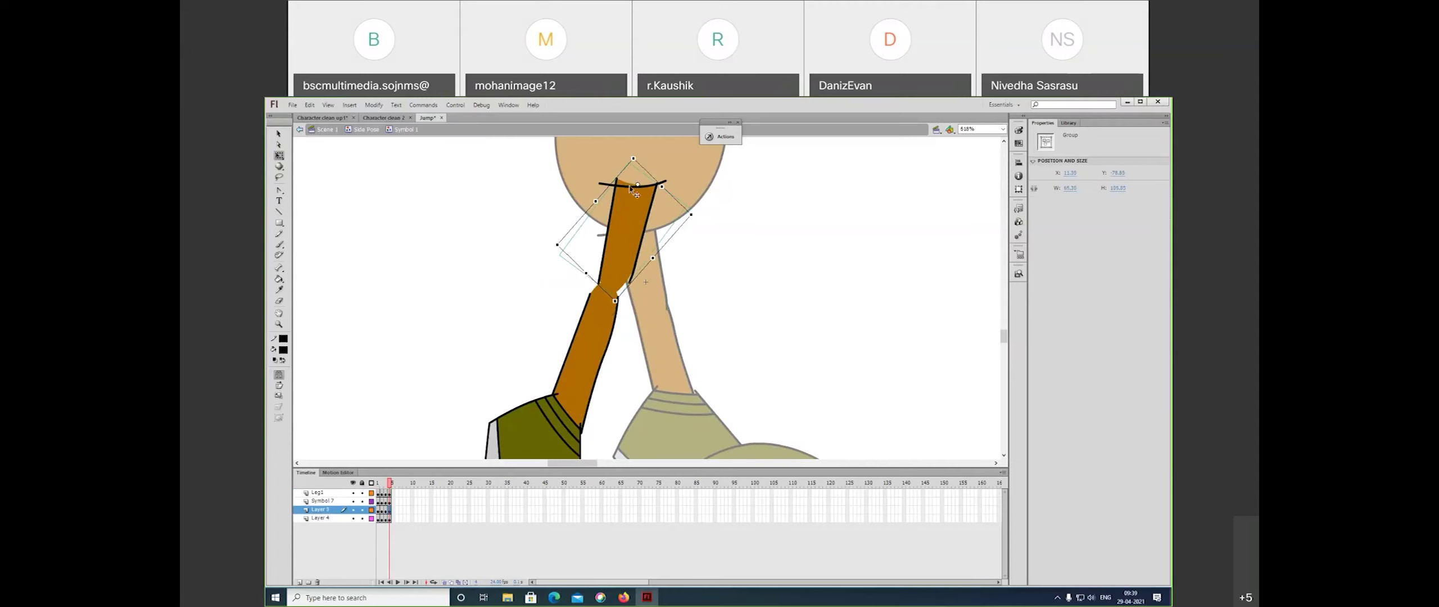
drag(622, 173, 617, 178)
- Rotate and reposition the lower leg of the L_Leg symbol so it joins the thigh at the knee
click(596, 368)
drag(628, 324, 645, 273)
drag(566, 343, 568, 316)
drag(634, 343, 635, 317)
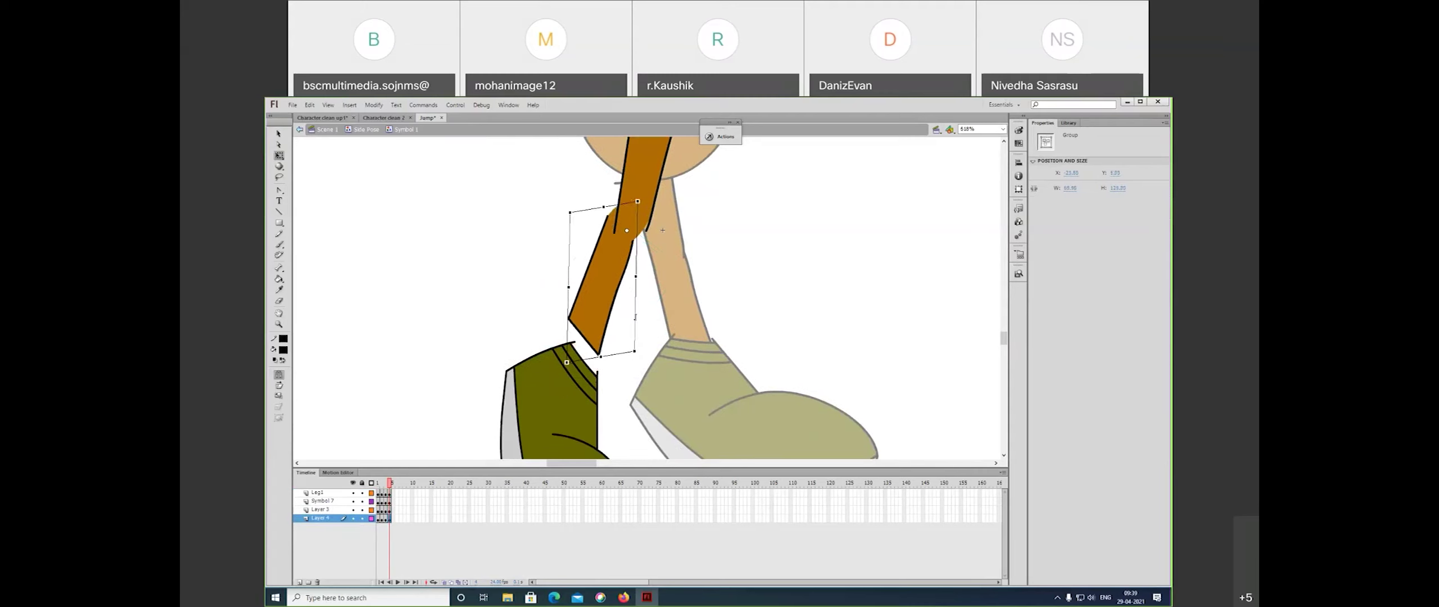
drag(601, 355, 628, 301)
- Attach the L_Leg shoe to the ankle, rotate it nearly parallel to the ground and return to the full character
click(569, 406)
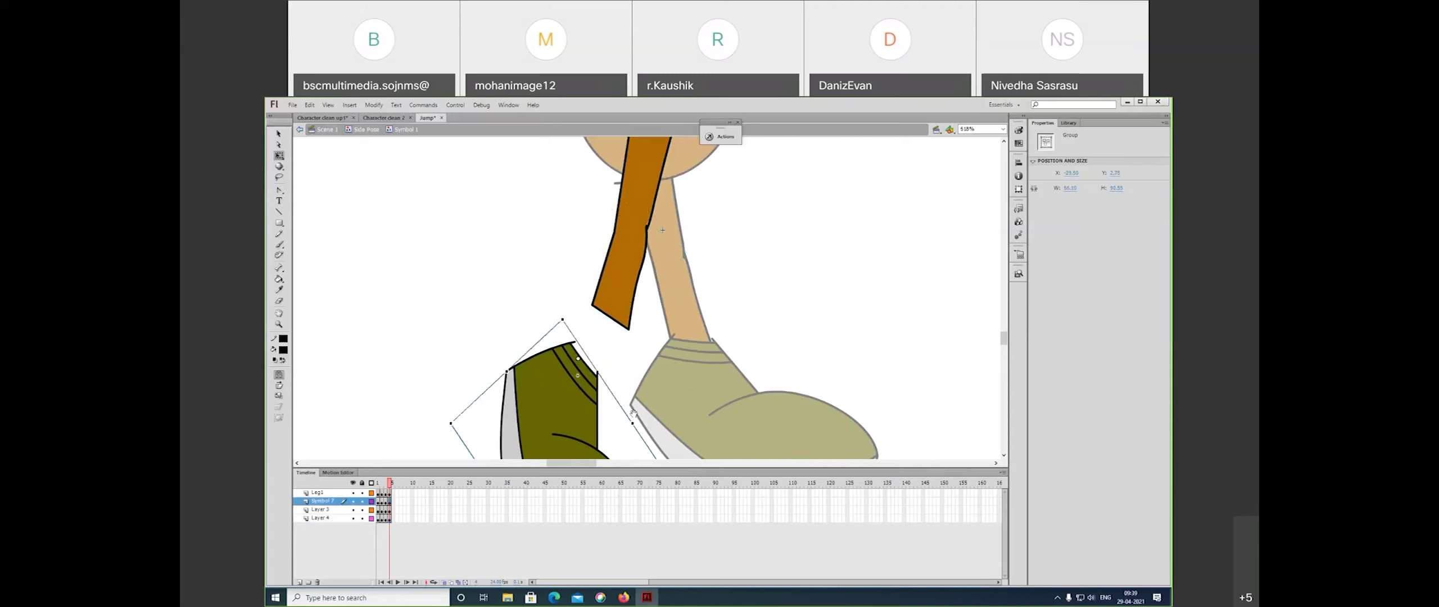
scroll(726, 428, down, 3)
drag(717, 424, 804, 243)
drag(691, 341, 726, 304)
drag(753, 349, 733, 349)
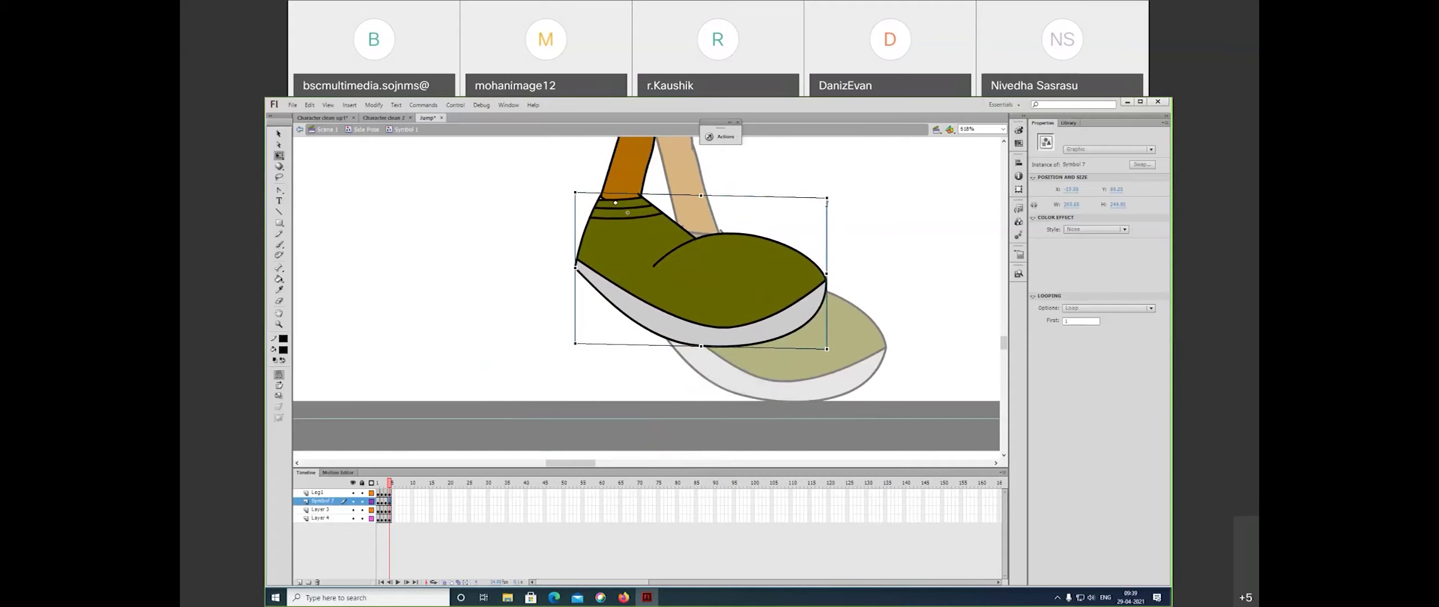
drag(827, 247, 827, 223)
drag(687, 279, 685, 271)
key(ctrl+minus)
key(ctrl+minus)
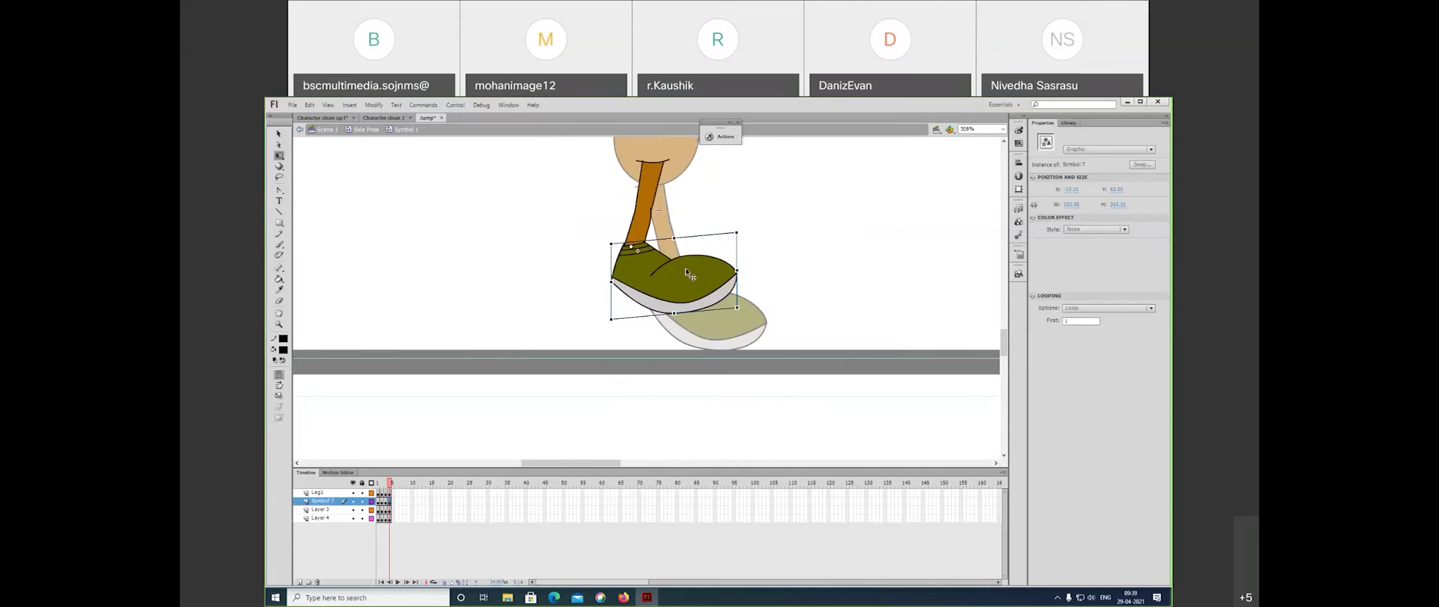
drag(738, 275, 744, 323)
double_click(750, 294)
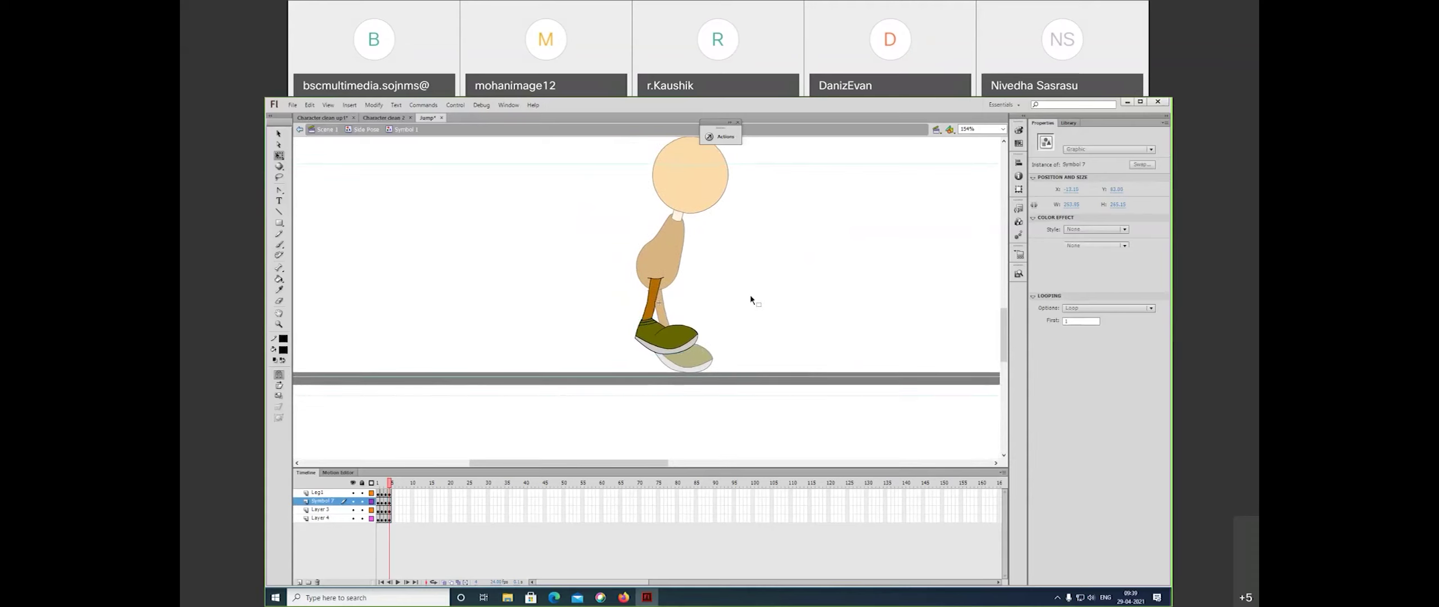
- Select the head, neck, chest and hip together and nudge them into place above the legs
click(713, 352)
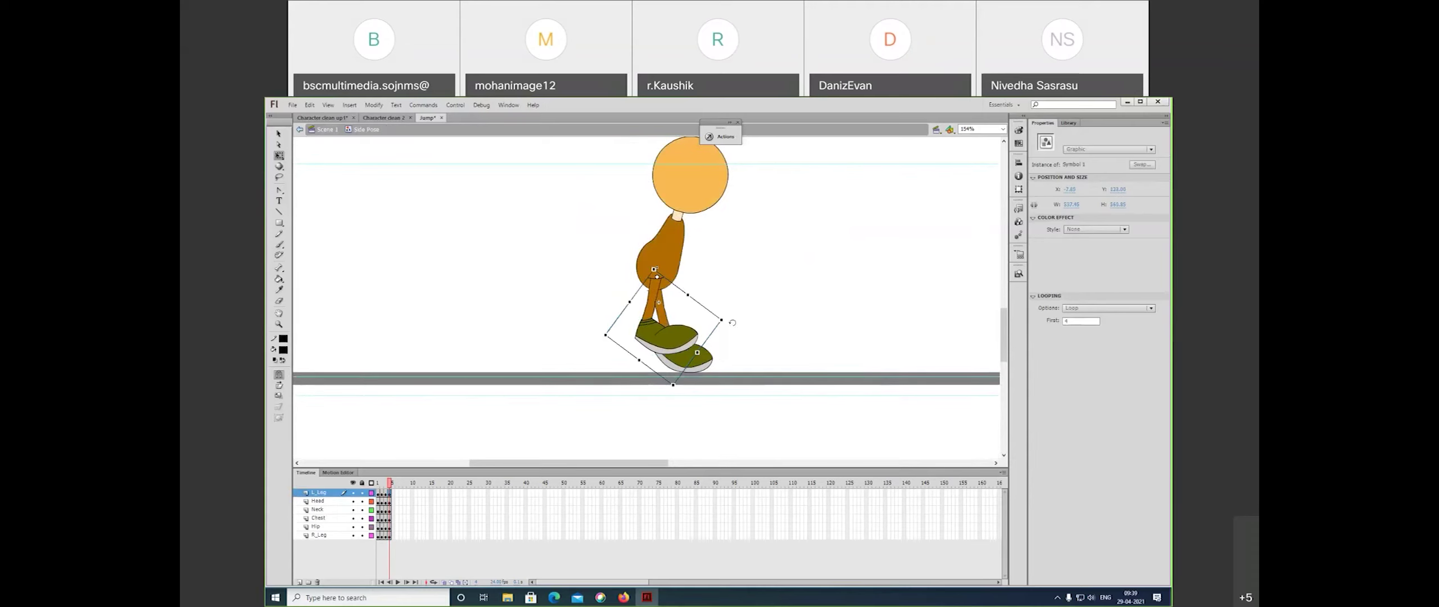
click(675, 270)
key(v)
click(676, 296)
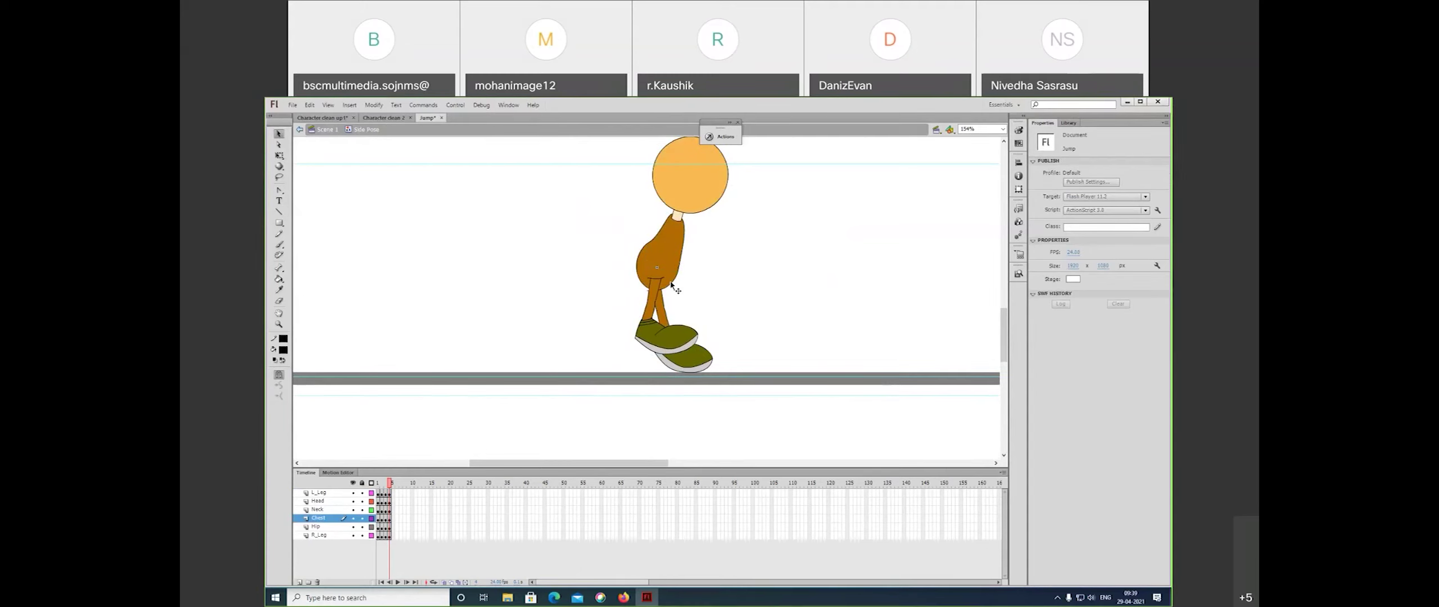
key(z)
click(687, 258)
key(v)
scroll(744, 326, up, 2)
click(701, 213)
shift+click(678, 224)
shift+click(661, 289)
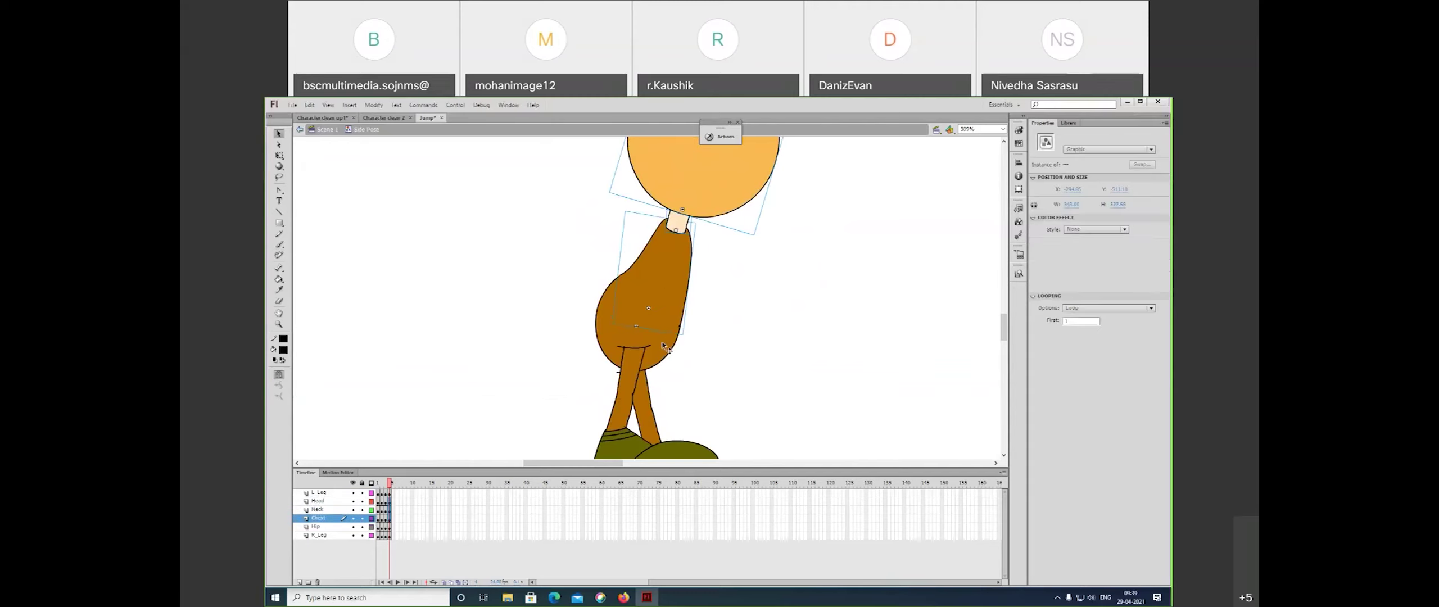
shift+click(662, 341)
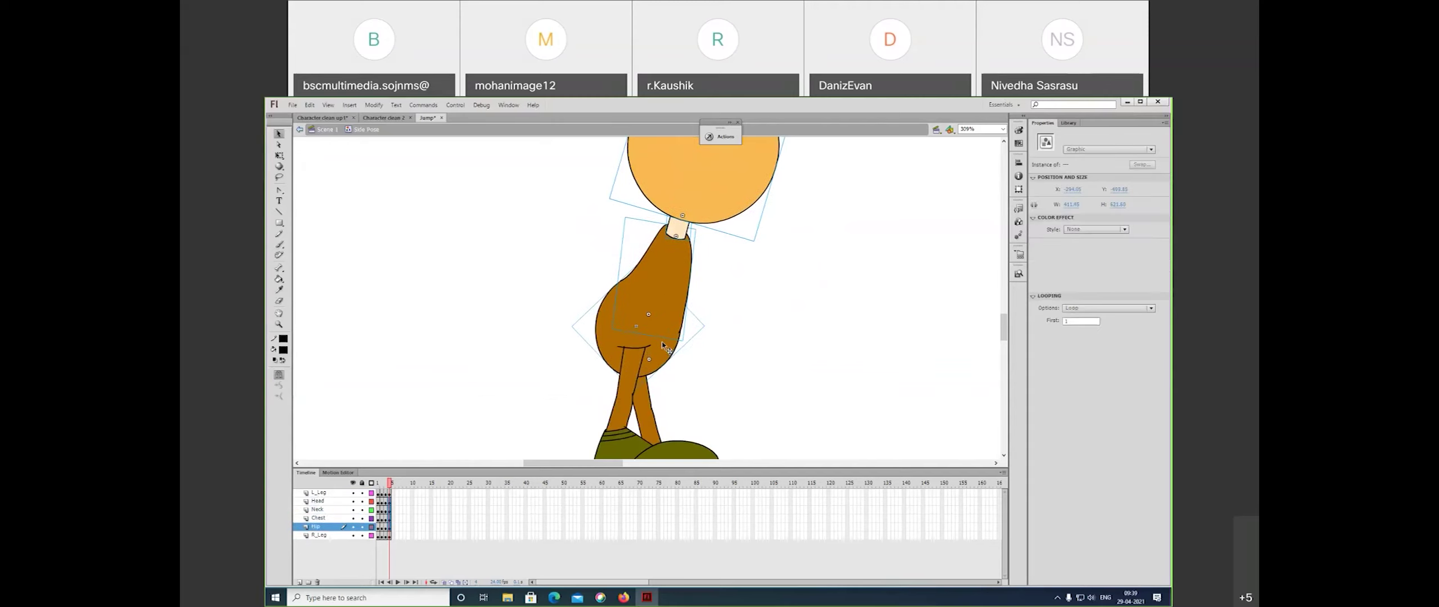
drag(736, 358, 738, 357)
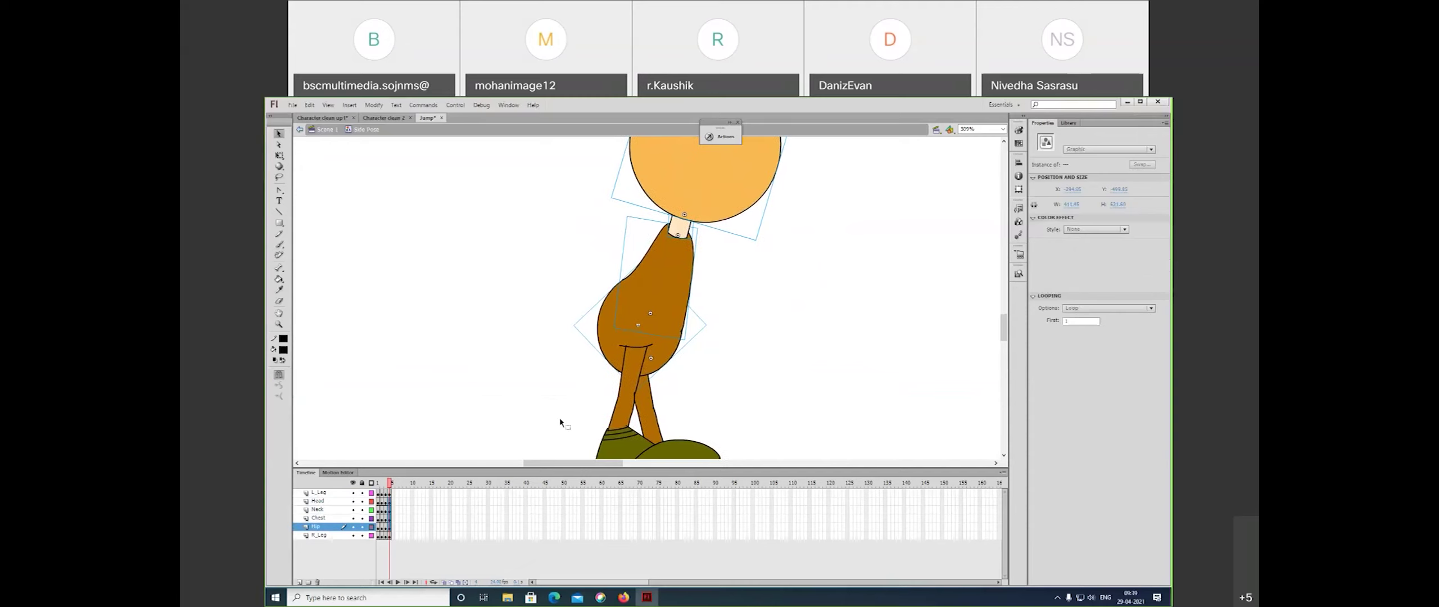
- Compare the landing pose with the preceding airborne frame of the jump
key(ctrl+minus)
key(ctrl+minus)
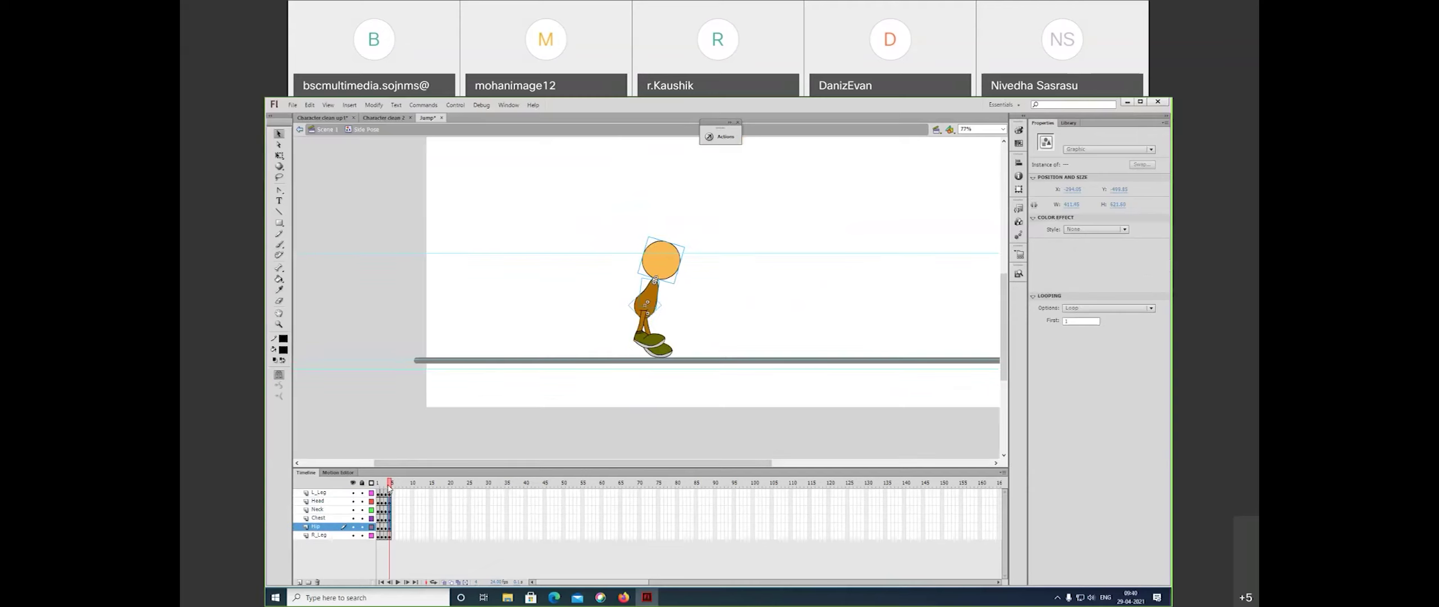
click(385, 491)
key(period)
key(comma)
key(period)
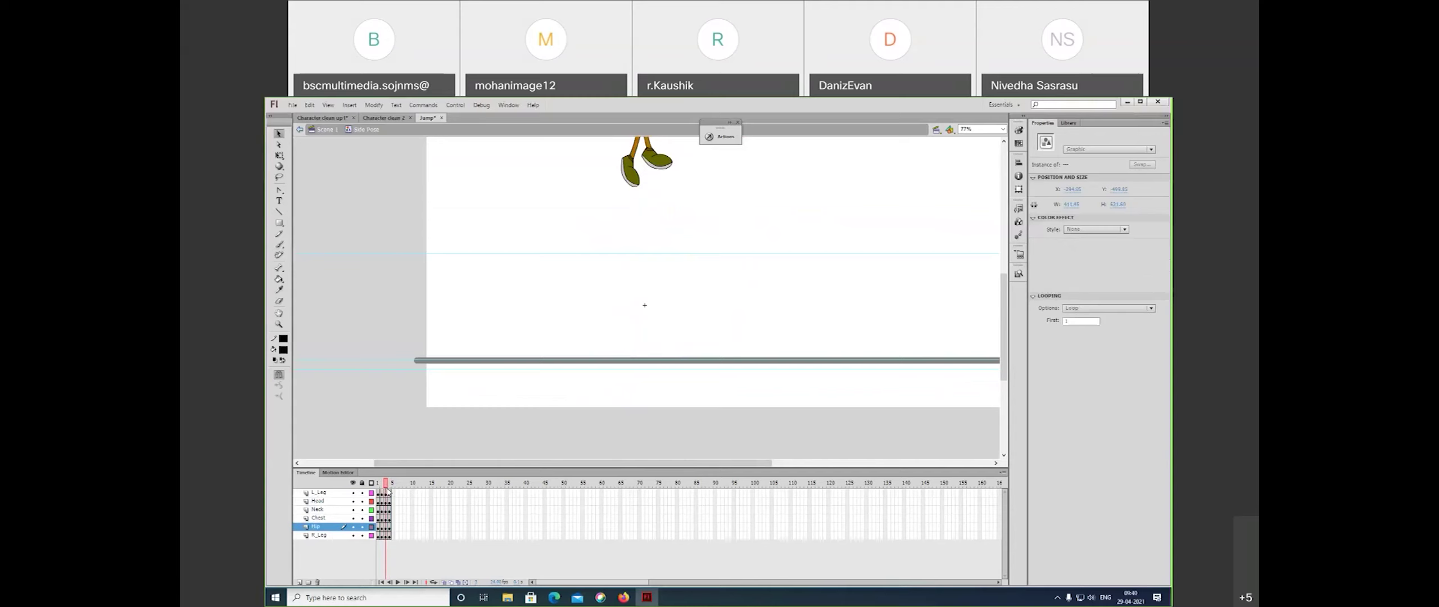
click(390, 491)
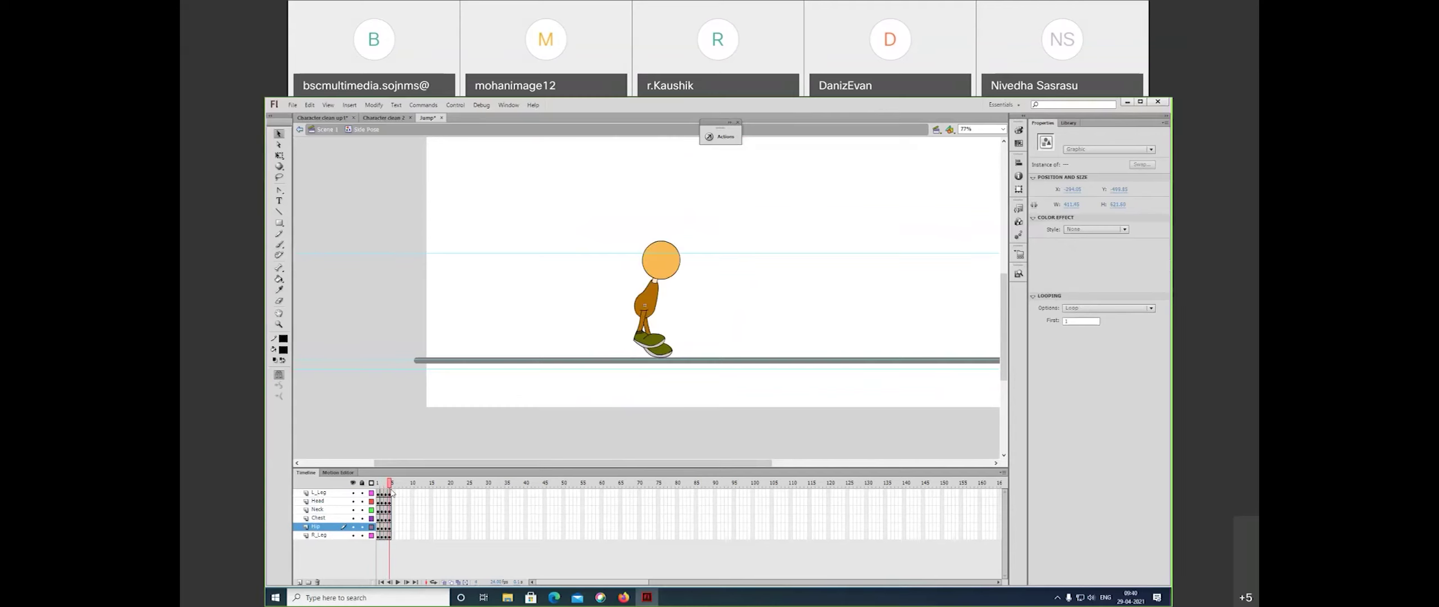
key(comma)
key(period)
click(390, 492)
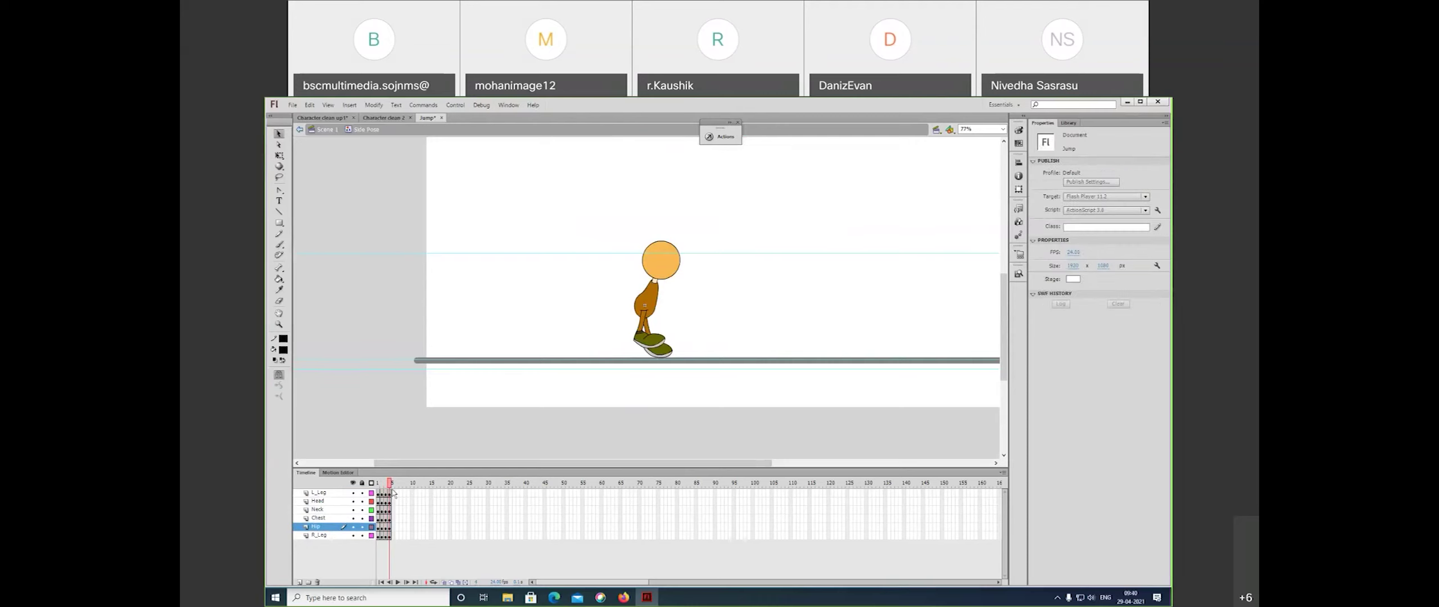
- Insert keyframes on the next frame across all layers inside both the L_Leg and R_Leg symbols
double_click(652, 344)
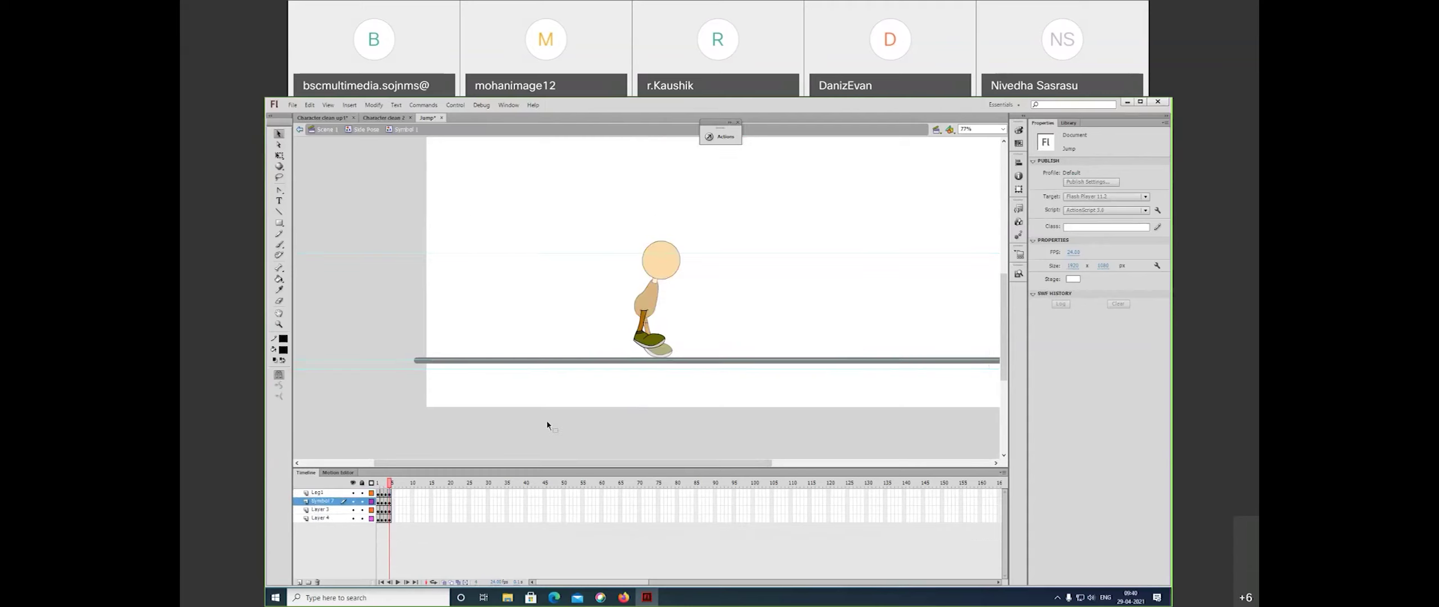
drag(392, 493, 396, 522)
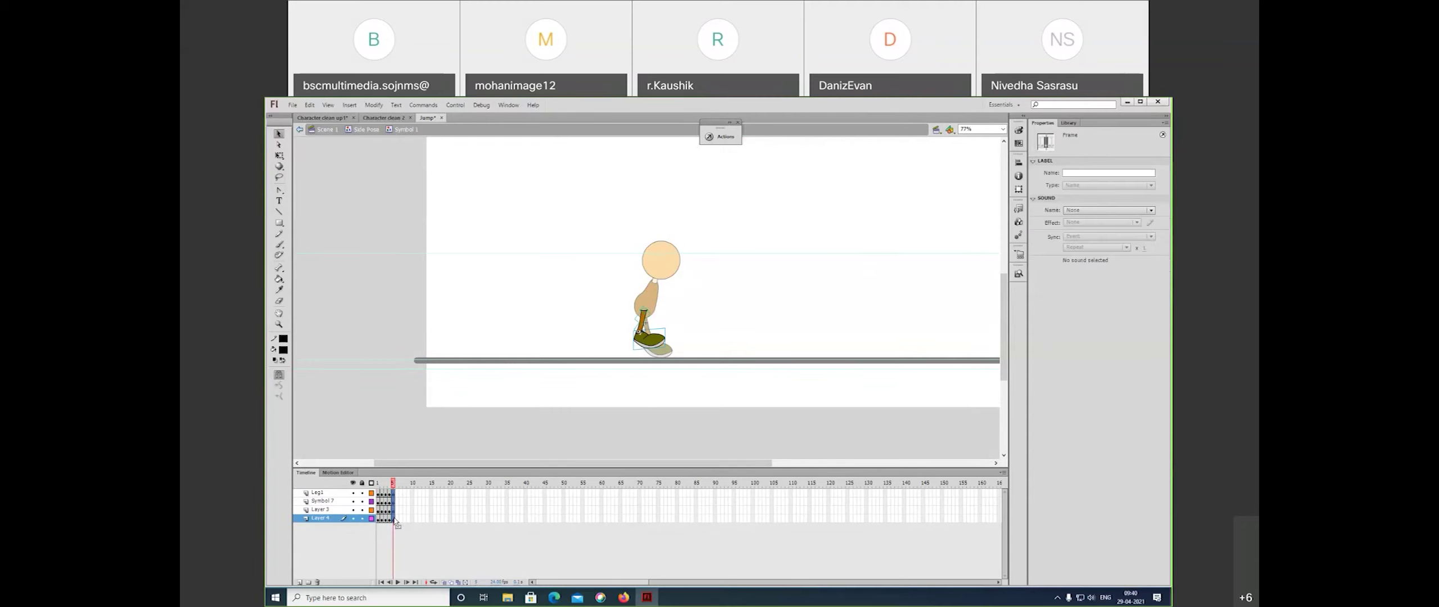
double_click(668, 354)
double_click(667, 355)
double_click(654, 346)
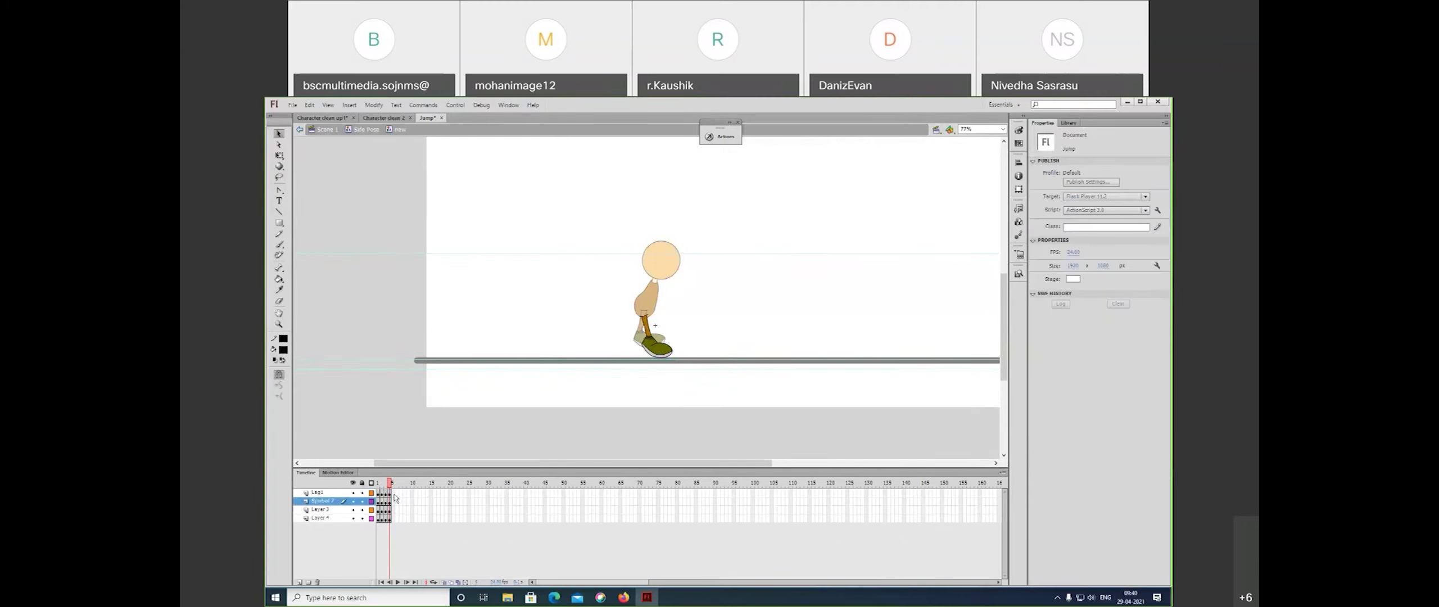
click(395, 518)
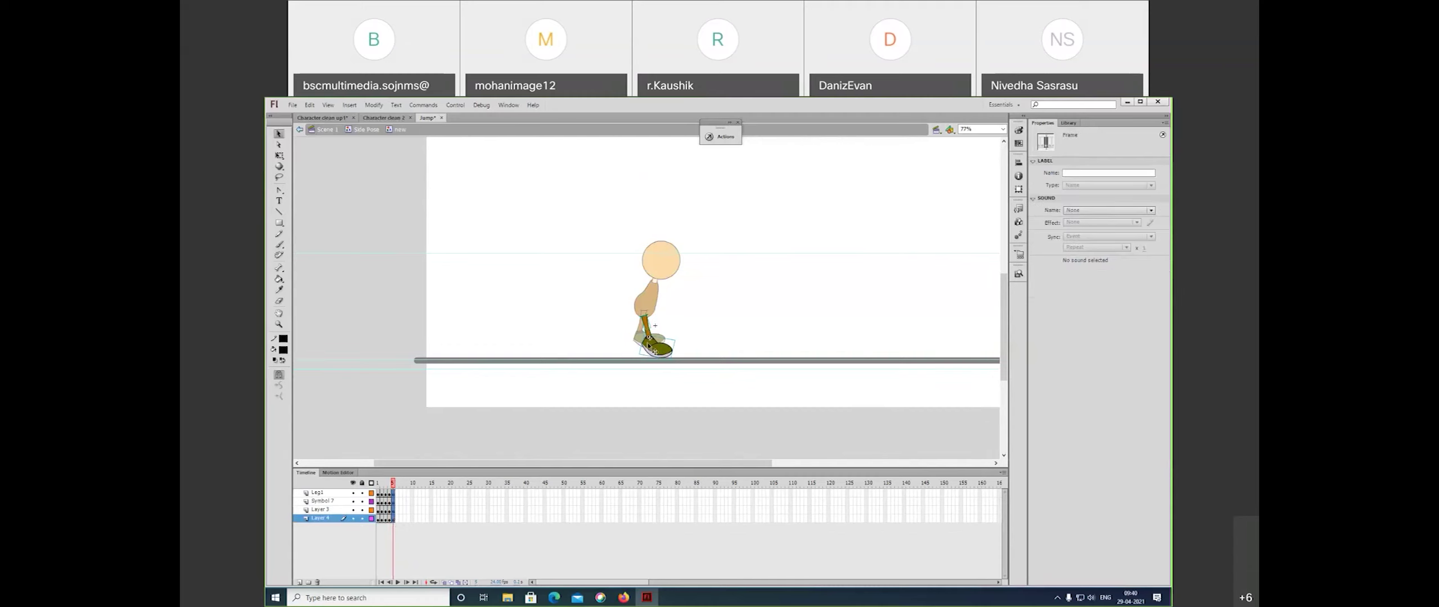
double_click(702, 321)
- Select the head, neck, chest and hip together and rotate them forward into a bent landing posture
key(z)
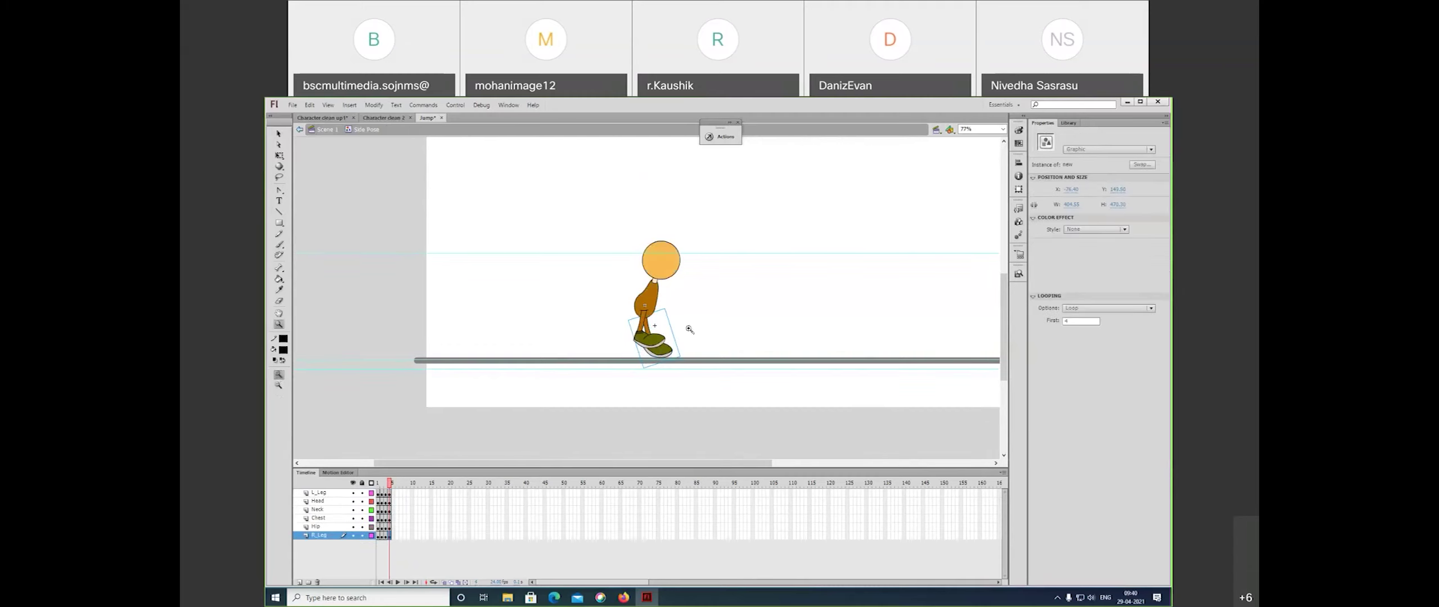
click(689, 329)
key(v)
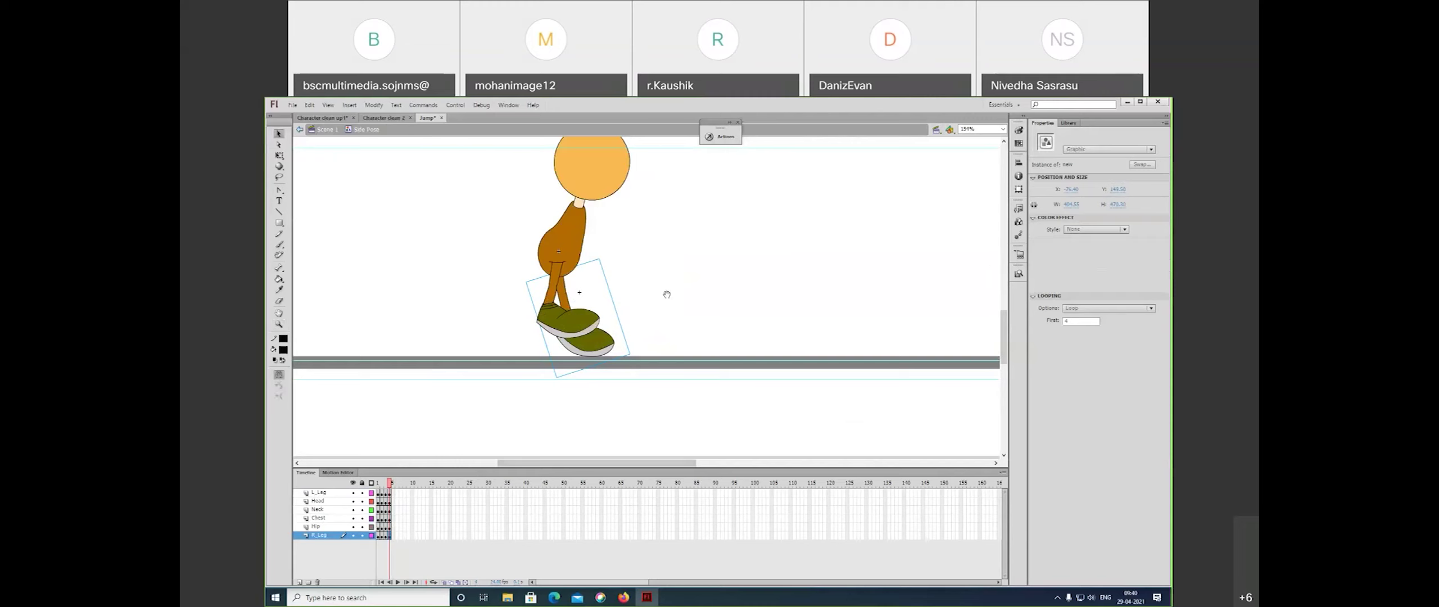
scroll(618, 315, up, 3)
click(590, 322)
click(602, 295)
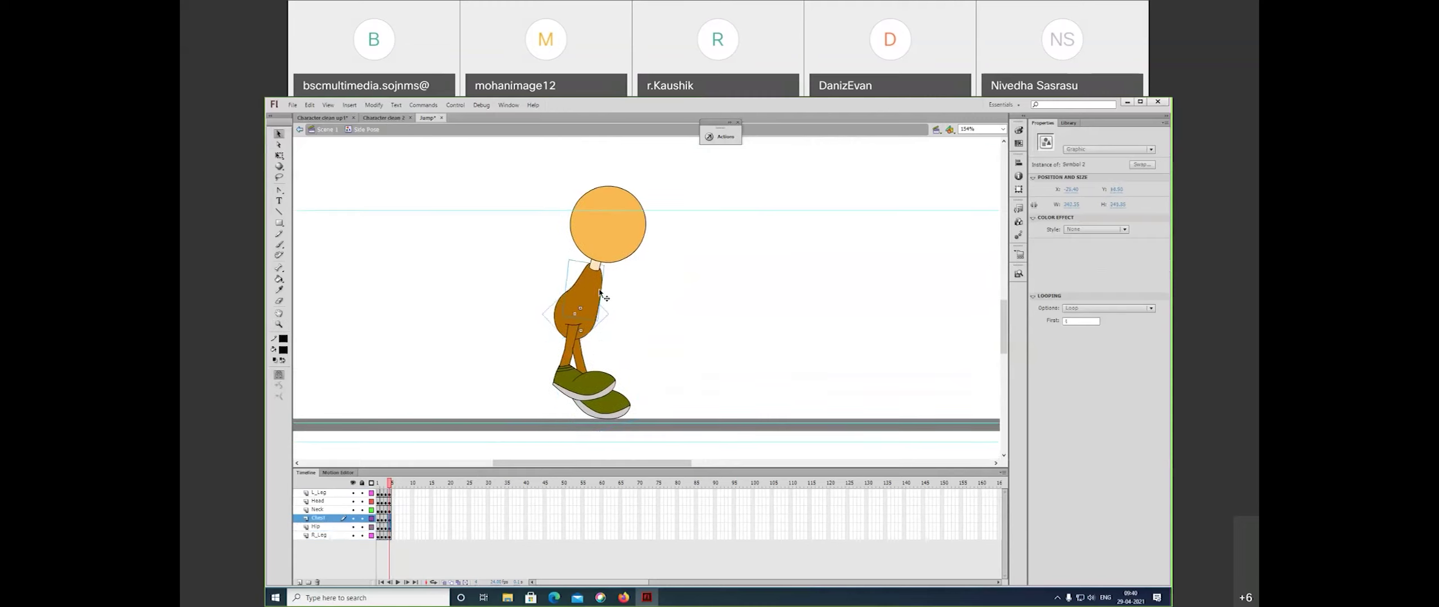
shift+click(598, 259)
key(q)
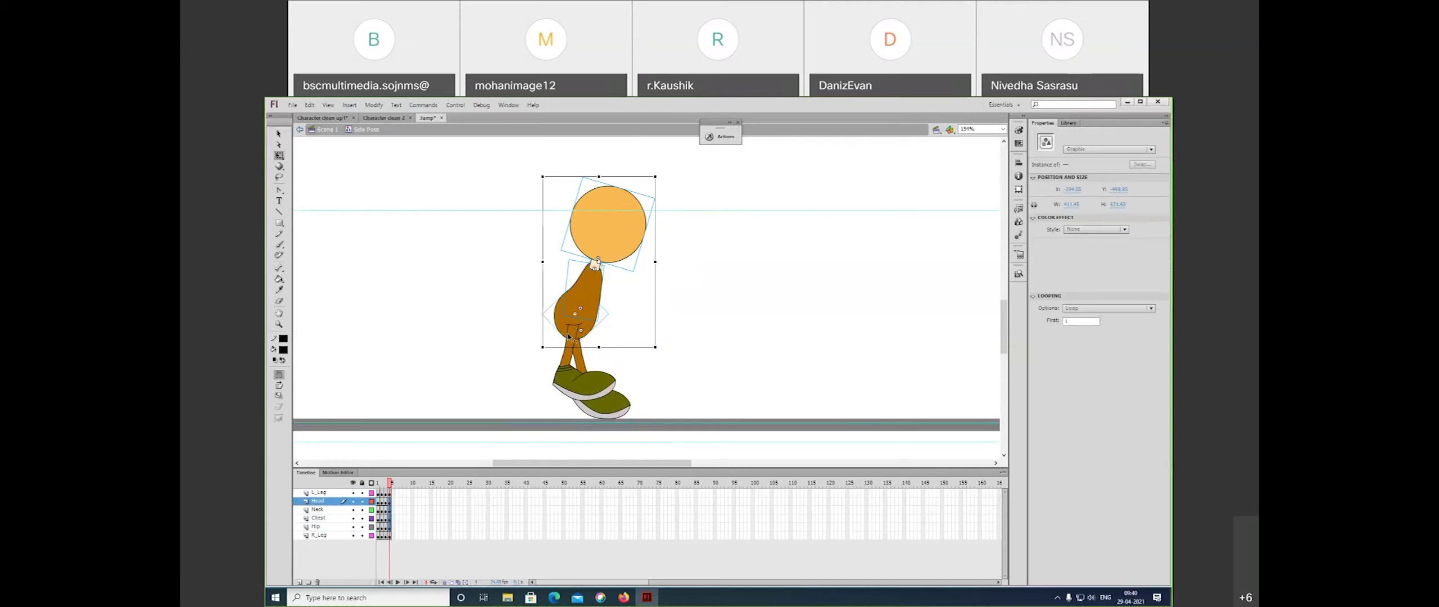
drag(674, 196, 709, 241)
- Lower the forward-bent upper body and the L_Leg so the L_Leg shoe rests on the ground
click(721, 289)
click(684, 276)
drag(681, 361, 697, 330)
click(592, 346)
drag(584, 321, 582, 338)
key(v)
key(ctrl+=)
drag(705, 296, 716, 381)
drag(821, 198, 600, 366)
scroll(702, 331, down, 5)
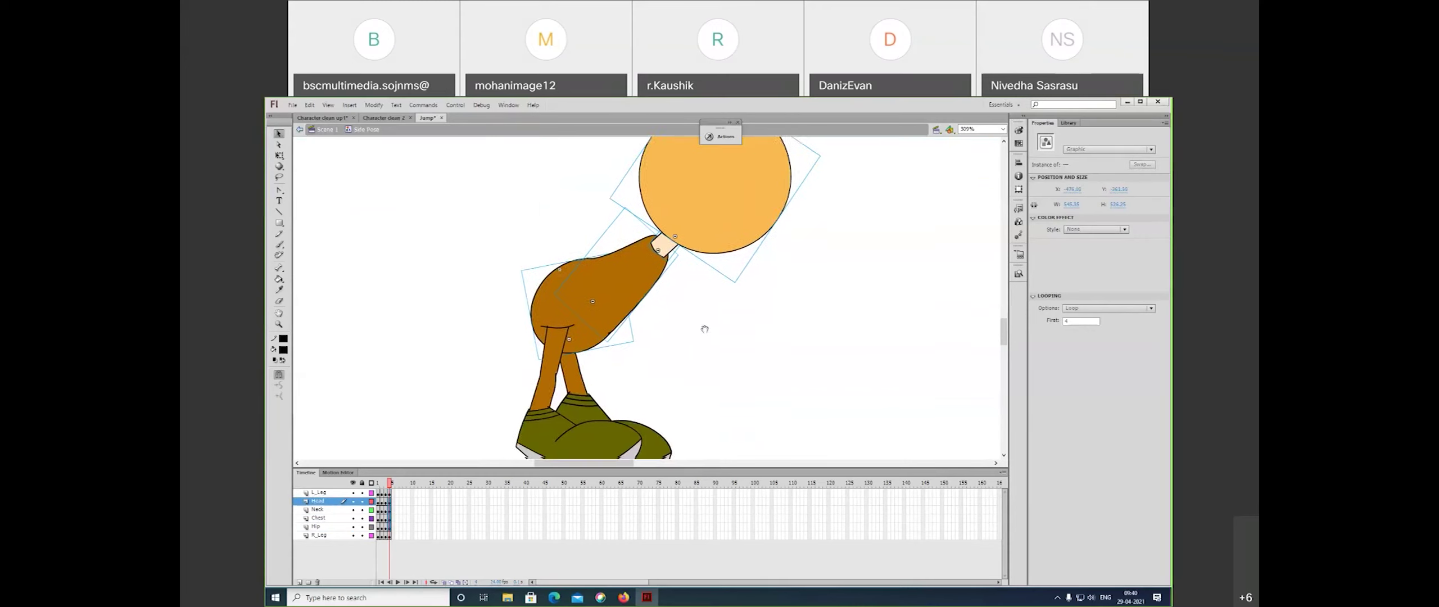
- Shift the R_Leg slightly forward under the hip and rotate it so its shoe lies flat beside the other
click(664, 426)
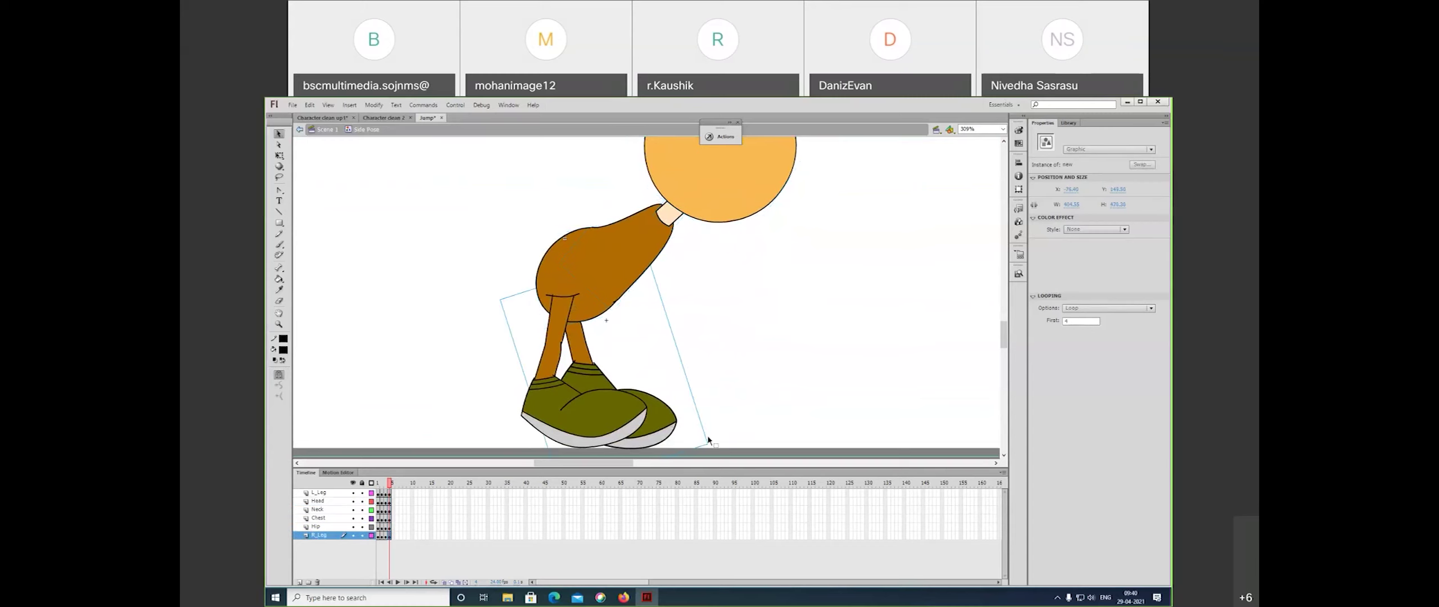
mouse_move(671, 429)
mouse_down()
mouse_move(699, 421)
mouse_move(656, 440)
mouse_up()
key(q)
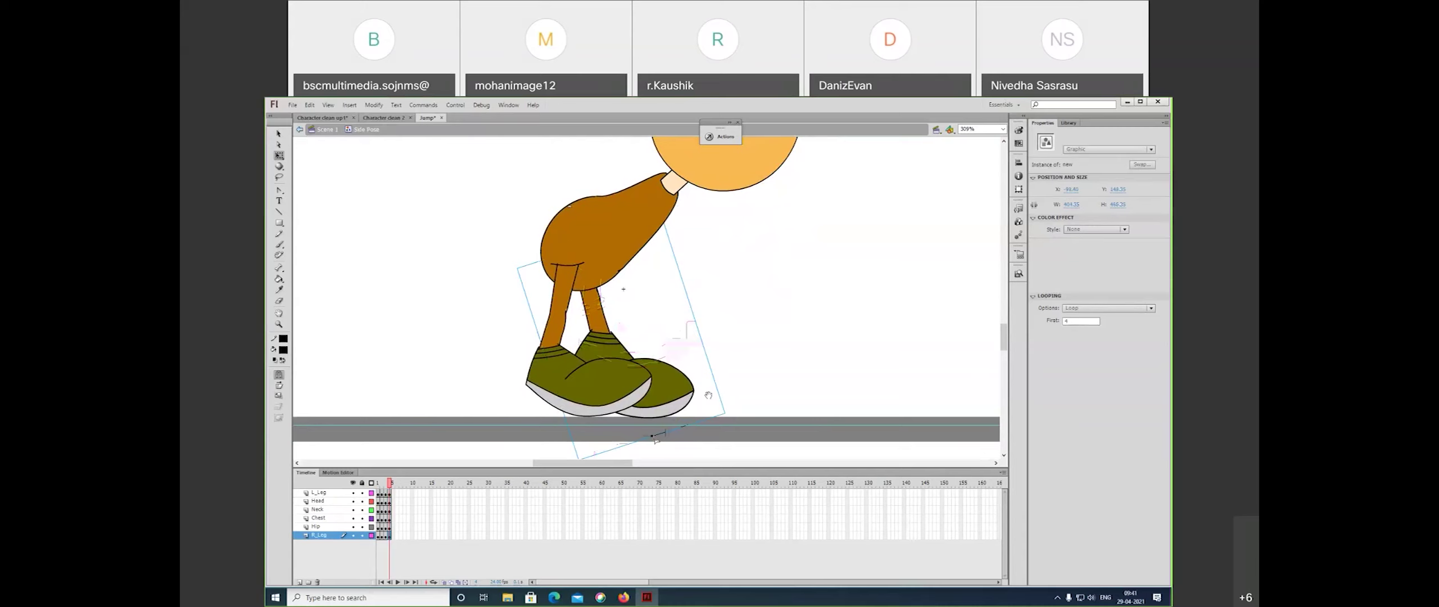
drag(708, 395, 736, 347)
key(ctrl+z)
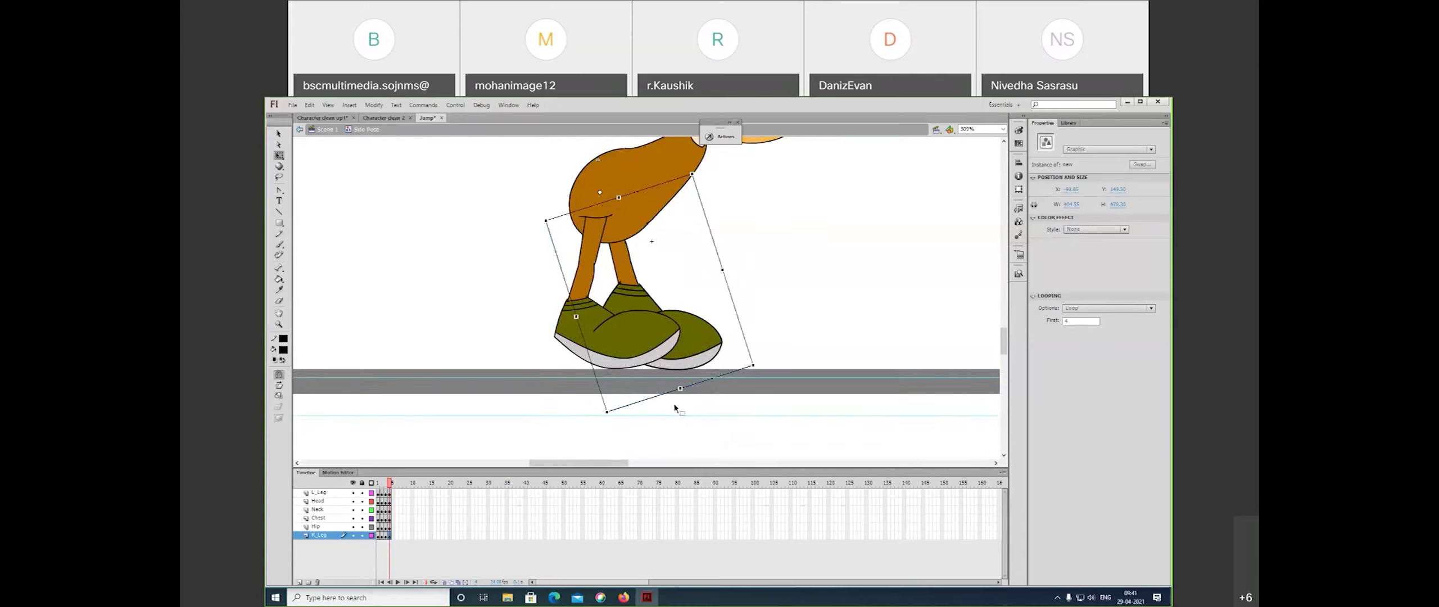
drag(675, 408, 693, 381)
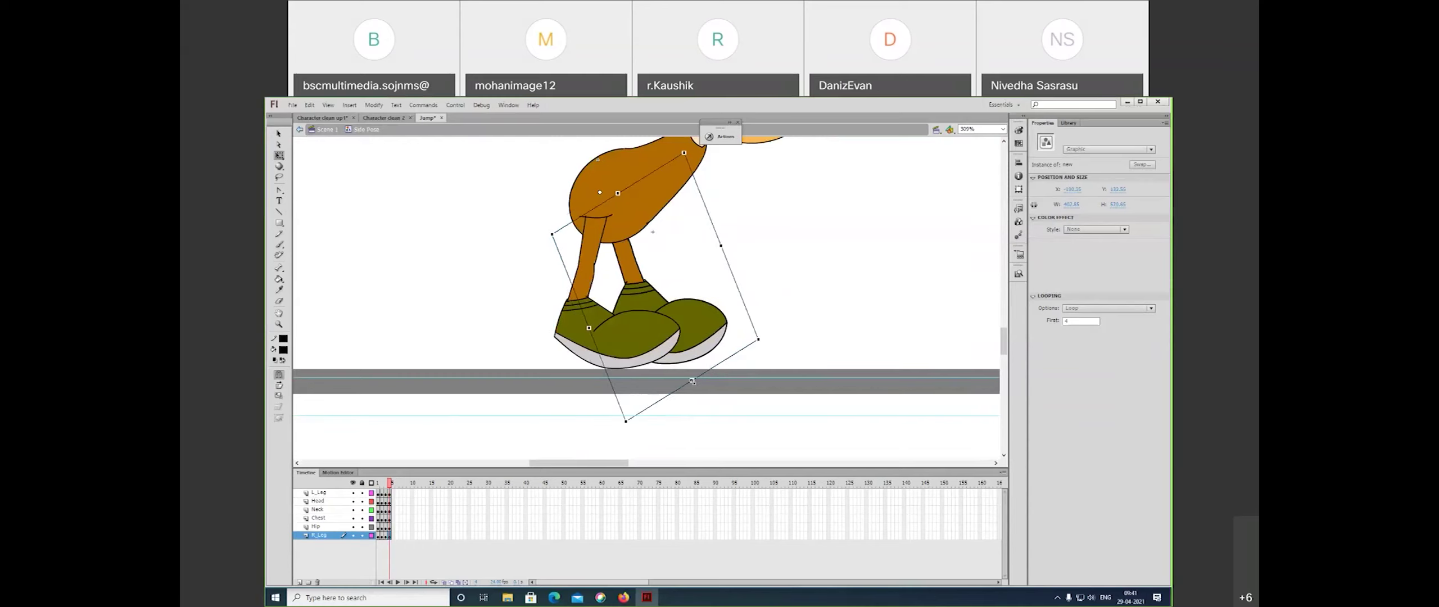
drag(692, 382, 691, 377)
drag(687, 320, 688, 326)
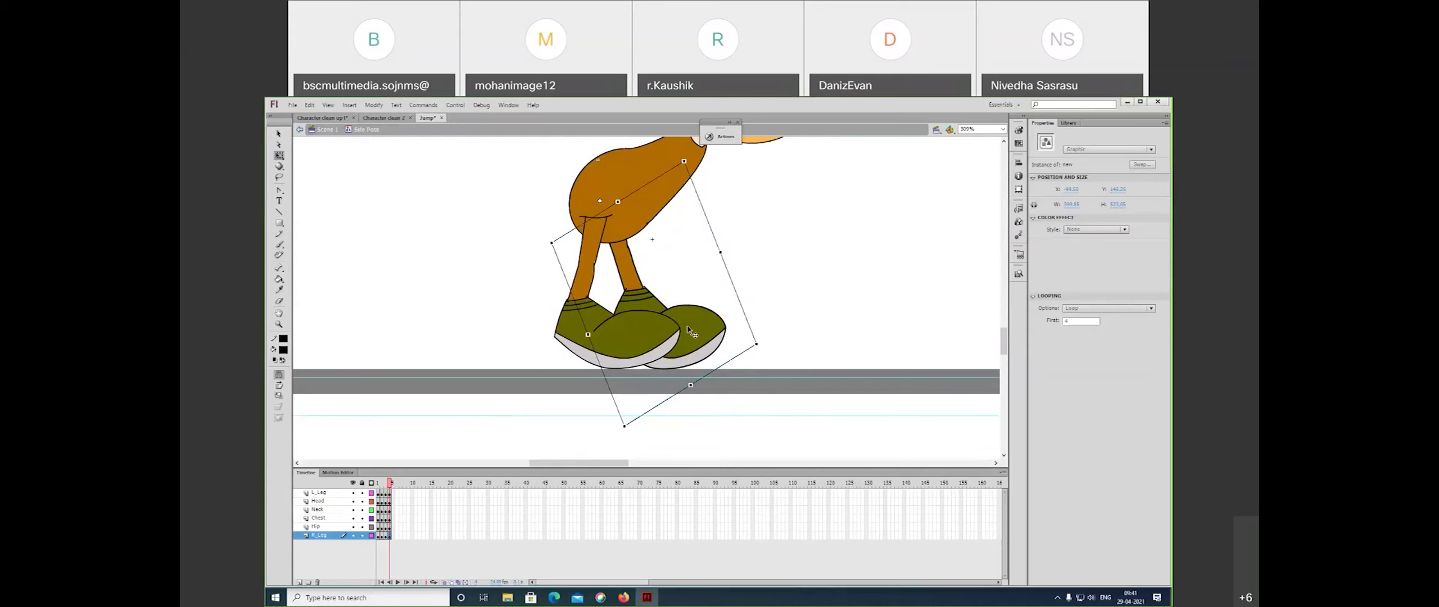
- Compare the bent landing pose with the earlier frames of the jump
key(ctrl+minus)
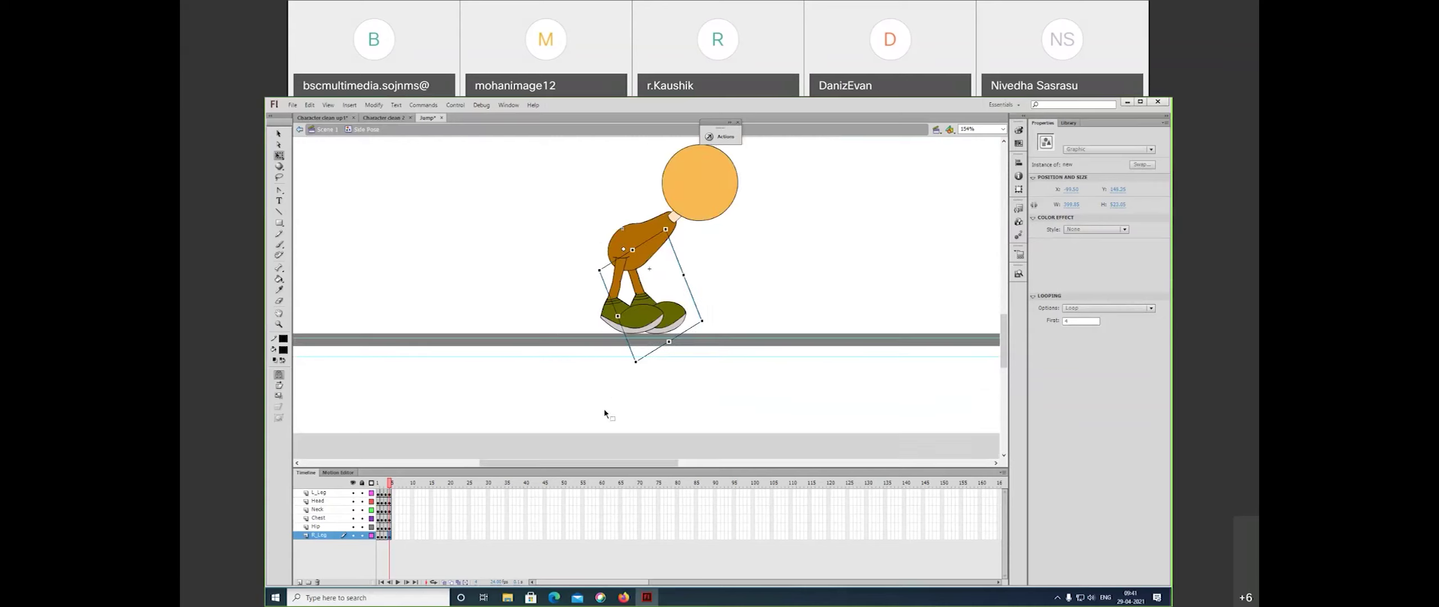
key(ctrl+minus)
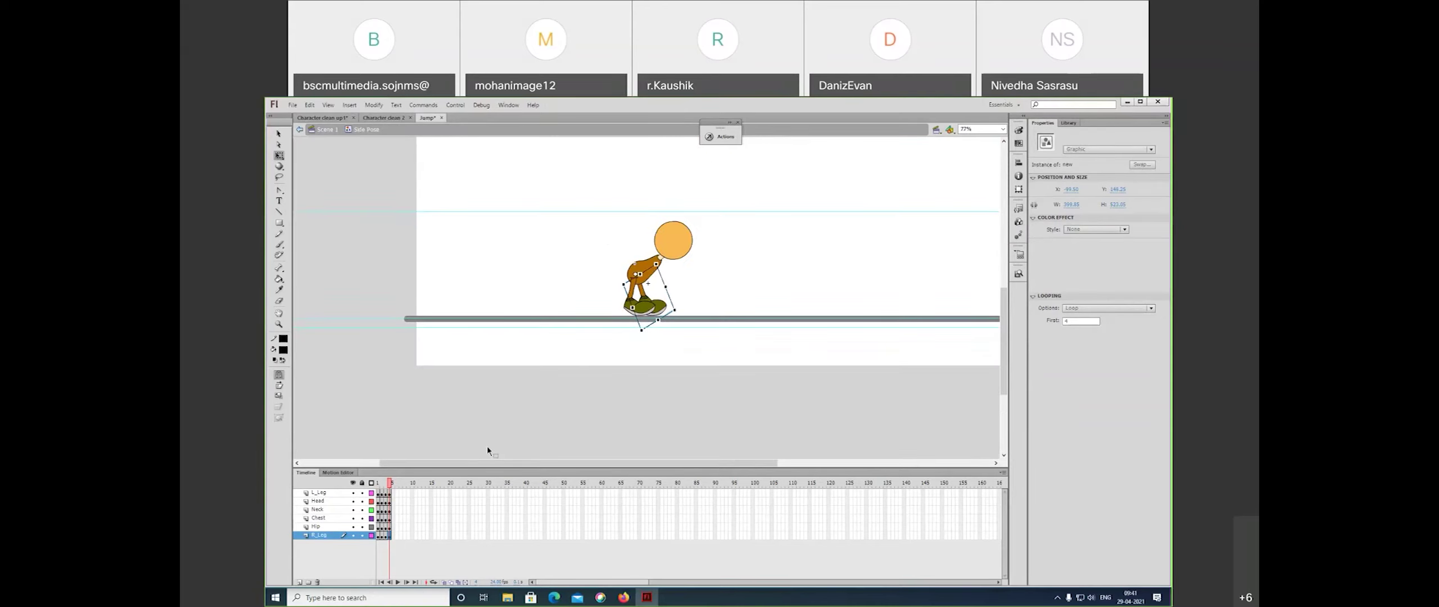
click(383, 490)
click(386, 489)
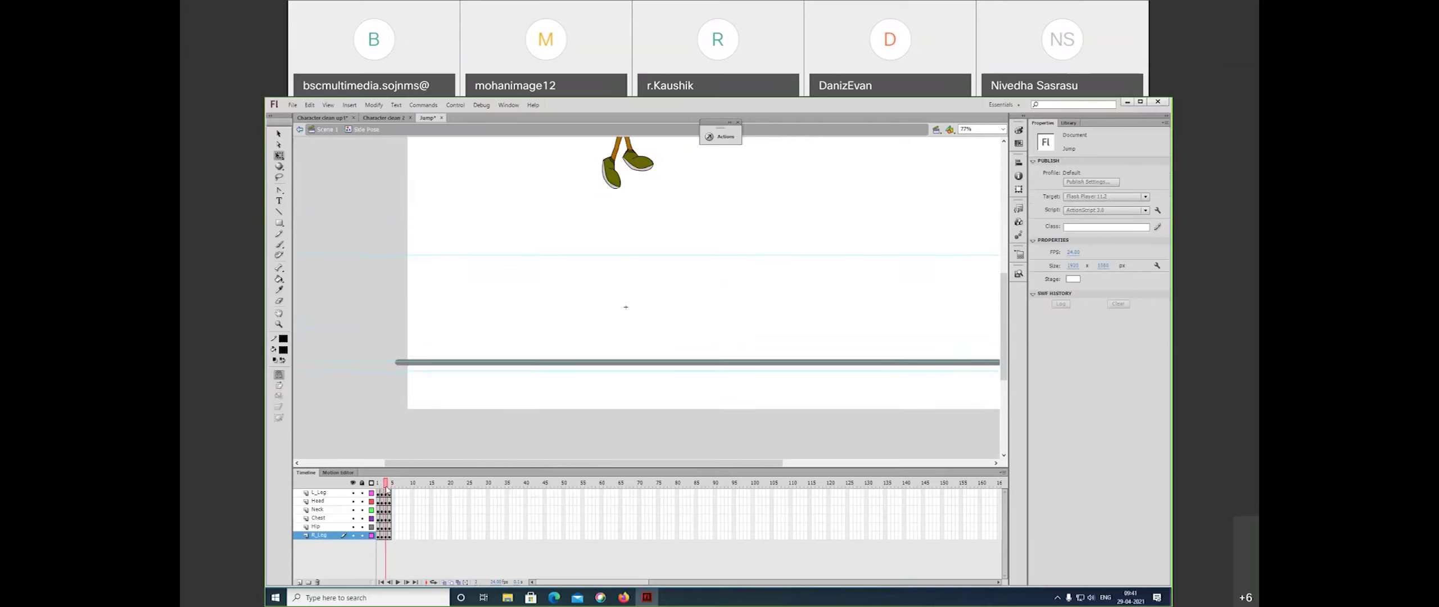
- Flip between the landing frame and the airborne frame before it to check the transition
click(389, 490)
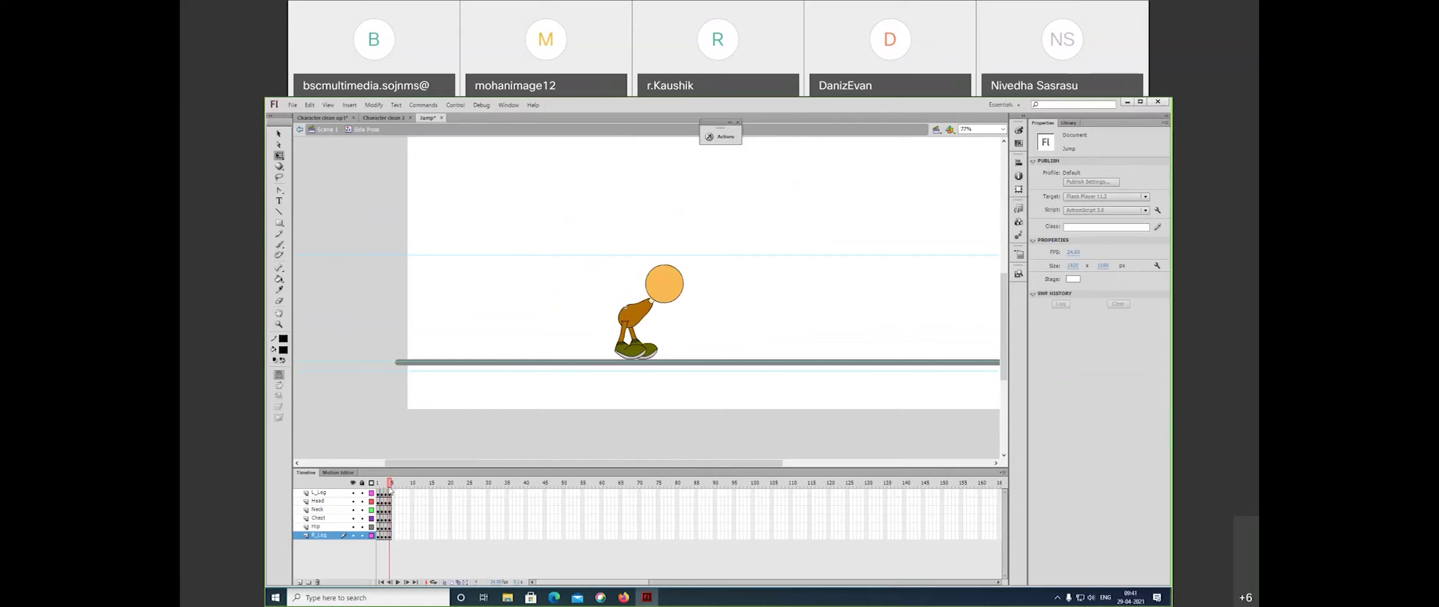
click(385, 486)
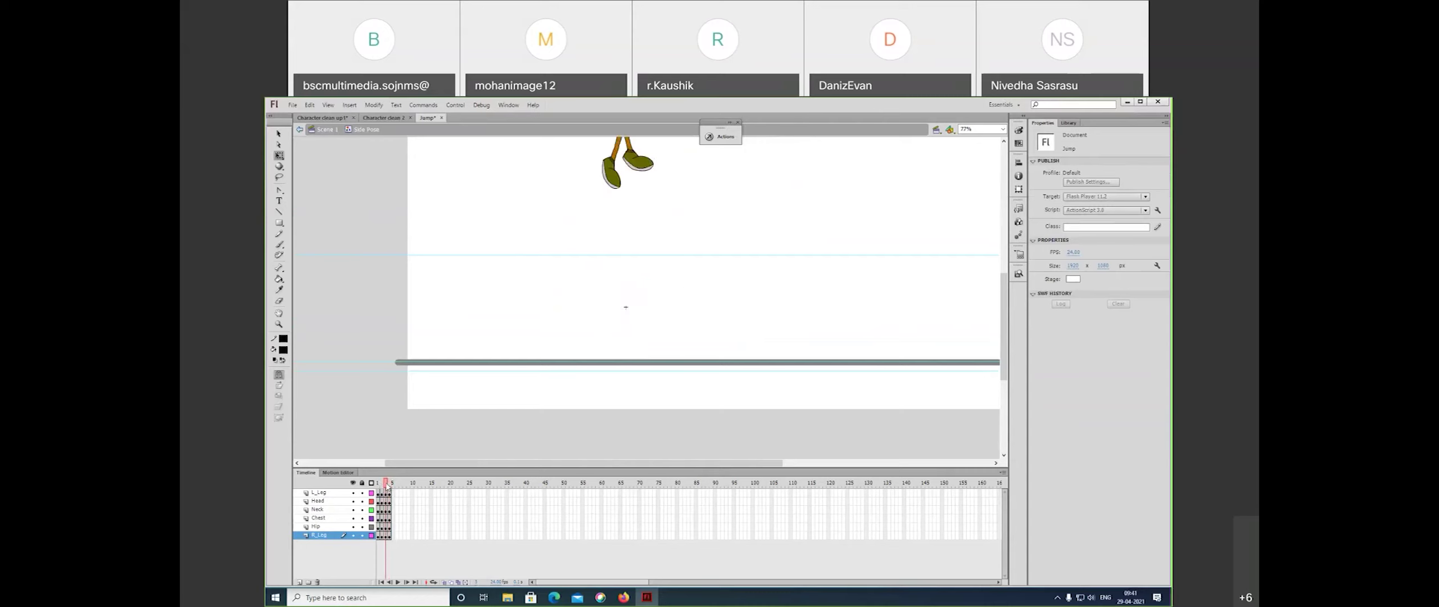
click(388, 487)
key(comma)
key(period)
key(comma)
key(comma)
key(period)
key(period)
- Undo the latest R_Leg and L_Leg adjustments and the lowering of the upper body on the landing frame
key(ctrl+z)
key(ctrl+z)
key(ctrl+z)
key(ctrl+z)
key(ctrl+z)
key(ctrl+z)
key(ctrl+z)
key(ctrl+z)
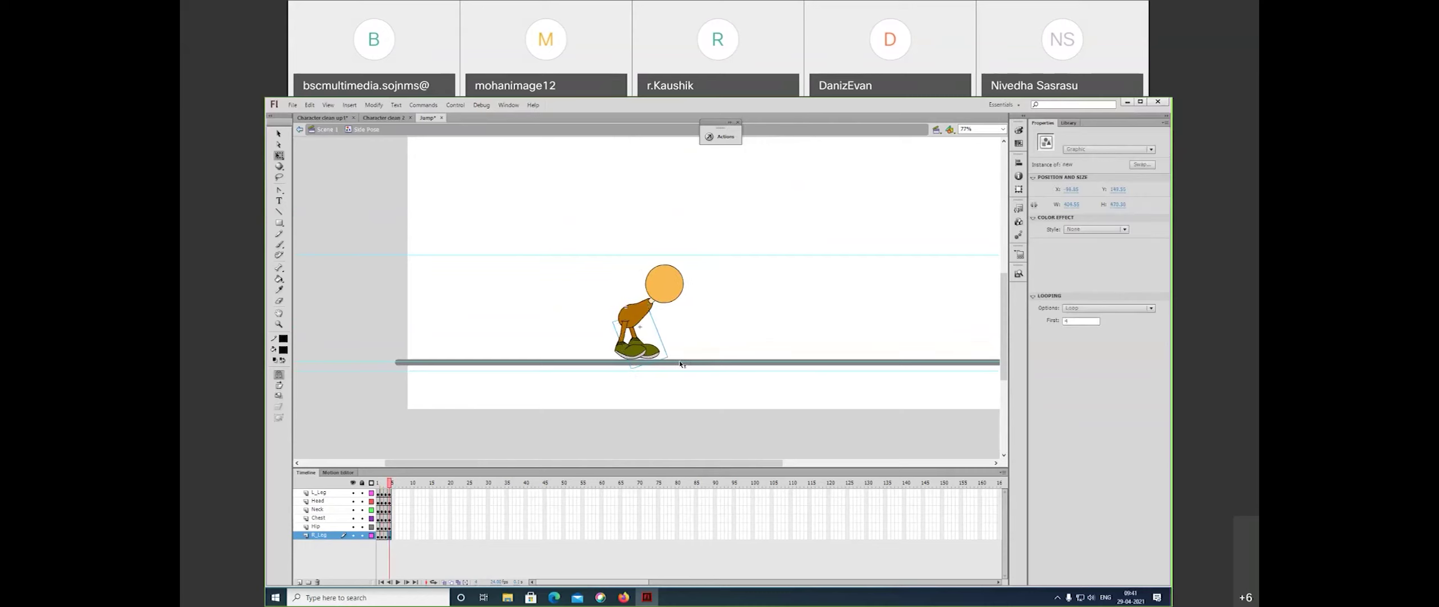
key(ctrl+z)
key(ctrl+z)
key(ctrl+z)
key(ctrl+z)
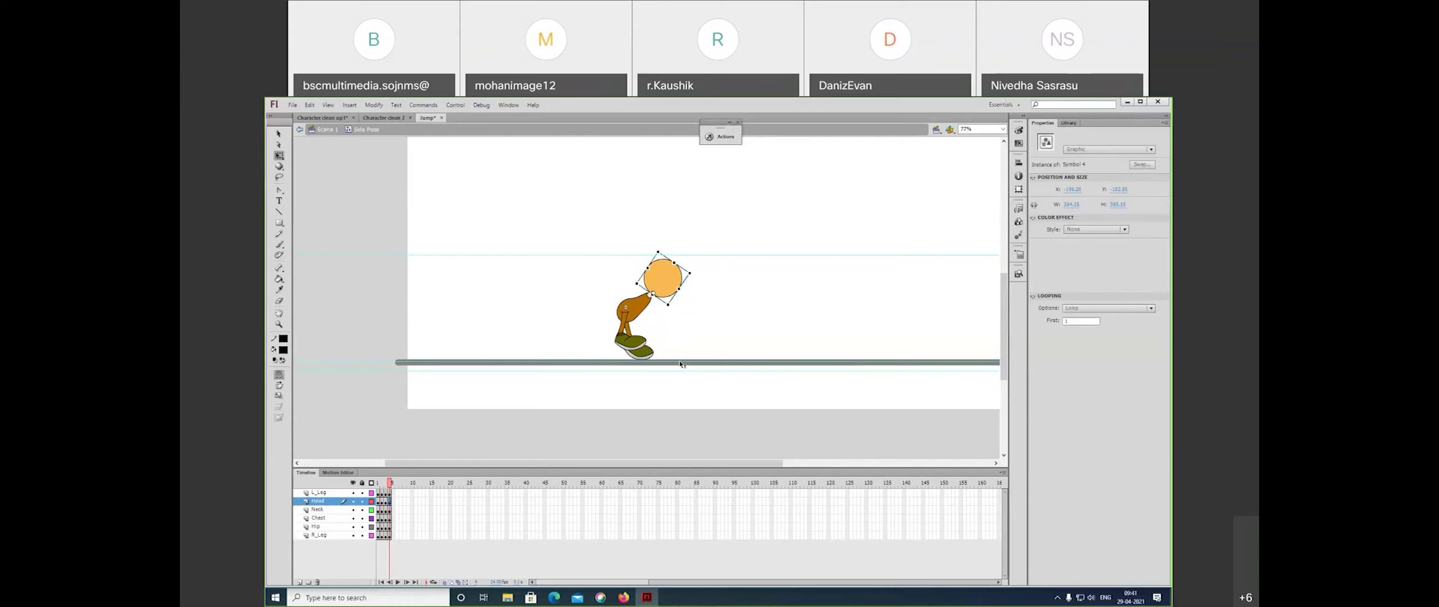
- Insert keyframes at frame 5 on all body layers from L_Leg to R_Leg
drag(393, 494, 393, 535)
key(F6)
click(662, 341)
- Examine the character's pose in the new keyframe up close and compare it with the preceding frame
key(z)
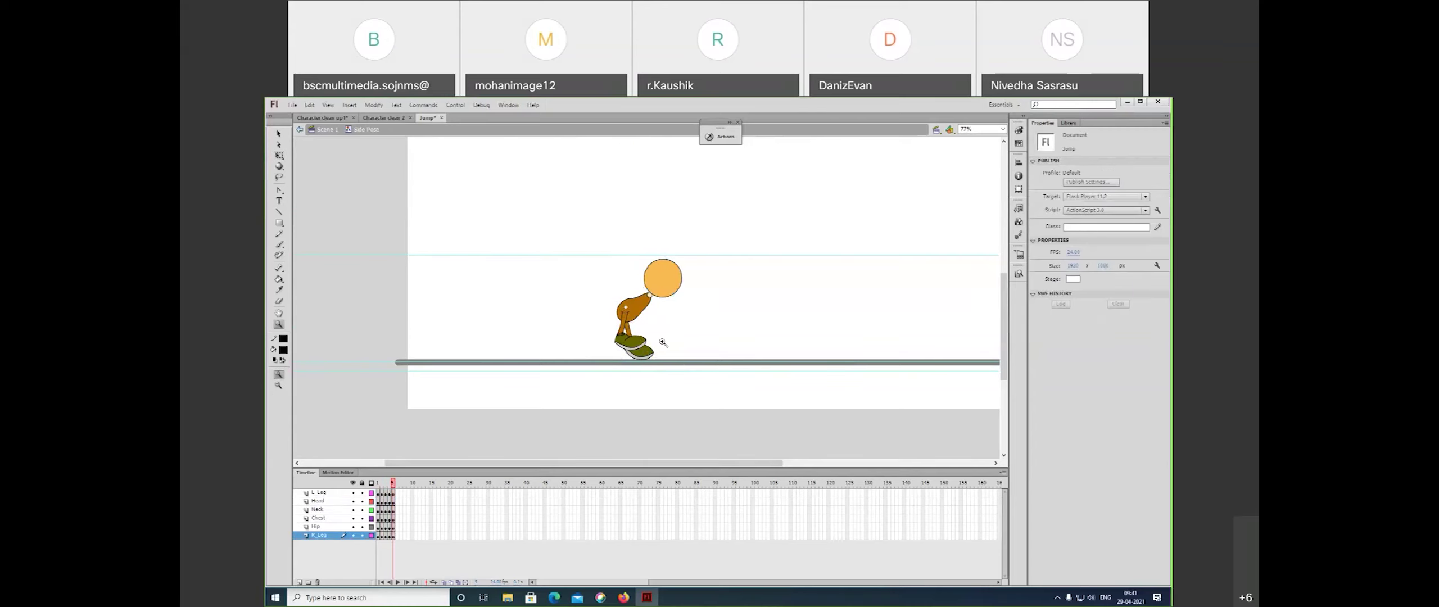
click(662, 342)
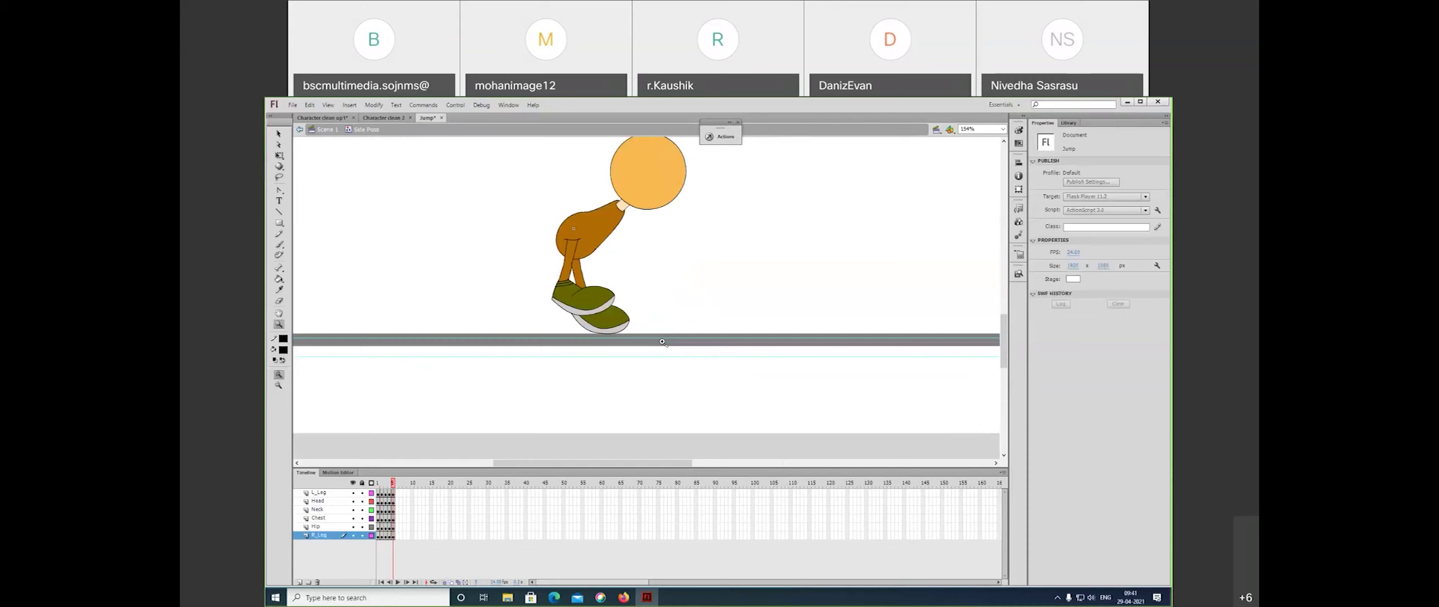
drag(688, 277, 712, 319)
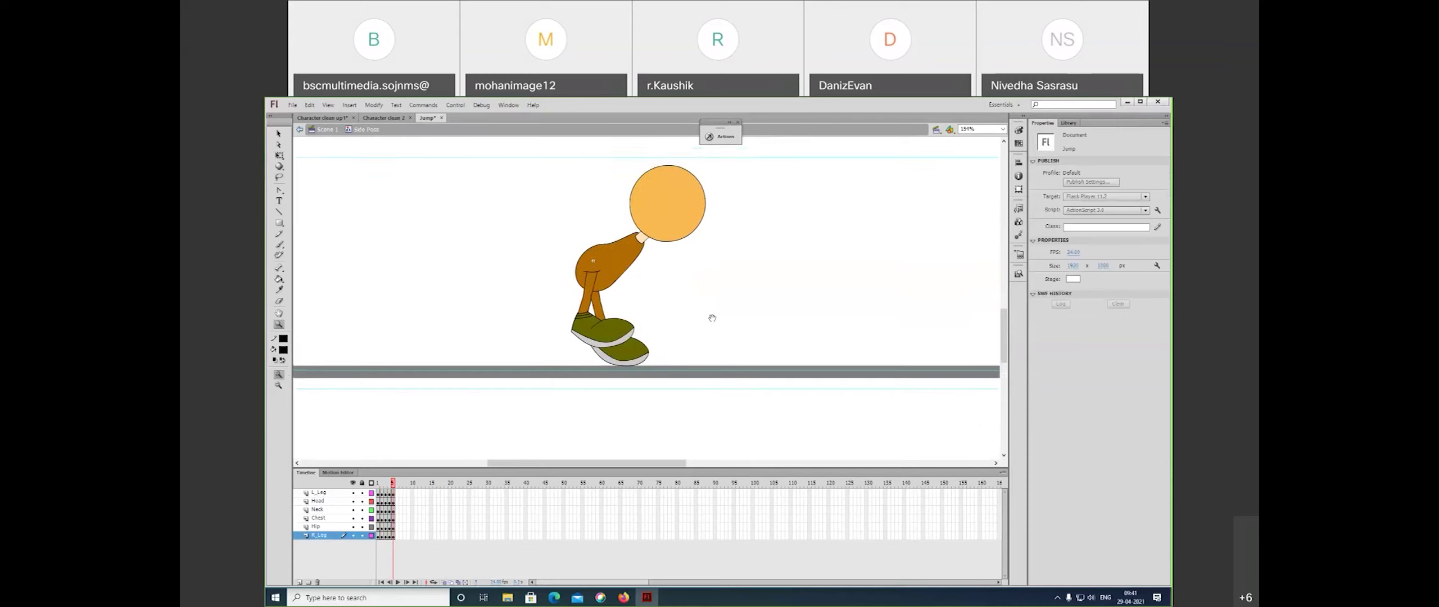
key(v)
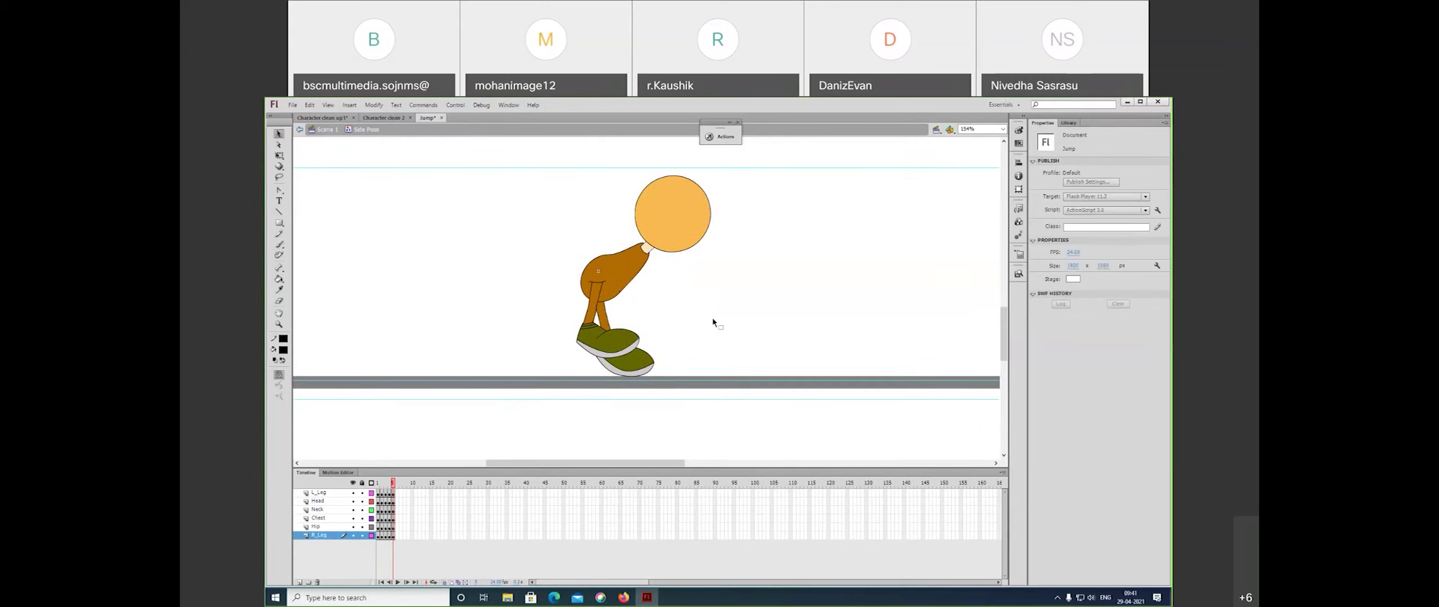
key(ctrl+minus)
key(z)
click(648, 332)
click(390, 484)
key(comma)
key(period)
key(comma)
key(period)
key(period)
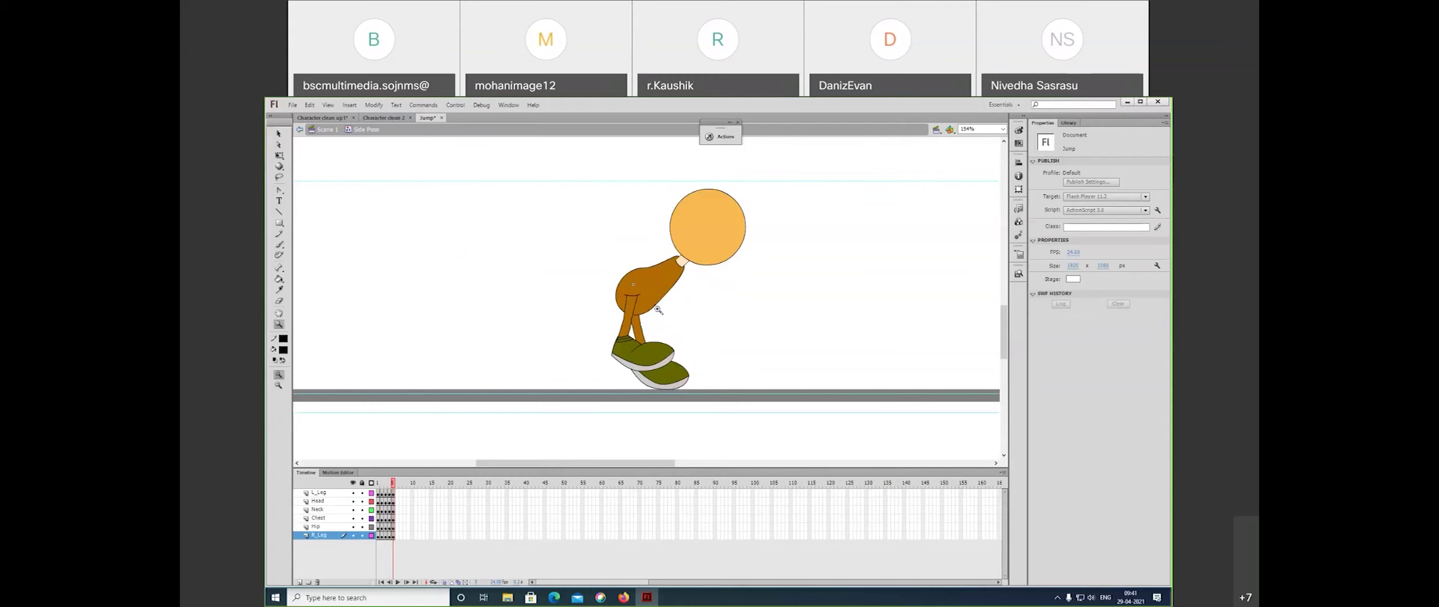
- Move the L_Leg down toward the ground on frame 5
key(v)
click(647, 350)
key(ctrl+equal)
drag(650, 308, 648, 337)
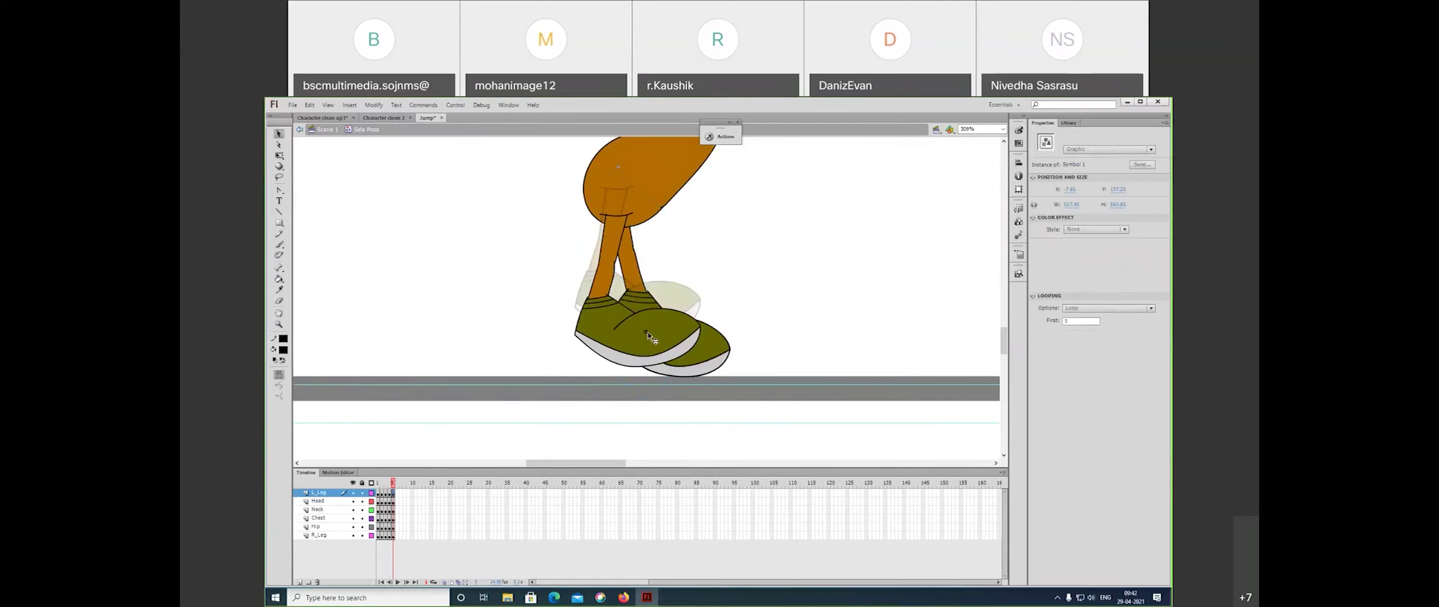
- Select the head, neck, chest and hip together and lower them slightly over the legs
scroll(651, 338, up, 5)
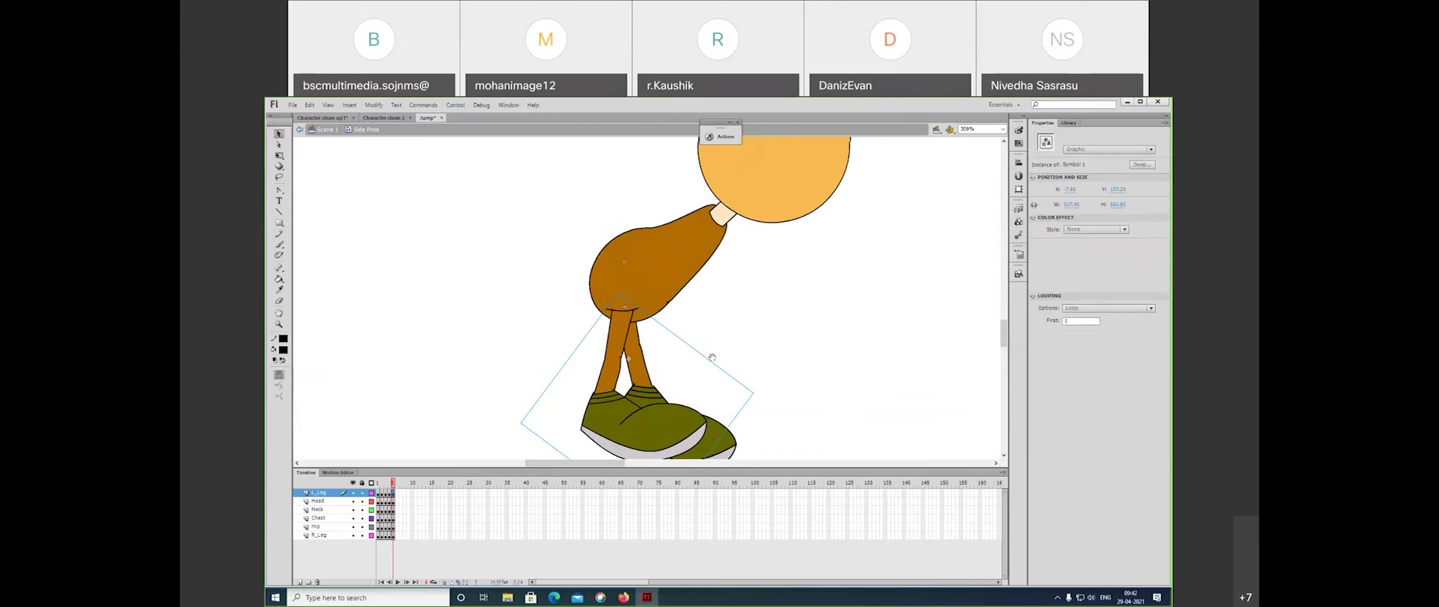
click(698, 284)
click(783, 228)
shift+click(716, 239)
shift+click(652, 281)
shift+click(596, 295)
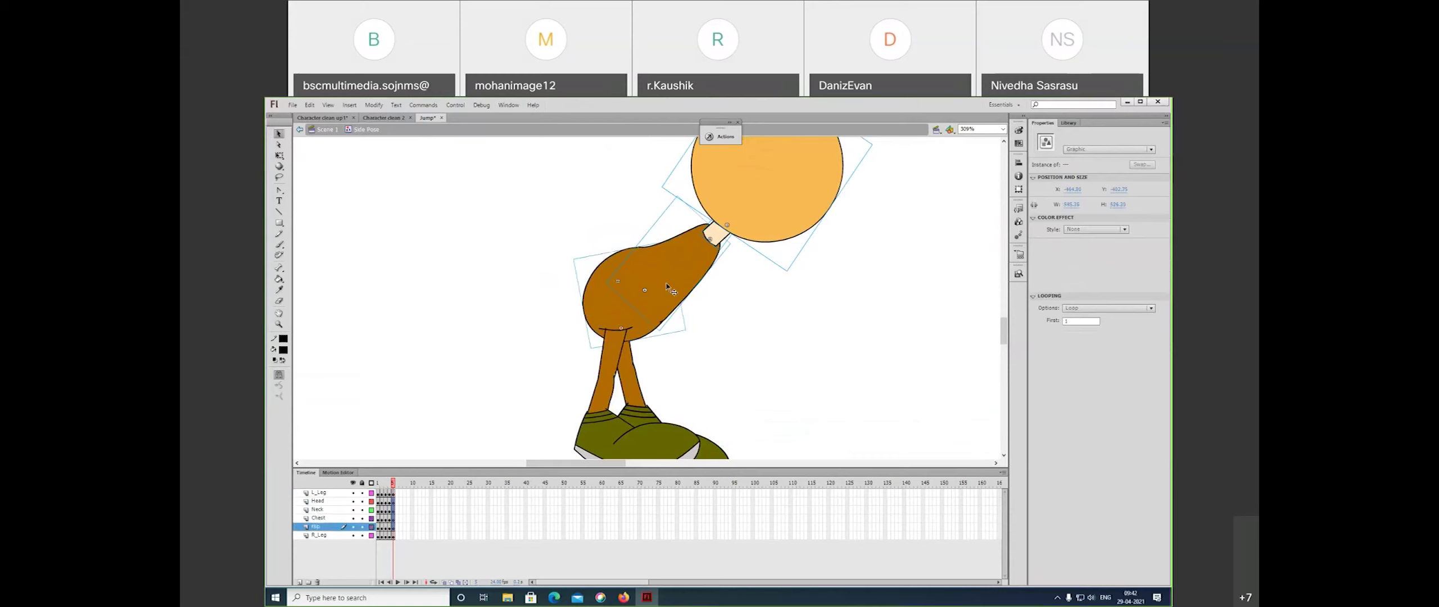
drag(666, 285, 667, 301)
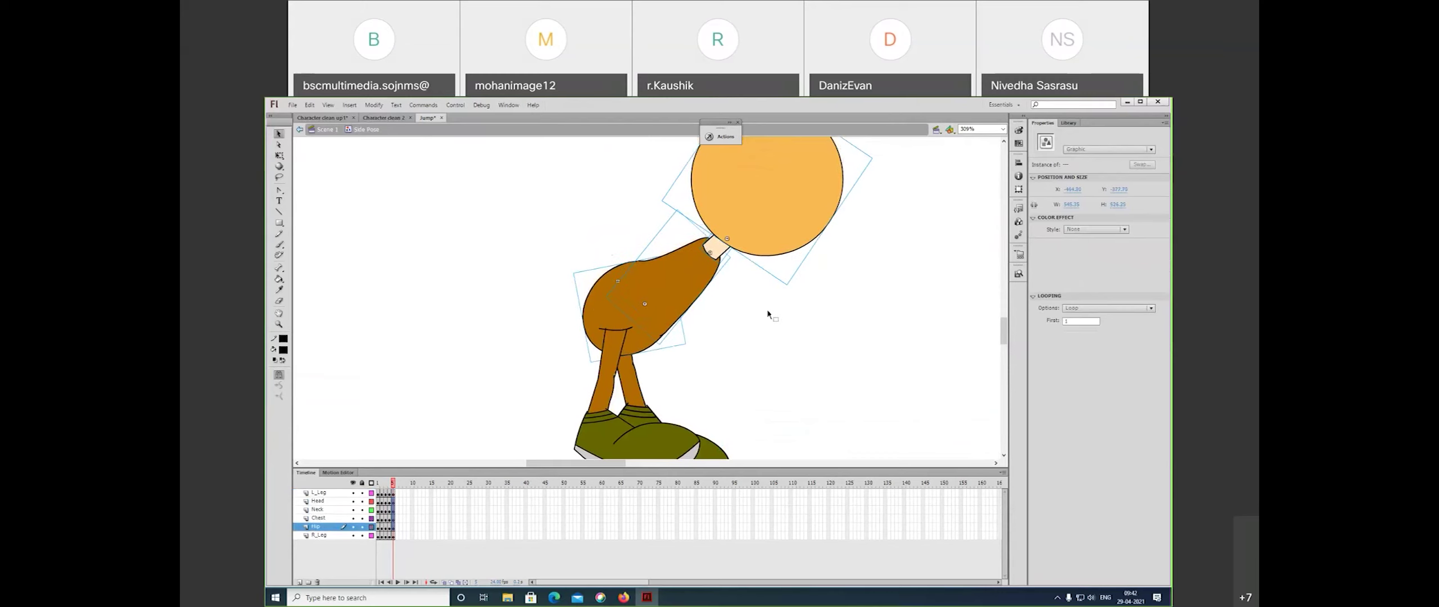
- Rotate the upper body slightly further forward with Free Transform
drag(767, 313, 728, 378)
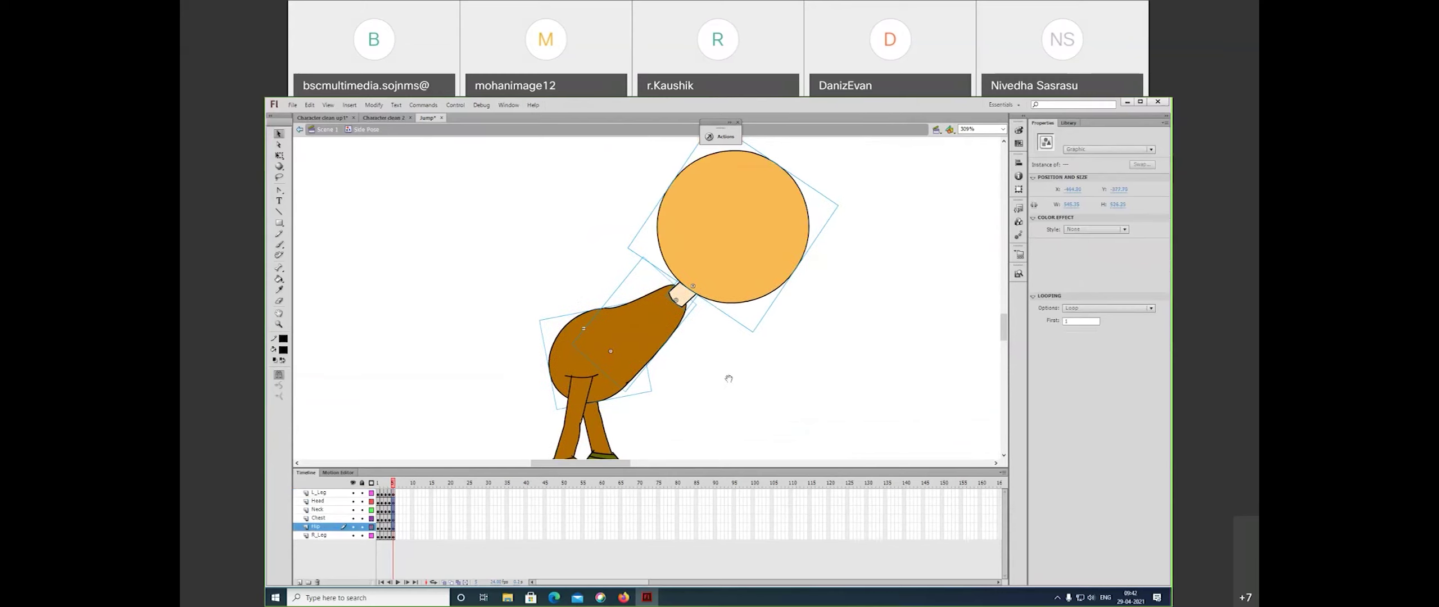
key(q)
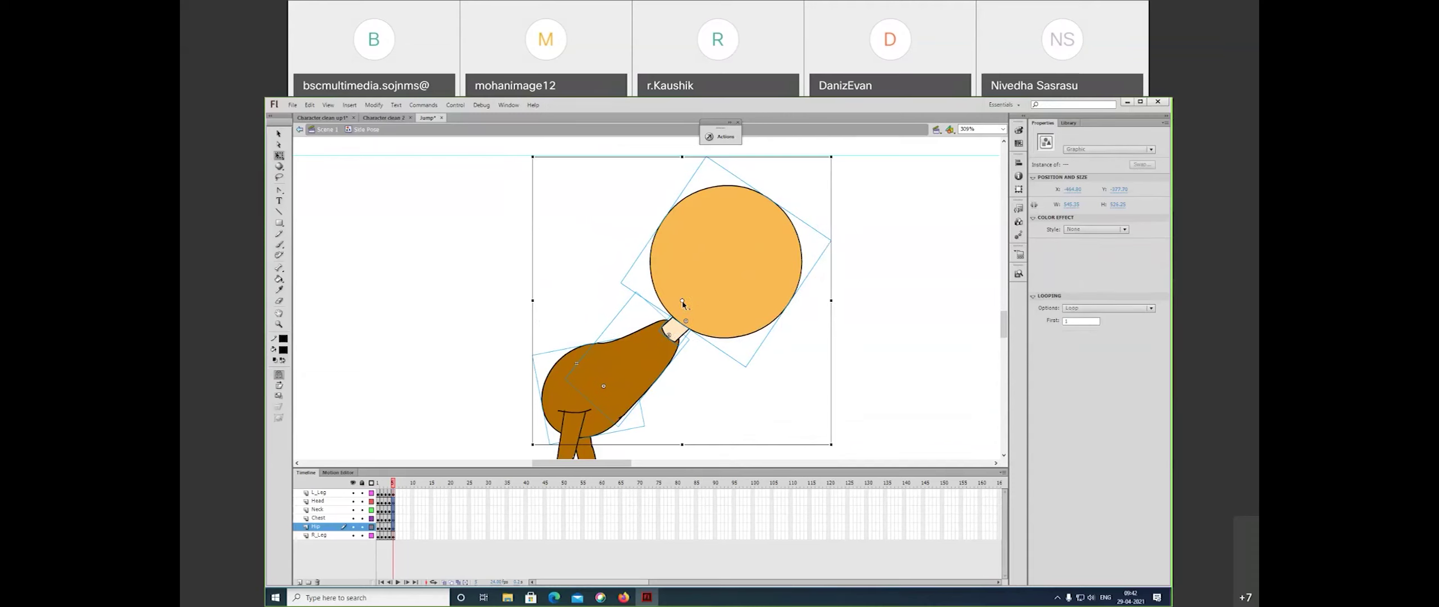
key(ctrl+z)
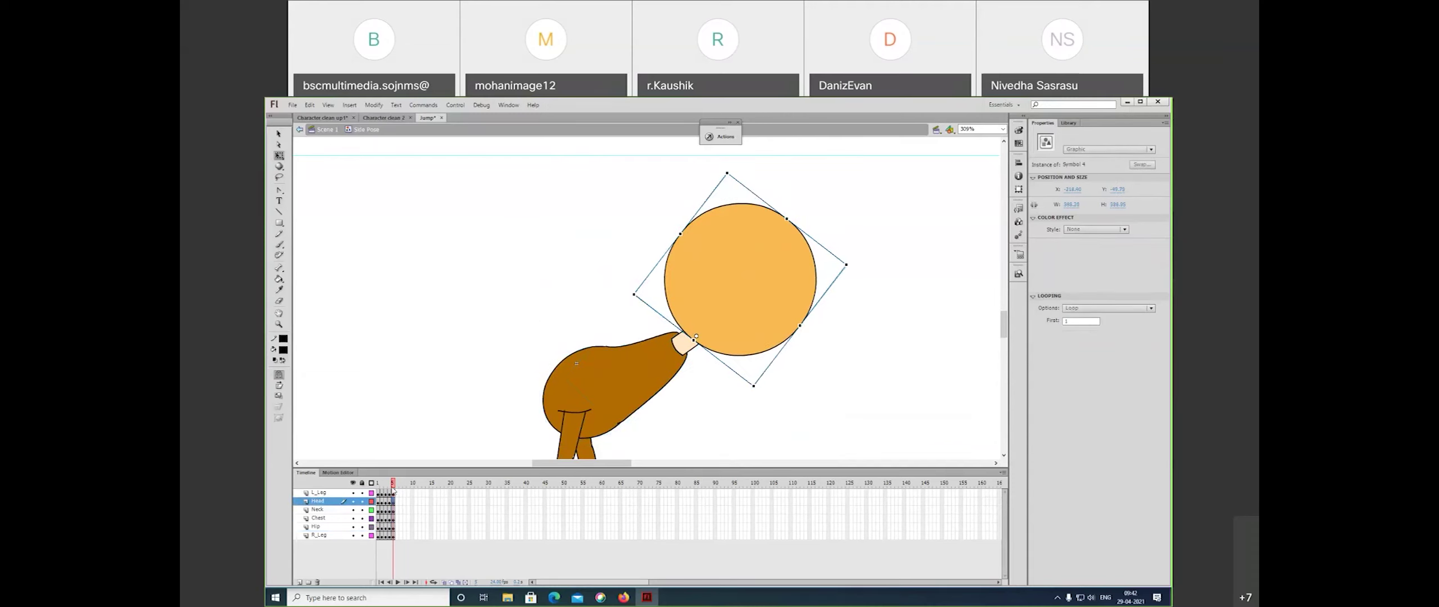
- Lower the L_Leg until its shoe touches the ground and open its symbol for editing
click(625, 440)
drag(648, 436, 691, 278)
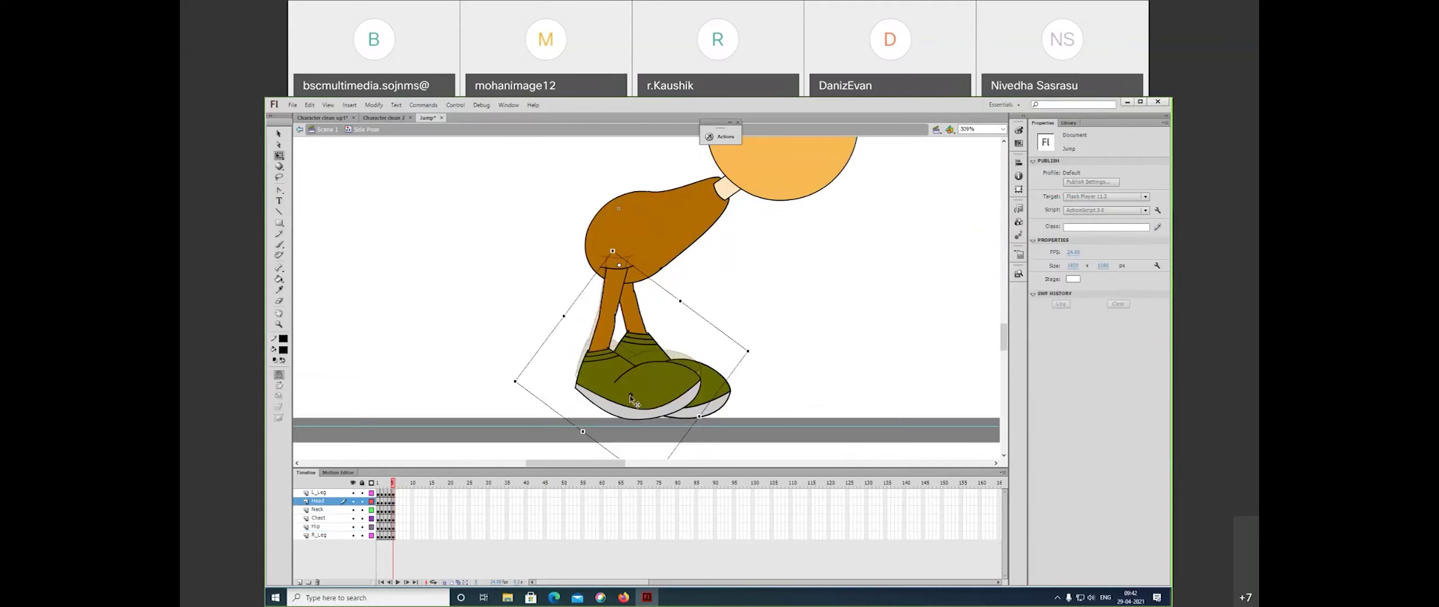
double_click(631, 398)
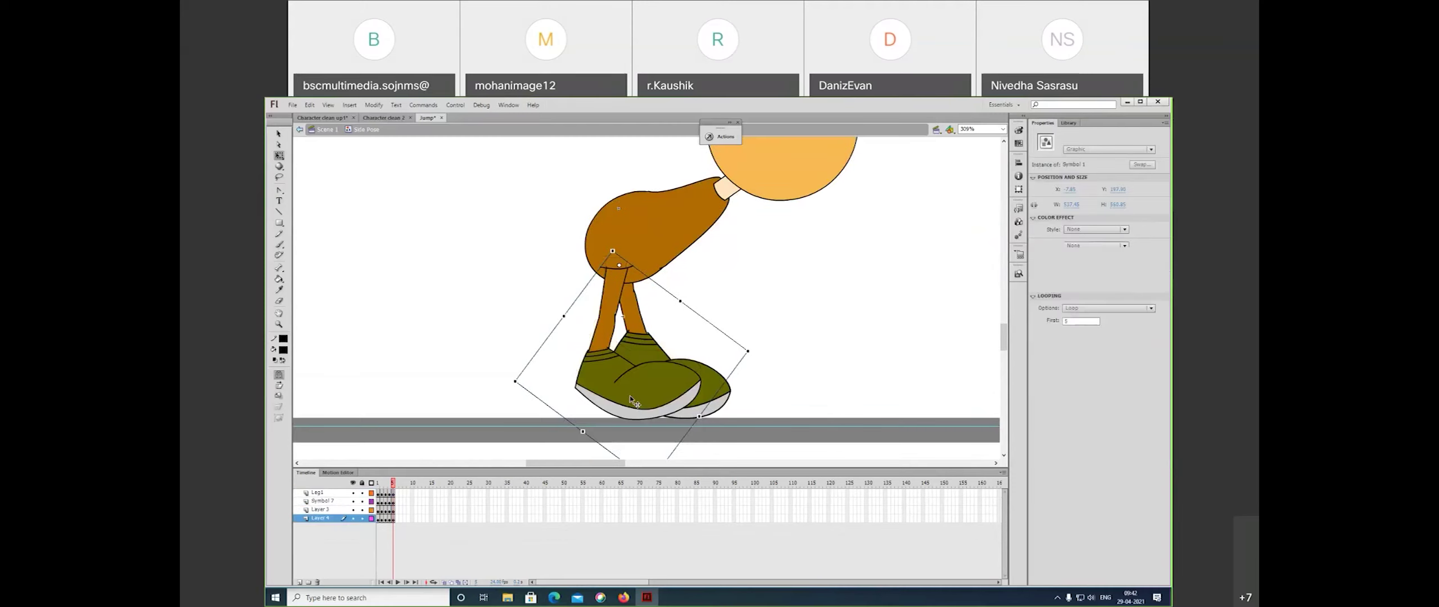
- Rotate the L_Leg's thigh forward from the hip to start the knee bend
click(647, 399)
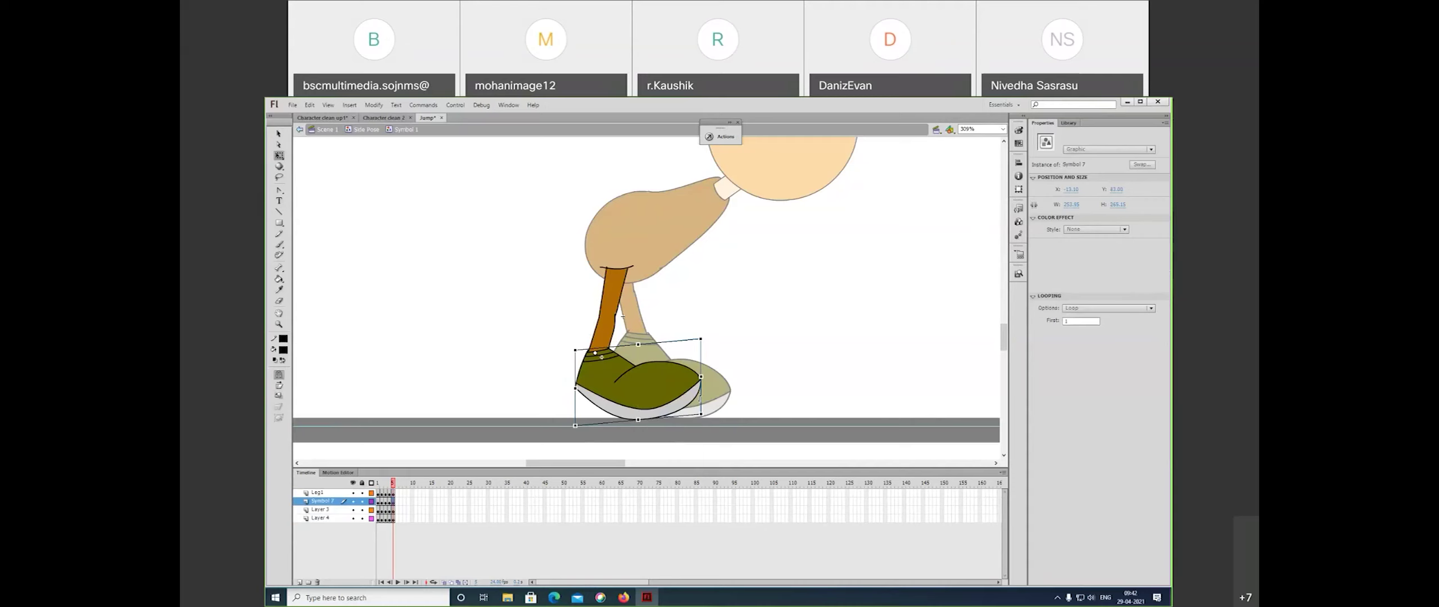
click(609, 304)
key(z)
click(614, 339)
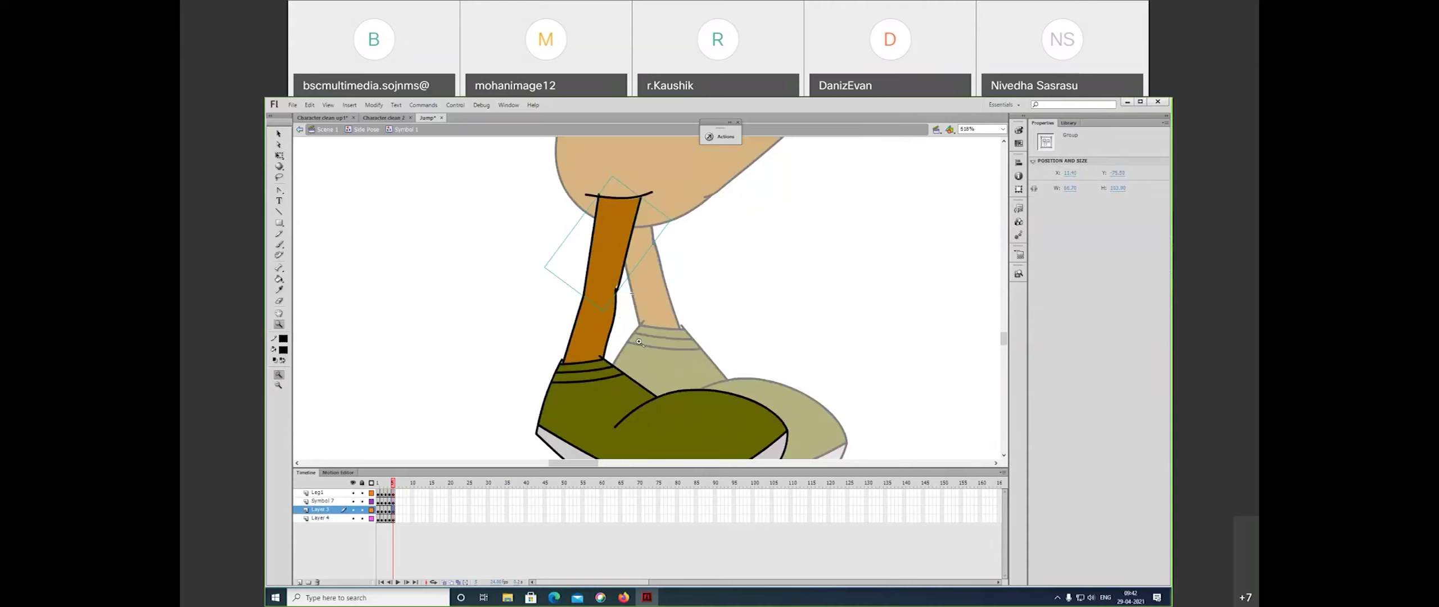
key(q)
shift+click(647, 194)
drag(600, 312, 654, 308)
- Select the L_Leg's shin and shoe together and move them forward to meet the rotated thigh at the knee
key(space)
drag(694, 351, 687, 325)
click(707, 405)
shift+click(583, 314)
drag(579, 320, 621, 307)
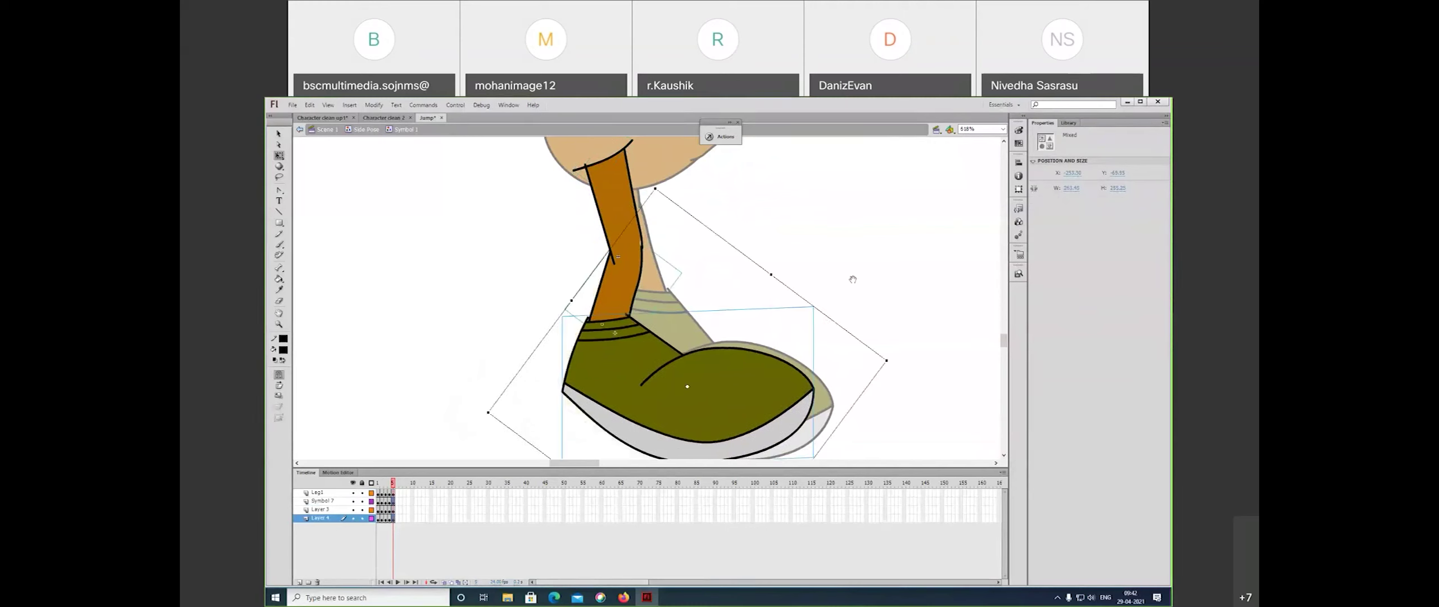
- Rotate the L_Leg's shin slightly and tilt its shoe toe-down onto the ground, and return to the full character
drag(873, 393, 877, 356)
click(895, 373)
click(629, 275)
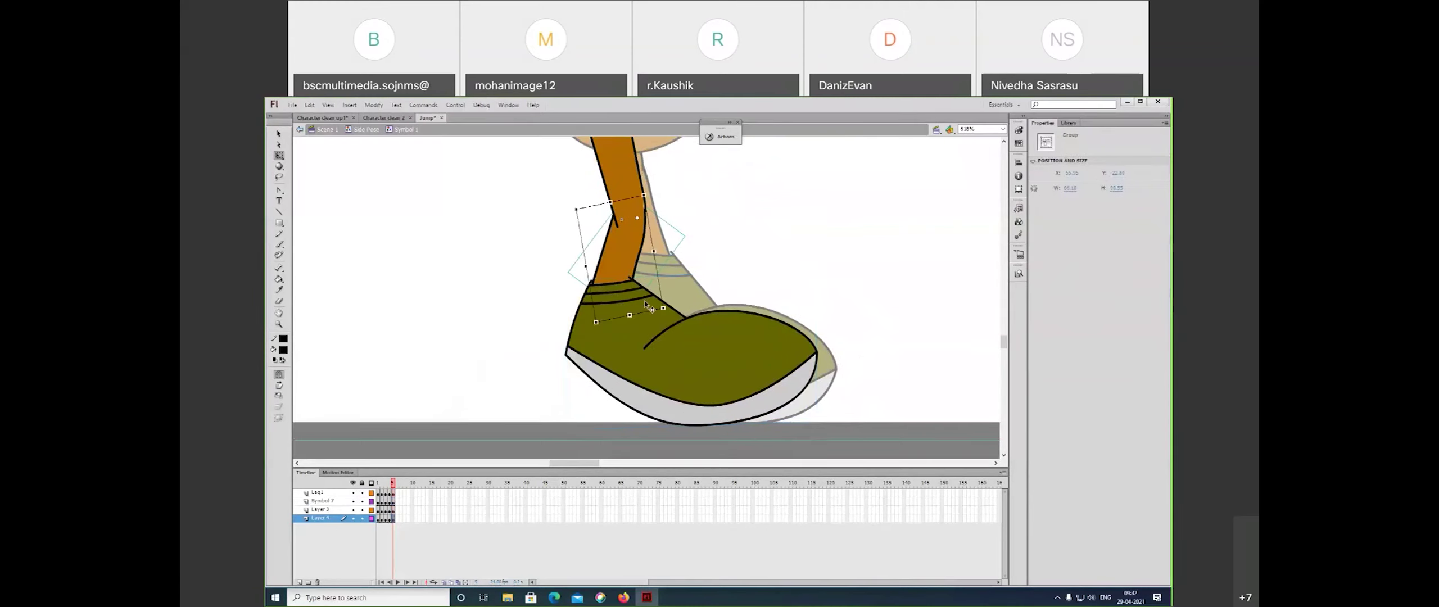
drag(589, 291, 587, 285)
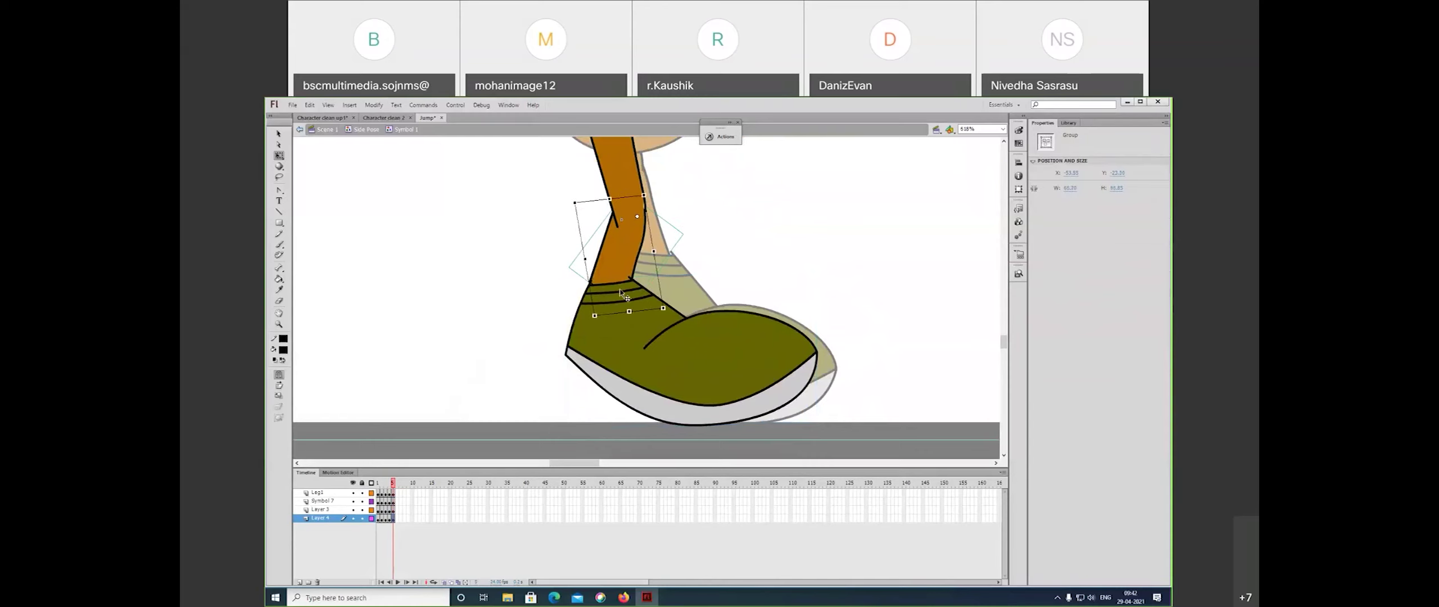
click(672, 367)
drag(743, 428, 740, 428)
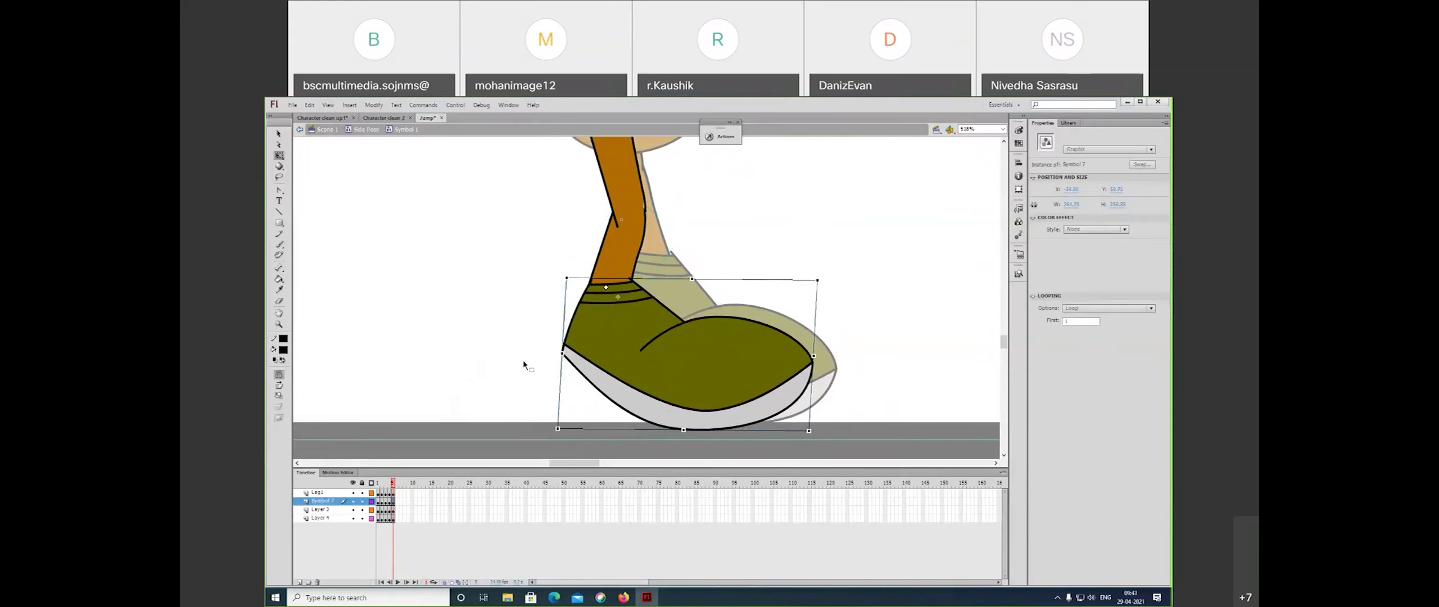
click(390, 484)
drag(391, 485, 393, 485)
key(ctrl+minus)
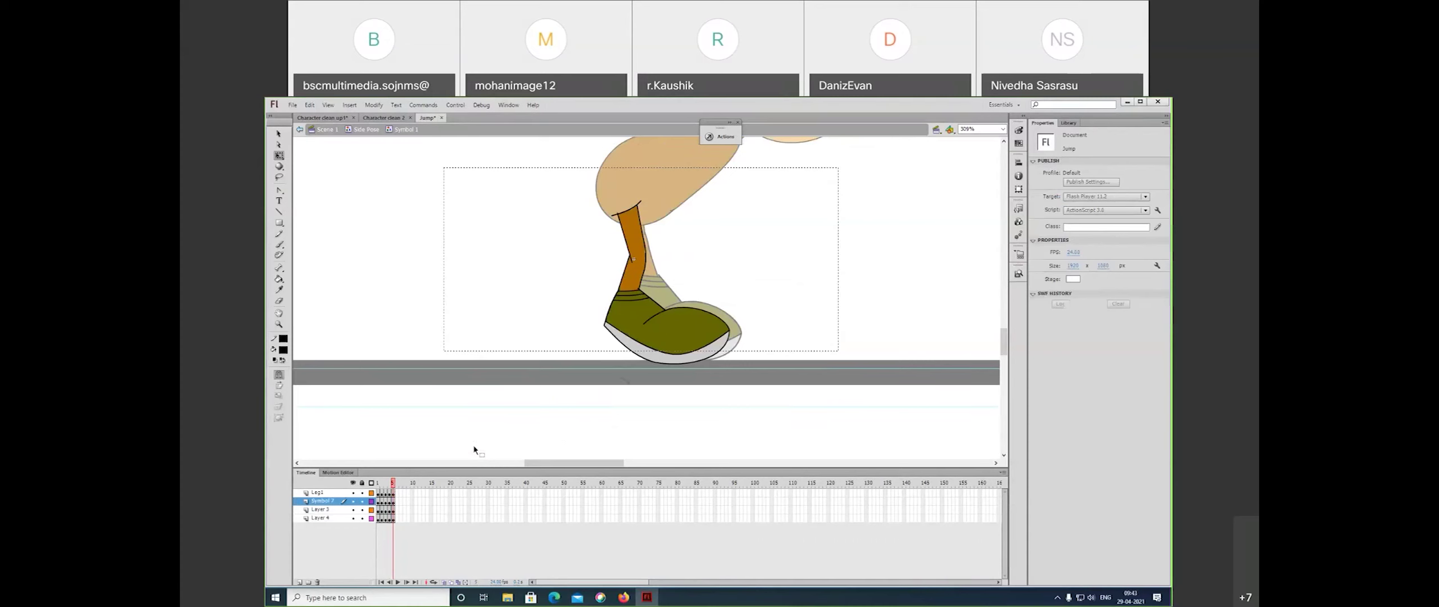
double_click(464, 457)
drag(393, 484, 394, 502)
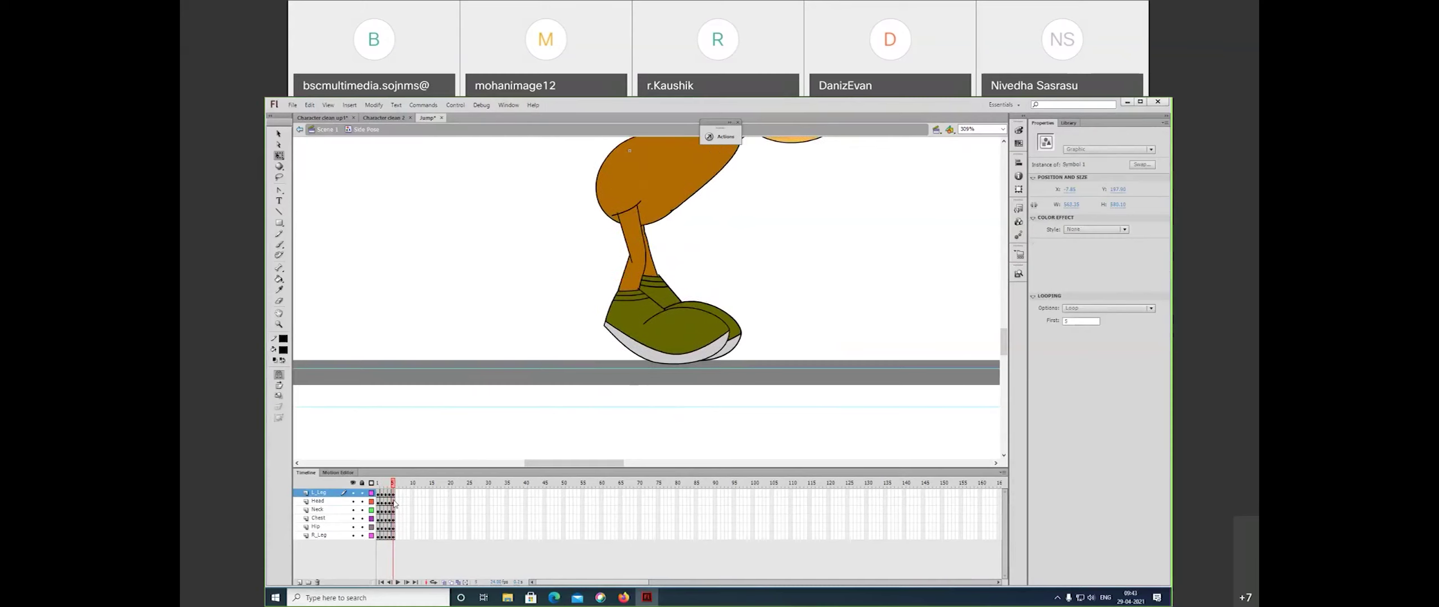
- Move the R_Leg slightly forward and down so its shoe sits ahead of the other shoe
click(668, 293)
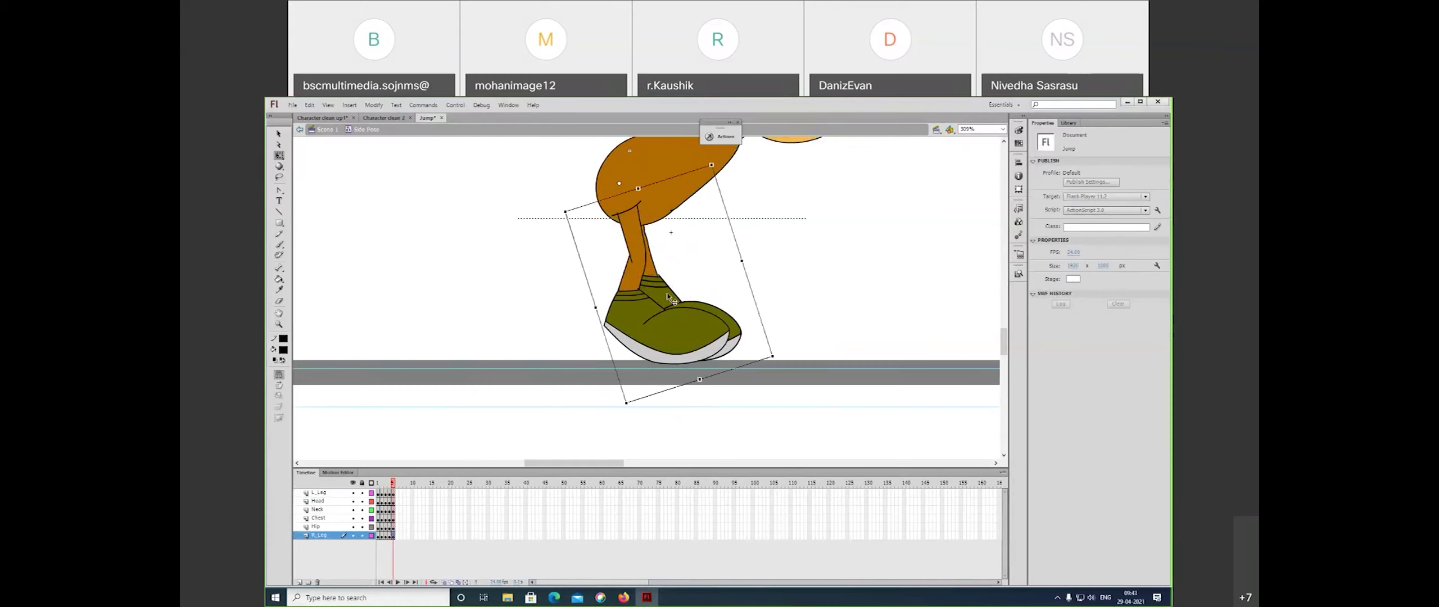
double_click(668, 293)
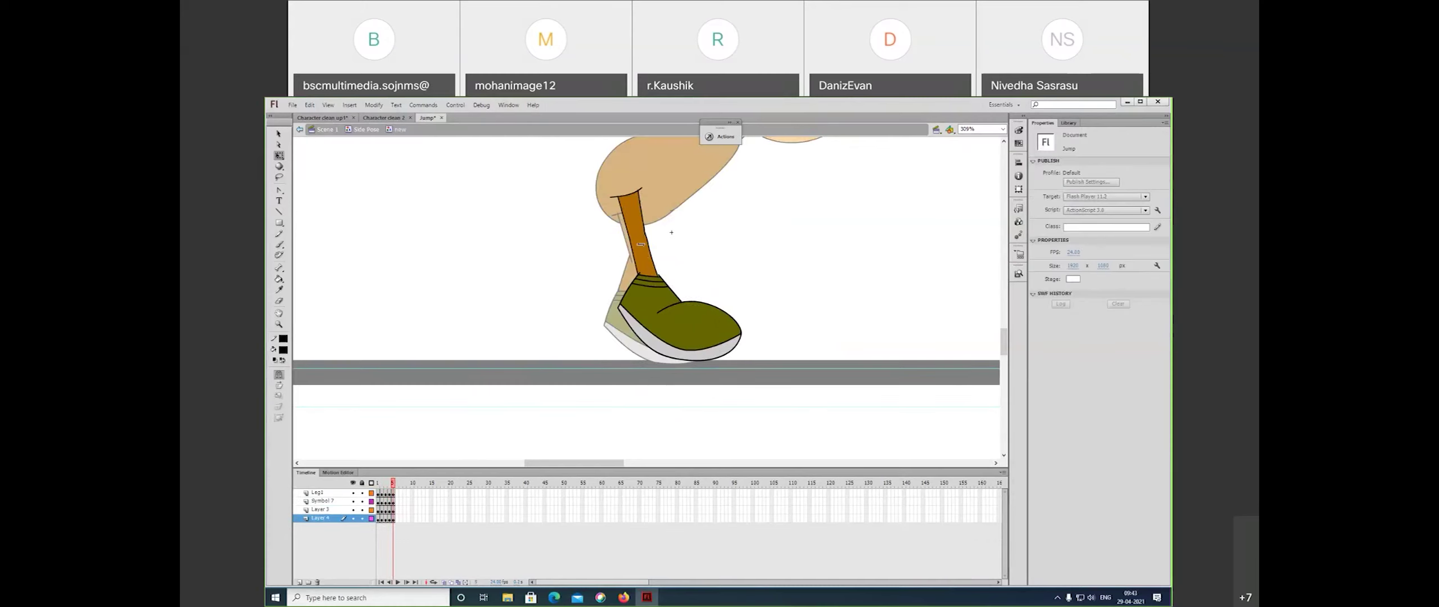
click(641, 244)
click(760, 262)
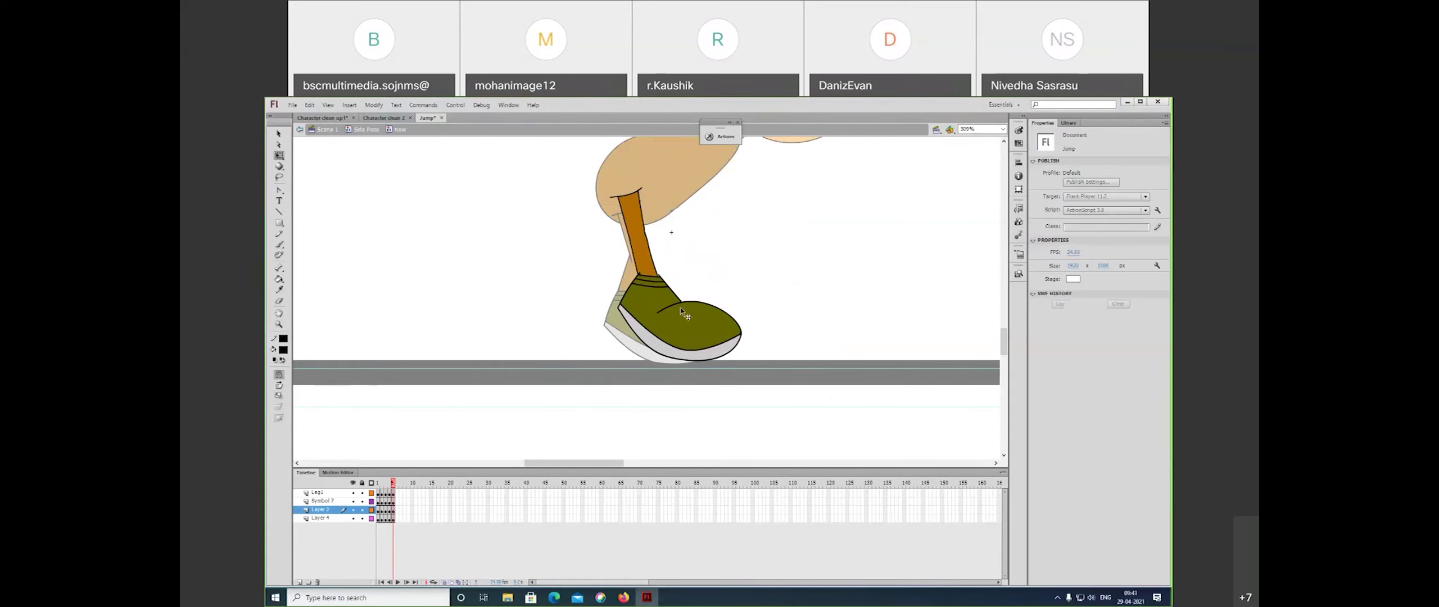
key(ctrl+e)
drag(666, 296, 682, 316)
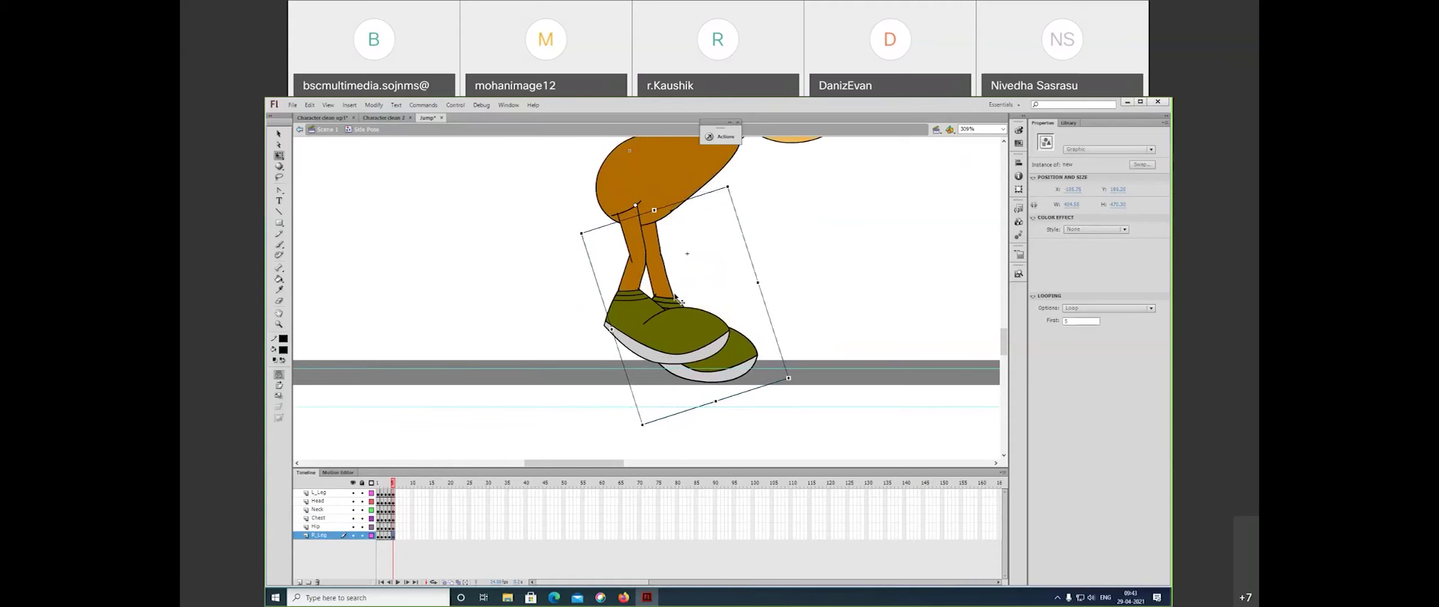
- Open the R_Leg symbol and rotate its shoe toe-up so it lies flatter on the ground
double_click(665, 302)
click(702, 347)
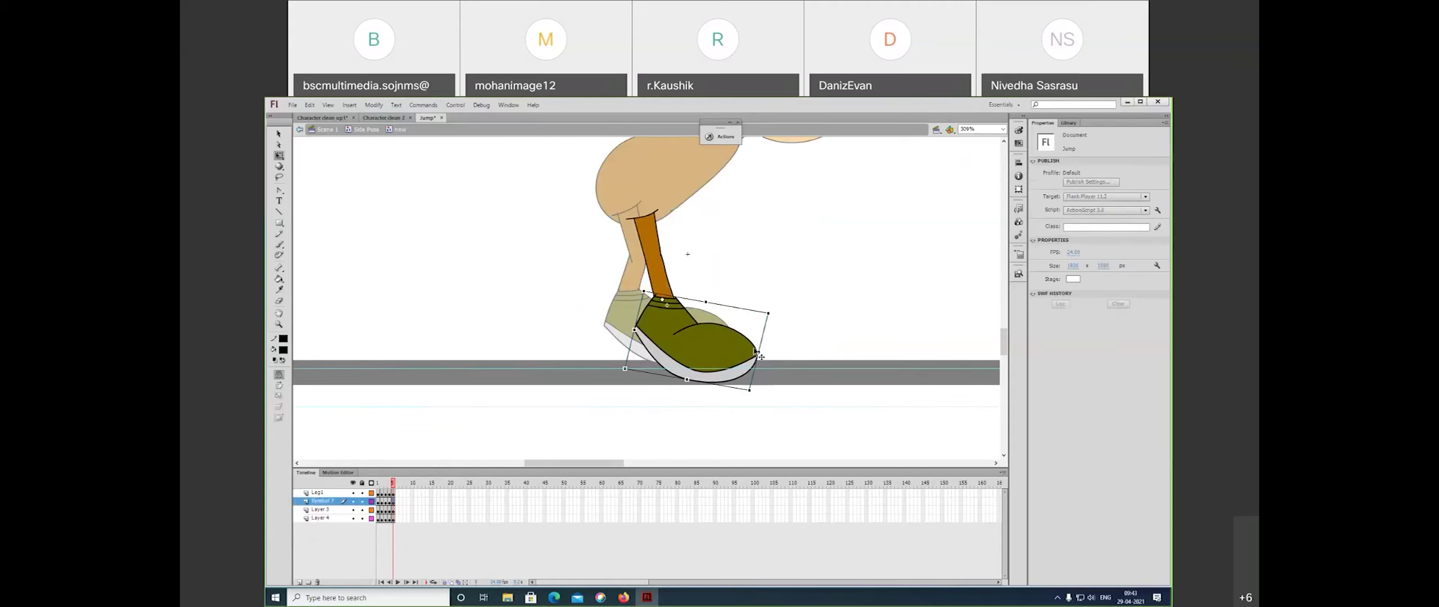
mouse_move(778, 310)
mouse_down()
mouse_move(773, 276)
mouse_move(767, 312)
mouse_up()
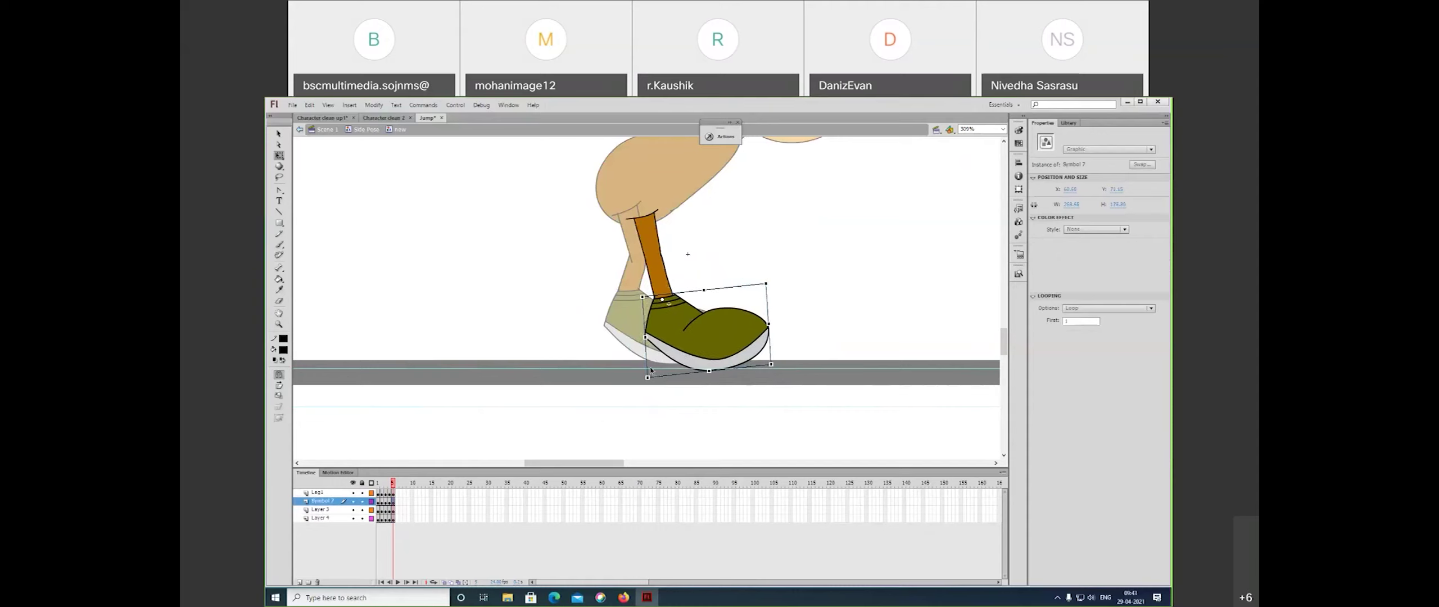
drag(648, 363, 717, 398)
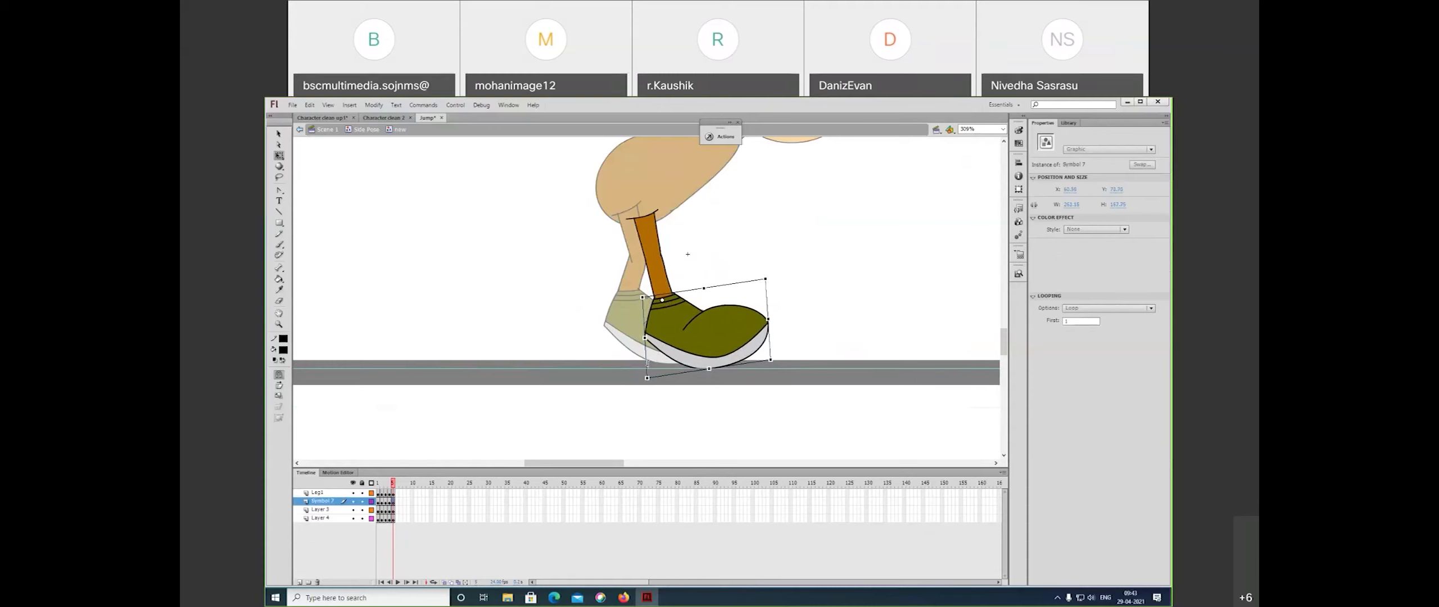
- Rotate the R_Leg's thigh forward from the hip so its lower end swings ahead of the shin
click(656, 247)
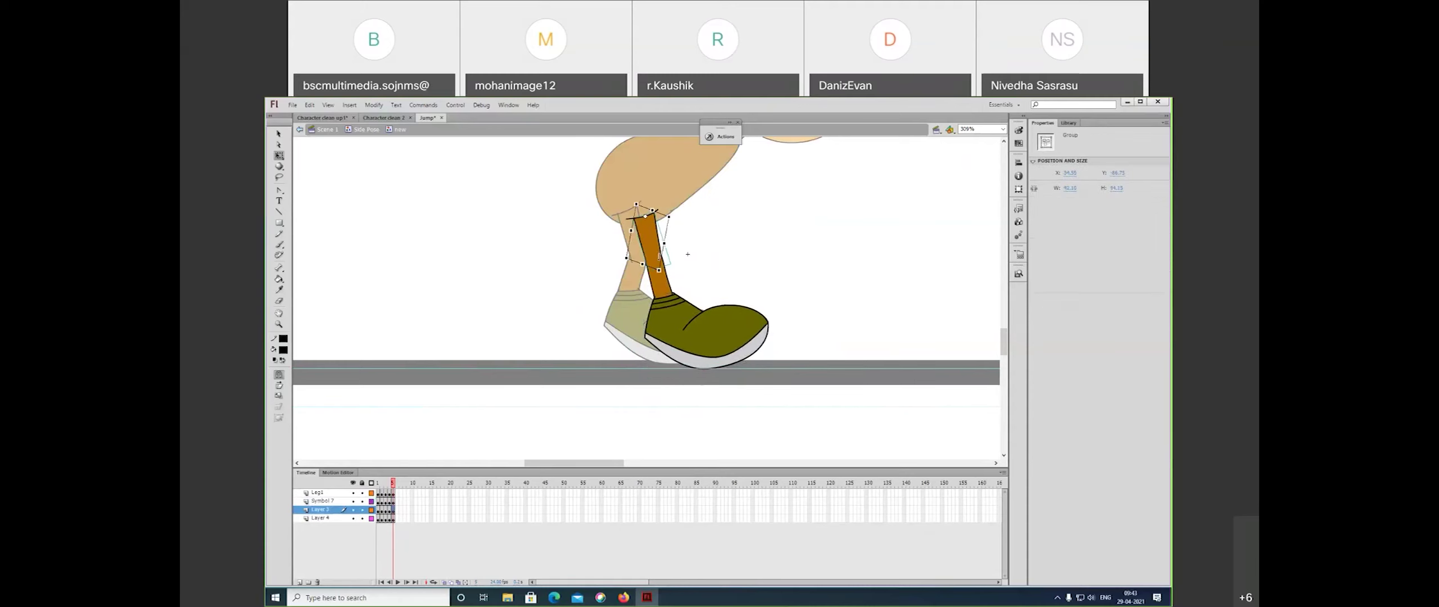
key(z)
click(663, 279)
key(v)
drag(708, 264, 743, 349)
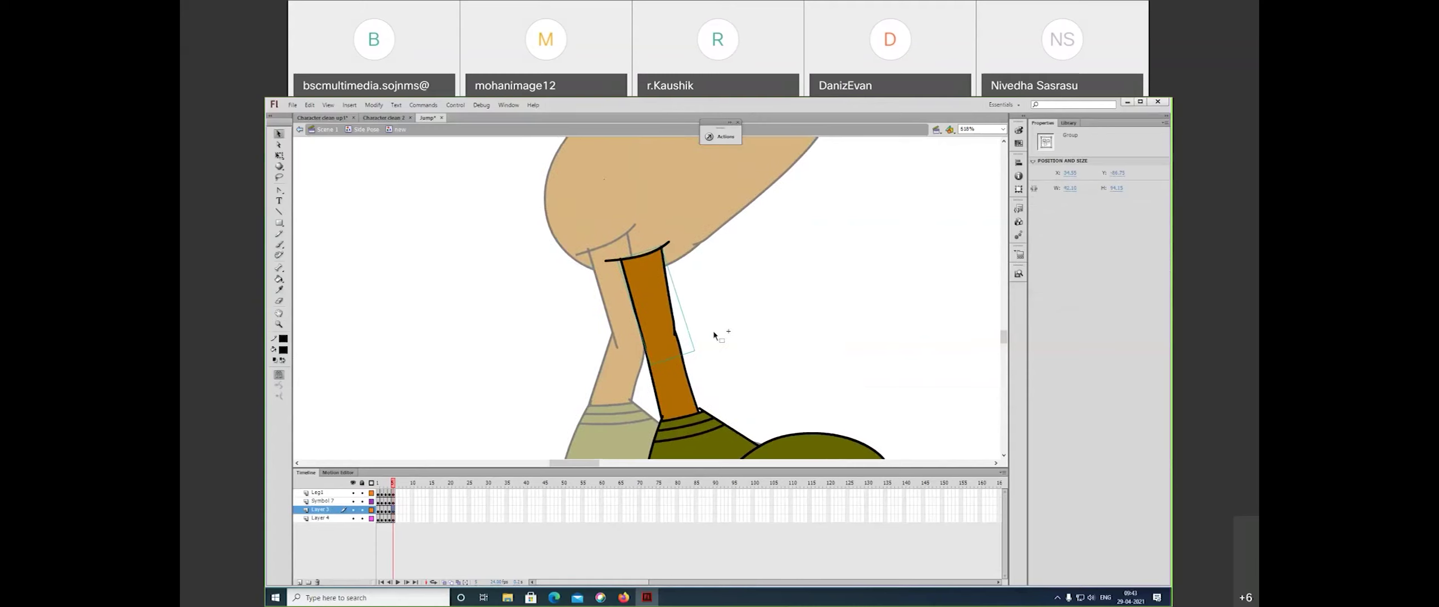
click(663, 252)
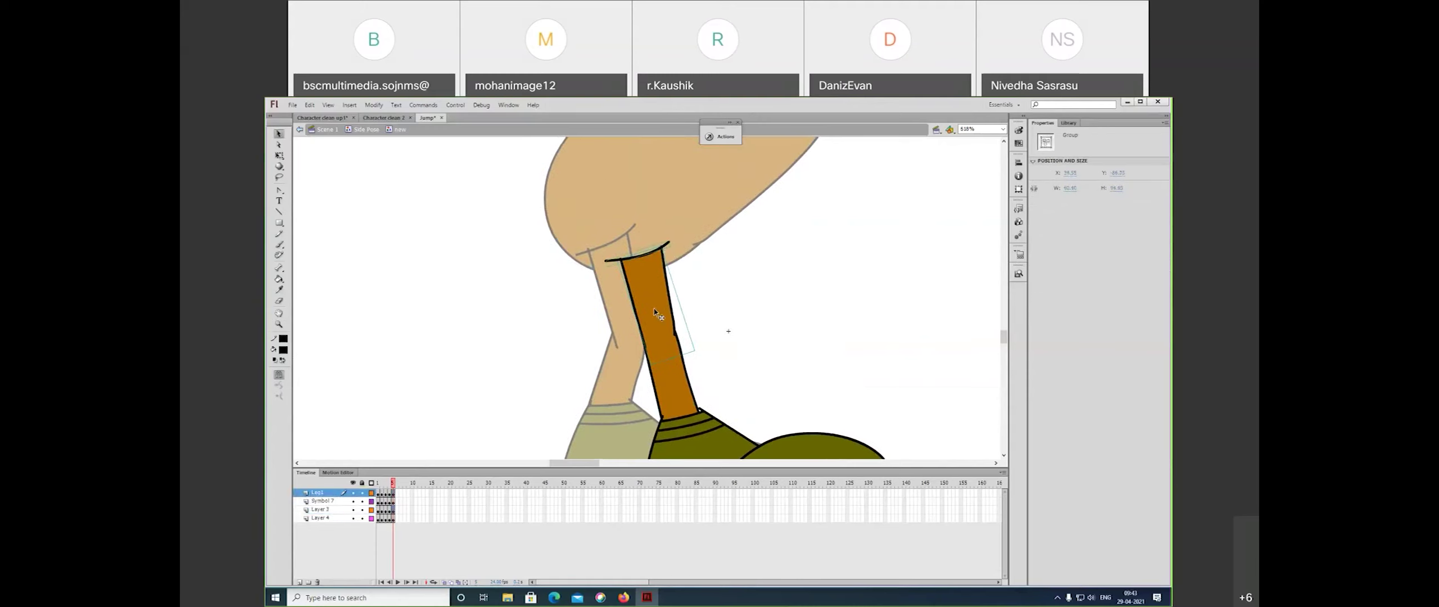
key(q)
drag(644, 260, 643, 256)
drag(728, 332, 748, 297)
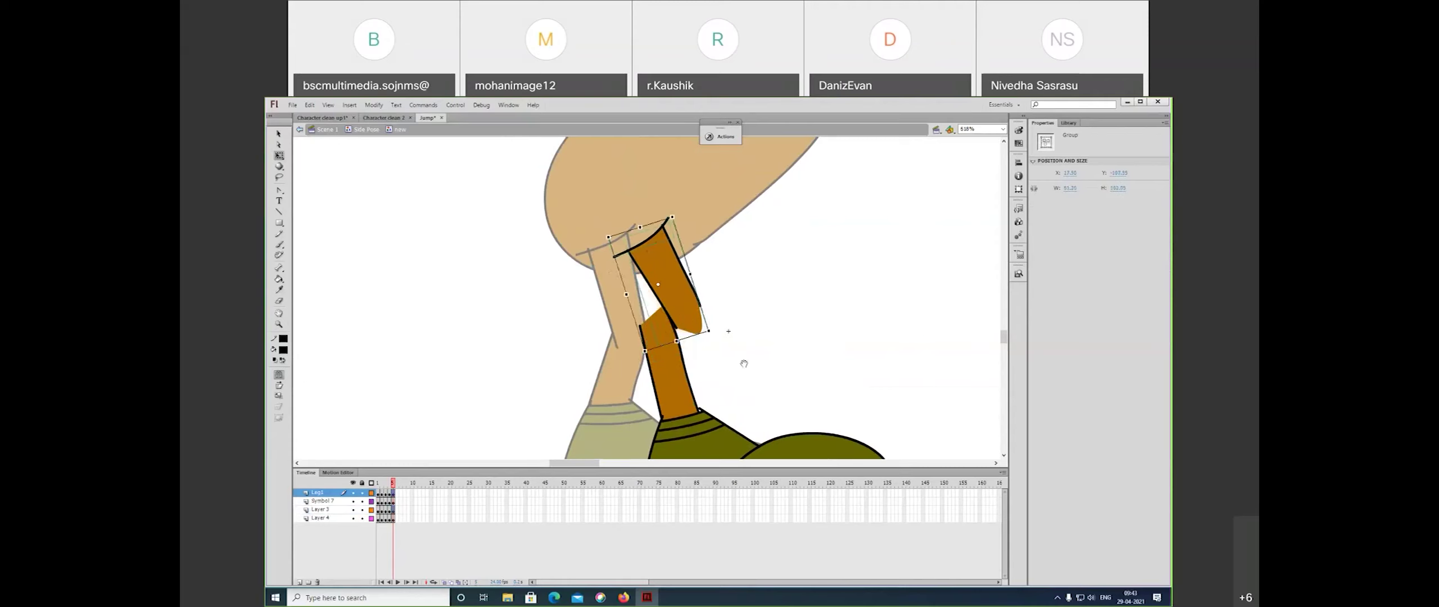
- Rotate the R_Leg's shin and move it forward so it meets the thigh at the knee and reaches the shoe
scroll(688, 331, down, 4)
click(691, 341)
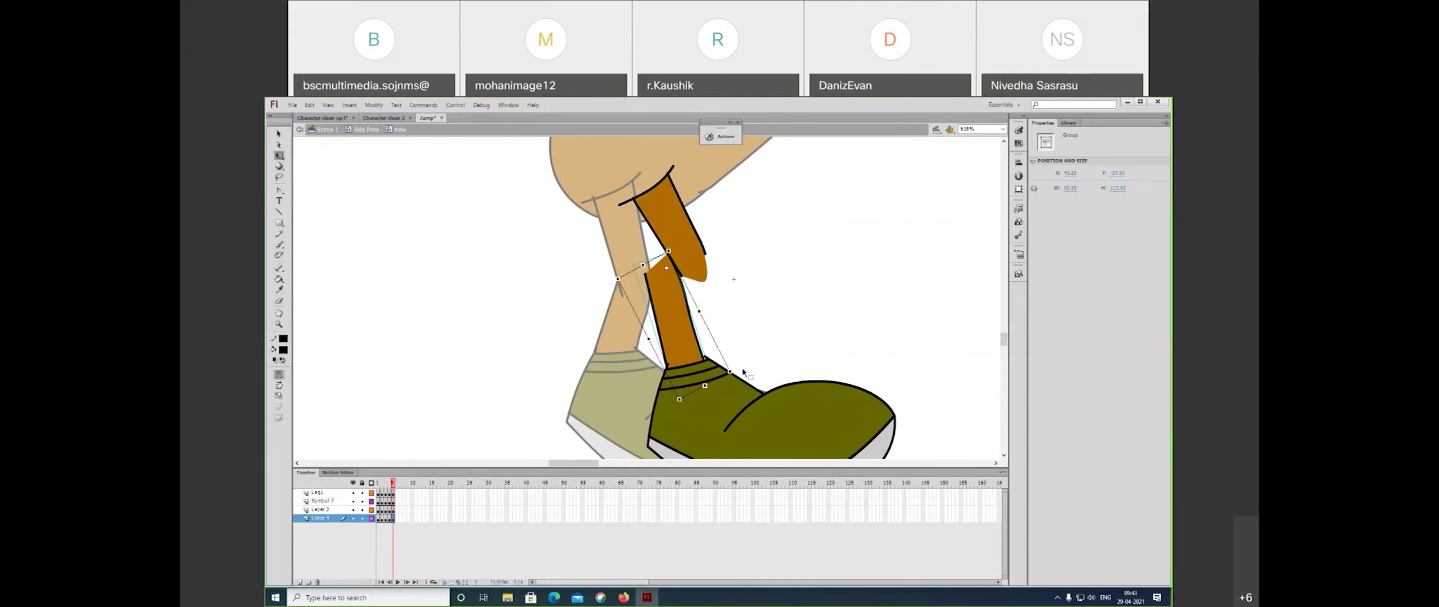
drag(743, 373, 678, 399)
drag(643, 354, 716, 320)
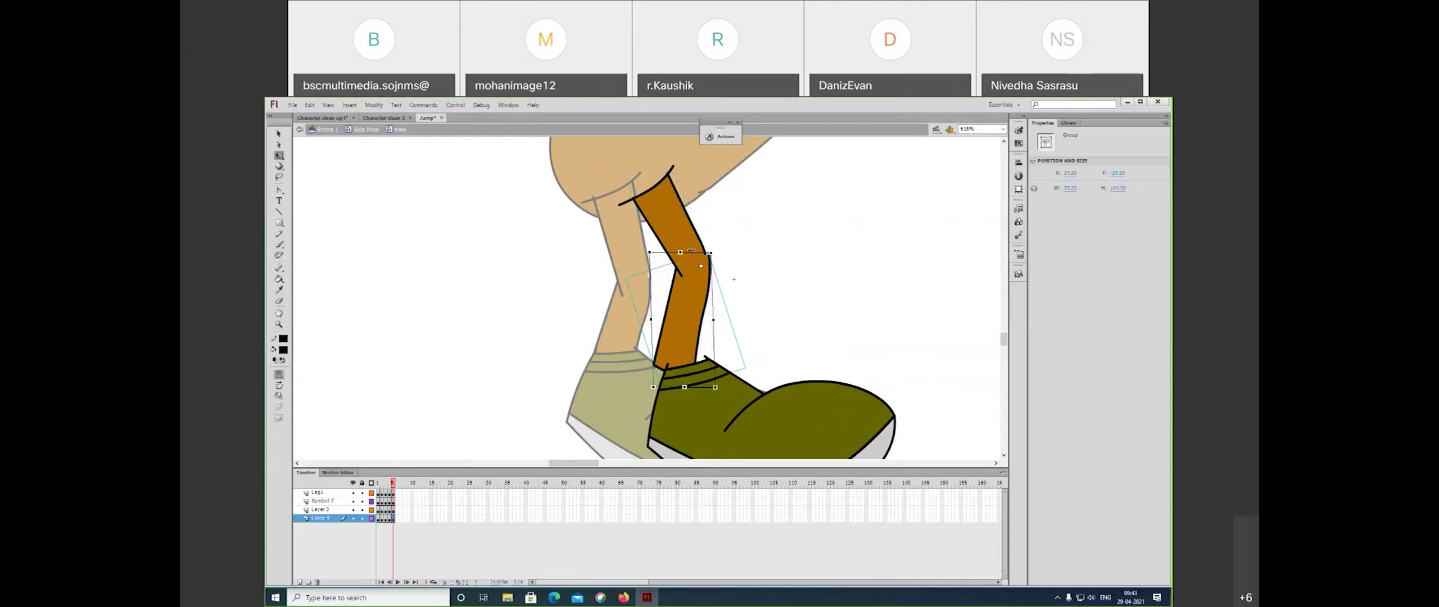
- Move the R_Leg's shoe back under the shin and rotate it slightly toe-down so the sole rests flatter on the ground
drag(693, 253, 815, 209)
click(848, 400)
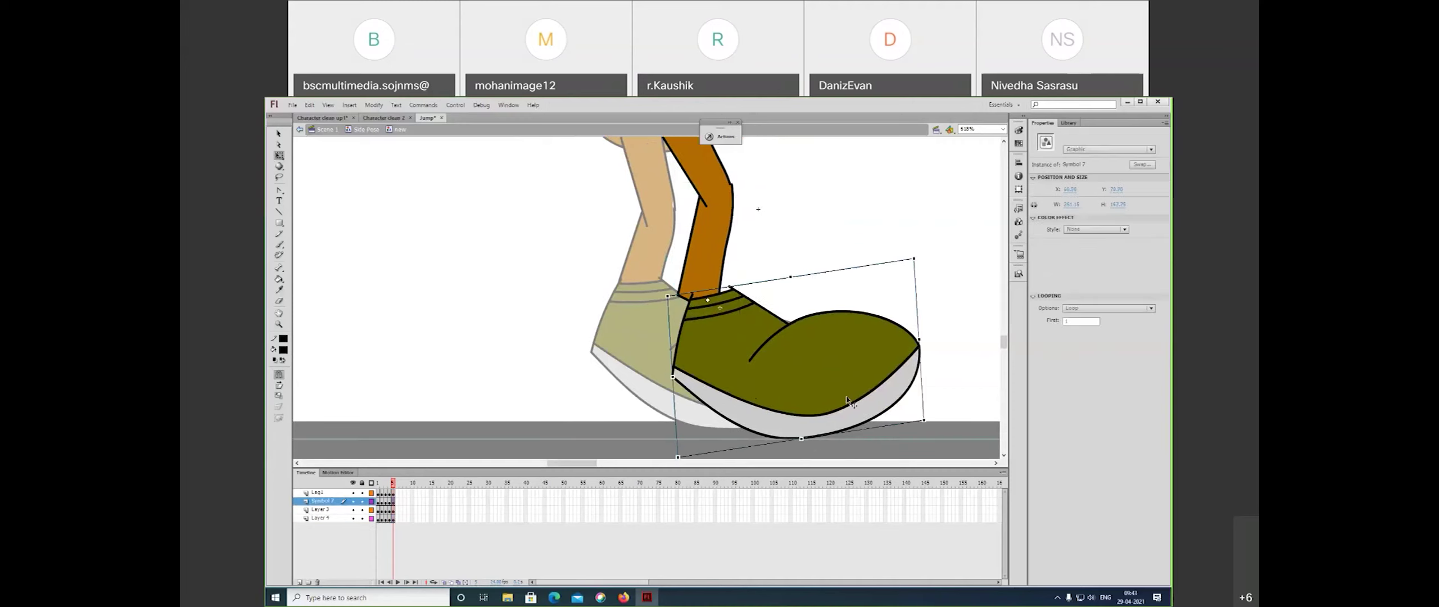
drag(917, 329, 917, 346)
drag(858, 389, 844, 389)
drag(730, 379, 726, 374)
drag(795, 347, 794, 348)
drag(785, 442, 785, 433)
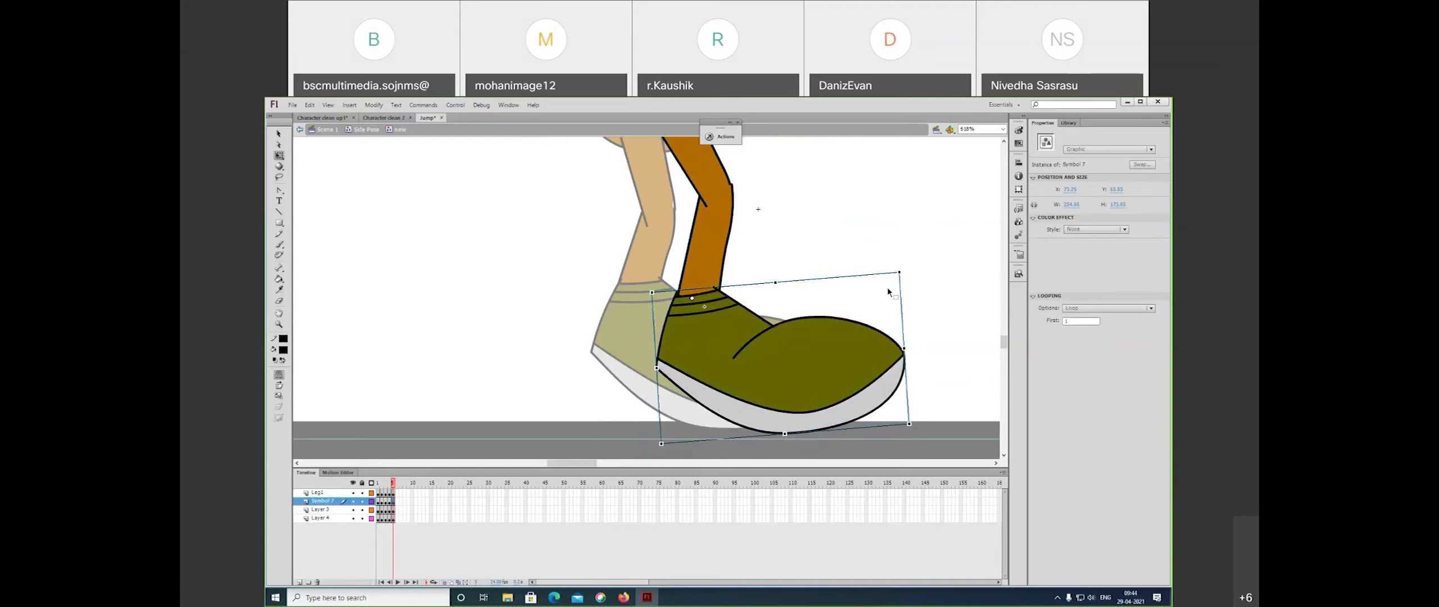
drag(899, 297, 900, 299)
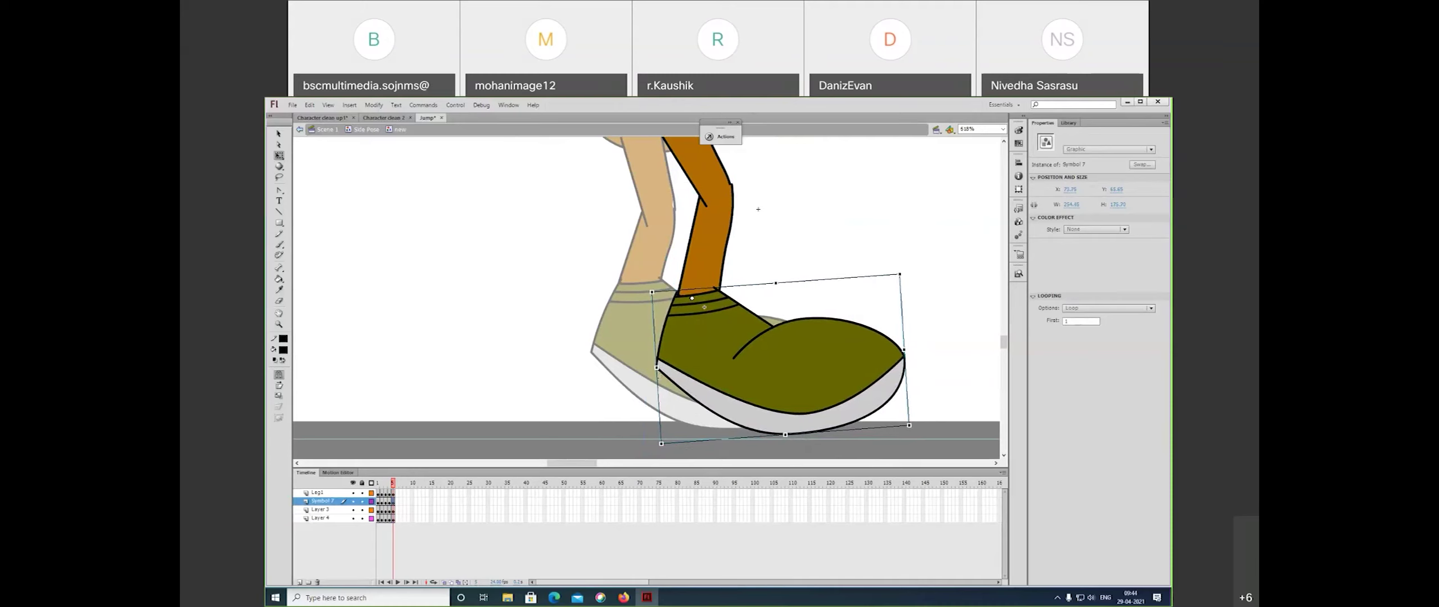
drag(661, 430, 662, 432)
- Return to the full character and go back and forth through frames 1 to 5 to review the landing poses
drag(392, 484, 396, 487)
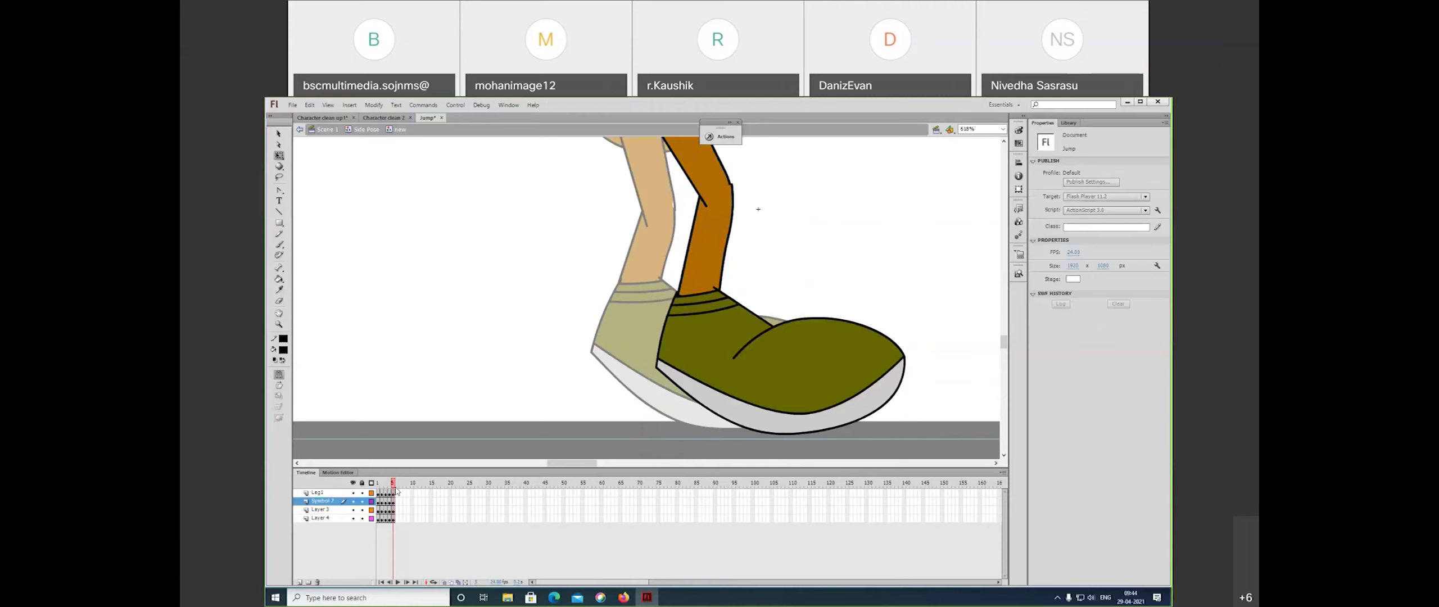
double_click(426, 458)
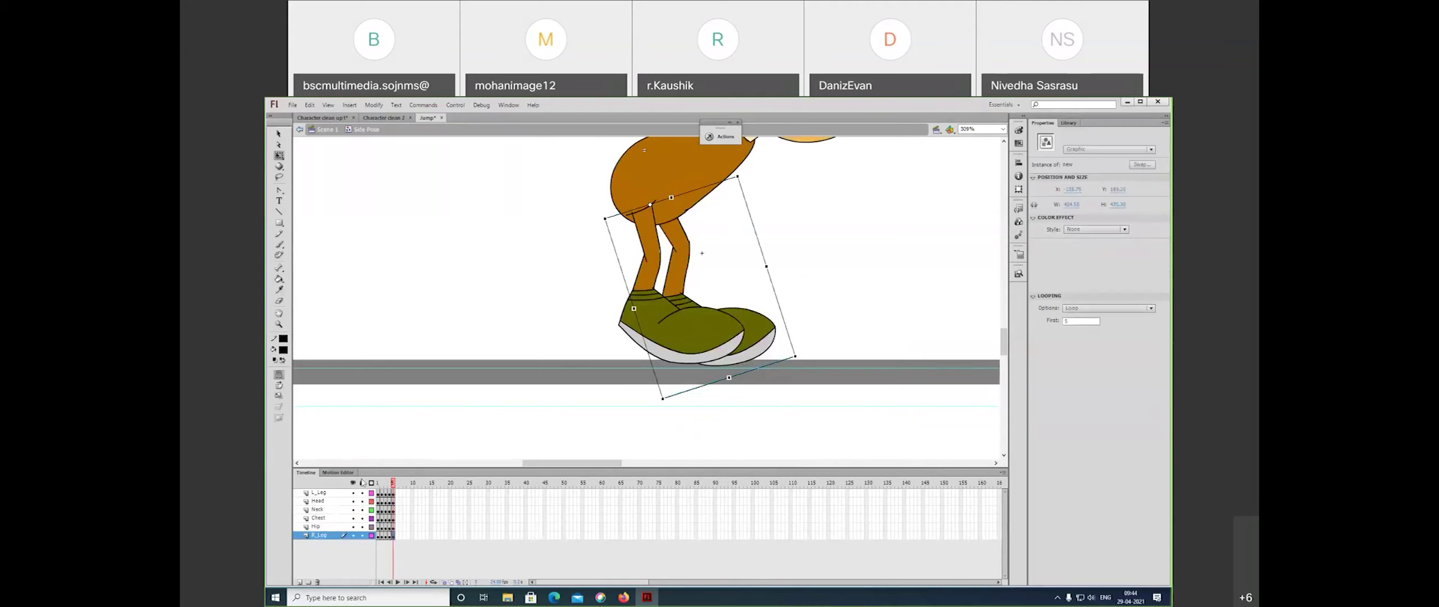
click(378, 483)
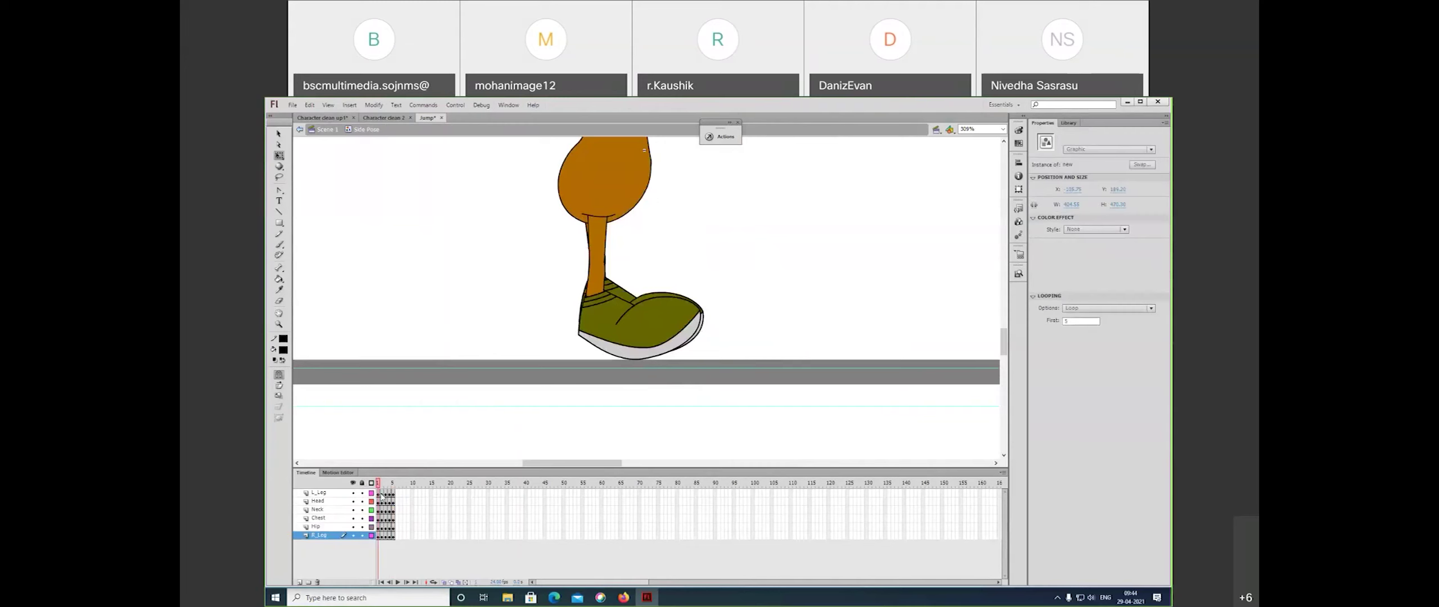
click(393, 511)
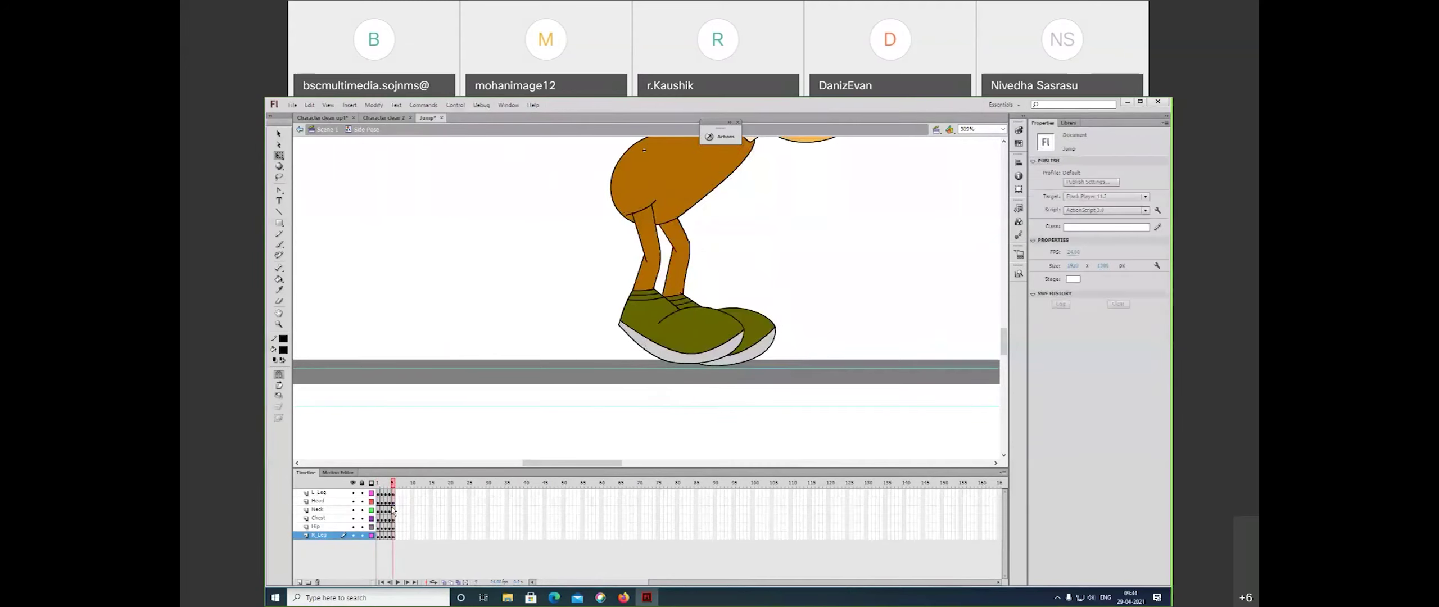
key(ctrl+minus)
key(ctrl+minus)
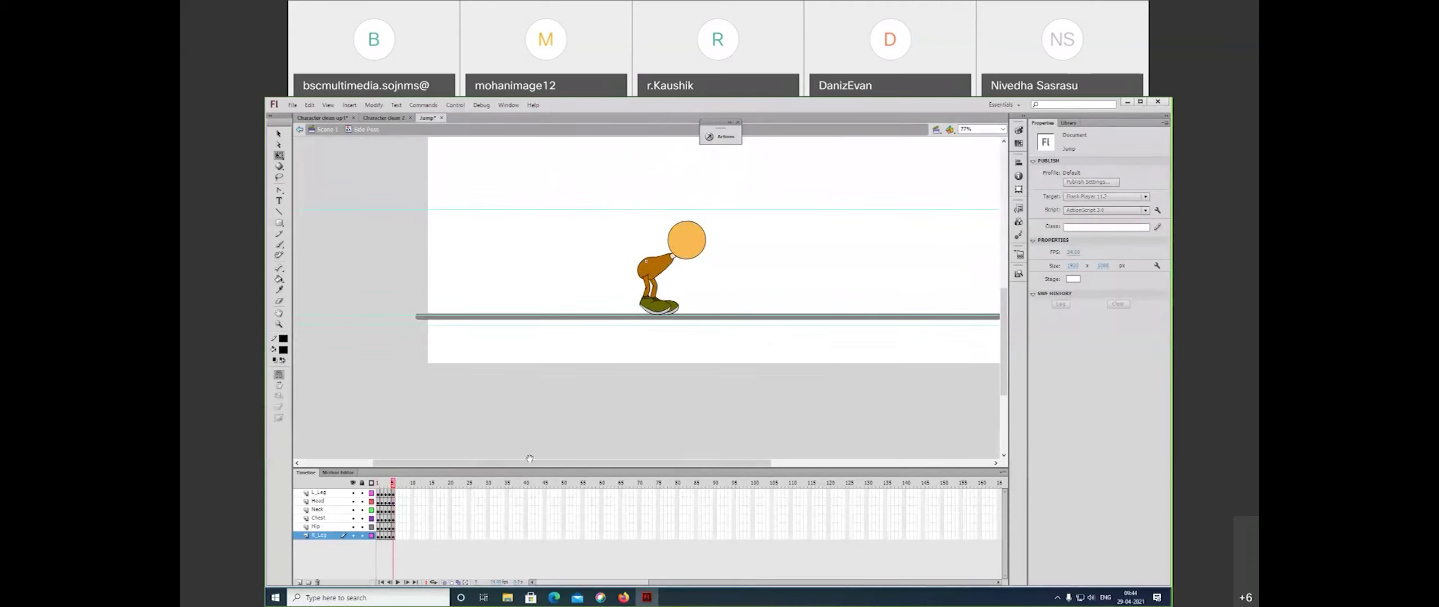
drag(529, 459, 521, 549)
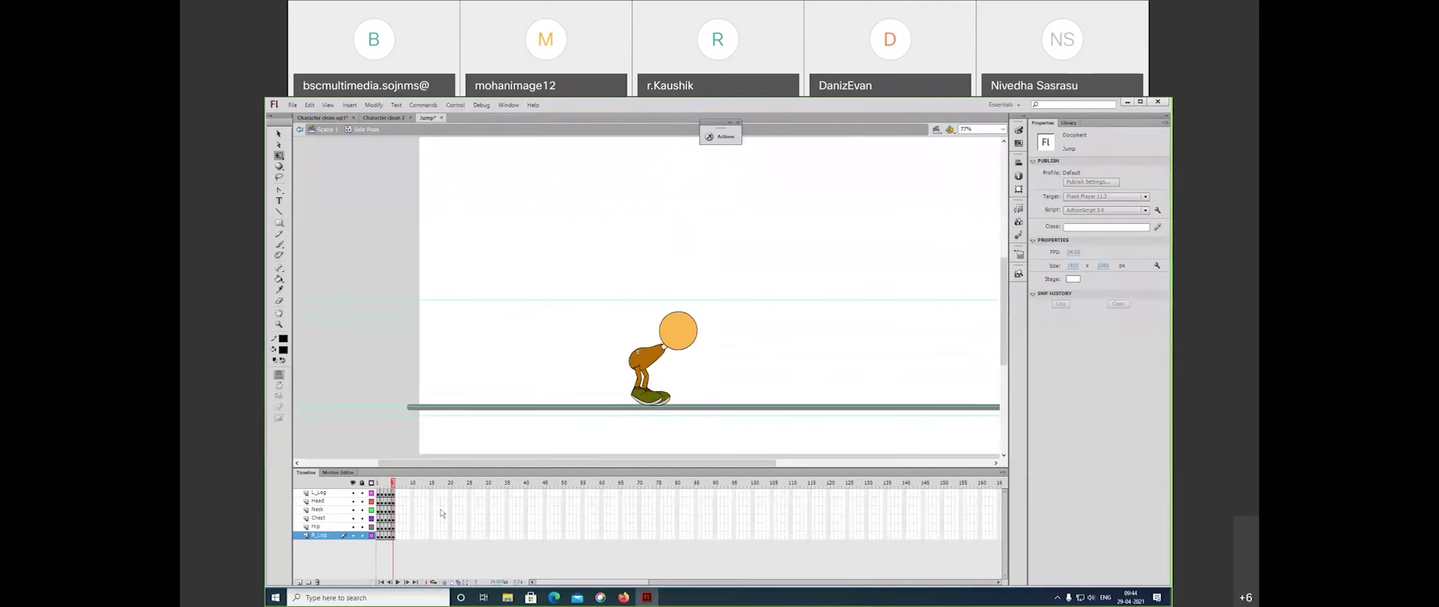
drag(393, 483, 384, 505)
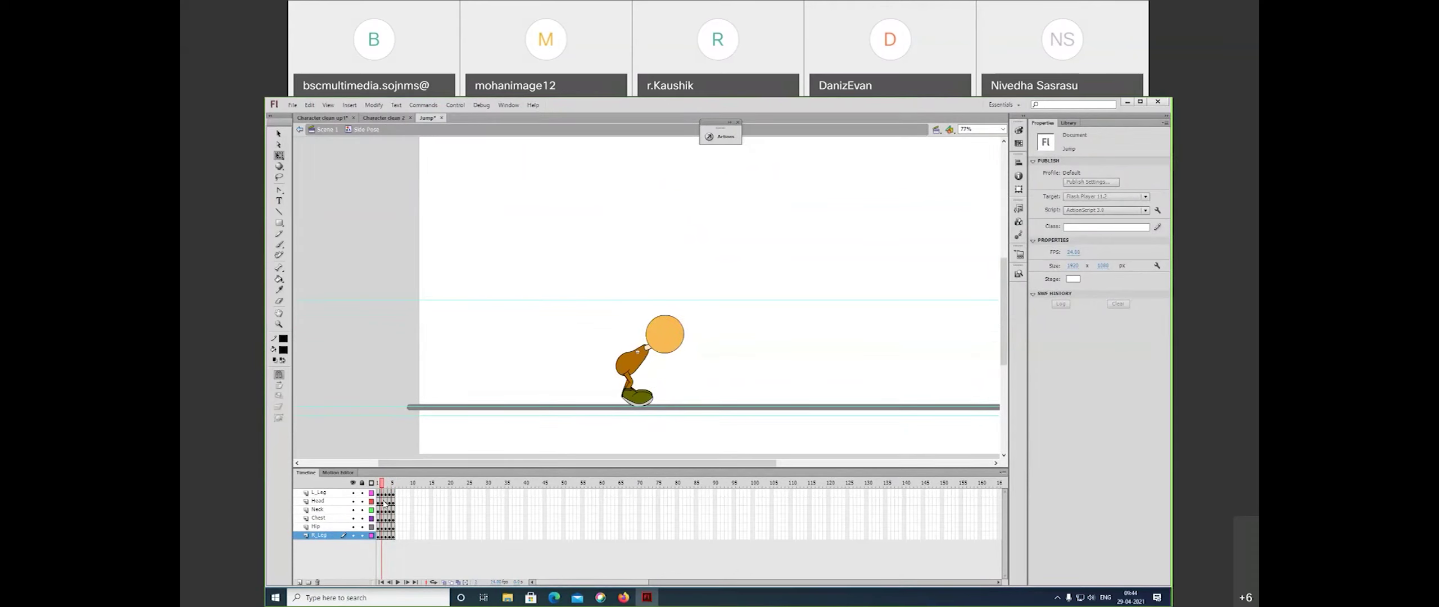
key(.)
key(.)
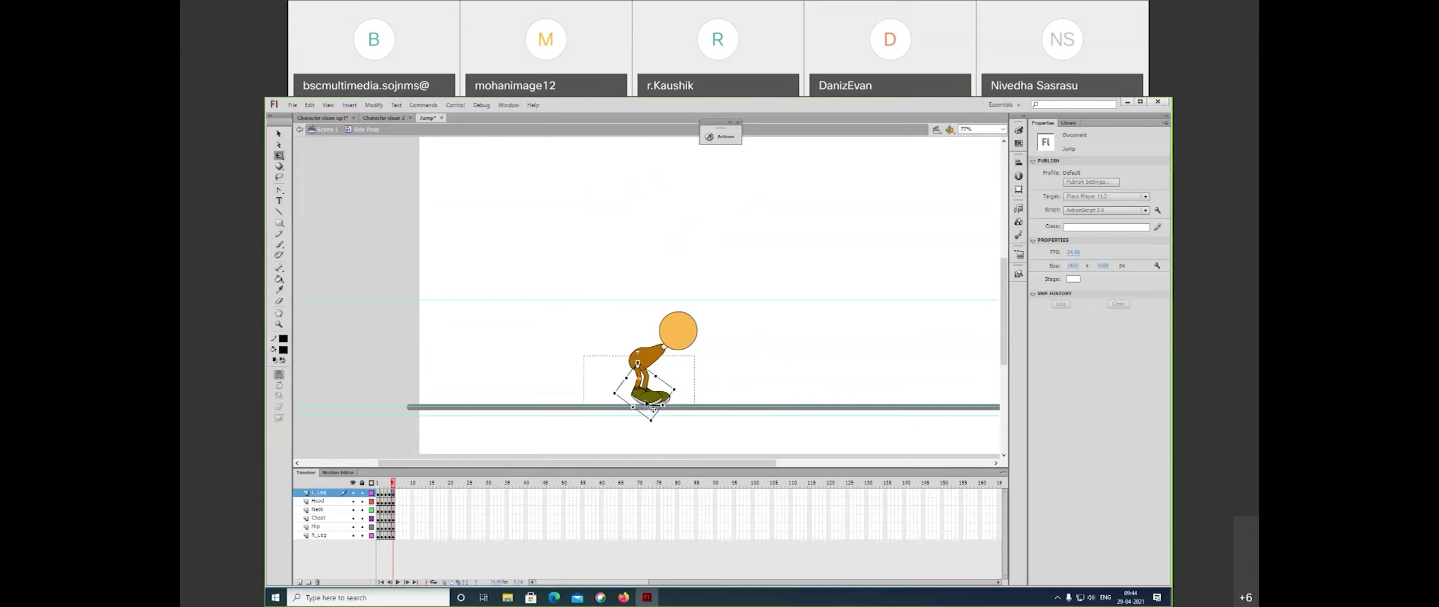
- Open the L_Leg symbol, add keyframes on all its layers at frame 6, and return to the full character
double_click(646, 404)
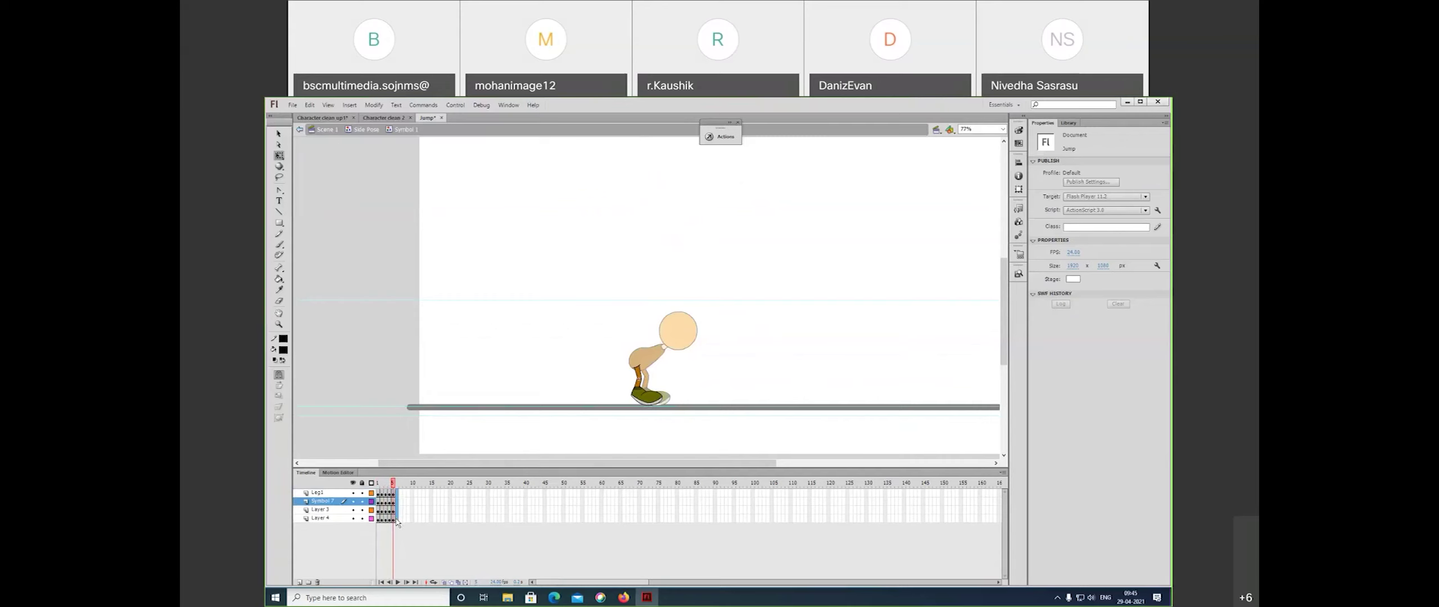
click(397, 519)
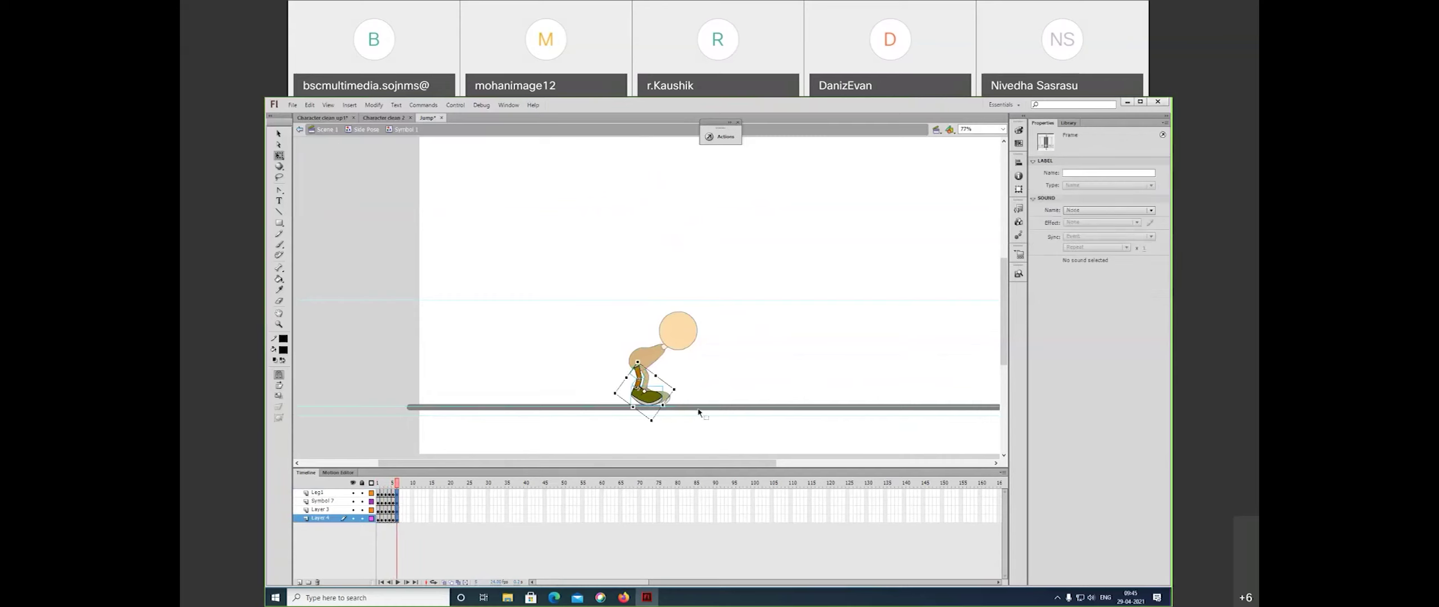
double_click(699, 373)
click(688, 399)
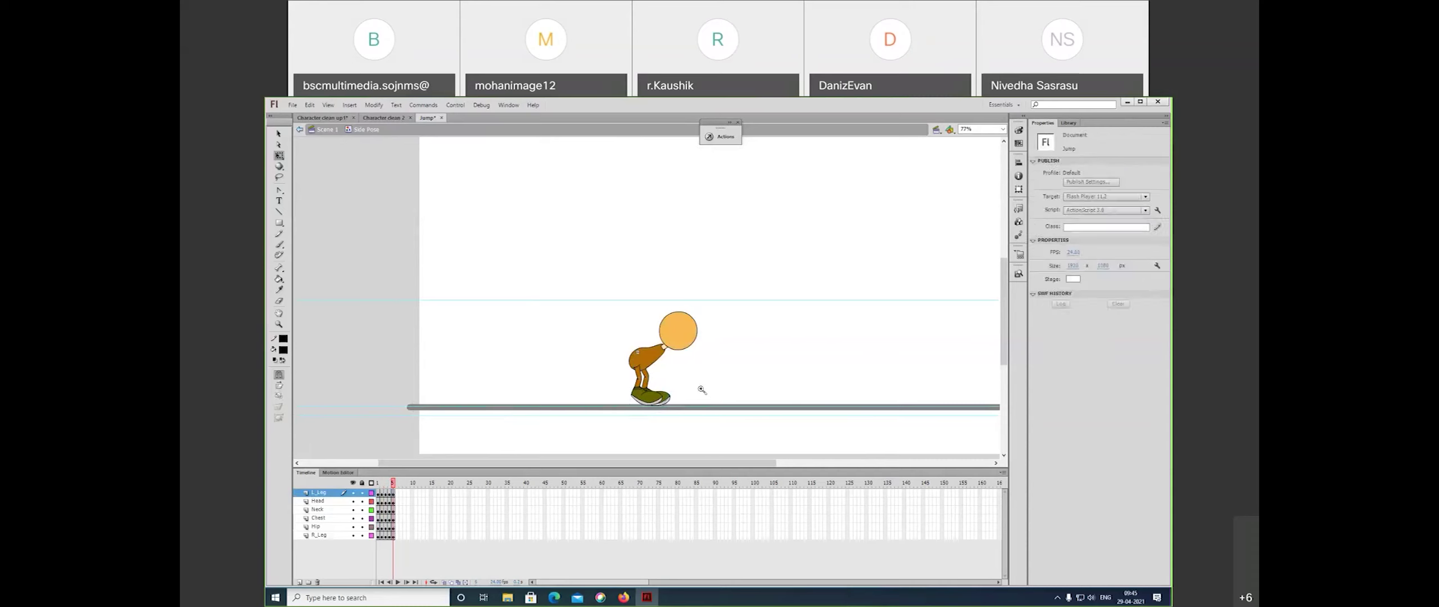
- Open the R_Leg symbol, insert keyframes on all its layers at frame 6, and return to the full character
key(z)
click(700, 392)
key(v)
drag(753, 345, 806, 413)
click(638, 387)
double_click(638, 387)
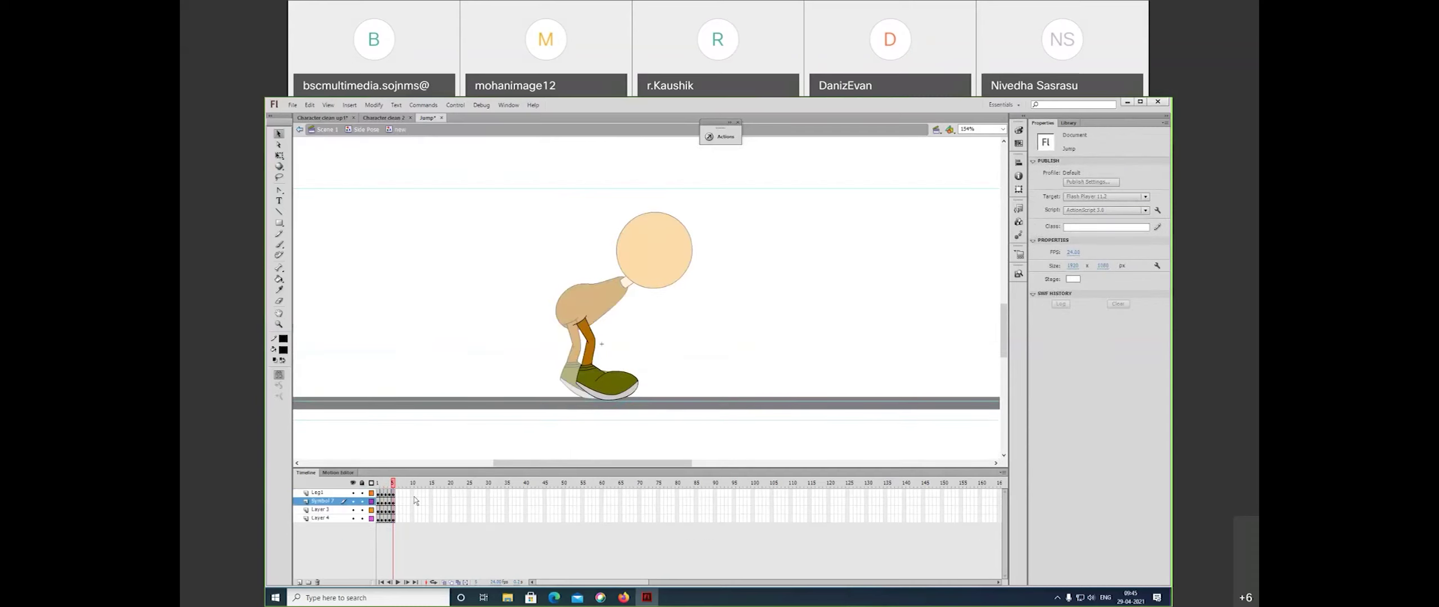
drag(397, 498, 396, 522)
key(F6)
double_click(733, 346)
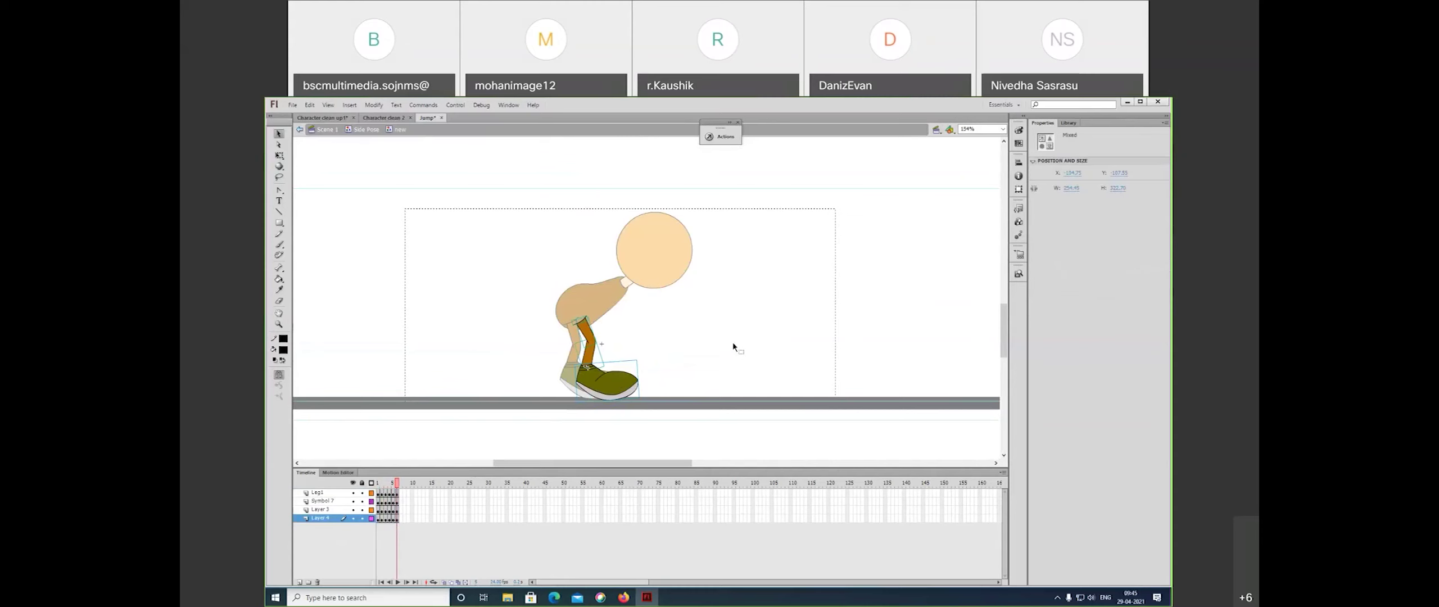
double_click(733, 344)
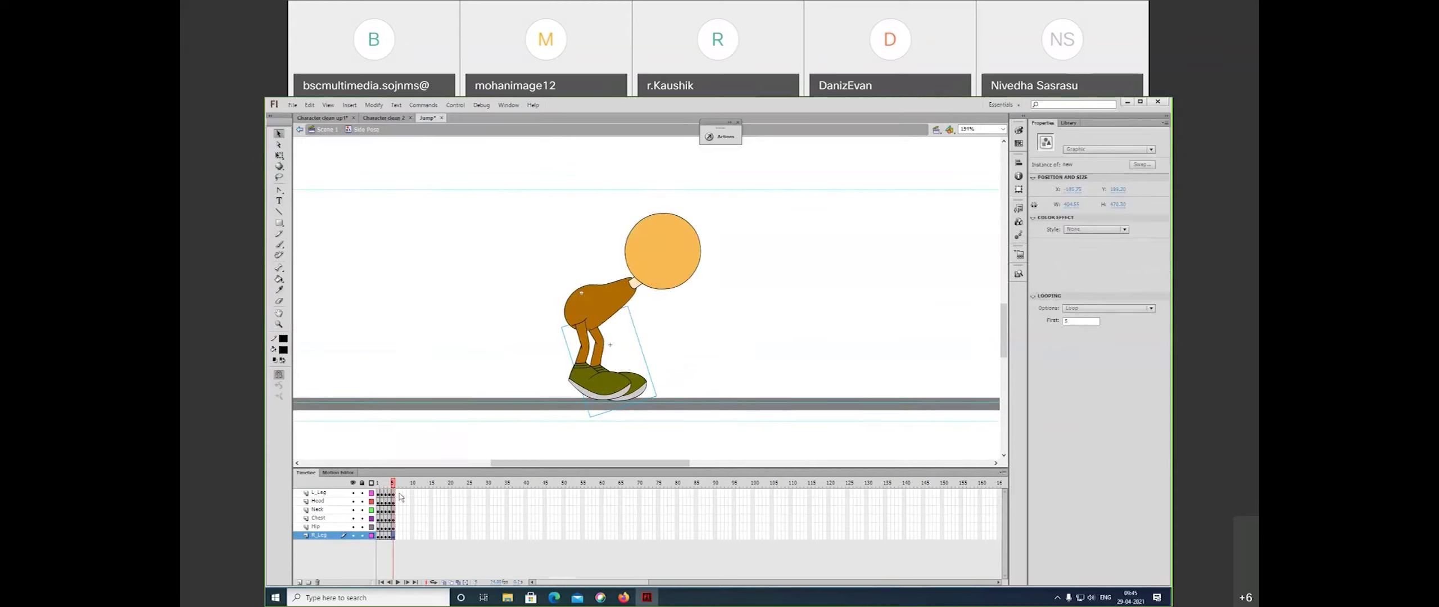
- Insert keyframes at frame 6 on all of the character's body layers
drag(397, 493, 397, 535)
key(F6)
click(675, 357)
- Select the hip, chest, neck and head together and rotate them upright about a pivot at the hip
key(space)
drag(683, 335, 740, 352)
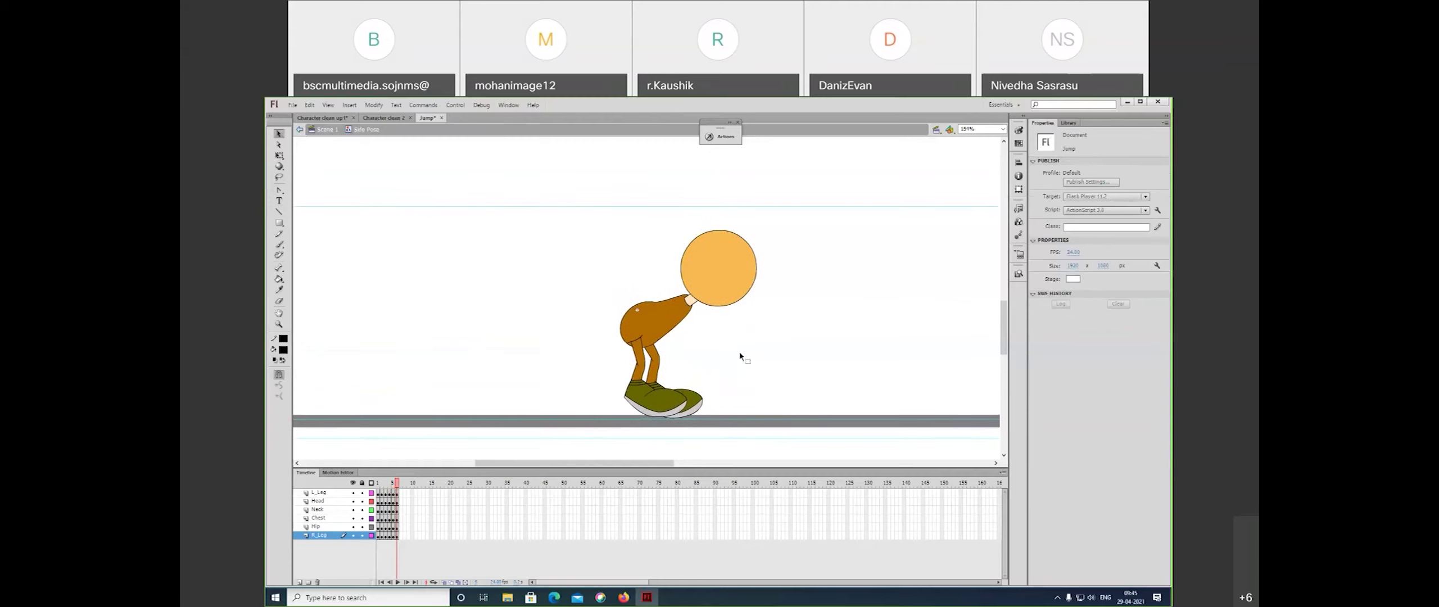
click(637, 321)
shift+click(682, 318)
shift+click(691, 302)
shift+click(712, 281)
key(q)
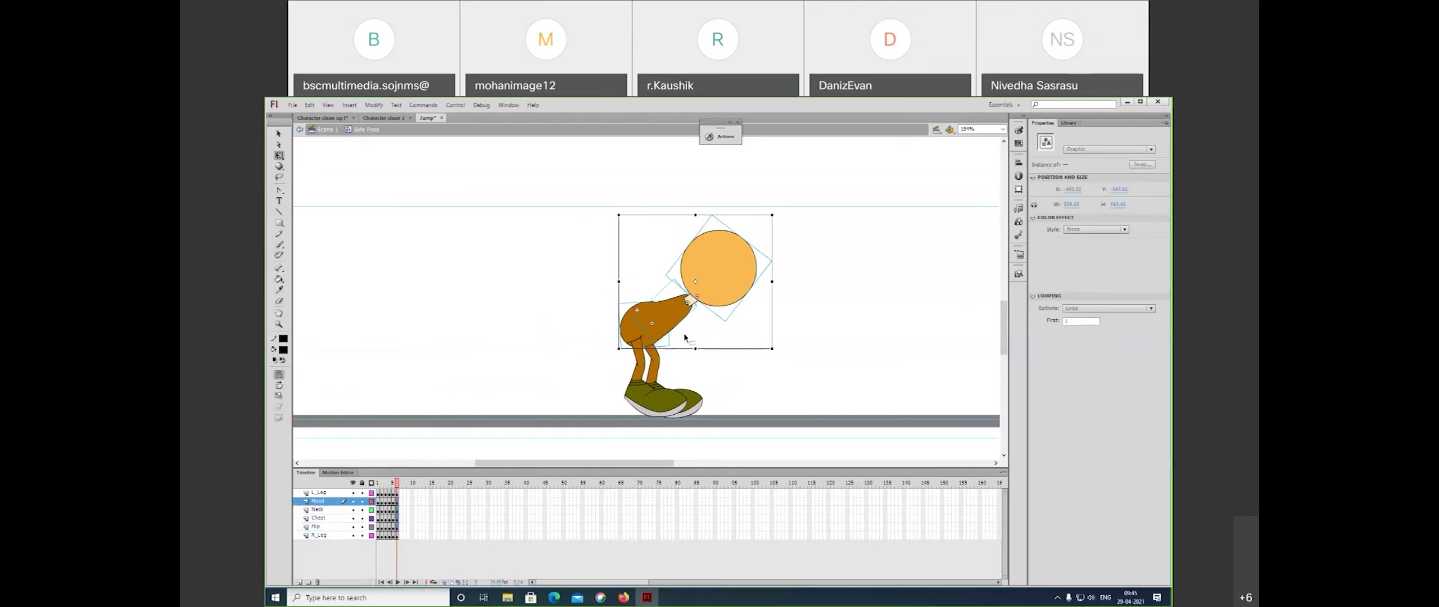
drag(695, 283, 634, 325)
drag(779, 356, 752, 218)
- Rotate the head slightly forward so it sits over the neck in frame 6
click(800, 258)
click(619, 229)
drag(670, 172, 687, 186)
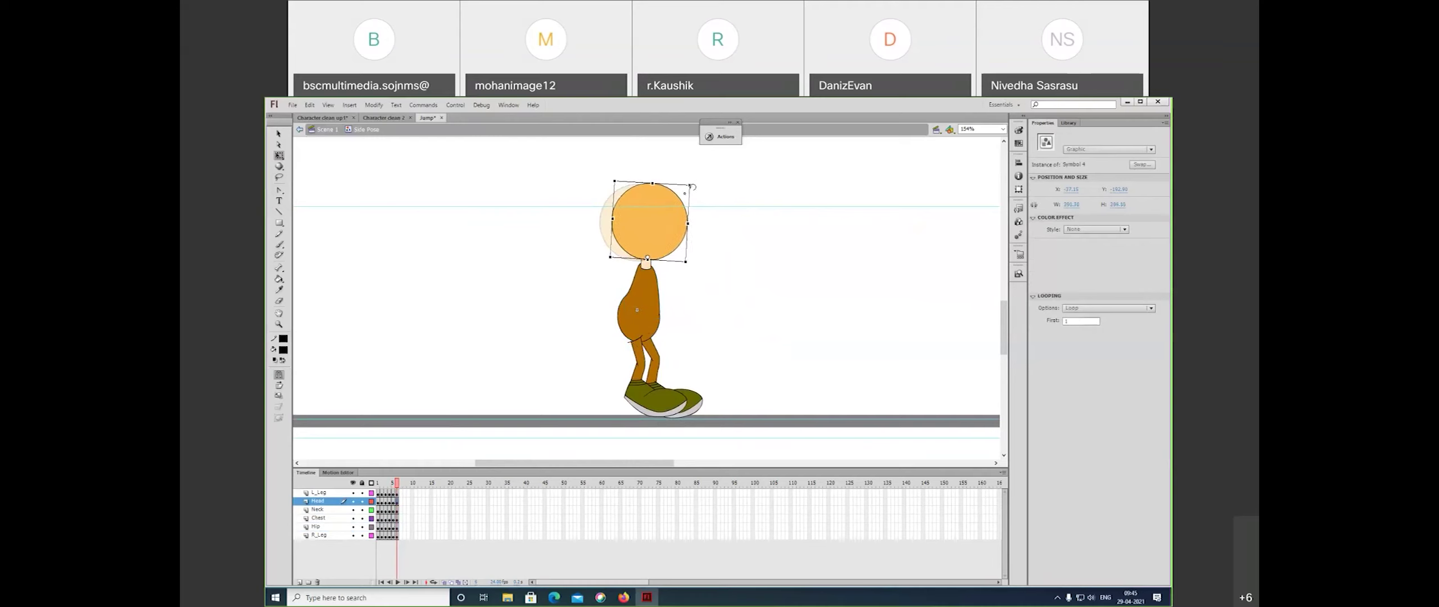
drag(397, 483, 398, 489)
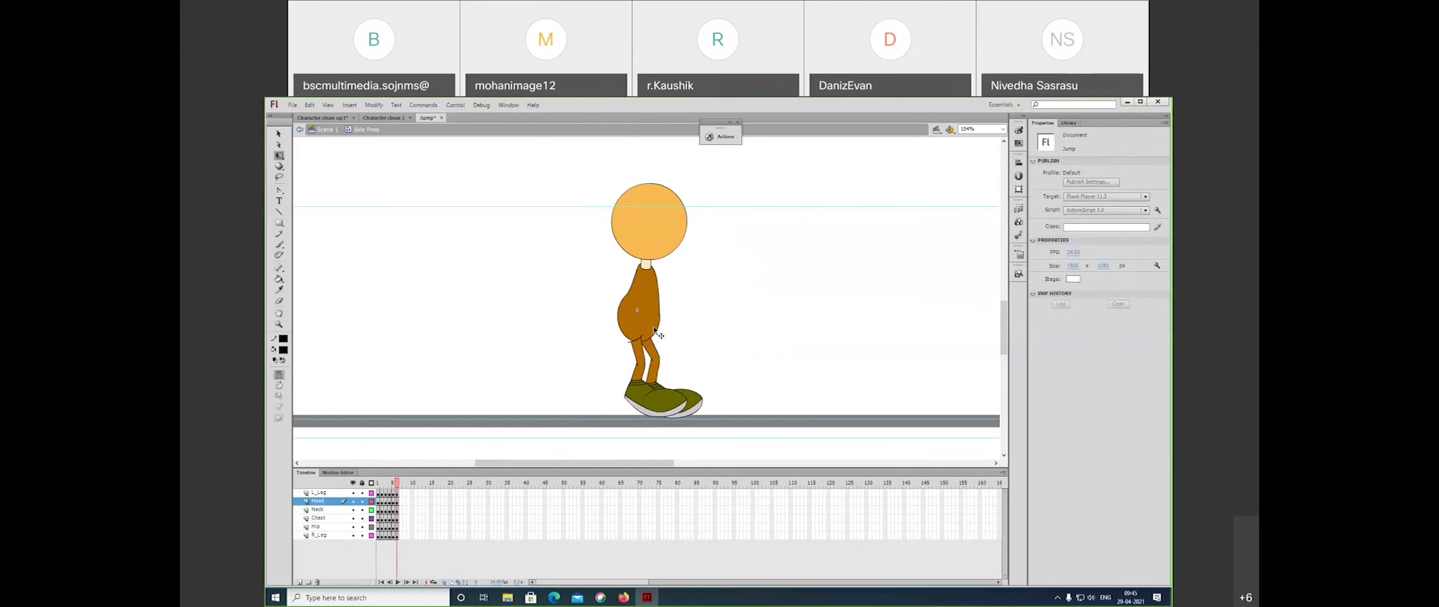
- Select the head, neck, chest and hip together and nudge them slightly upward above the legs
click(652, 327)
click(650, 273)
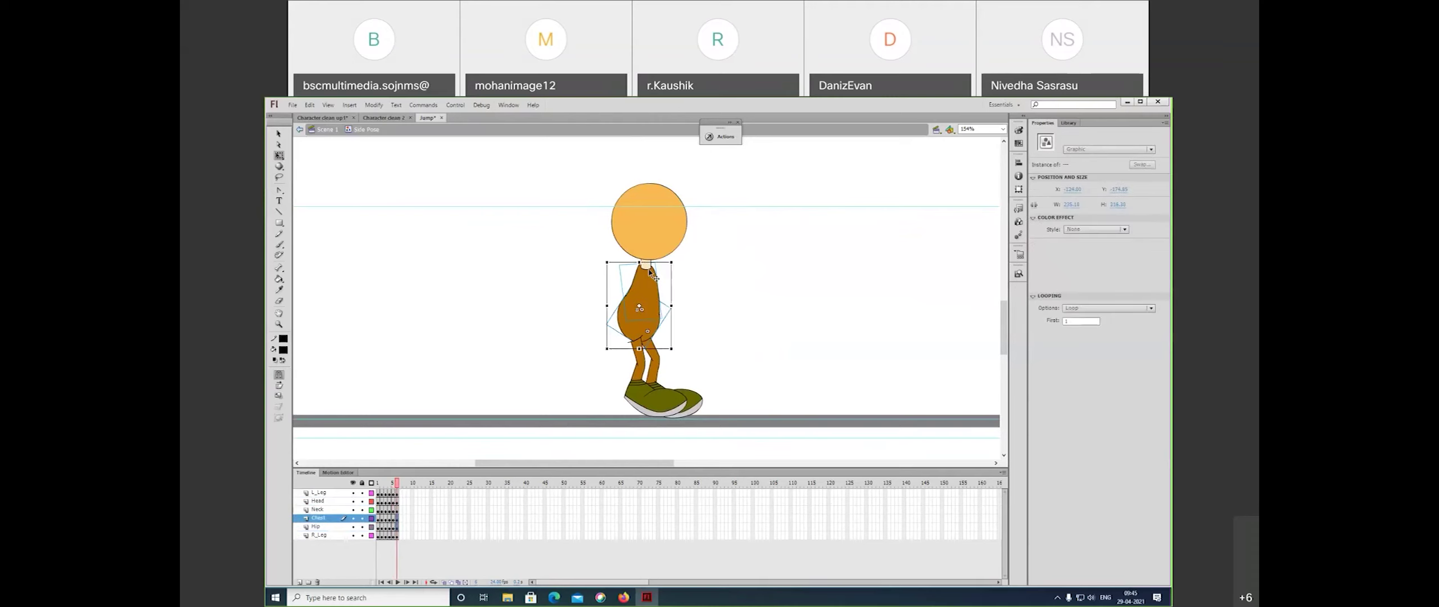
key(v)
drag(582, 168, 690, 324)
key(Up)
key(Up)
key(Up)
key(Up)
key(Up)
key(Up)
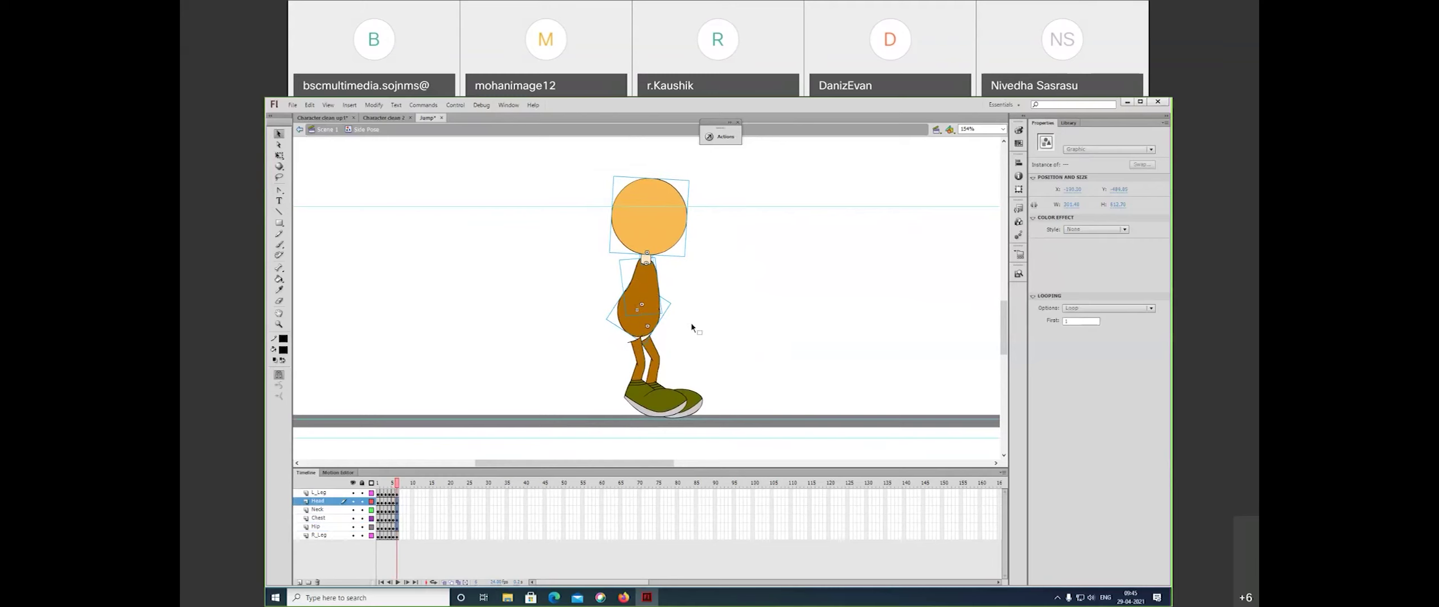
key(Up)
key(Up)
click(690, 323)
- Move the L_Leg up to join the raised hip and nudge it slightly forward
drag(654, 399, 645, 393)
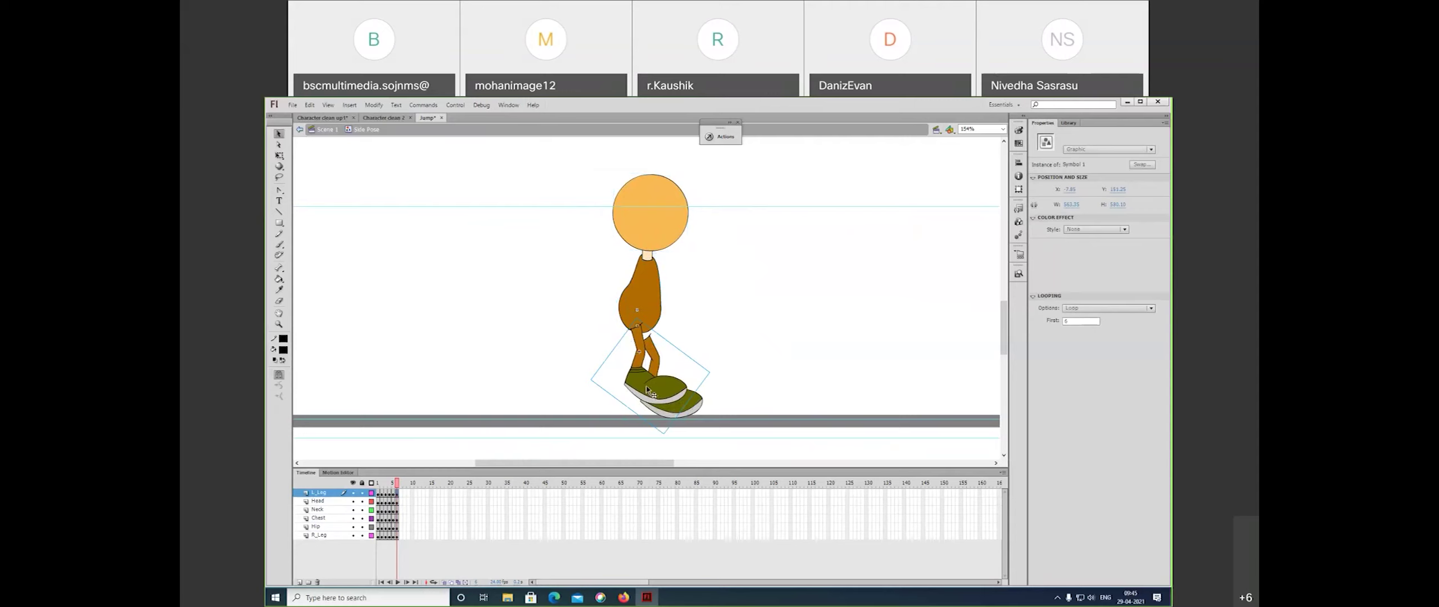
key(Up)
key(Up)
key(Up)
key(Up)
key(Up)
key(Up)
key(Up)
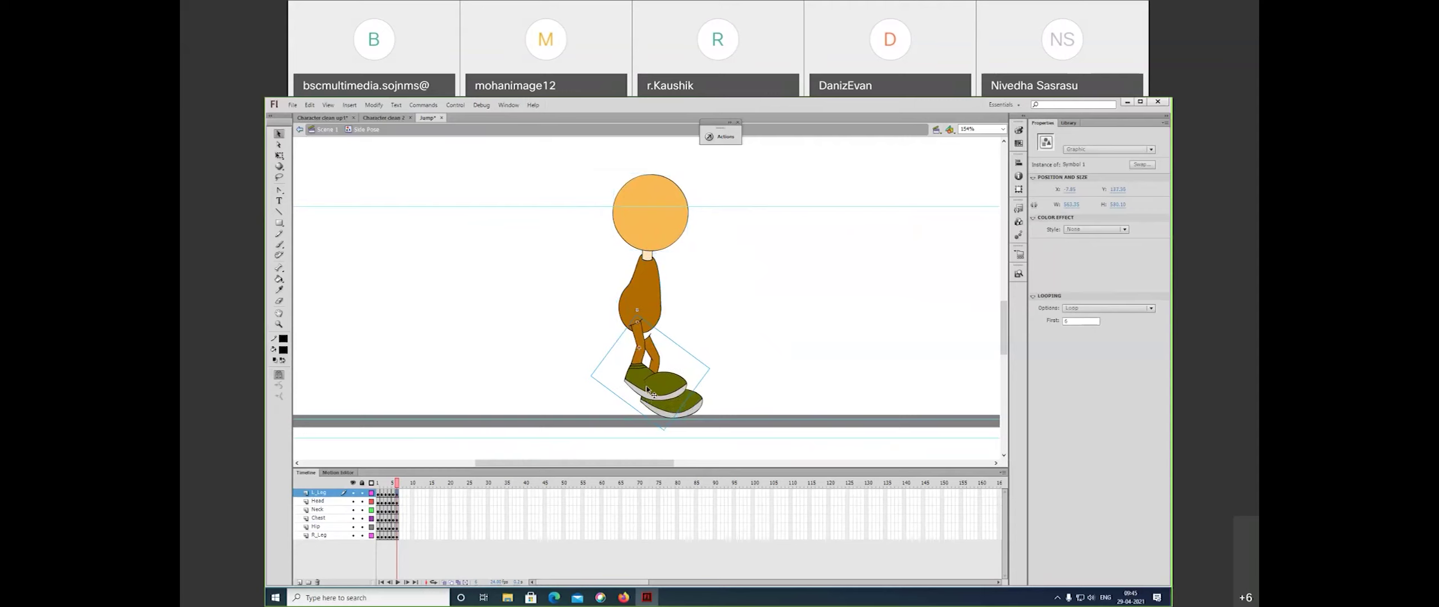
key(Right)
key(Right)
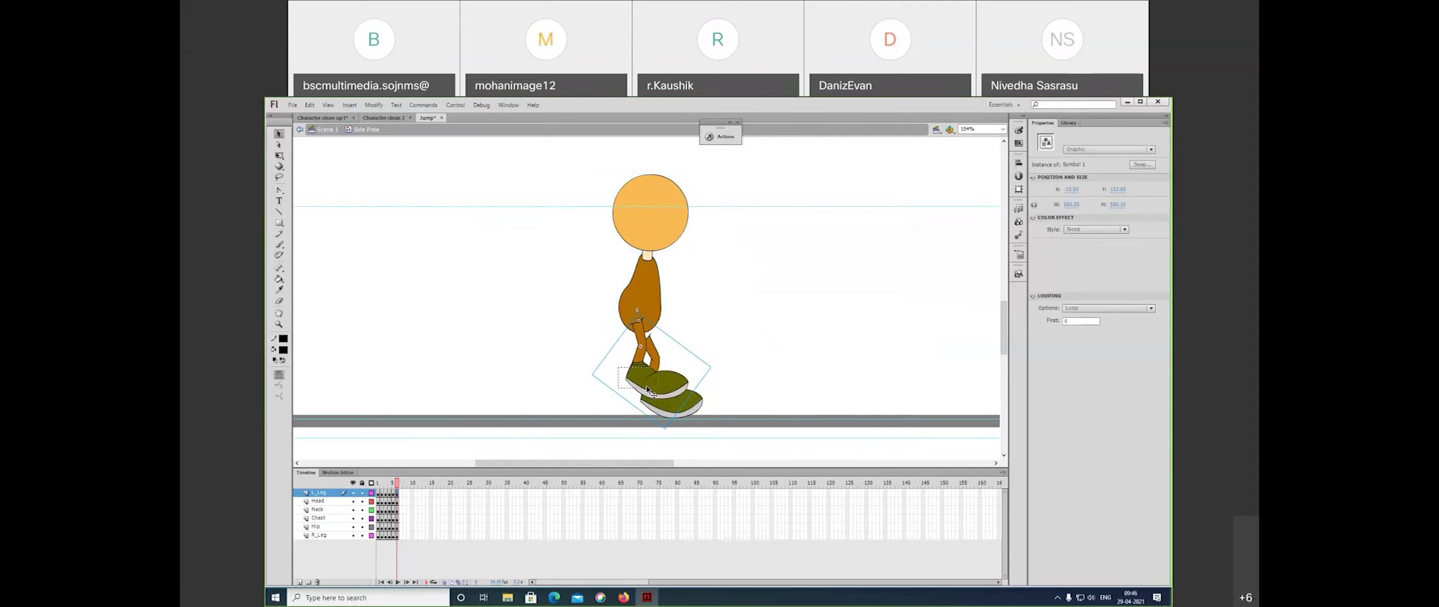
- Open the L_Leg symbol for editing and move its shoe down to the ground line
double_click(647, 390)
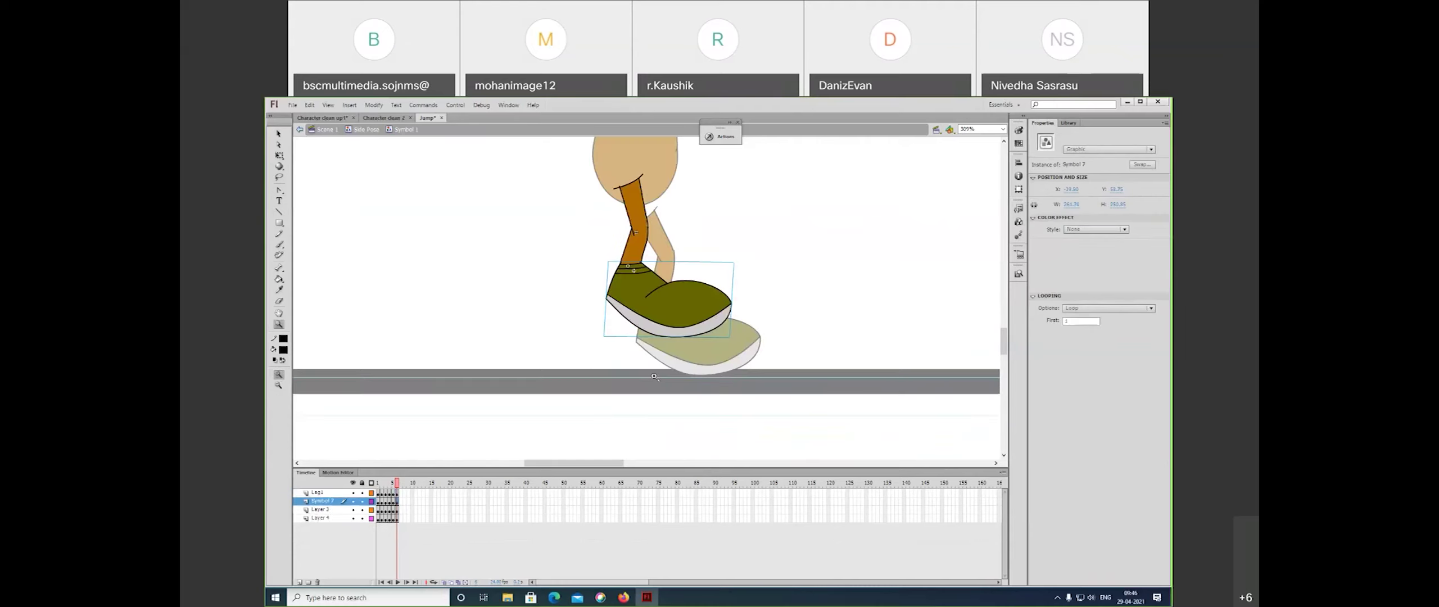
drag(728, 333, 708, 372)
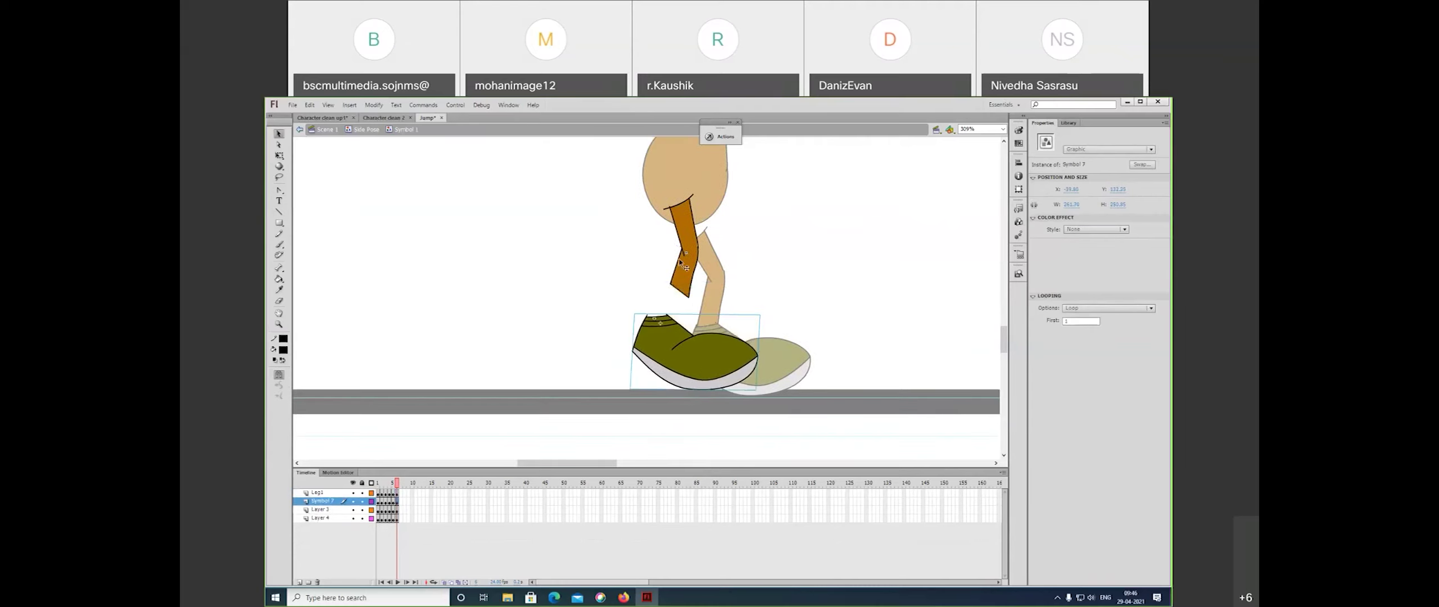
- Select the left thigh together with its hip curve and rotate both to a nearly vertical angle
click(689, 229)
key(z)
click(689, 230)
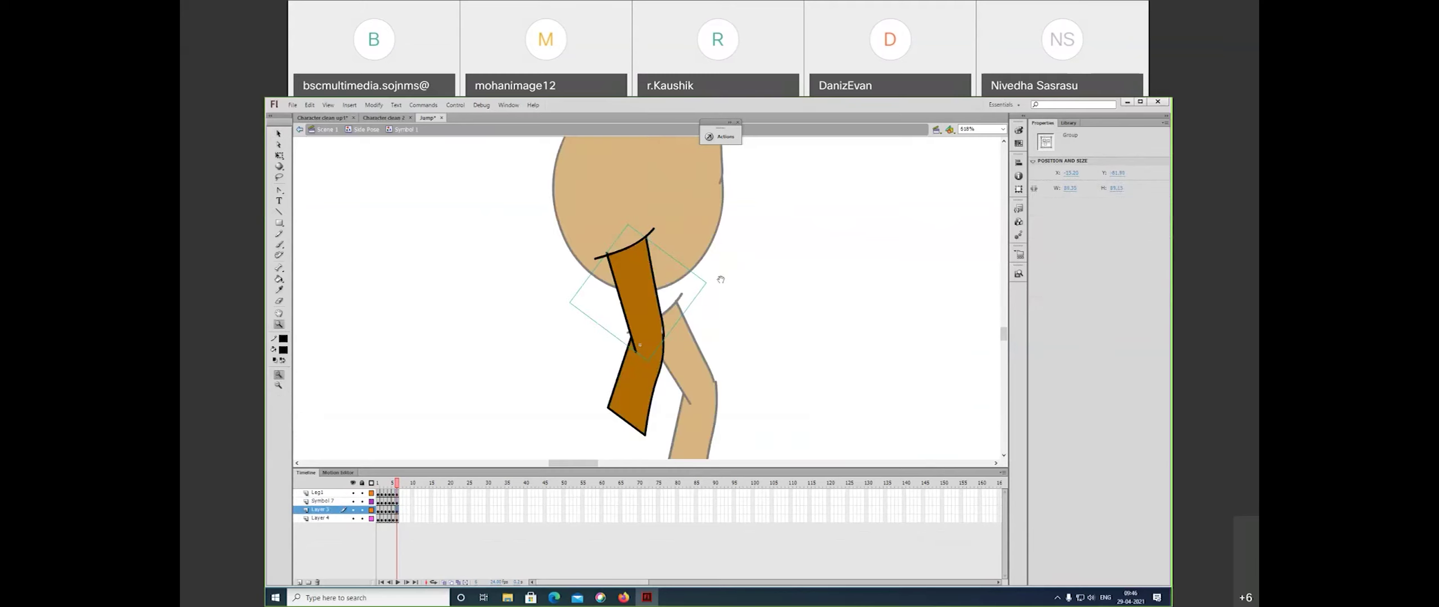
drag(720, 279, 729, 293)
key(q)
click(777, 279)
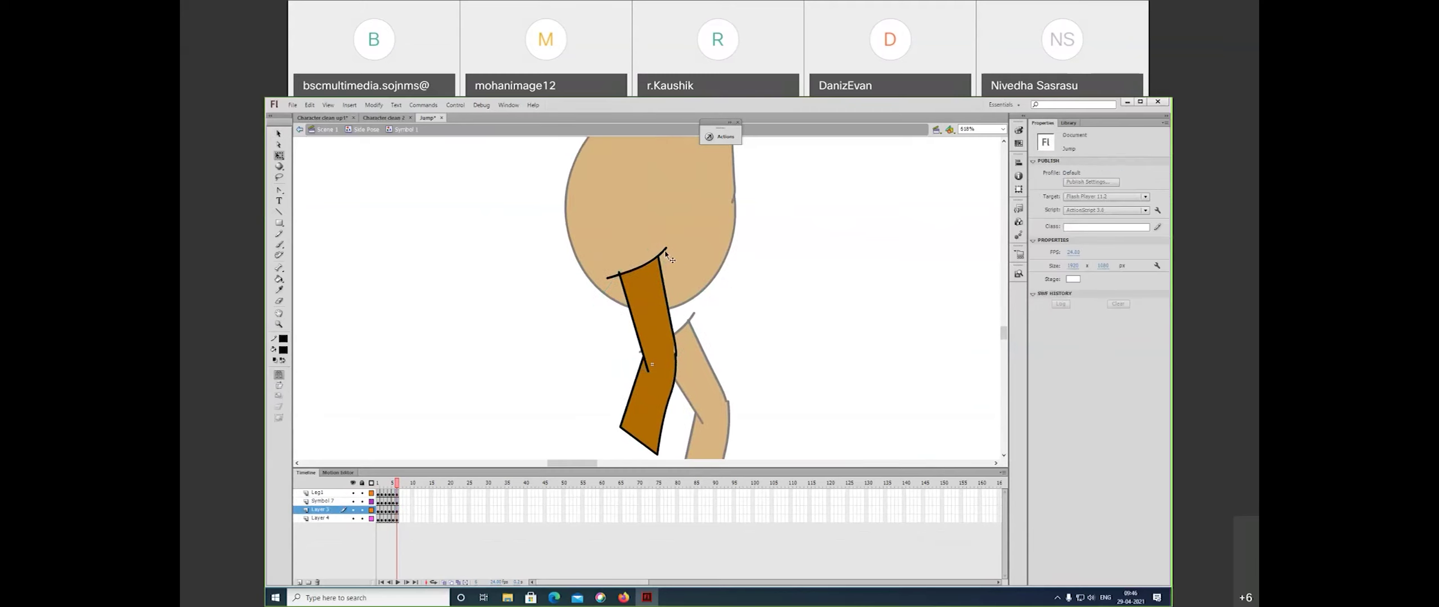
click(658, 308)
key(v)
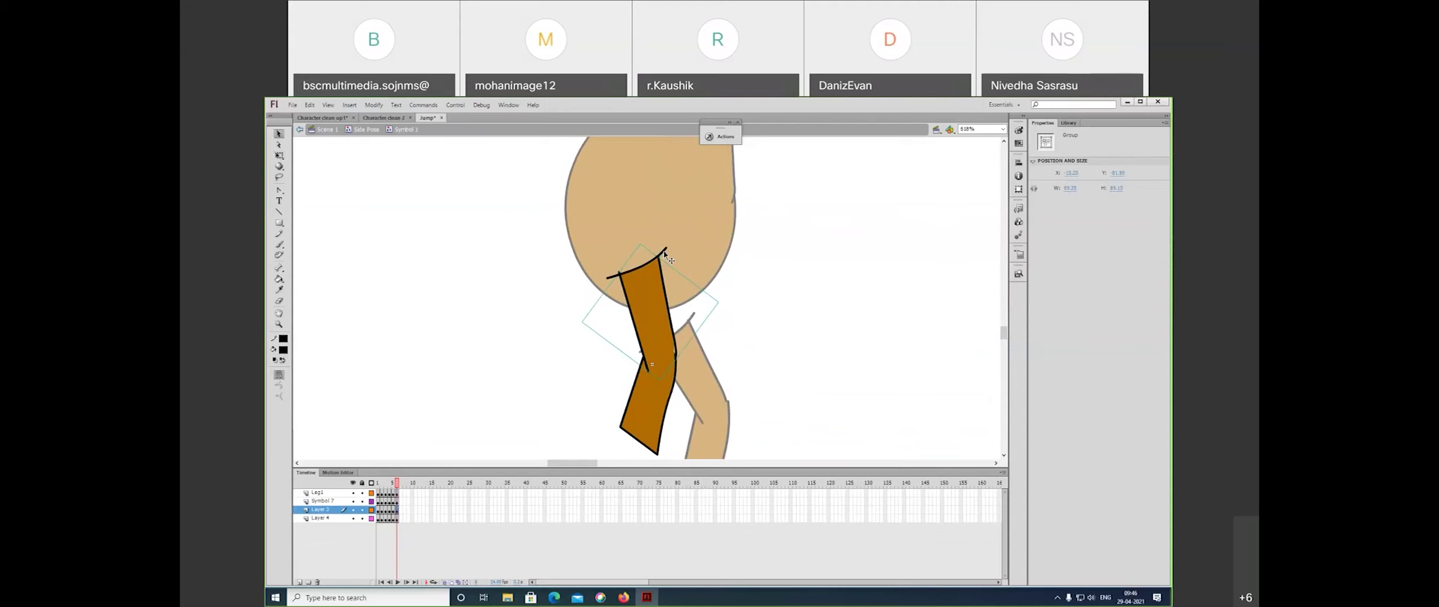
click(666, 257)
key(q)
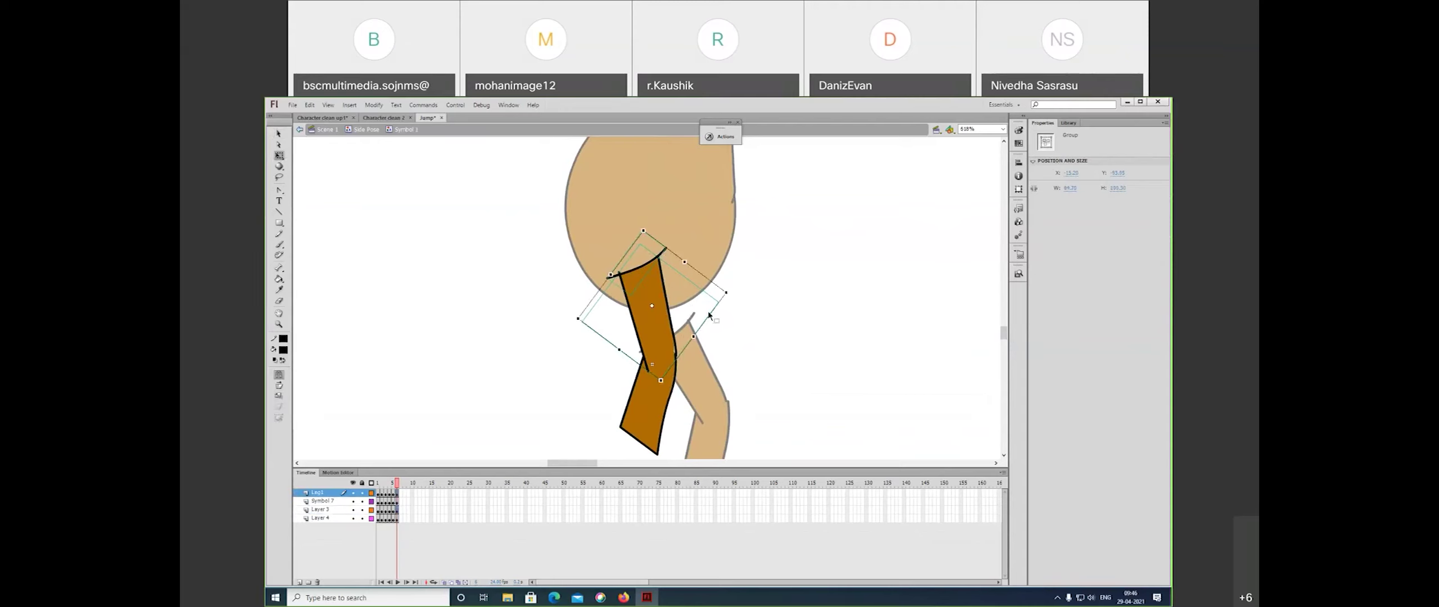
drag(736, 289, 728, 316)
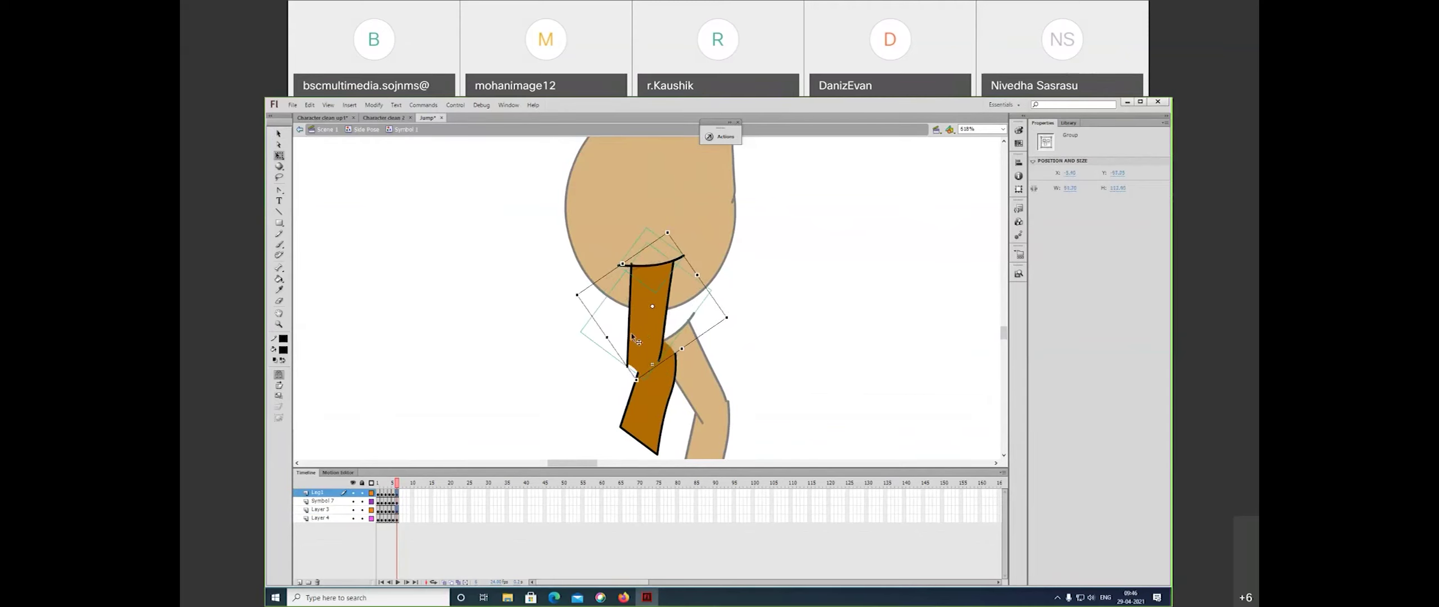
- Move the left thigh down over the top of the shin and skew it slightly straighter
drag(631, 344, 635, 349)
click(735, 317)
click(660, 331)
drag(605, 321, 601, 323)
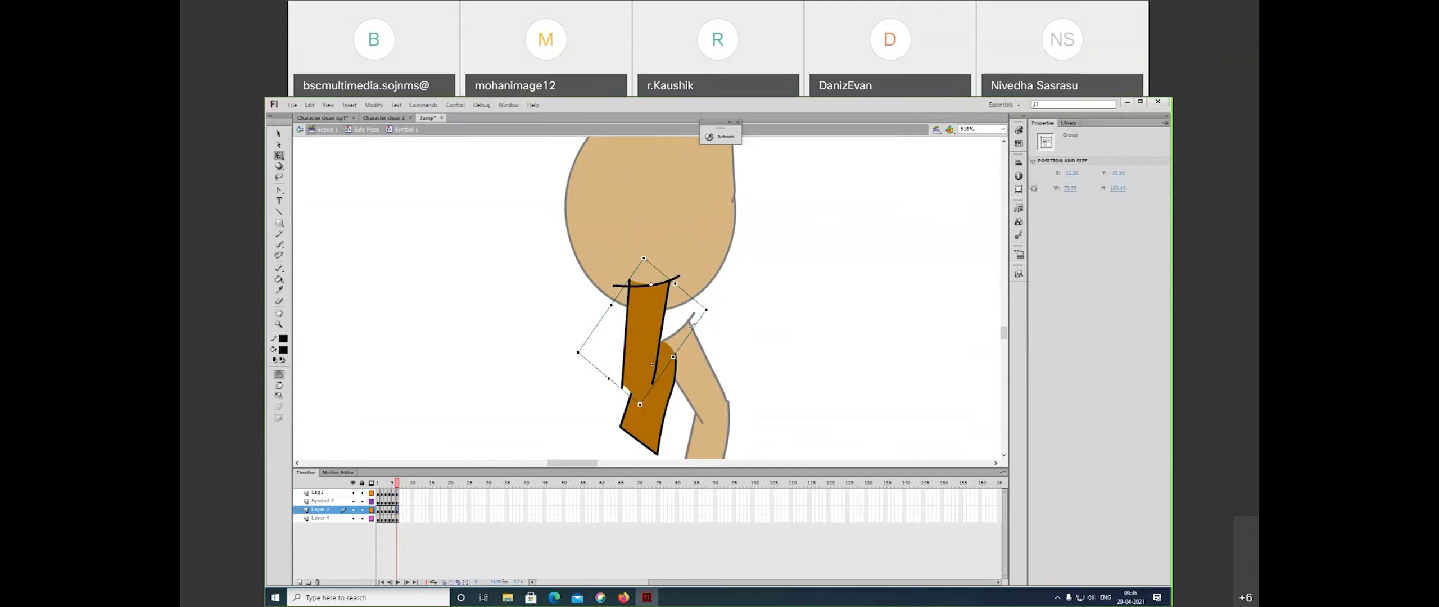
- Rotate the hip curve so it sits level across the top of the left thigh
click(747, 321)
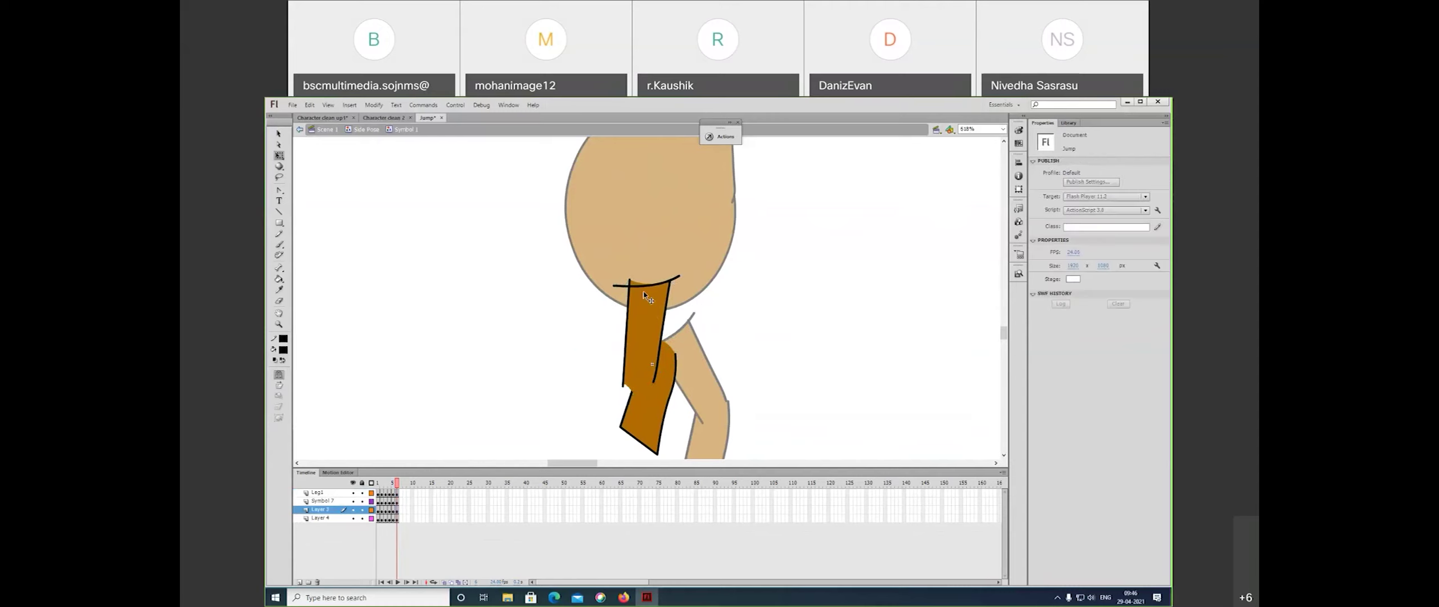
click(625, 279)
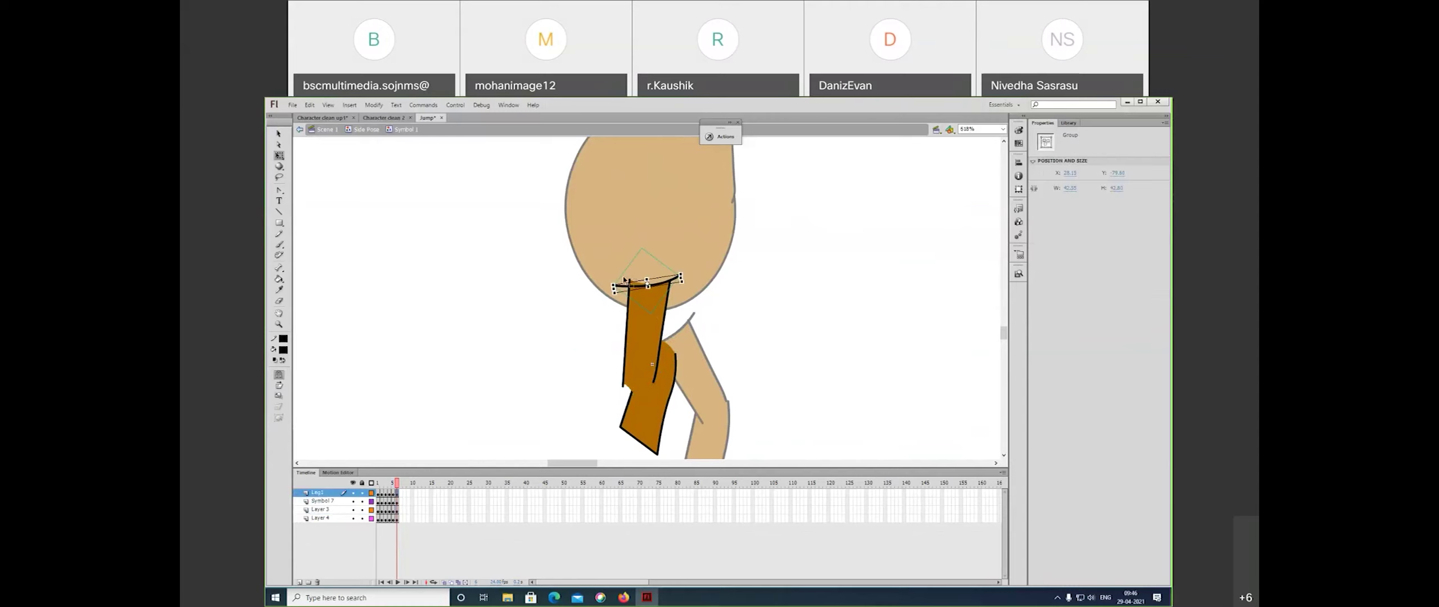
drag(683, 275, 690, 287)
key(ctrl+z)
key(ctrl+y)
key(z)
drag(621, 268, 661, 302)
key(v)
key(q)
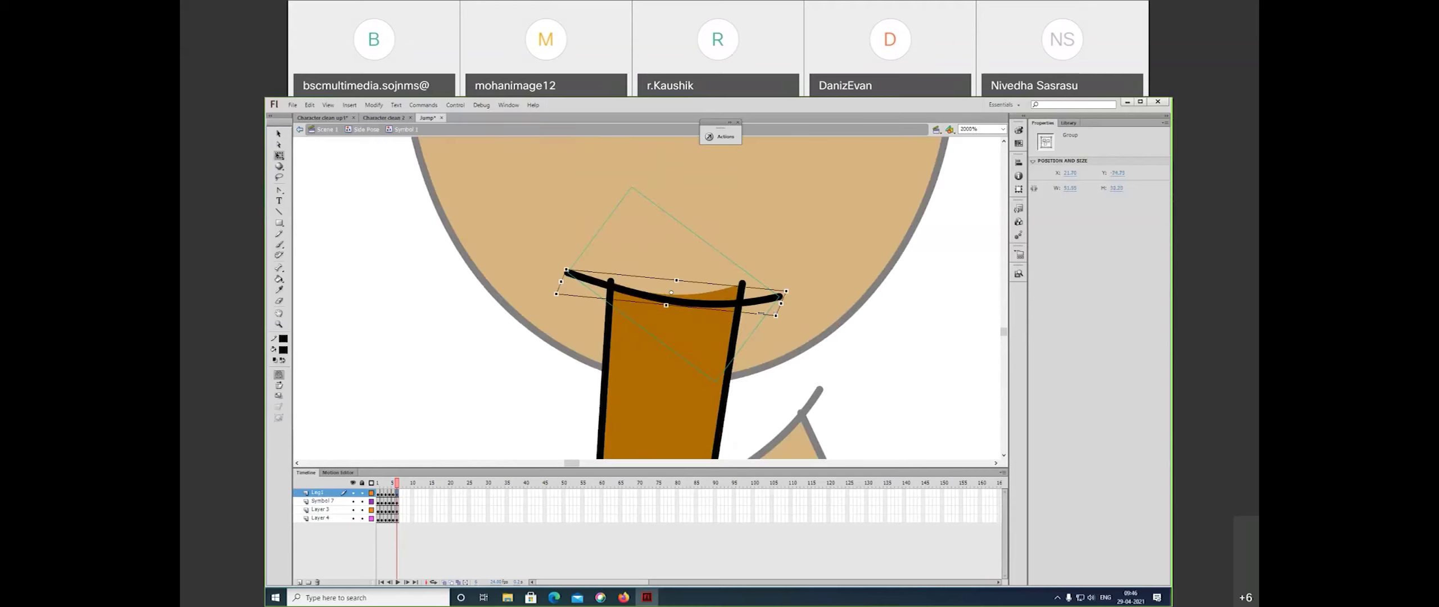
mouse_move(789, 287)
mouse_down()
mouse_move(786, 273)
mouse_move(759, 282)
mouse_move(777, 294)
mouse_up()
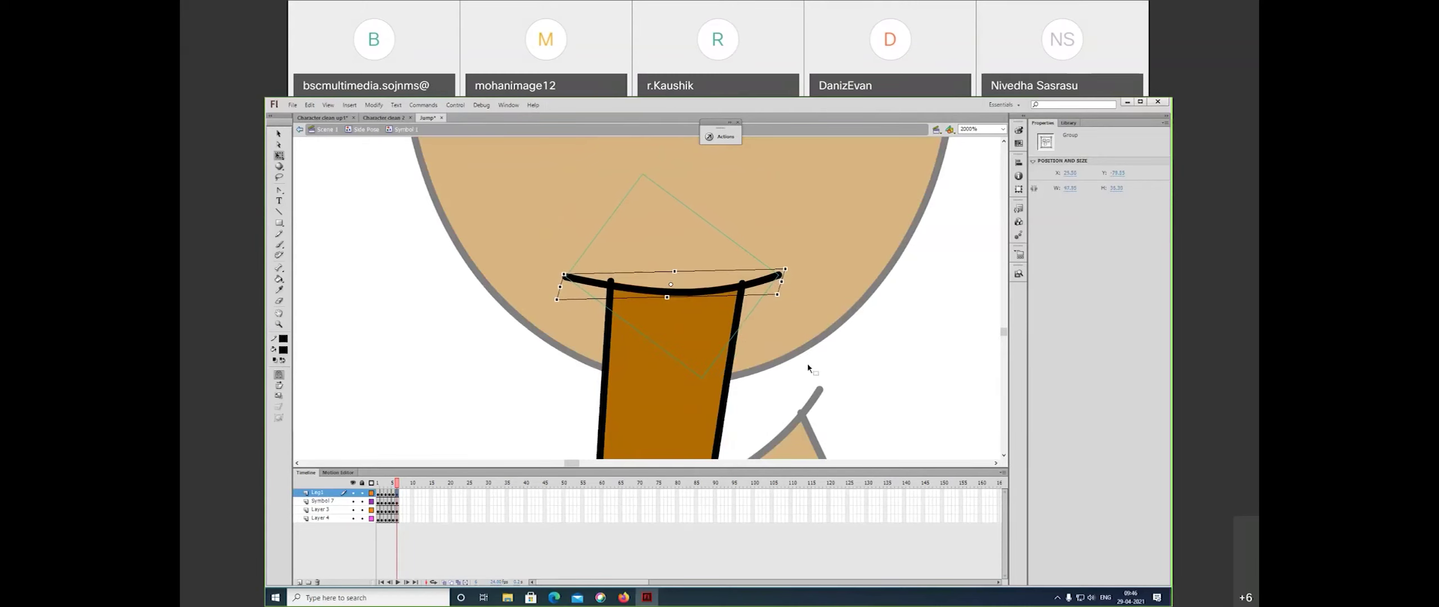
key(v)
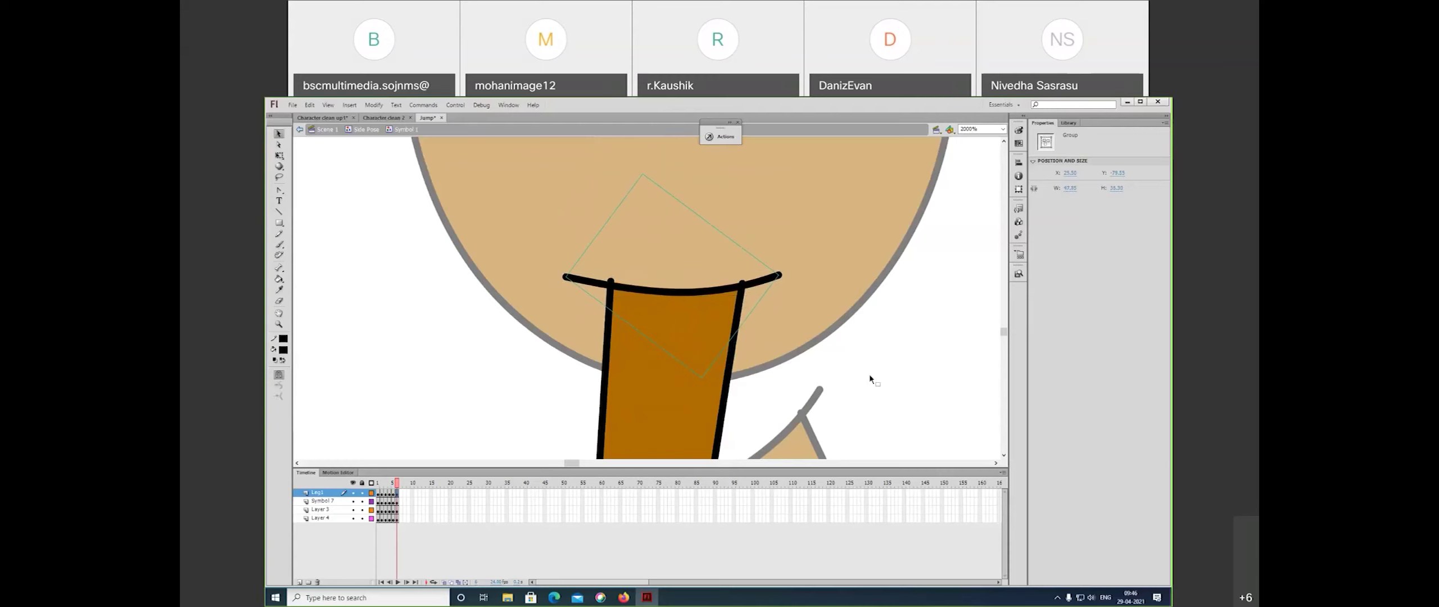
- Check the leg in the full pose, reopen the L_Leg symbol and move the shin to the thigh's lower end
double_click(867, 377)
scroll(844, 291, down, 2)
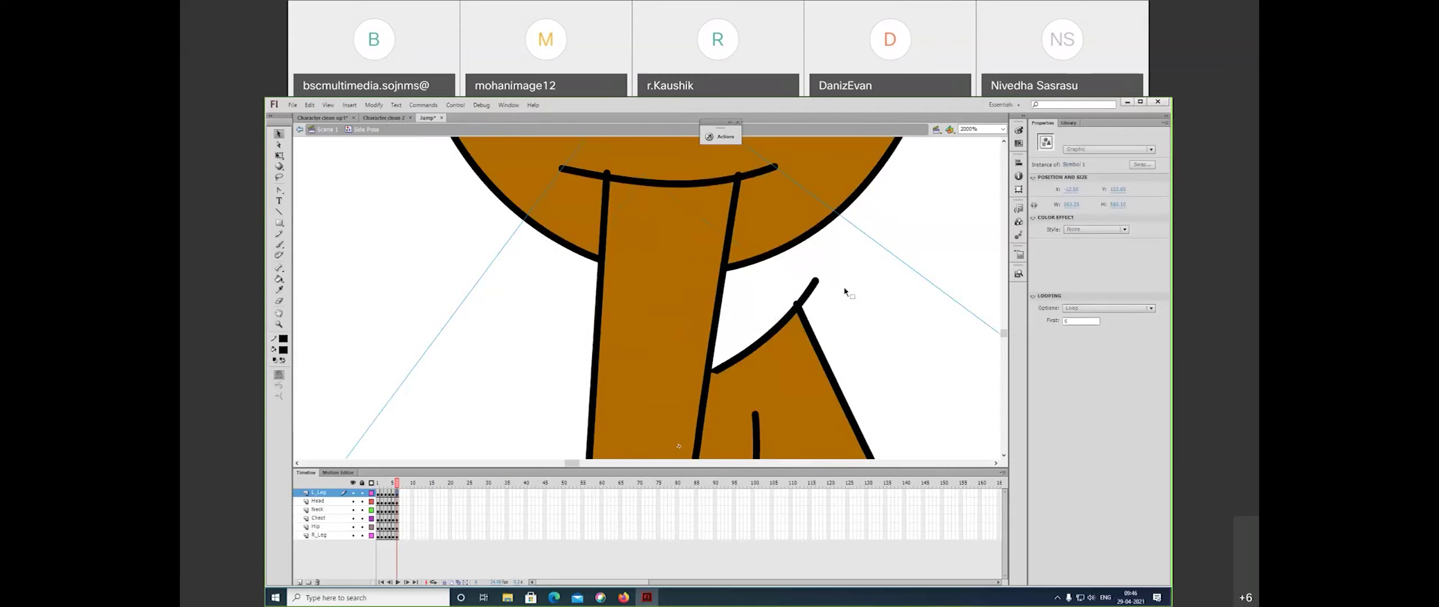
key(ctrl+minus)
drag(830, 400, 866, 257)
drag(689, 326, 656, 366)
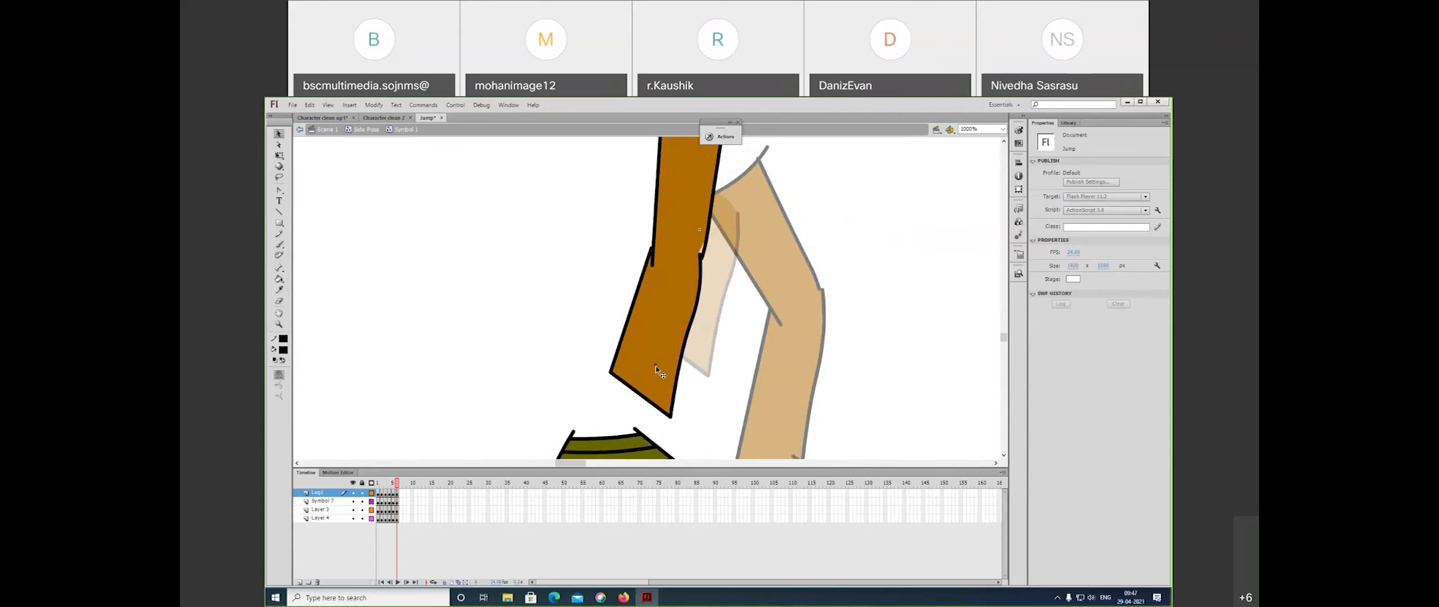
- Rotate the left shin more upright and skew its left edge downward
click(656, 371)
key(q)
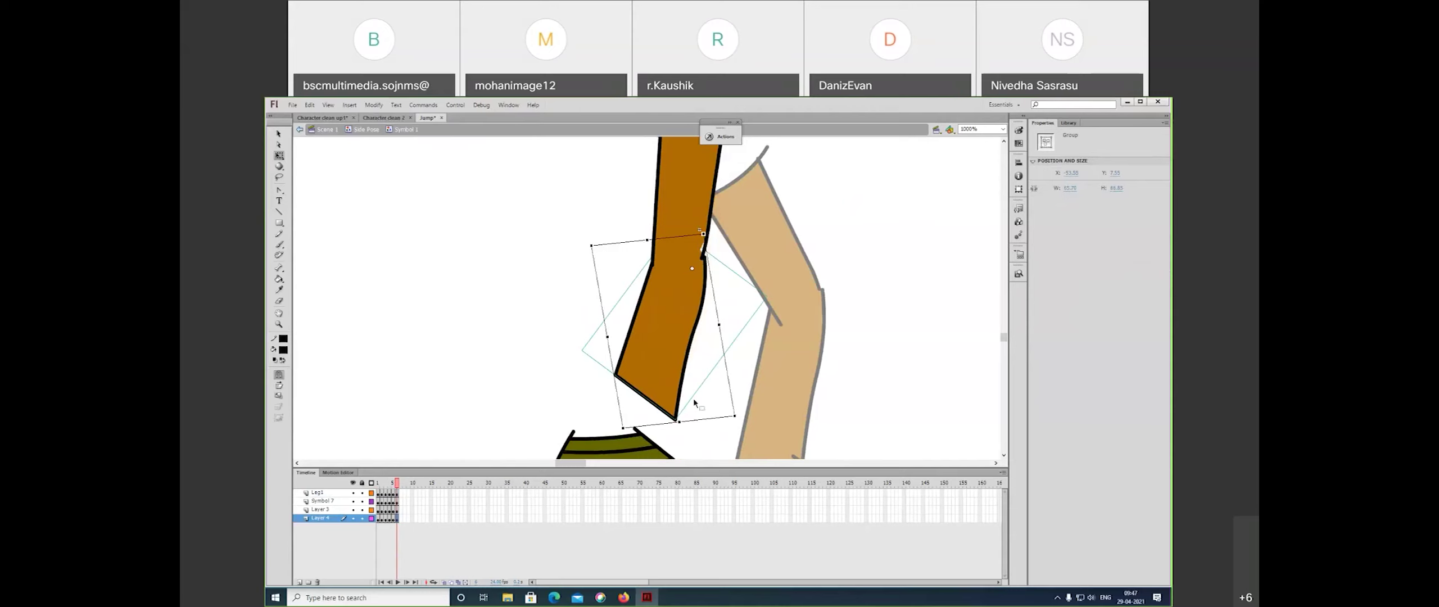
drag(701, 429, 717, 416)
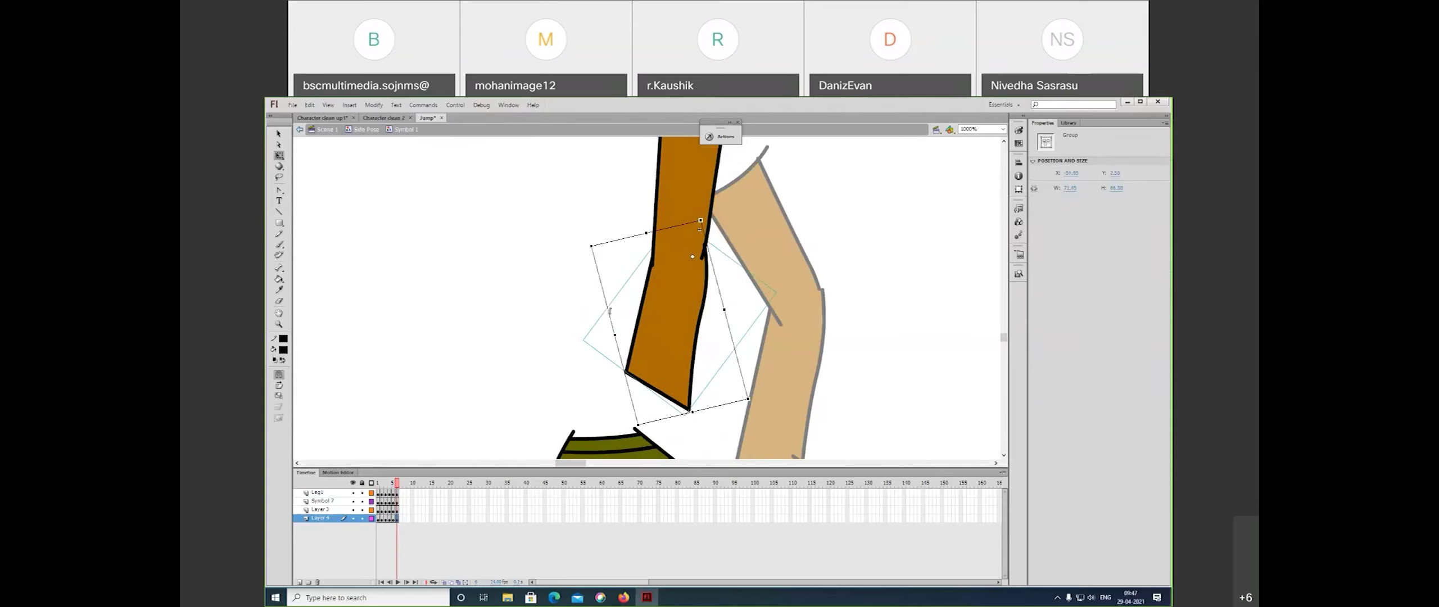
drag(611, 315, 618, 340)
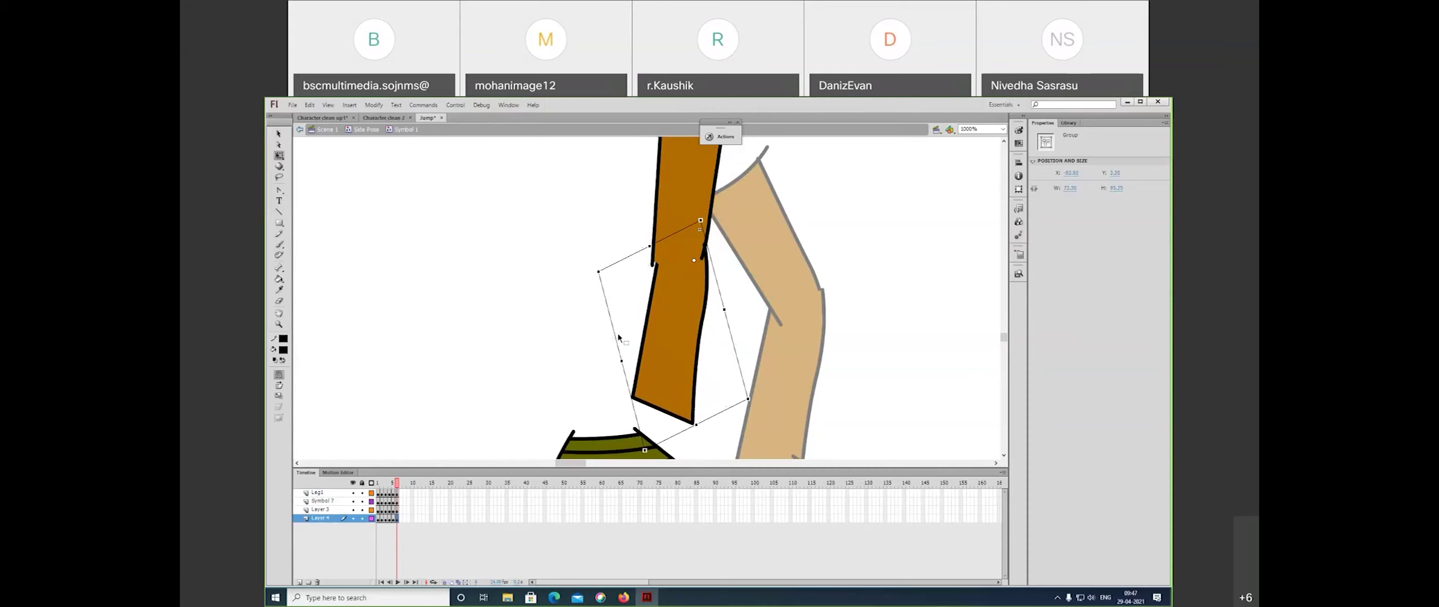
- Nudge the left shin slightly backward so its edges line up with the thigh at the knee
key(v)
key(Left)
key(Left)
key(Left)
key(Left)
key(Left)
key(ctrl+z)
key(ctrl+z)
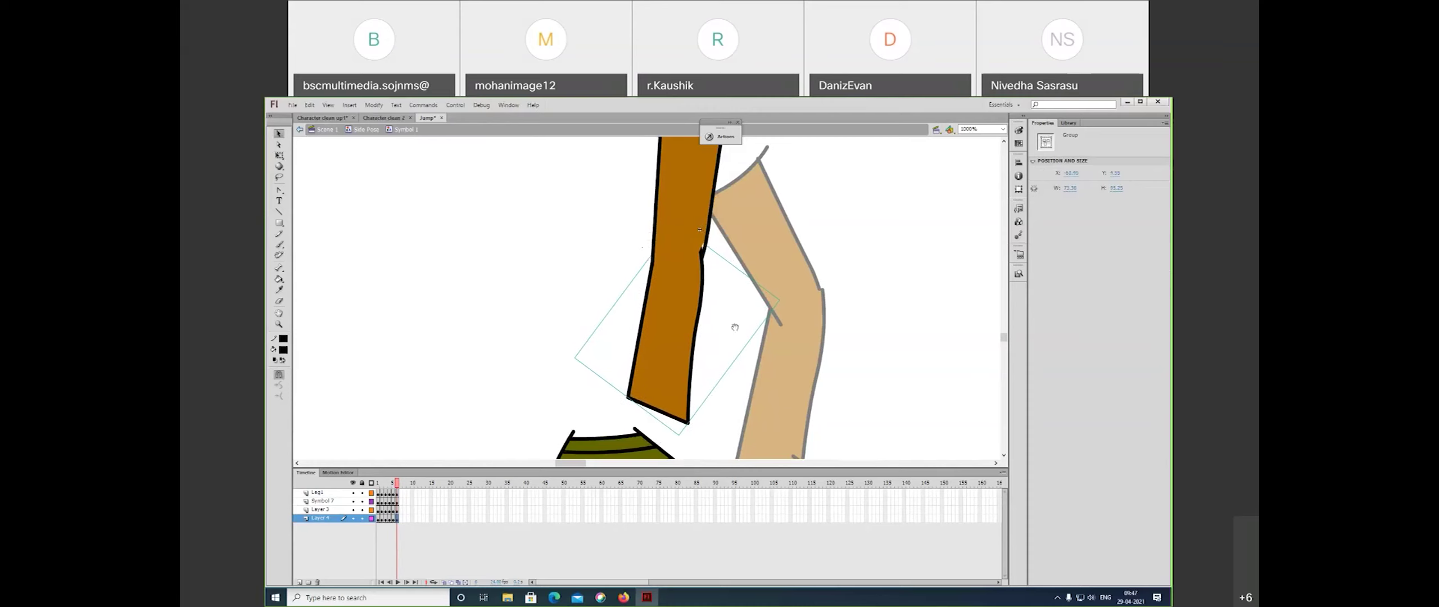
- Stretch the left shin downward toward the shoe and skew its lower end slightly
scroll(735, 327, down, 3)
key(q)
scroll(722, 332, up, 2)
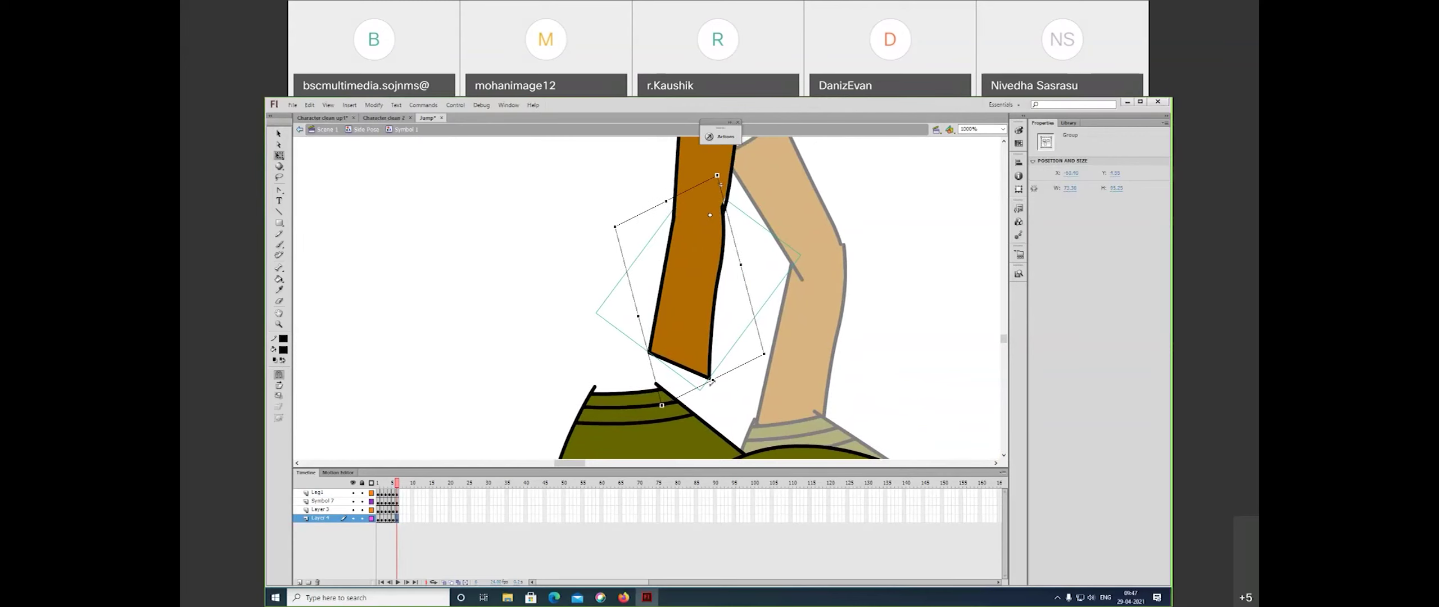
drag(713, 381, 714, 399)
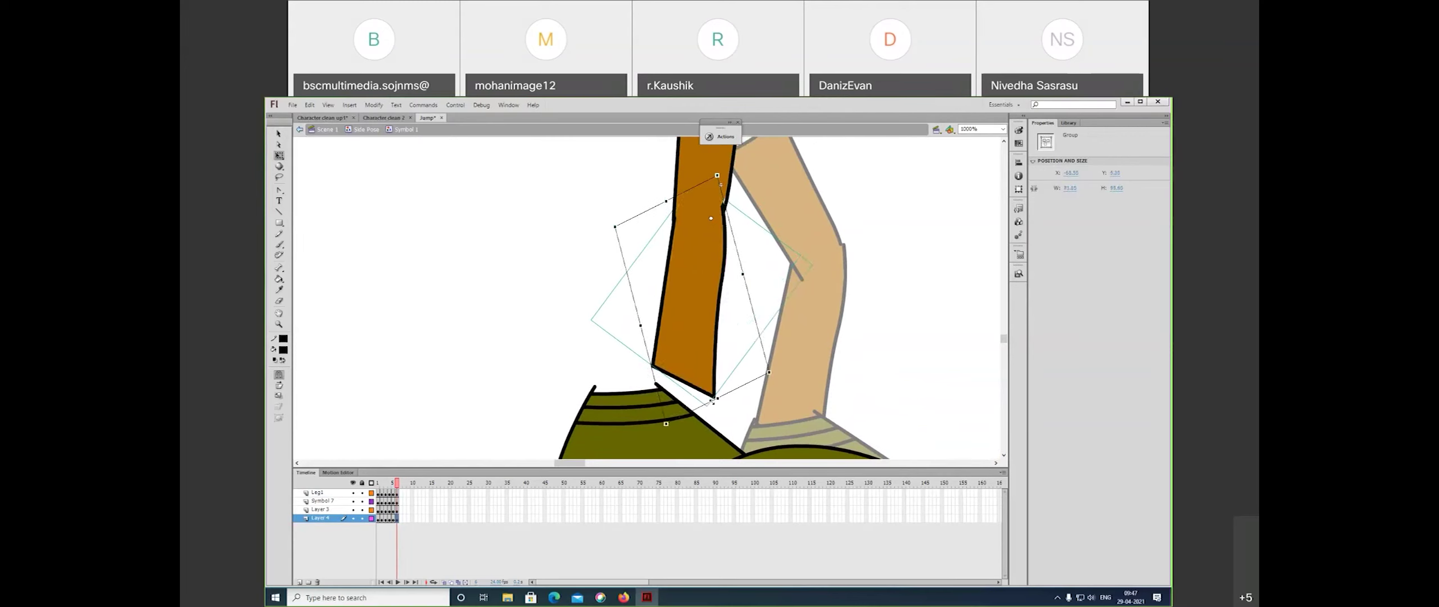
scroll(767, 397, down, 1)
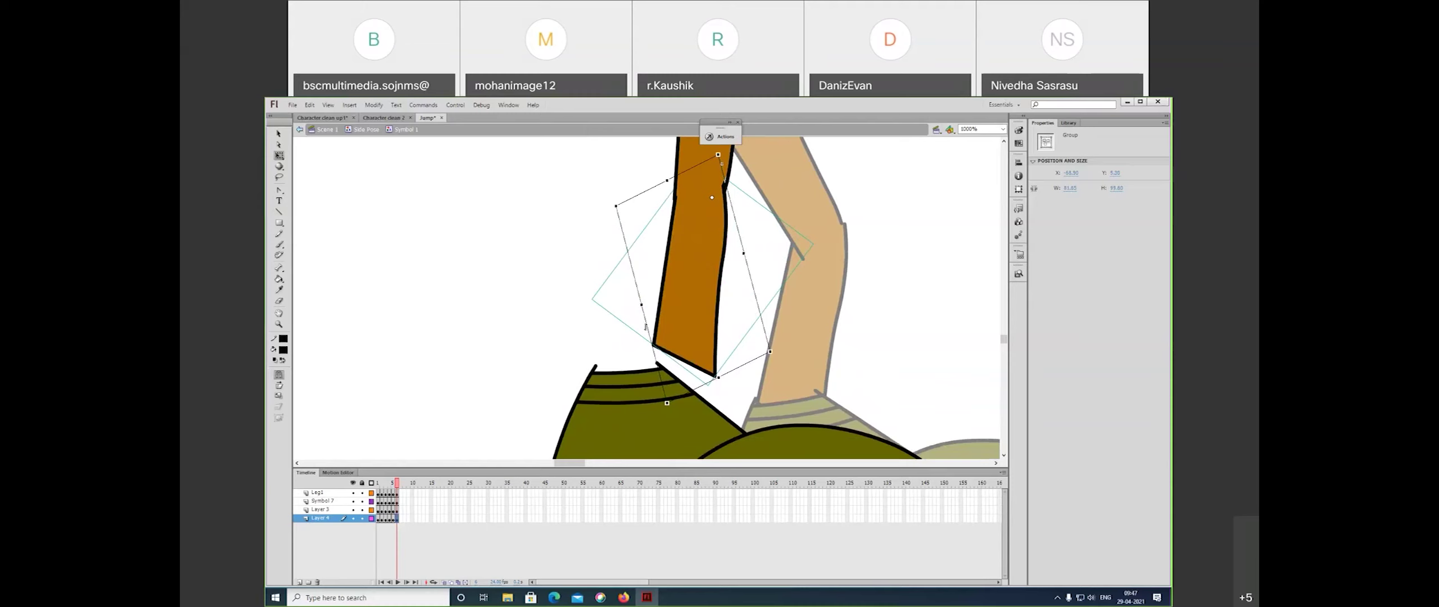
drag(646, 327, 649, 338)
drag(759, 303, 758, 298)
scroll(768, 324, down, 3)
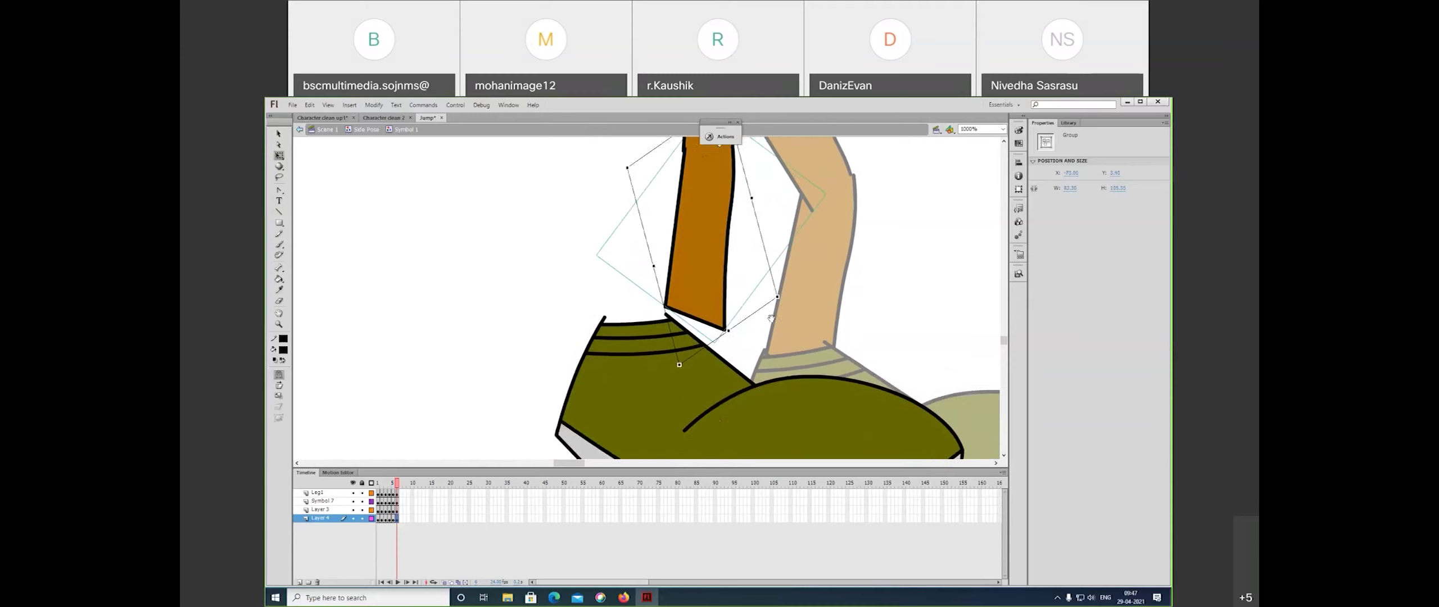
- Reposition the left shoe beneath the shin, comparing its placement along the timeline
click(731, 410)
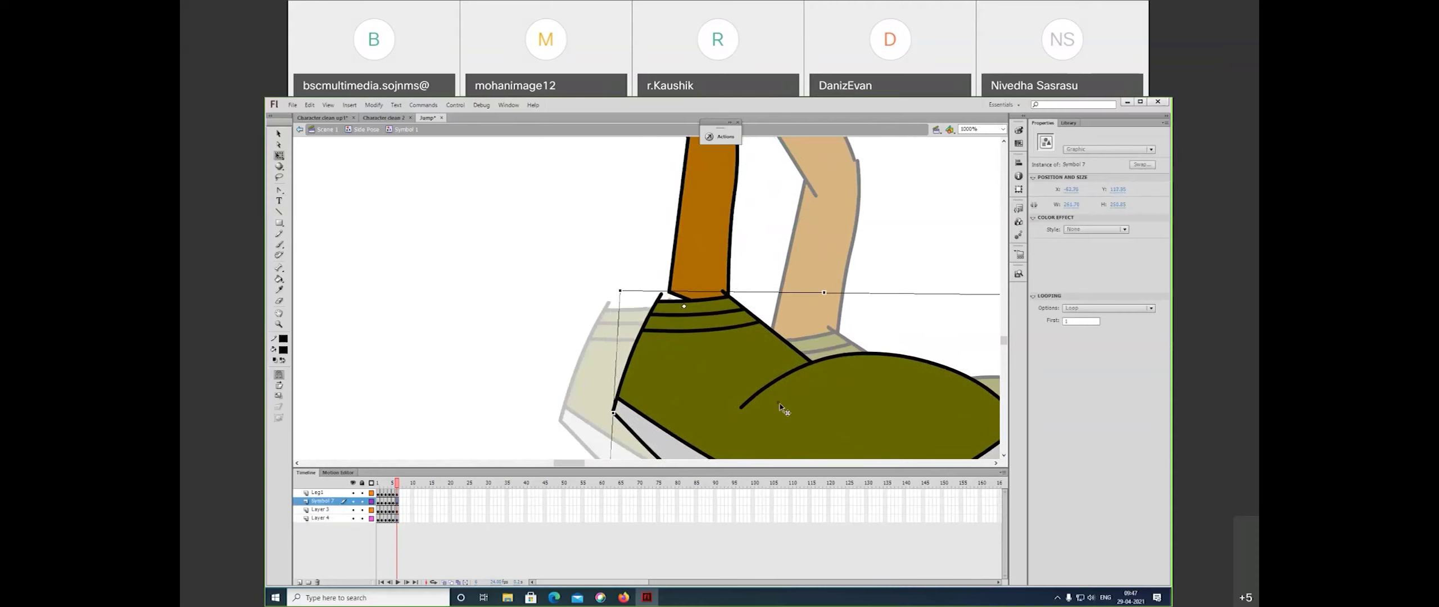
drag(781, 405, 776, 289)
mouse_move(775, 342)
mouse_down()
mouse_move(757, 344)
mouse_move(774, 349)
mouse_up()
click(398, 490)
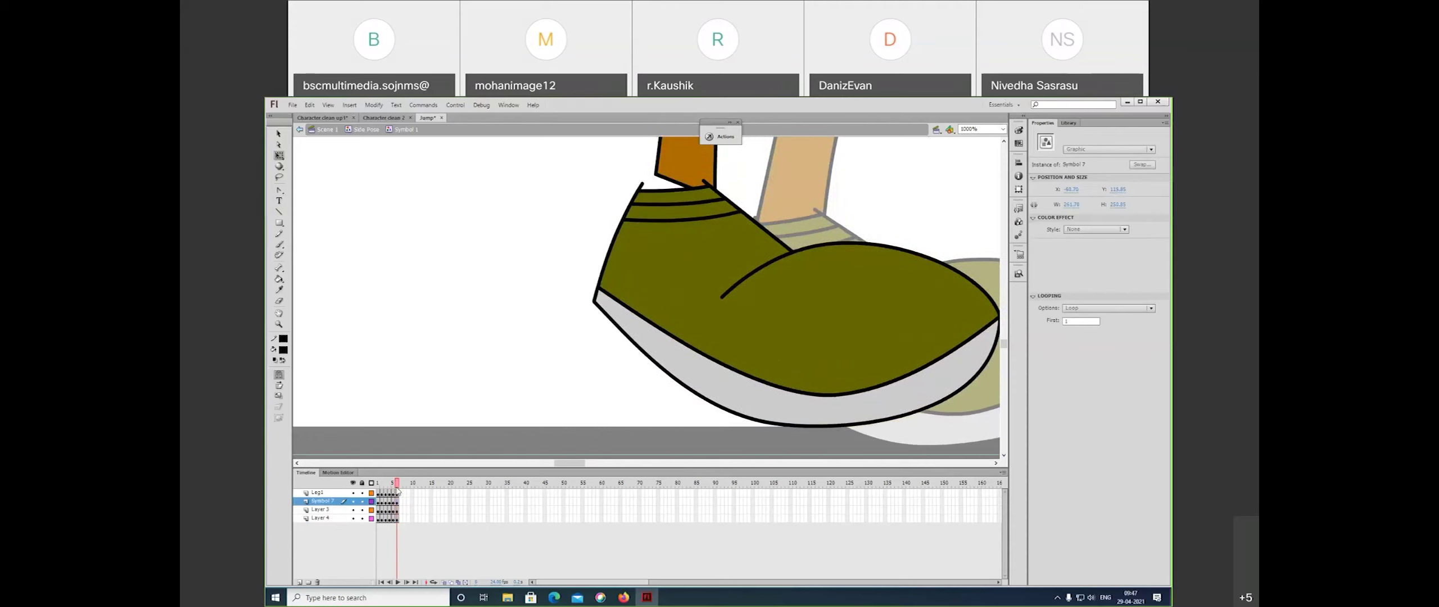
drag(395, 489, 398, 490)
drag(829, 385, 793, 388)
scroll(793, 388, up, 4)
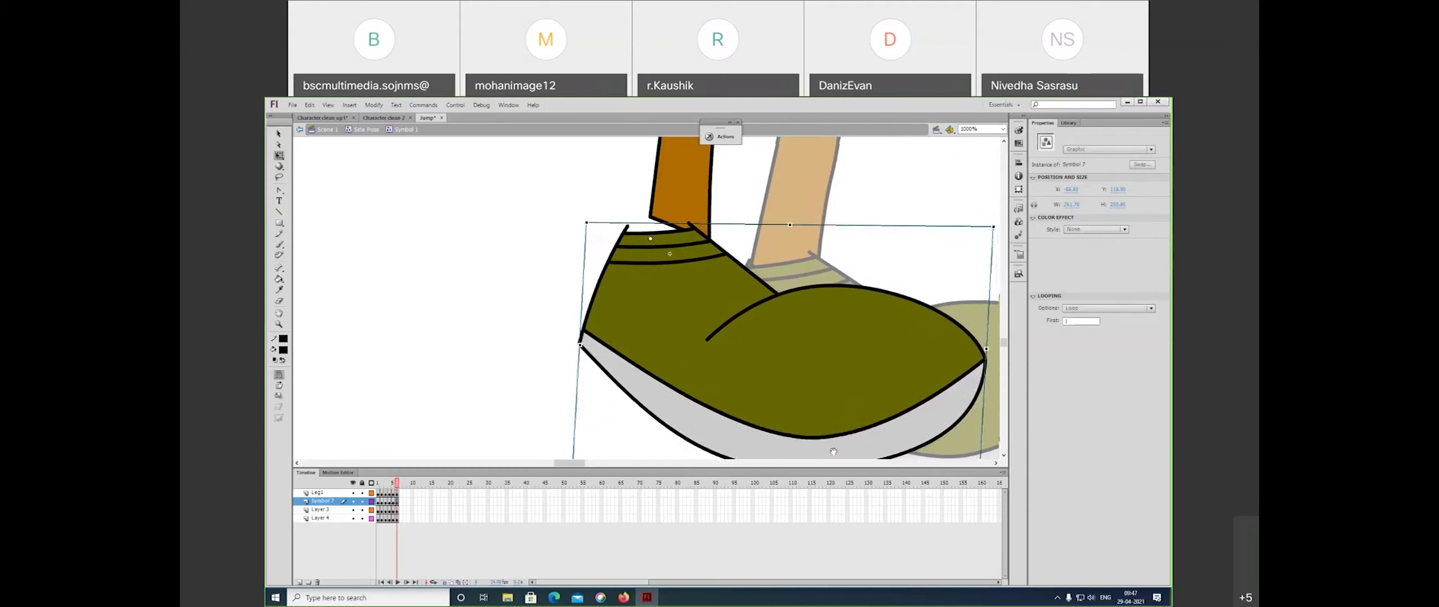
- Skew the left shin backward so its lower end meets the shoe's collar
click(703, 287)
scroll(763, 363, up, 3)
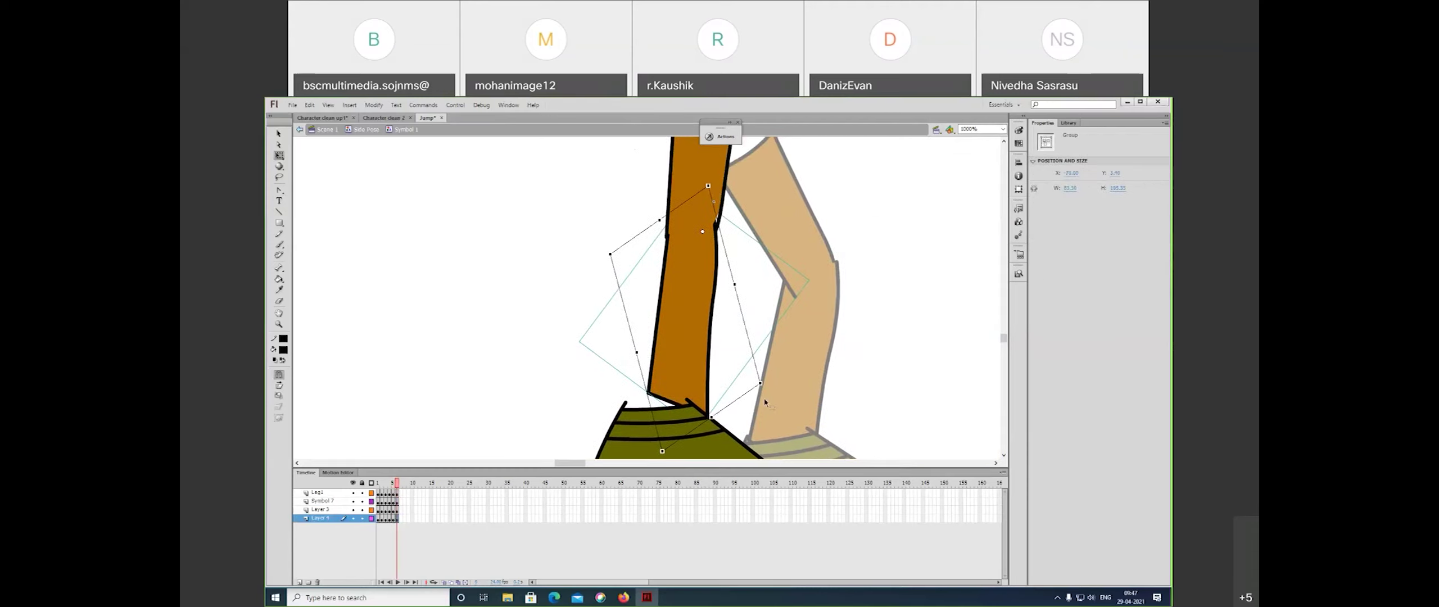
key(ctrl+minus)
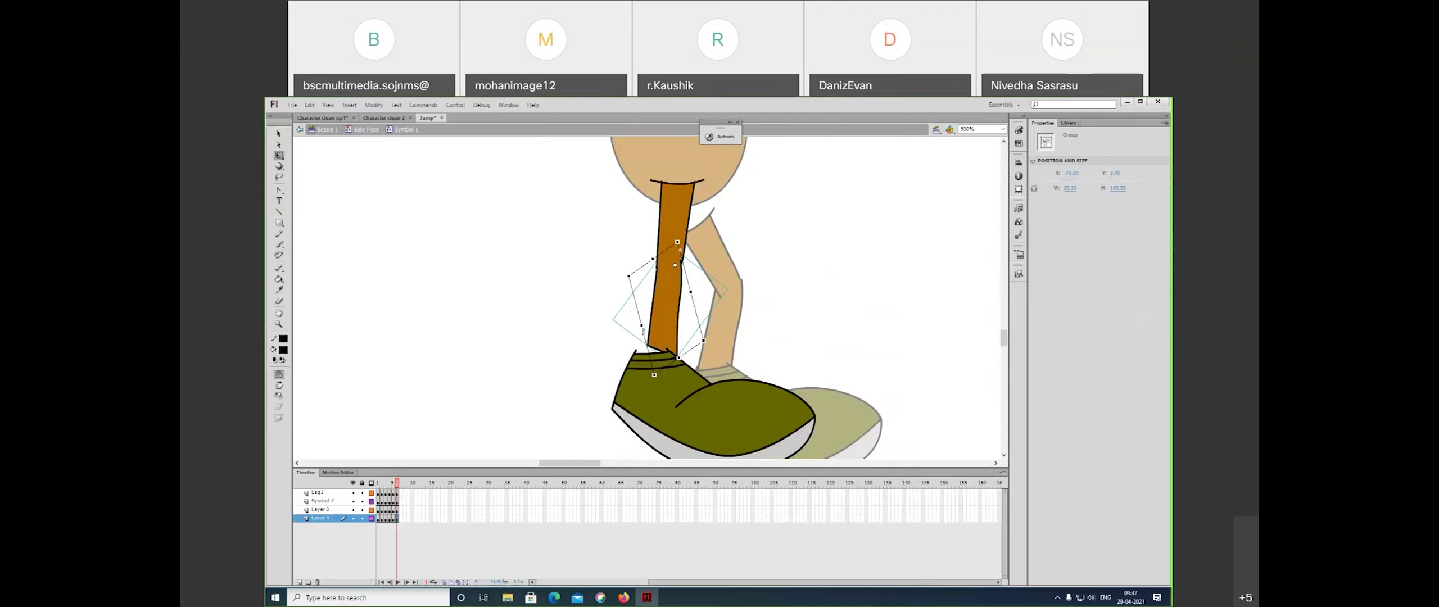
drag(697, 353, 633, 328)
- Save the document, tilt the left shoe slightly toe-down and move it up against the shin's end
click(657, 386)
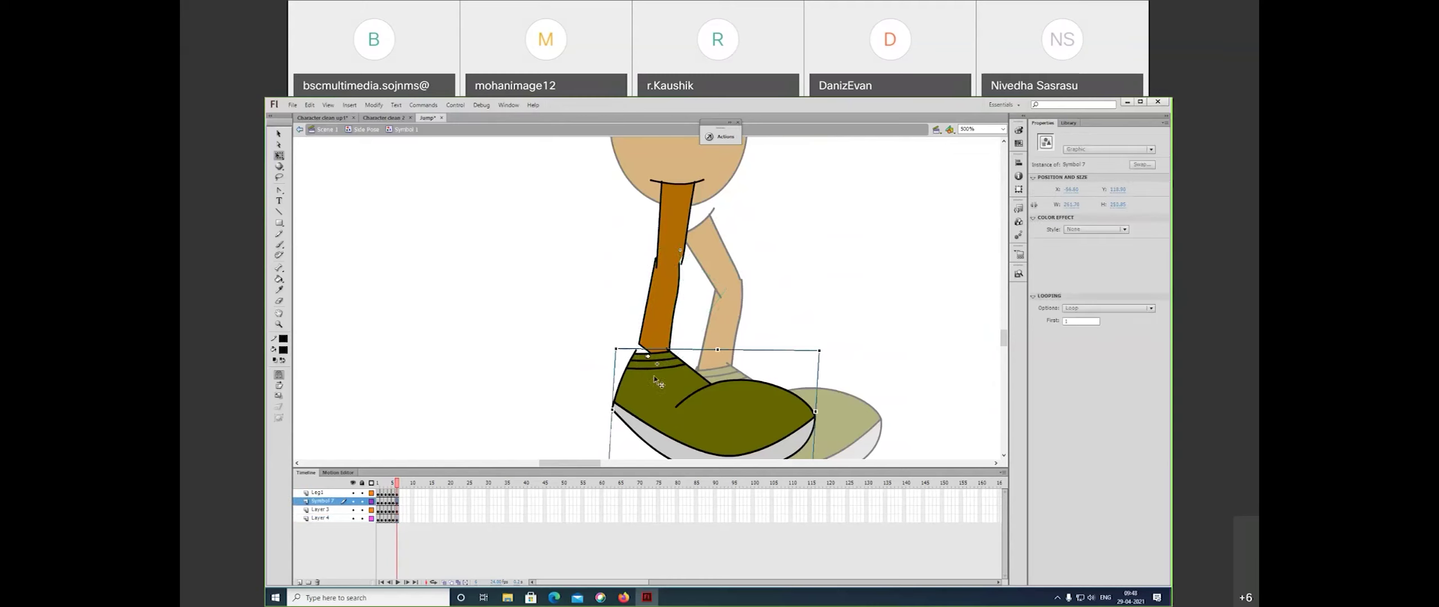
scroll(712, 393, down, 3)
key(ctrl+s)
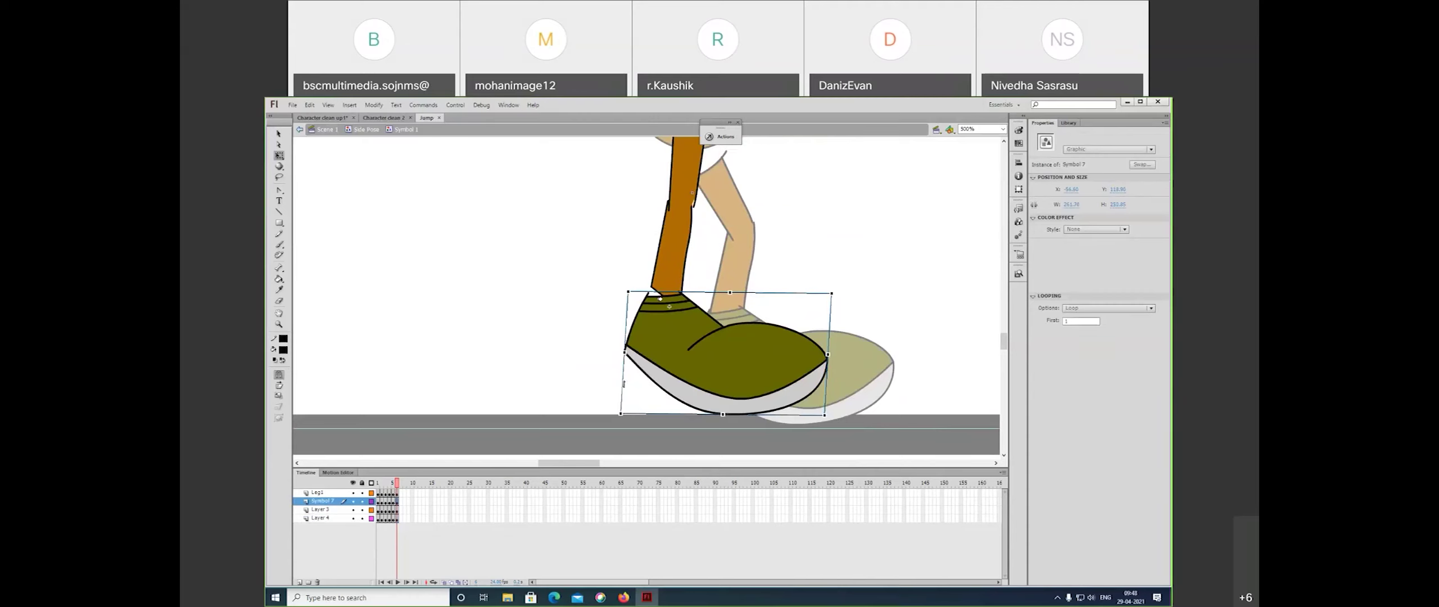
drag(623, 384, 624, 381)
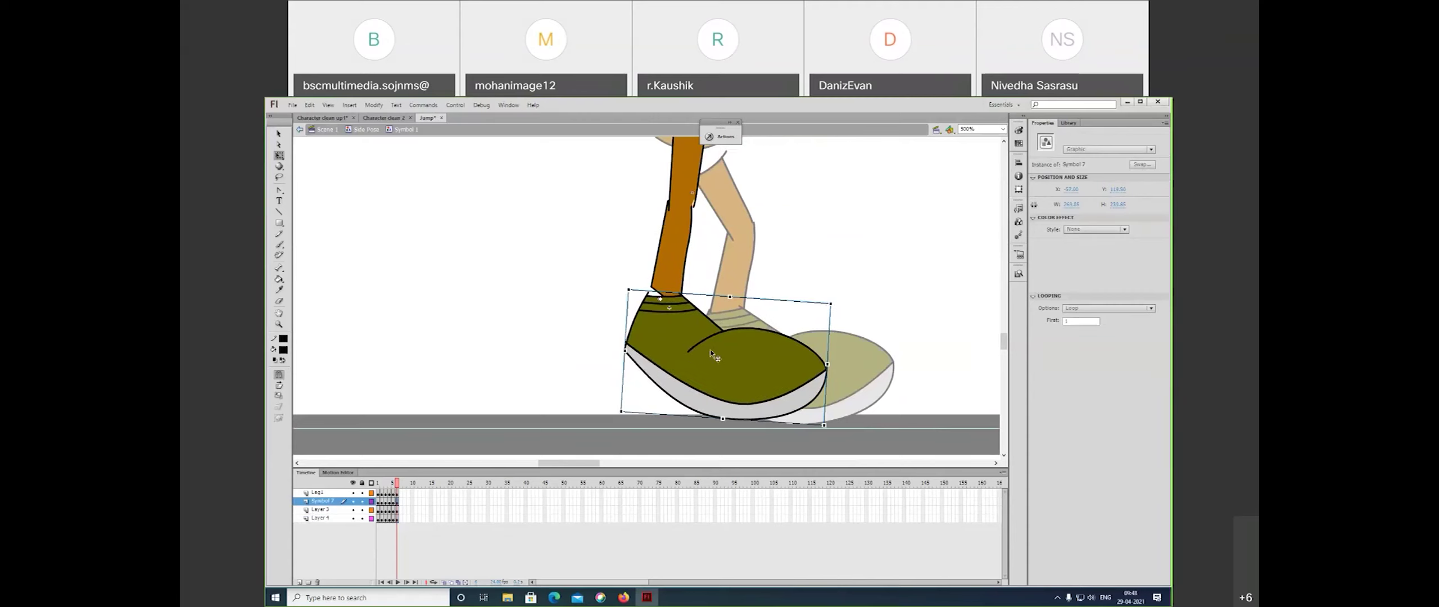
drag(710, 350, 730, 352)
key(Left)
key(Left)
key(Left)
key(Left)
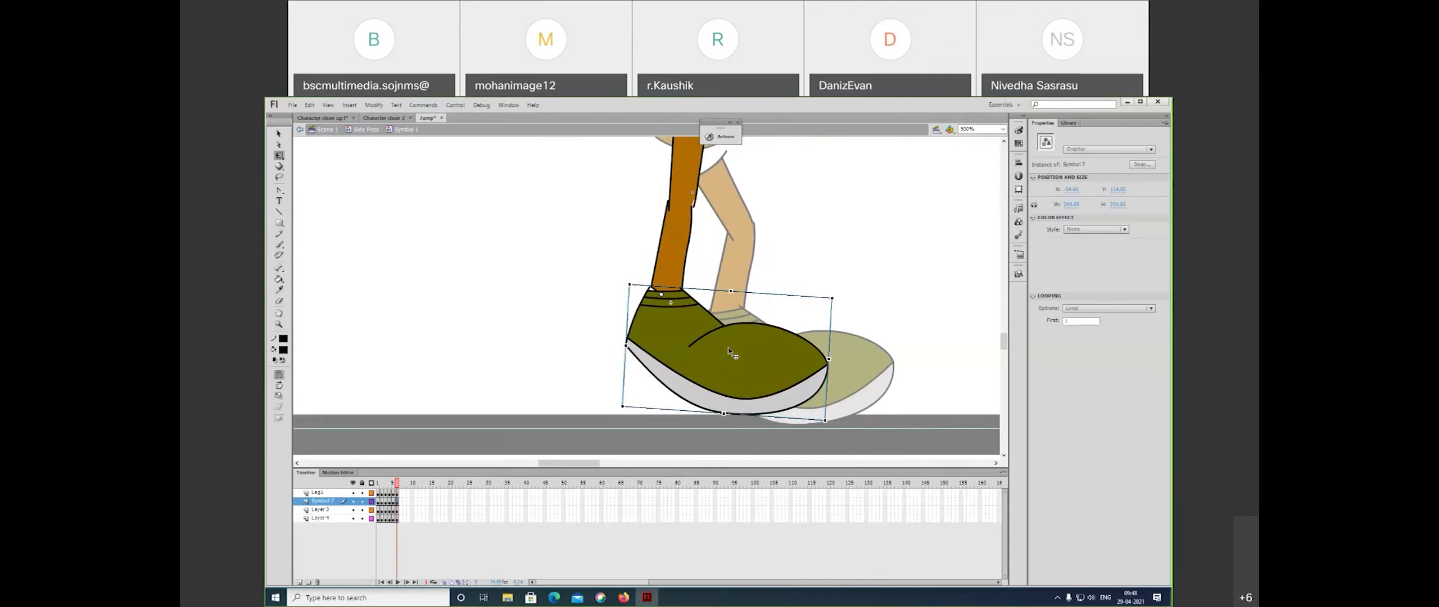
- Skew the left thigh slightly to align with the shin at the knee and return to the full pose
click(680, 236)
scroll(683, 238, up, 2)
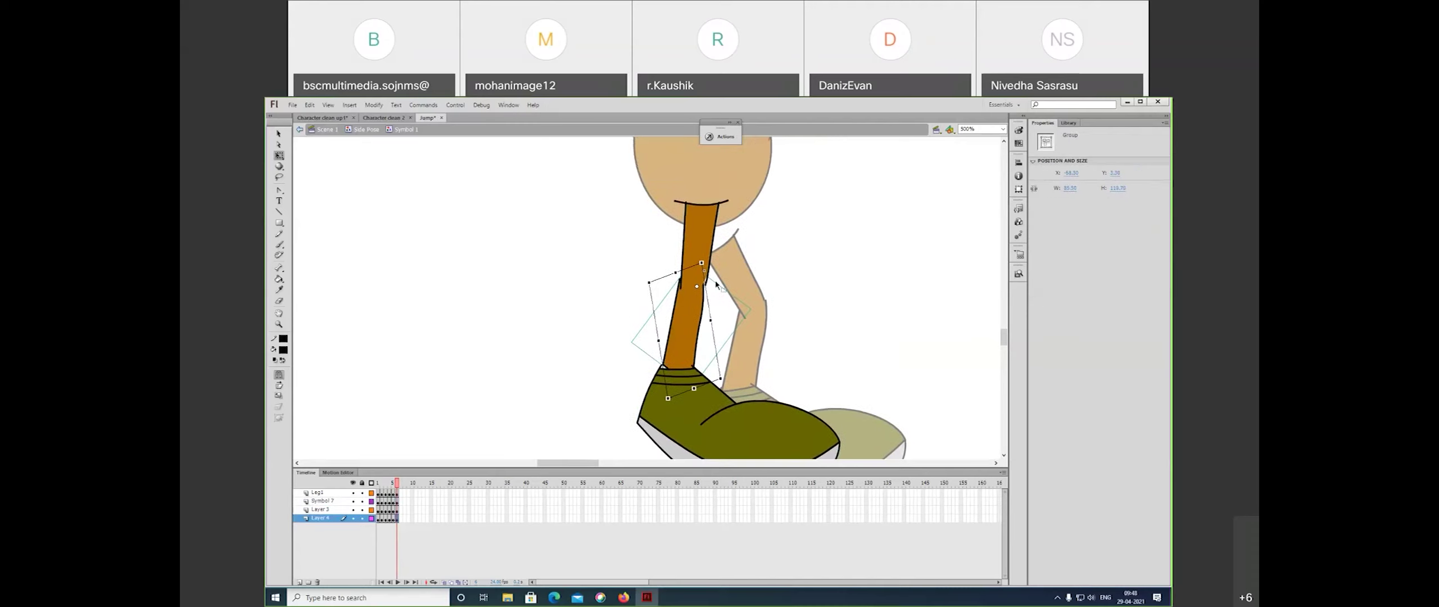
click(696, 242)
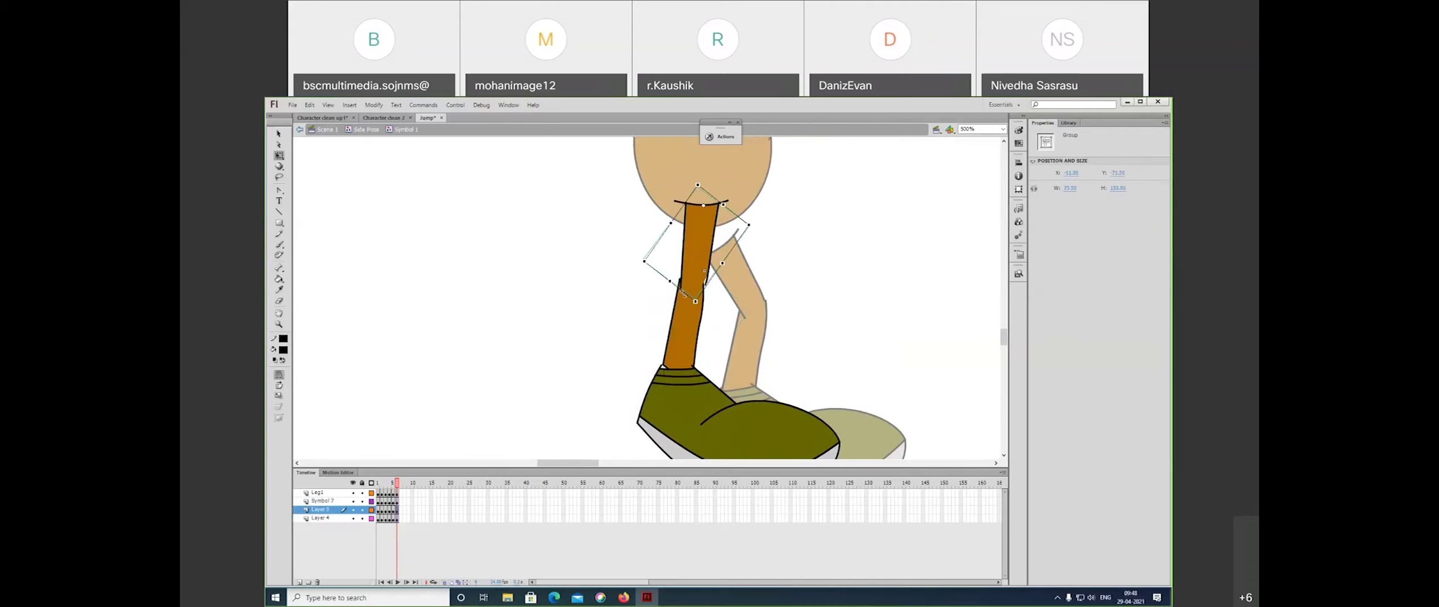
drag(682, 293, 679, 292)
click(819, 286)
drag(808, 286, 554, 168)
double_click(818, 283)
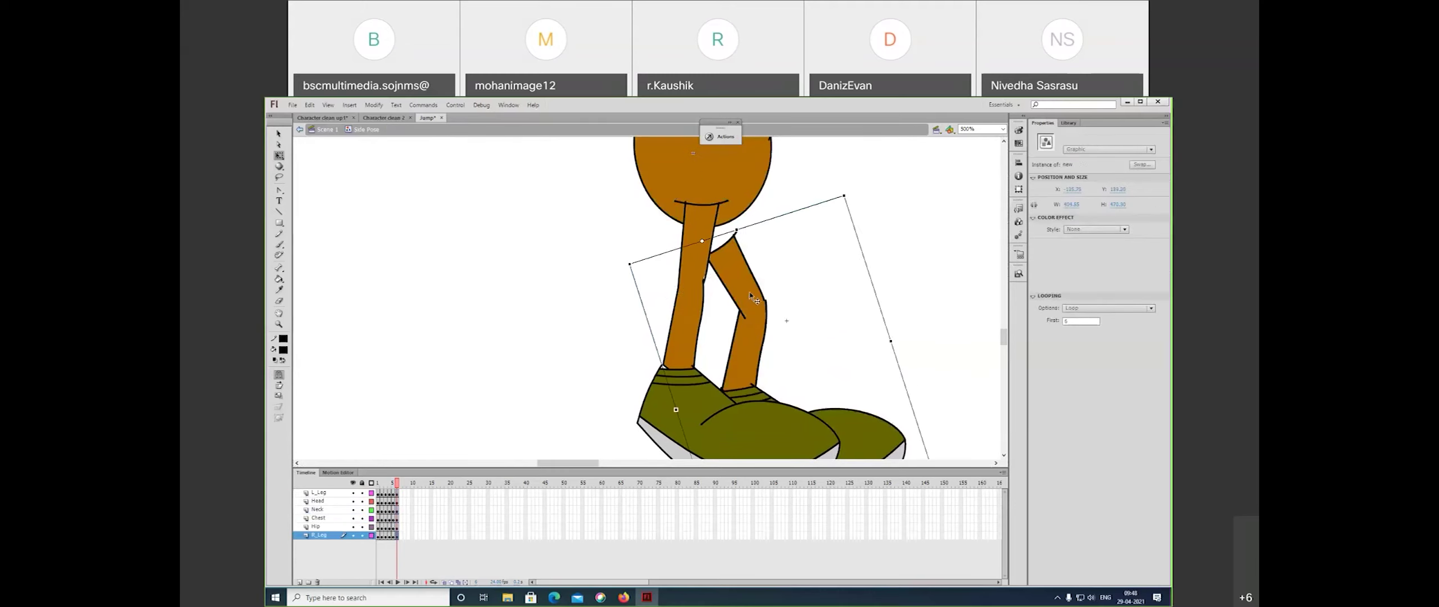
- Move the right leg up and back so its upper end tucks in behind the hip
drag(845, 295, 837, 328)
drag(739, 309, 733, 283)
drag(803, 305, 793, 254)
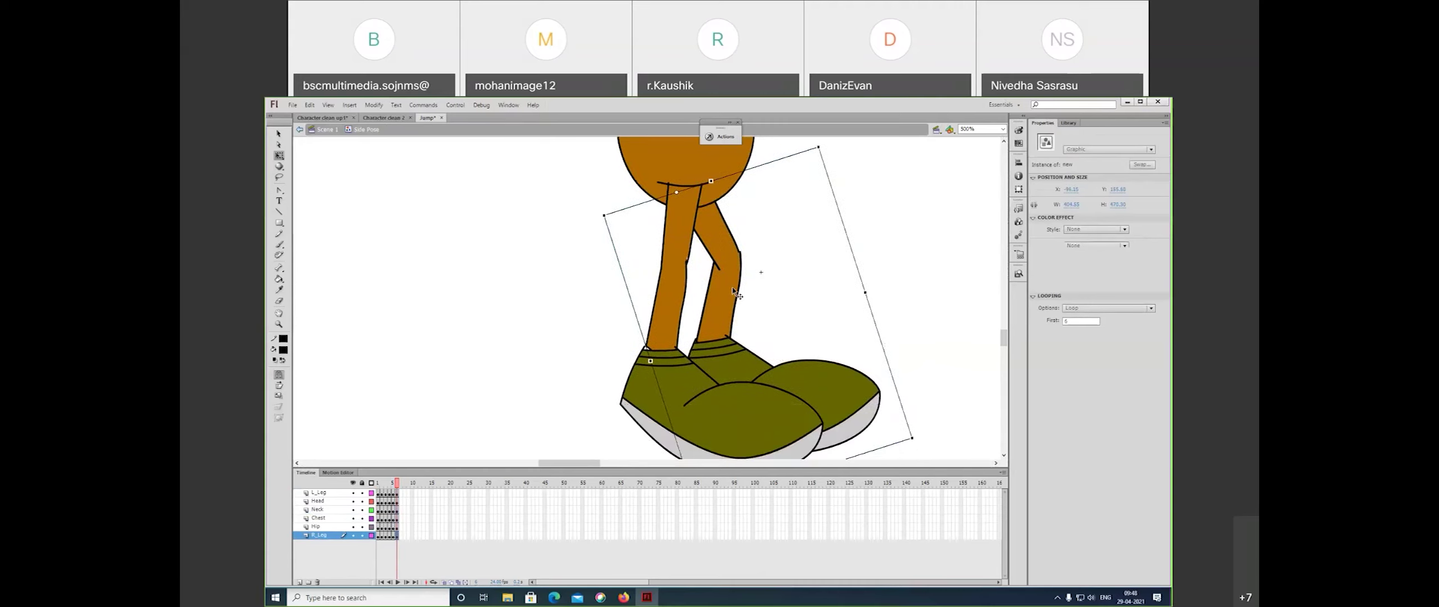
- Open the right leg for editing and rotate its thigh to hang almost straight down from the hip
double_click(726, 303)
key(z)
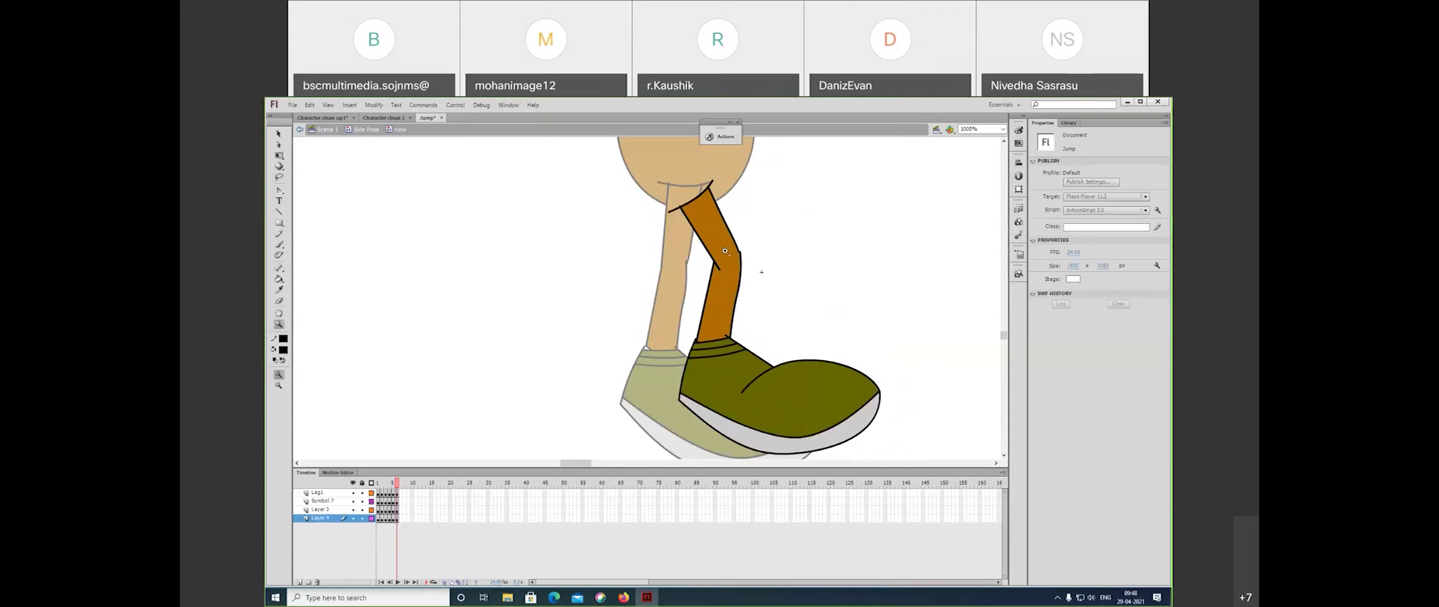
click(722, 243)
drag(722, 244, 767, 299)
key(v)
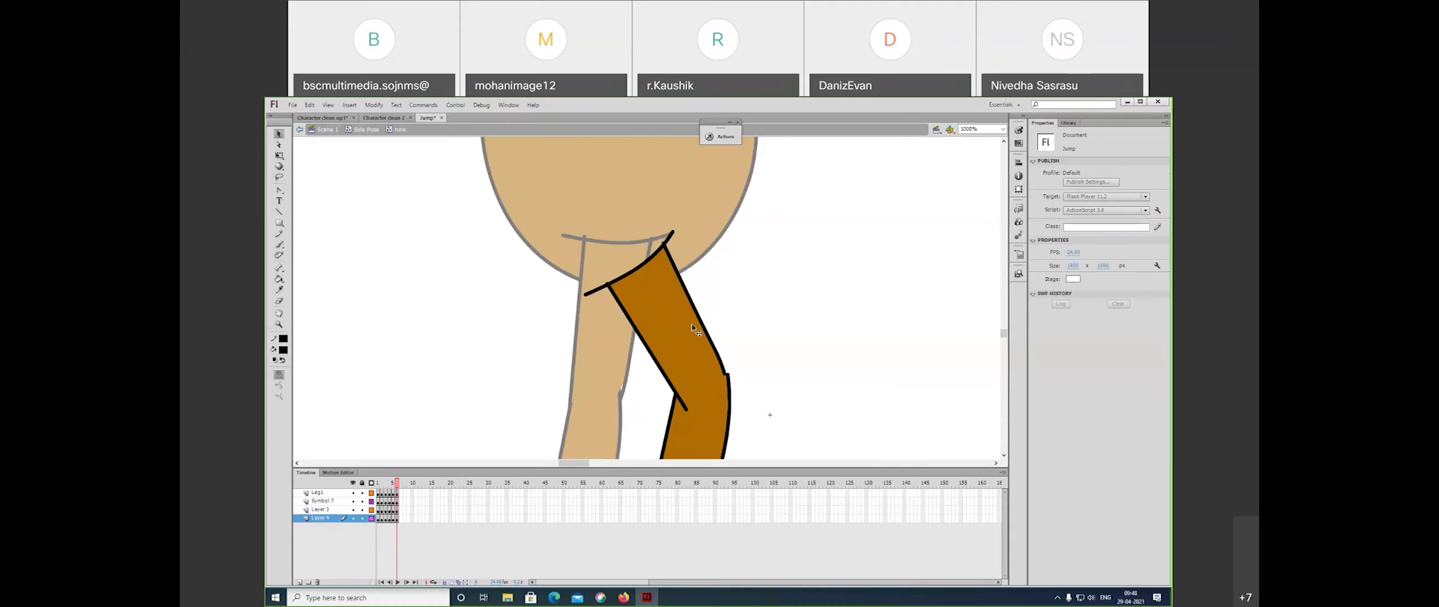
click(692, 329)
key(q)
drag(732, 409, 671, 212)
- Rotate the right shin into line beneath the thigh's lower end and stretch it slightly downward
click(715, 332)
drag(786, 348, 772, 292)
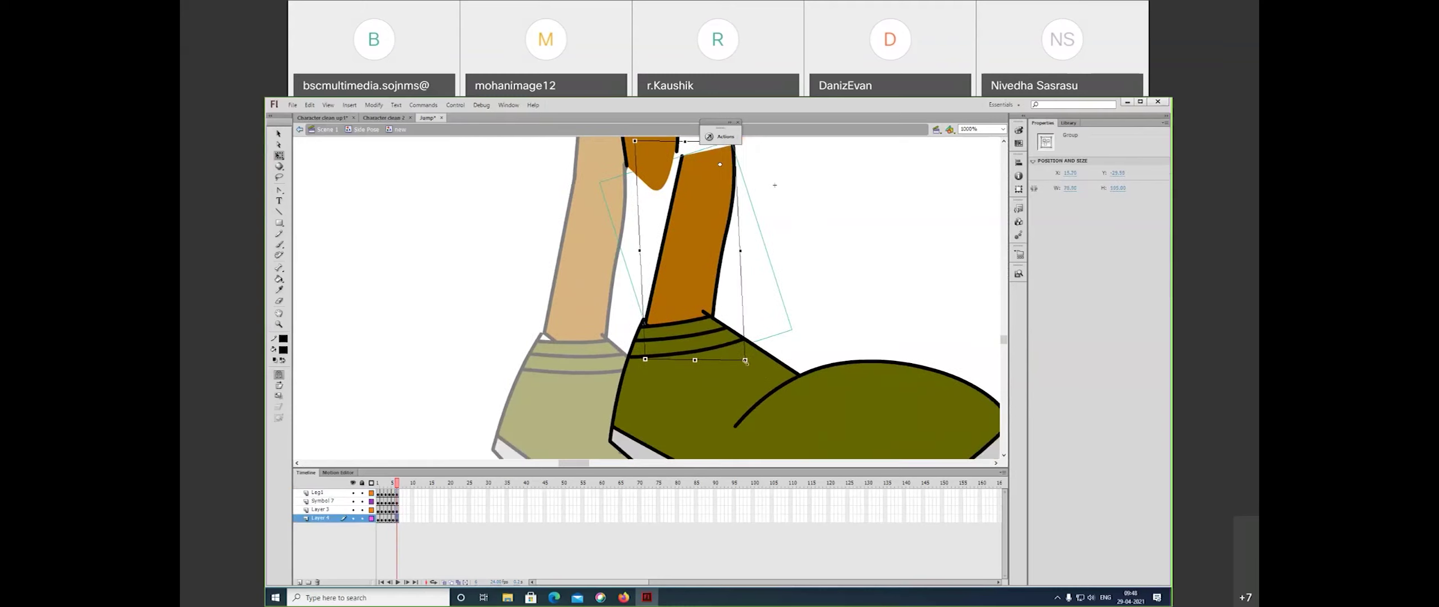
drag(749, 365, 727, 351)
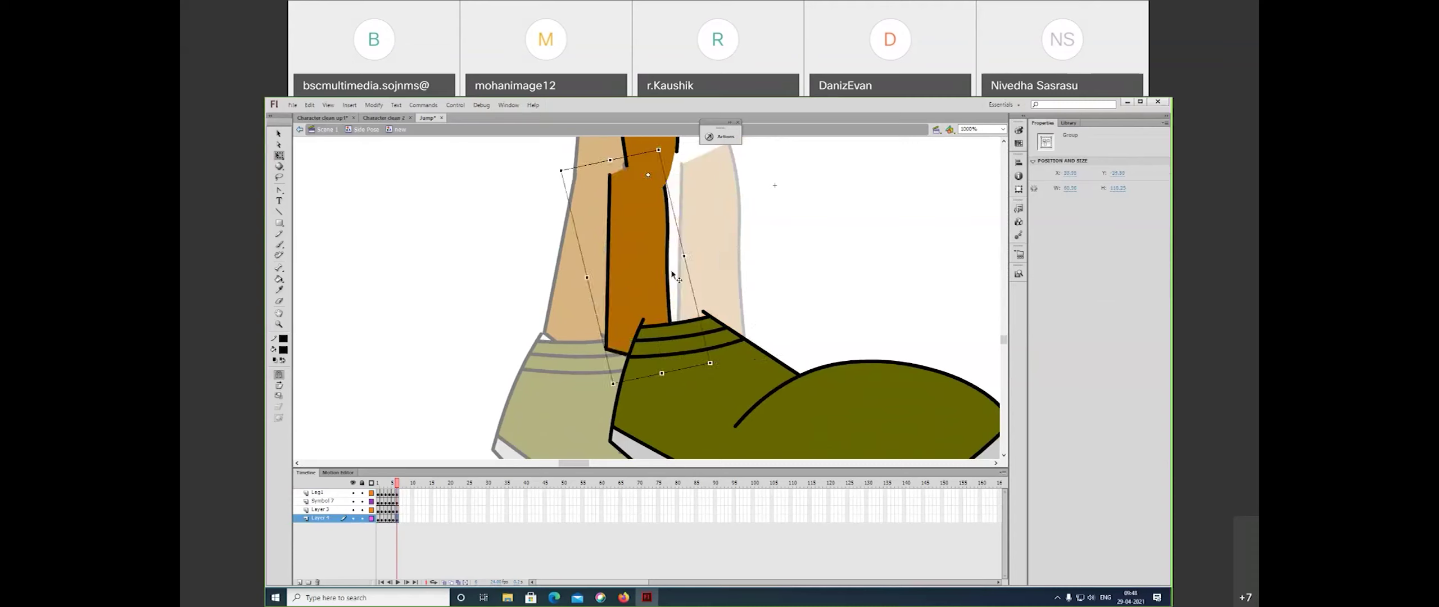
drag(676, 269, 679, 267)
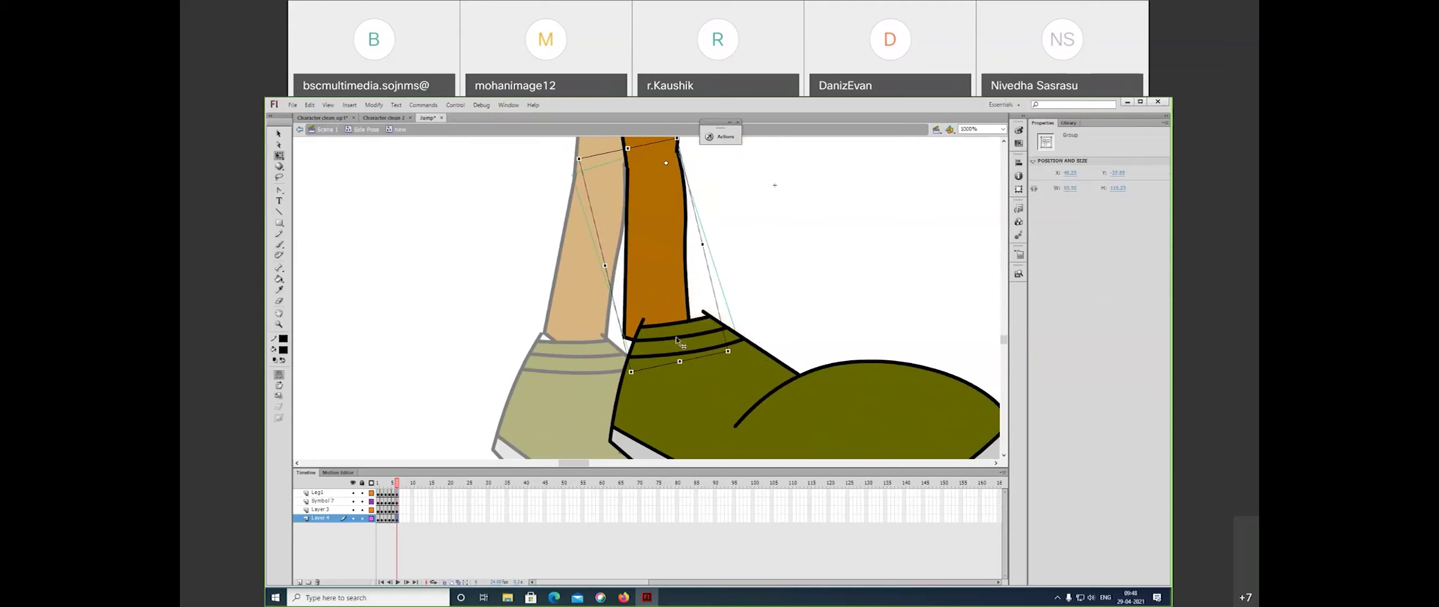
drag(679, 365, 685, 386)
- Fit the right shoe under the shin with a slight toe-down tilt so its sole meets the ground, and save the document
drag(774, 316, 797, 229)
drag(769, 394, 757, 424)
drag(710, 354, 741, 368)
key(Up)
key(Up)
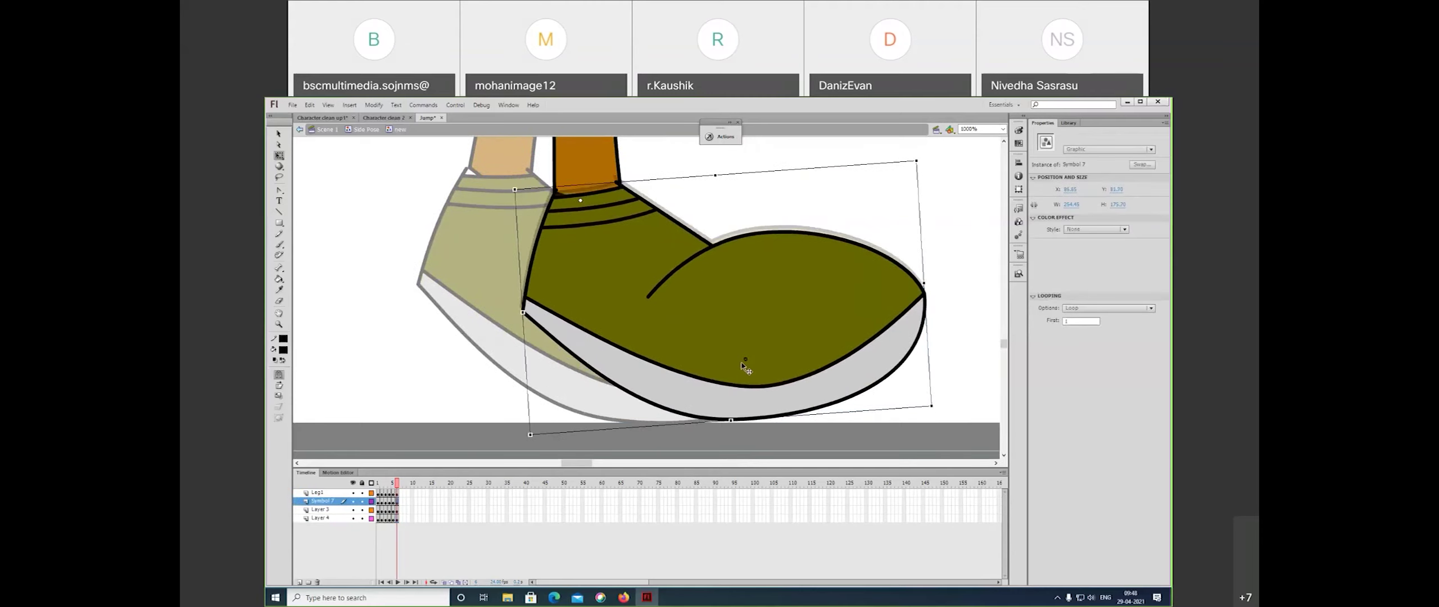
drag(936, 415, 933, 421)
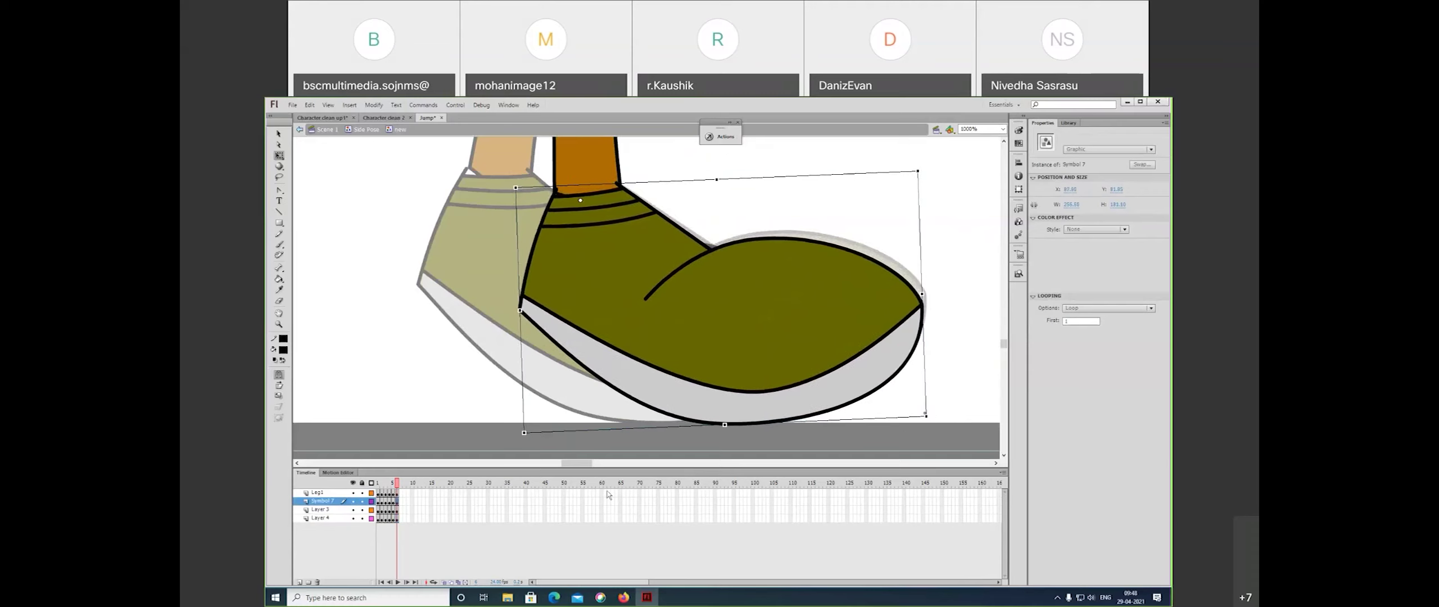
click(396, 487)
click(896, 403)
key(ctrl+s)
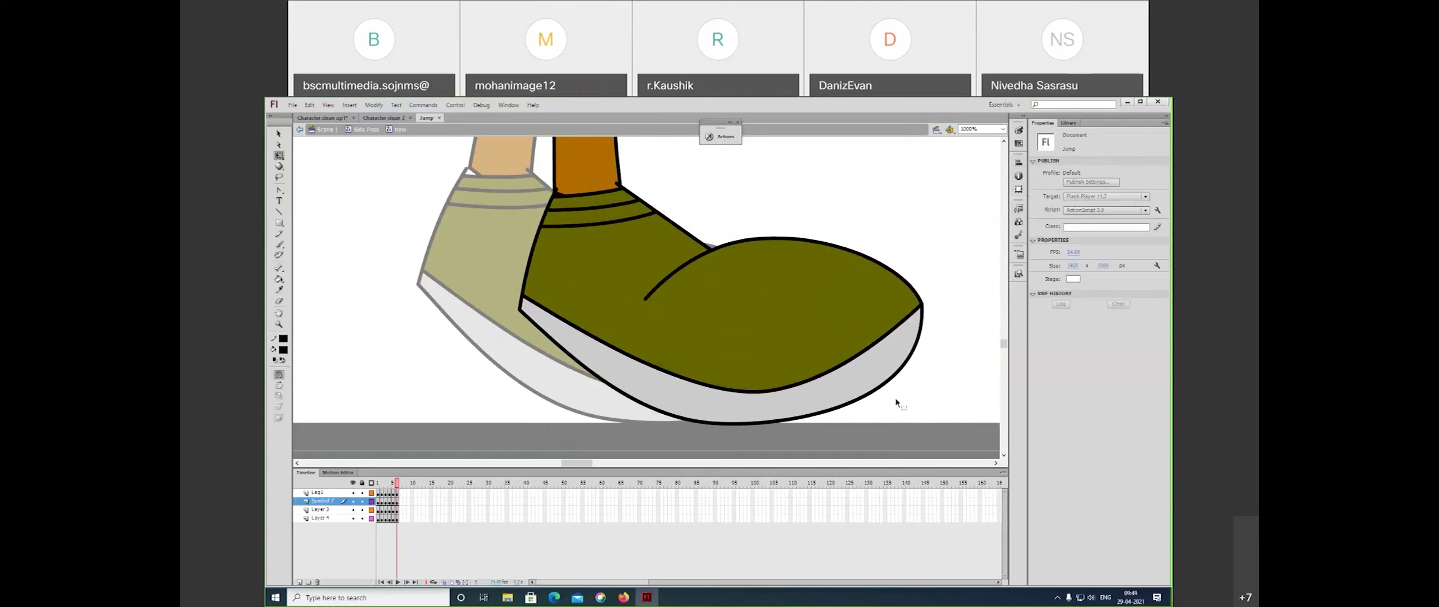
- Return to the full pose and compare the straightened legs in frame 6 with the standing pose in frame 1
key(ctrl+minus)
drag(787, 265, 845, 368)
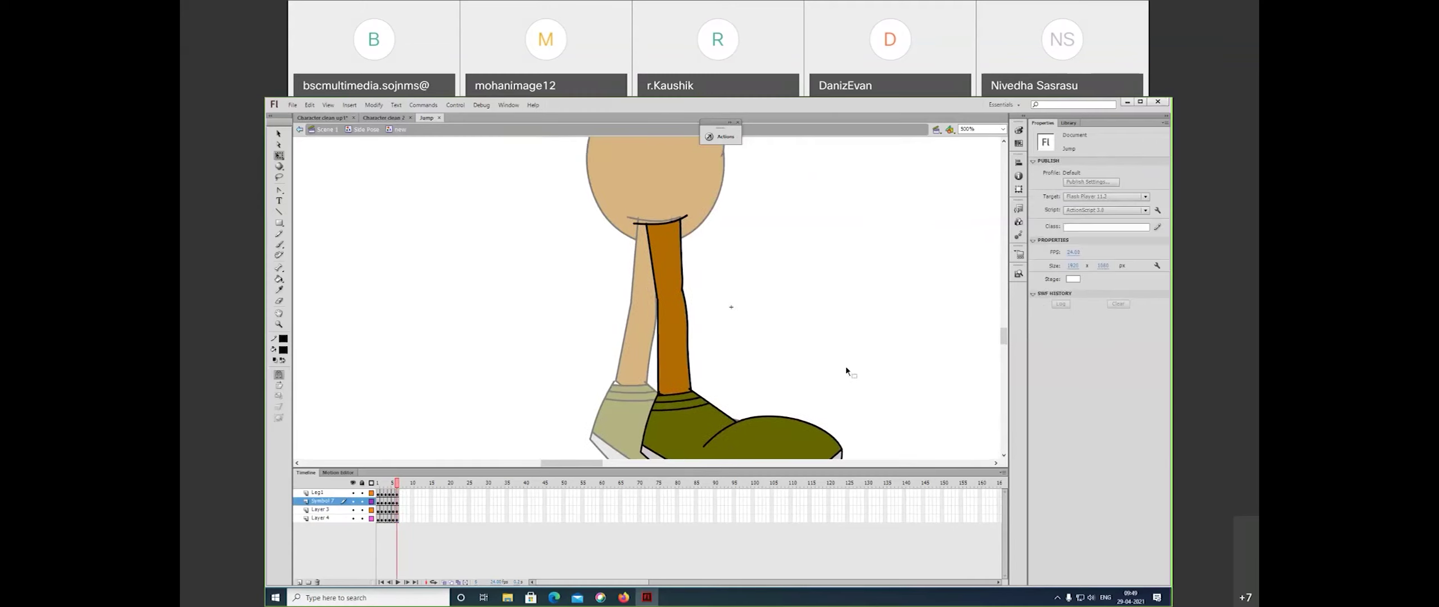
double_click(856, 339)
click(378, 485)
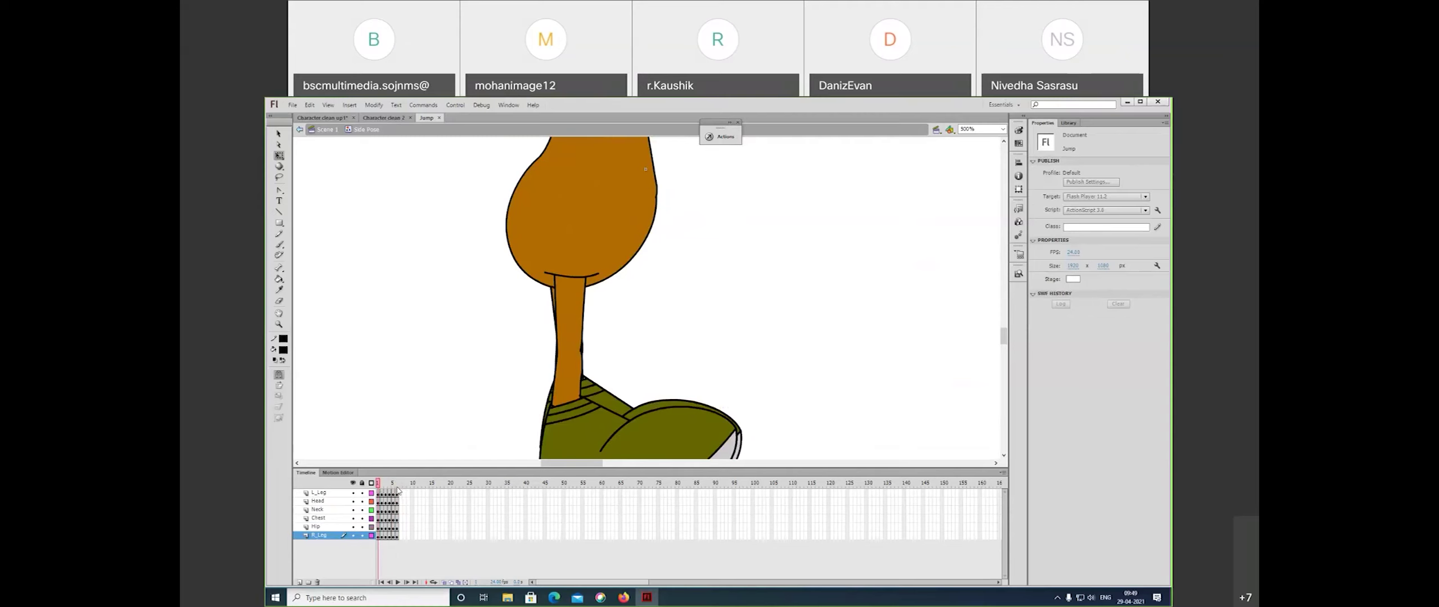
click(397, 486)
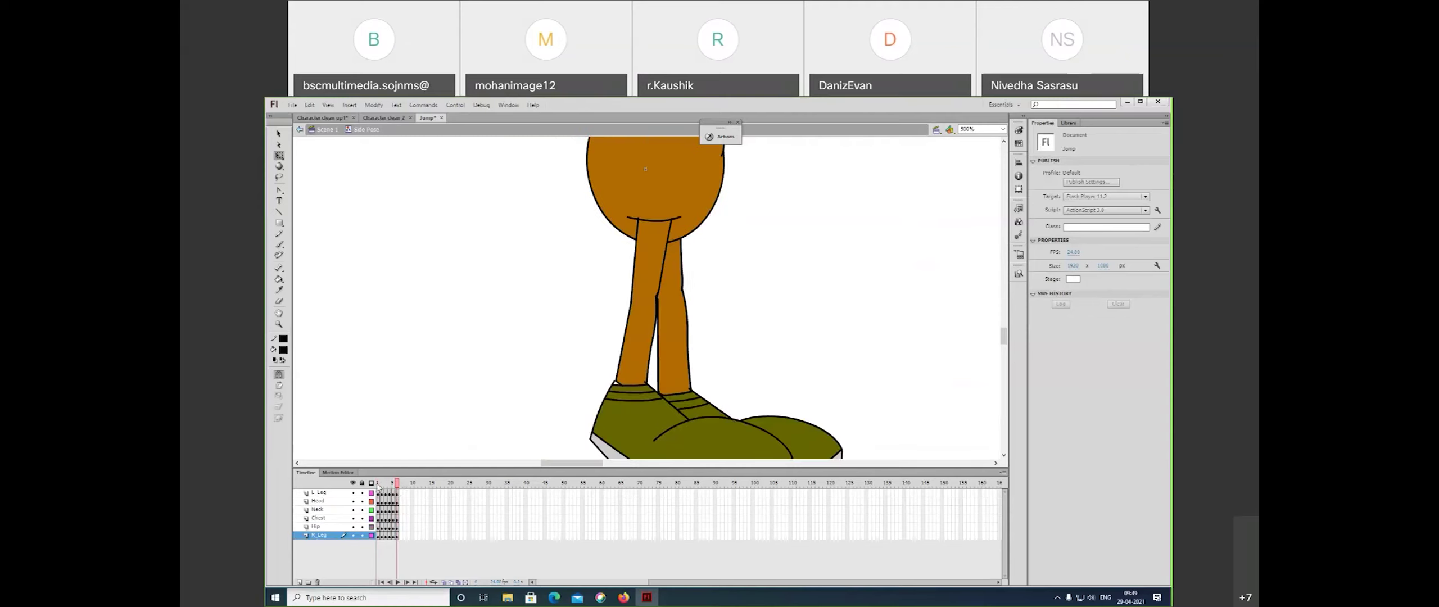
key(ctrl+minus)
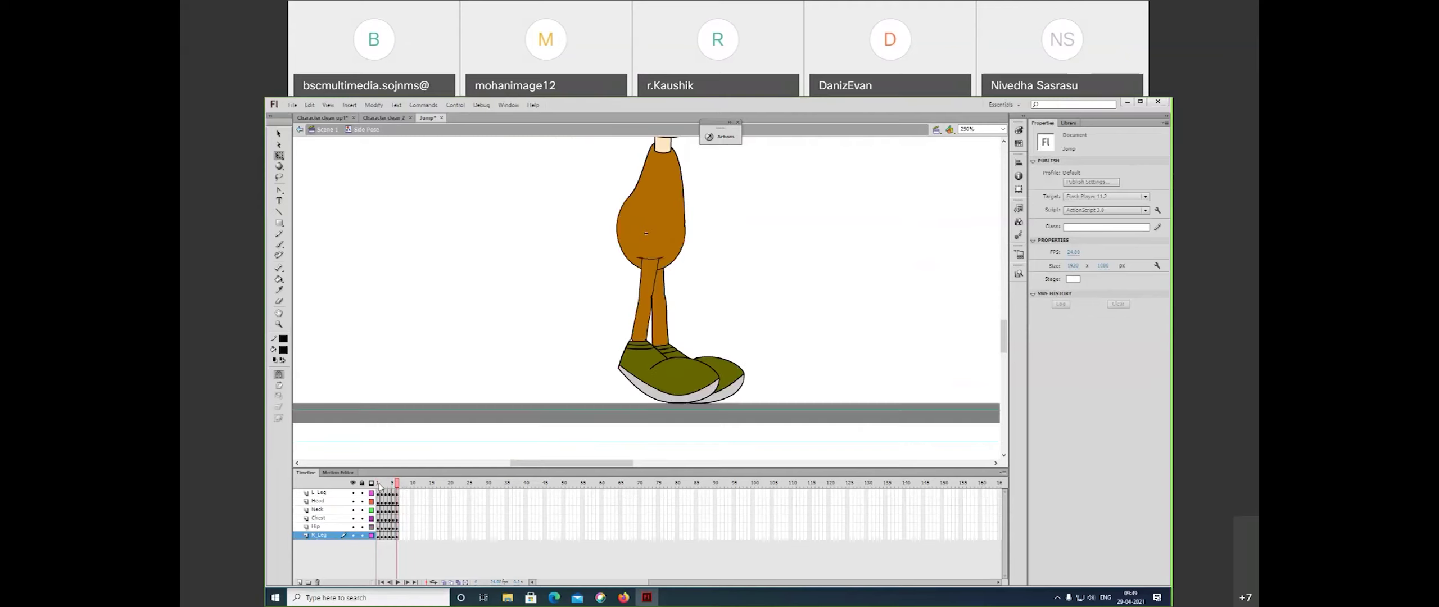
click(380, 487)
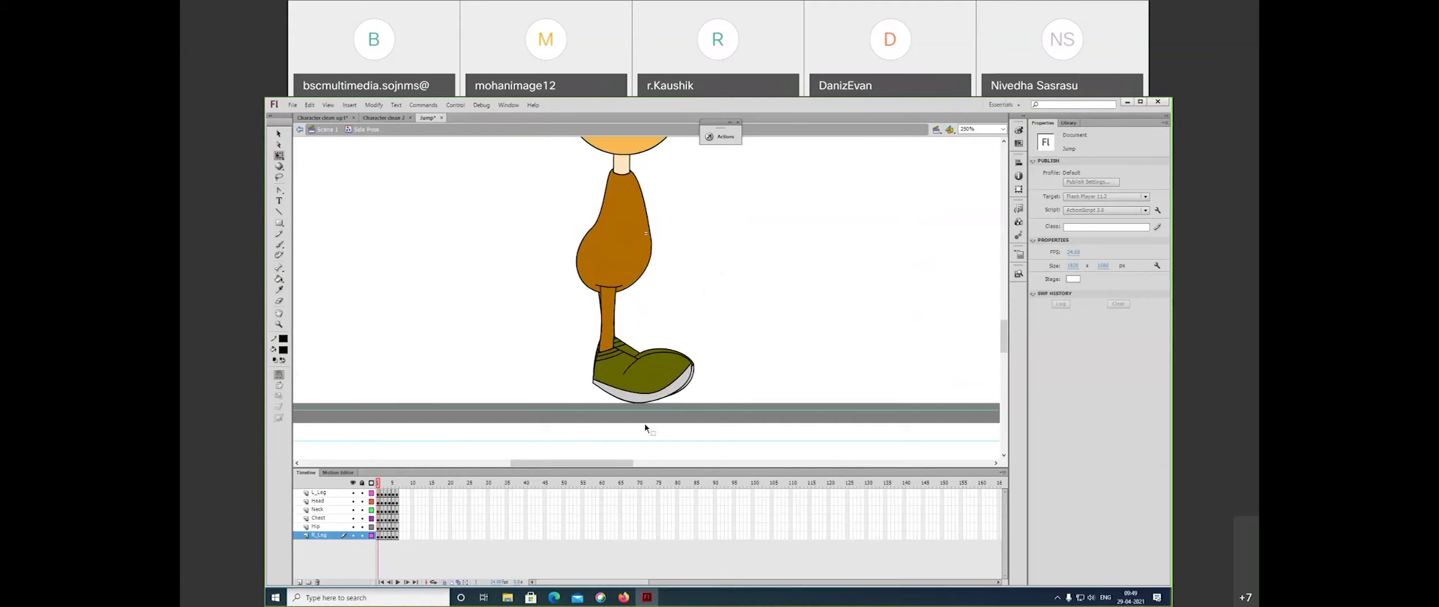
- View the whole figure above the ground line and step back and forth through the jump frames to review the poses
key(ctrl+minus)
key(ctrl+minus)
drag(704, 304, 709, 179)
drag(376, 487, 386, 509)
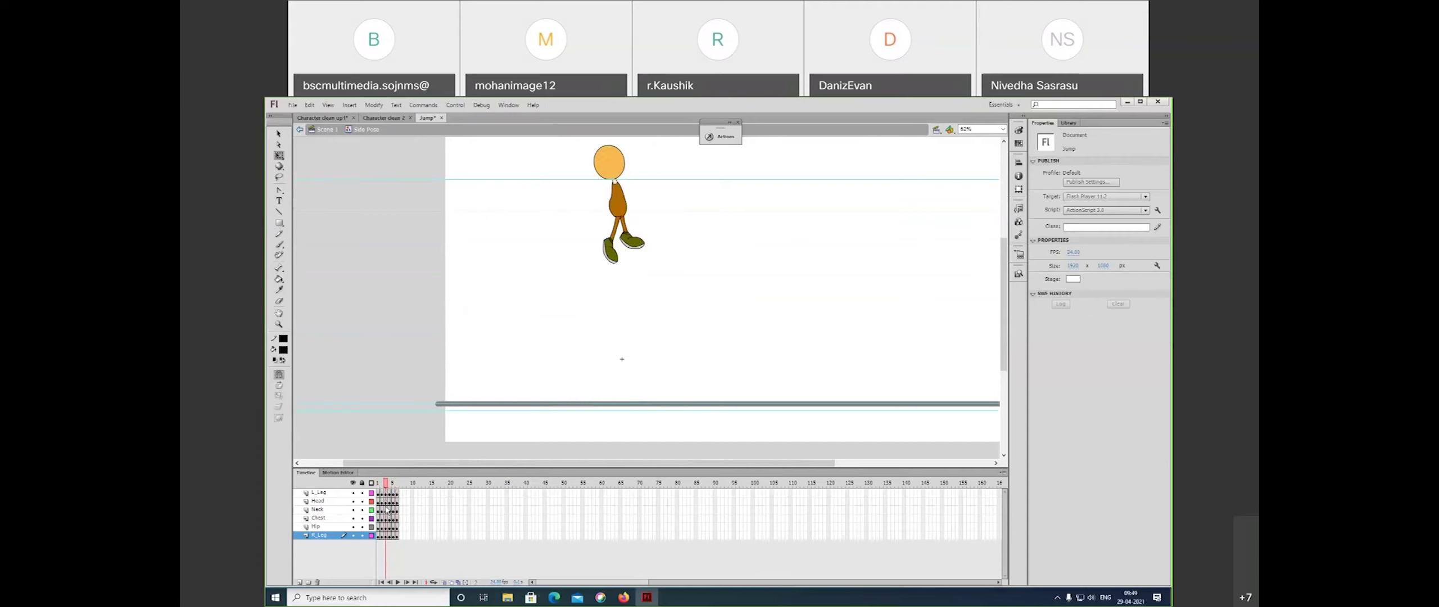
key(period)
key(period)
key(period)
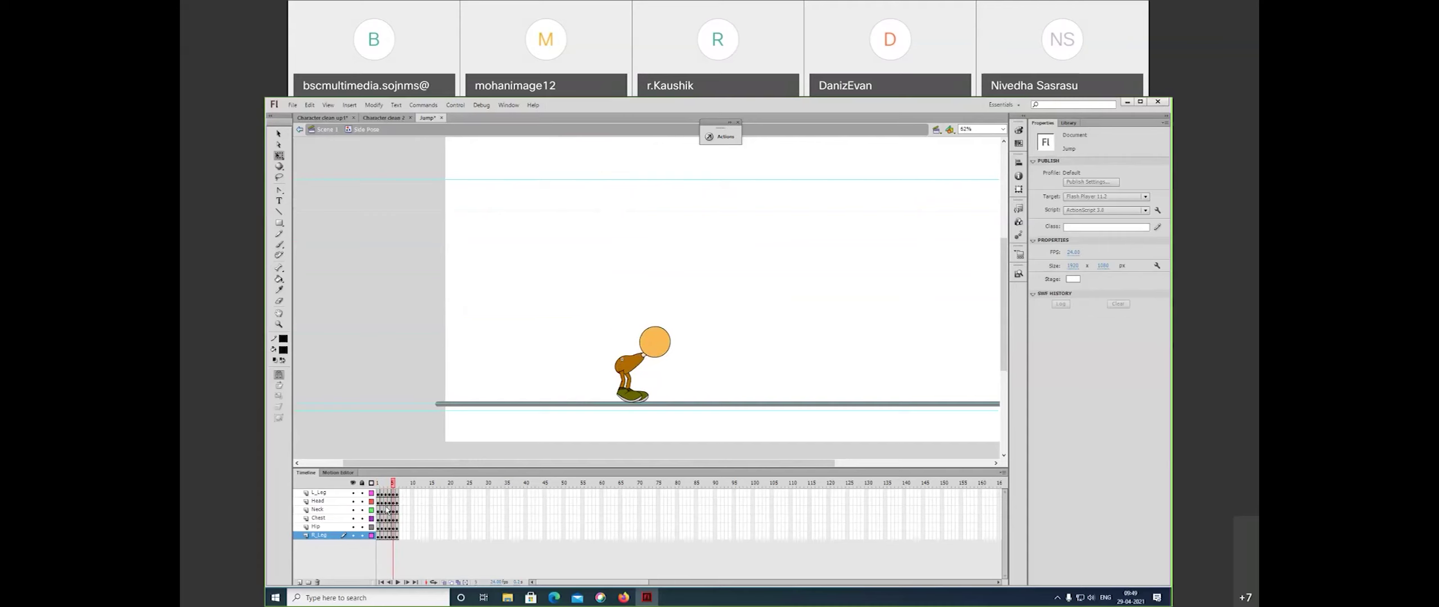
key(comma)
key(comma)
key(comma)
key(comma)
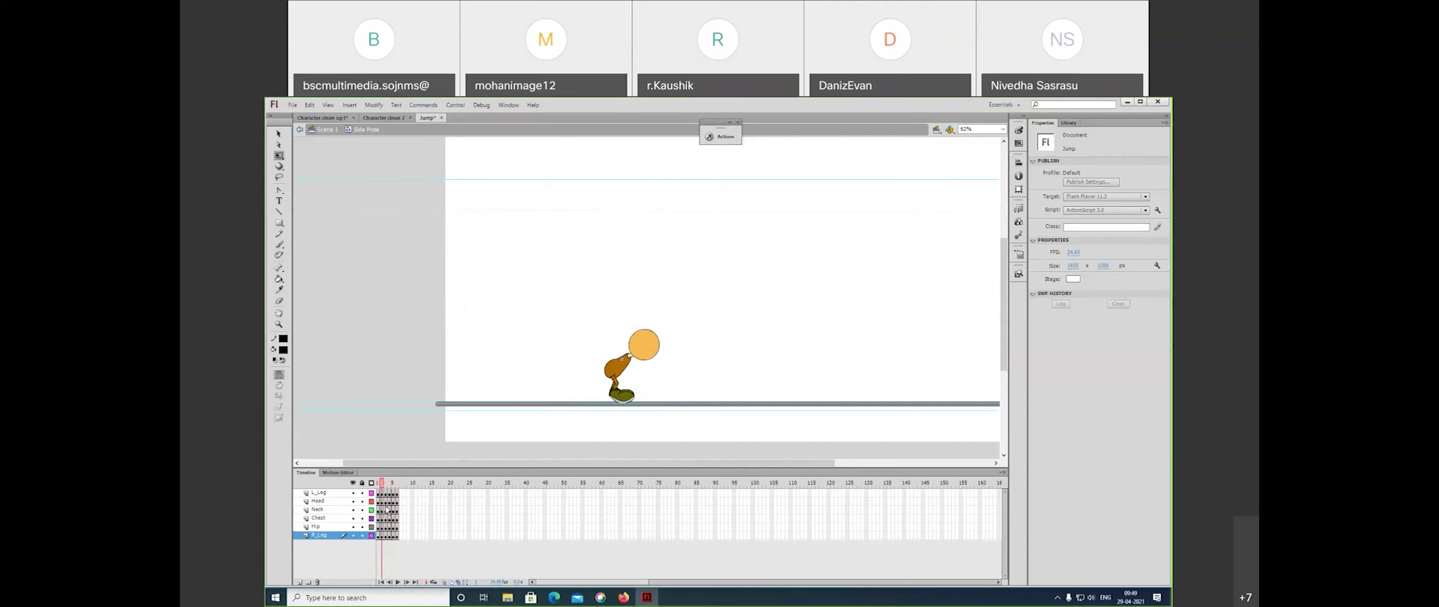
key(period)
key(period)
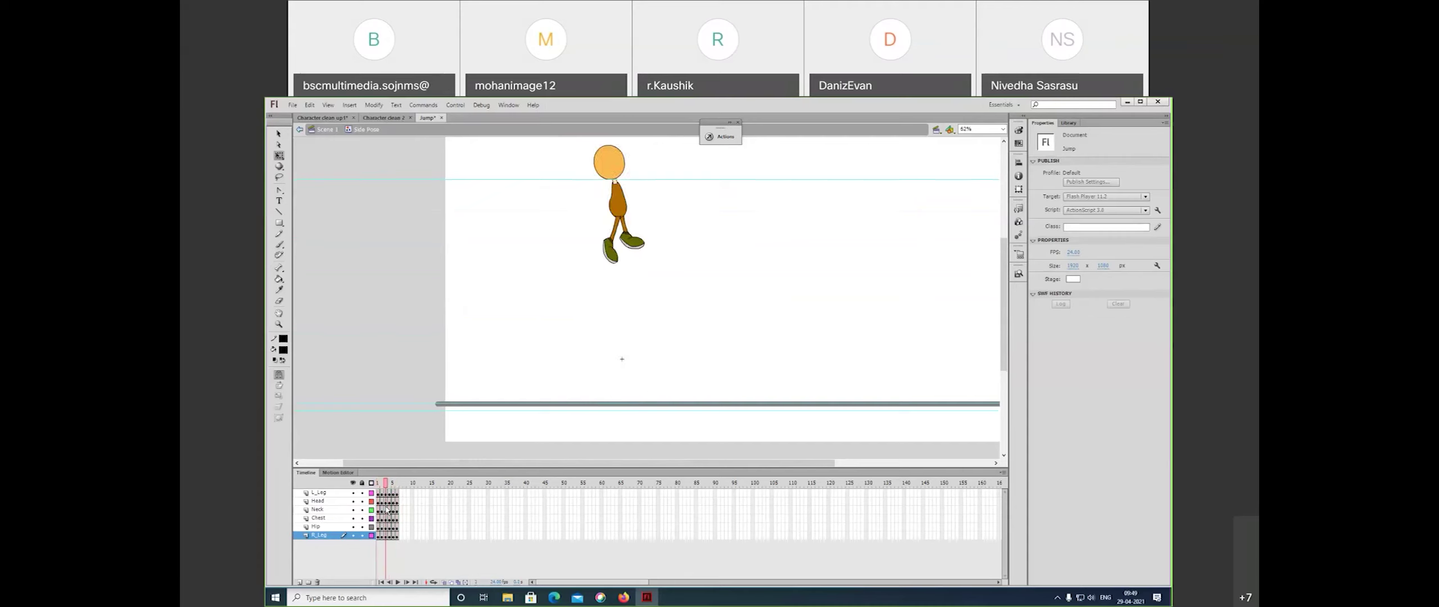
key(period)
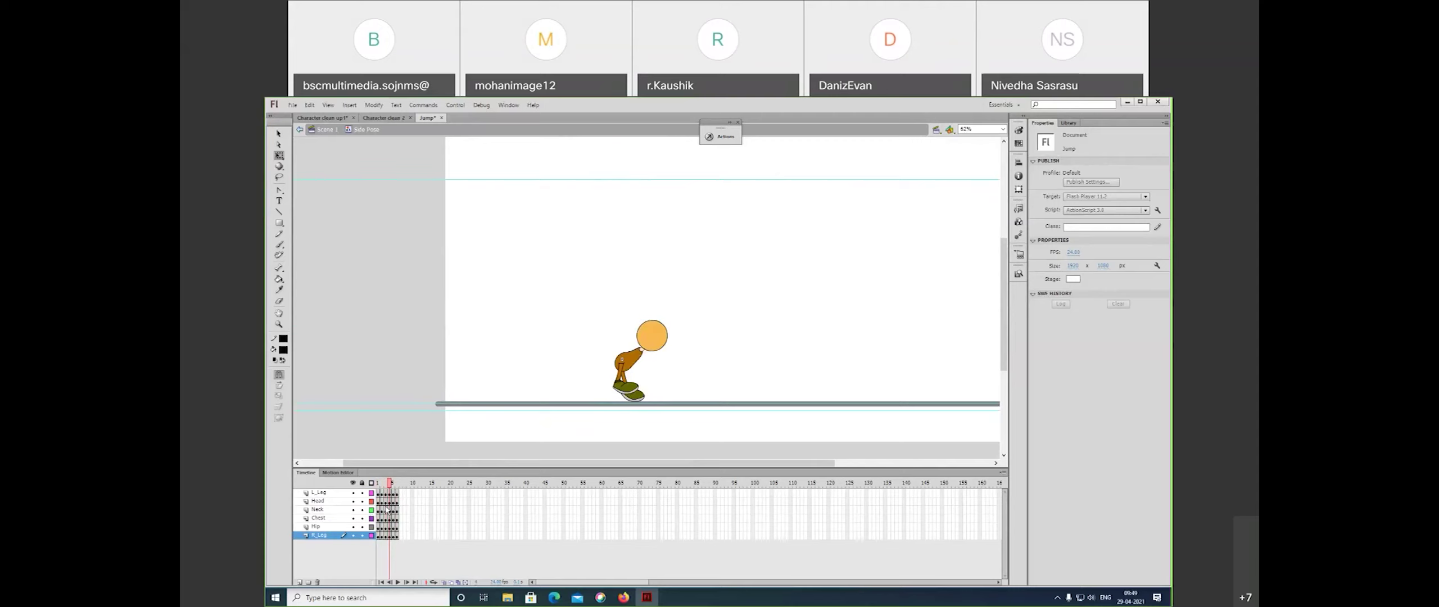
key(comma)
key(comma)
key(comma)
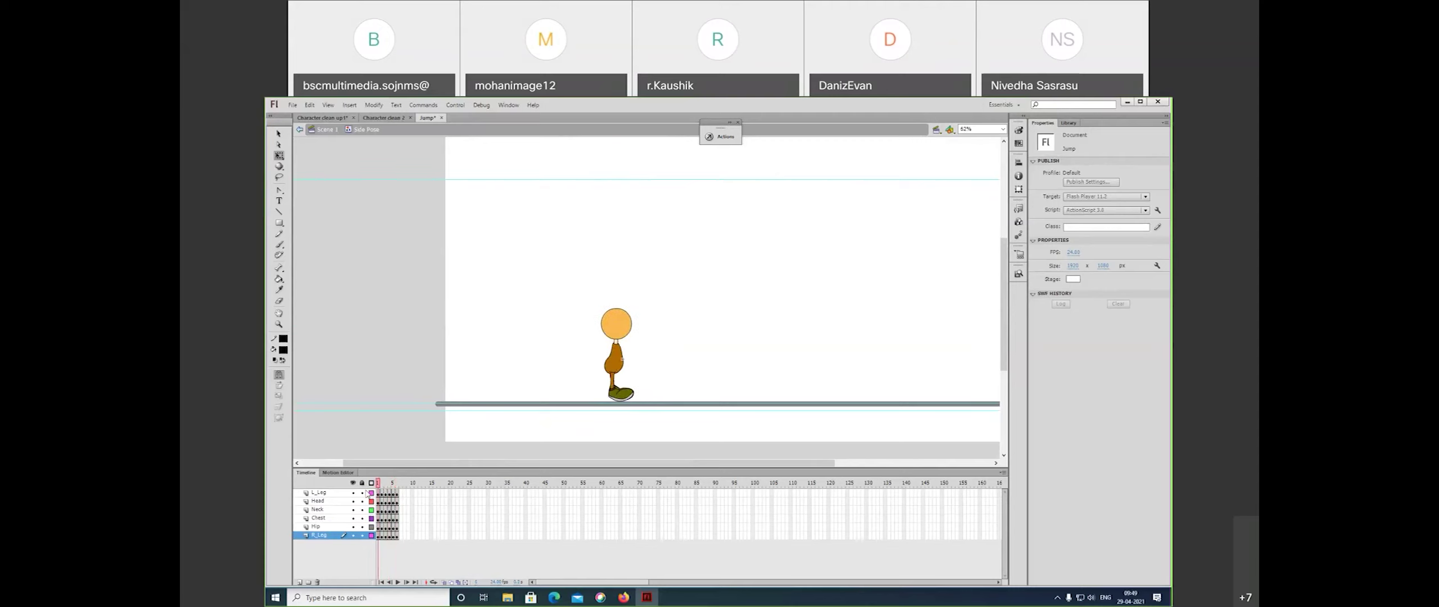
- Insert one extra frame after each pose keyframe on all body layers, extending the jump to 12 frames
key(F5)
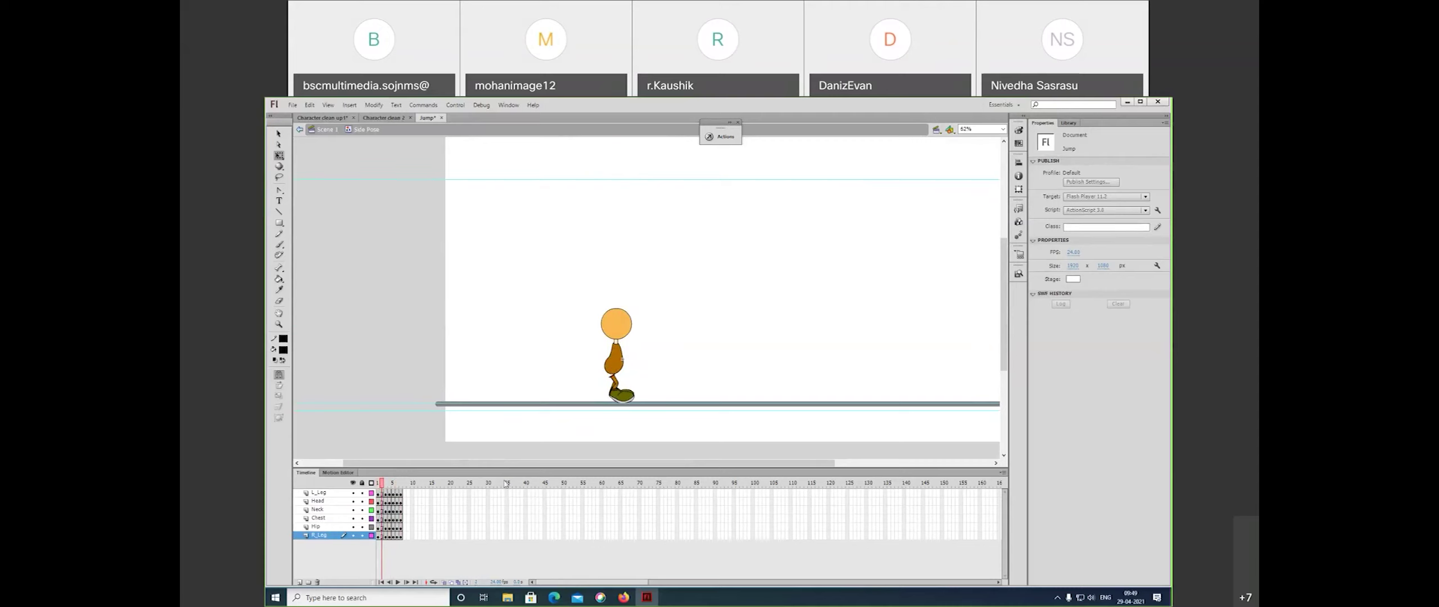
click(385, 484)
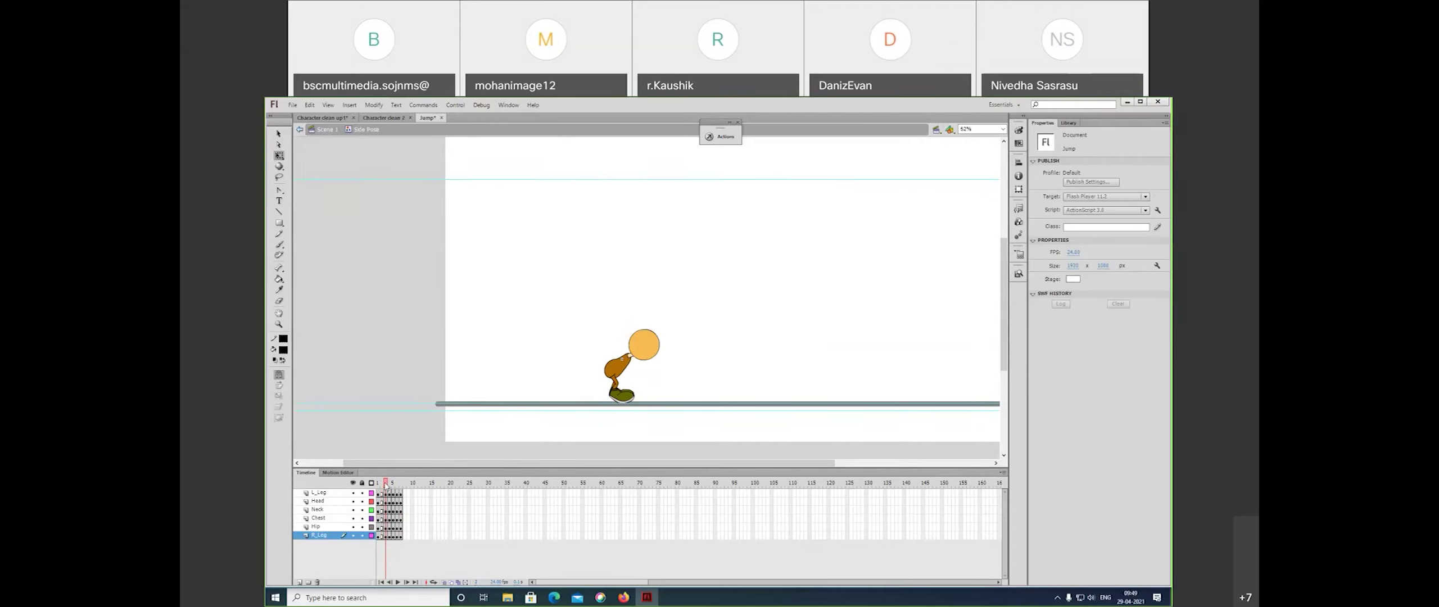
key(F5)
key(period)
key(F5)
key(period)
key(period)
key(comma)
key(F5)
key(period)
key(F5)
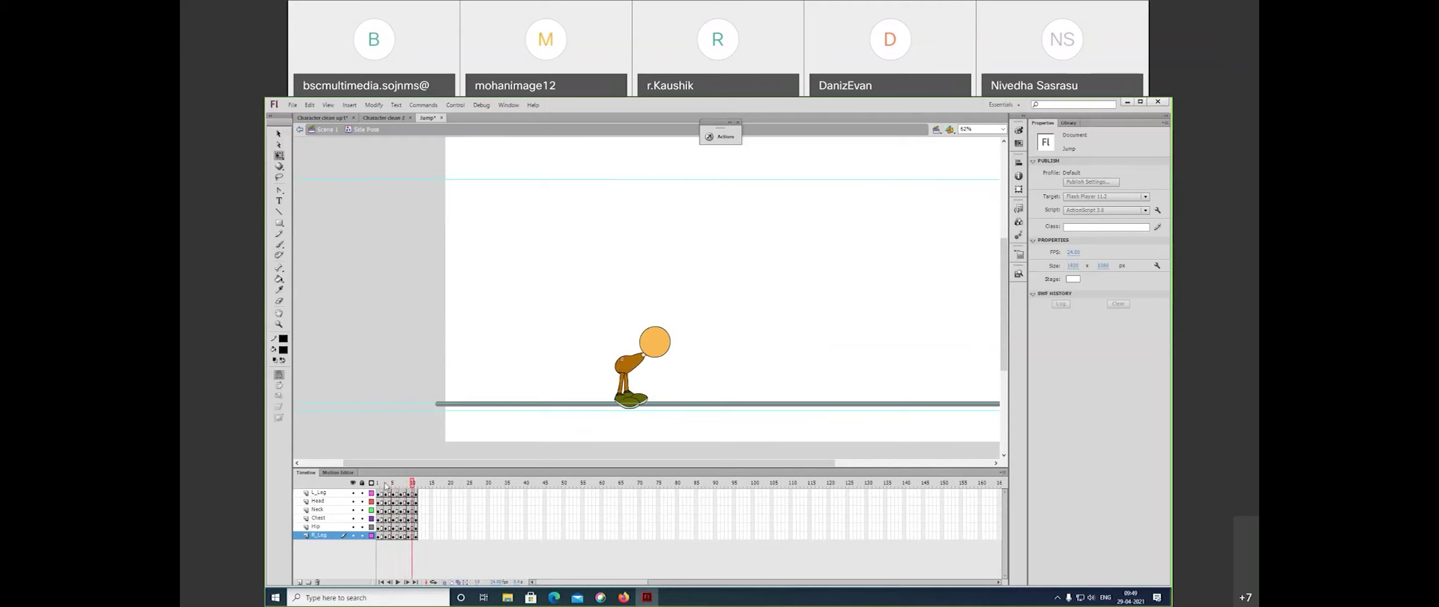
key(F5)
key(F5)
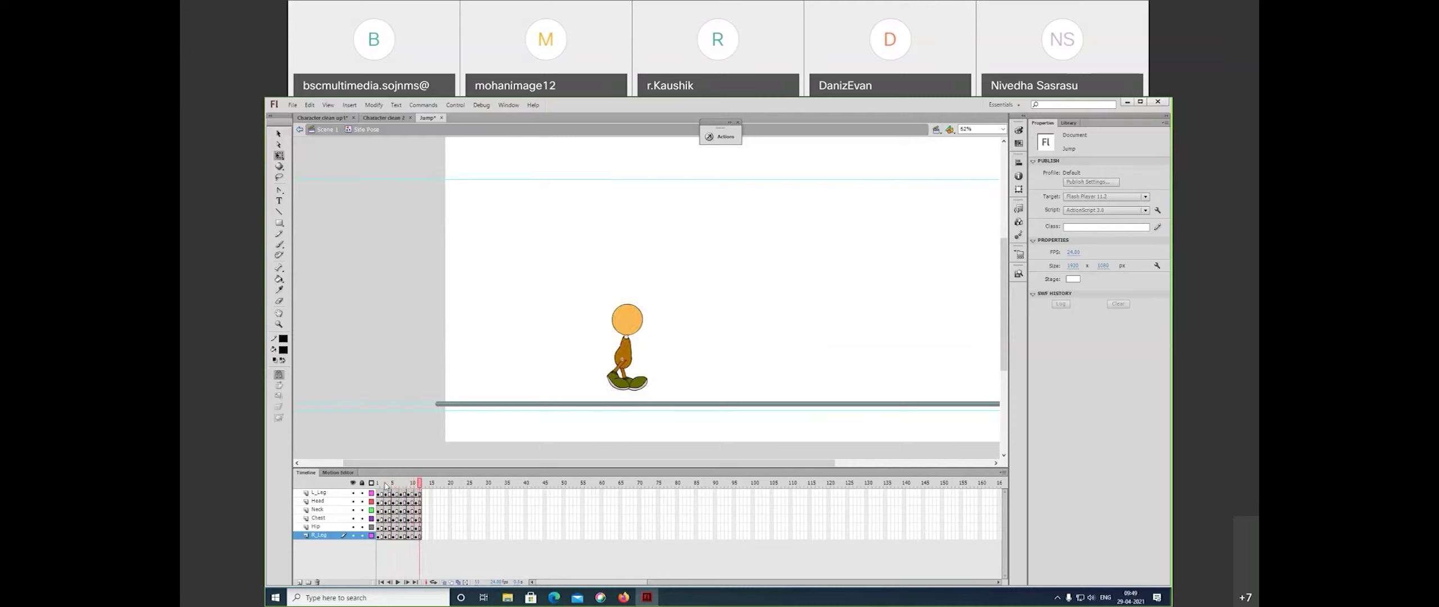
- Inside the left leg symbol, add one frame after every keyframe up to frame 12, and return to the full pose
double_click(621, 388)
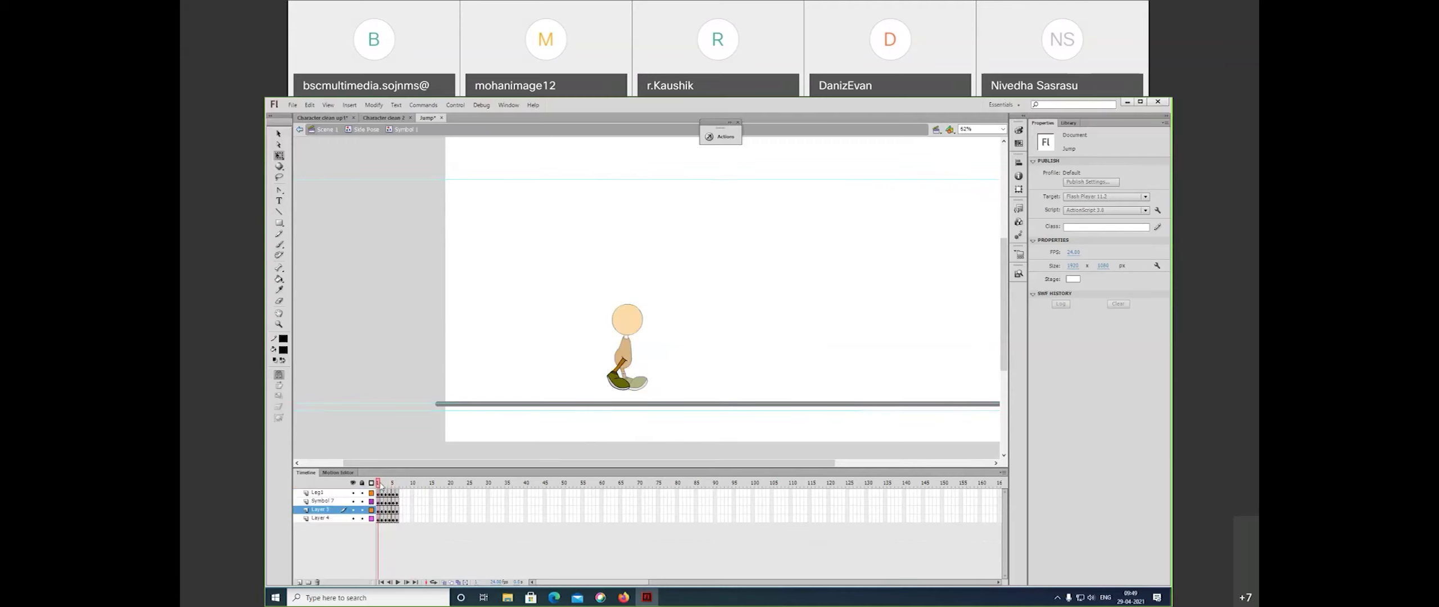
key(F5)
key(period)
key(F5)
key(F5)
key(F5)
key(F5)
key(F5)
key(F5)
key(F5)
key(F5)
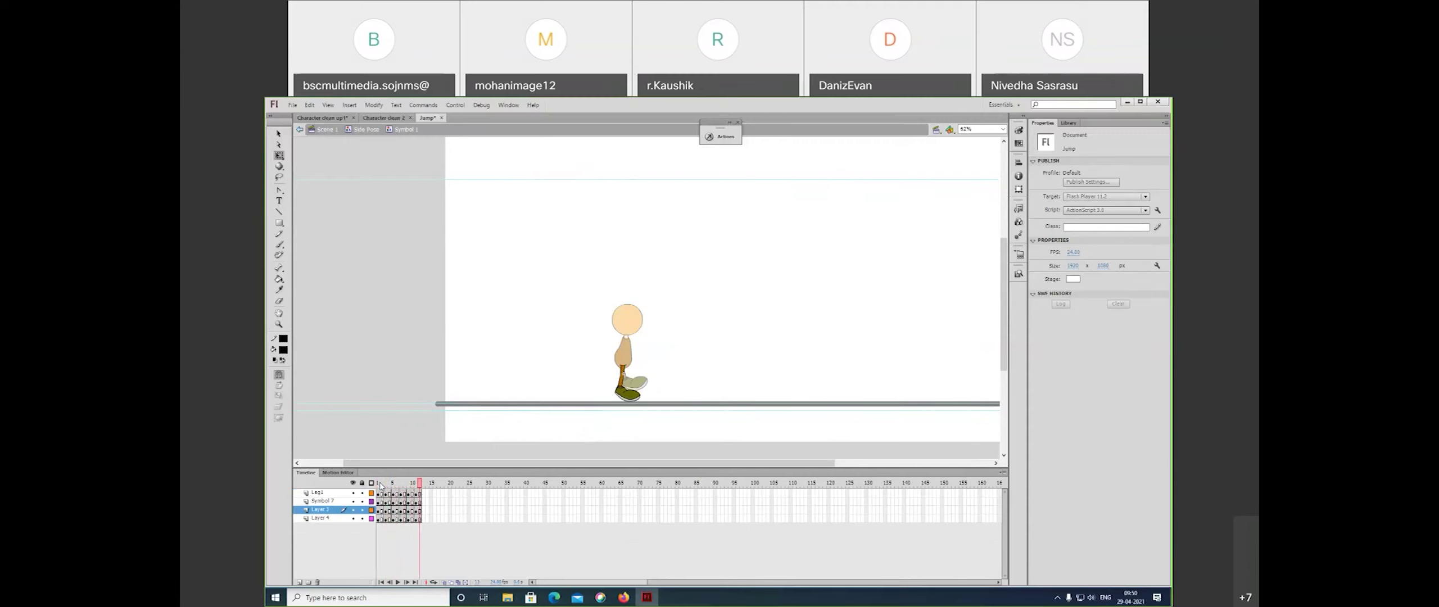
double_click(535, 352)
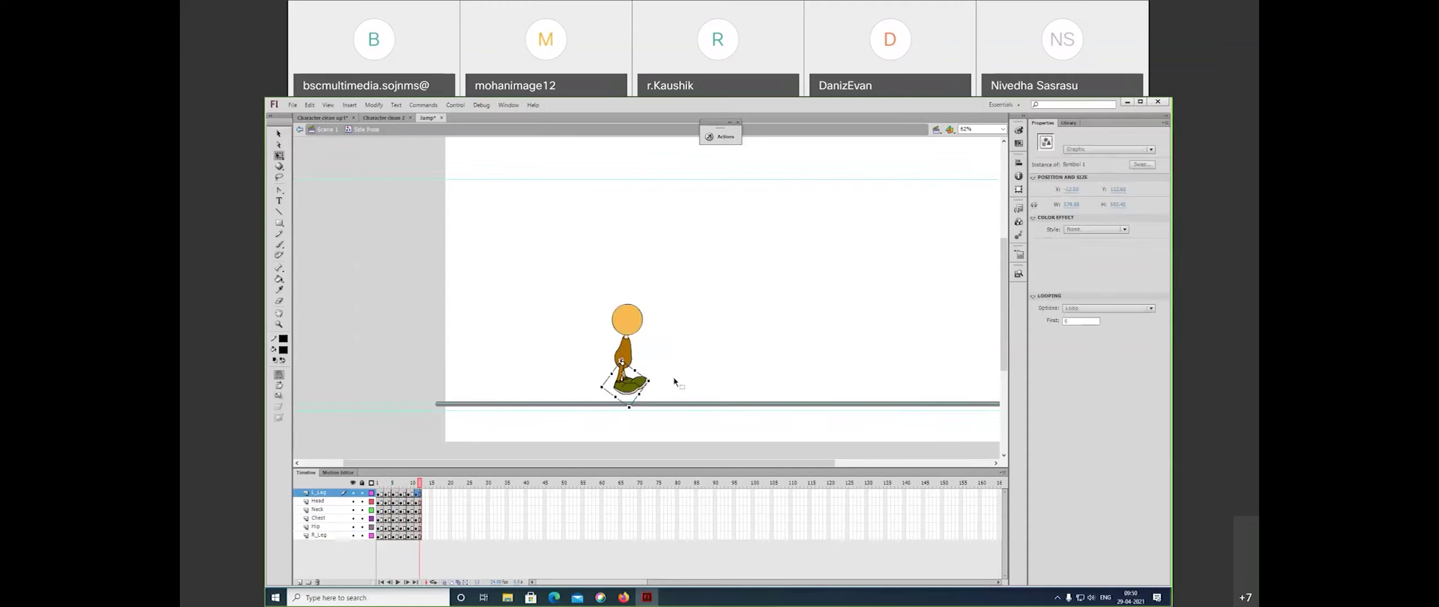
- Inside the right leg symbol, hold every keyframe for two frames up to frame 12, and return to the full pose
double_click(646, 387)
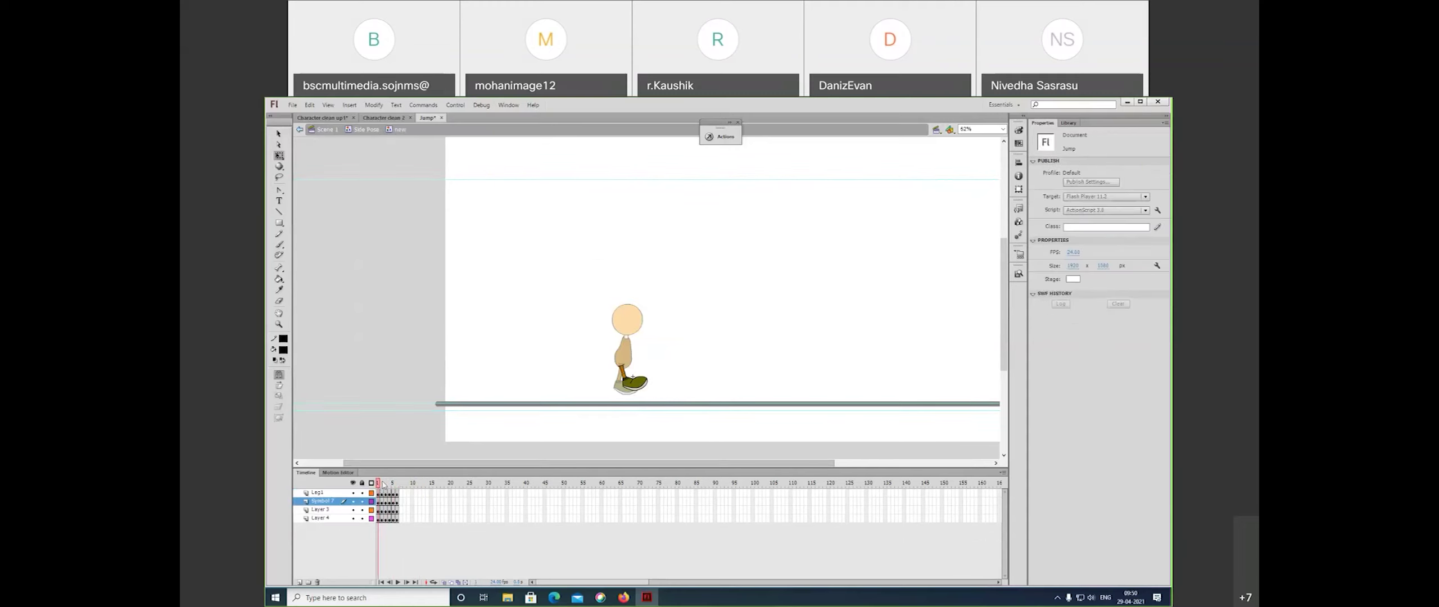
key(F5)
key(period)
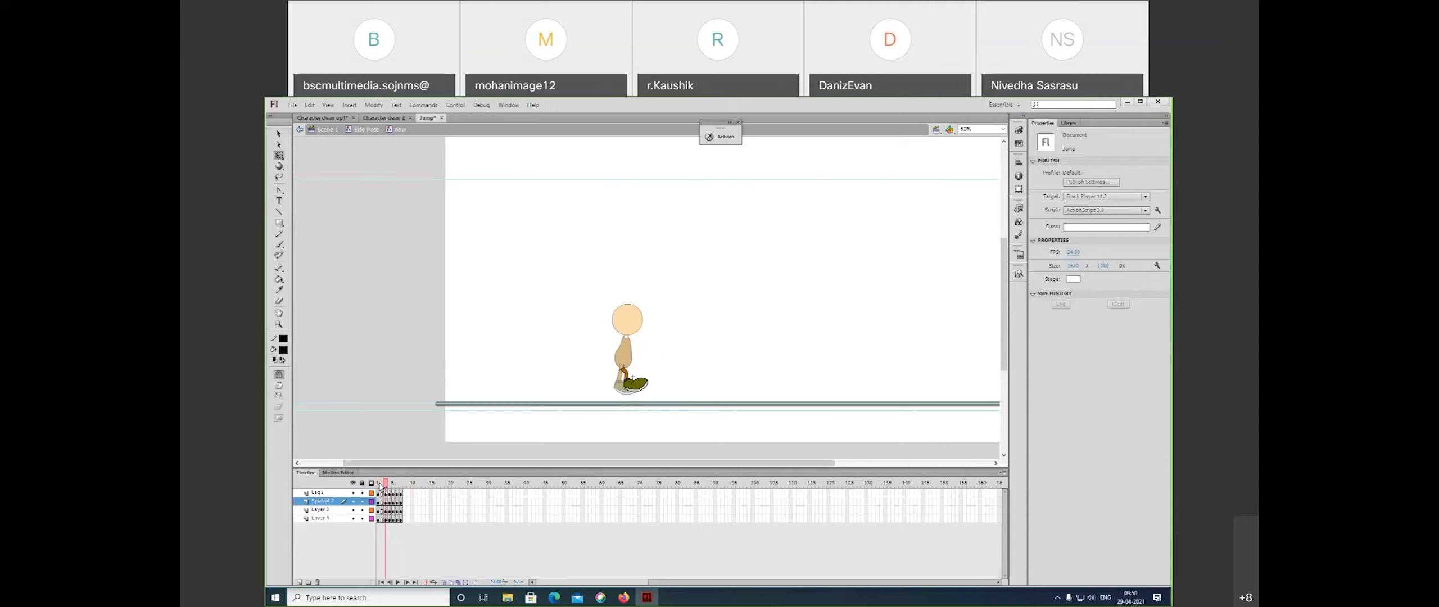
key(F6)
key(F6)
key(F6)
key(F6)
key(F6)
key(F6)
key(F6)
key(F6)
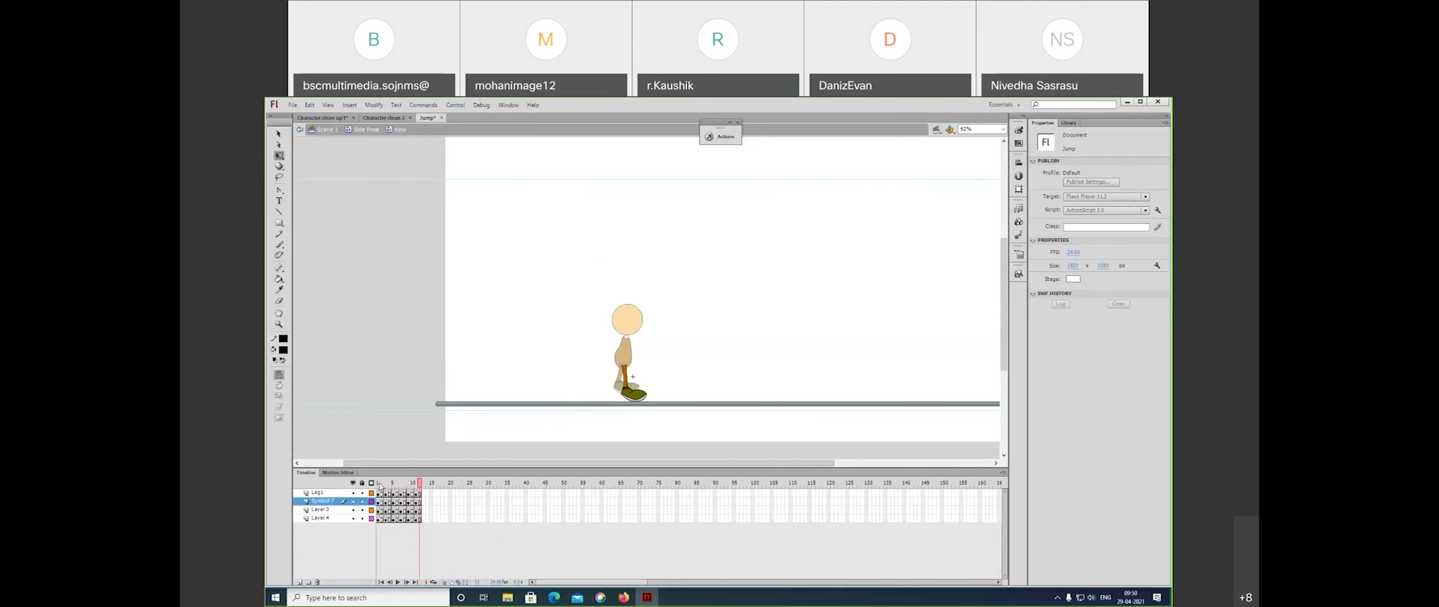
double_click(552, 359)
- Scrub the extended timeline and check the left leg's poses inside its symbol against the full figure
drag(387, 483, 425, 506)
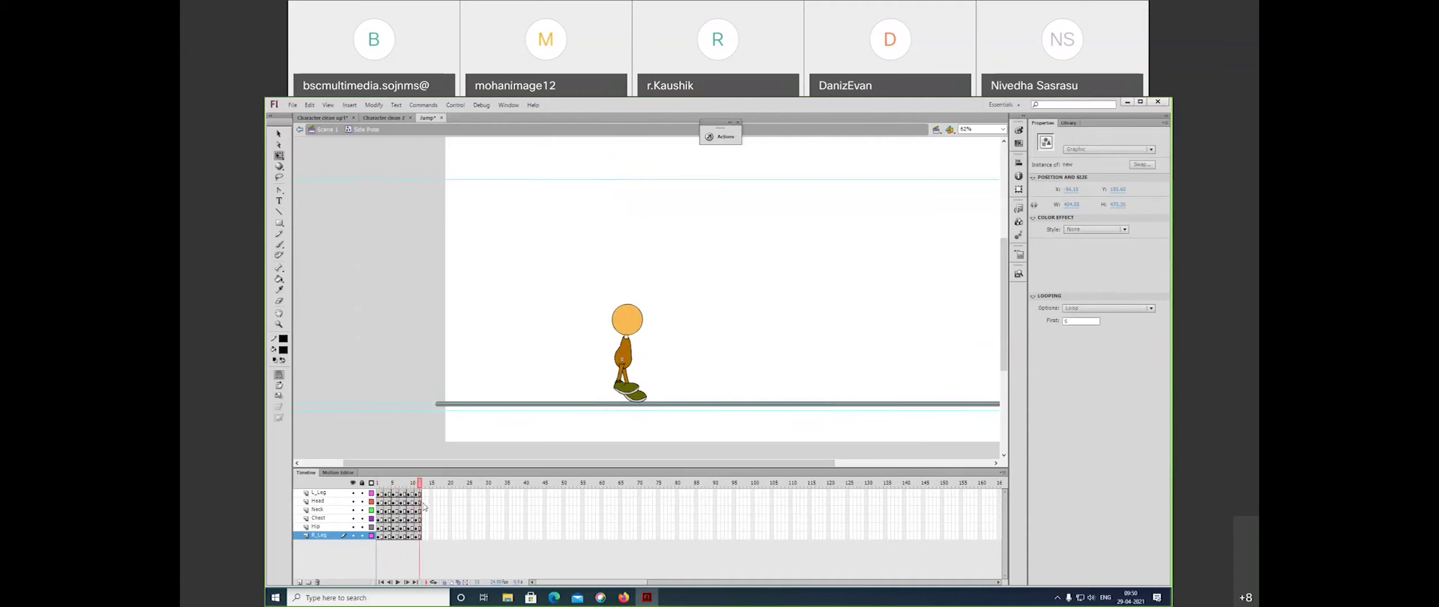
drag(423, 505, 415, 505)
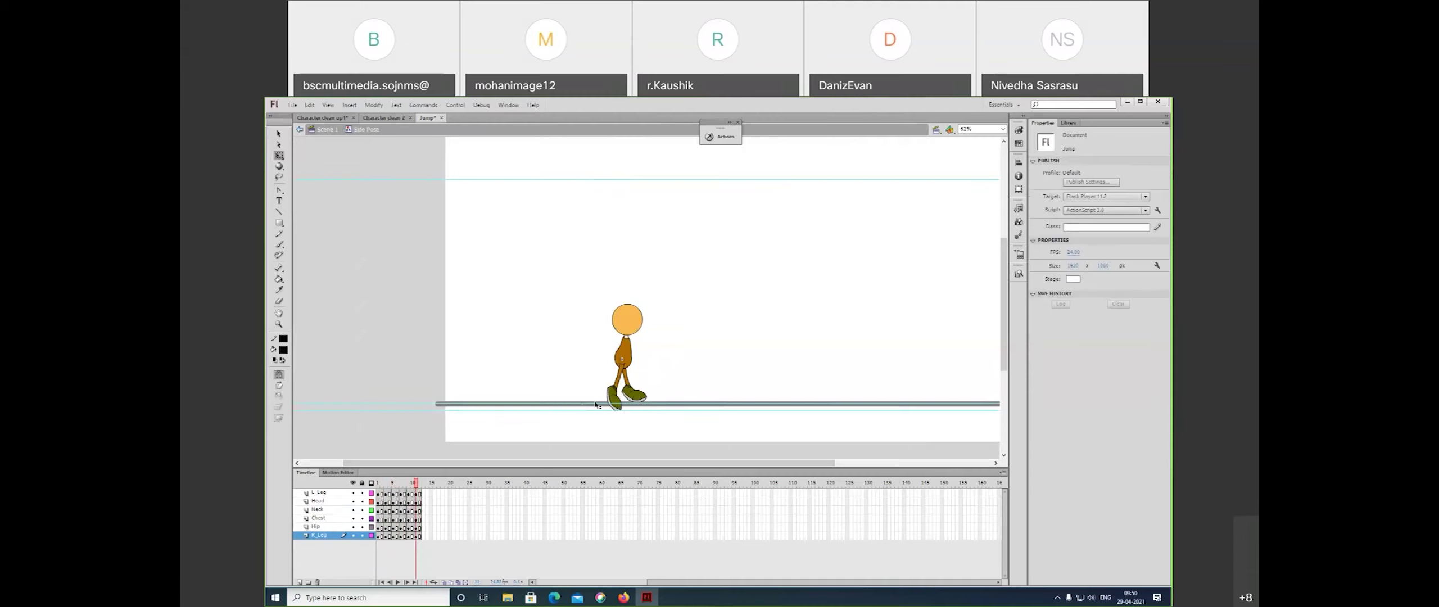
double_click(596, 405)
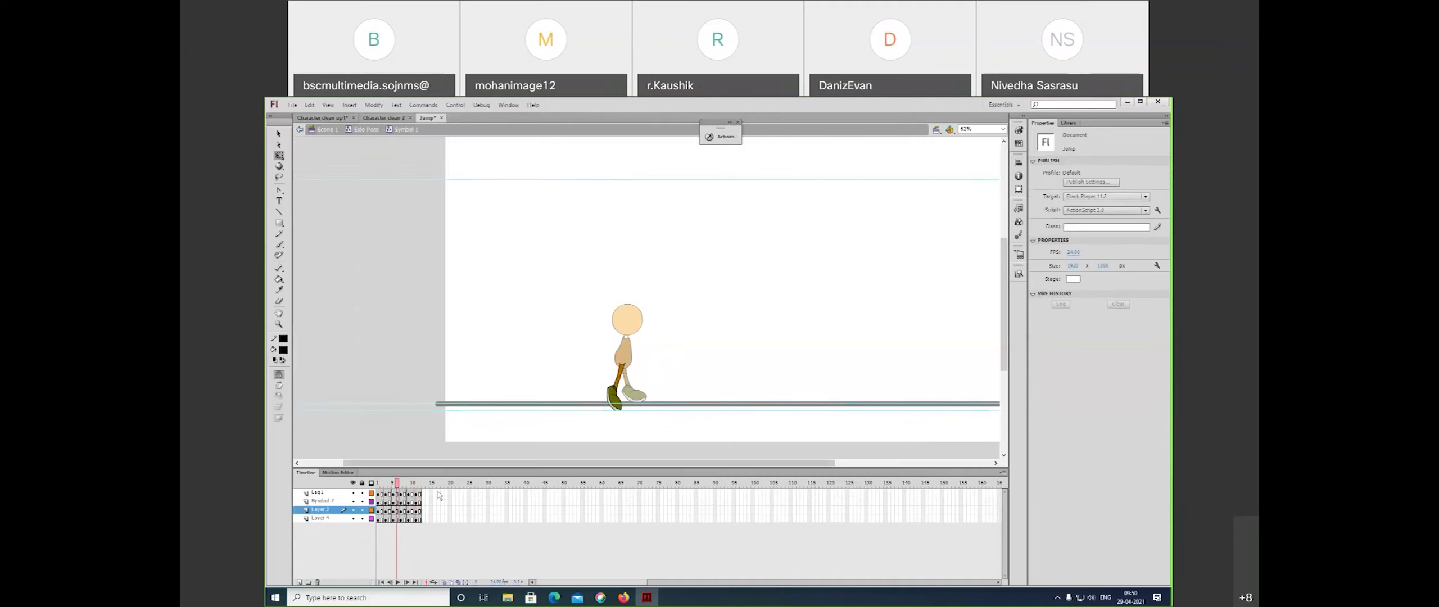
mouse_move(403, 493)
mouse_down()
mouse_move(382, 492)
mouse_move(399, 494)
mouse_up()
drag(397, 496, 395, 495)
double_click(423, 363)
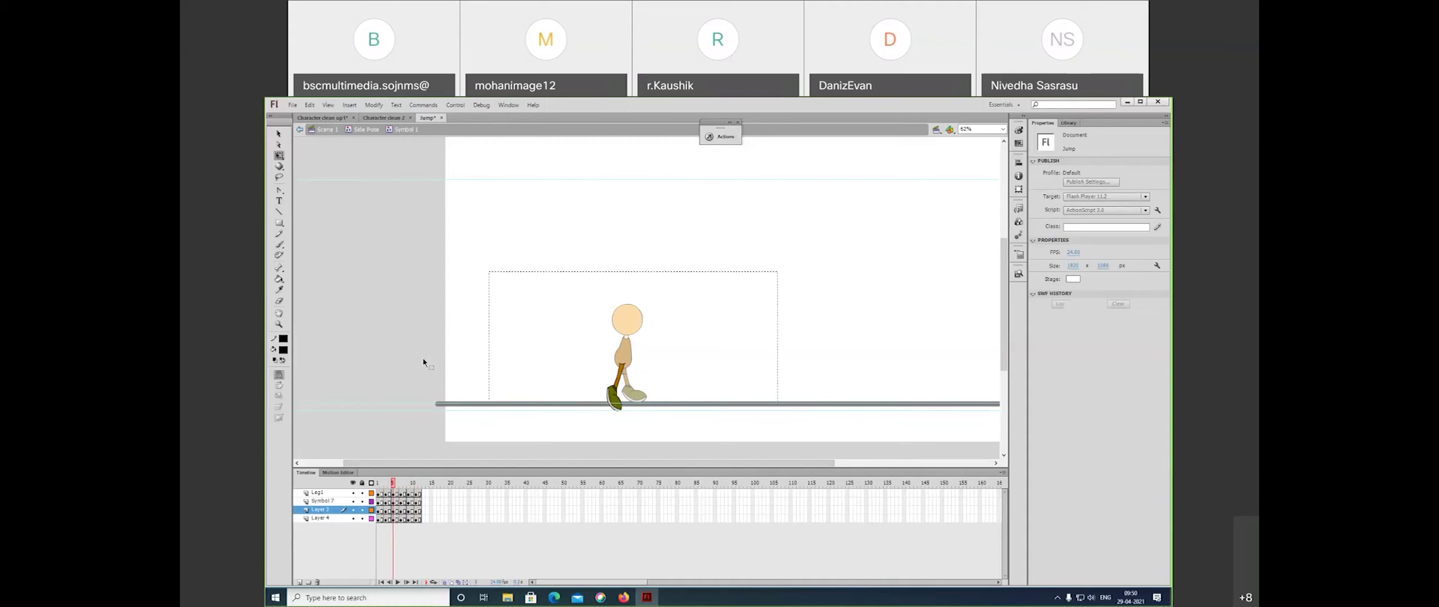
drag(405, 491, 432, 535)
right_click(403, 535)
click(487, 551)
click(378, 485)
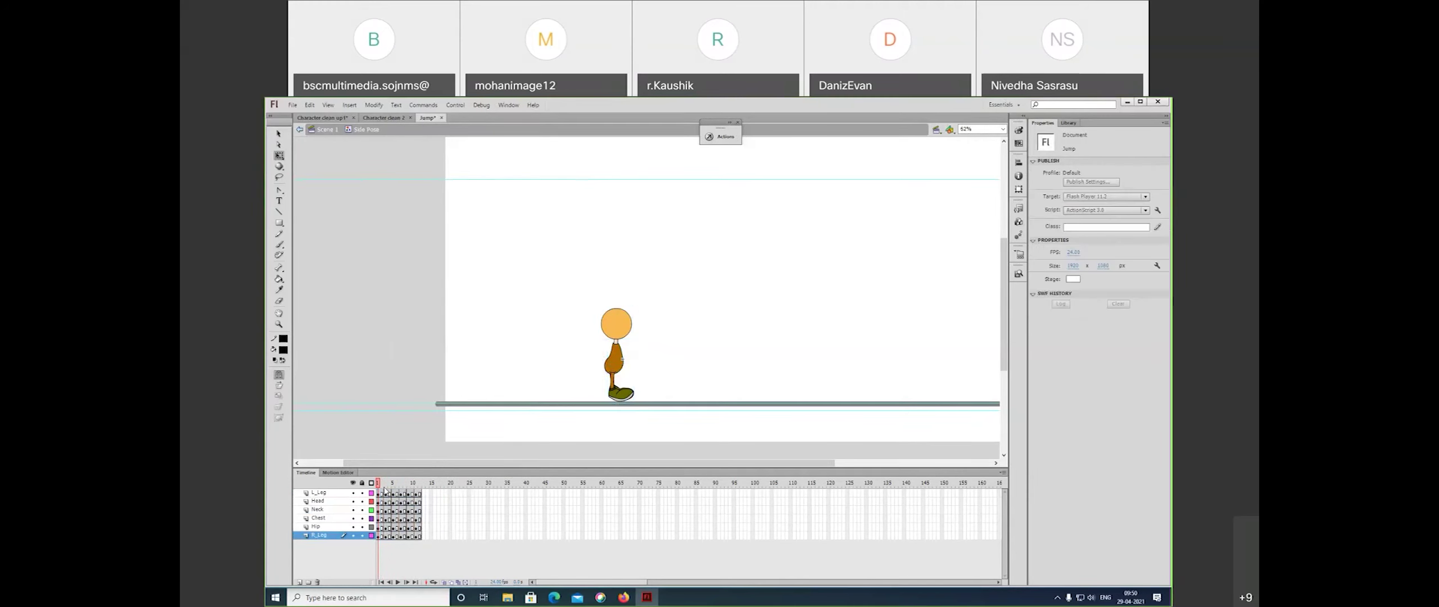
- Scrub through and play back the 12-frame jump to examine its timing
drag(384, 490, 419, 491)
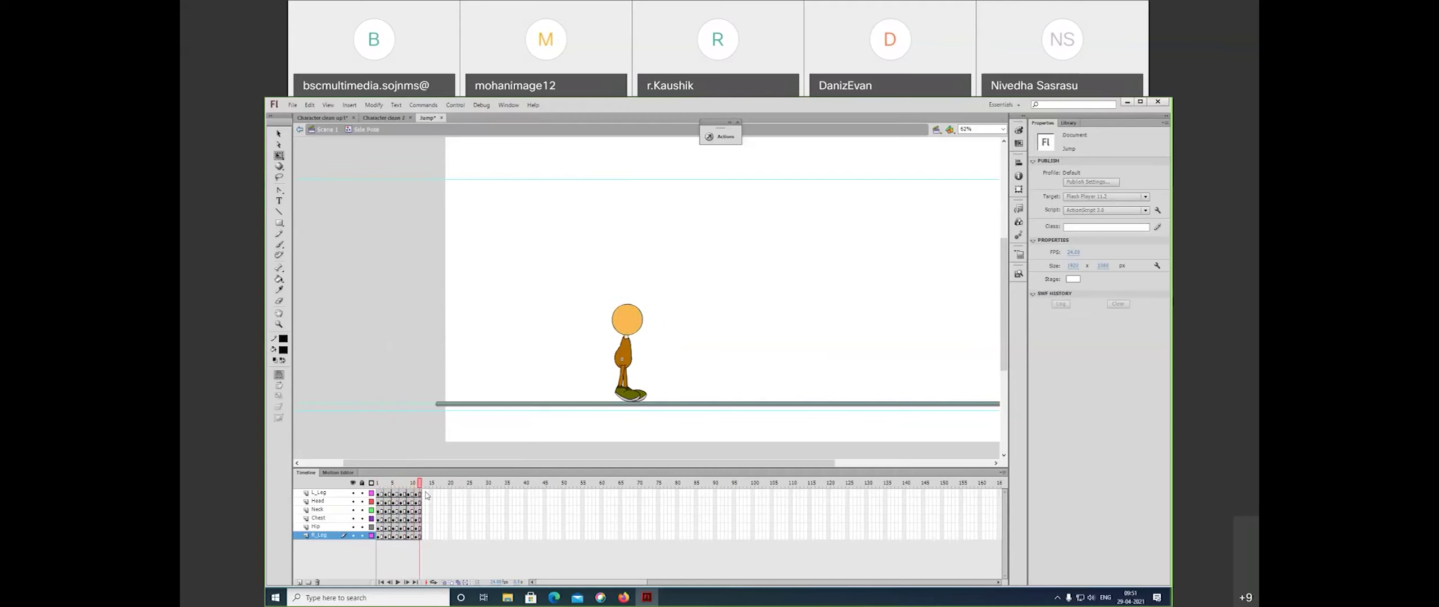
key(Return)
drag(717, 384, 703, 400)
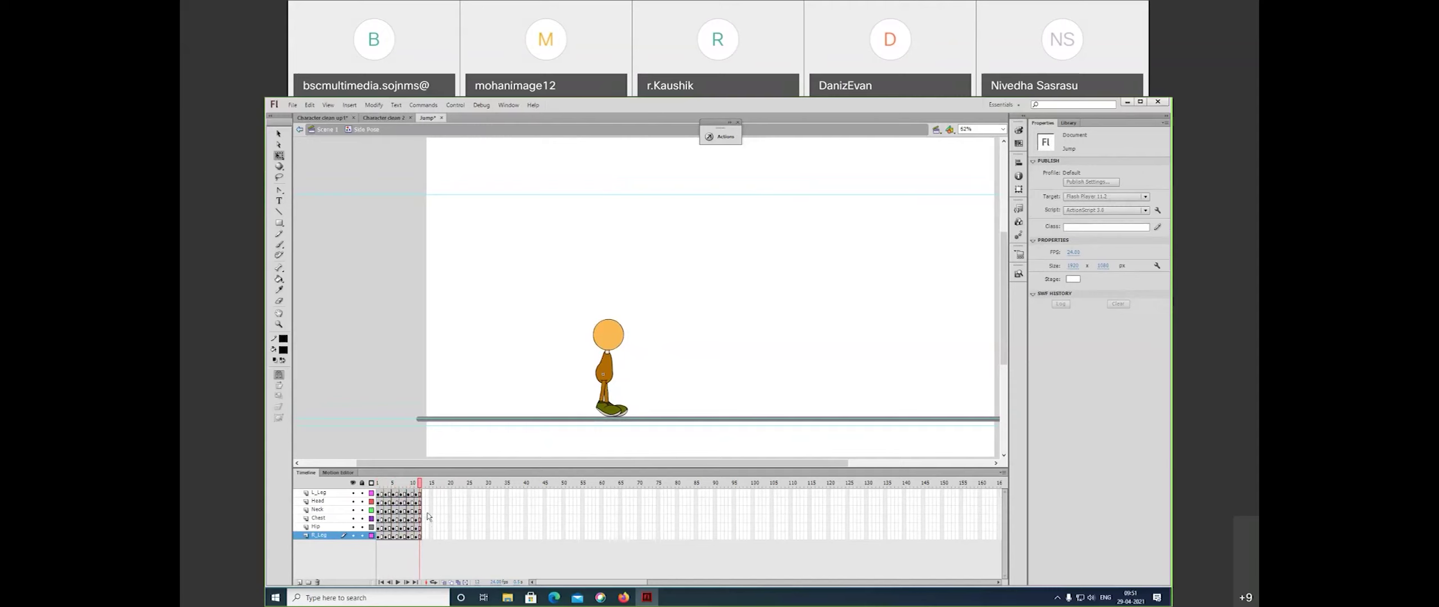
key(Return)
- Apply classic tweens between the pose keyframes on all body layers and play back the jump
drag(380, 496, 412, 535)
right_click(412, 535)
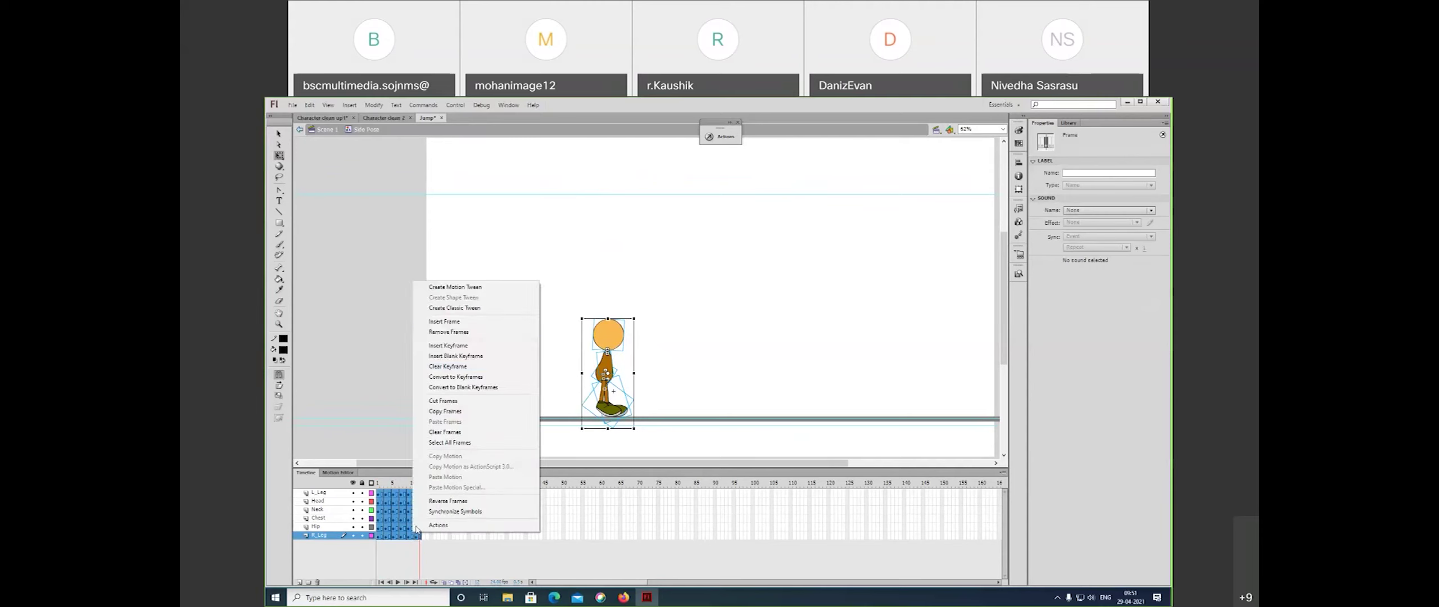
click(481, 308)
key(Return)
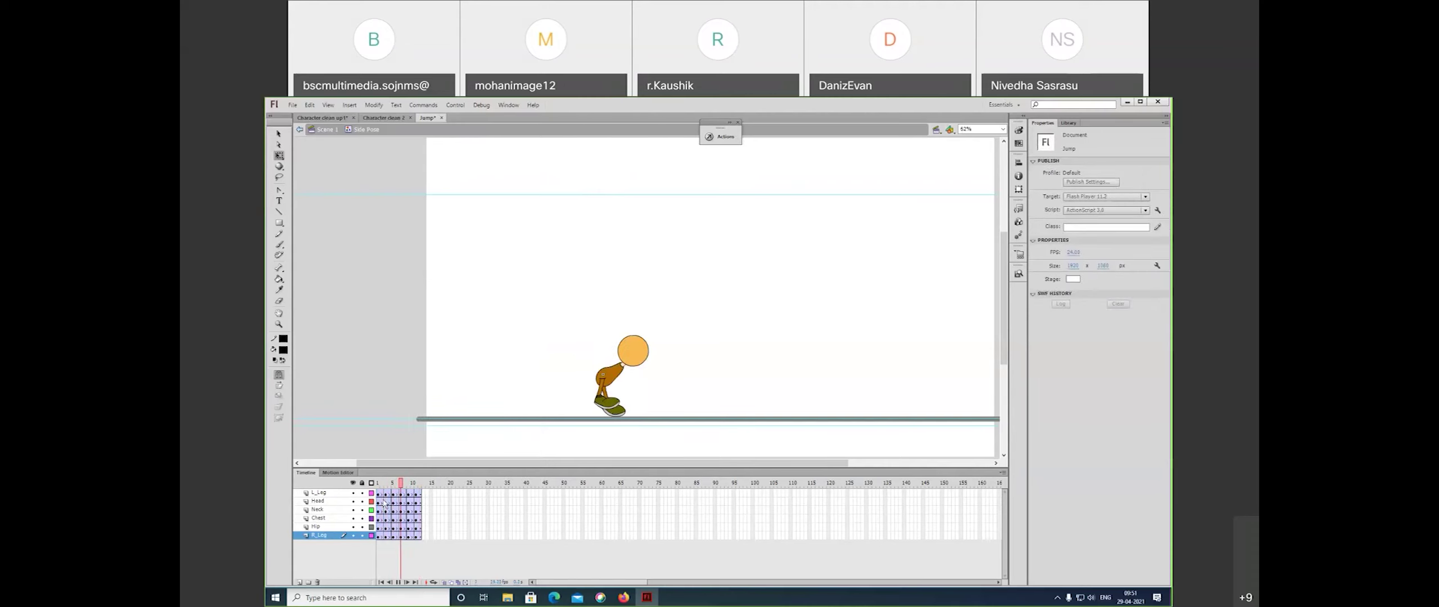
- Inside the left leg symbol, apply classic tweens to the frames of all layers and return to the full pose
double_click(609, 404)
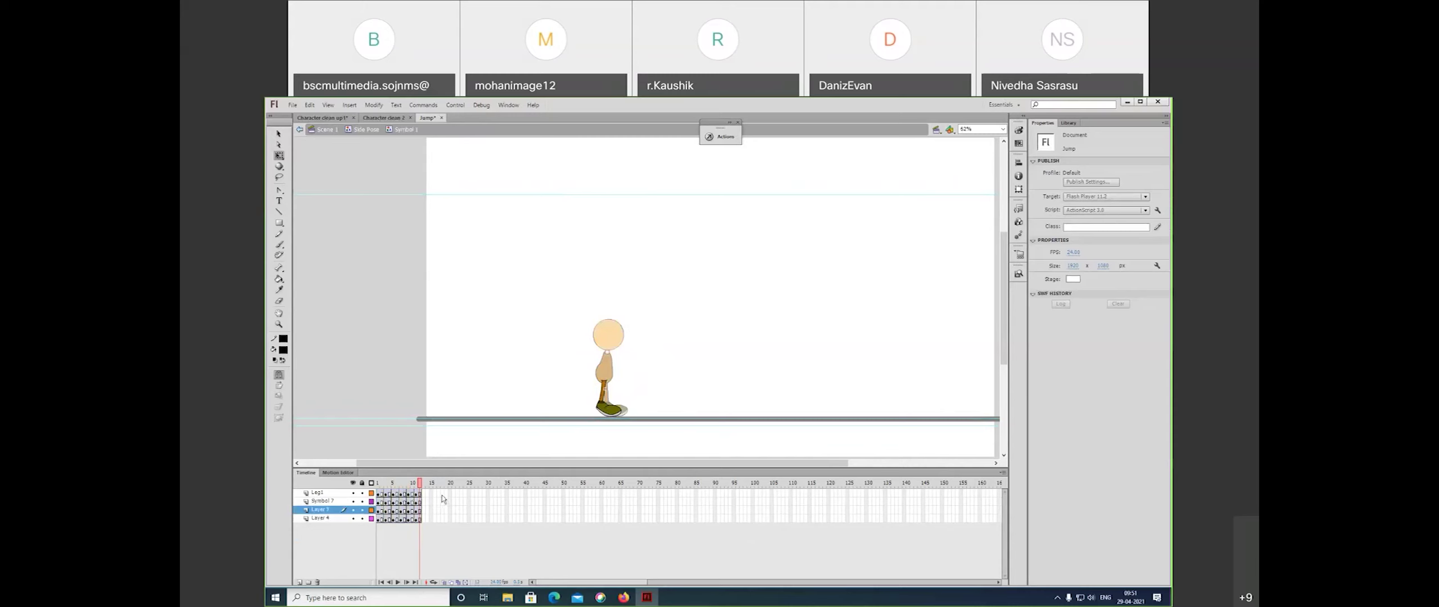
drag(442, 496, 371, 531)
click(326, 517)
right_click(391, 517)
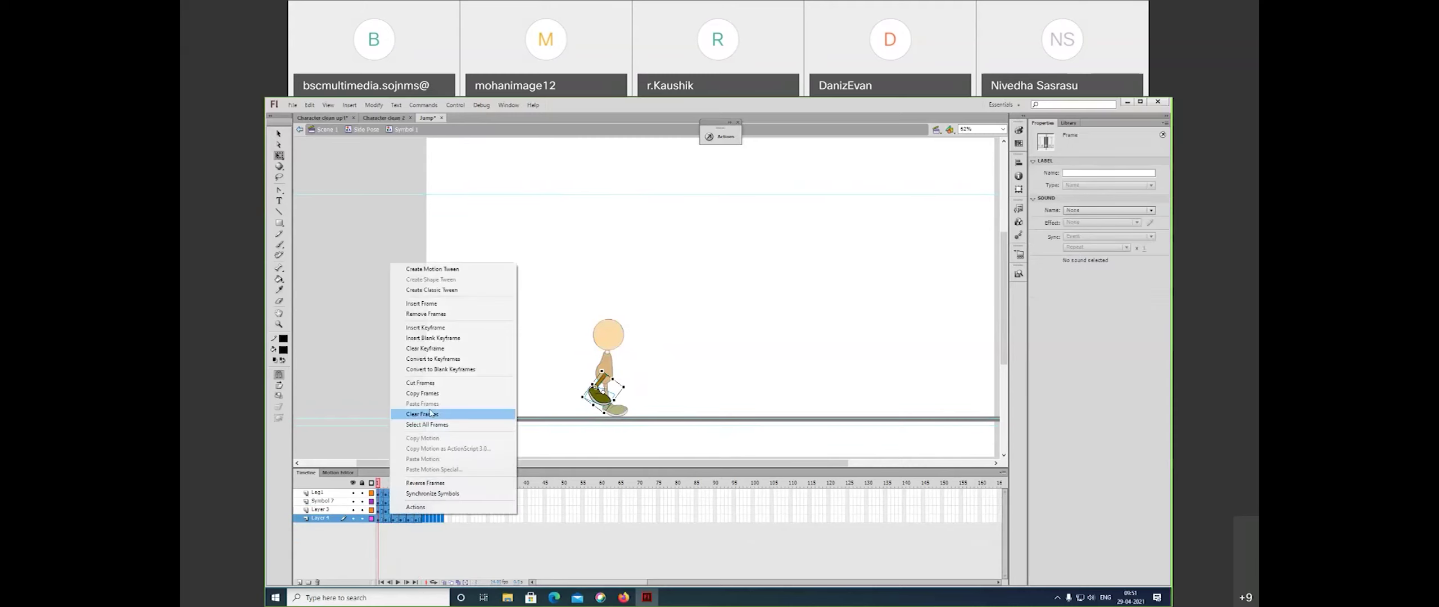
click(427, 483)
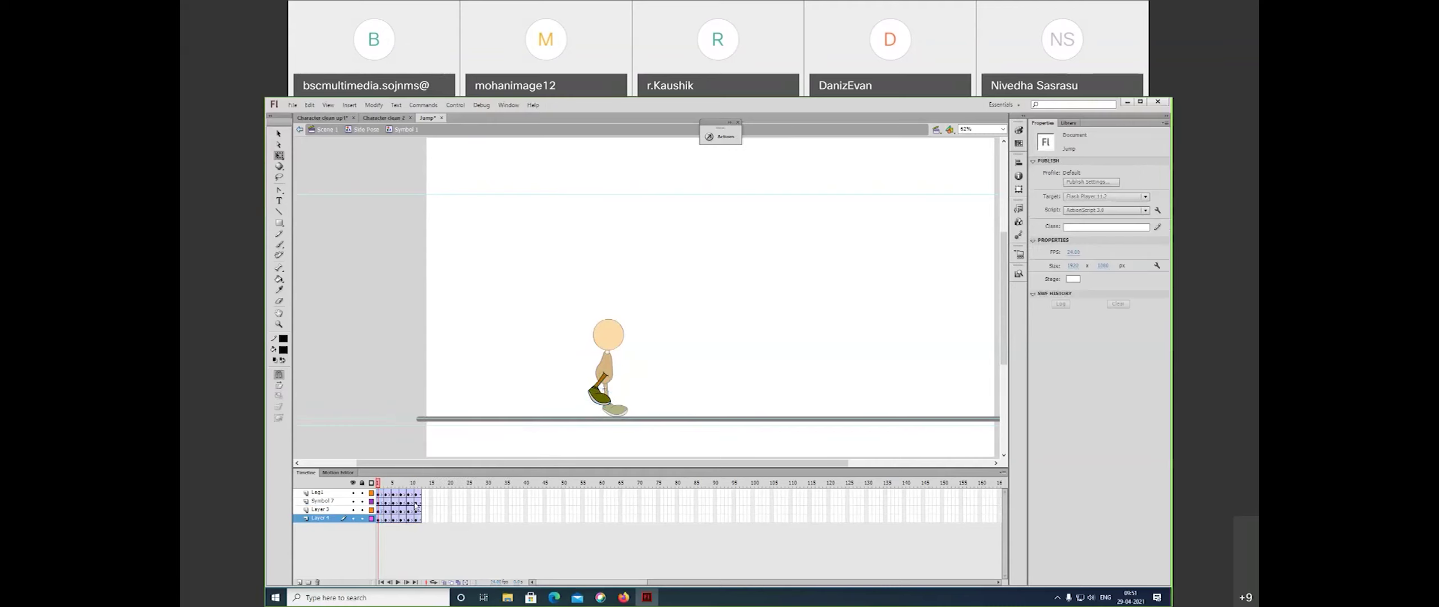
drag(384, 487, 421, 493)
double_click(640, 377)
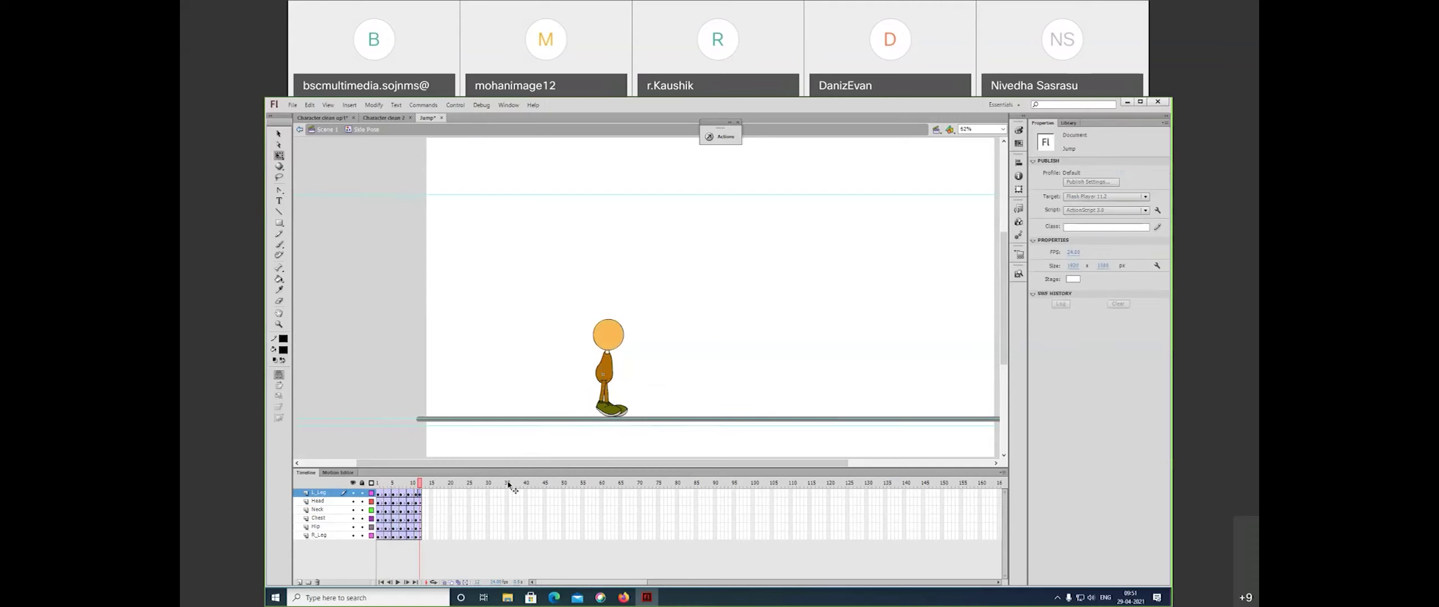
- Inside the right leg symbol, create classic tweens across all layers' keyframes and return to the full pose
double_click(618, 397)
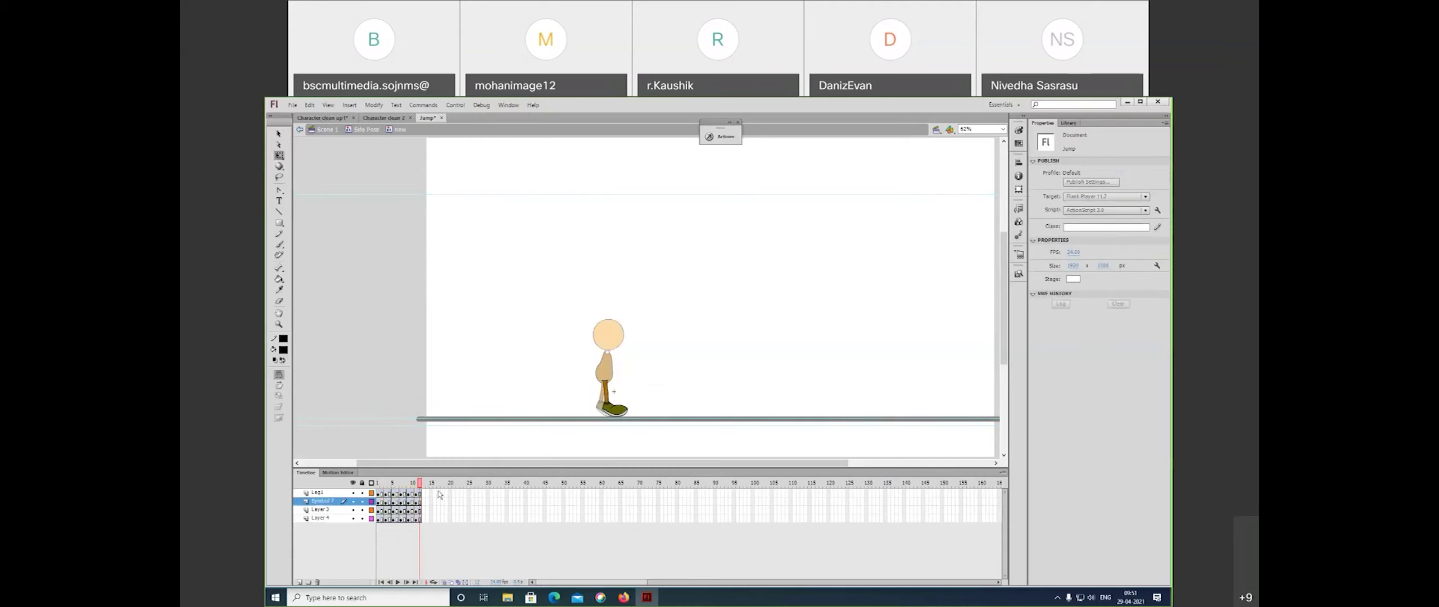
drag(440, 494, 386, 517)
right_click(386, 517)
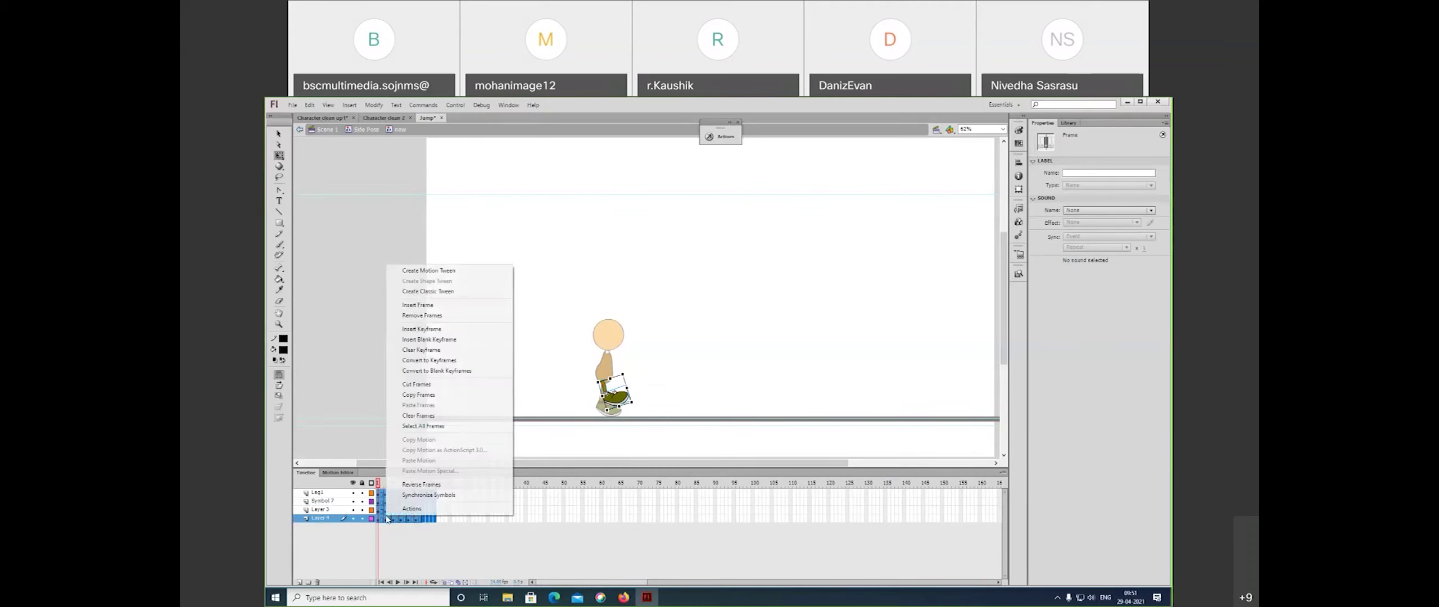
click(437, 291)
click(530, 404)
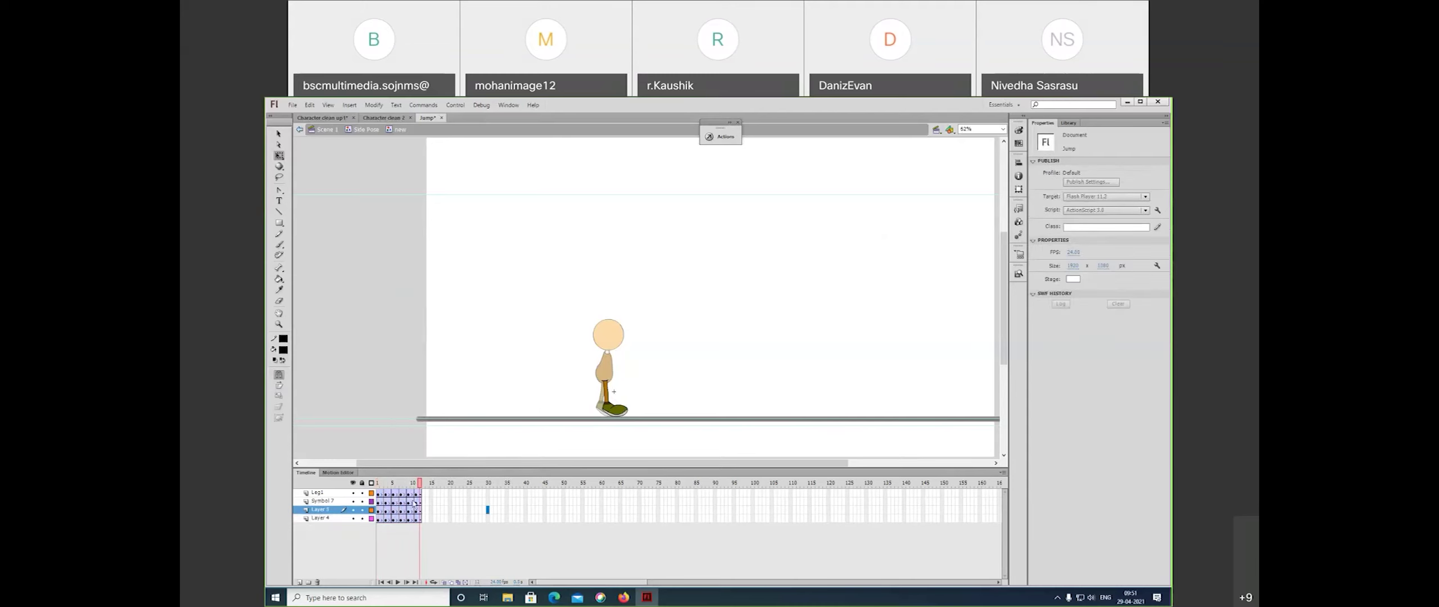
double_click(712, 356)
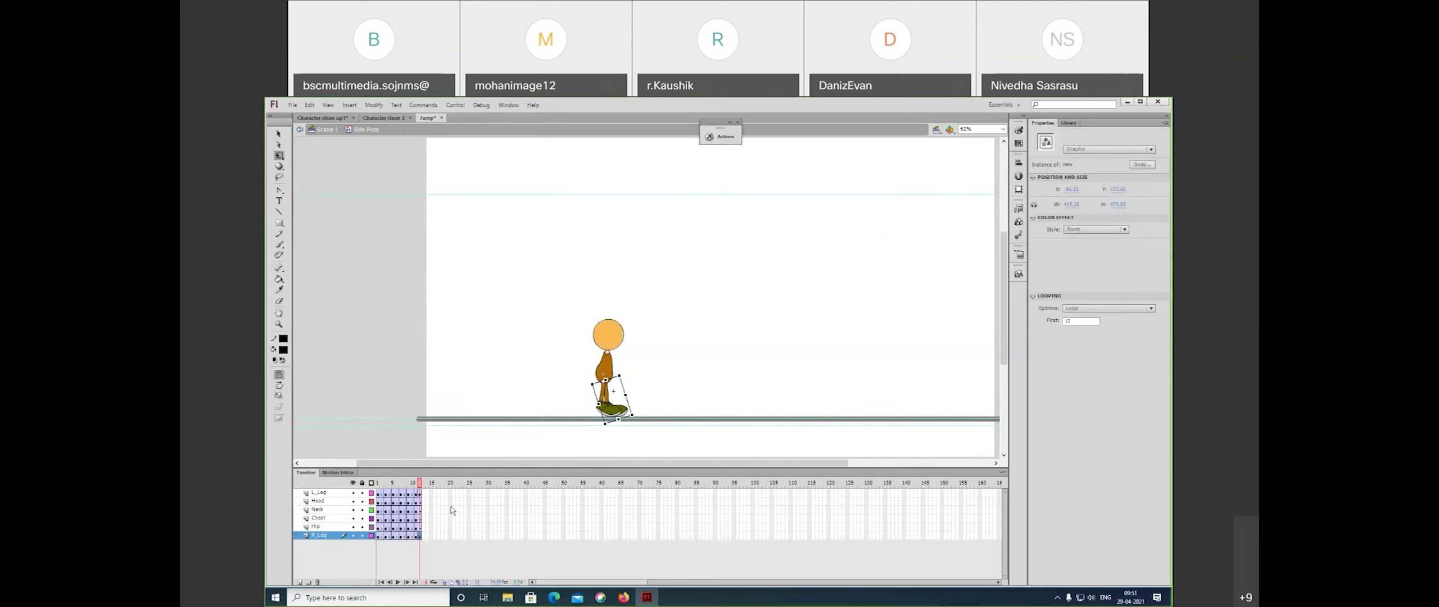
- Select frame 12 on the layers from L_Leg to R_Leg, and scrub and play back the tweened jump
click(420, 493)
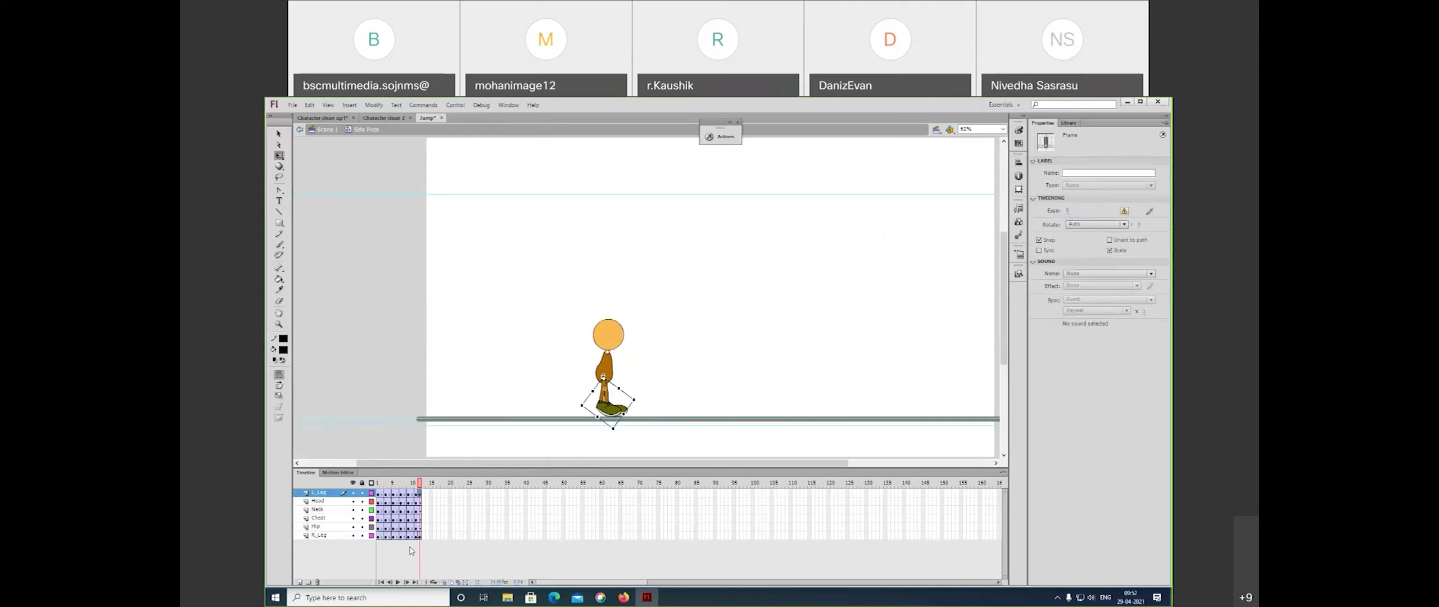
click(421, 536)
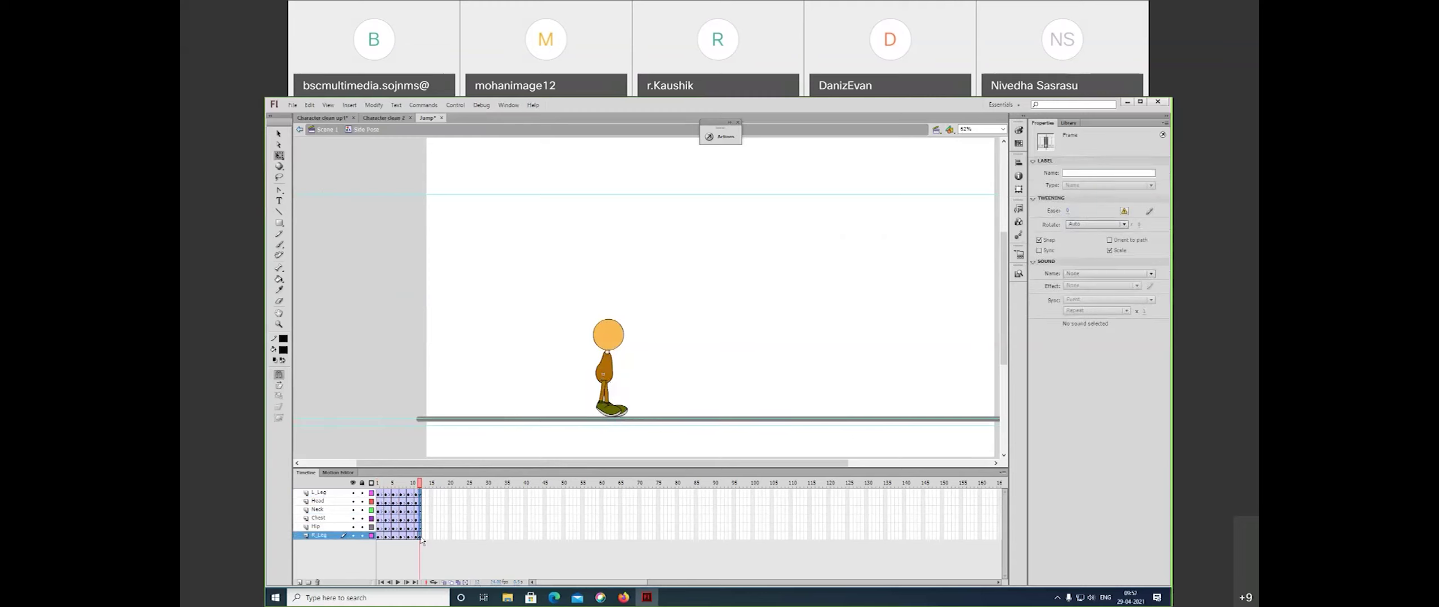
drag(423, 536, 400, 499)
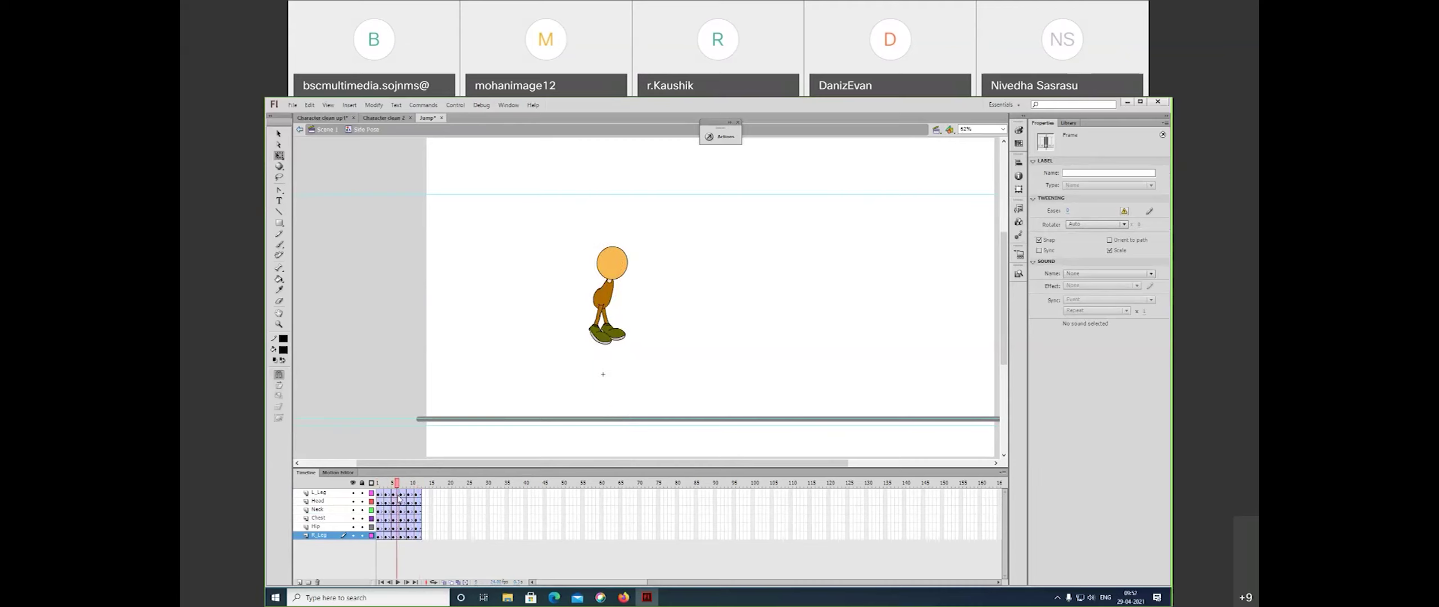
key(Return)
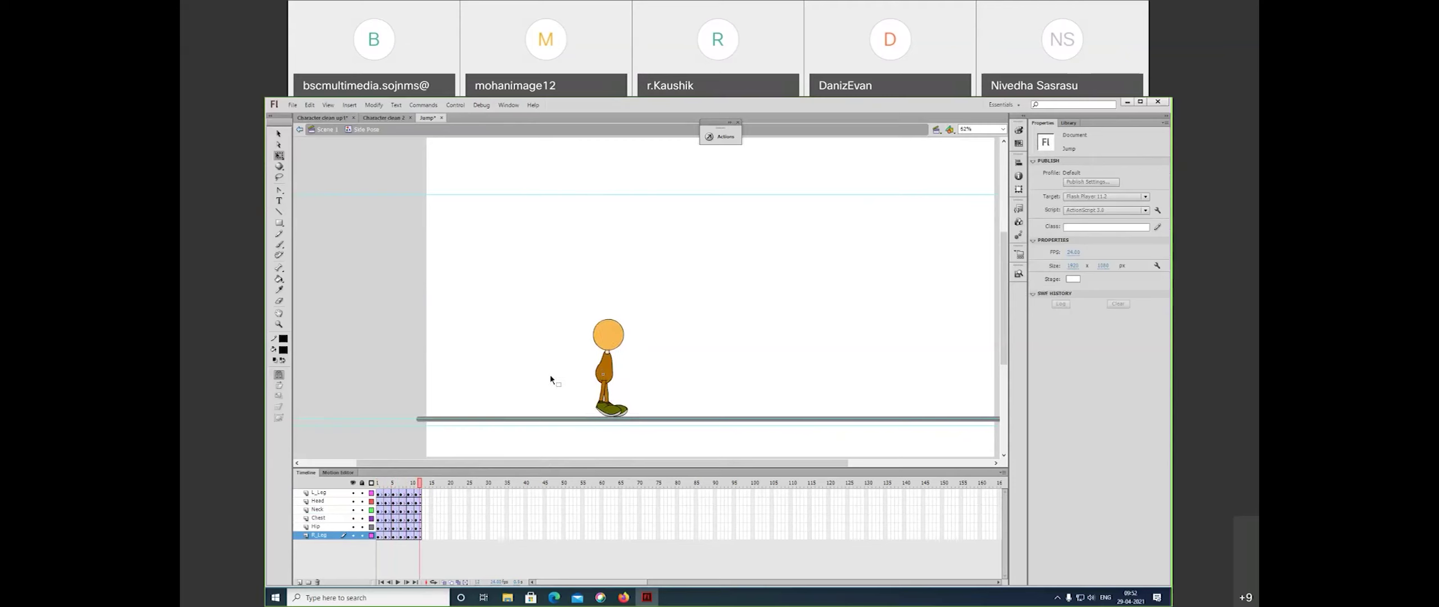
- Insert one more frame after each pose keyframe on all body layers, extending the jump to 18 frames
key(F5)
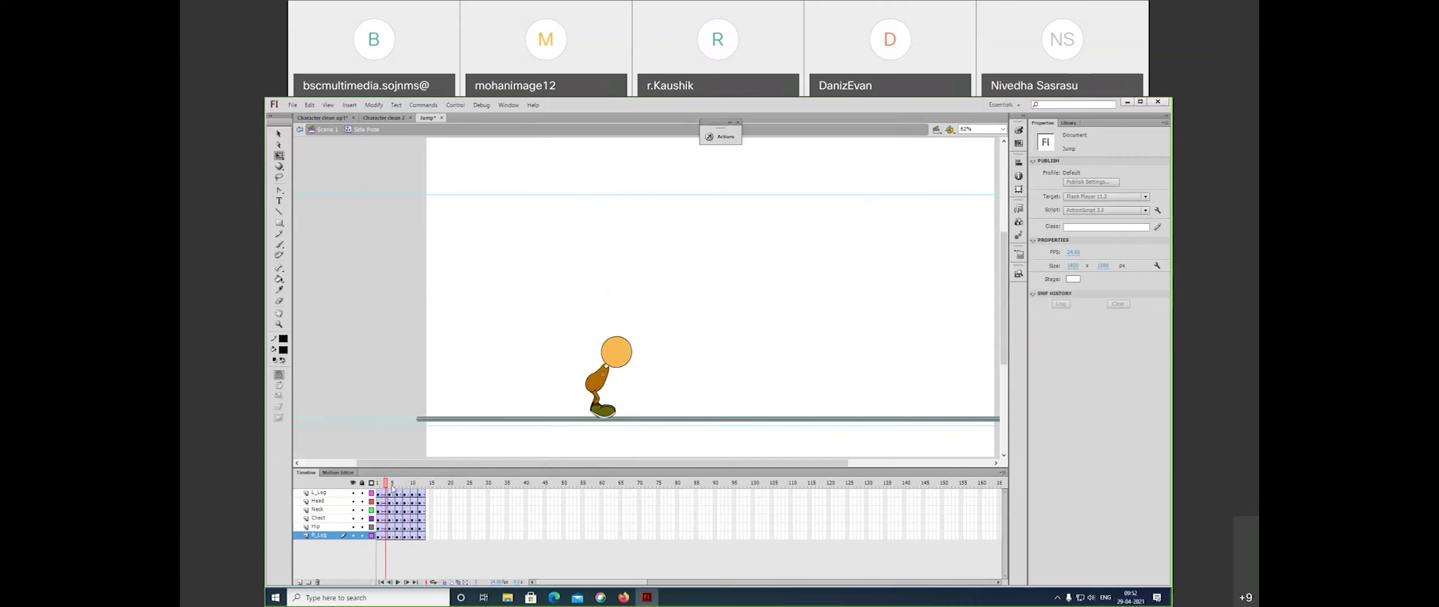
key(F5)
key(Return)
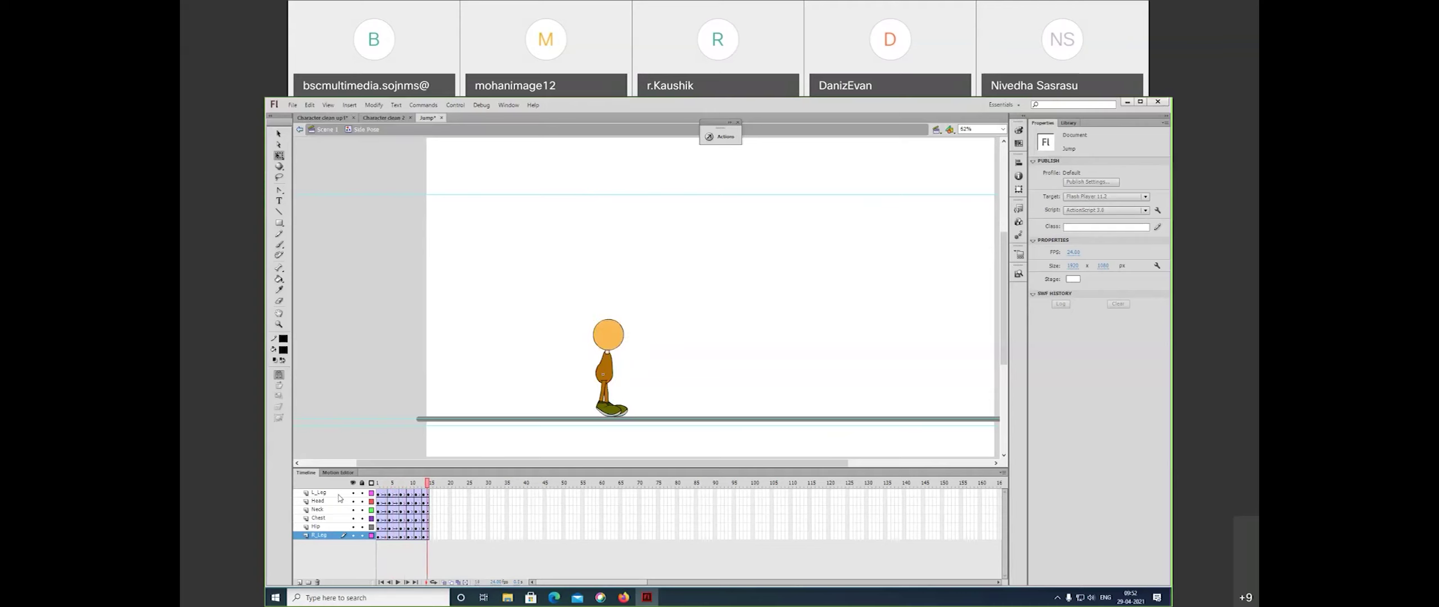
click(400, 482)
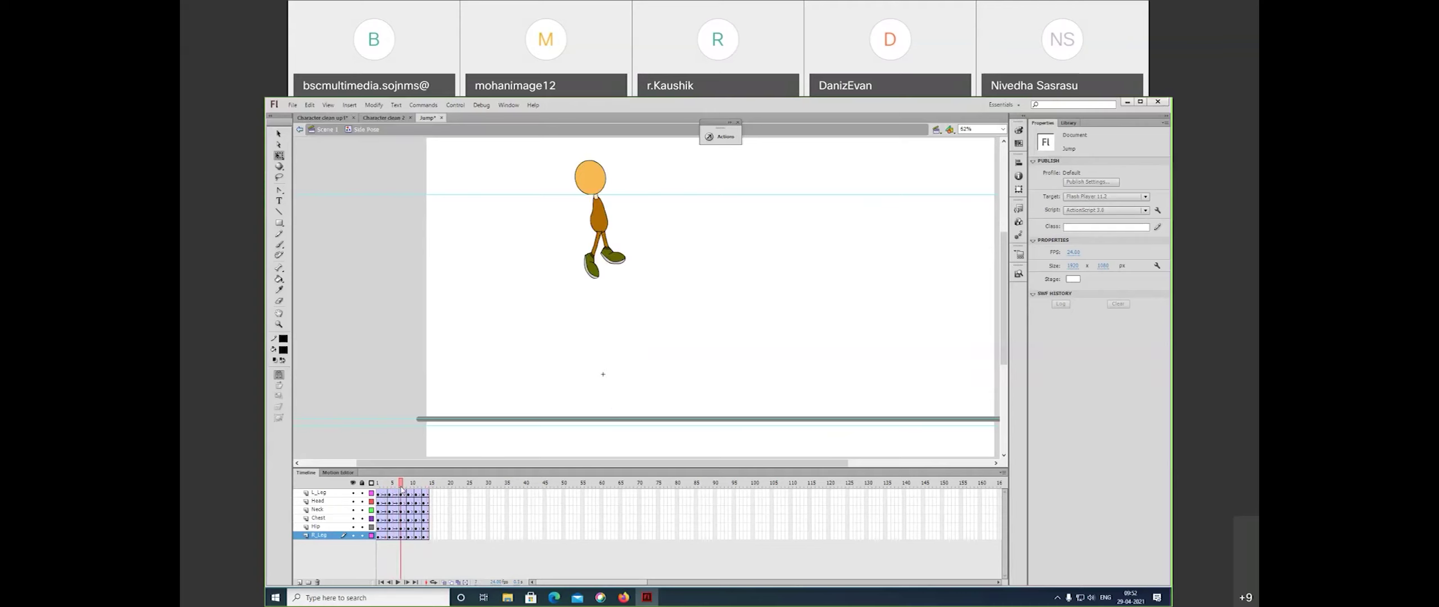
key(F5)
key(F5)
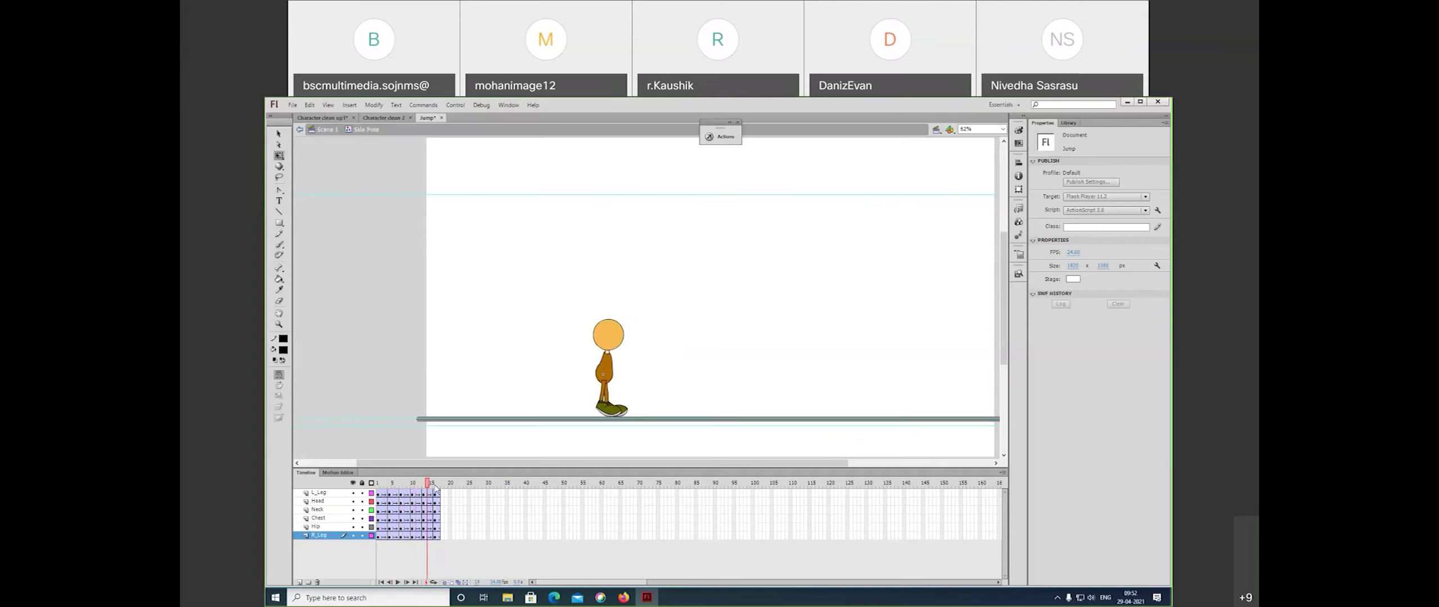
click(436, 488)
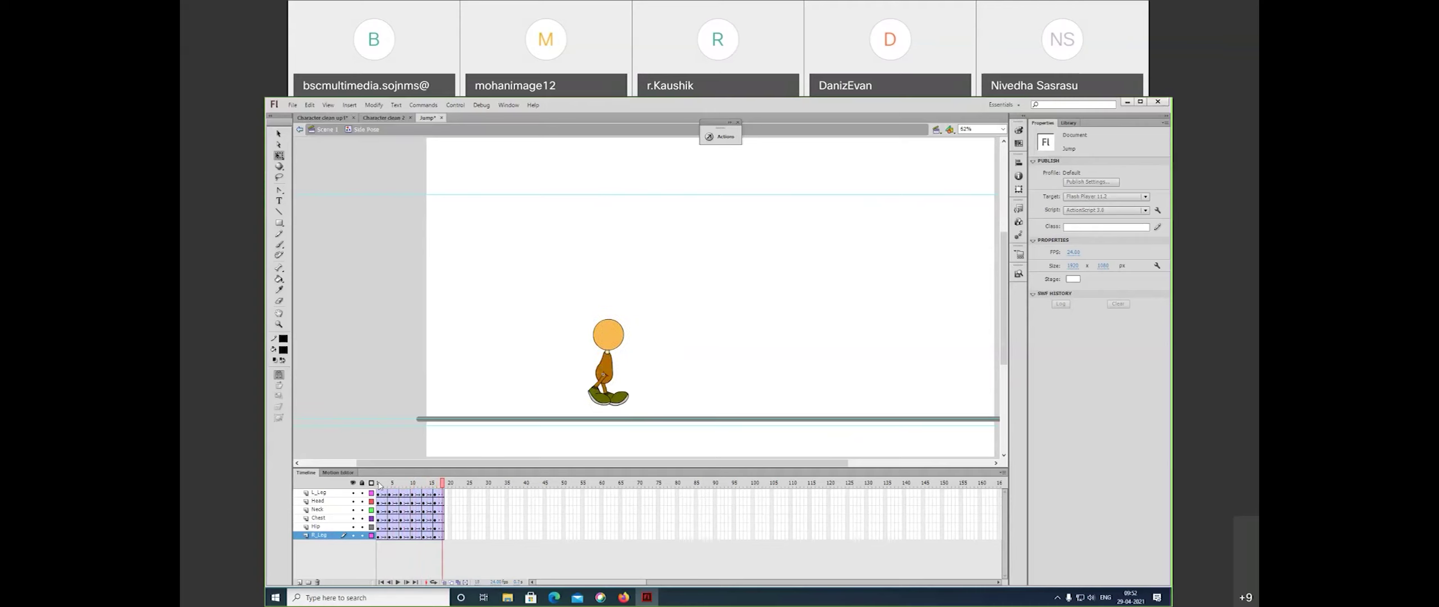
- Inside the left leg symbol, insert one extra frame in each keyframe span up to frame 18, and return to the full pose
click(610, 365)
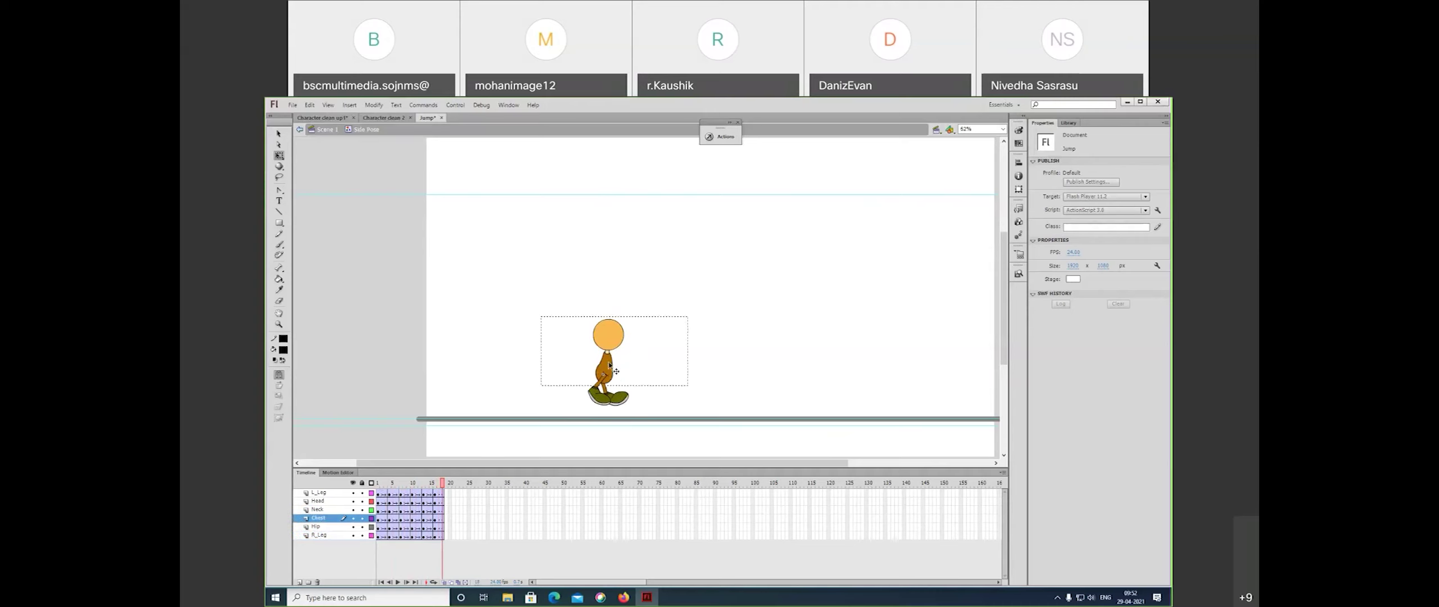
click(604, 402)
double_click(604, 402)
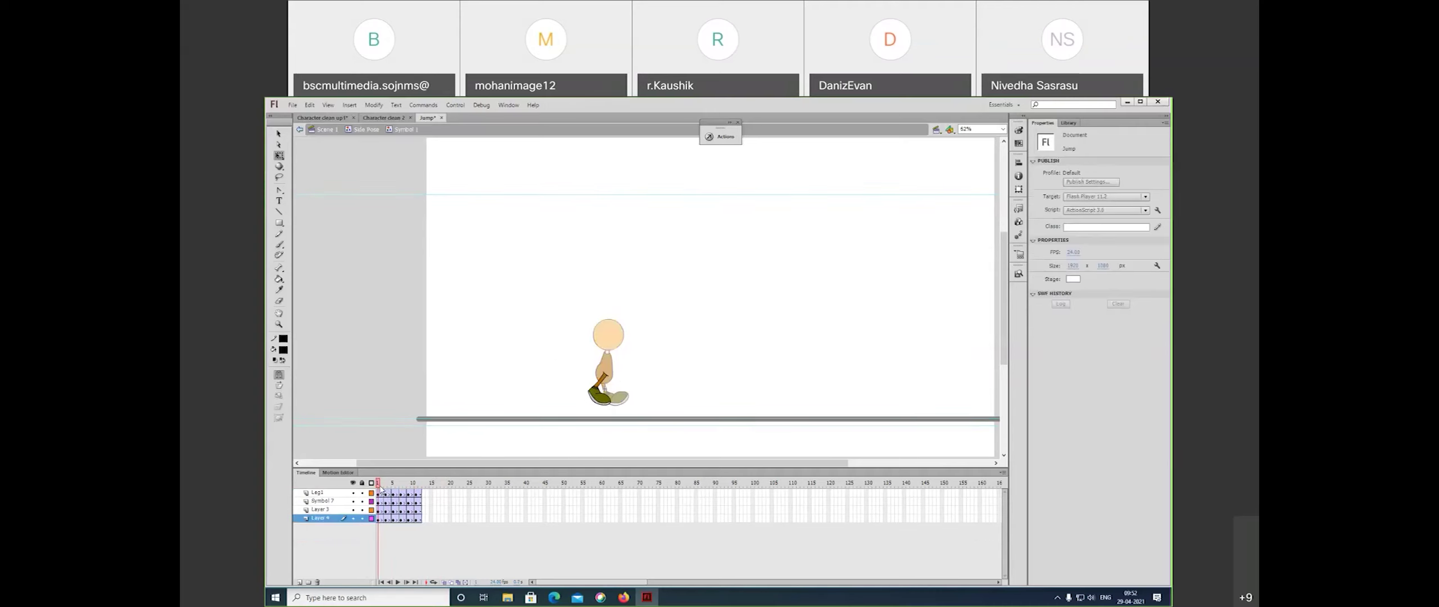
click(380, 488)
key(F5)
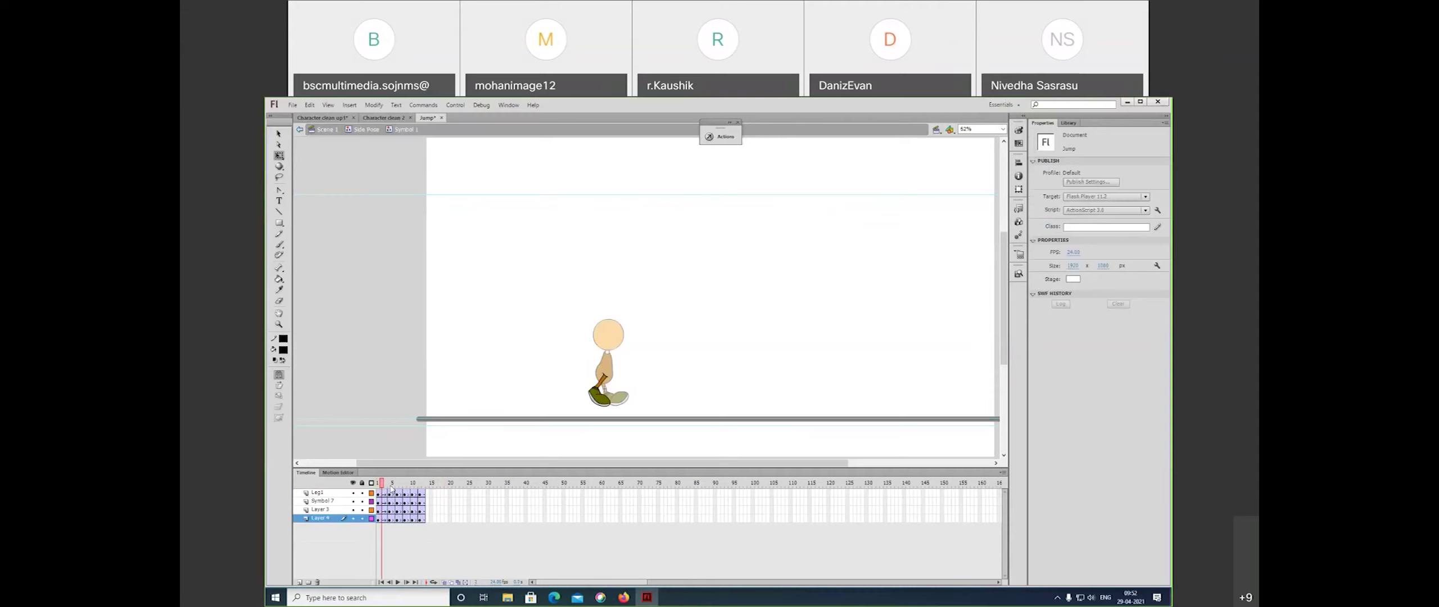
click(392, 485)
key(F5)
click(404, 485)
key(F5)
click(415, 485)
key(F5)
click(427, 485)
key(F5)
click(437, 488)
key(F5)
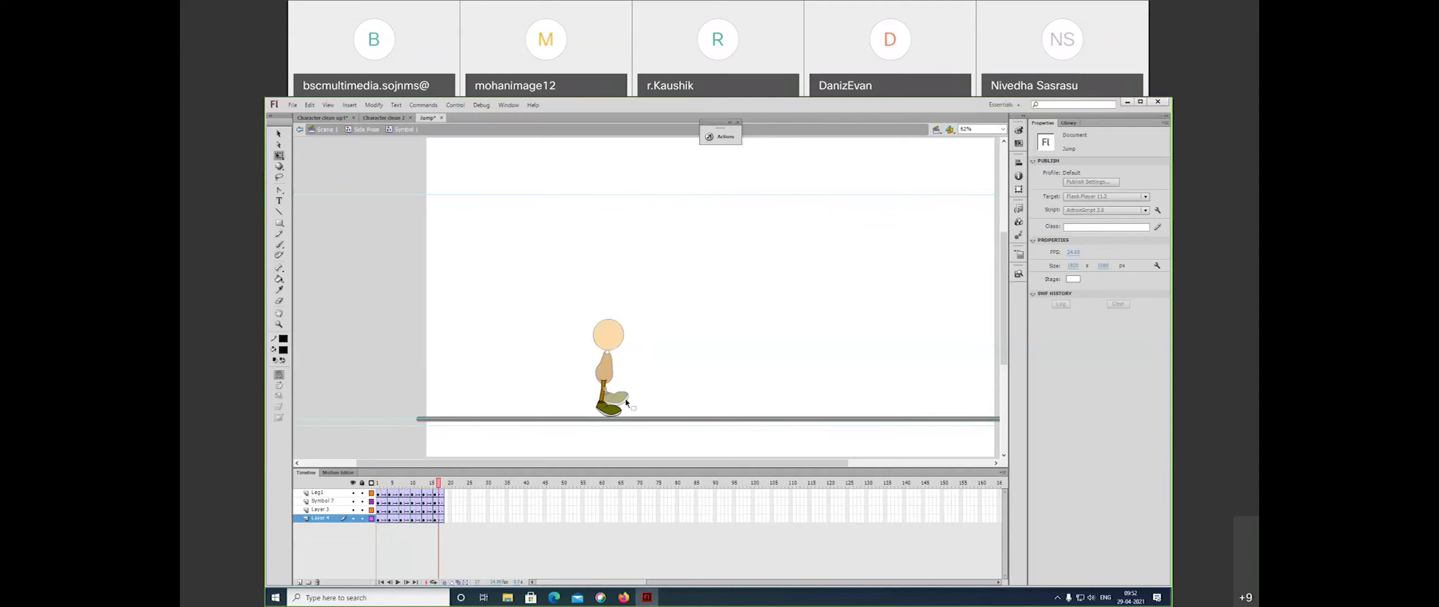
double_click(680, 387)
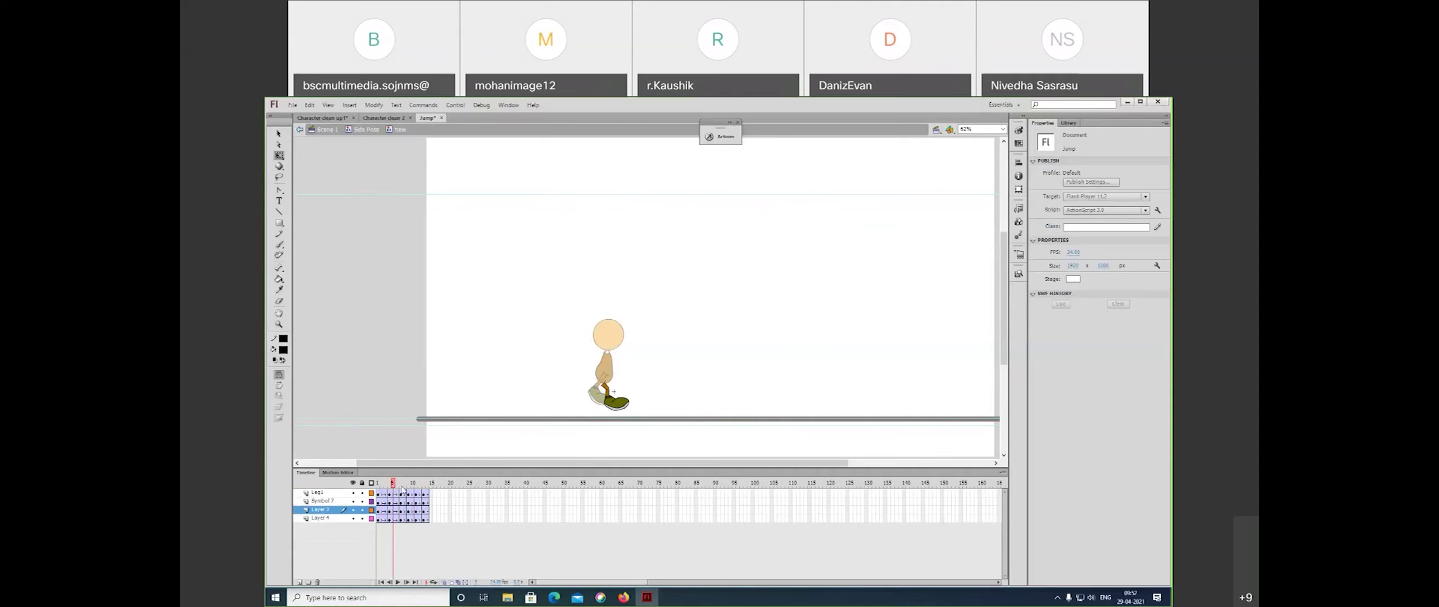
- Inside the right leg symbol, extend each keyframe span by one frame up to frame 18, and return to the full pose
click(404, 485)
key(F5)
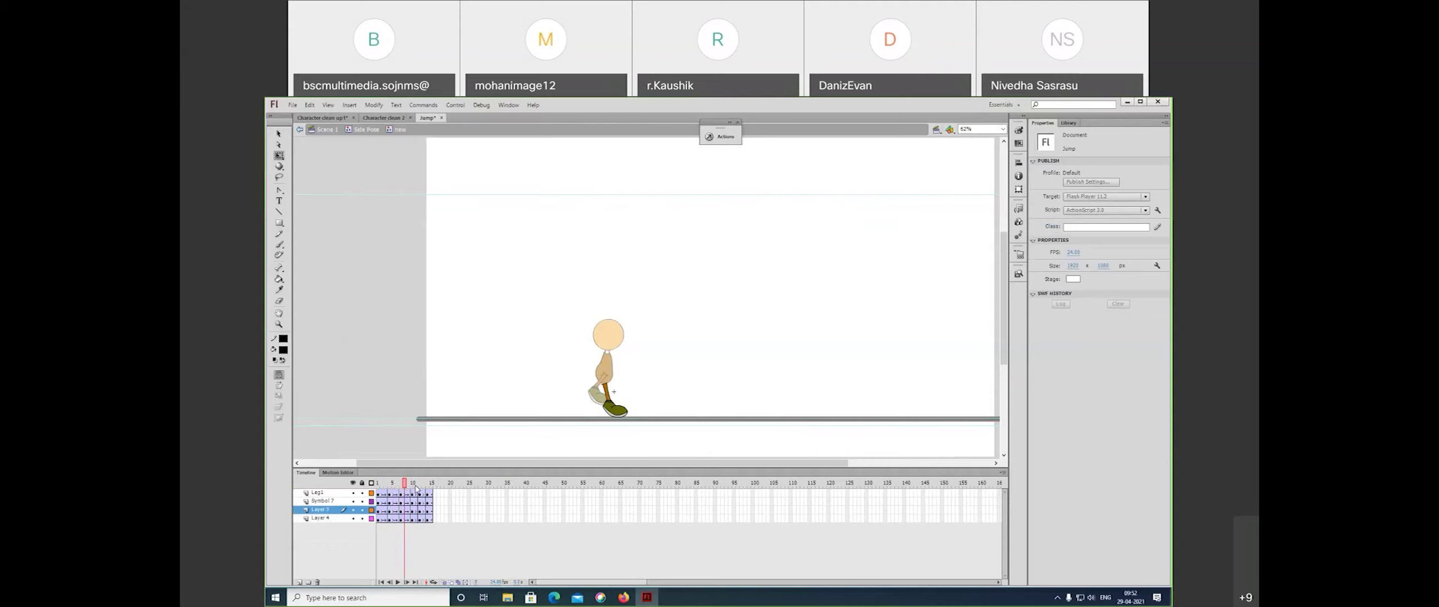
click(415, 486)
key(F5)
click(427, 487)
key(F5)
key(ctrl+y)
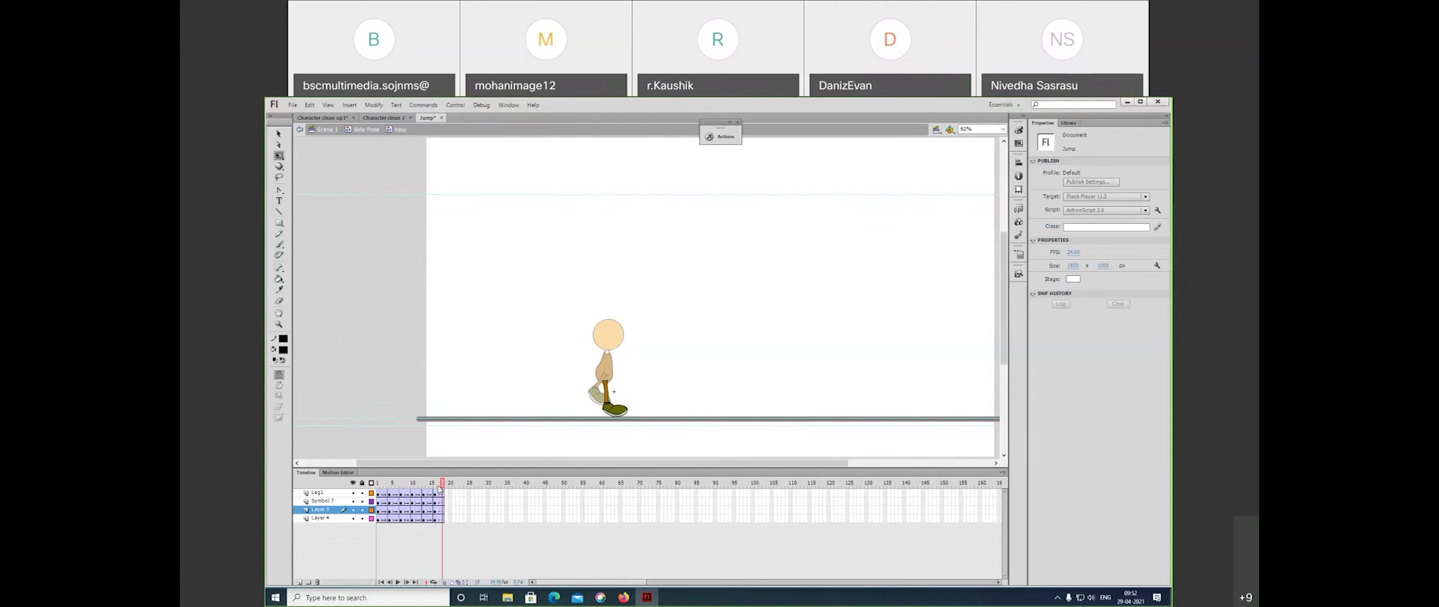
double_click(685, 390)
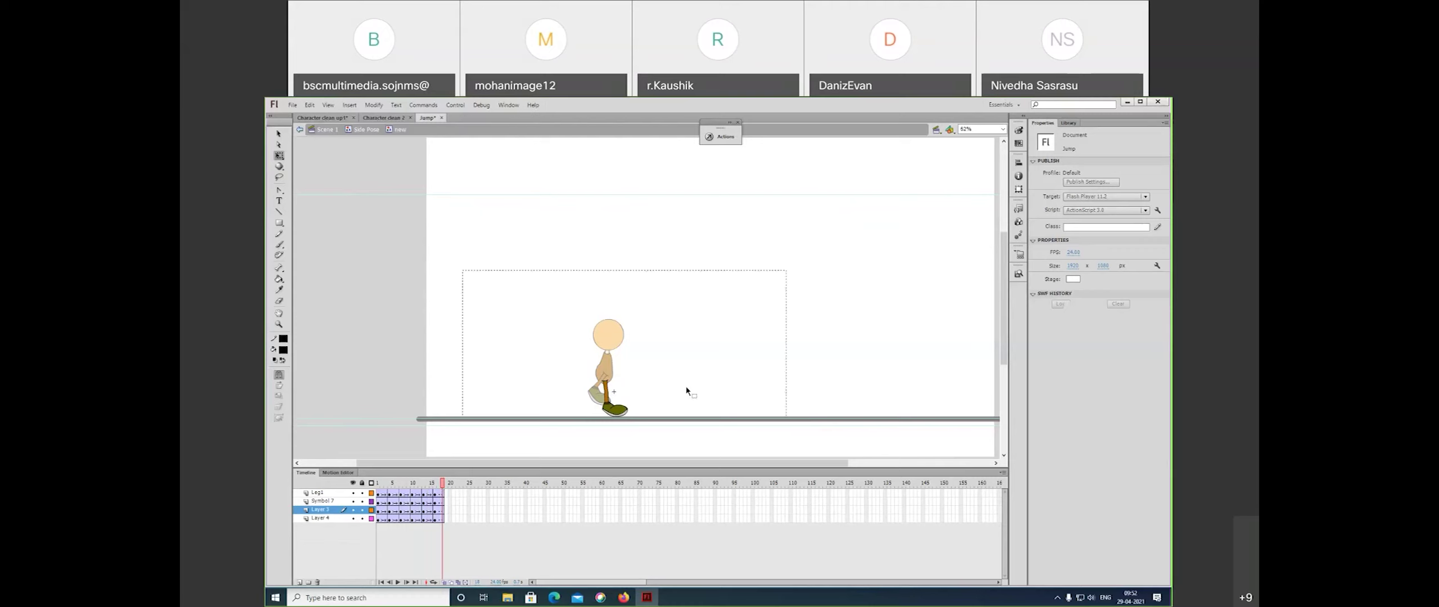
- Select frame 18 on the layers from L_Leg to R_Leg, and play back the jump, examining the legs in mid-air up close
click(442, 494)
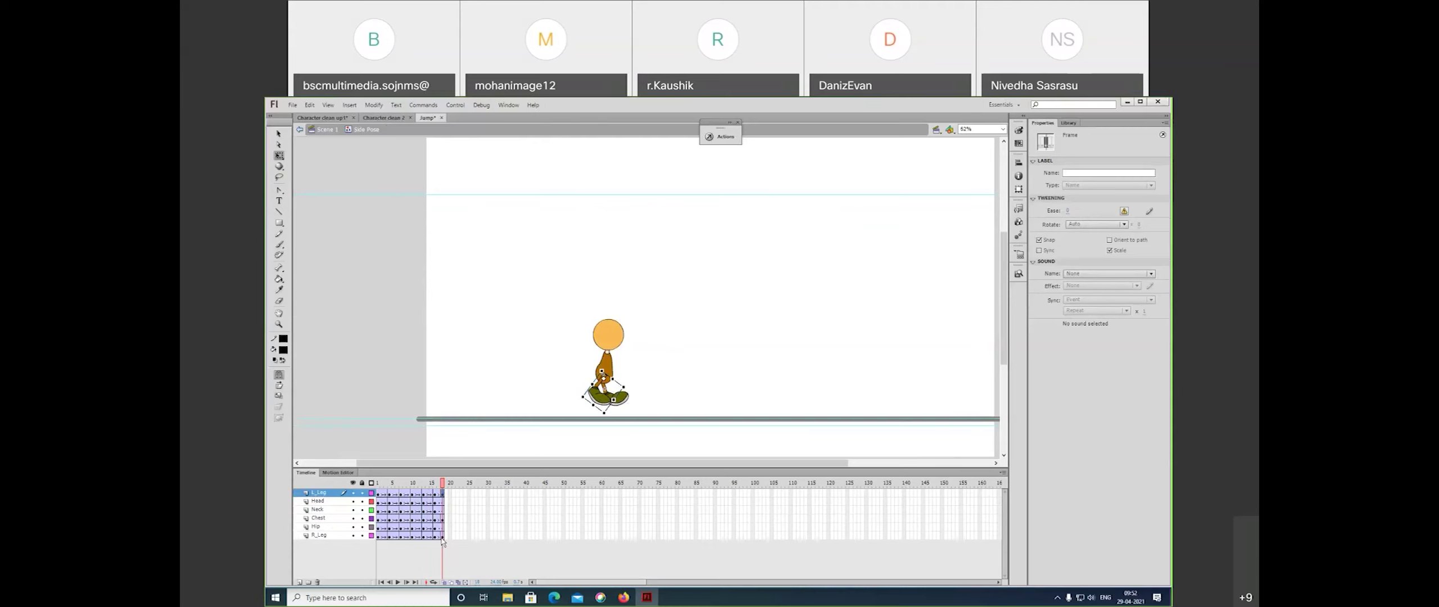
click(442, 536)
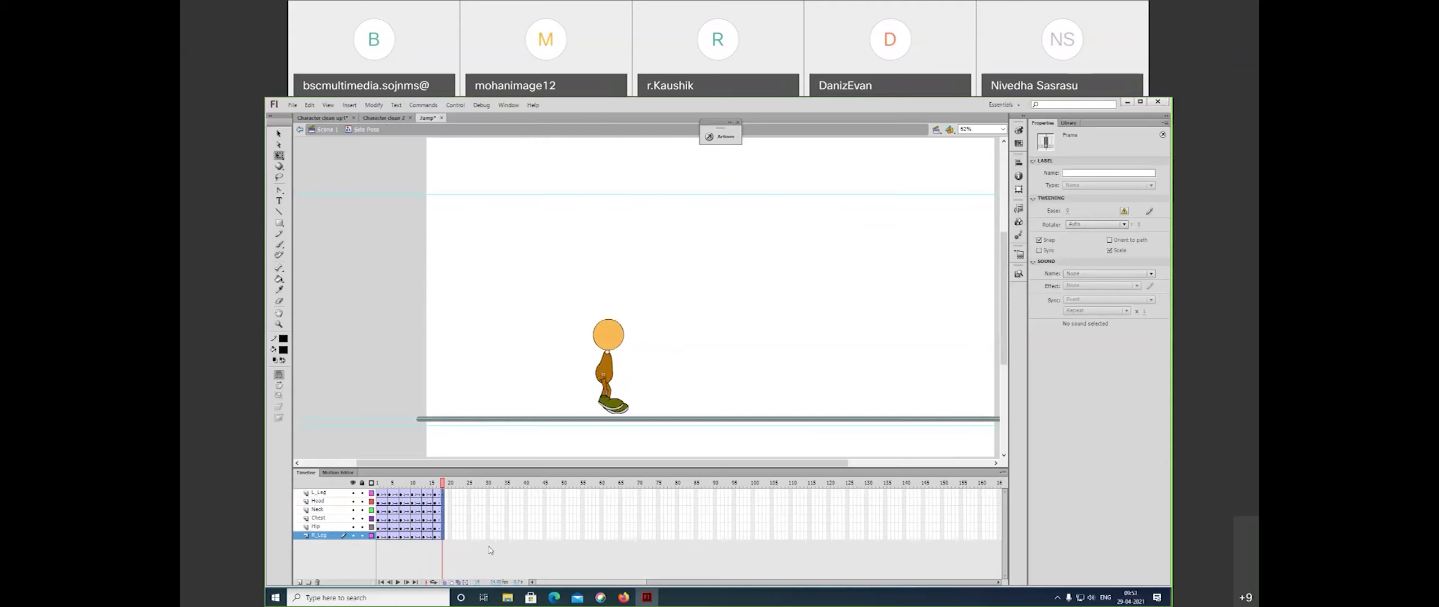
key(Return)
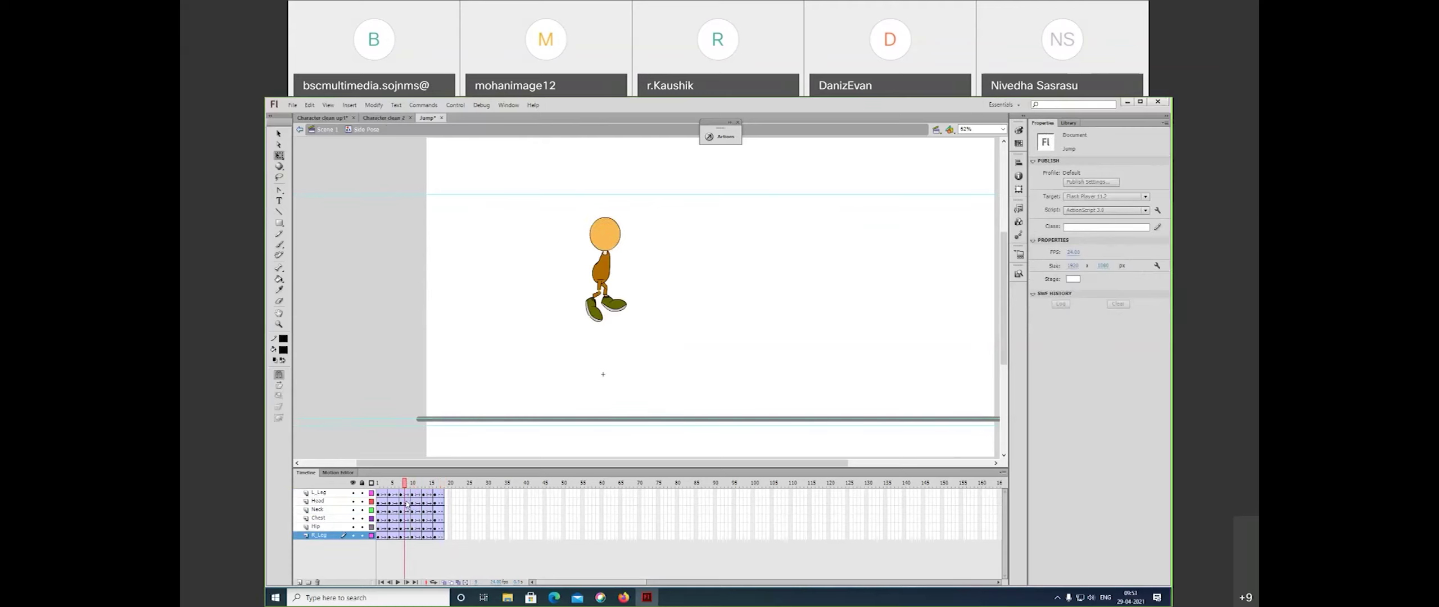
key(z)
click(607, 304)
key(Return)
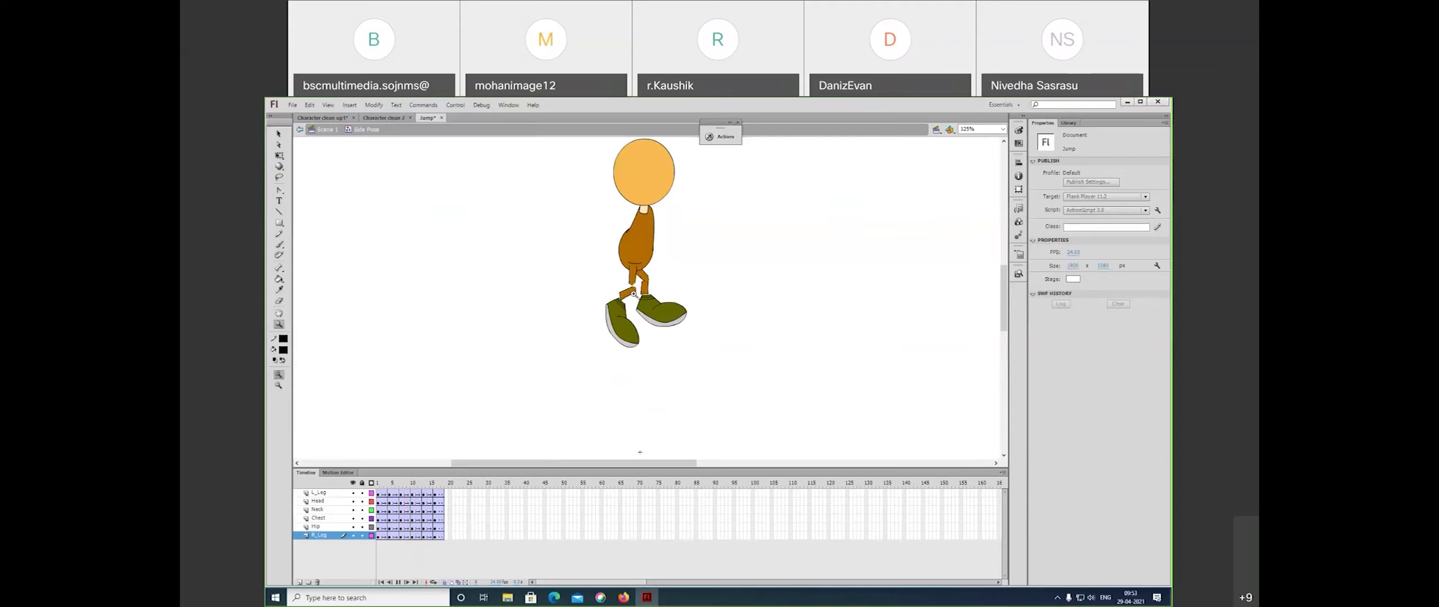
alt+click(634, 296)
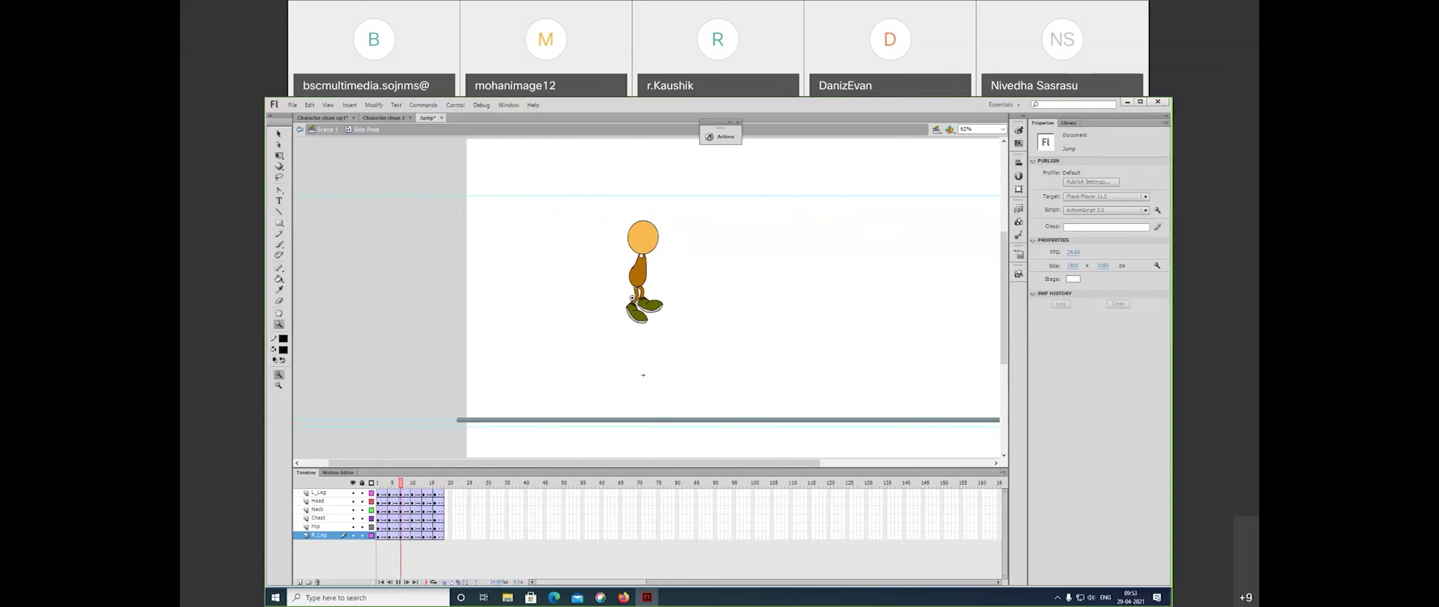
- Synchronize the symbols across all frames on the layers from L_Leg to R_Leg, and play back the jump
drag(464, 491, 378, 539)
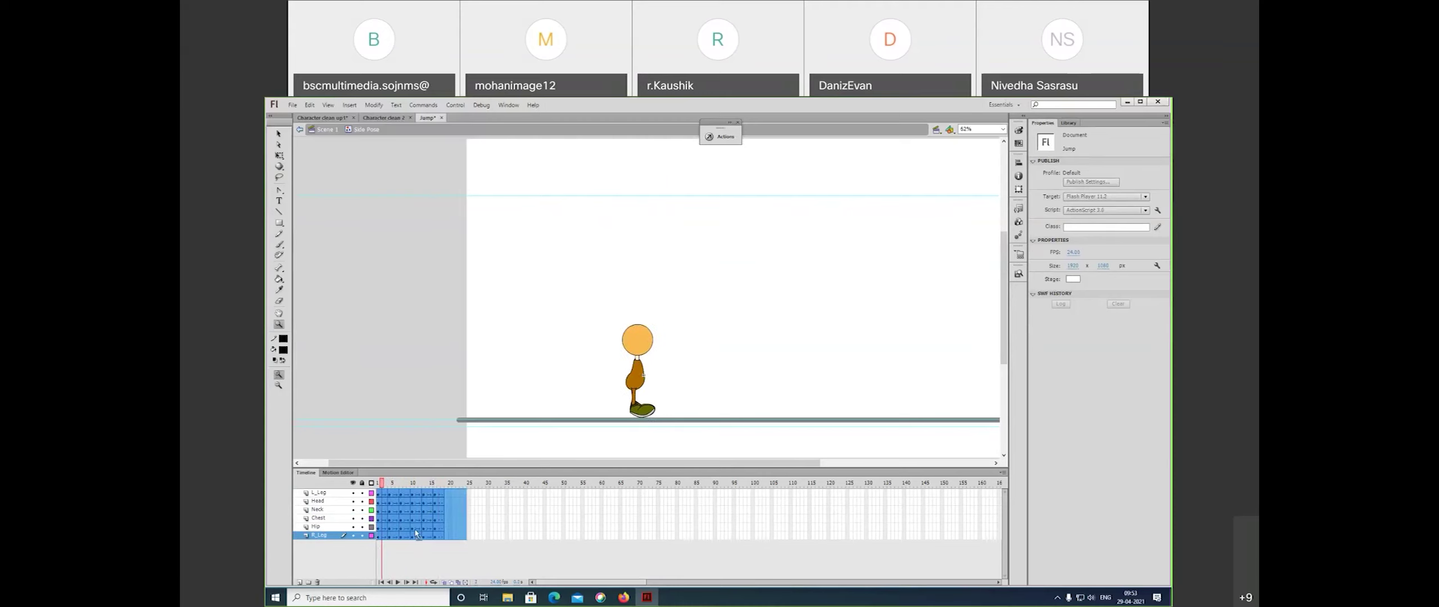
right_click(418, 534)
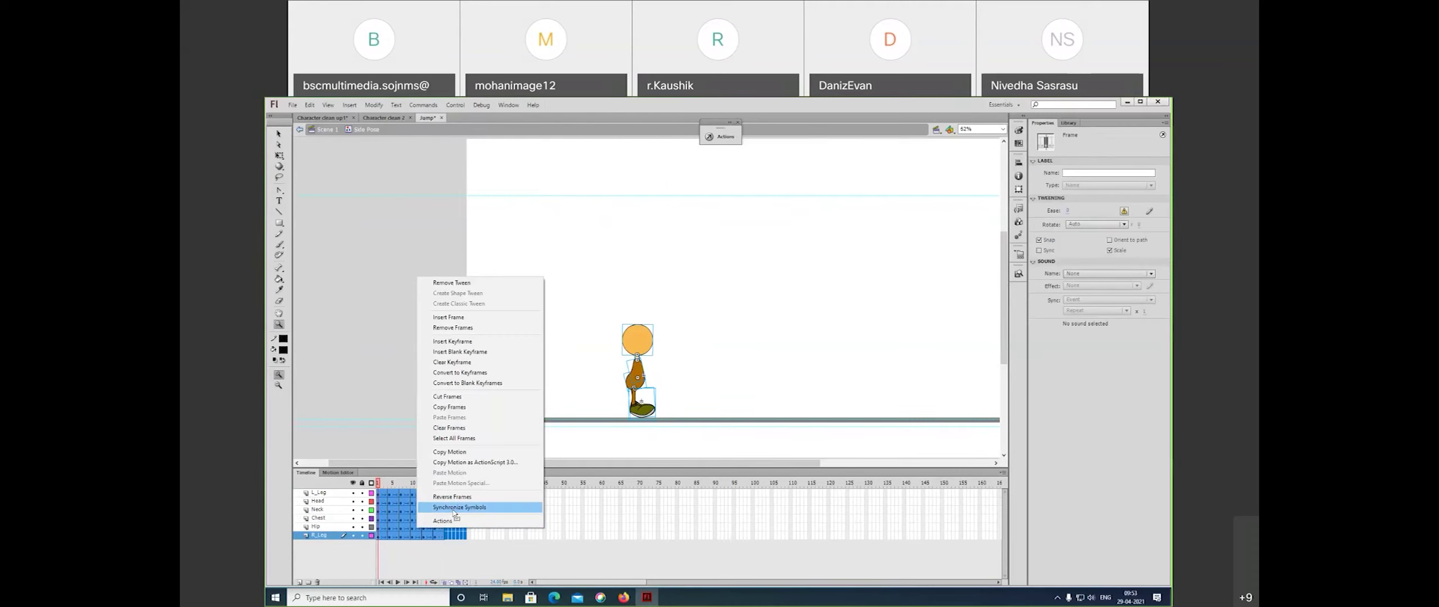
click(453, 508)
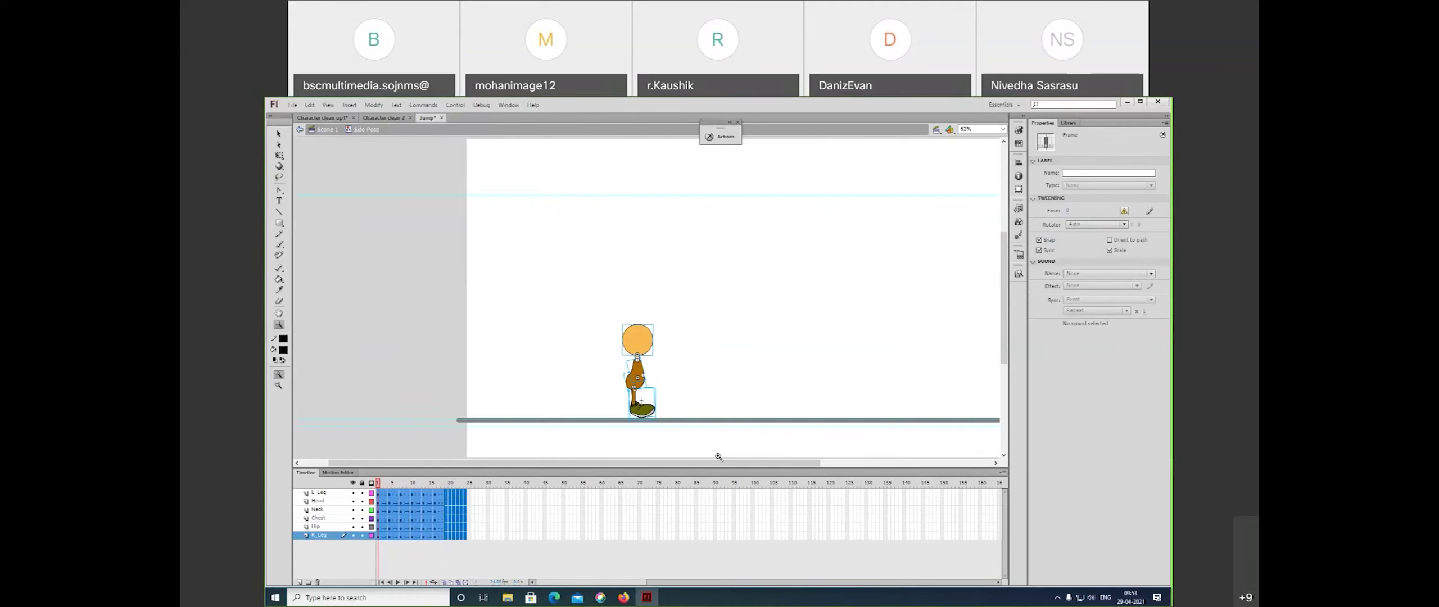
key(v)
click(726, 396)
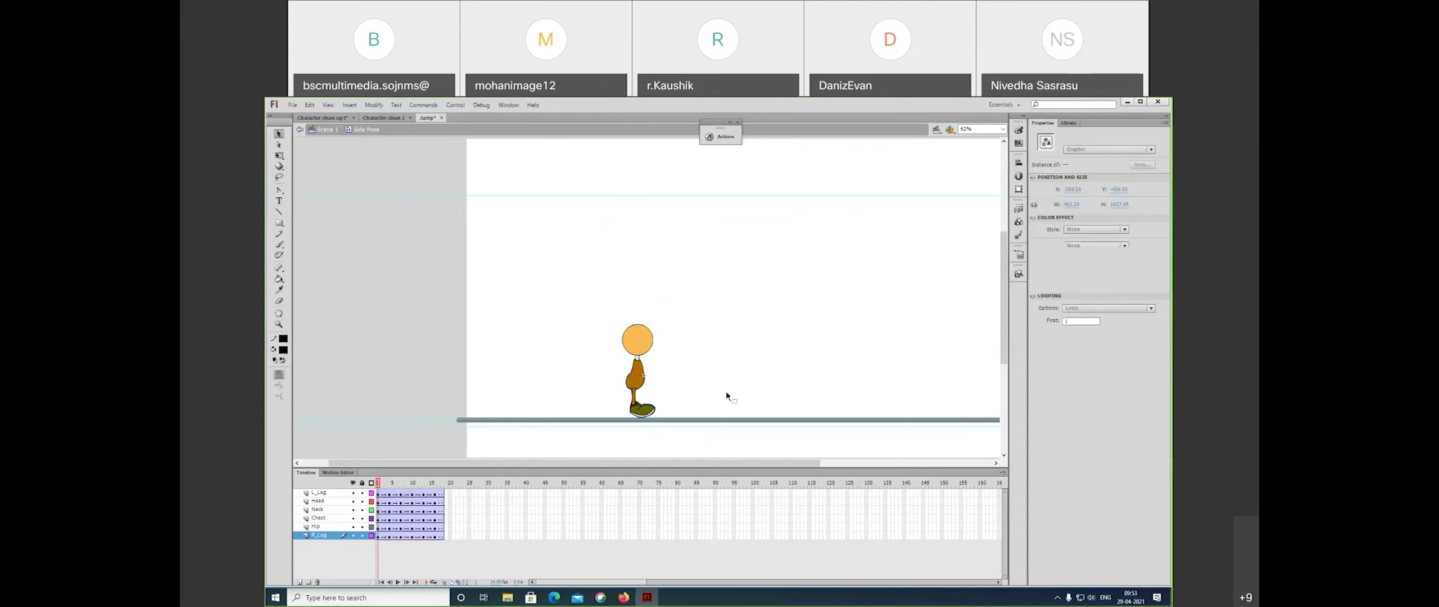
key(Return)
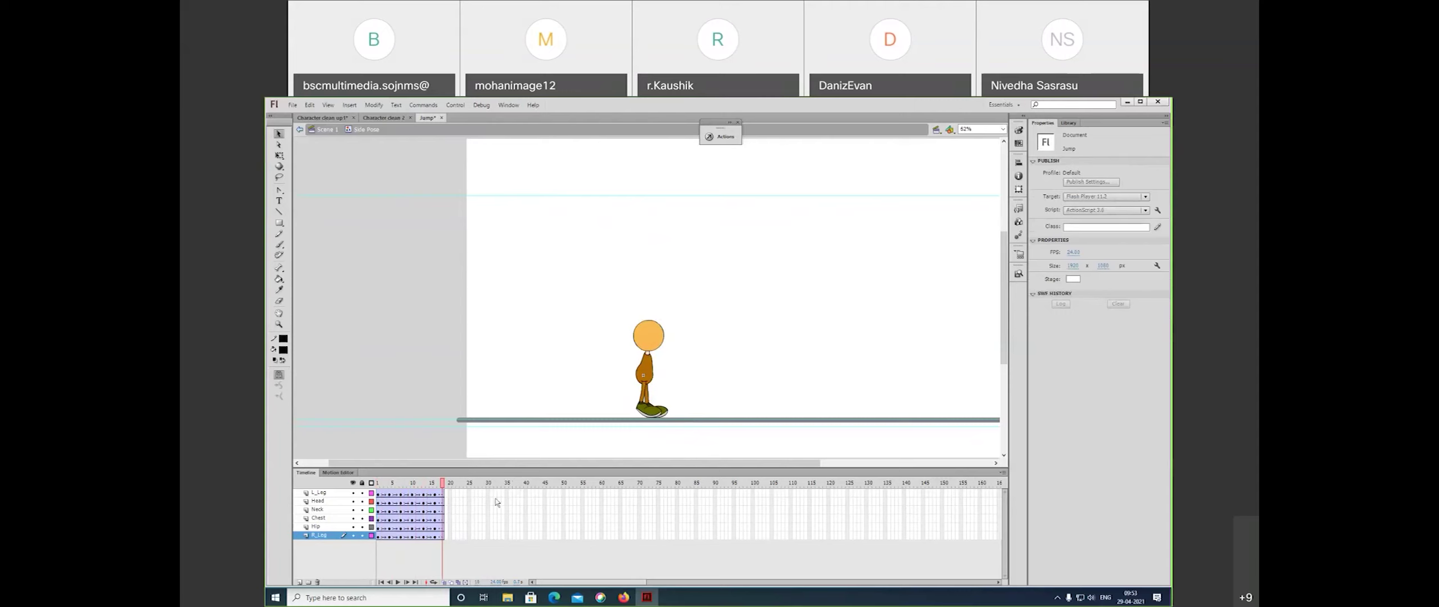
key(Return)
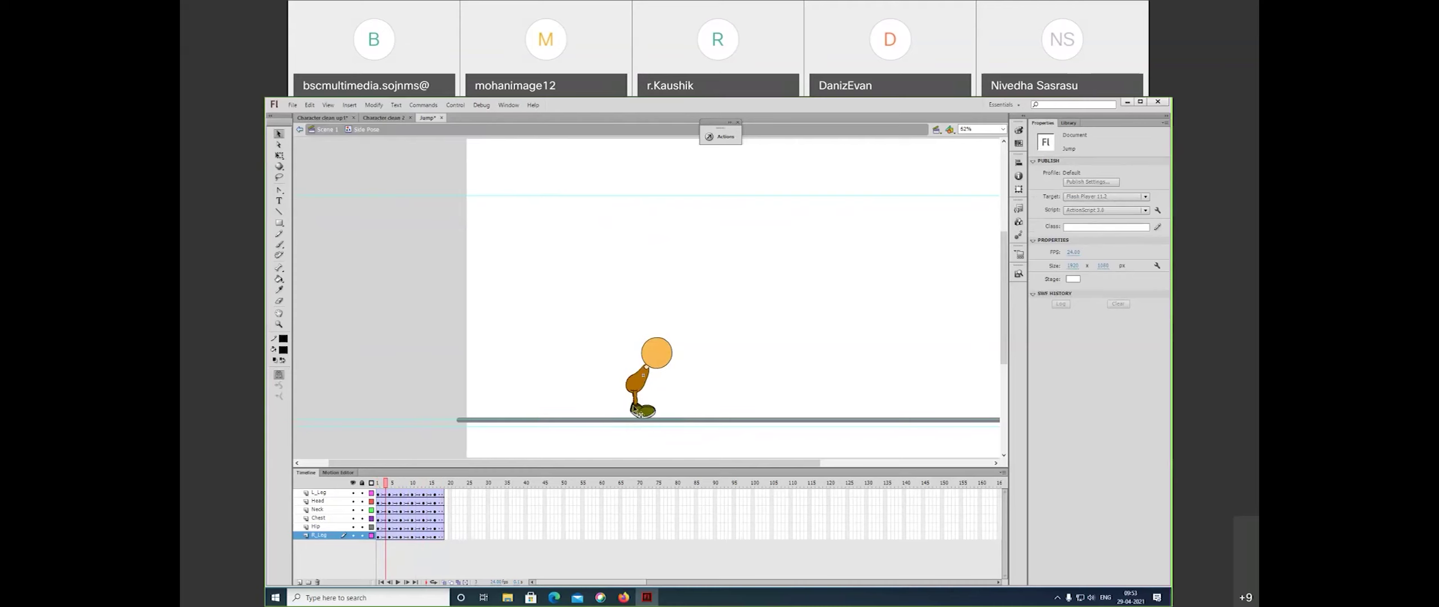
- Inside the left leg symbol, insert two extra frames in each keyframe span up to frame 30, and return to the full pose
double_click(637, 406)
key(F5)
key(F5)
click(397, 485)
key(F5)
key(F5)
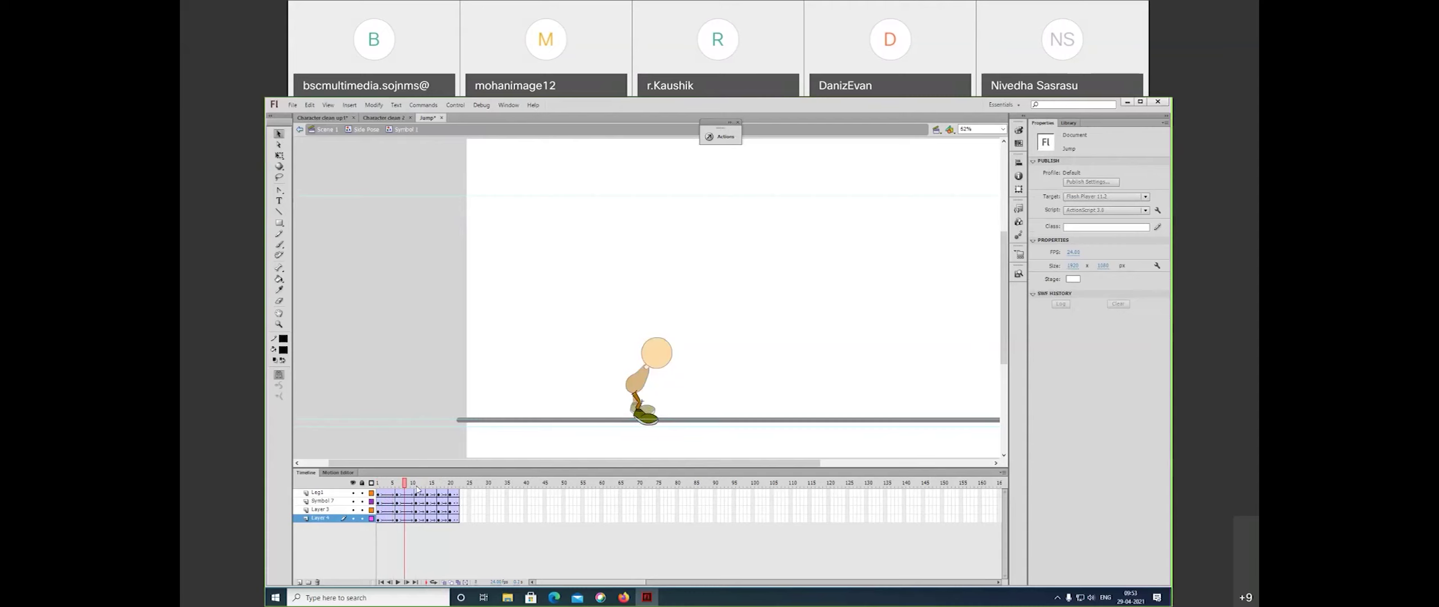
click(423, 485)
key(F5)
key(F5)
click(437, 485)
key(F5)
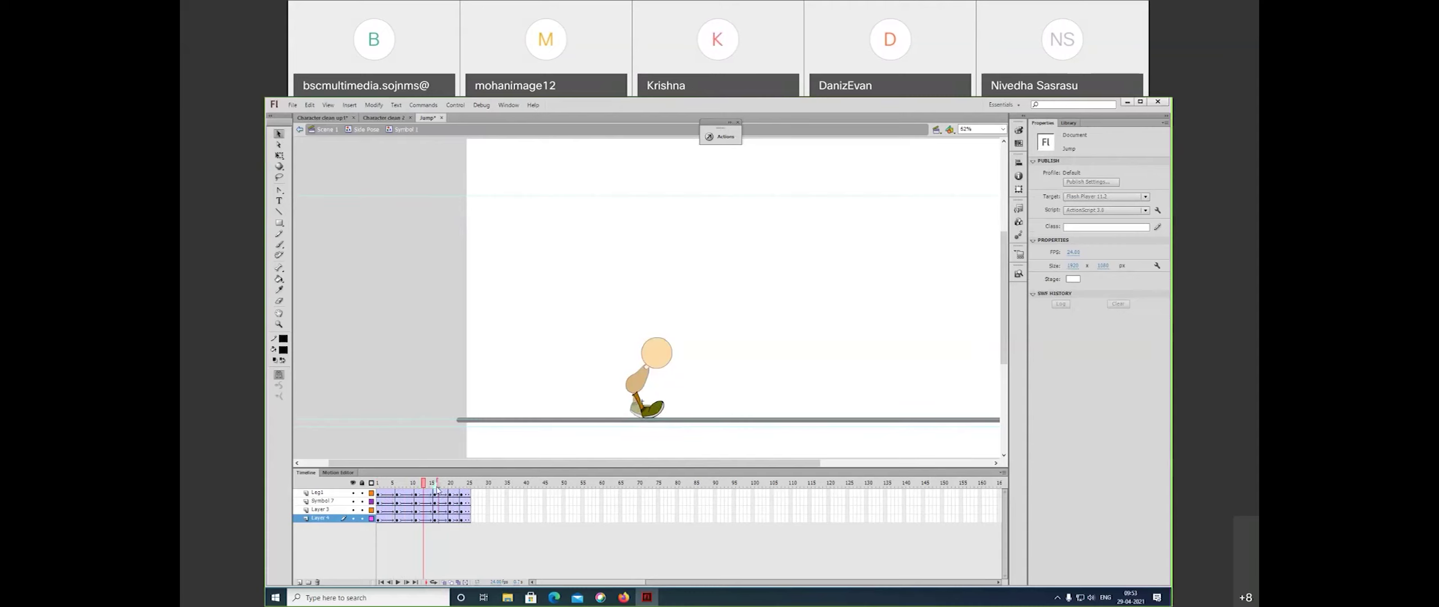
key(F5)
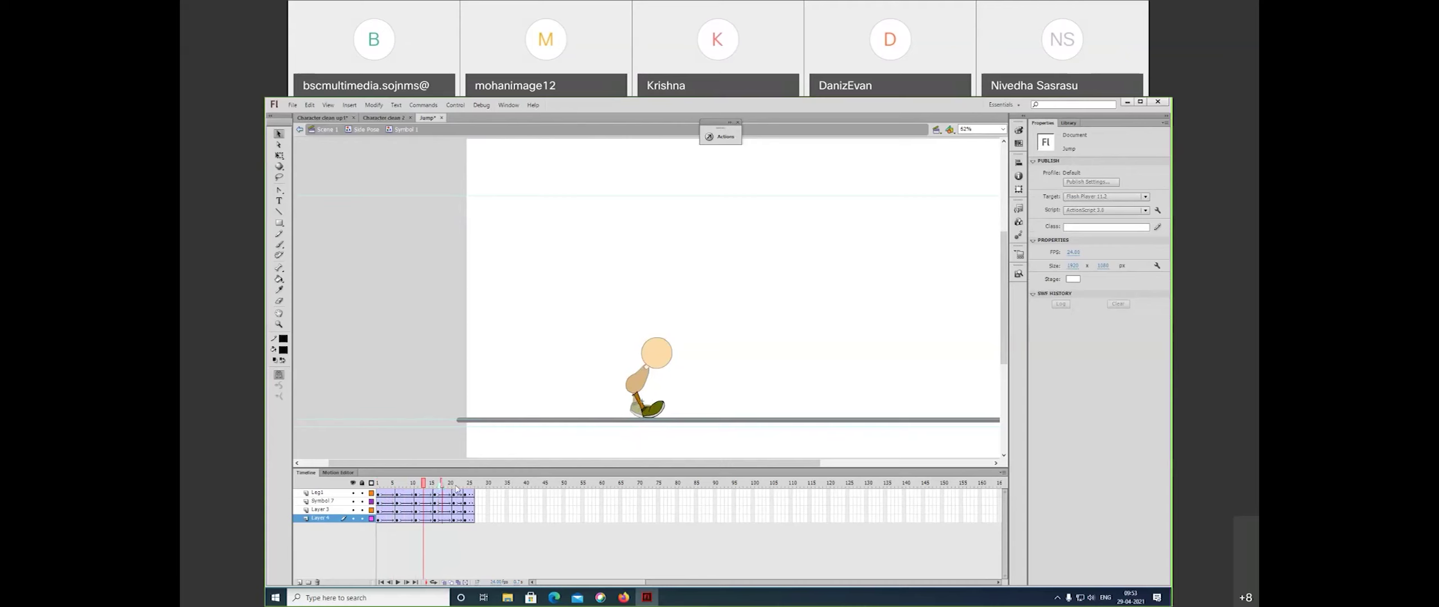
click(457, 484)
key(F5)
key(F5)
click(480, 484)
key(F5)
key(F5)
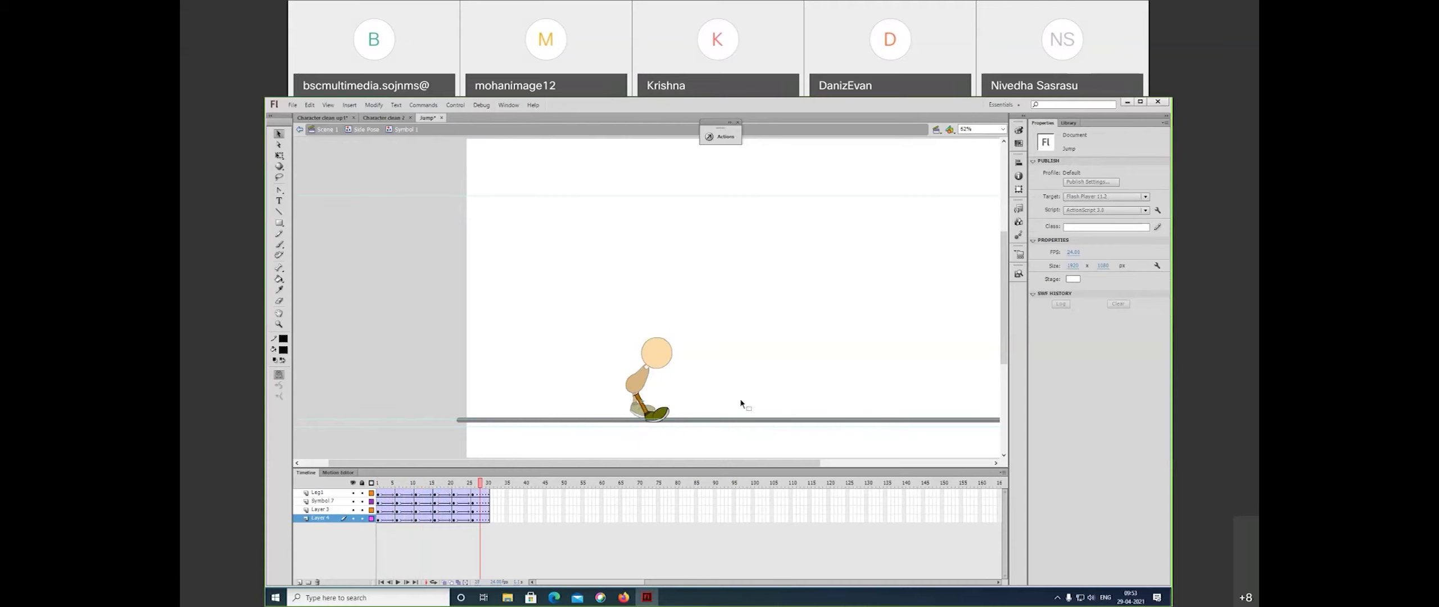
double_click(741, 403)
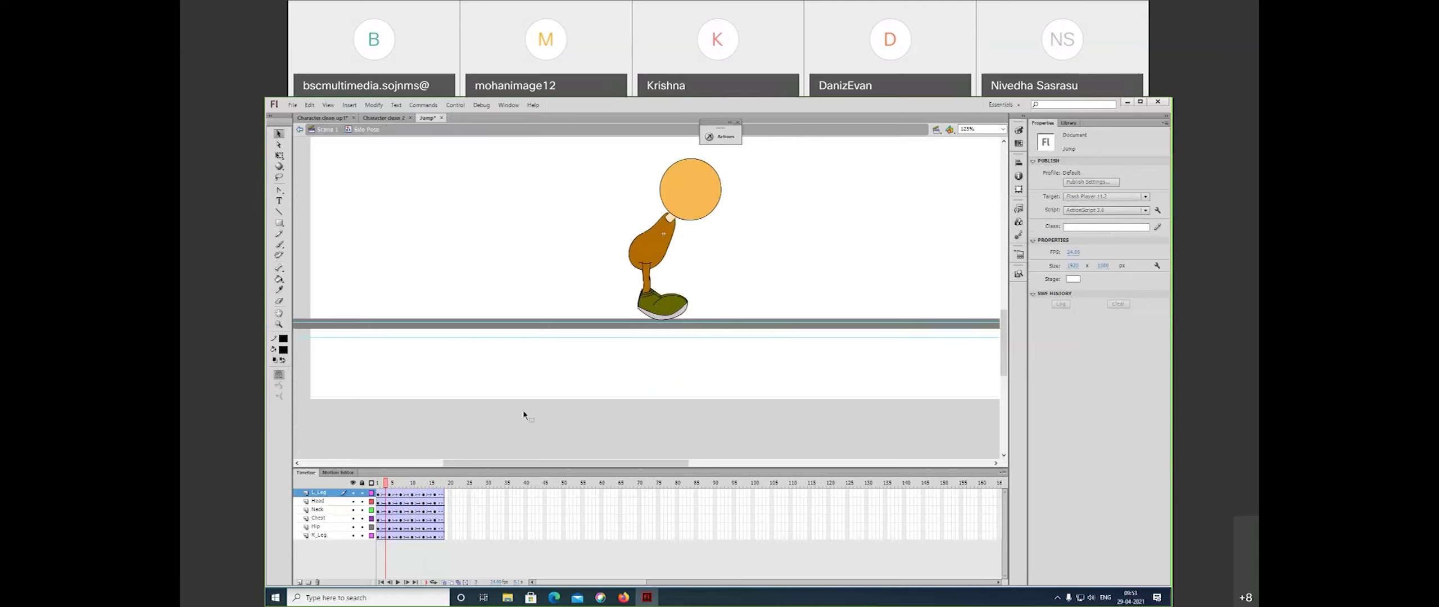
- Inside the right leg symbol, extend each keyframe span by two frames up to frame 30, and return to the full pose
key(.)
key(z)
click(636, 321)
click(679, 315)
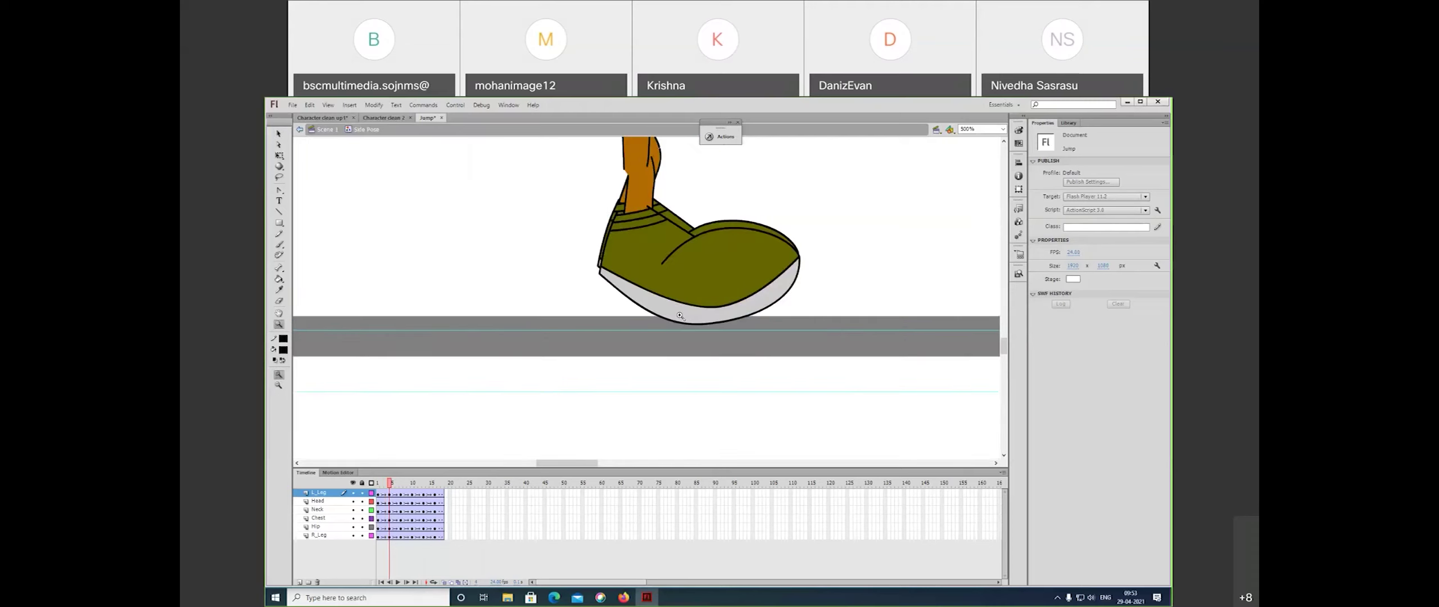
key(v)
double_click(733, 226)
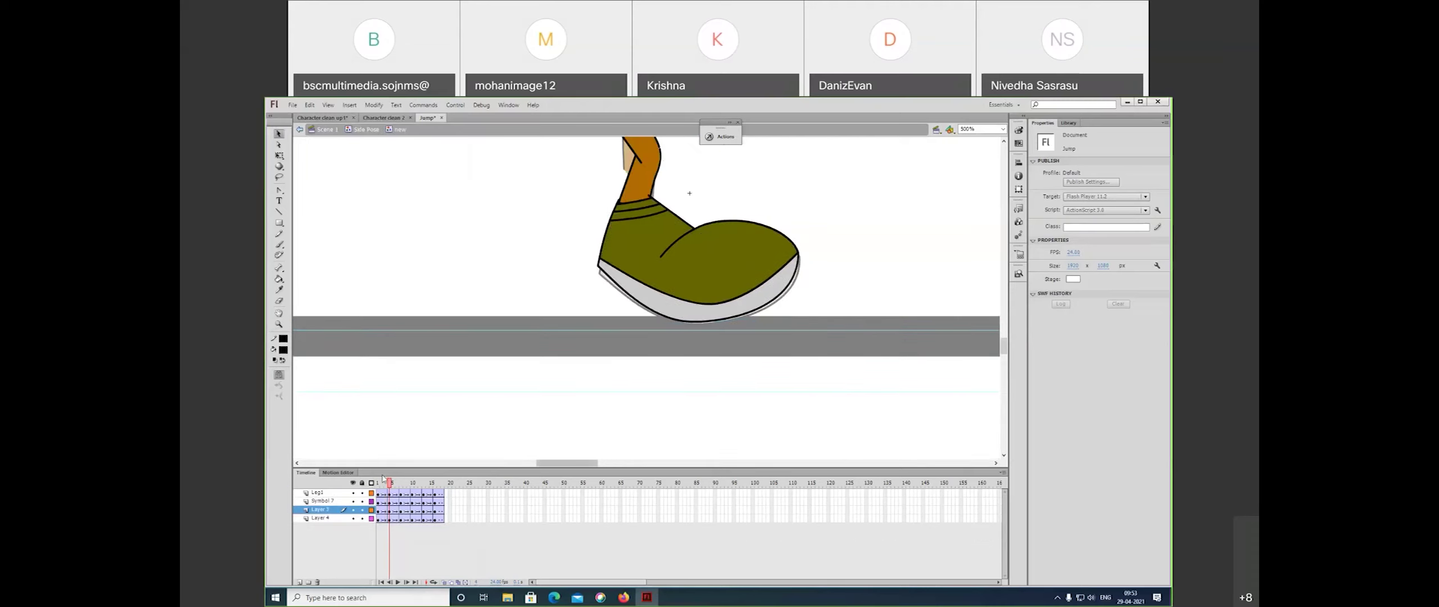
key(F5)
key(F5)
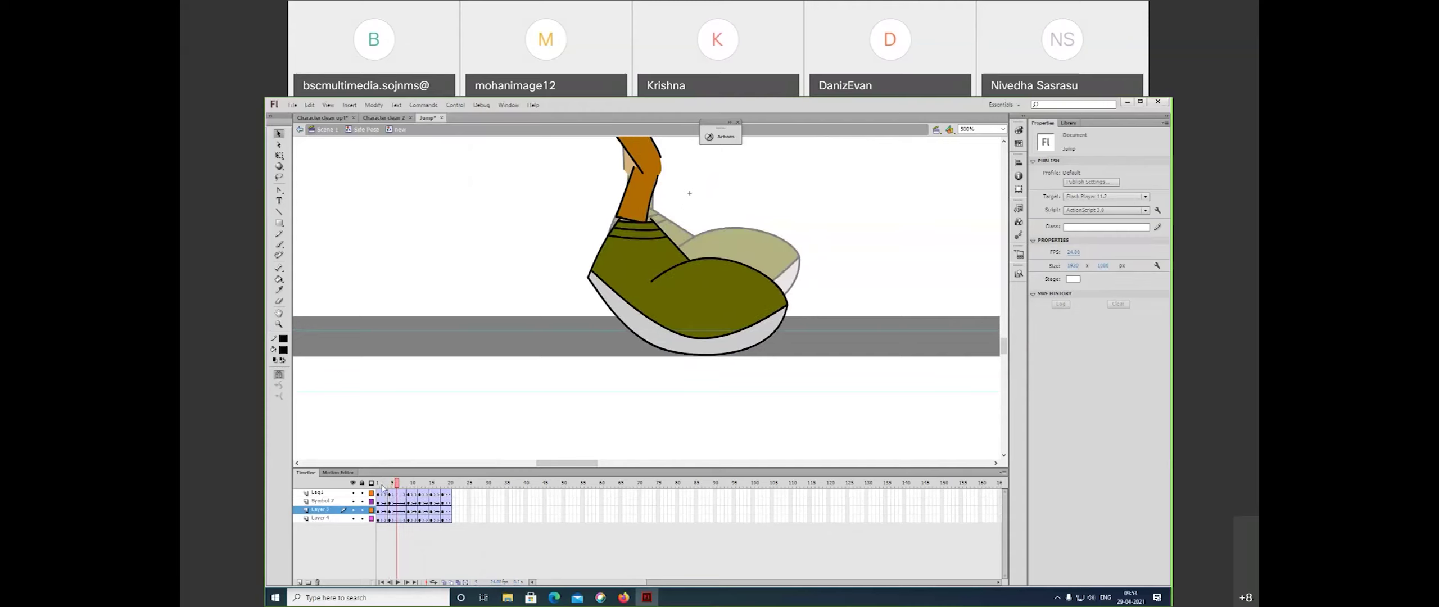
click(382, 485)
key(F5)
key(F5)
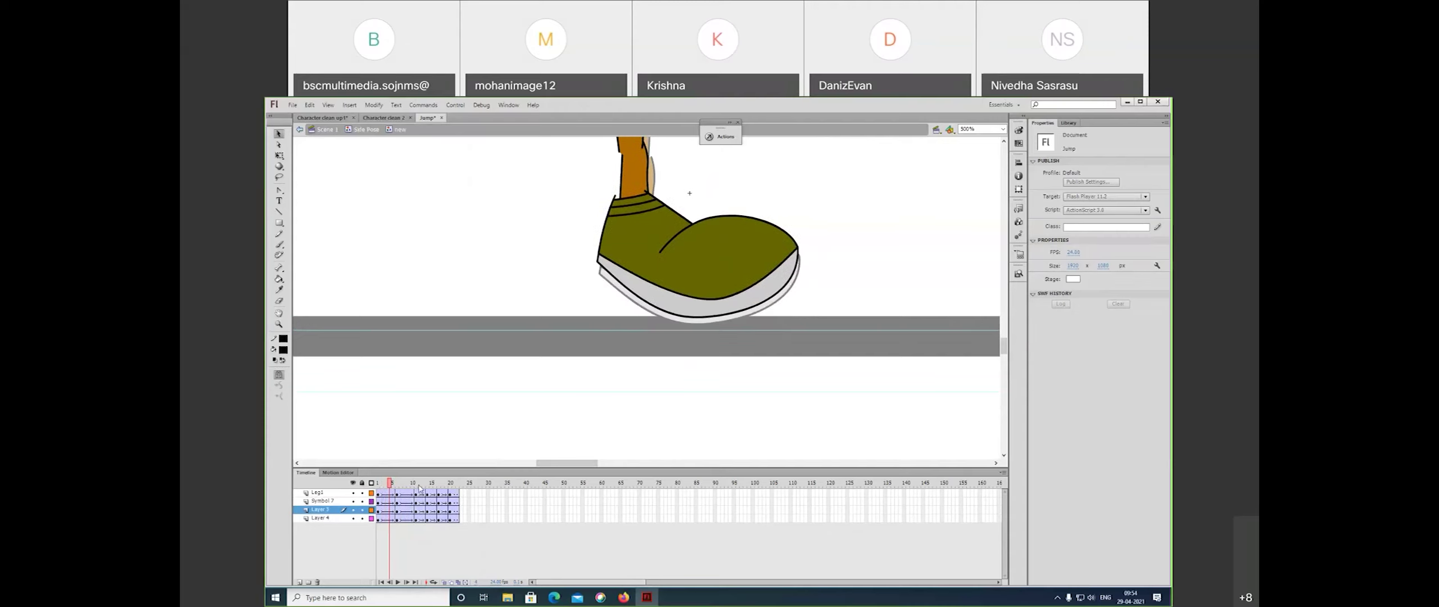
click(420, 486)
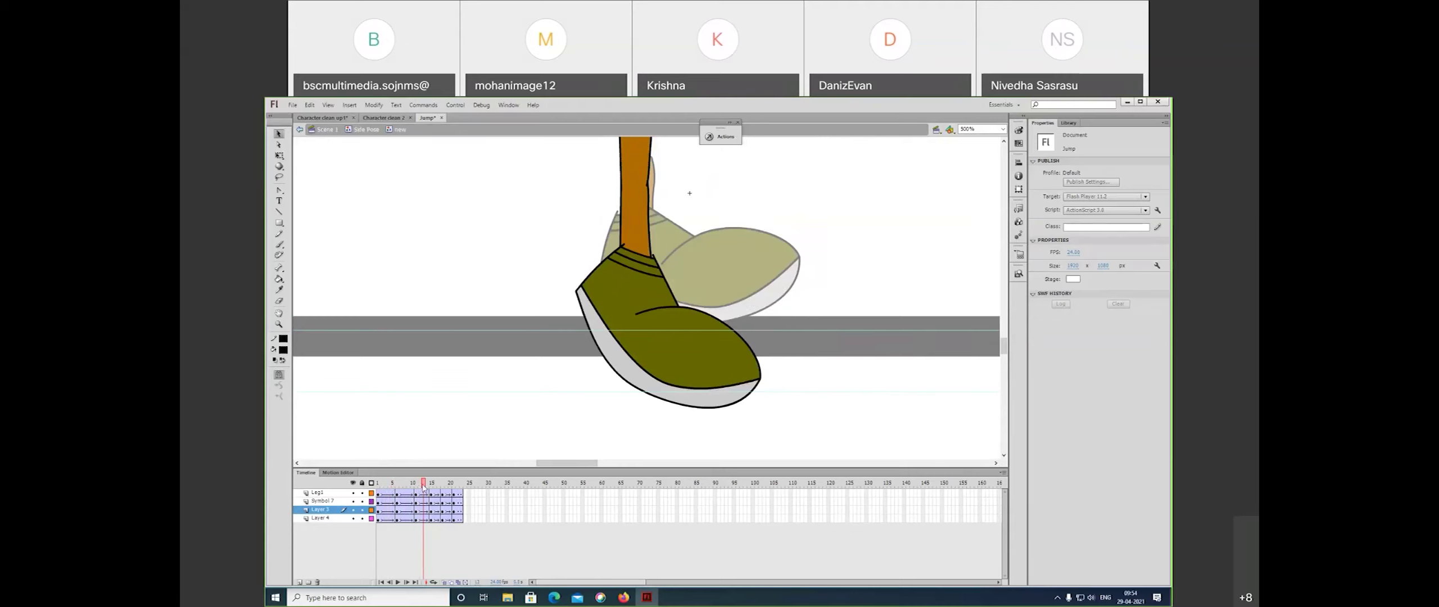
key(Return)
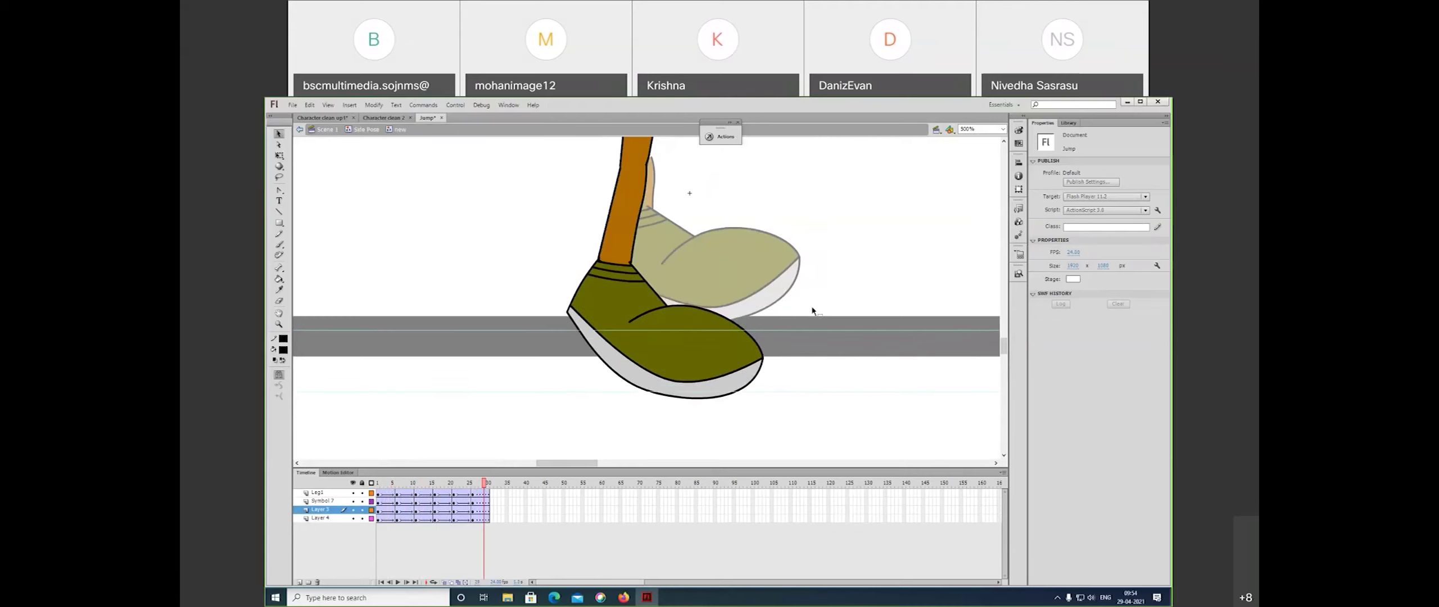
double_click(818, 274)
- Insert two more frames after each pose keyframe on all body layers, extending the full jump to 30 frames
click(383, 485)
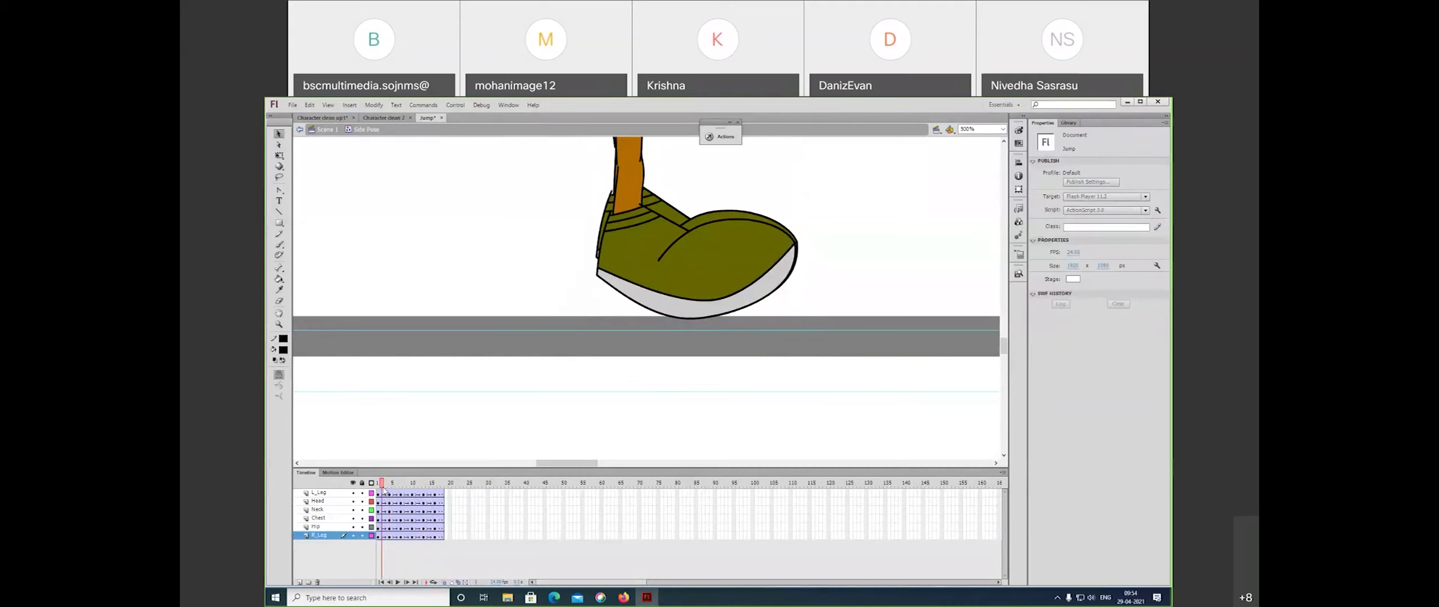
key(F5)
key(F5)
click(405, 484)
key(F5)
key(F5)
click(419, 485)
key(F5)
drag(425, 489, 484, 486)
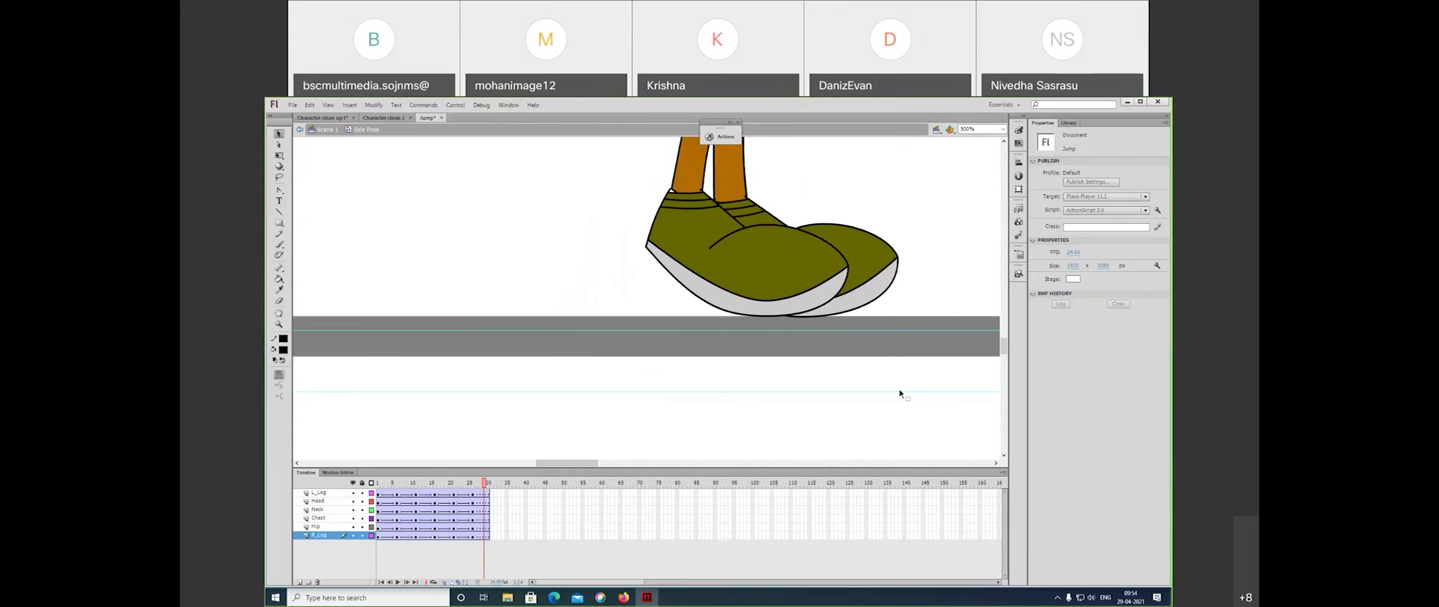
drag(520, 490, 339, 553)
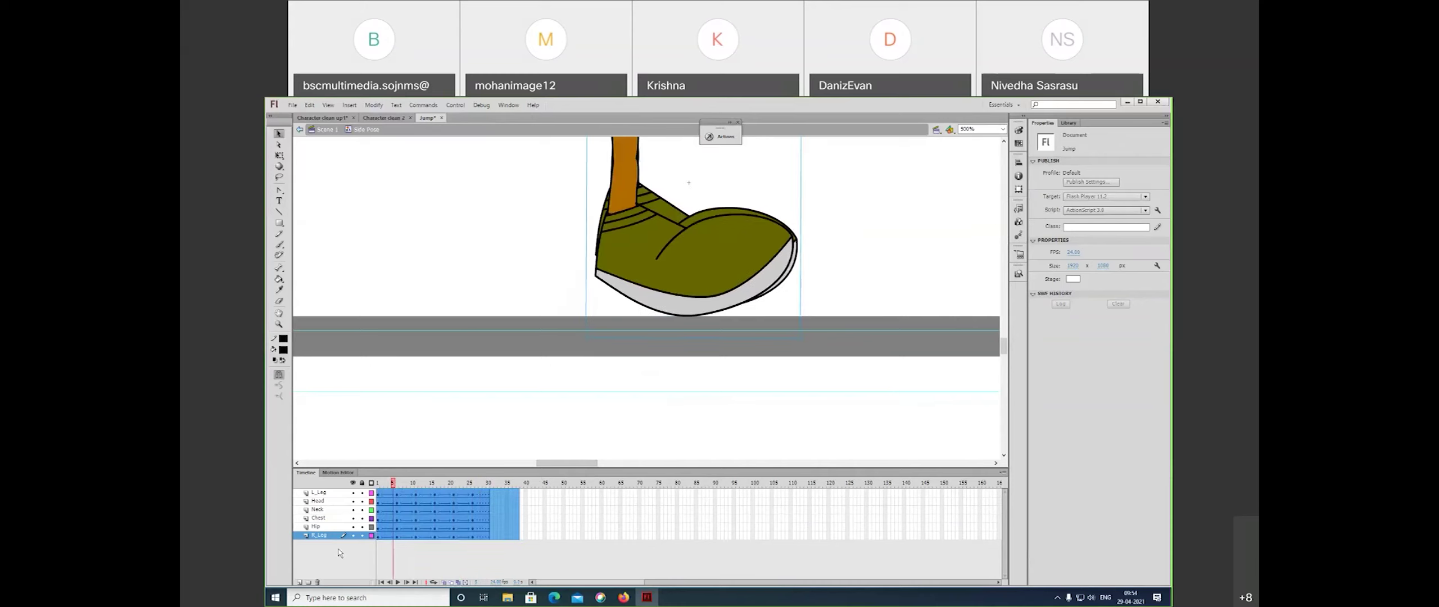
right_click(396, 526)
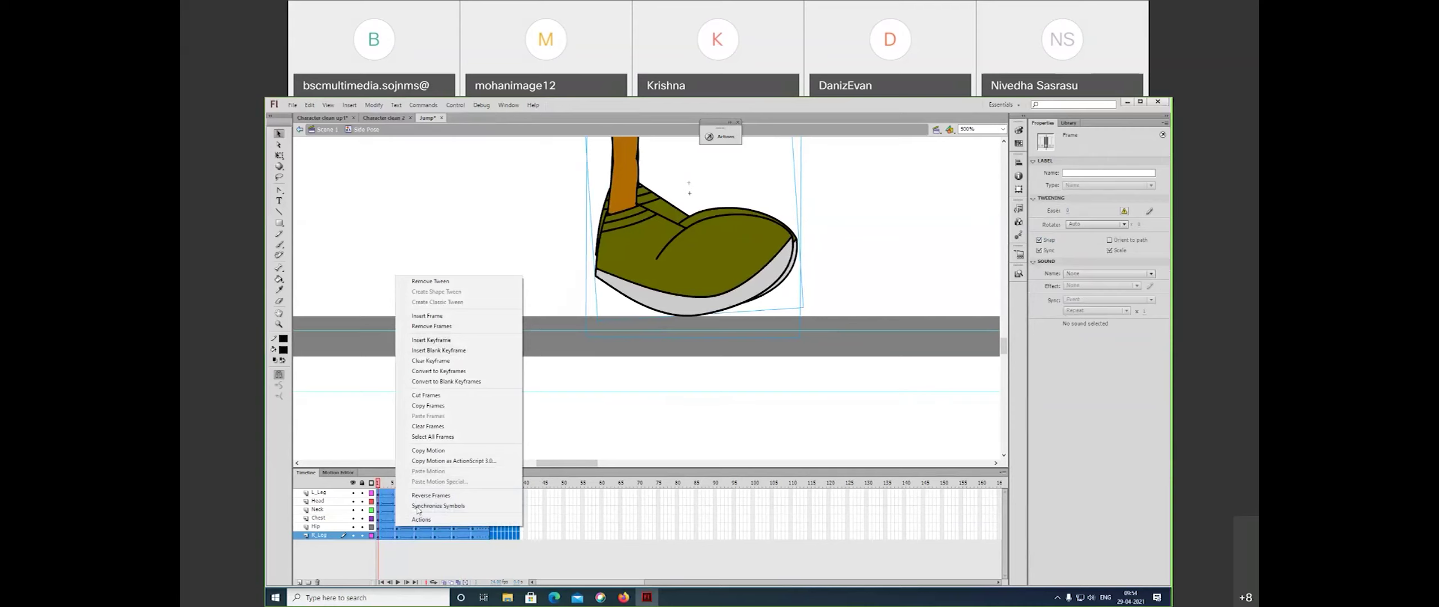
key(Escape)
- Scrub through the retimed jump from the first frame to the last pose, examining the legs in mid-air and at landing
key(ctrl+minus)
key(ctrl+minus)
drag(379, 484, 416, 494)
key(ctrl+minus)
key(space)
drag(708, 265, 697, 365)
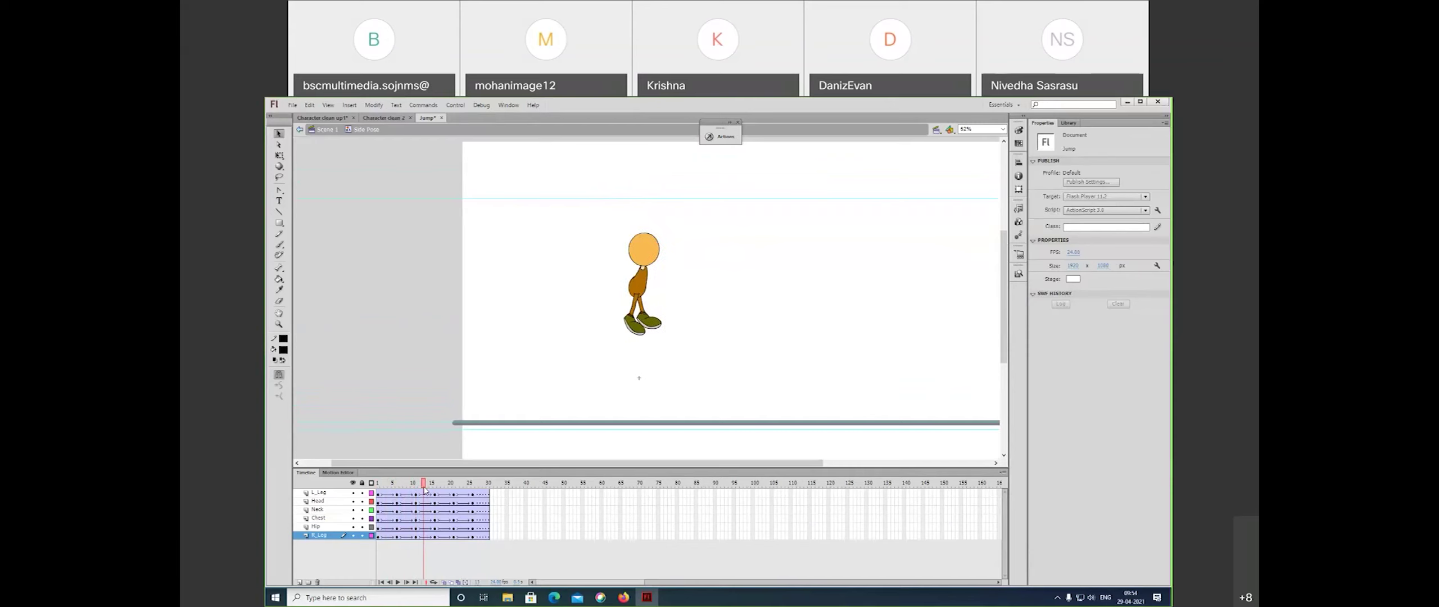
click(429, 488)
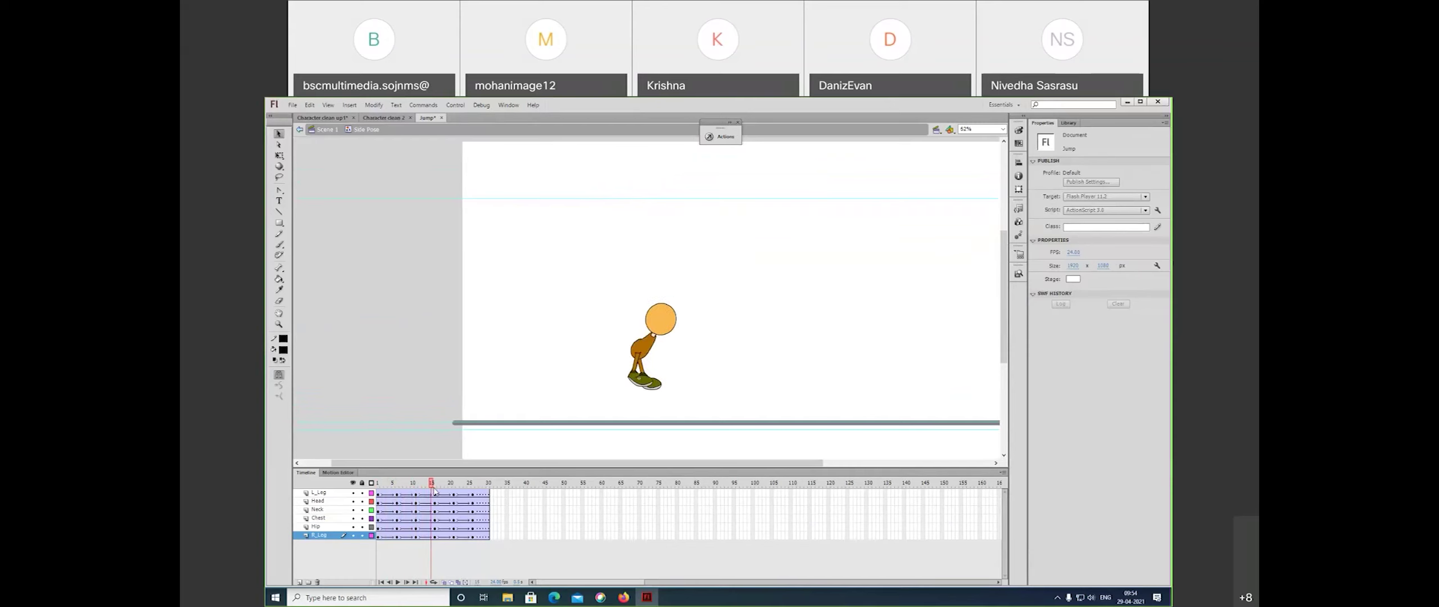
click(434, 489)
drag(434, 490, 472, 497)
- Inside the left leg symbol, rotate the shoe slightly toe-up in the last pose keyframe and set it on the ground line
key(z)
click(705, 360)
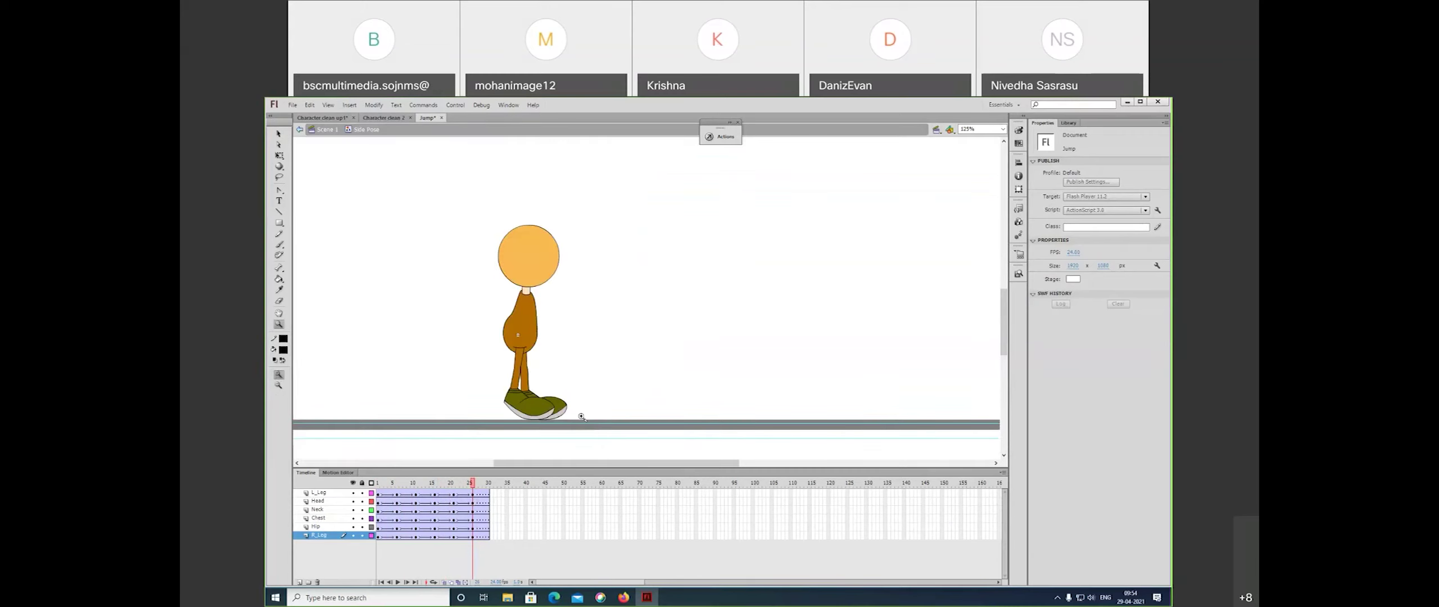
click(582, 418)
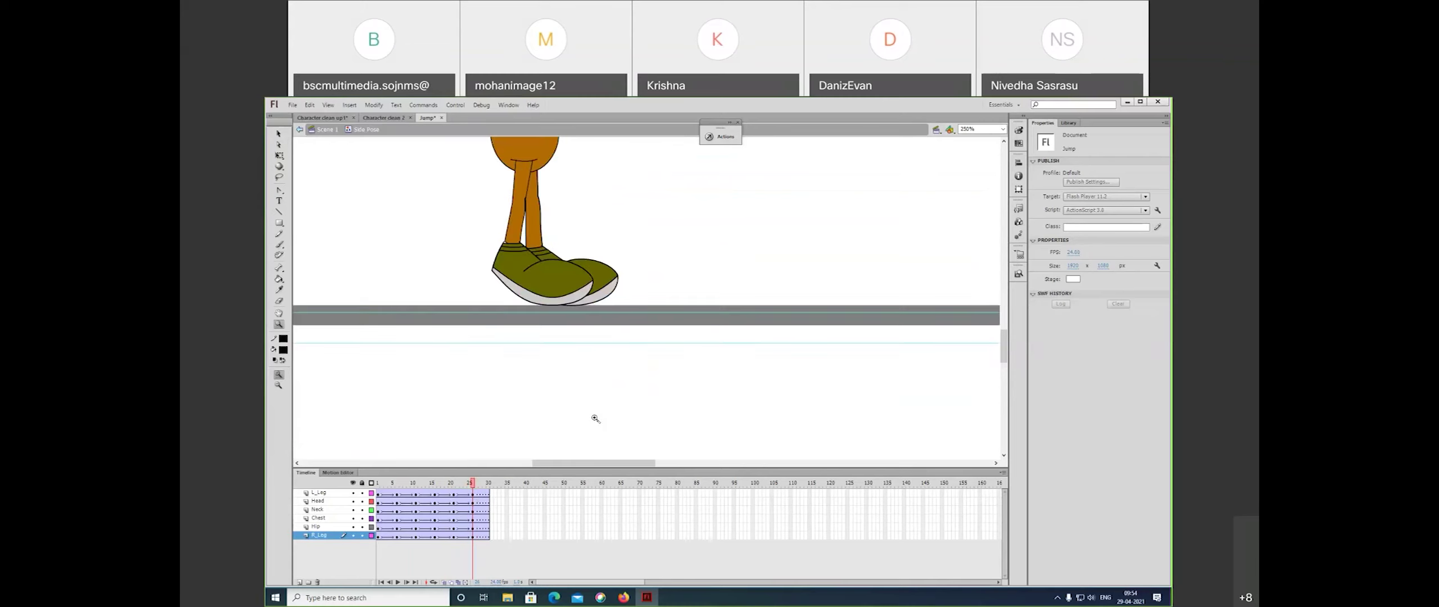
key(v)
drag(579, 293, 646, 353)
double_click(646, 353)
click(646, 353)
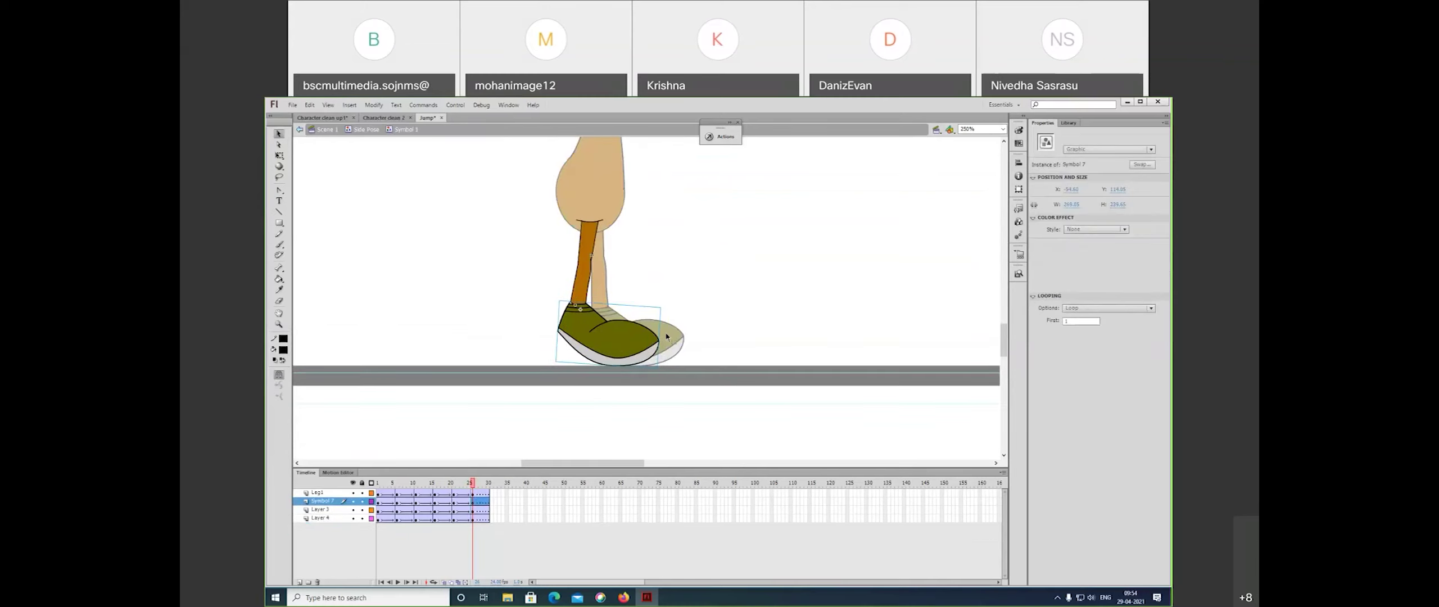
key(q)
drag(669, 316, 666, 293)
drag(611, 340, 603, 352)
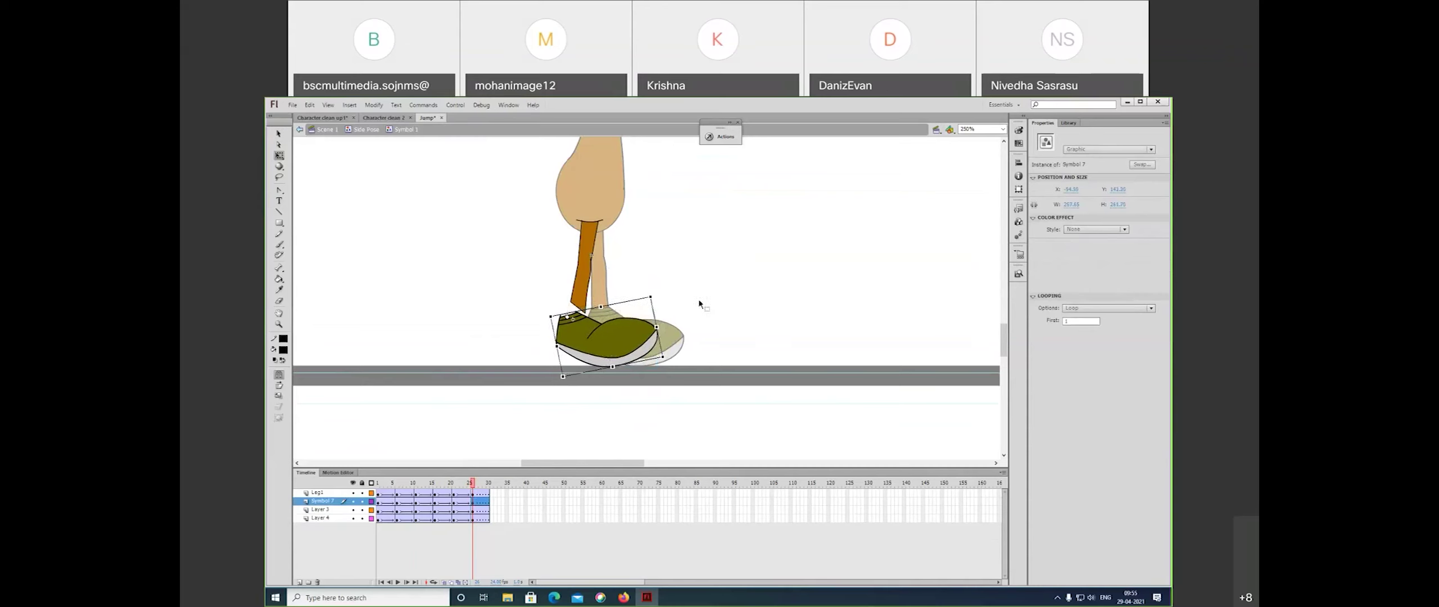
drag(629, 344, 631, 343)
- Lengthen the lower leg in the last pose so it meets the shoe, and scrub back to check the preceding frames
key(a)
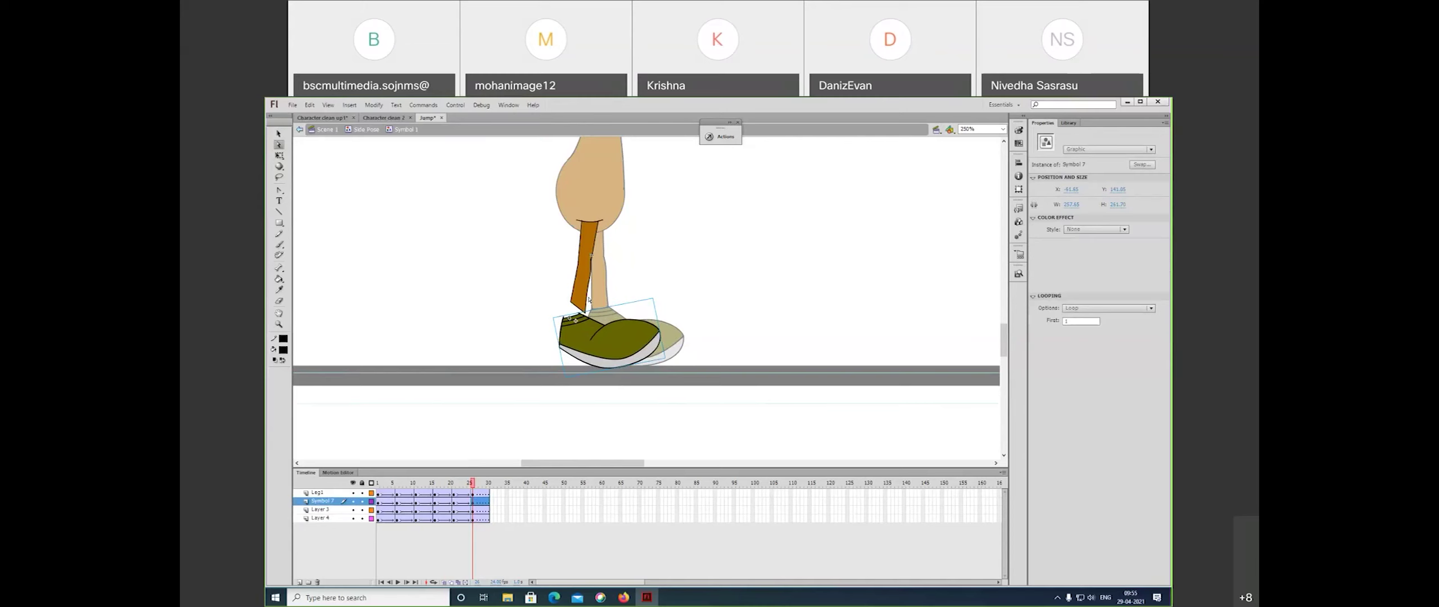
click(588, 299)
key(z)
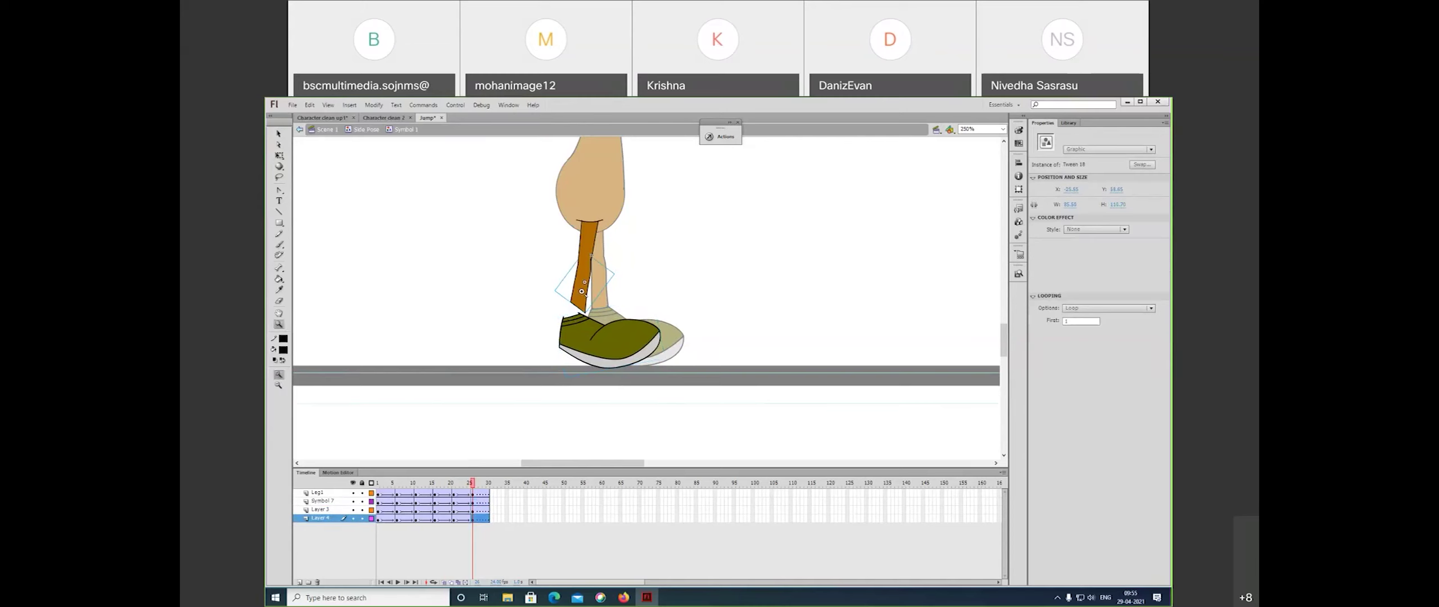
click(581, 291)
key(q)
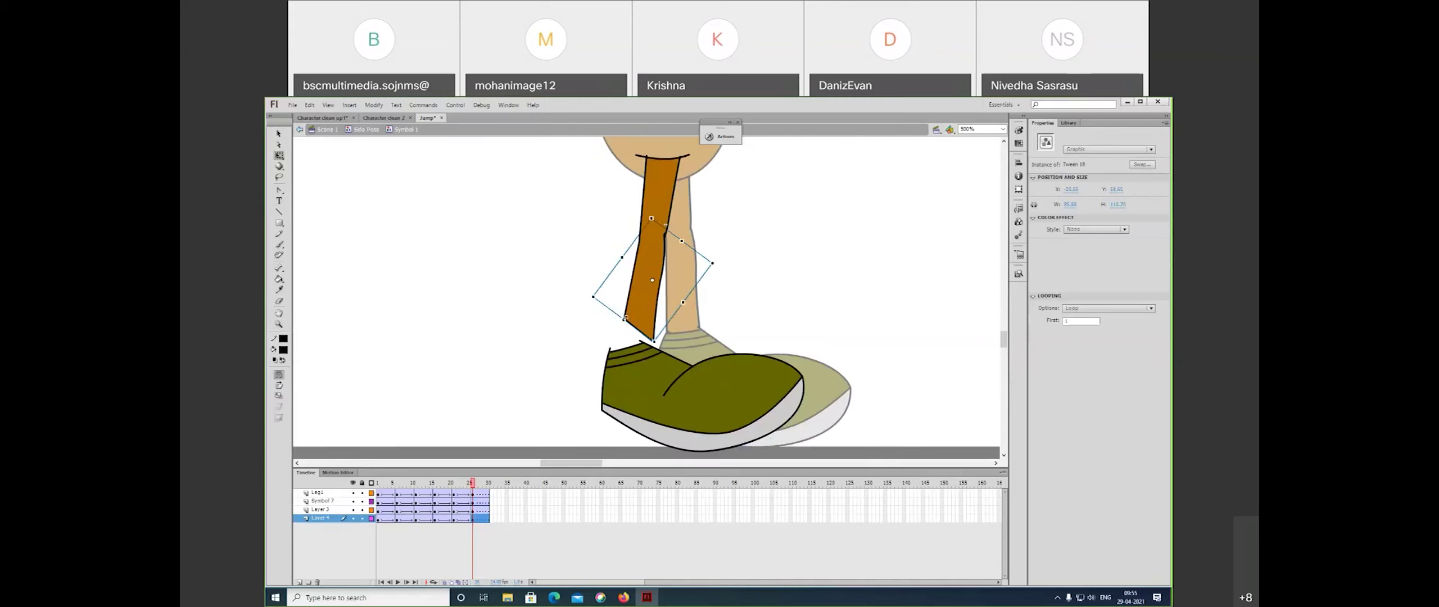
drag(623, 321, 618, 332)
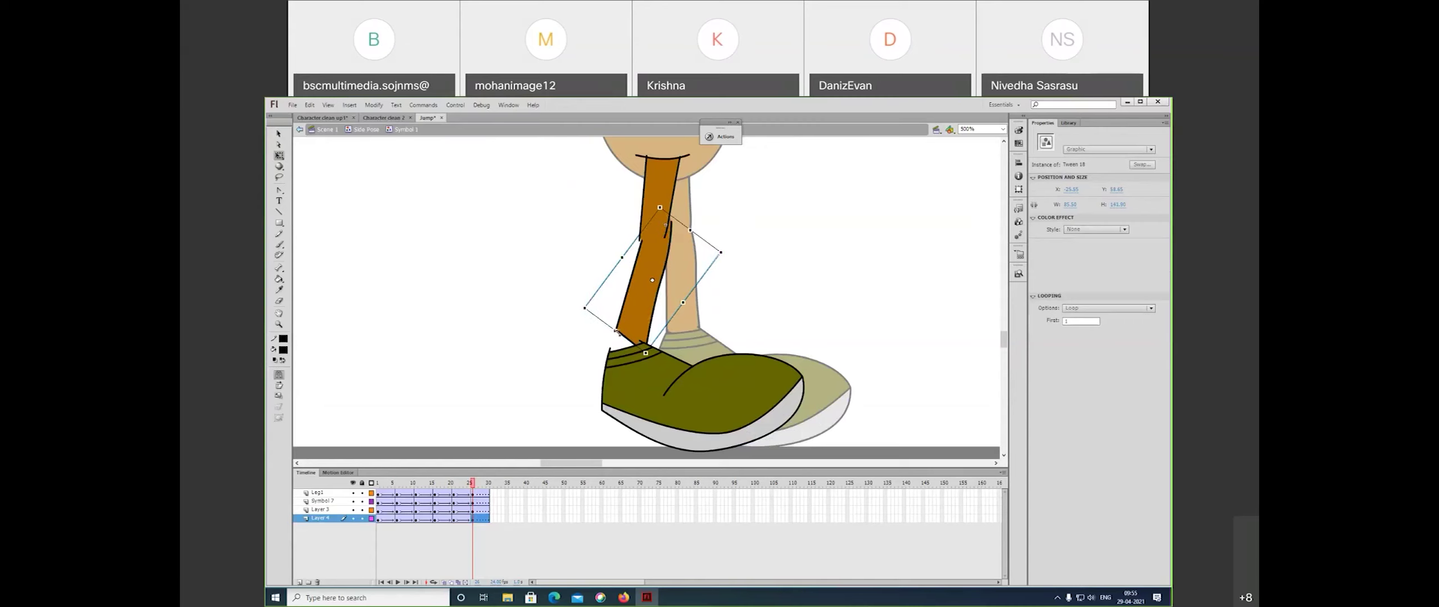
key(ctrl+z)
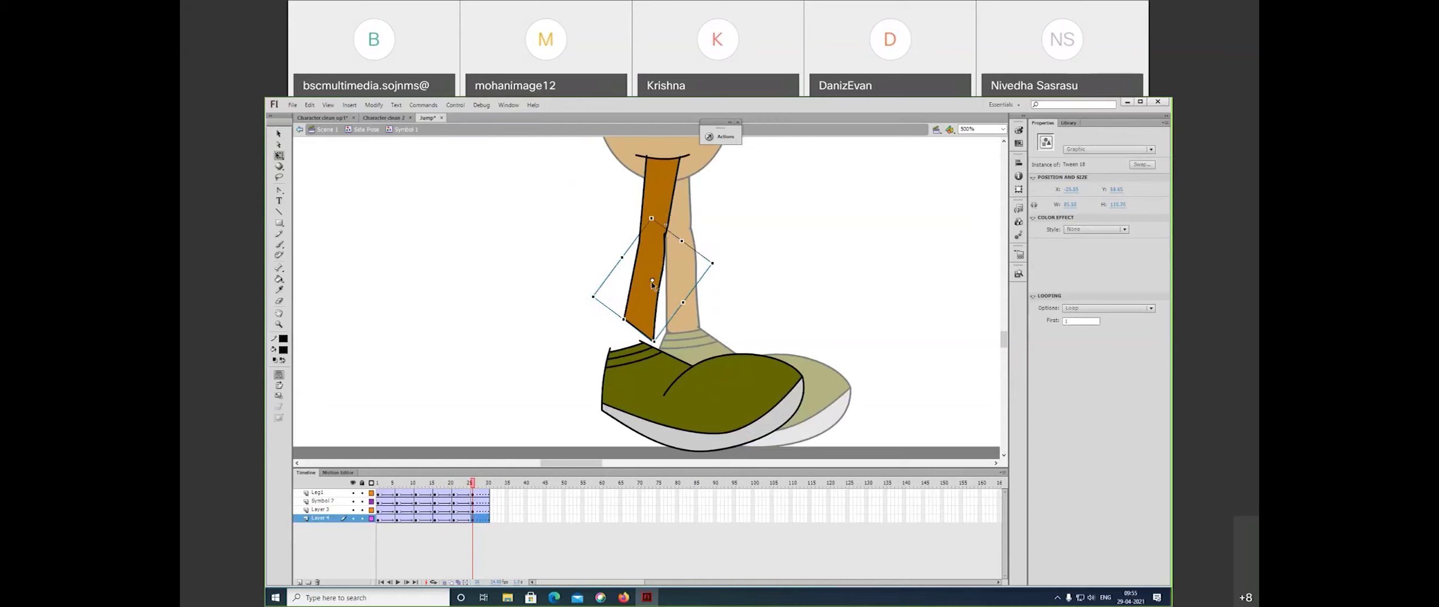
drag(624, 319, 610, 339)
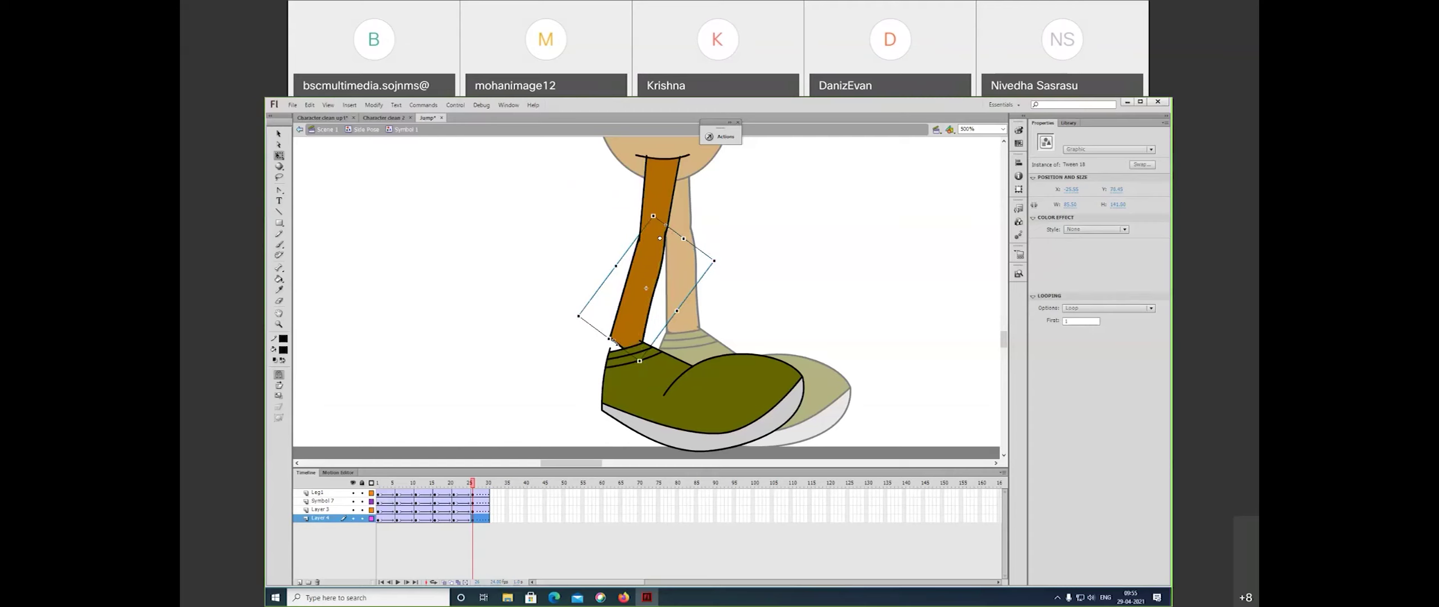
drag(609, 339, 630, 368)
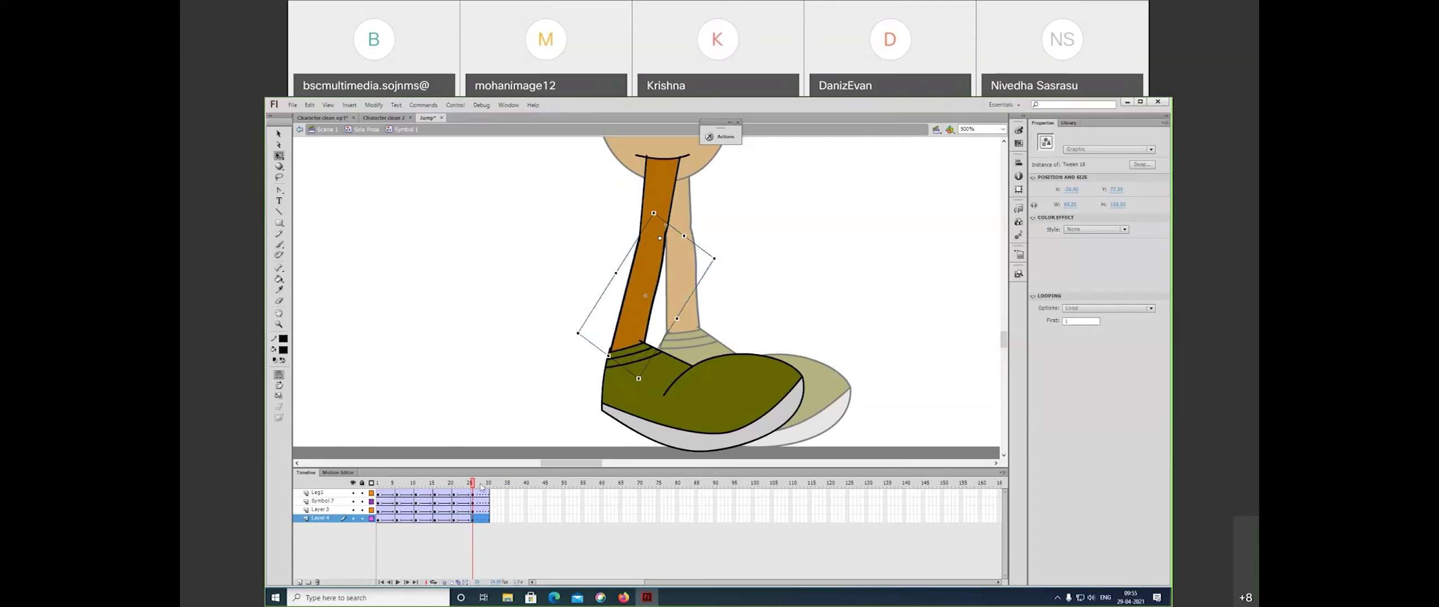
drag(482, 487, 458, 494)
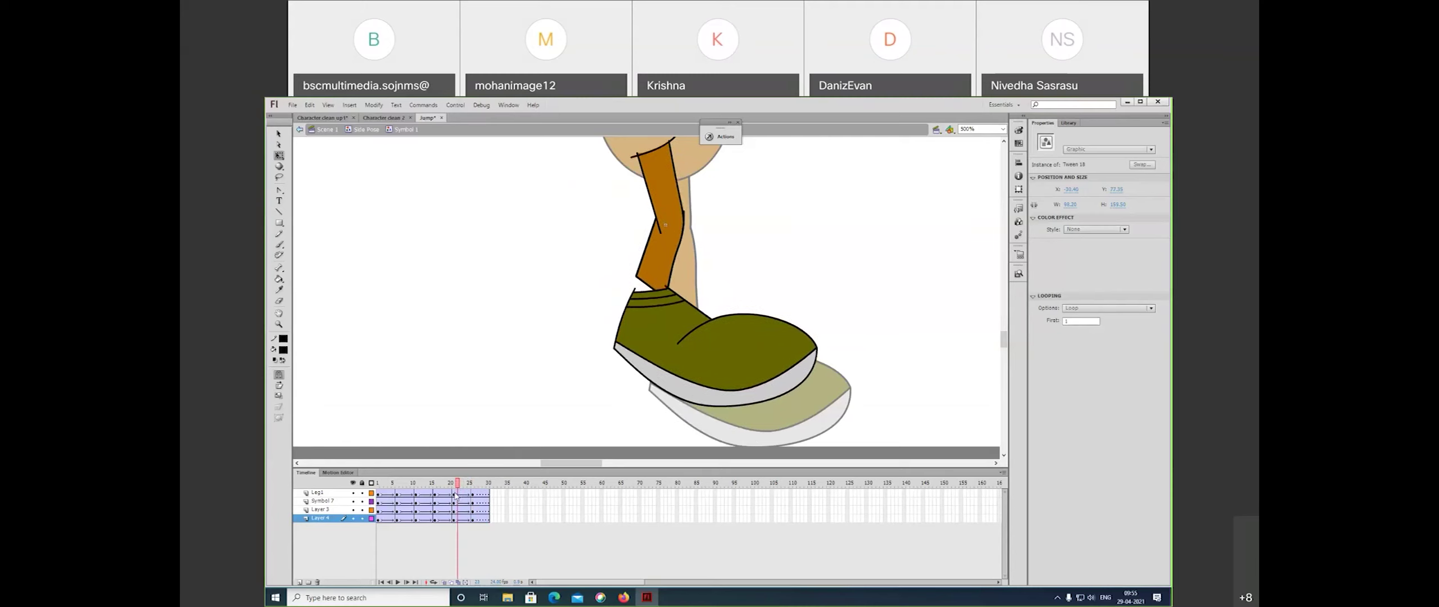
- Insert a keyframe for the left lower leg at frame 23 and reposition it so it meets the shoe during landing
drag(457, 495, 453, 494)
click(667, 227)
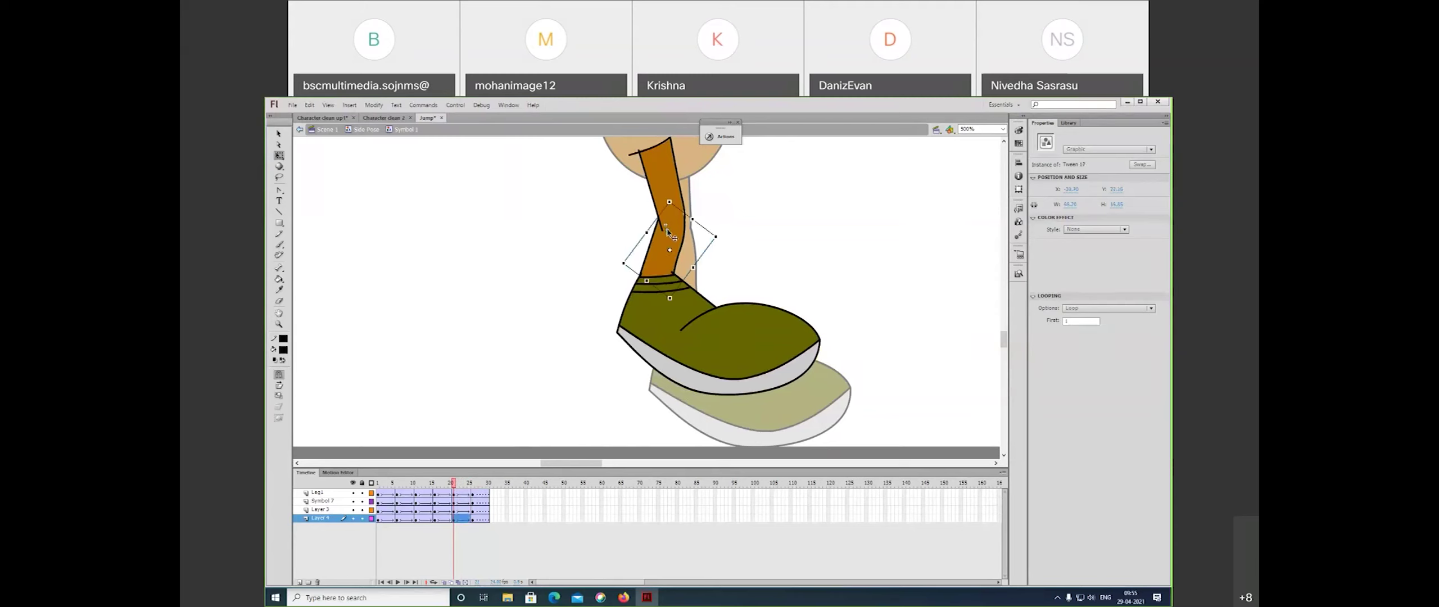
drag(454, 487, 469, 488)
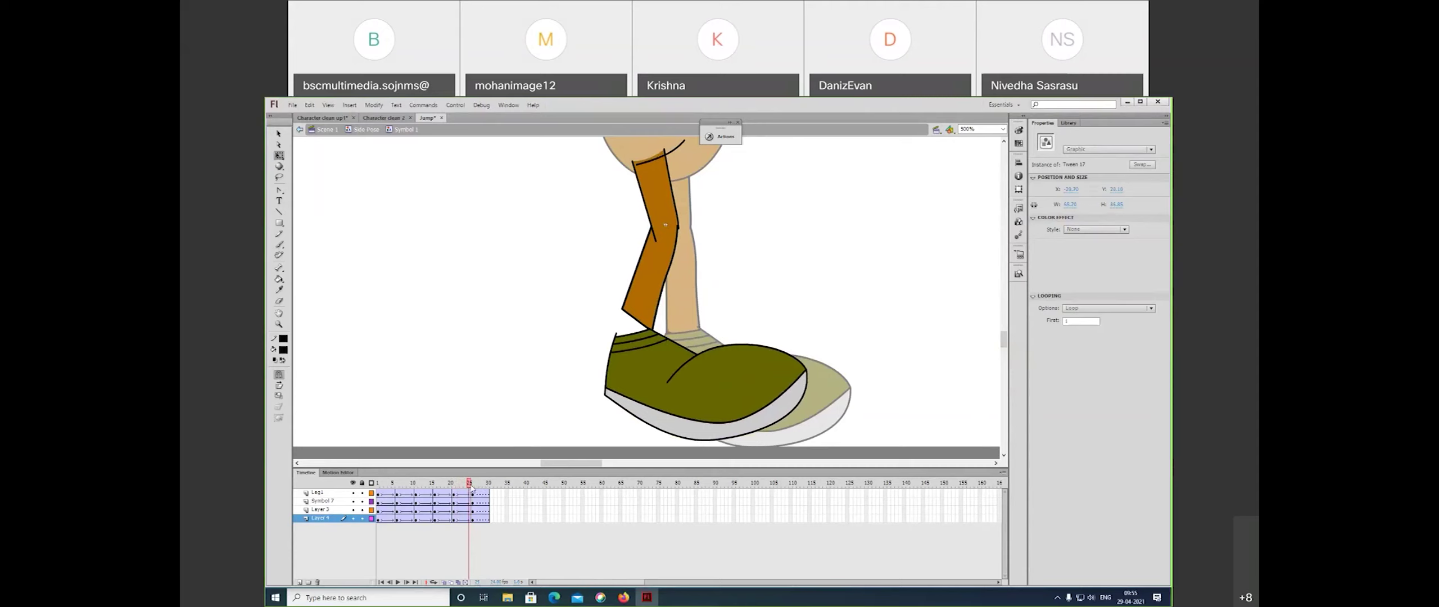
drag(469, 485, 455, 488)
click(628, 309)
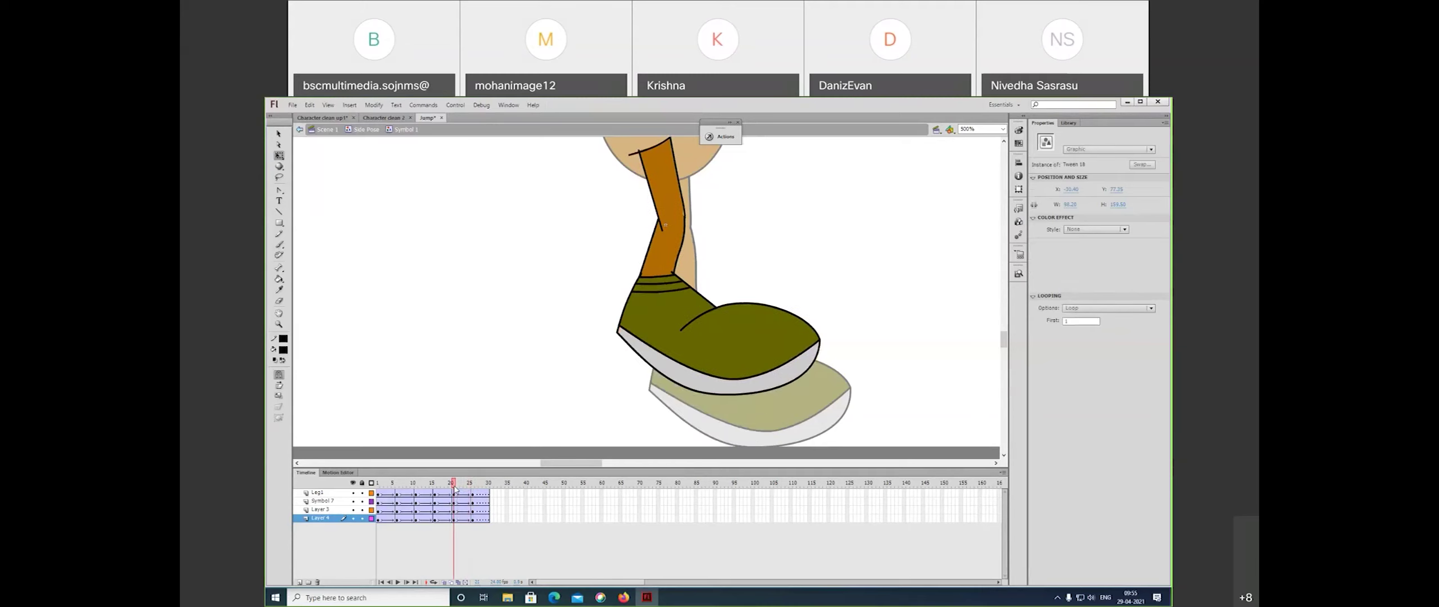
click(465, 487)
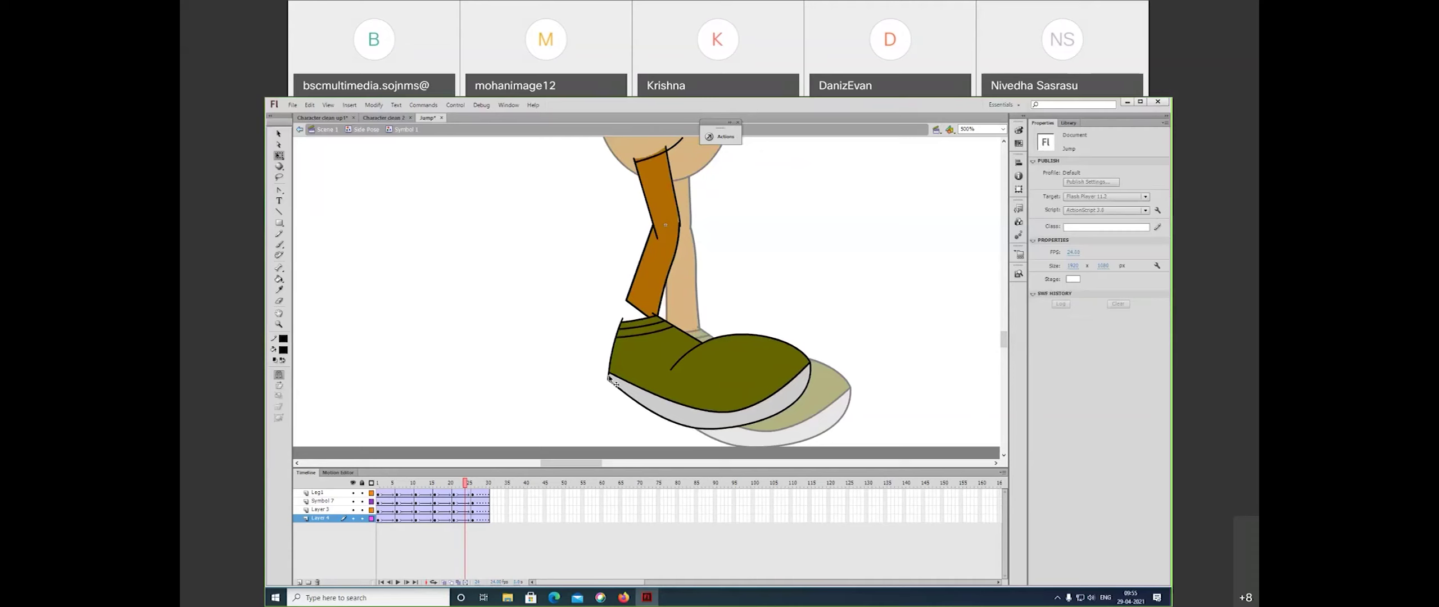
click(461, 517)
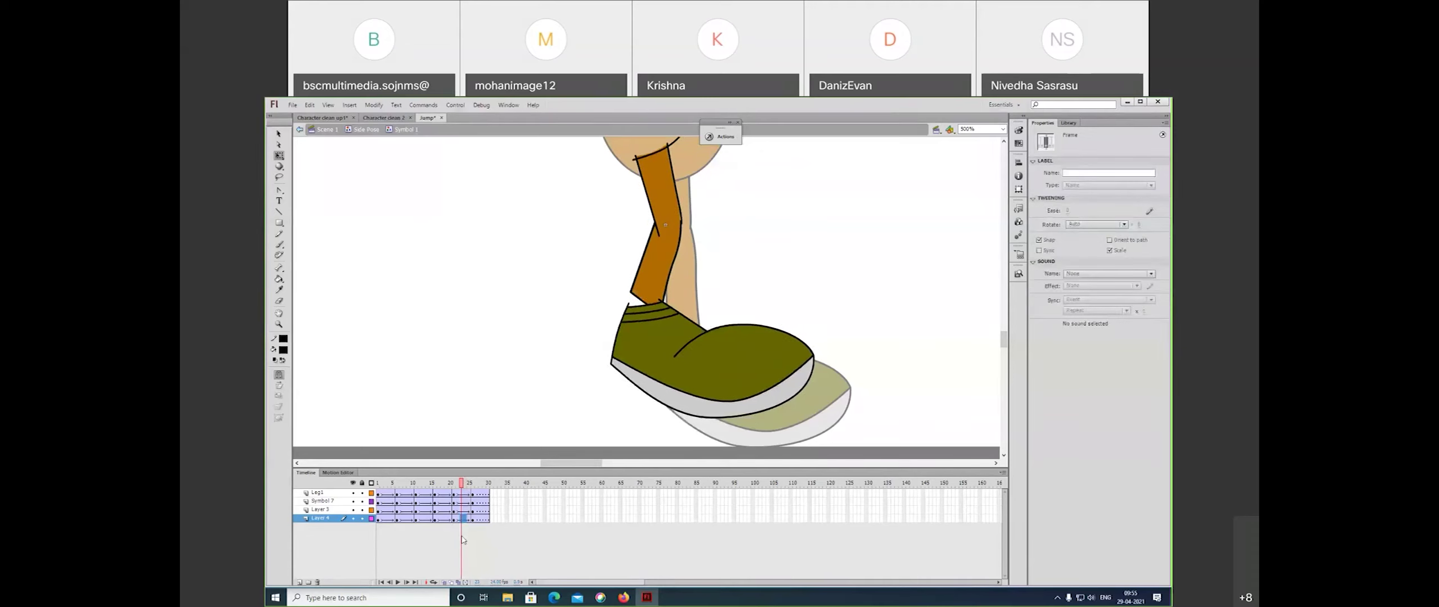
click(646, 289)
drag(639, 308, 643, 320)
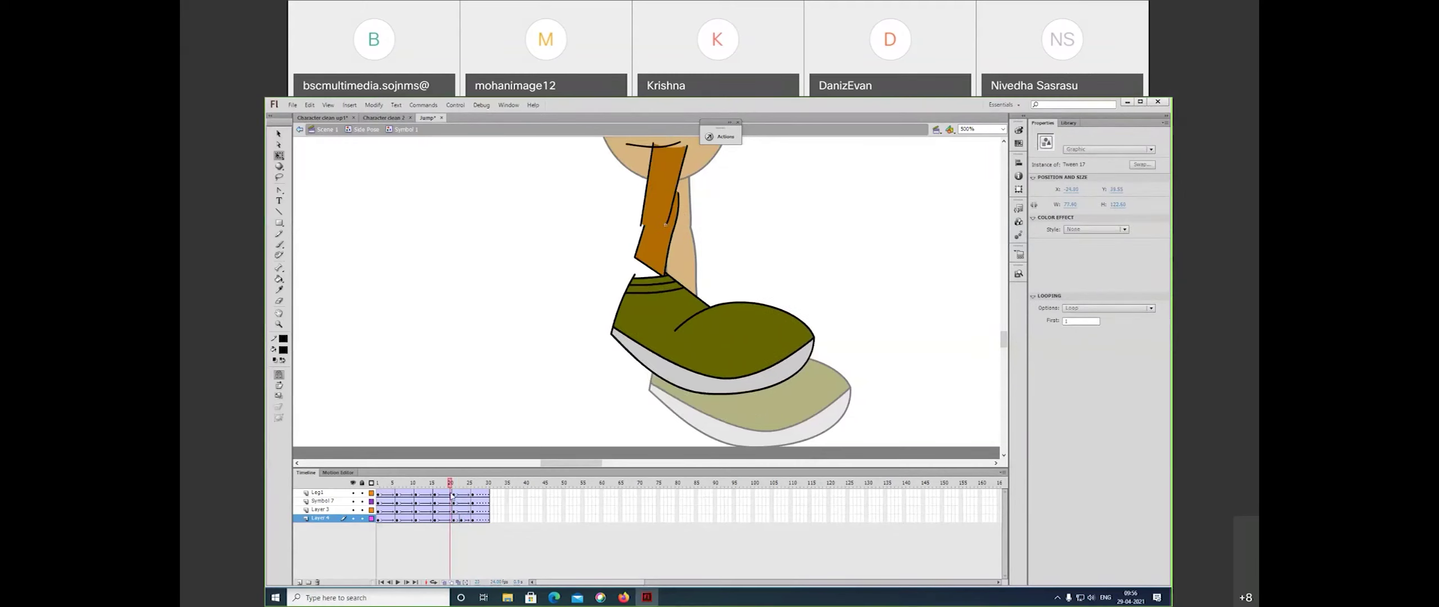
- Insert a keyframe for the lower leg at frame 18 and adjust it to join the upper leg and the shoe
click(448, 497)
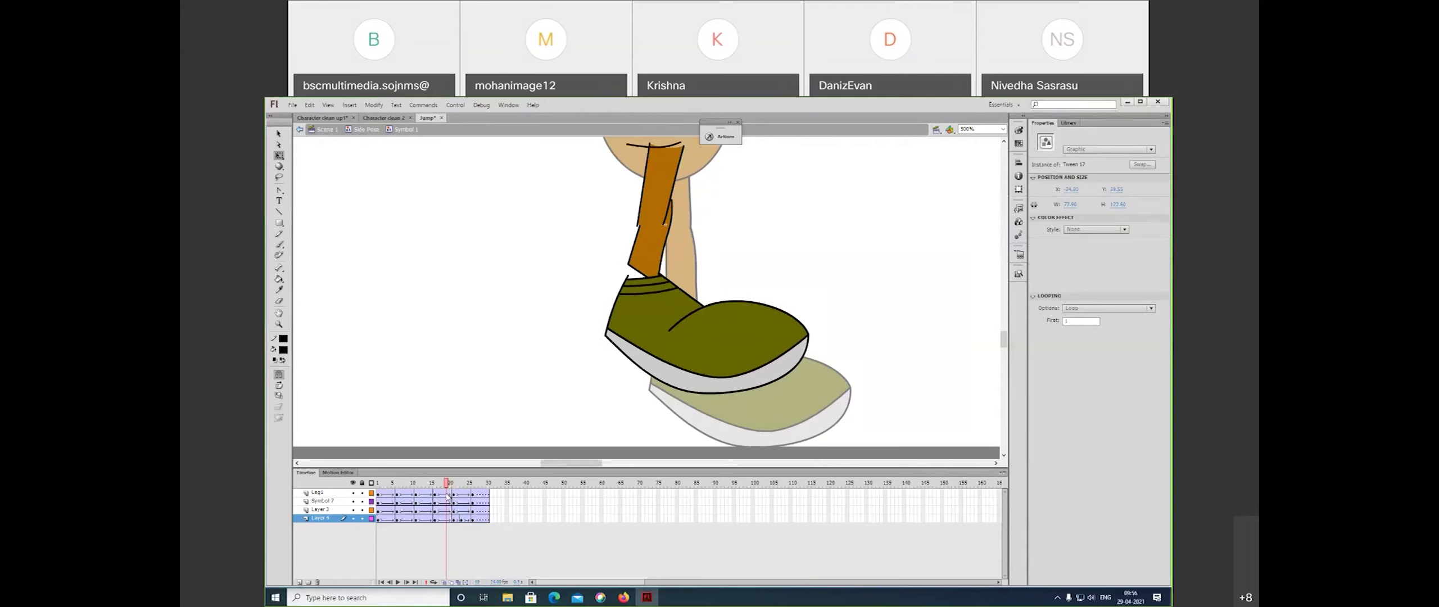
click(434, 497)
click(640, 258)
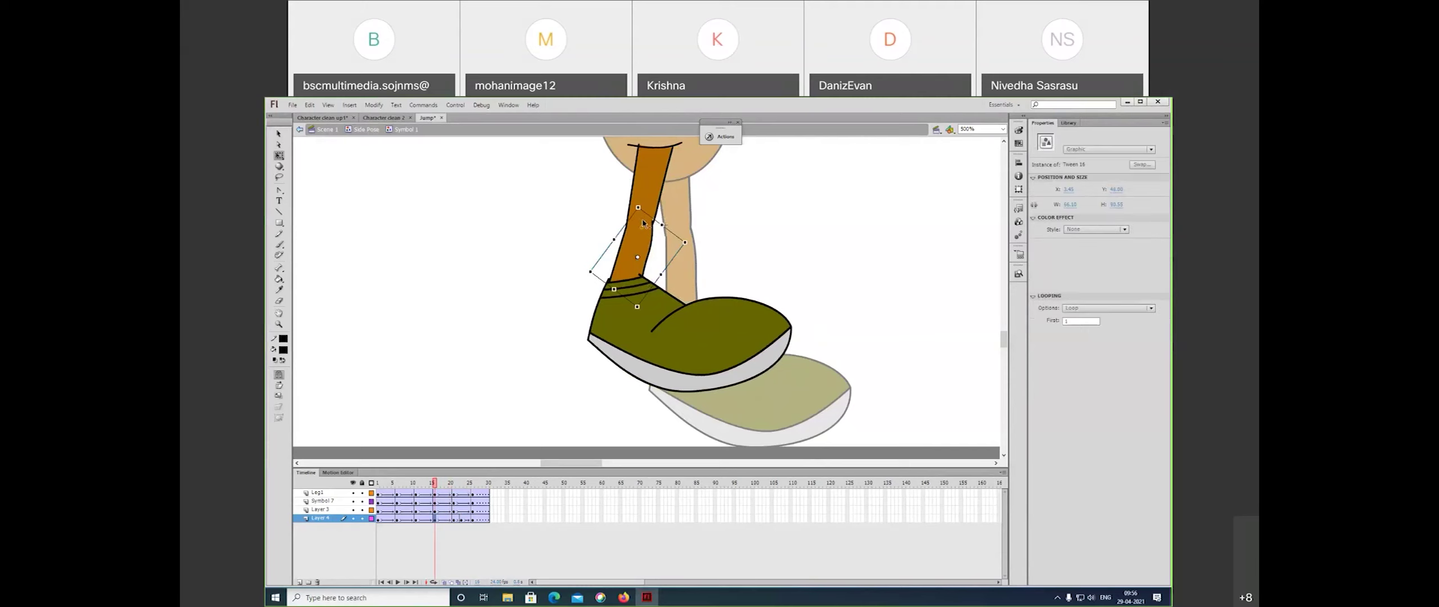
click(446, 501)
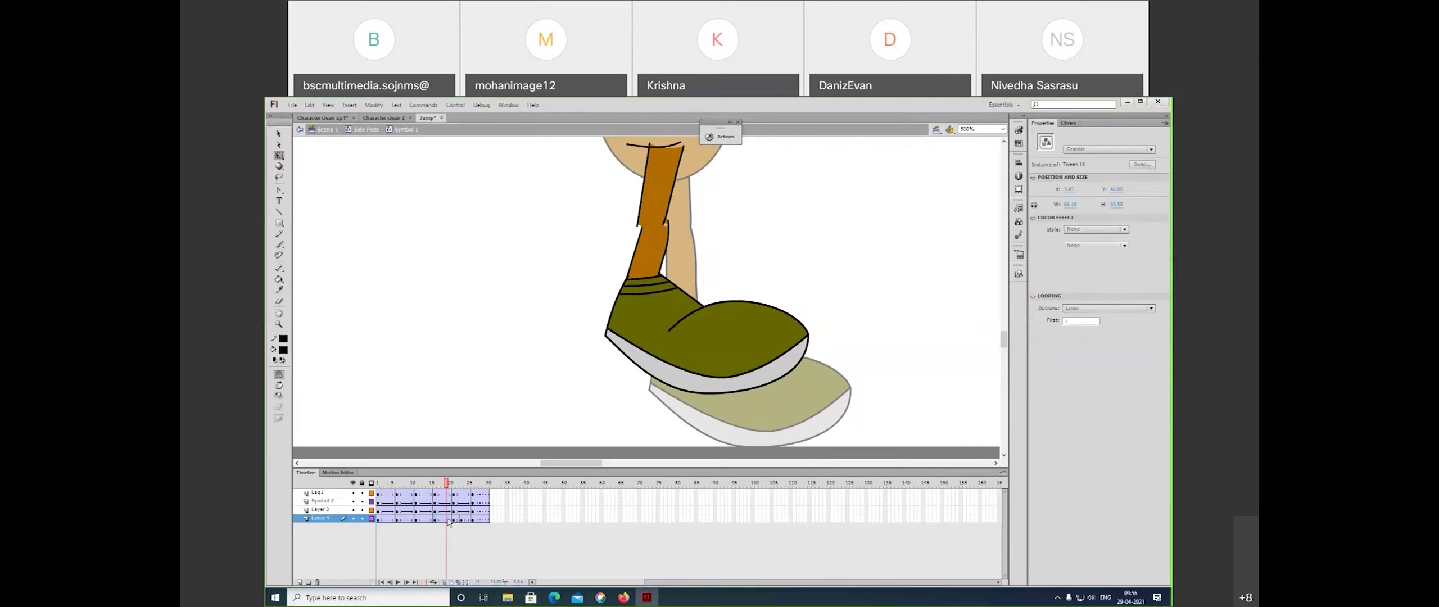
click(443, 518)
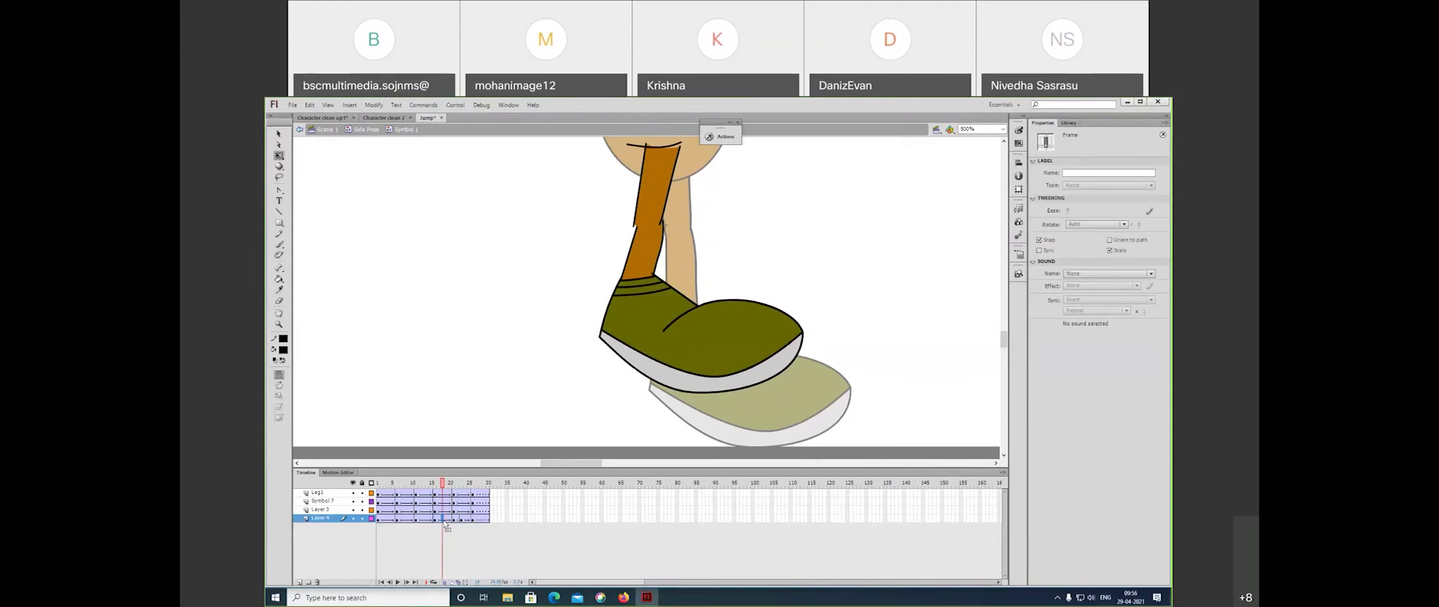
key(F6)
key(ctrl+equal)
key(q)
drag(599, 273, 593, 273)
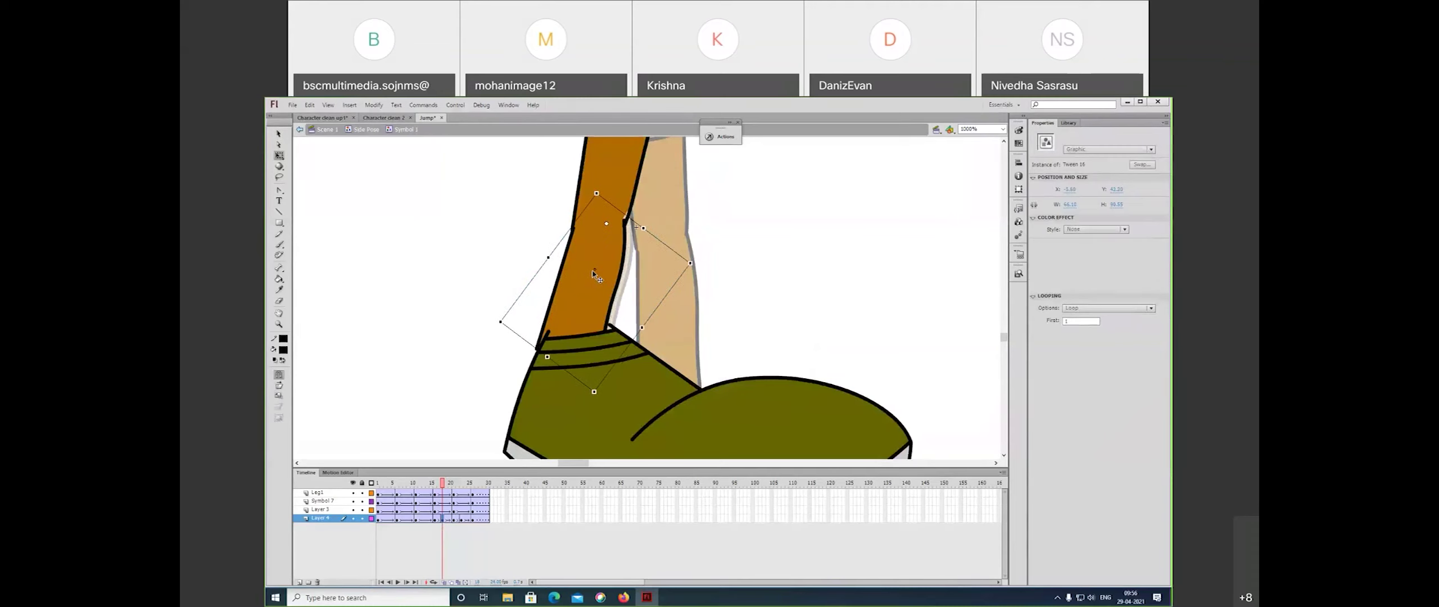
drag(618, 359, 588, 378)
drag(444, 483, 450, 489)
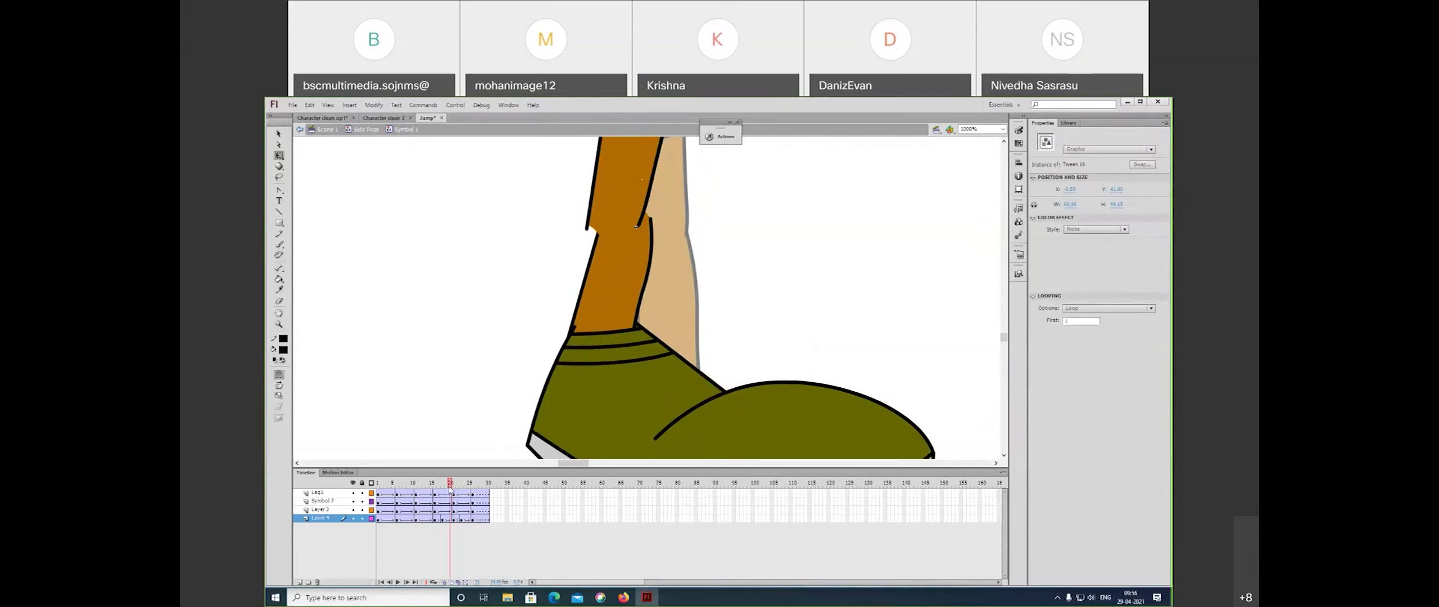
- Add an in-between keyframe on the upper leg layer around frame 19 and align the upper leg with the knee
click(627, 216)
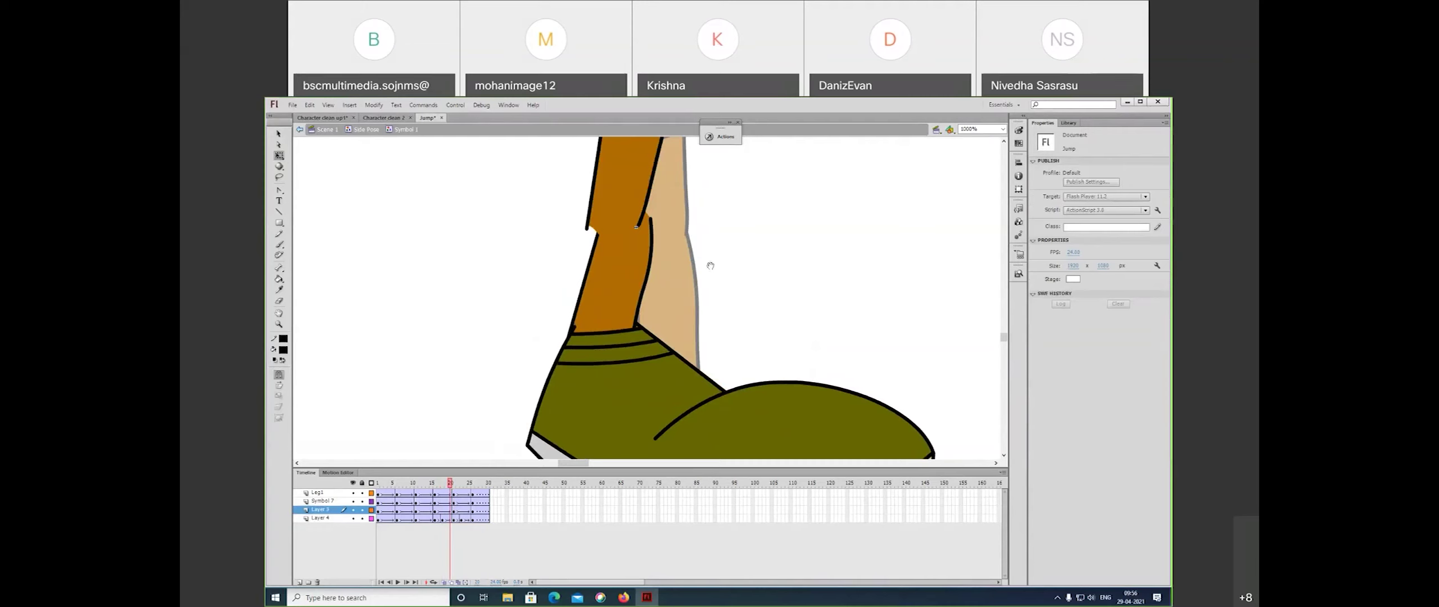
key(space)
drag(715, 272, 718, 331)
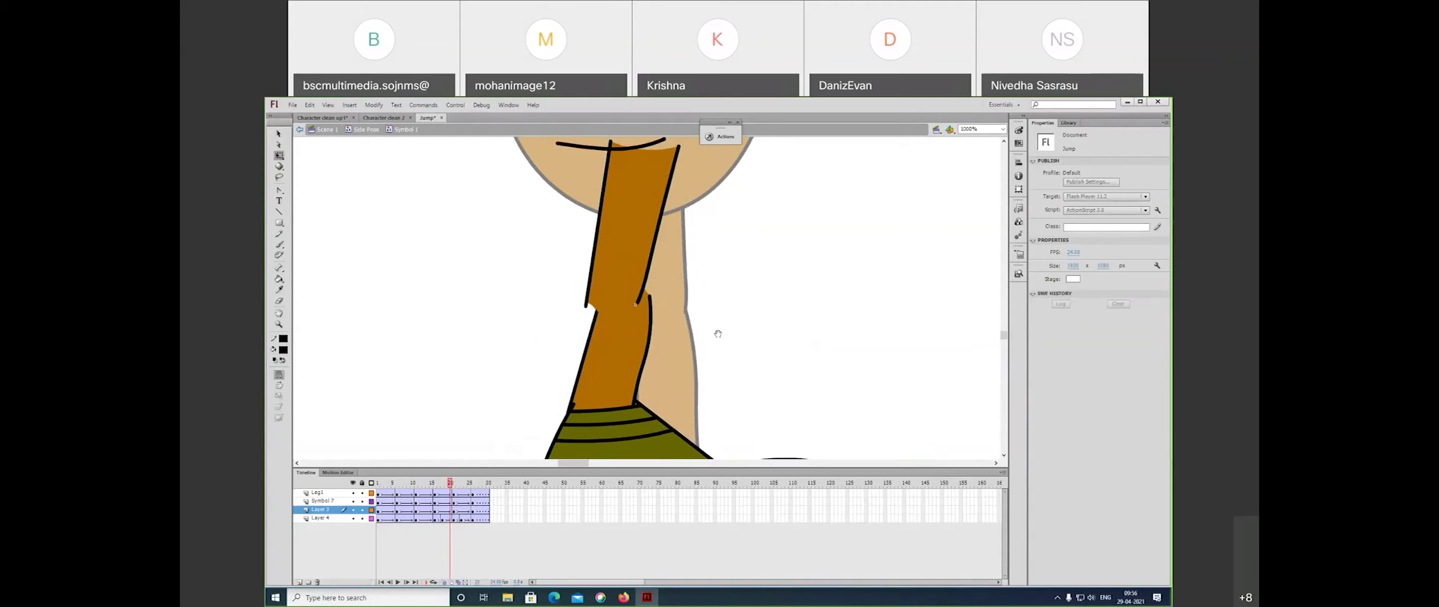
click(442, 510)
click(447, 509)
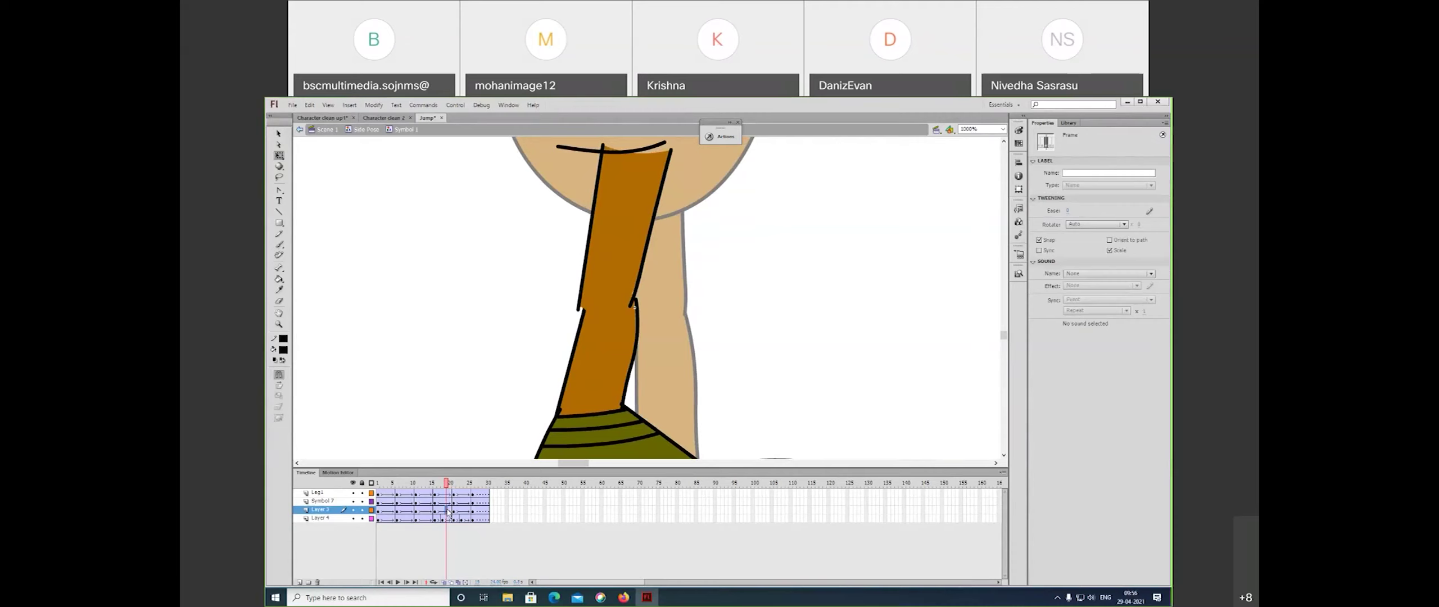
key(F6)
key(comma)
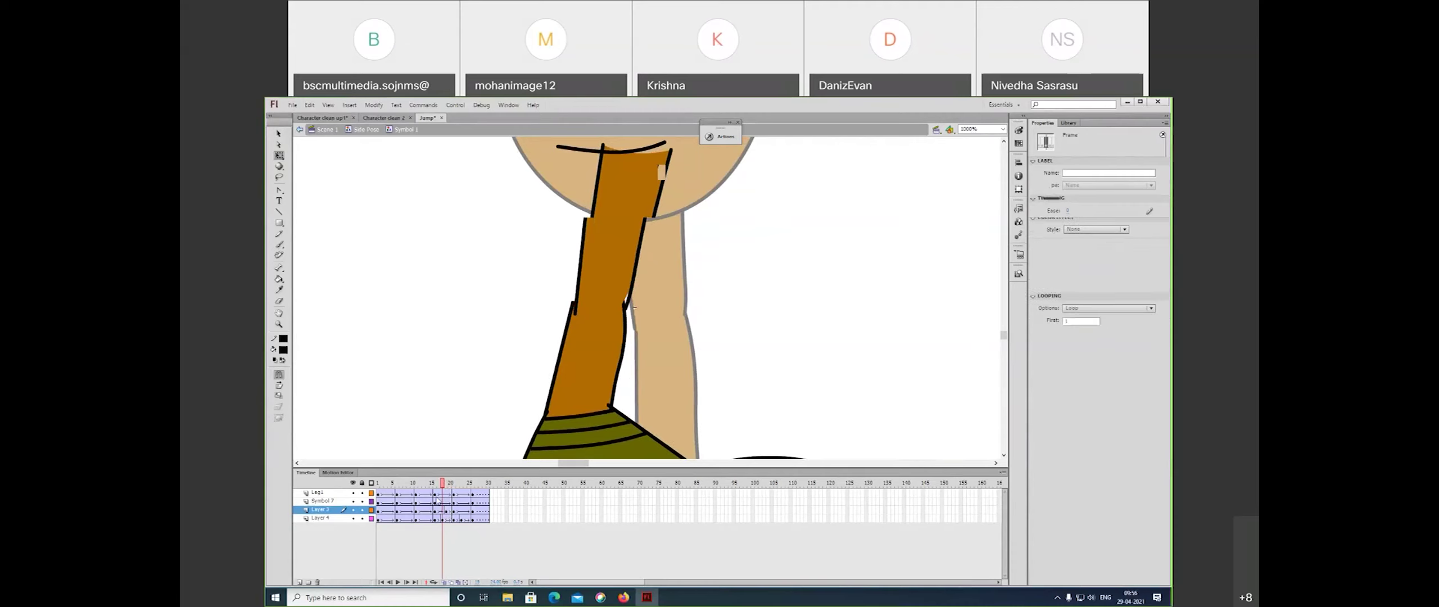
click(435, 502)
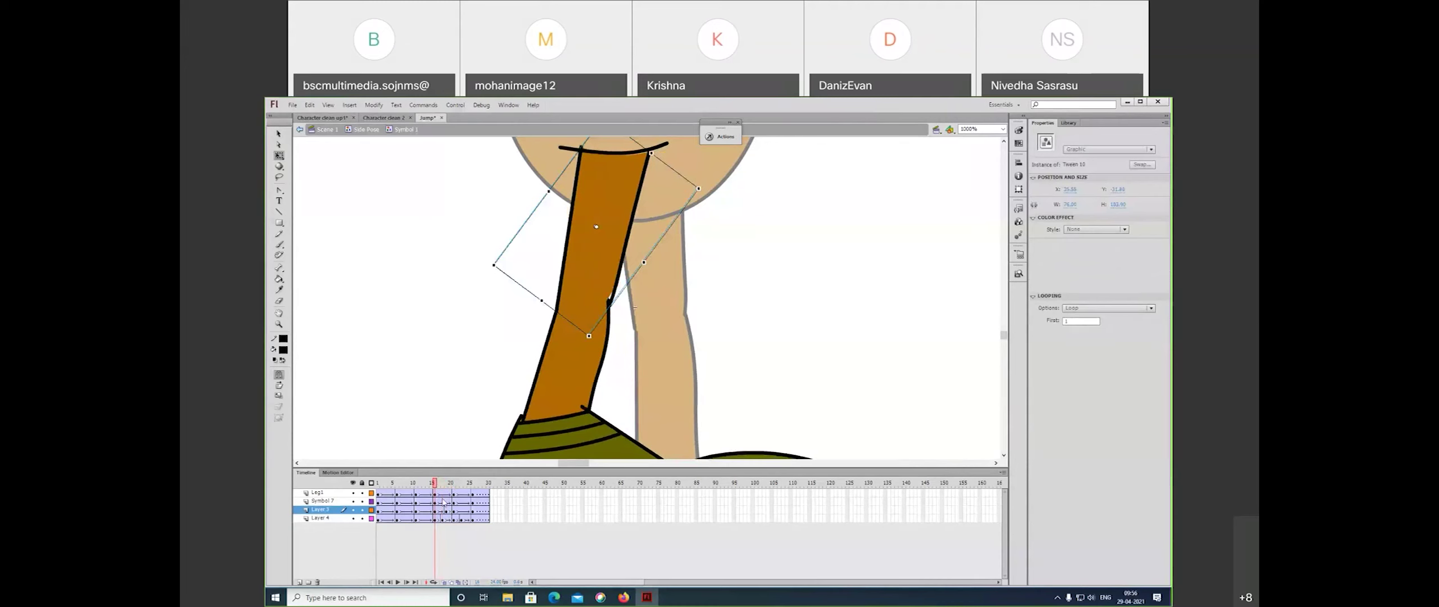
- At frame 25, hide and show the leg layers one at a time to identify which holds the lower leg
click(470, 501)
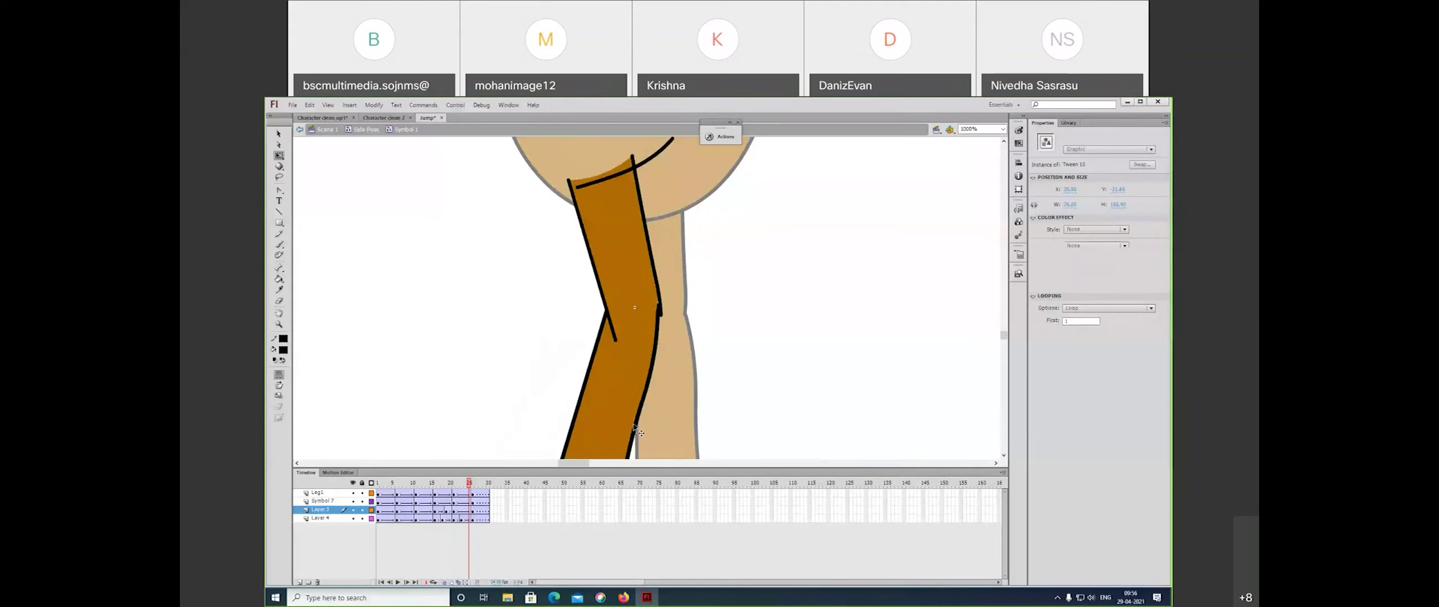
drag(702, 447, 702, 334)
drag(702, 395, 706, 332)
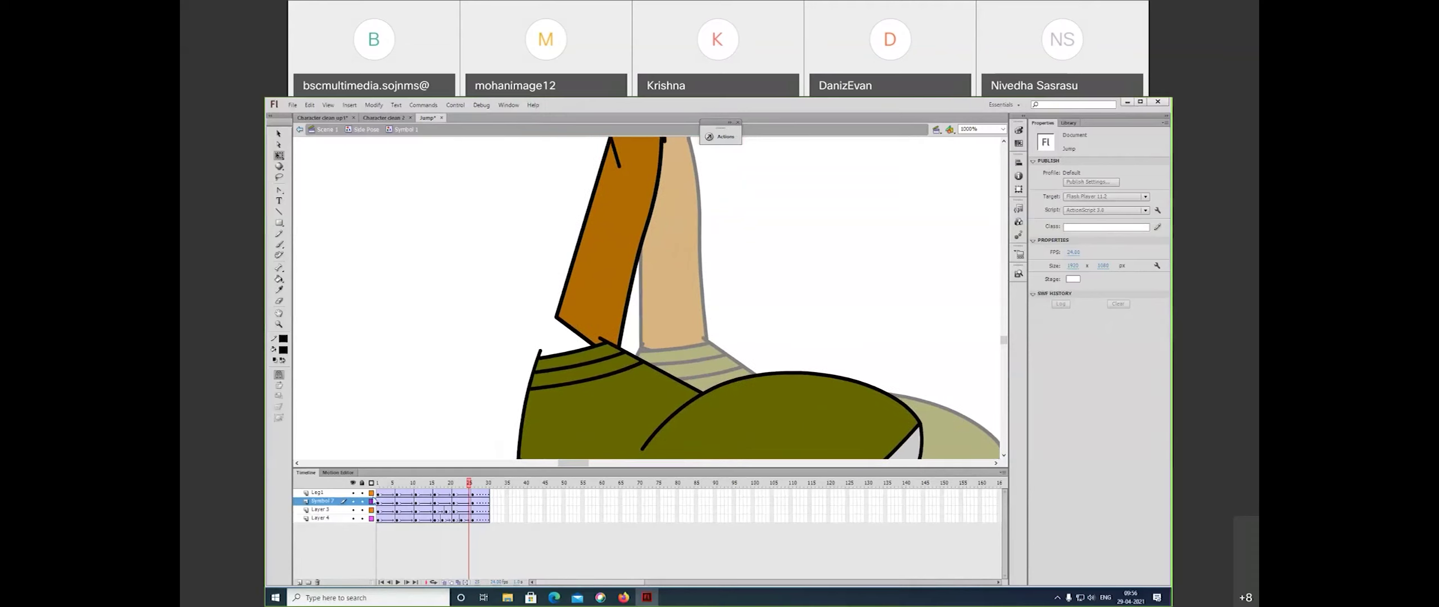
click(353, 502)
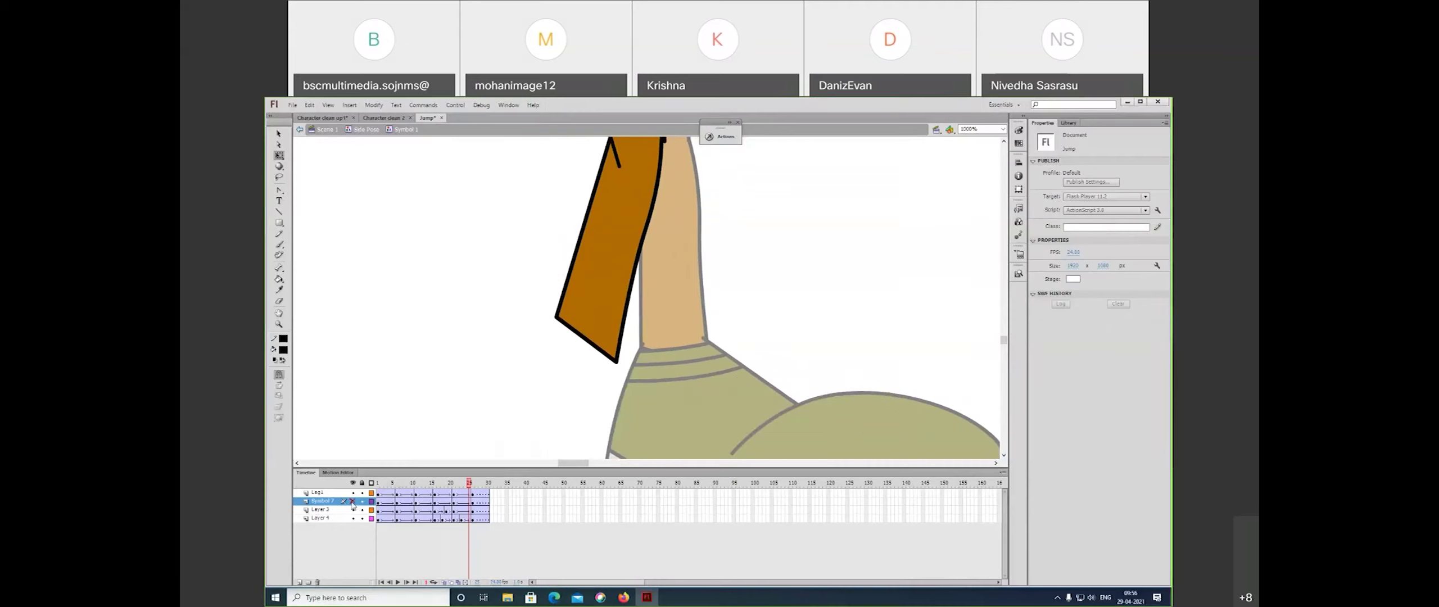
click(352, 502)
click(353, 510)
click(353, 510)
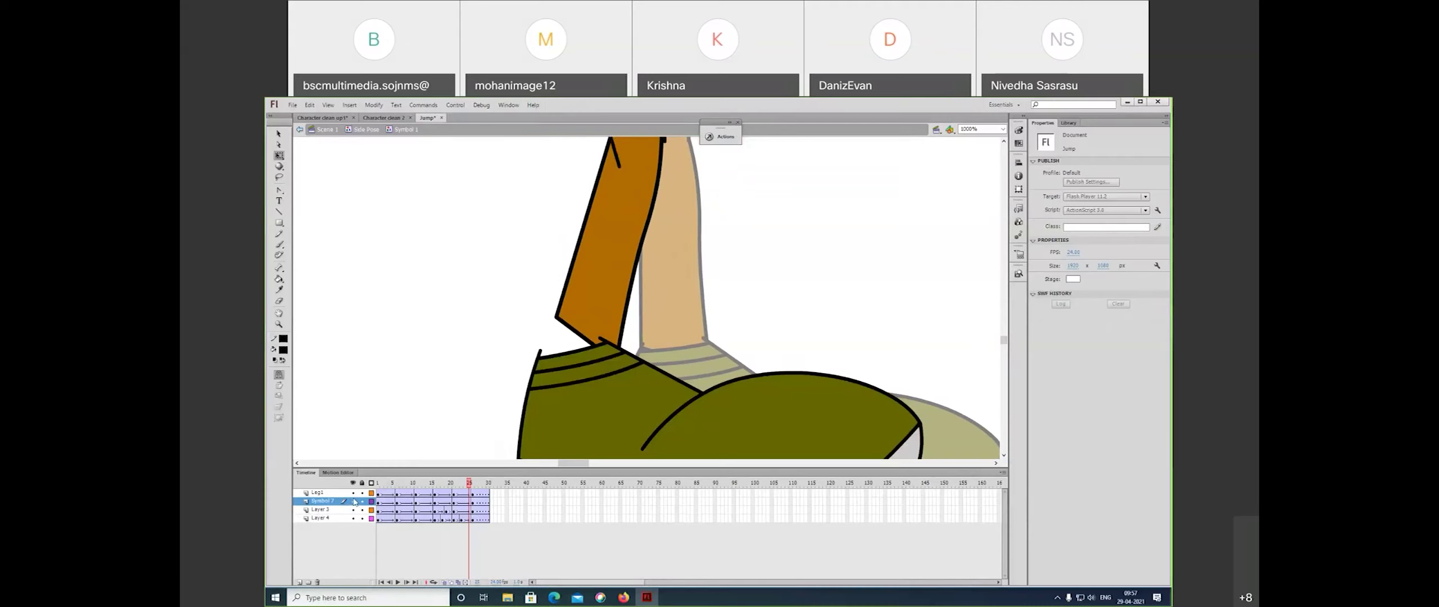
click(353, 518)
click(353, 518)
- Insert a keyframe for the lower leg at frame 25 and lengthen it down to the shoe's ankle
click(466, 518)
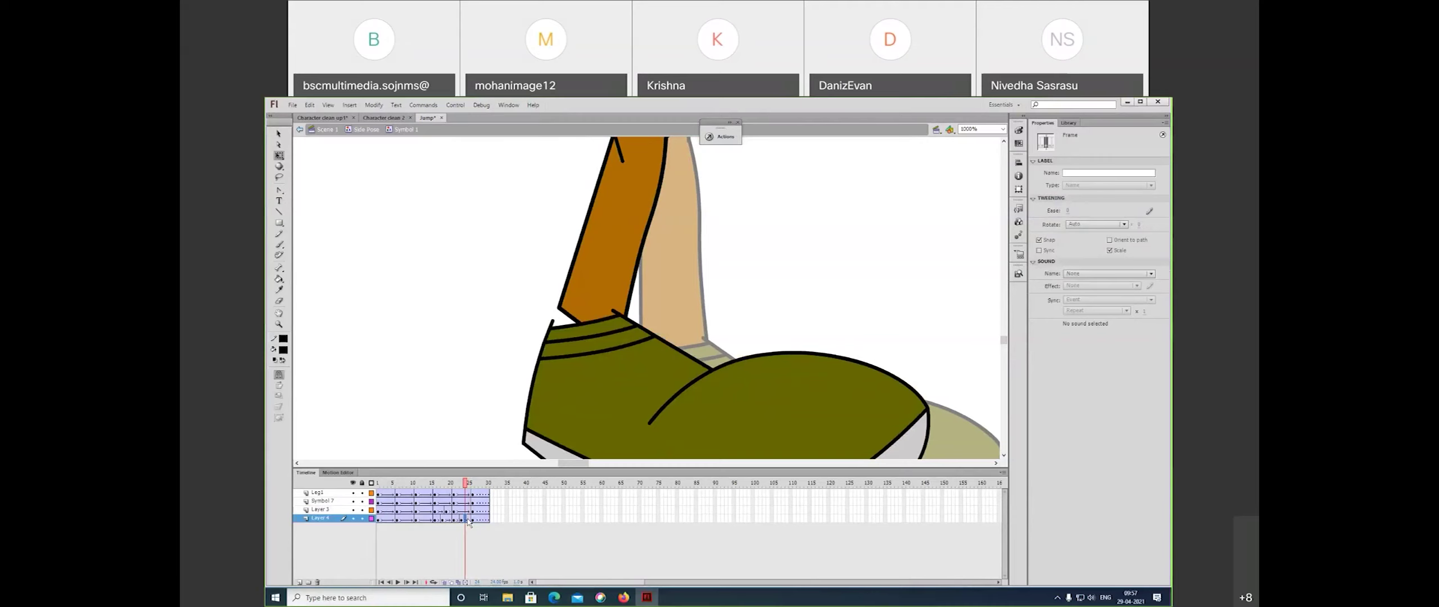
click(468, 518)
click(563, 348)
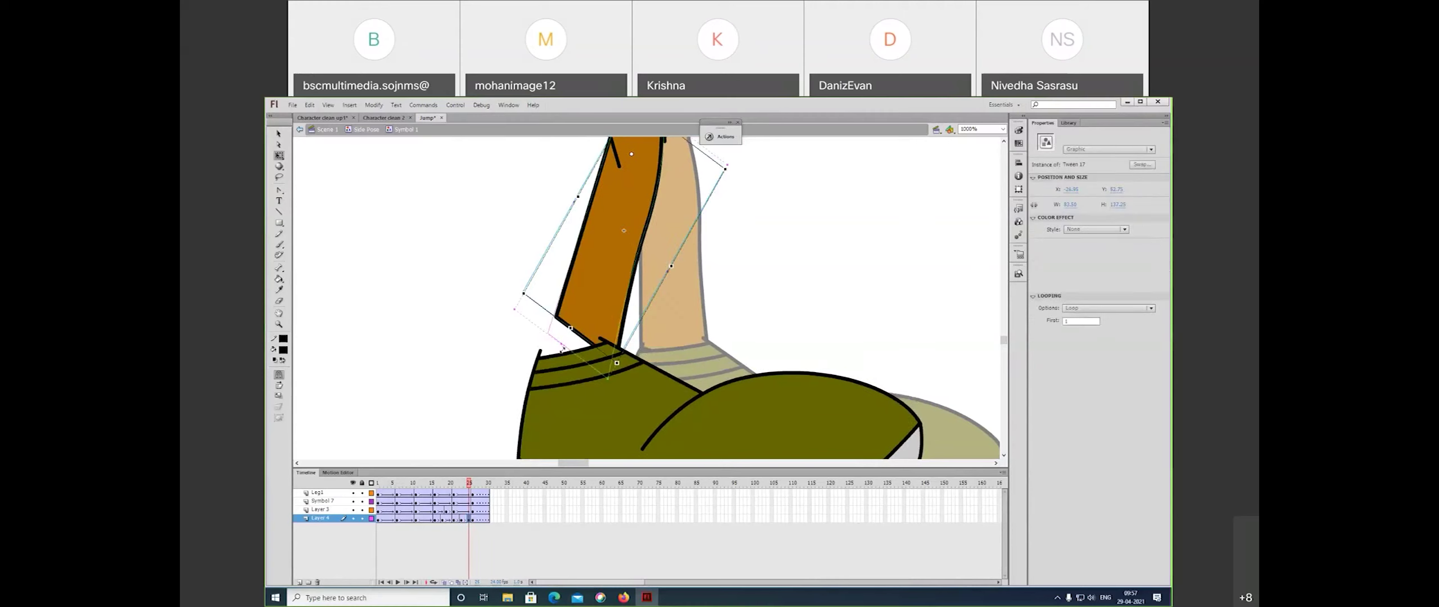
drag(563, 348, 611, 378)
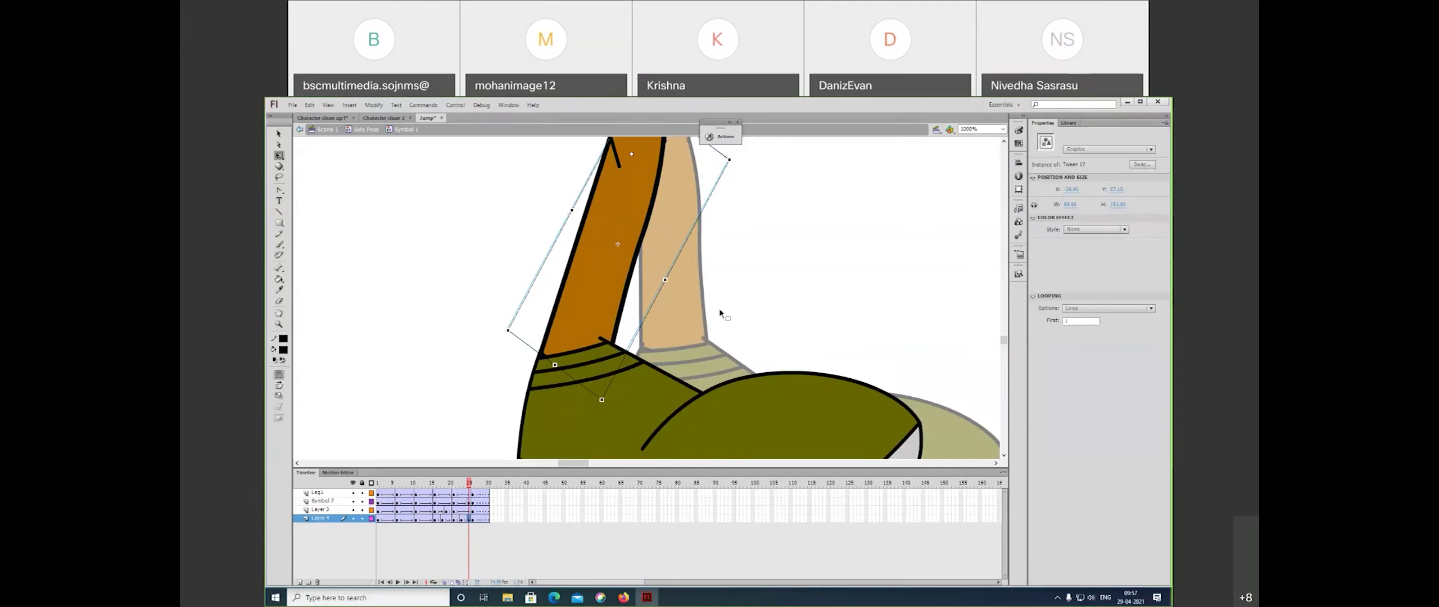
- Examine the leg poses from the first frame to frame 11, checking where the knee and ankle joints separate
key(ctrl+minus)
click(416, 501)
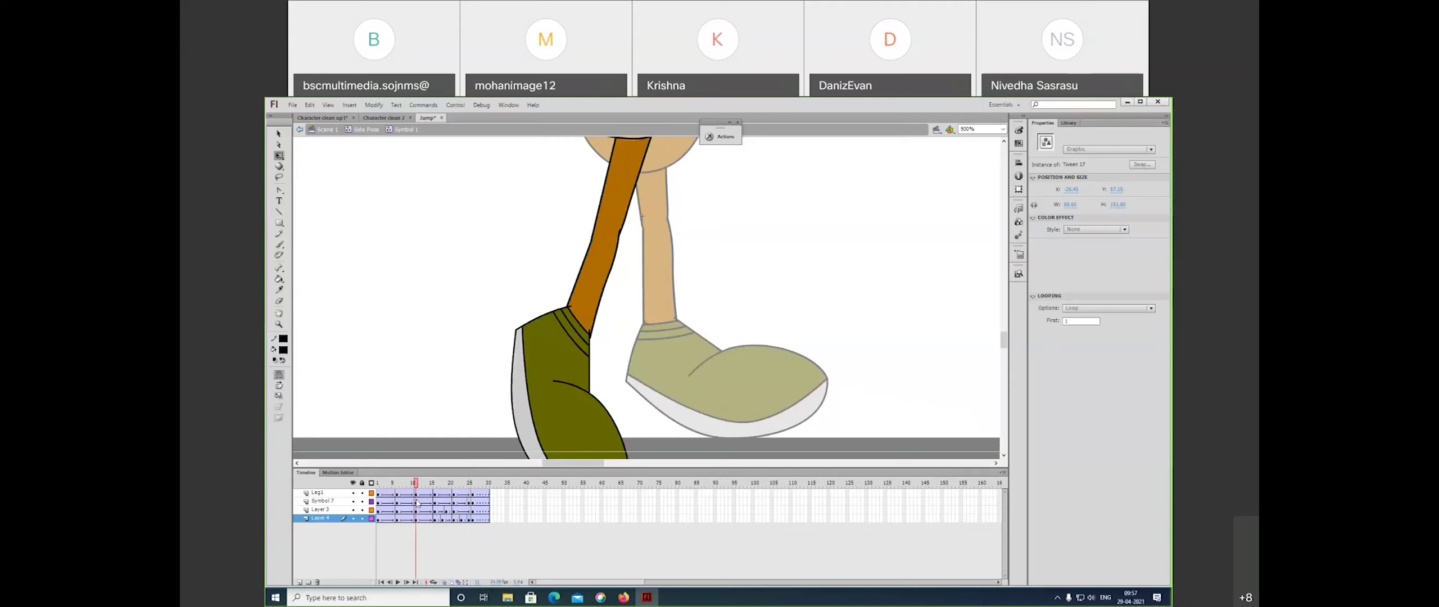
click(408, 503)
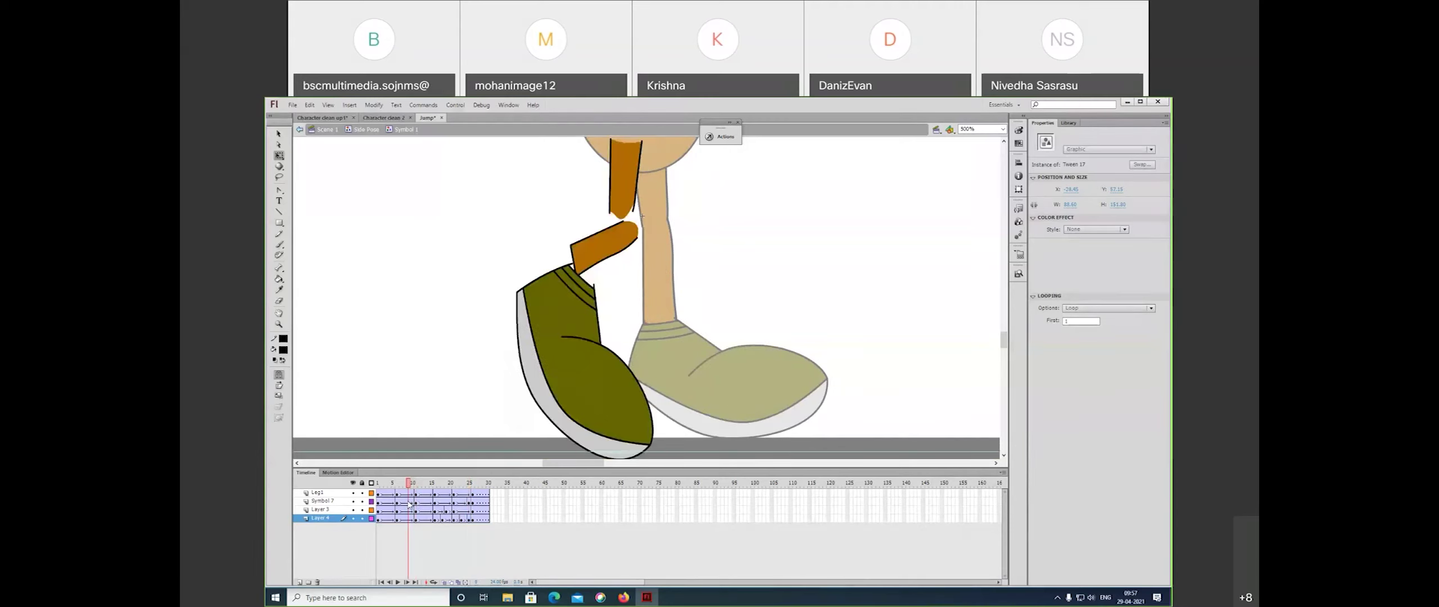
drag(409, 504, 397, 503)
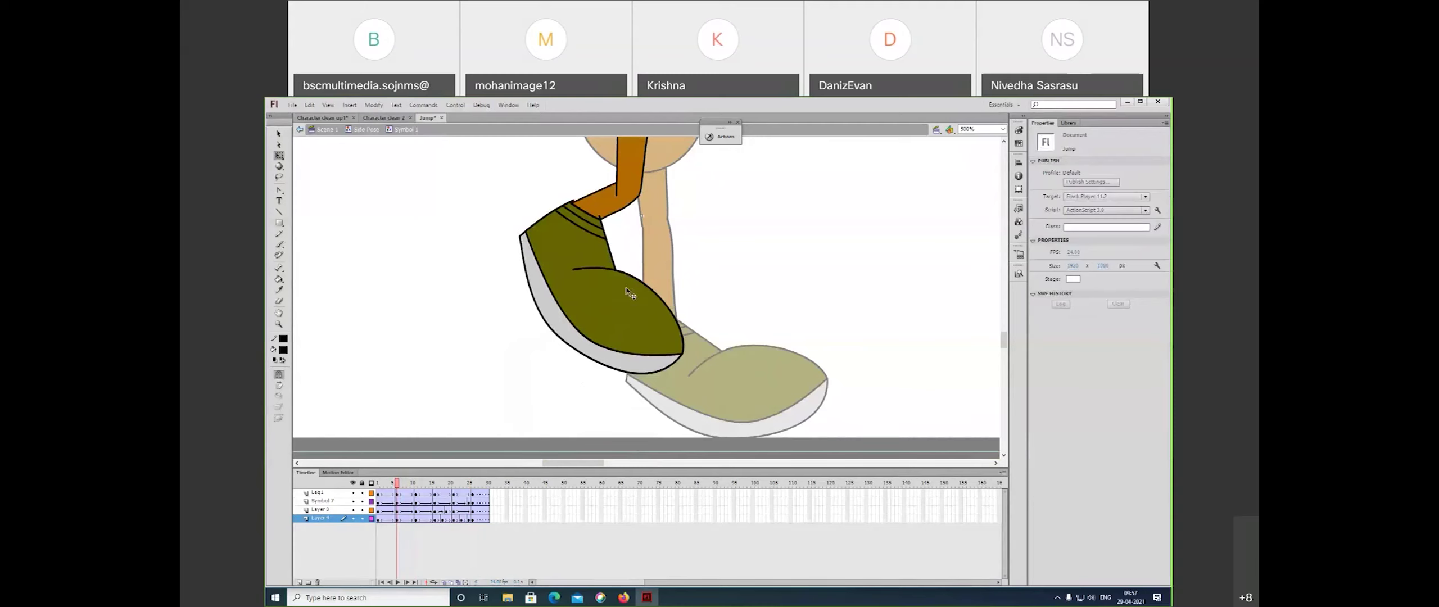
click(416, 503)
click(599, 277)
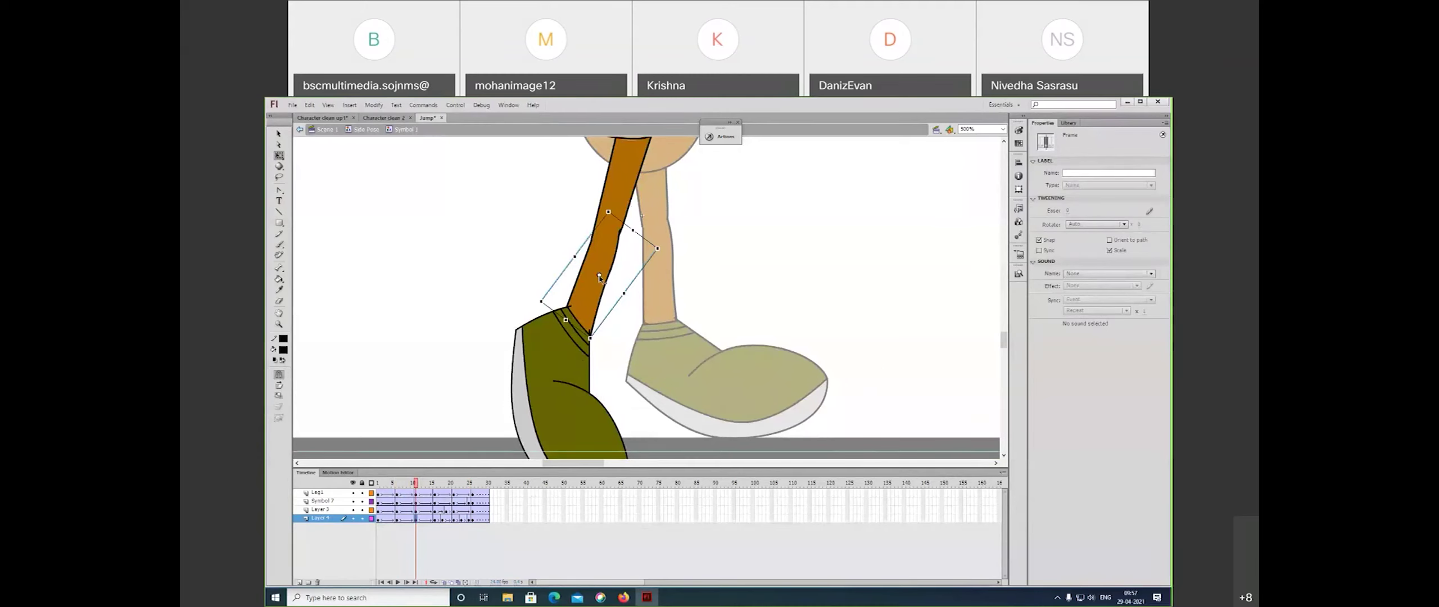
key(shift+comma)
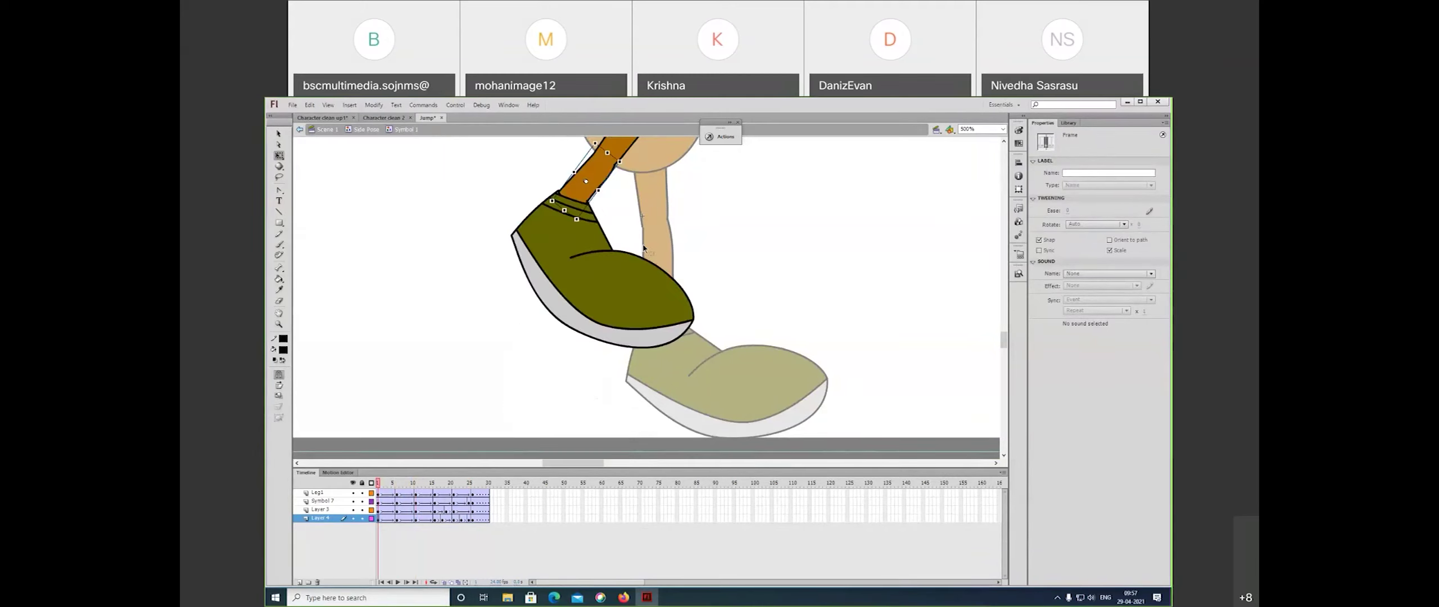
drag(643, 248, 654, 327)
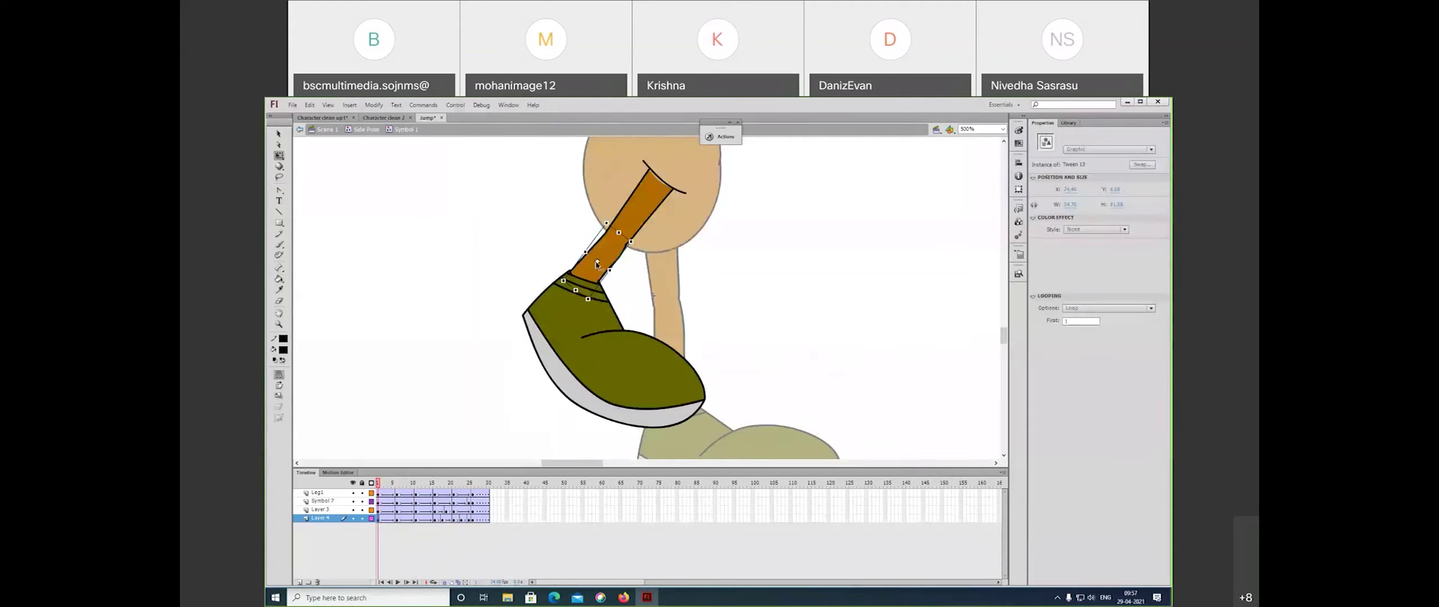
- Insert a keyframe for the lower leg at frame 4 and move it to join the upper leg and shoe
click(392, 492)
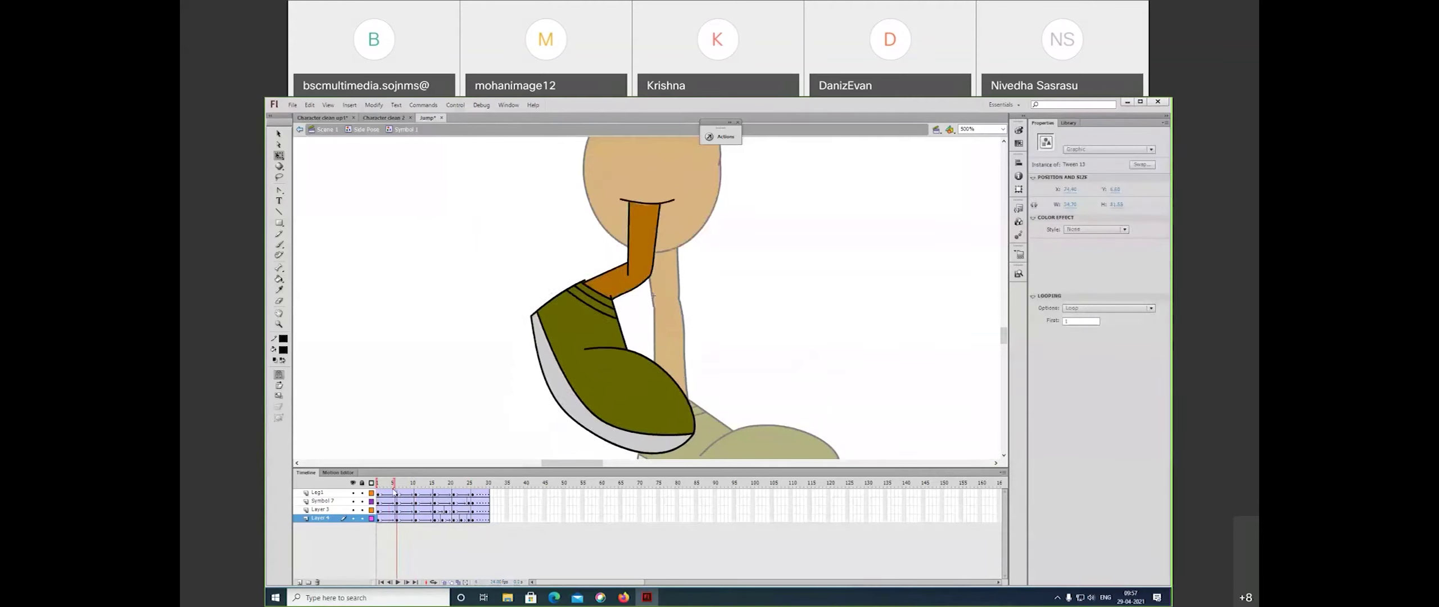
key(comma)
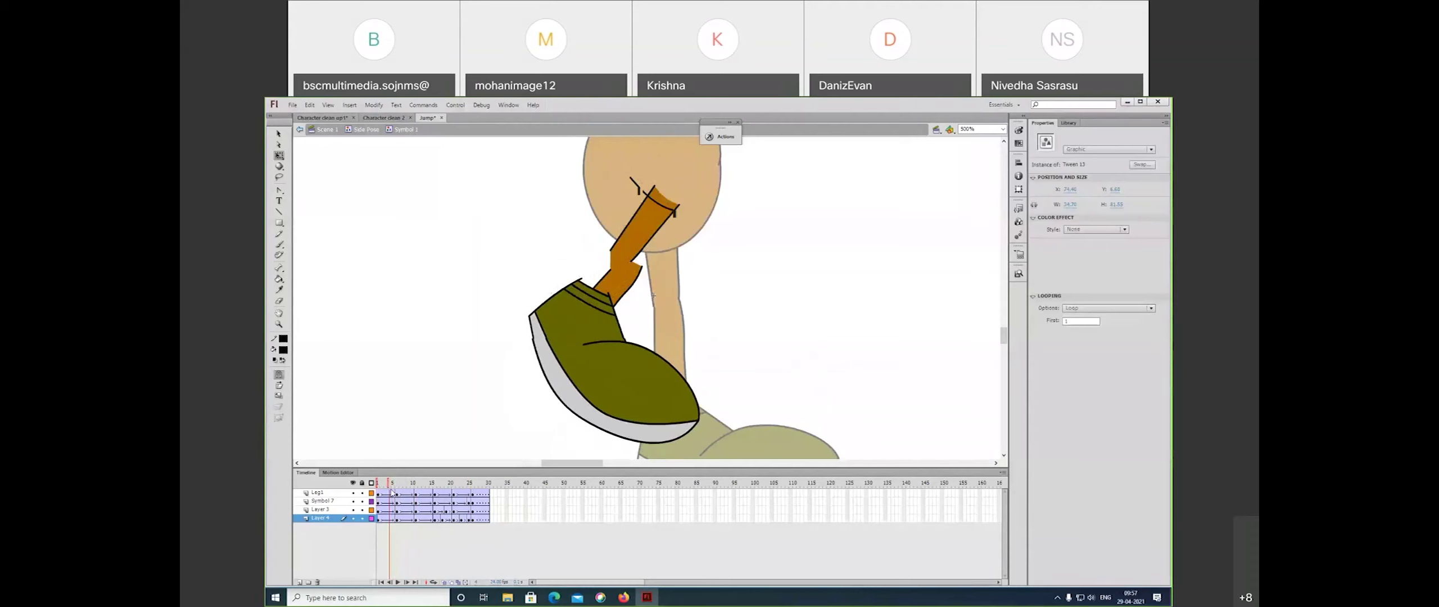
key(period)
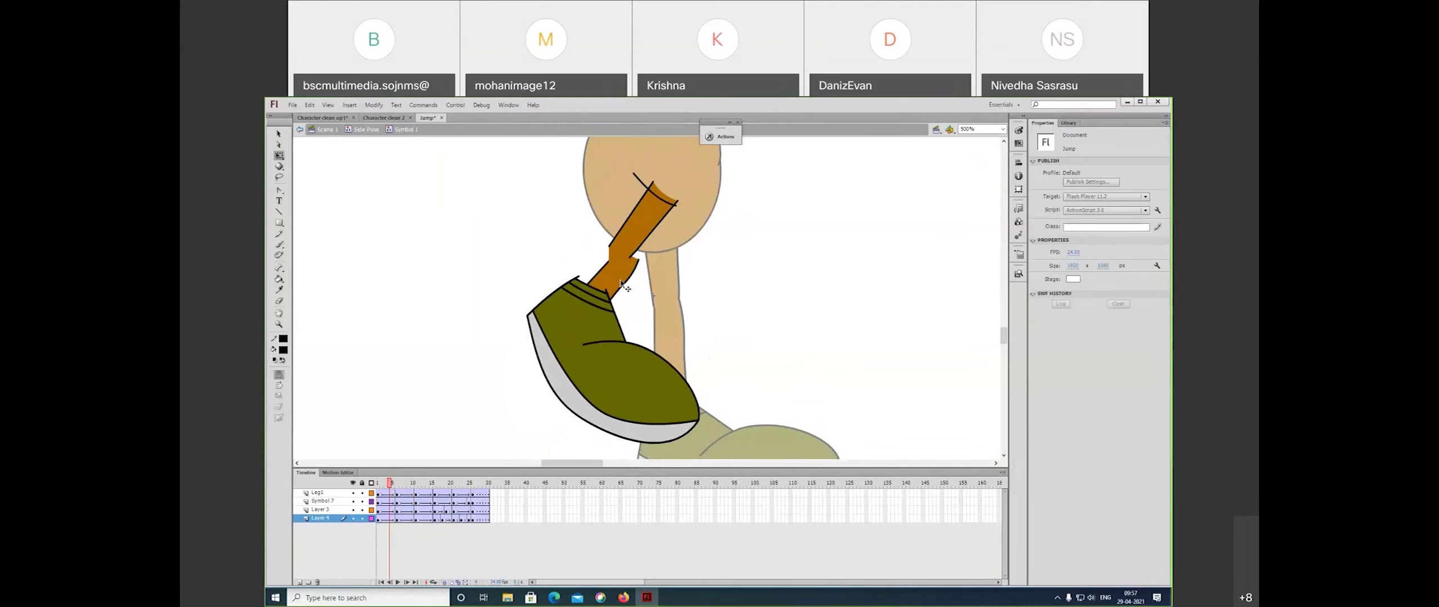
click(353, 493)
click(353, 492)
click(389, 519)
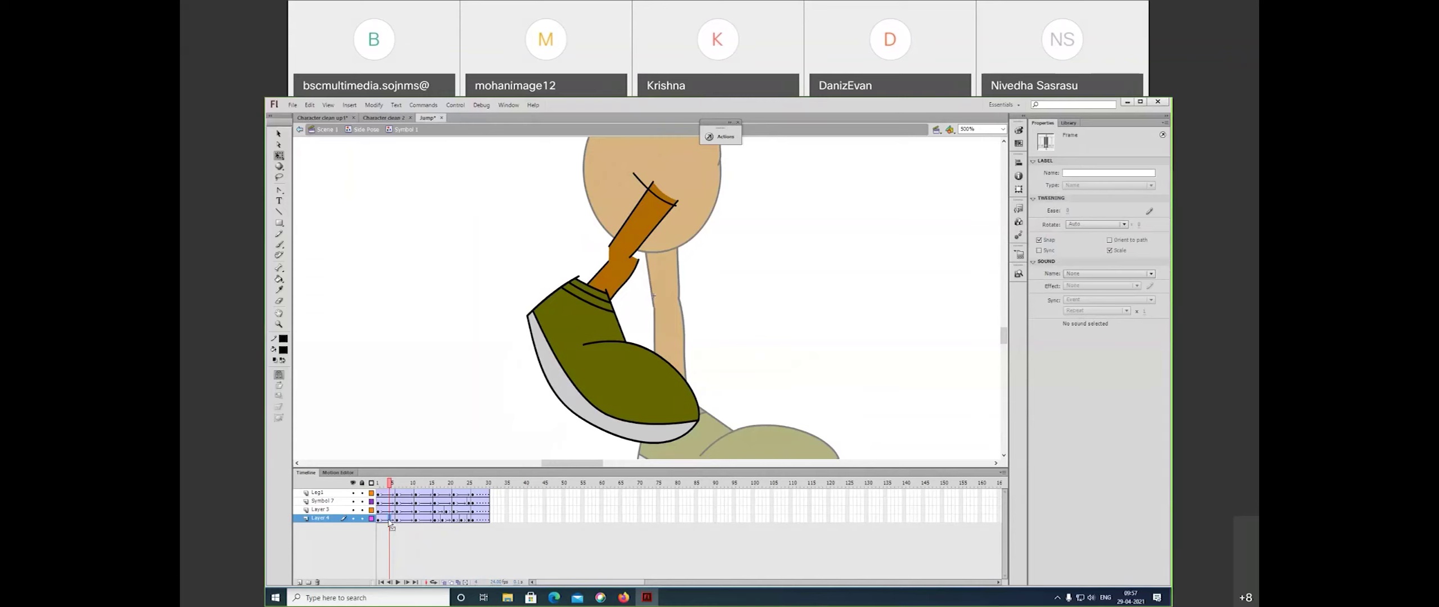
click(609, 270)
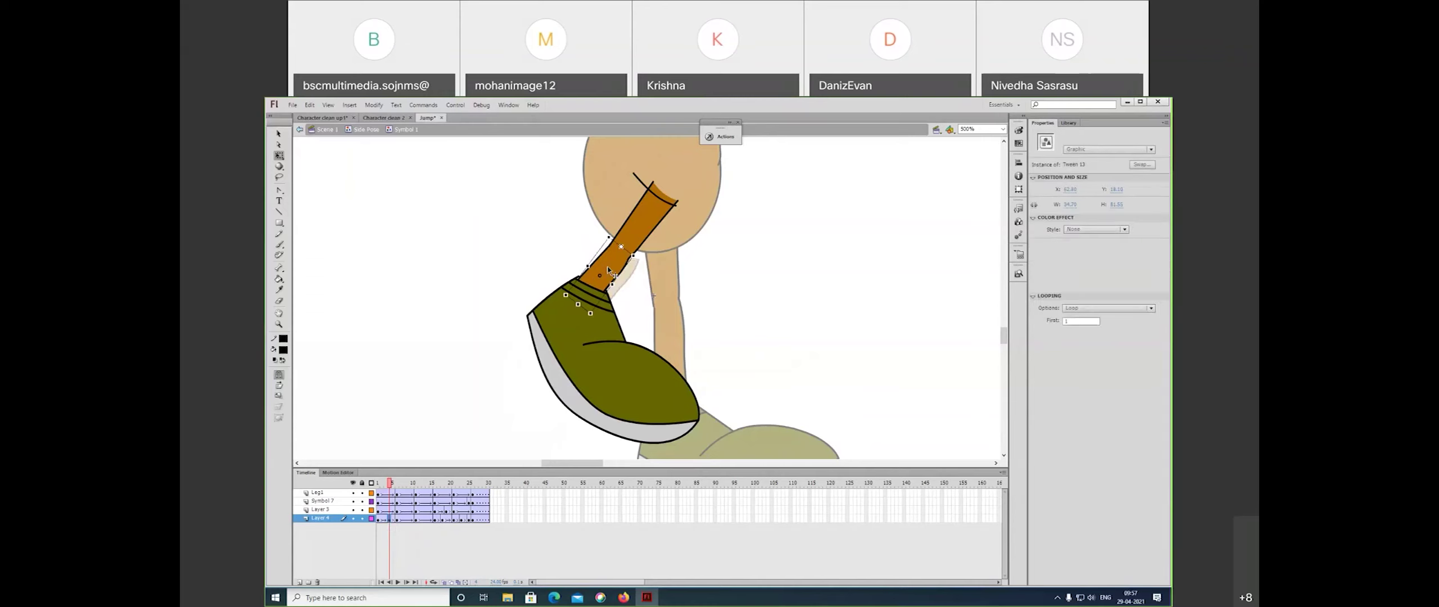
- Leave the leg symbol for the character's side pose symbol and save the file
click(768, 302)
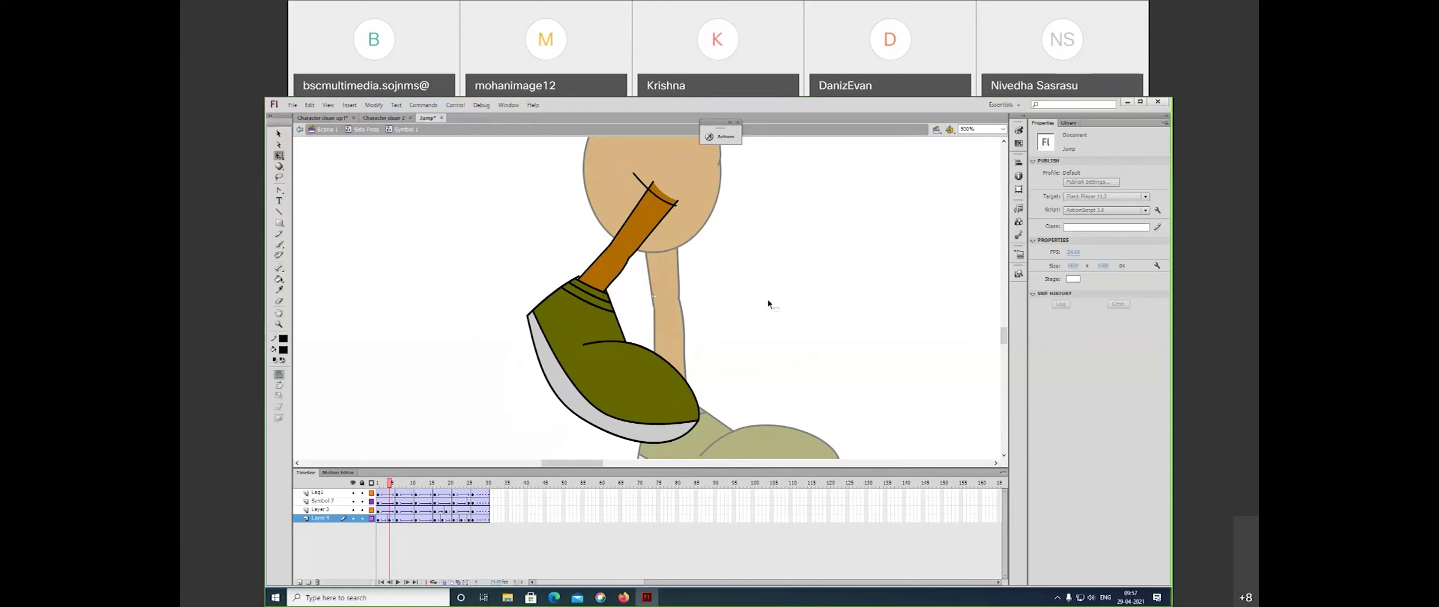
double_click(767, 299)
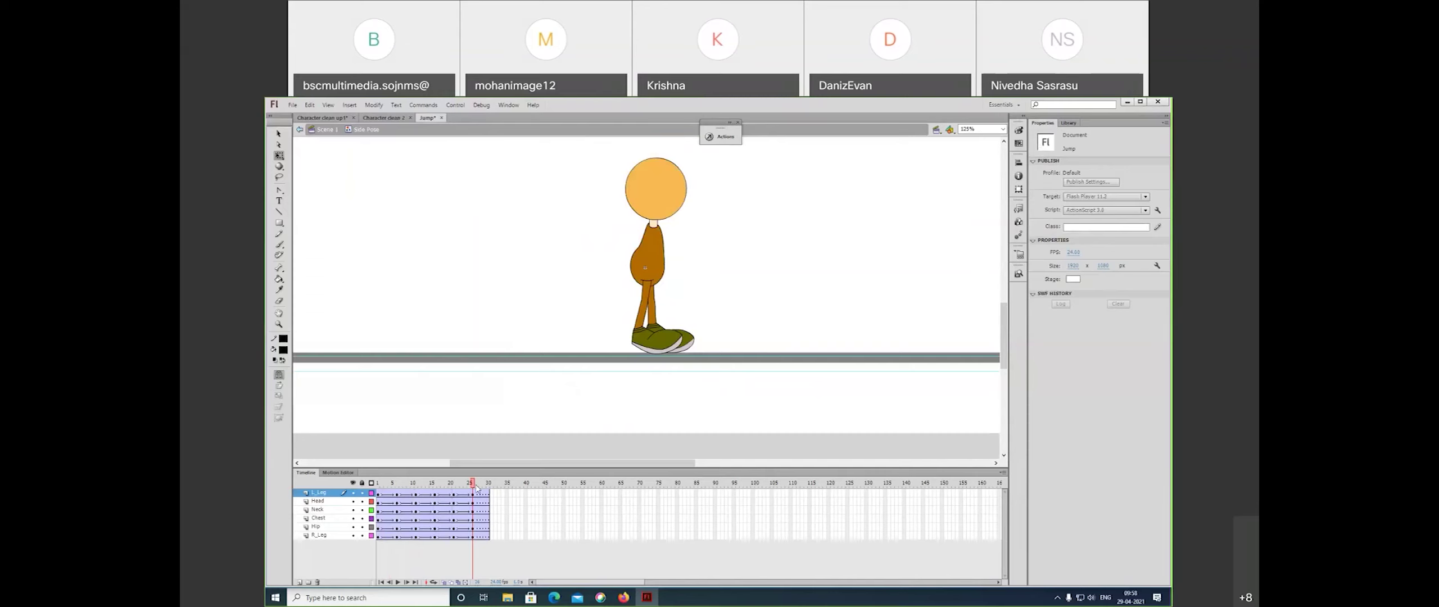
key(ctrl+s)
- Play the jump on the timeline, with the view wide enough to show the character's full movement
key(Return)
key(Return)
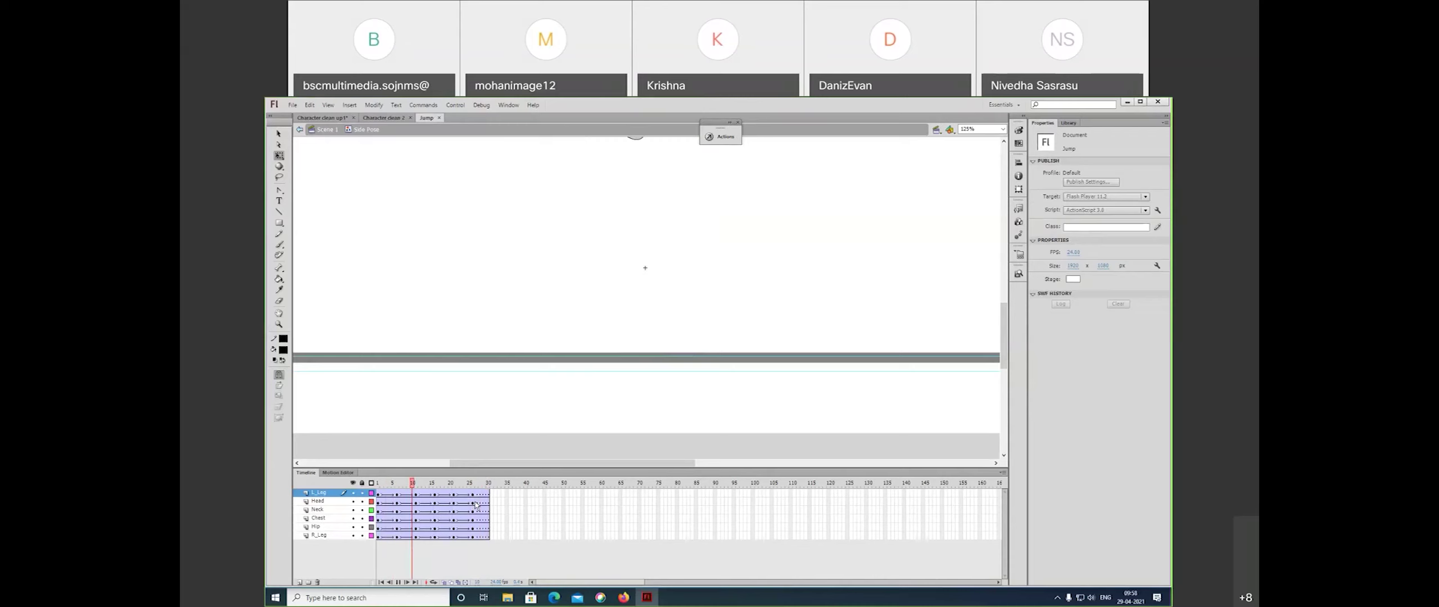
key(ctrl+minus)
key(Return)
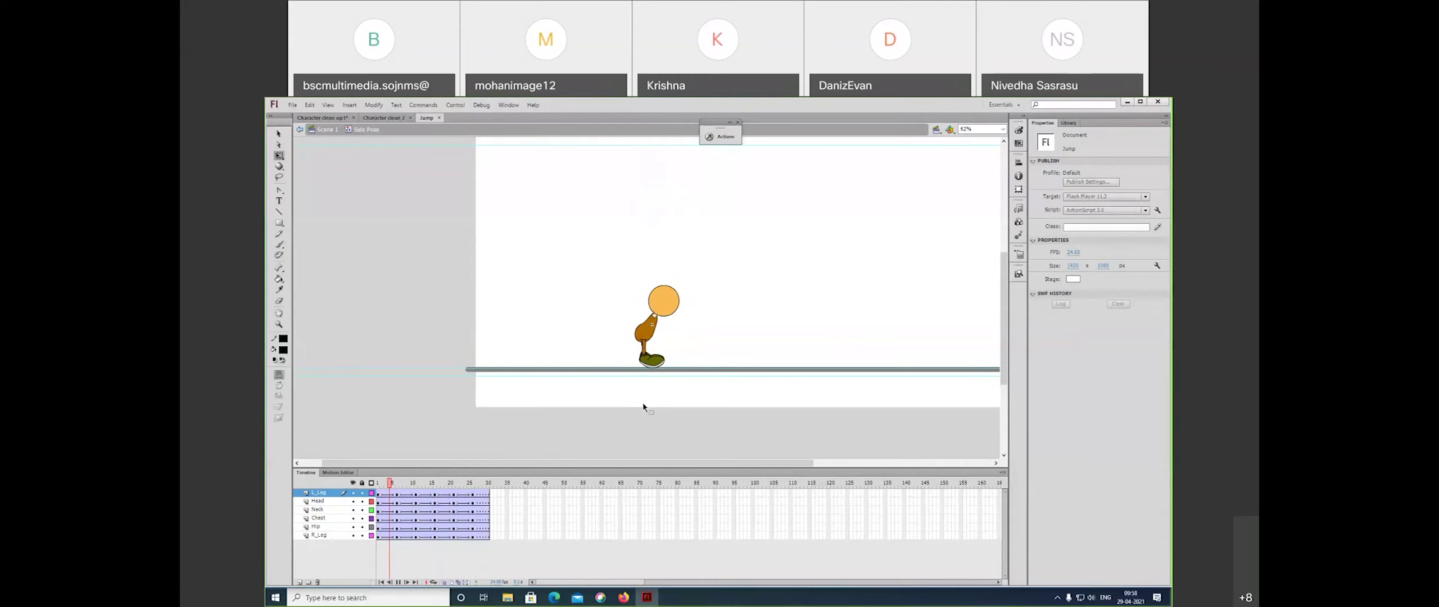
- Test the movie twice, from the side pose symbol and from the main scene, to review the jump
key(ctrl+Return)
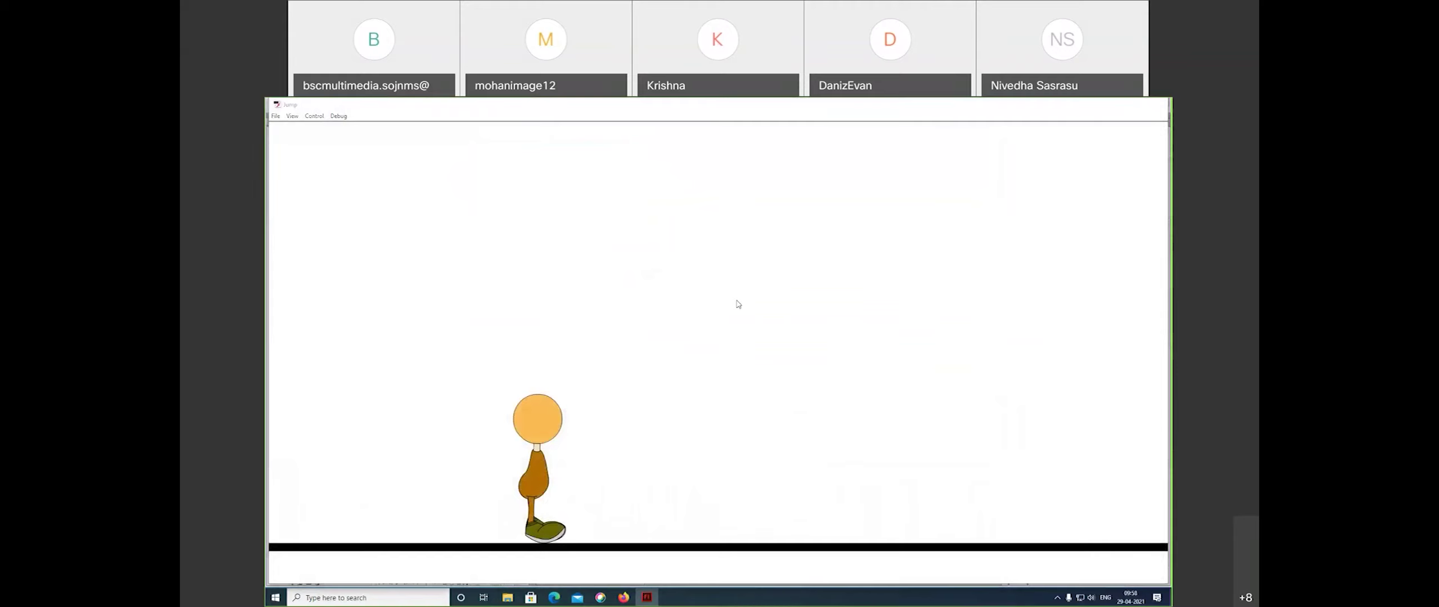
key(ctrl+w)
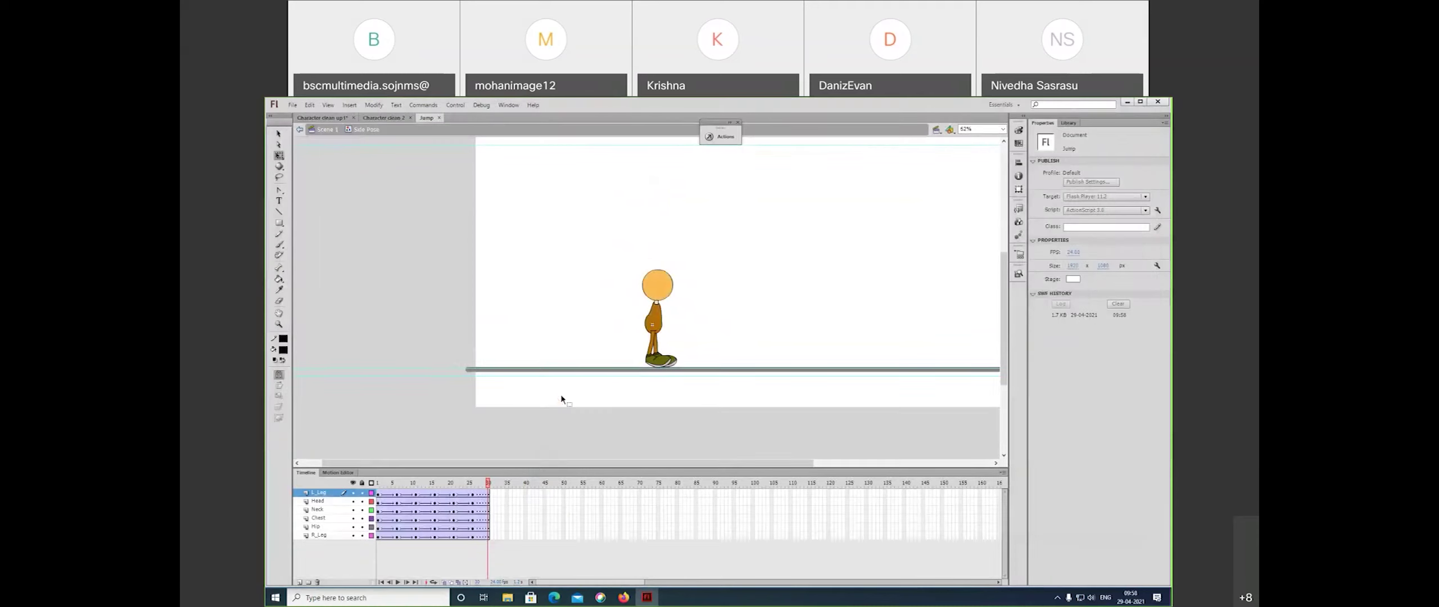
key(ctrl+Return)
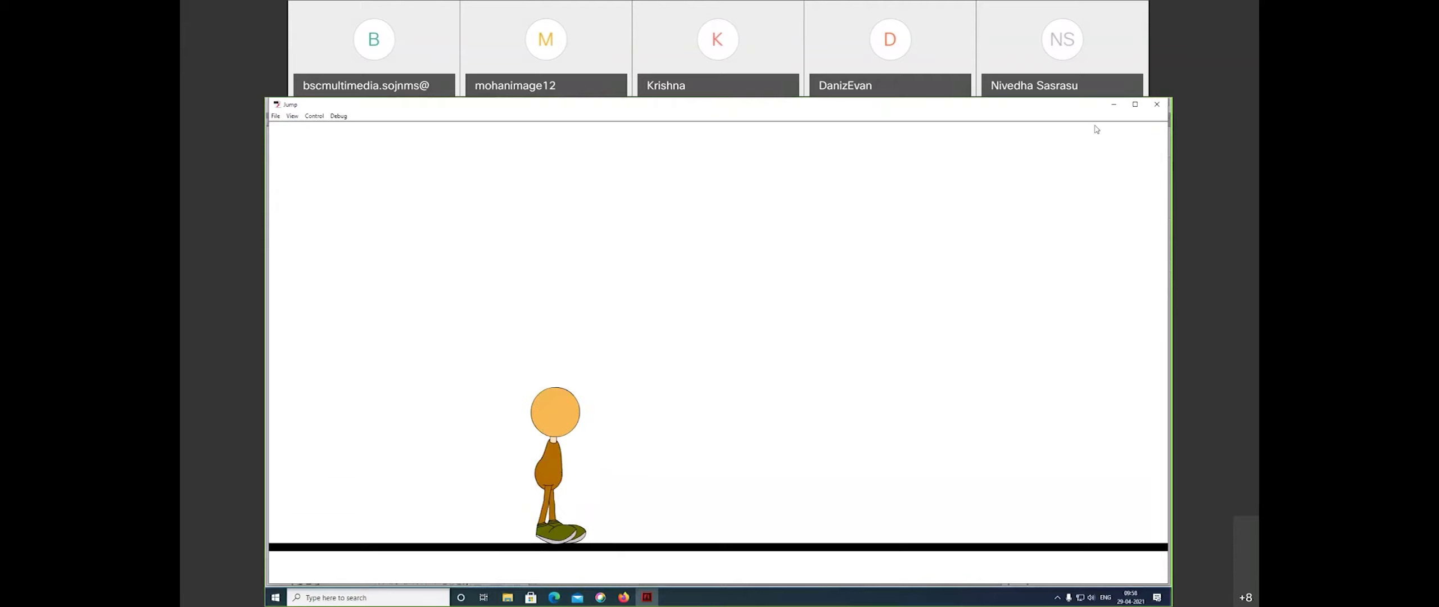
key(ctrl+w)
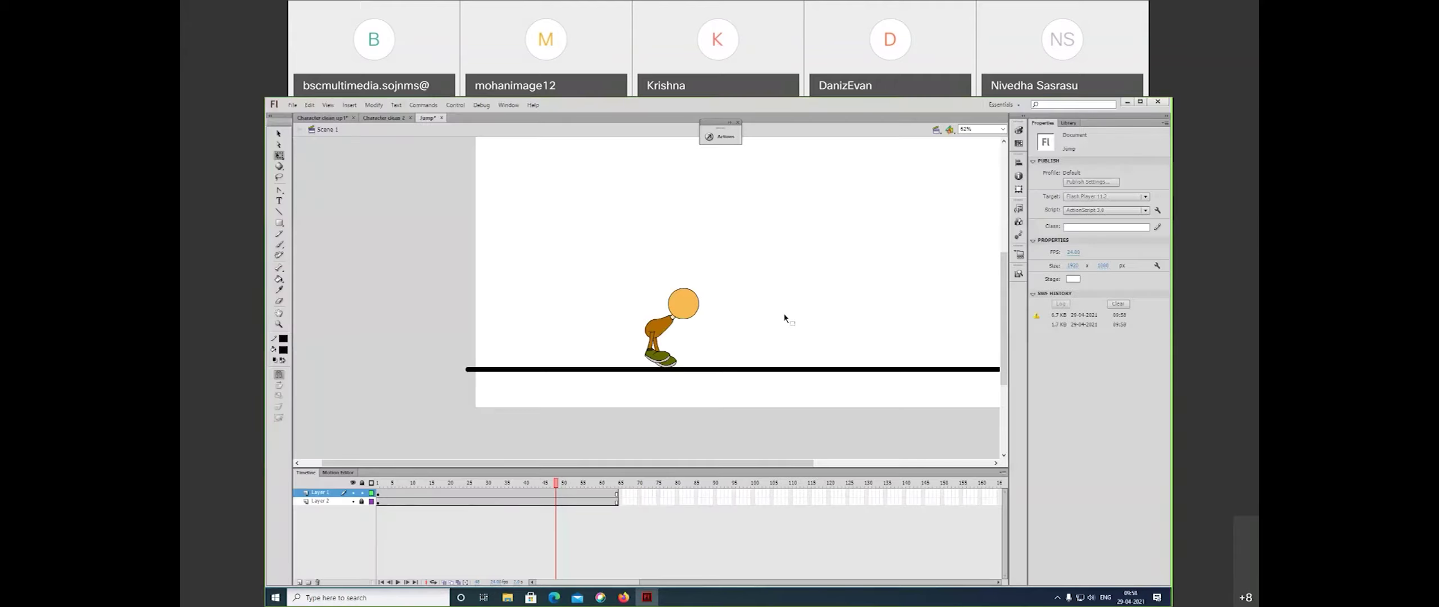
- Open the side pose symbol and examine how the hip, chest and neck fit together at frame 11
double_click(658, 331)
click(442, 483)
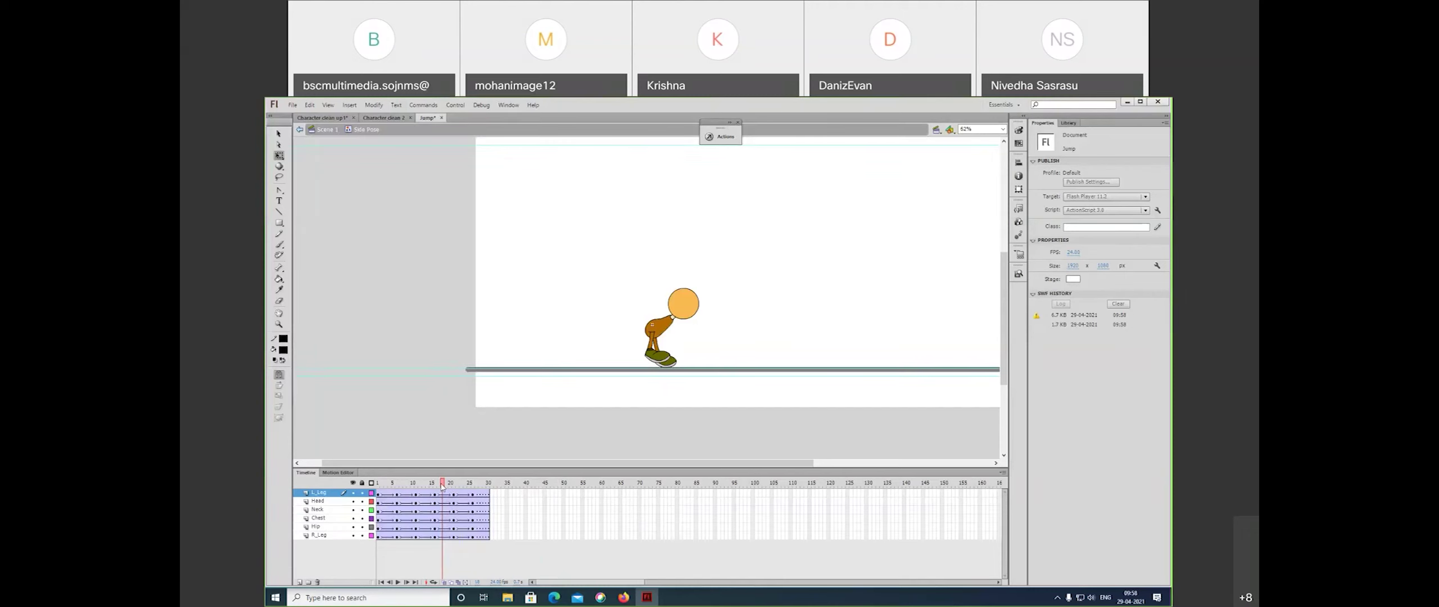
drag(441, 484, 416, 484)
scroll(725, 350, up, 2)
key(z)
click(666, 261)
key(v)
click(613, 271)
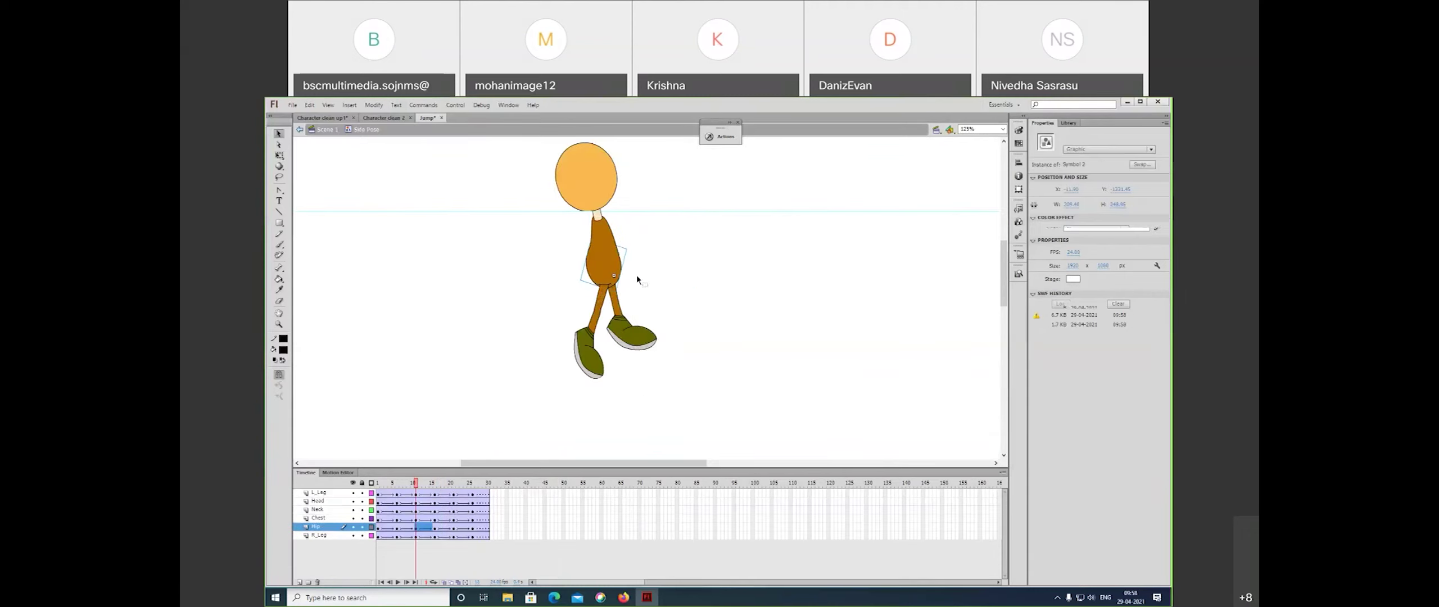
key(z)
click(635, 275)
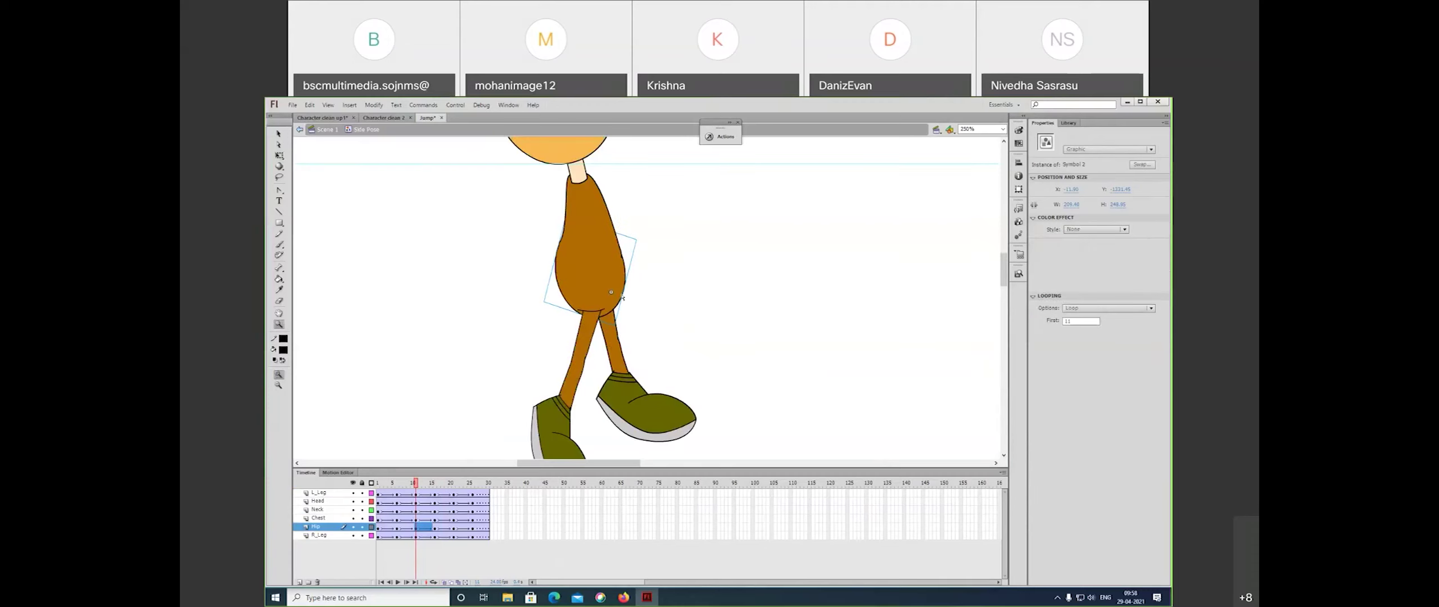
key(q)
click(621, 292)
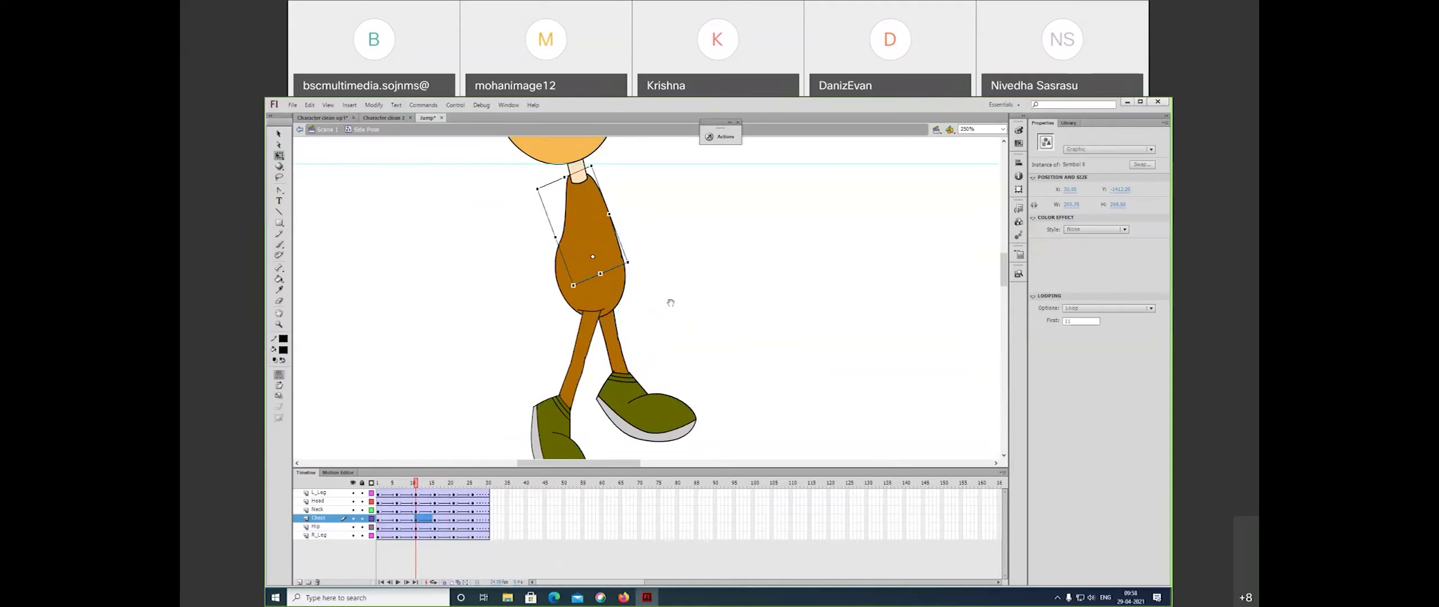
scroll(678, 341, up, 4)
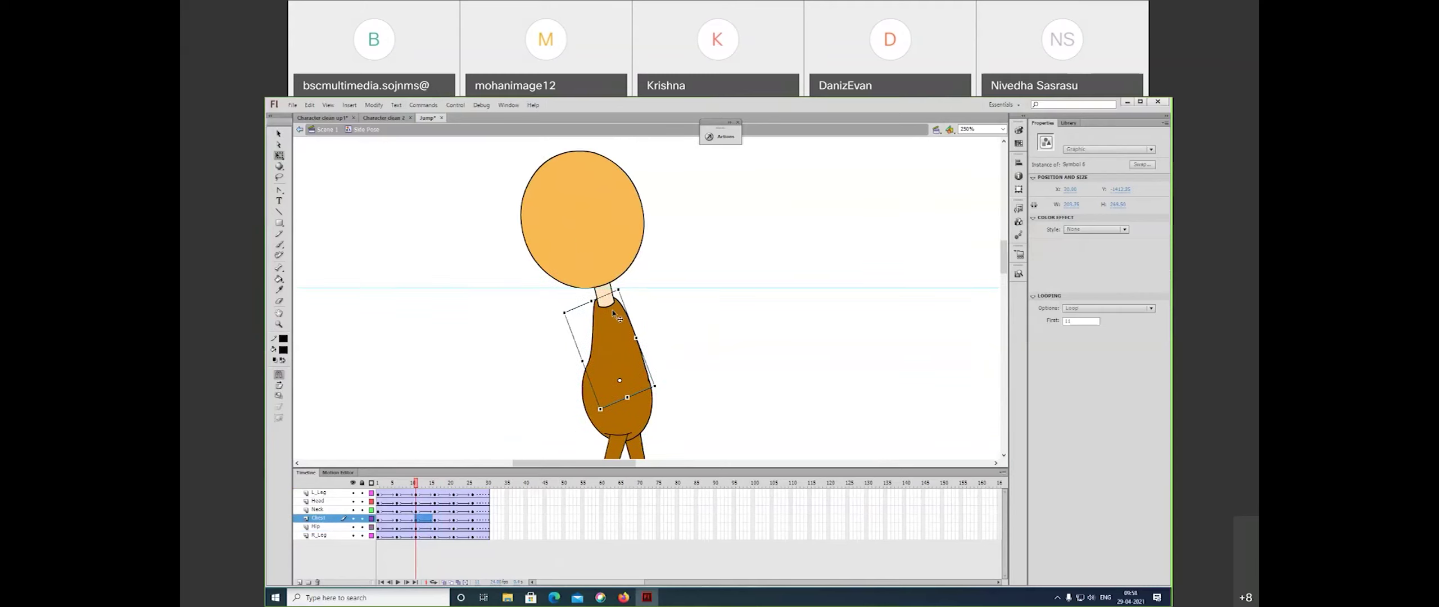
- Slightly adjust the chest's transformation at frame 21 and check the body's movement across the neighbouring frames
click(431, 485)
drag(439, 487, 452, 484)
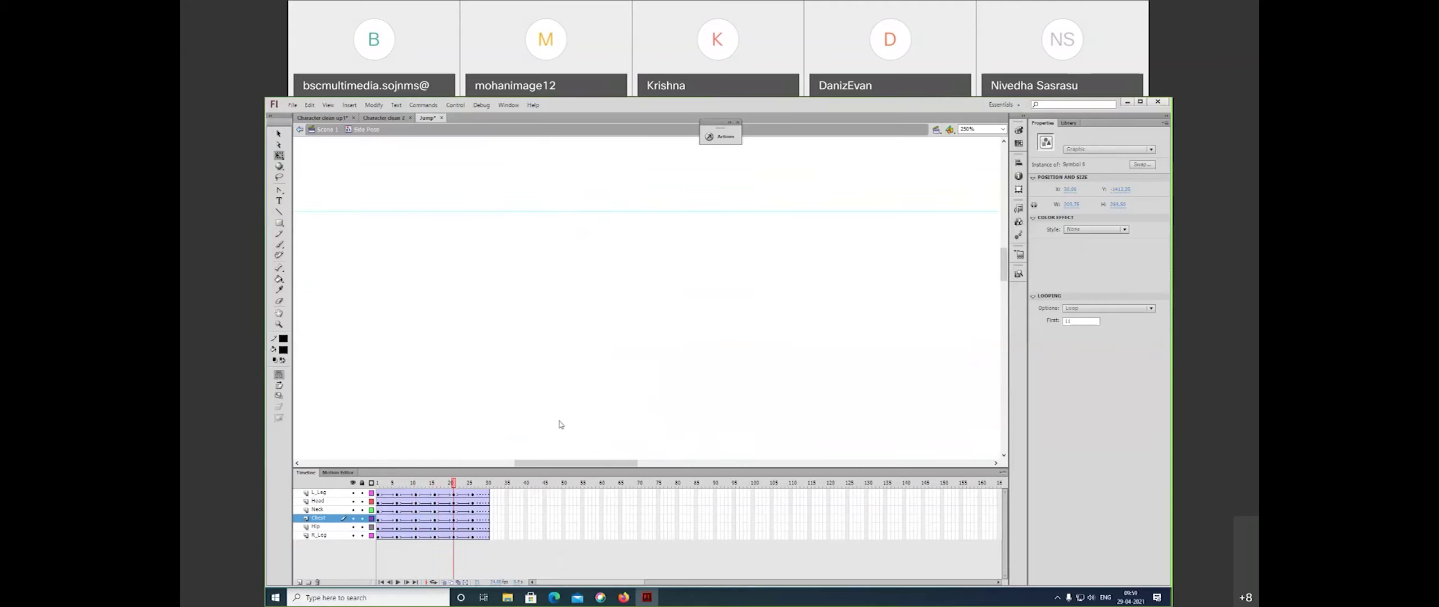
click(665, 337)
drag(665, 337, 612, 336)
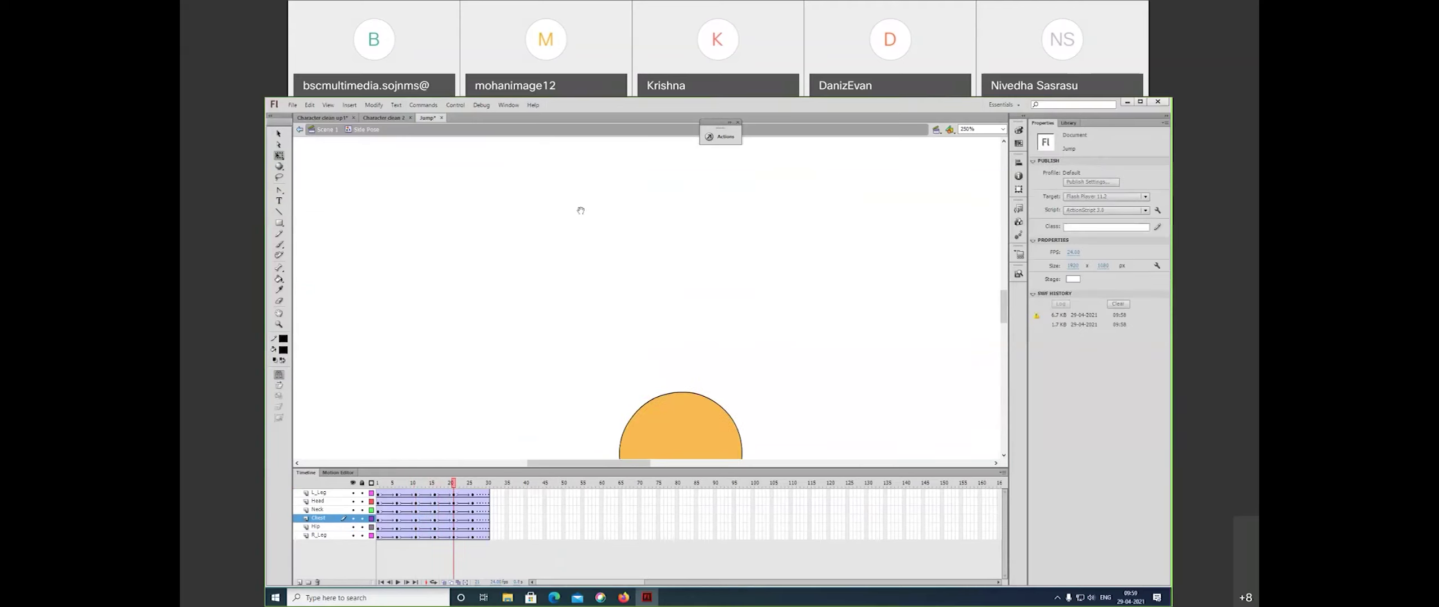
scroll(580, 210, down, 5)
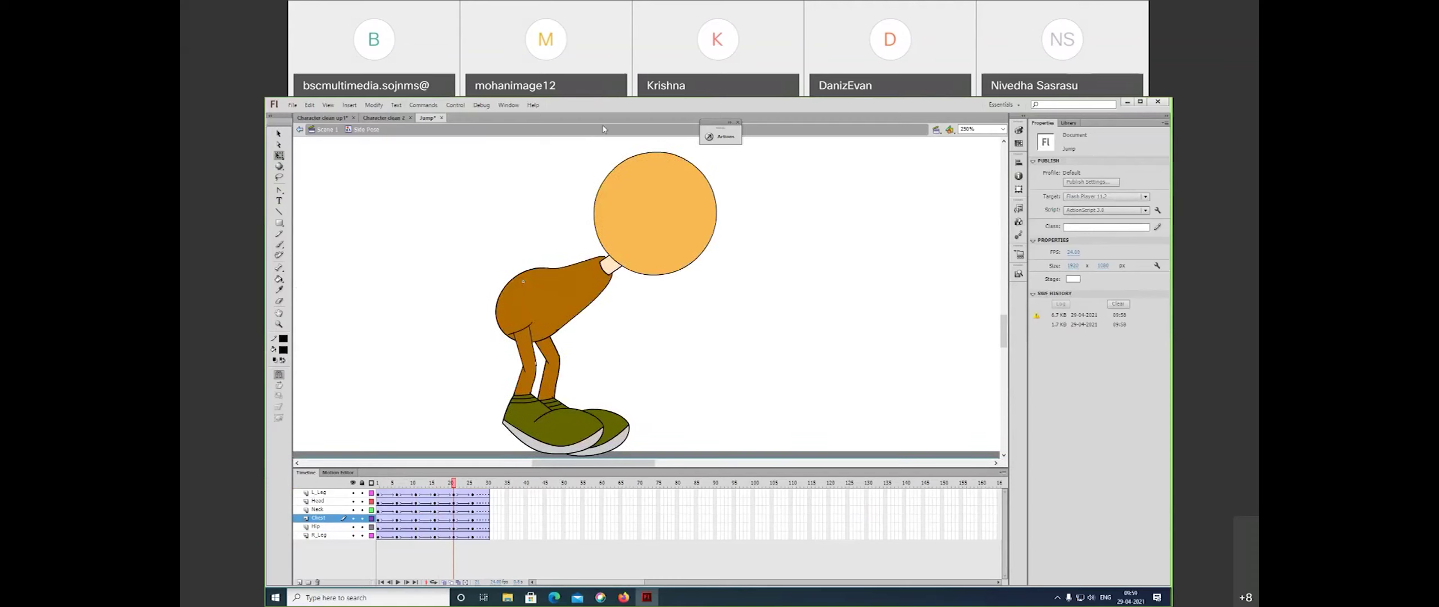
click(568, 344)
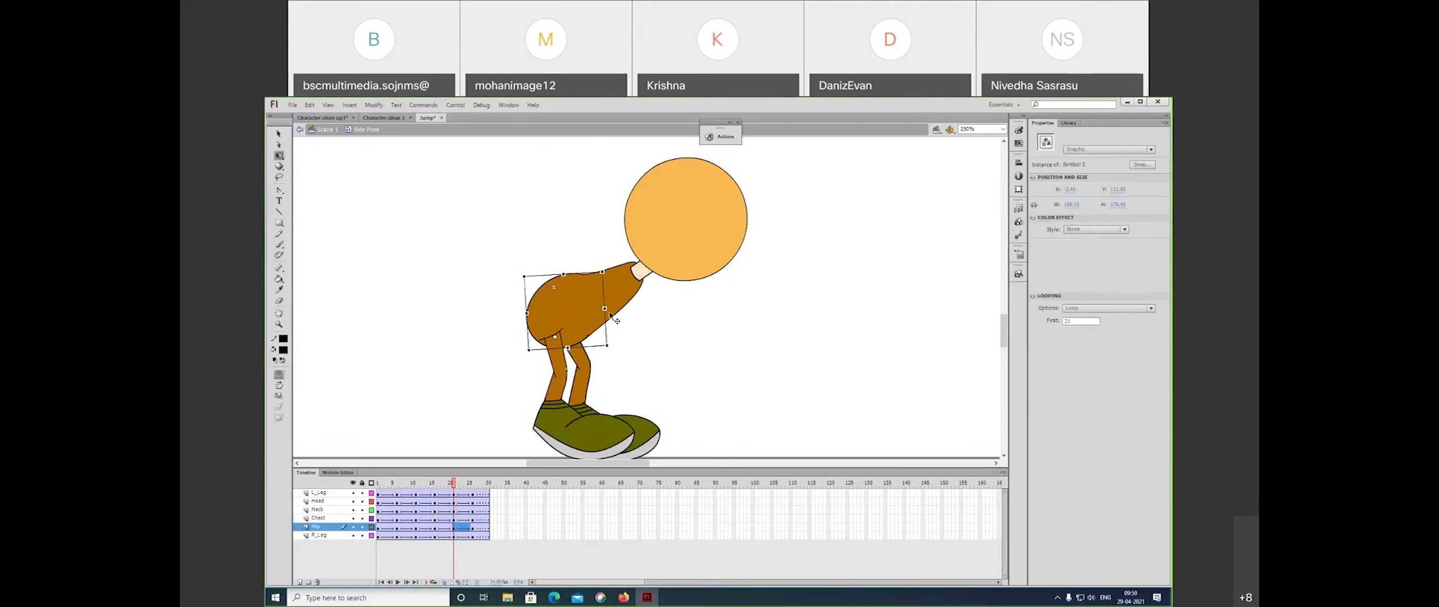
click(629, 301)
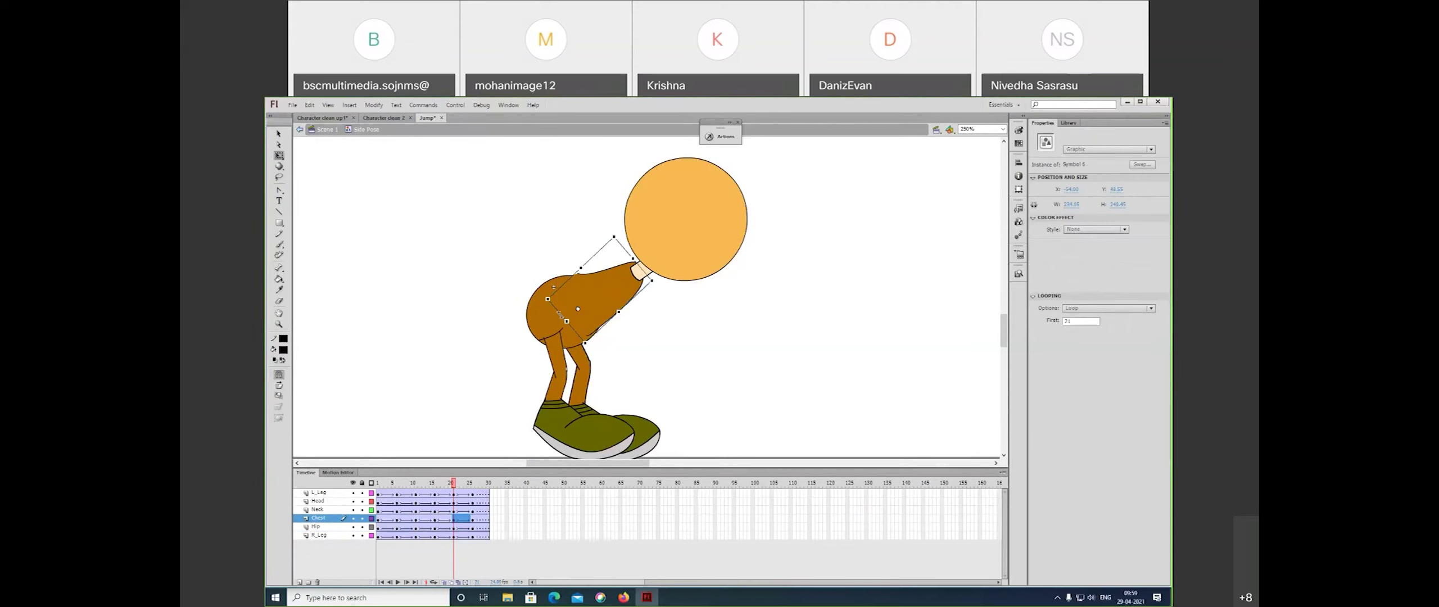
drag(598, 252, 596, 254)
mouse_move(453, 485)
mouse_down()
mouse_move(475, 497)
mouse_move(448, 497)
mouse_up()
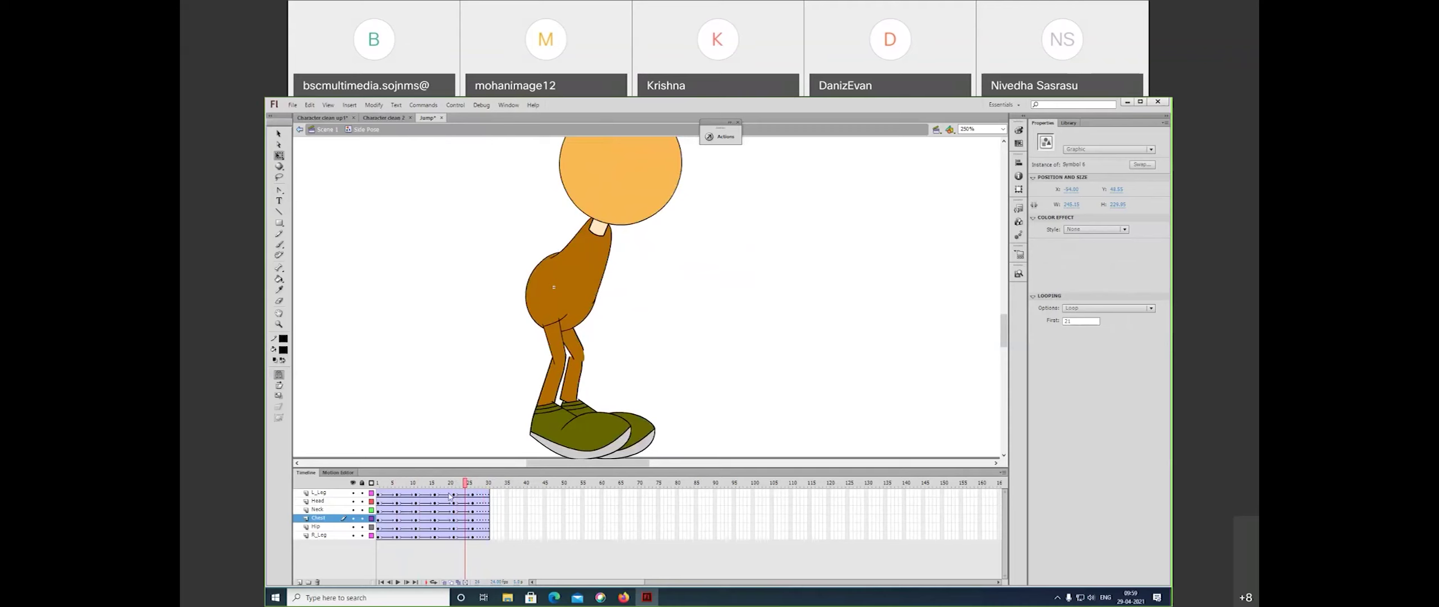
drag(449, 496, 431, 495)
click(433, 495)
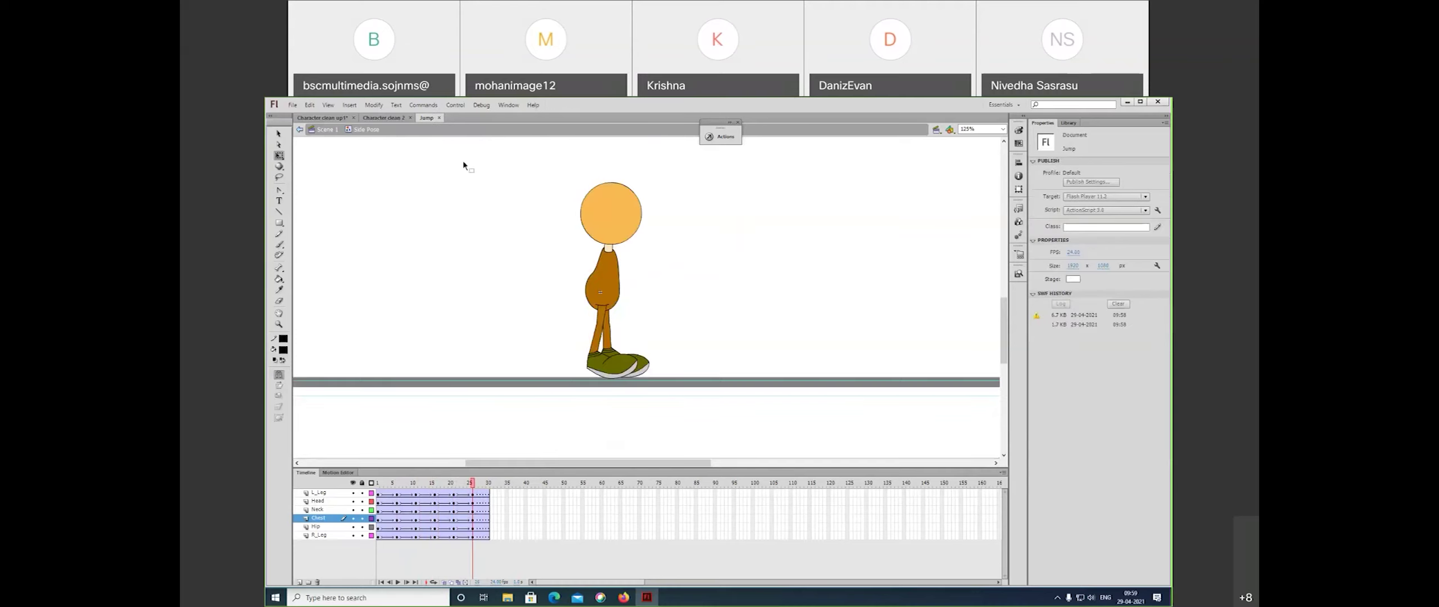
- Return to the main scene and test the movie with the adjusted chest
double_click(463, 162)
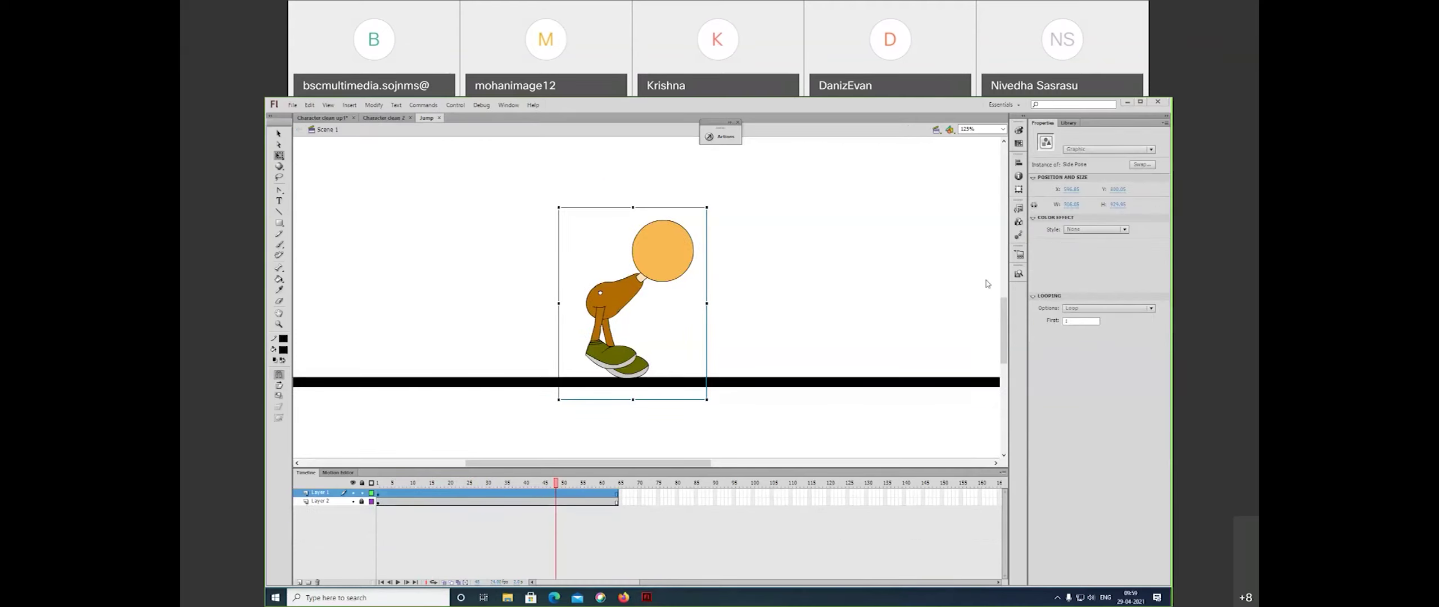
click(818, 335)
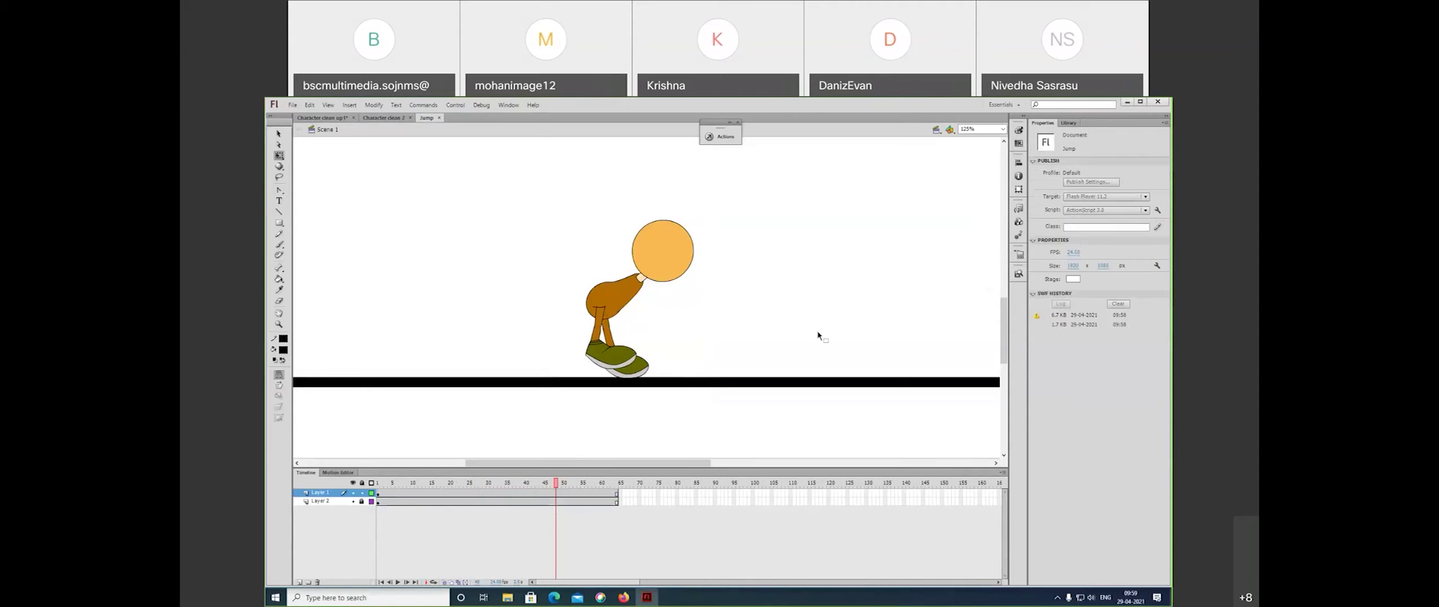
key(ctrl+Return)
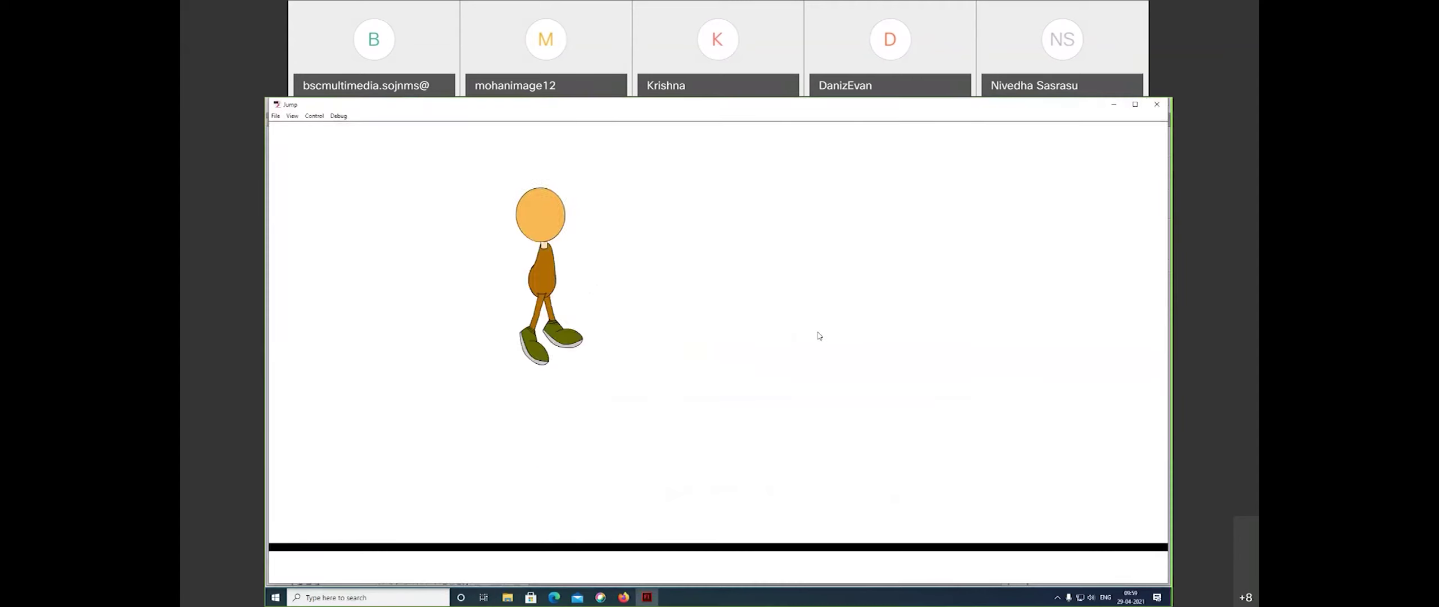